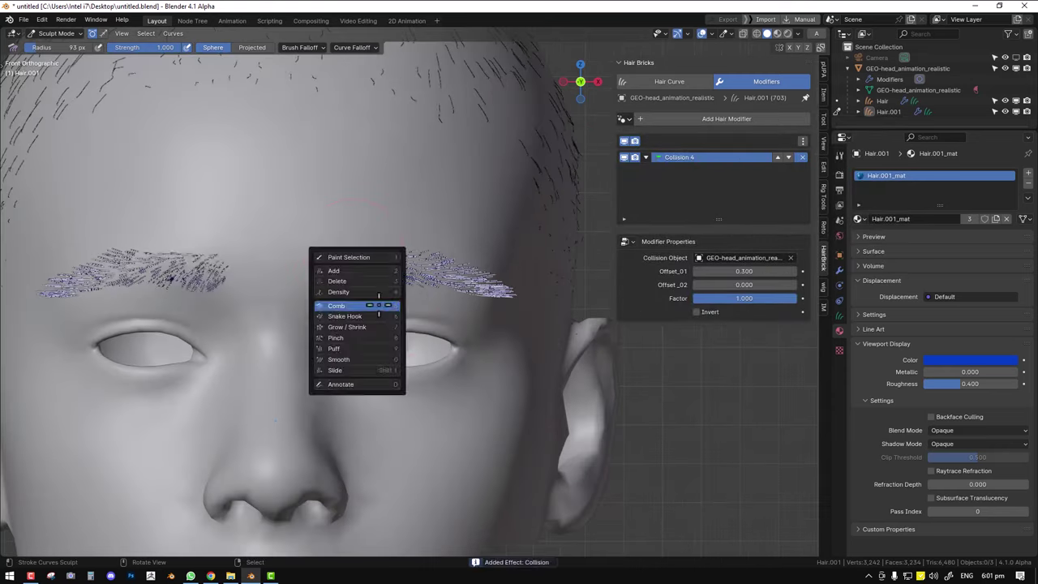
Comb the eyebrow hairs into shape with the Comb brush.
{"action": "left_click", "coordinate": [378, 305]}
{"action": "left_click_drag", "start_coordinate": [341, 280], "coordinate": [320, 243]}
{"action": "middle_click_drag", "start_coordinate": [319, 244], "coordinate": [243, 243]}
{"action": "key", "text": "f"}
{"action": "key", "text": "KP_1"}
{"action": "scroll", "coordinate": [295, 222], "scroll_direction": "up", "scroll_amount": 1}
Set the eyebrow Collision modifier's Offset_01 to 0.02 and continue combing the eyebrow hairs.
{"action": "left_click", "coordinate": [744, 271]}
{"action": "type", "text": "0.02"}
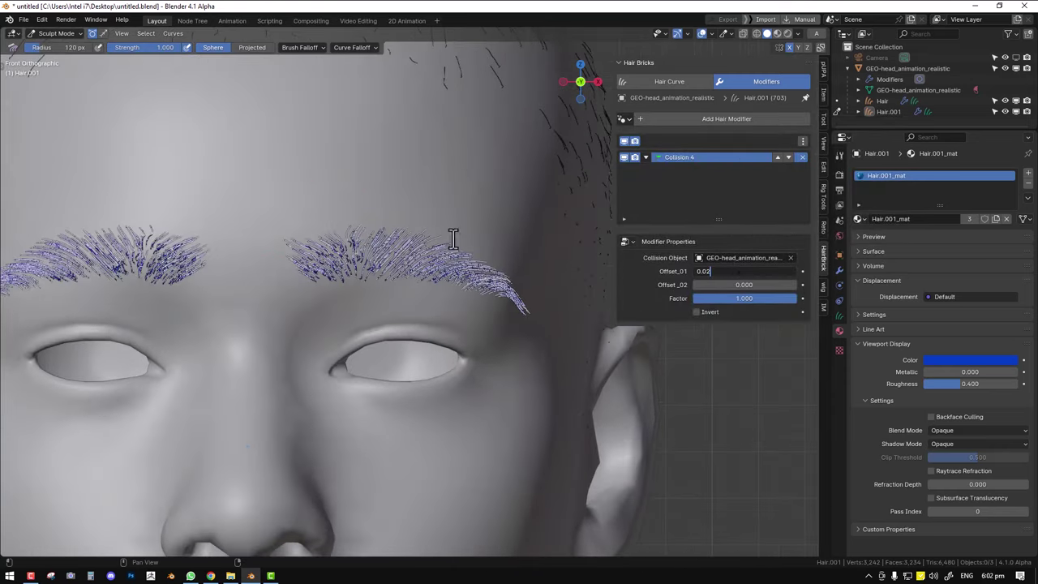
{"action": "key", "text": "Return"}
{"action": "scroll", "coordinate": [441, 206], "scroll_direction": "up", "scroll_amount": 2}
{"action": "key", "text": "f"}
{"action": "mouse_move", "coordinate": [341, 231]}
{"action": "left_mouse_down"}
{"action": "mouse_move", "coordinate": [270, 224]}
{"action": "mouse_move", "coordinate": [296, 220]}
{"action": "left_mouse_up"}
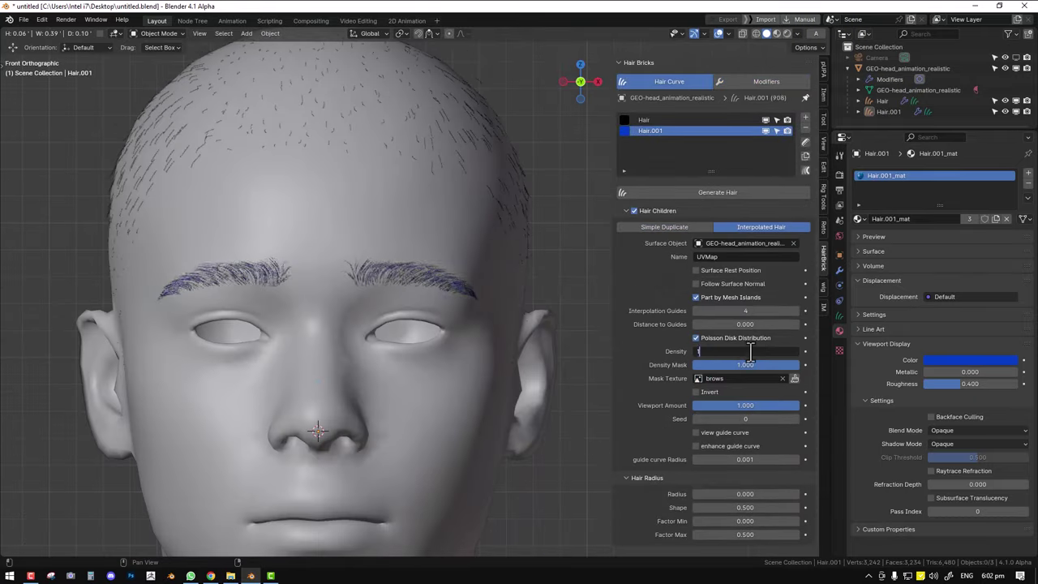
Set the Density of the eyebrow's interpolated hair children to 5000.
{"action": "double_click", "coordinate": [745, 351]}
{"action": "type", "text": "5000"}
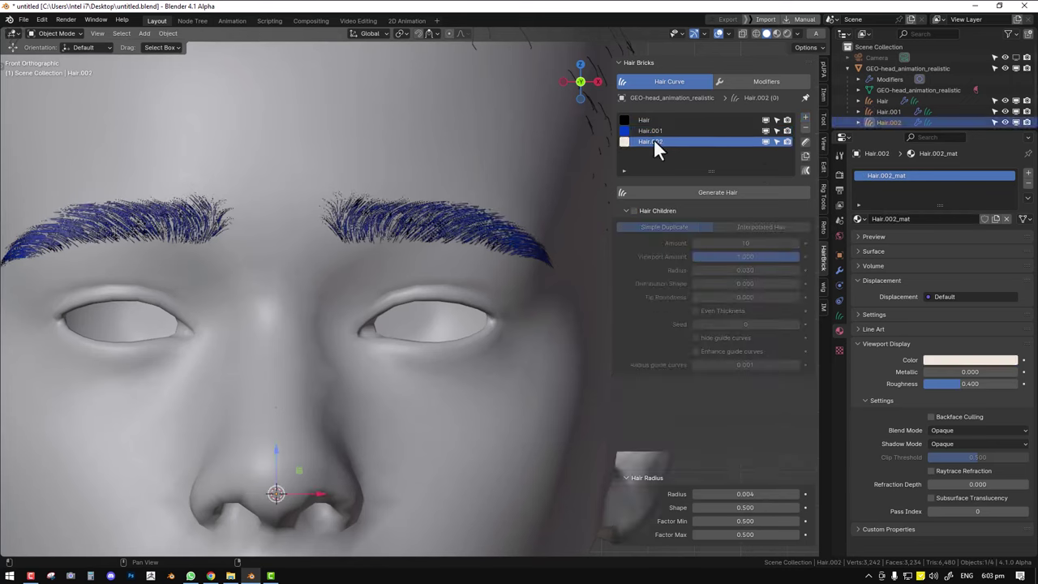
Rename the Hair.002 curve as lash and add hairs along the upper eyelid.
{"action": "type", "text": "lash"}
{"action": "key", "text": "Return"}
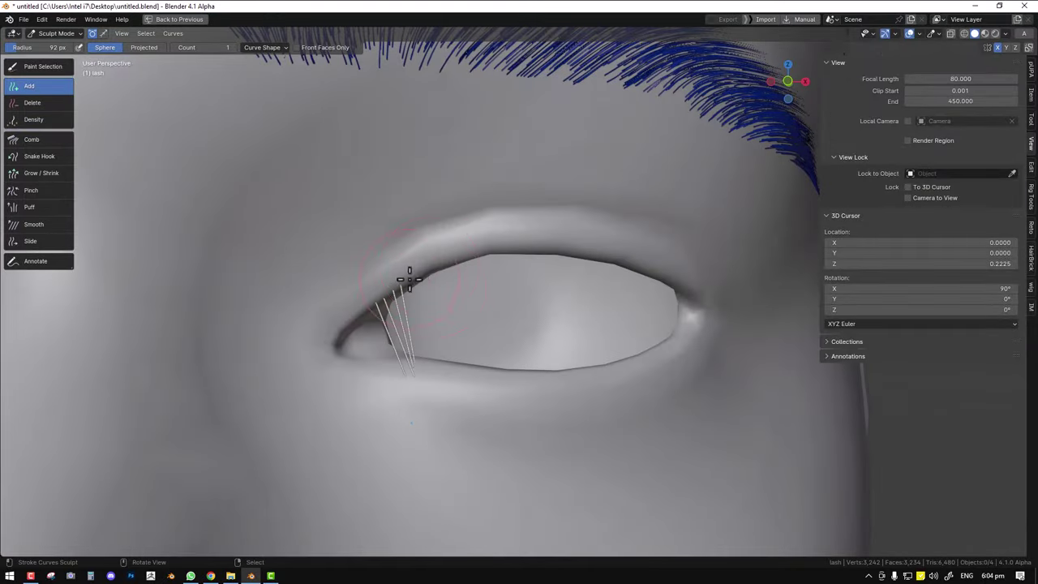
{"action": "middle_click_drag", "start_coordinate": [486, 268], "coordinate": [528, 258]}
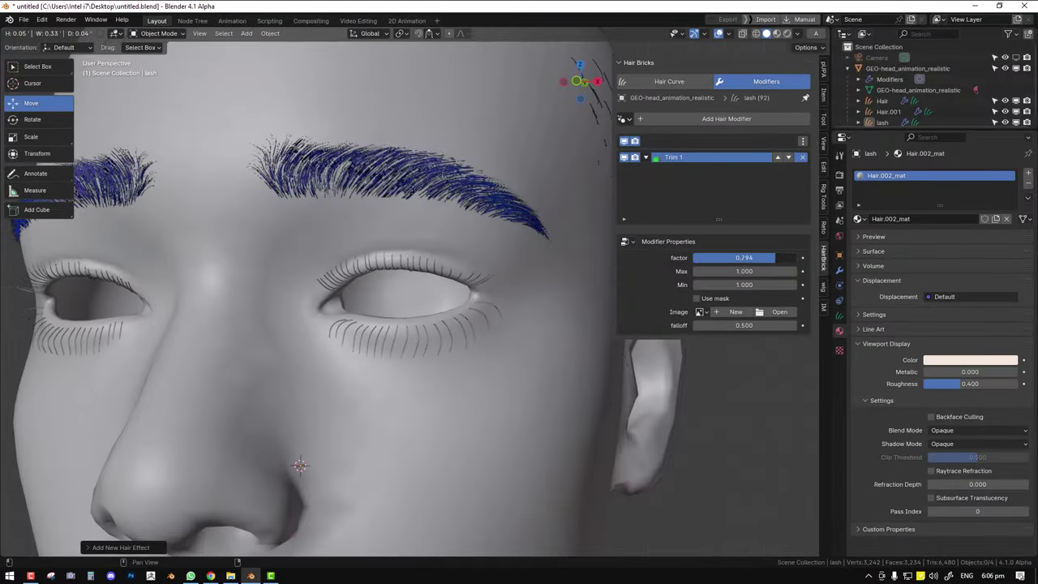
Style the lash hairs around the eyes with the Comb and Grow / Shrink brushes.
{"action": "key", "text": "shift+space"}
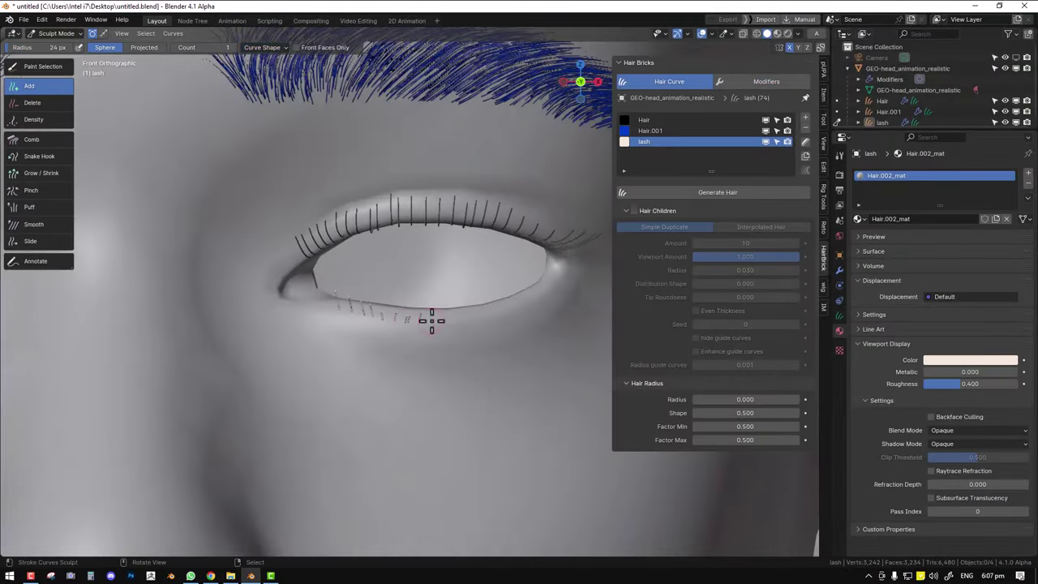
{"action": "key", "text": "shift+space"}
{"action": "key", "text": "5"}
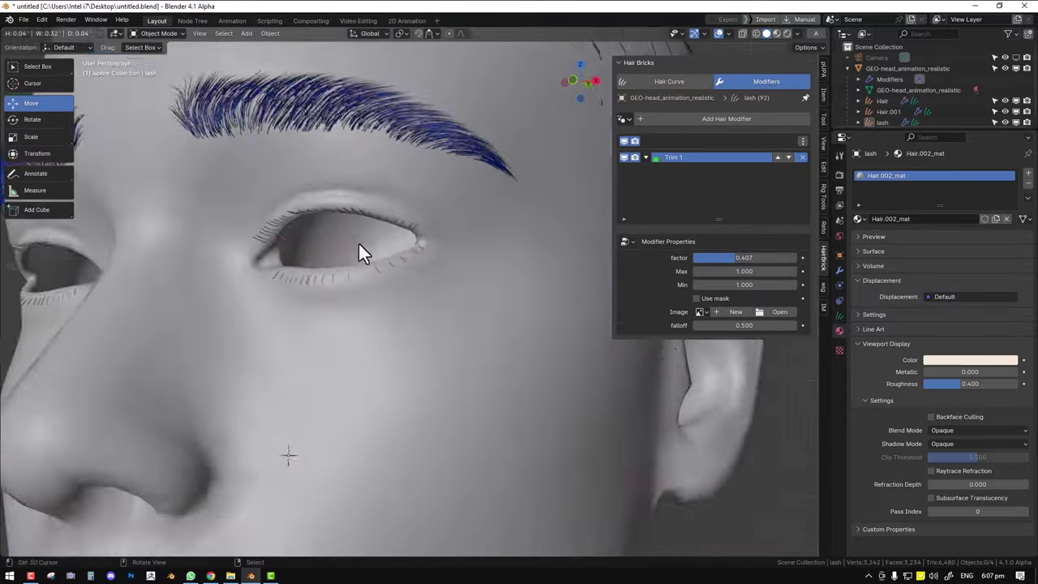
{"action": "key", "text": "shift+space"}
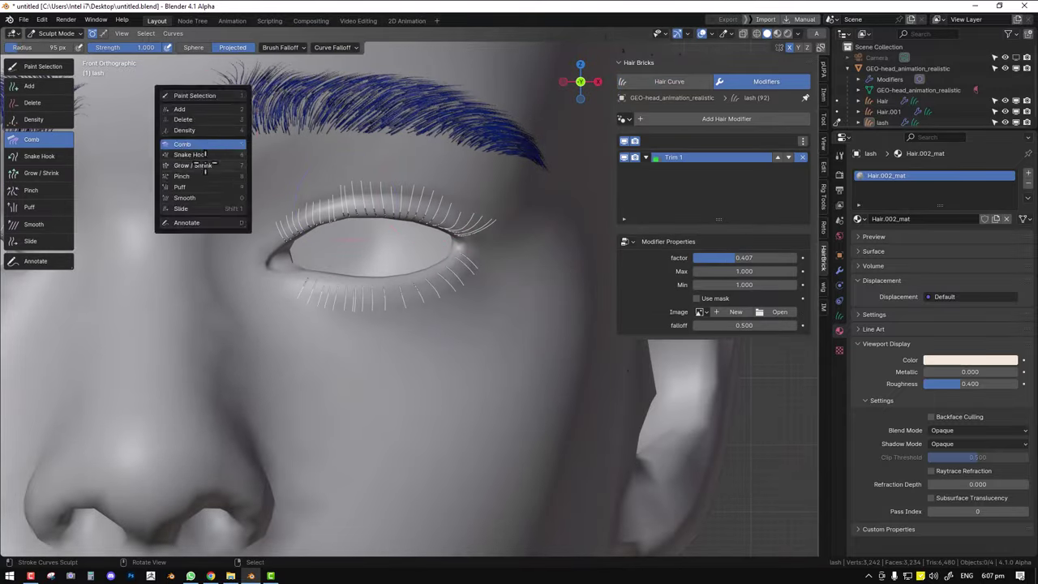
{"action": "left_click", "coordinate": [204, 166]}
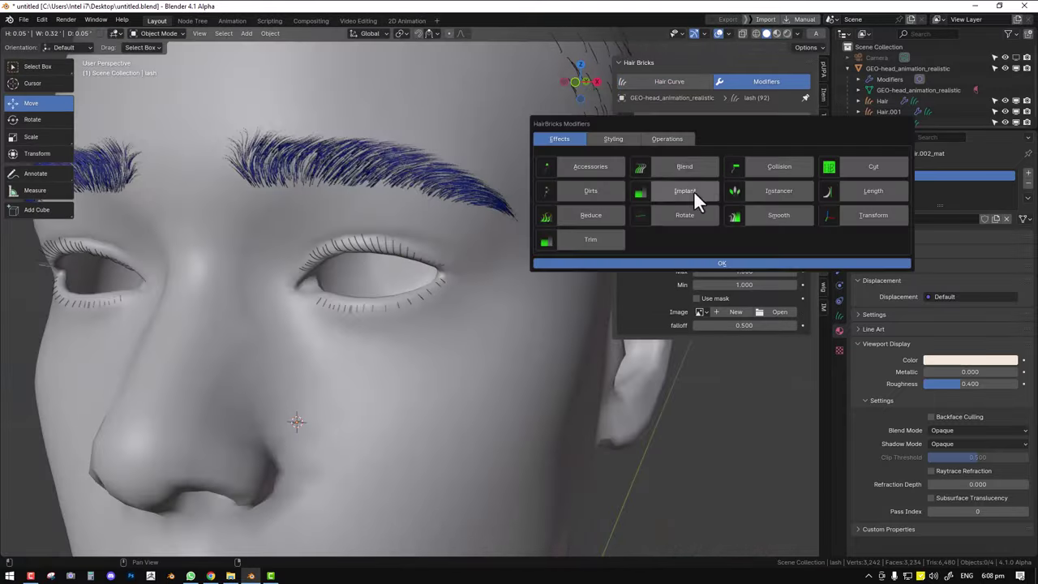
{"action": "left_click", "coordinate": [695, 202]}
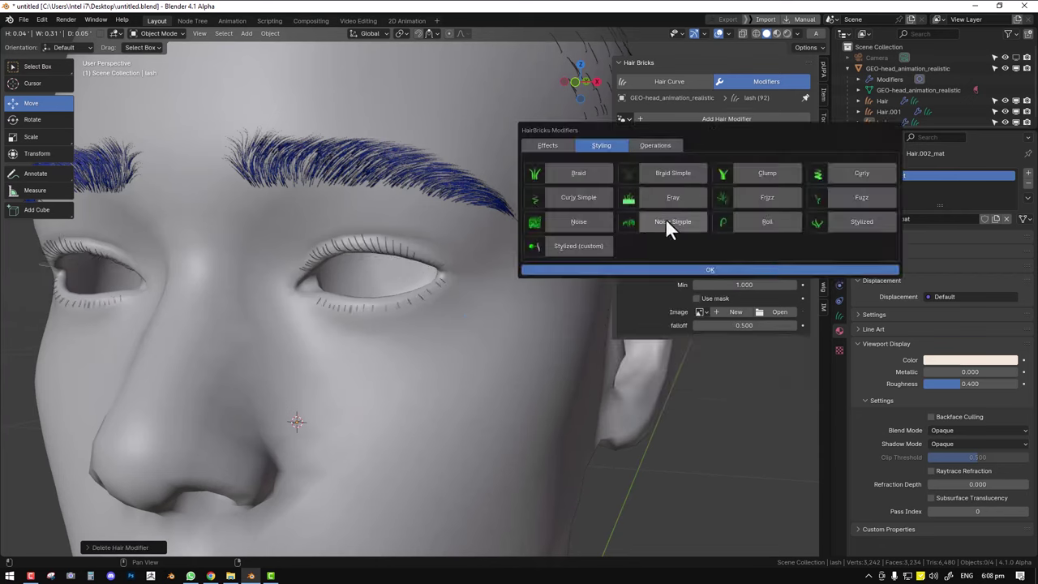
{"action": "left_click", "coordinate": [667, 219]}
{"action": "left_click_drag", "start_coordinate": [750, 271], "coordinate": [798, 271]}
{"action": "left_click_drag", "start_coordinate": [751, 299], "coordinate": [706, 312]}
{"action": "left_click", "coordinate": [802, 167]}
Set the lash Frizz modifier's Factor to 0.001, fine-tune it, and enable Hair Children with Simple Duplicate.
{"action": "left_click", "coordinate": [780, 271]}
{"action": "type", "text": "001"}
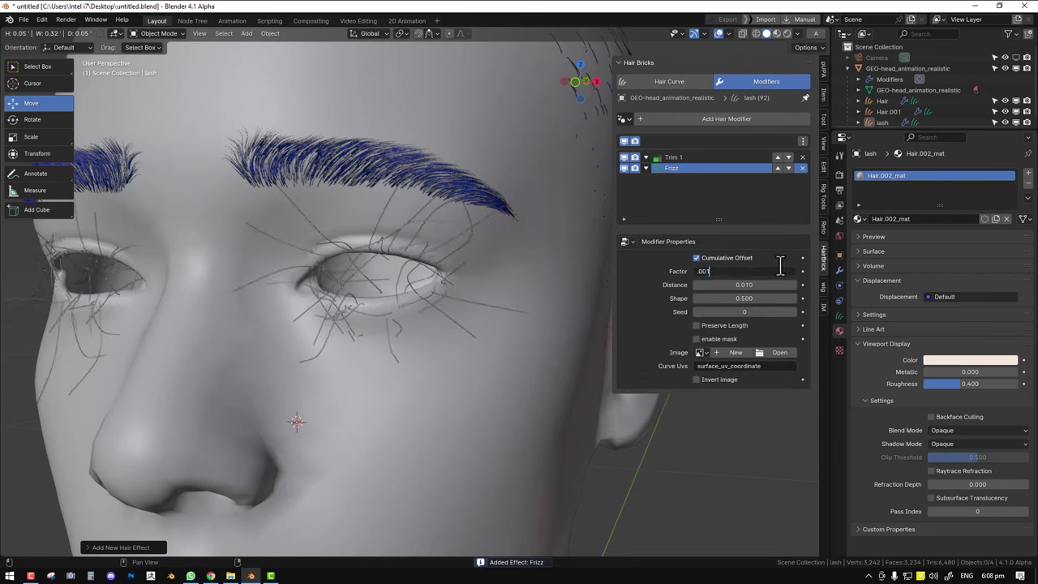
{"action": "key", "text": "Return"}
{"action": "left_click_drag", "start_coordinate": [780, 271], "coordinate": [749, 271]}
{"action": "left_click", "coordinate": [637, 81]}
{"action": "left_click", "coordinate": [630, 211]}
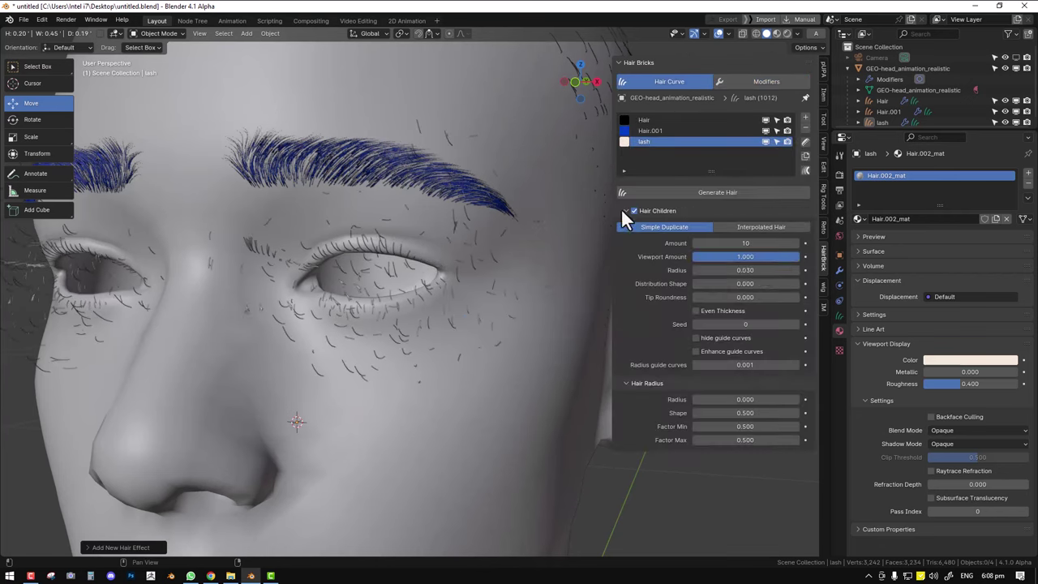
Set the Guide Distance of the lash Clump modifier to 0.001.
{"action": "left_click", "coordinate": [771, 257]}
{"action": "type", "text": "0.001"}
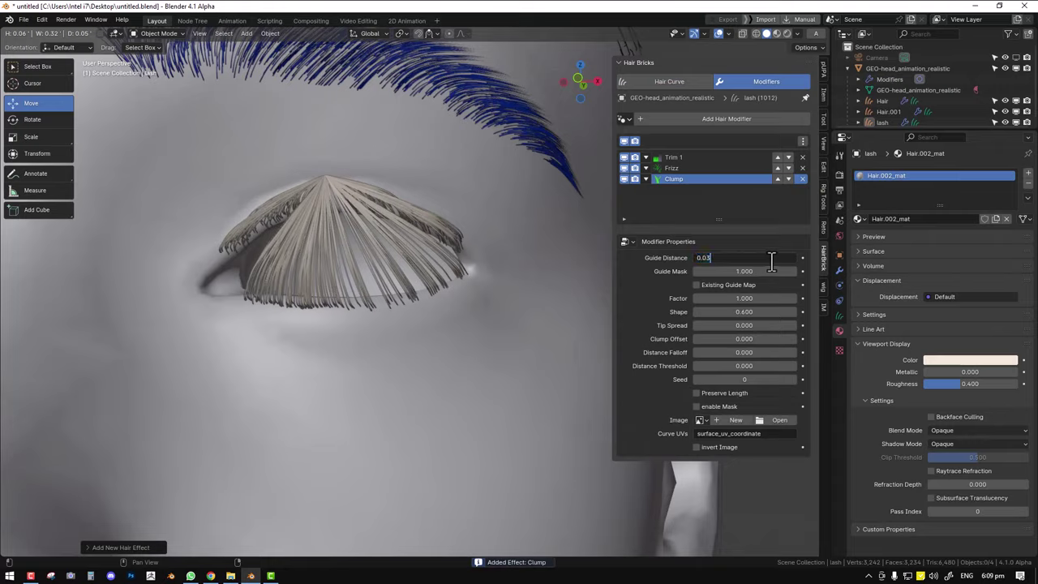
{"action": "key", "text": "Return"}
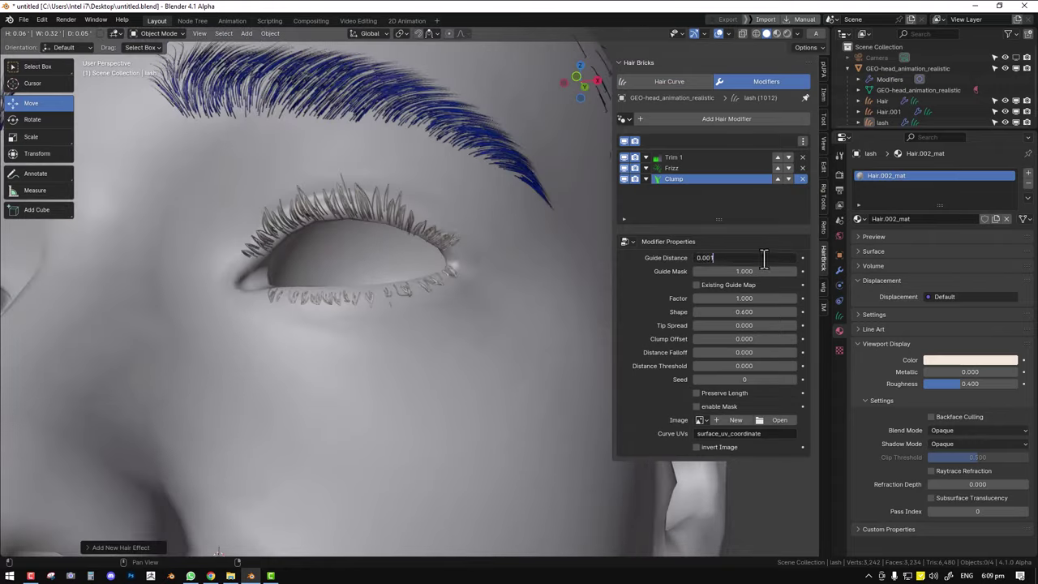
{"action": "key", "text": "Return"}
{"action": "left_click", "coordinate": [765, 258]}
{"action": "type", "text": "0.001"}
{"action": "key", "text": "Return"}
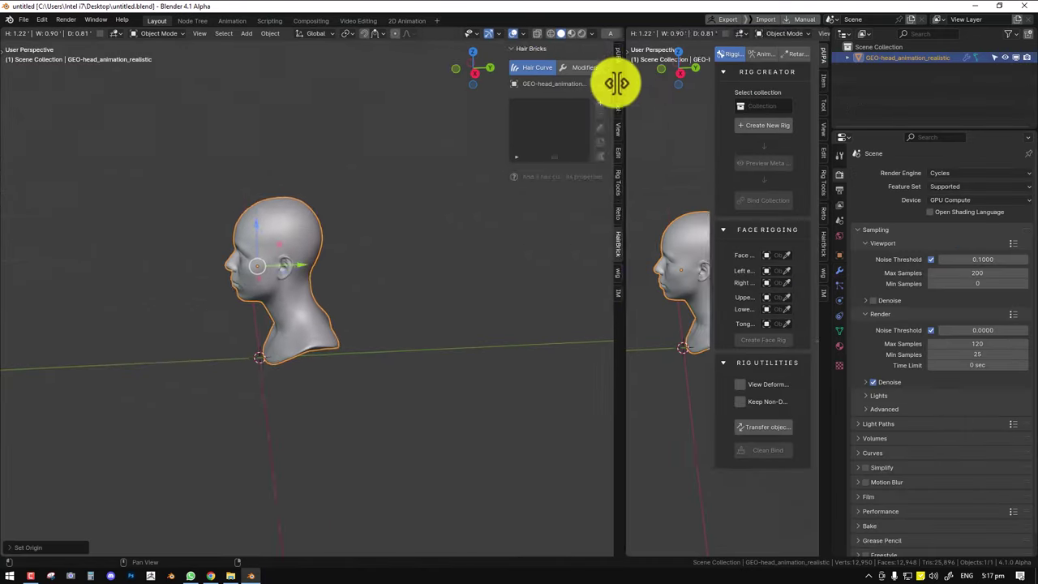
Split the 3D viewport into two areas and turn the second one into a UV editor.
{"action": "left_click_drag", "start_coordinate": [614, 81], "coordinate": [463, 116]}
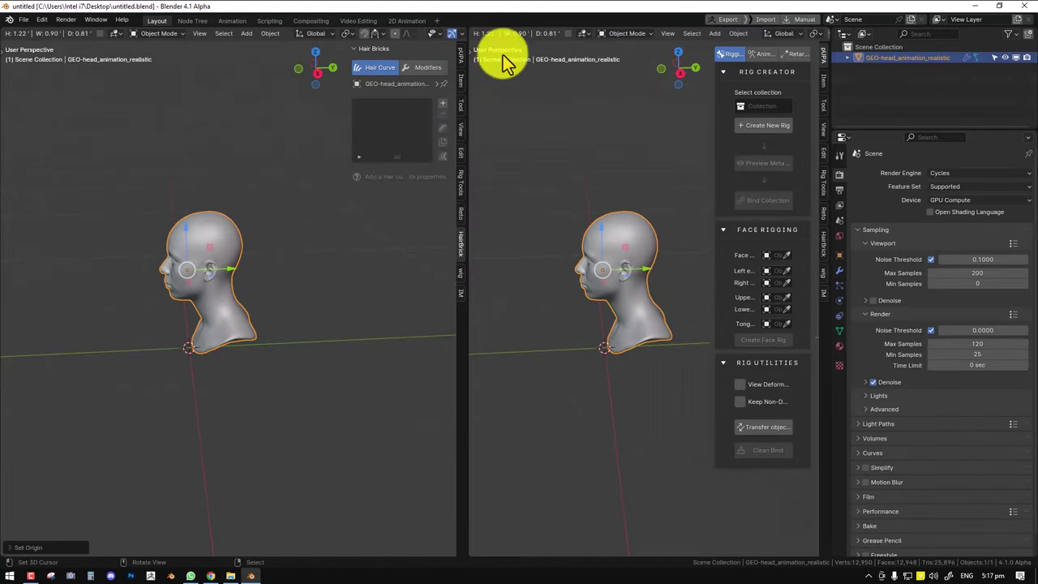
{"action": "middle_click_drag", "start_coordinate": [498, 30], "coordinate": [461, 54]}
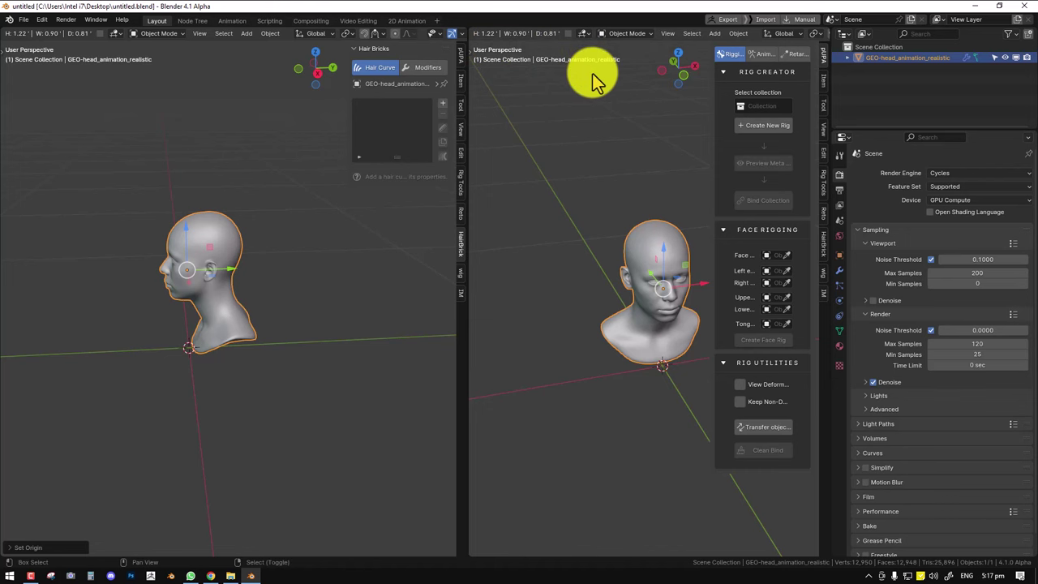
{"action": "key", "text": "shift+F10"}
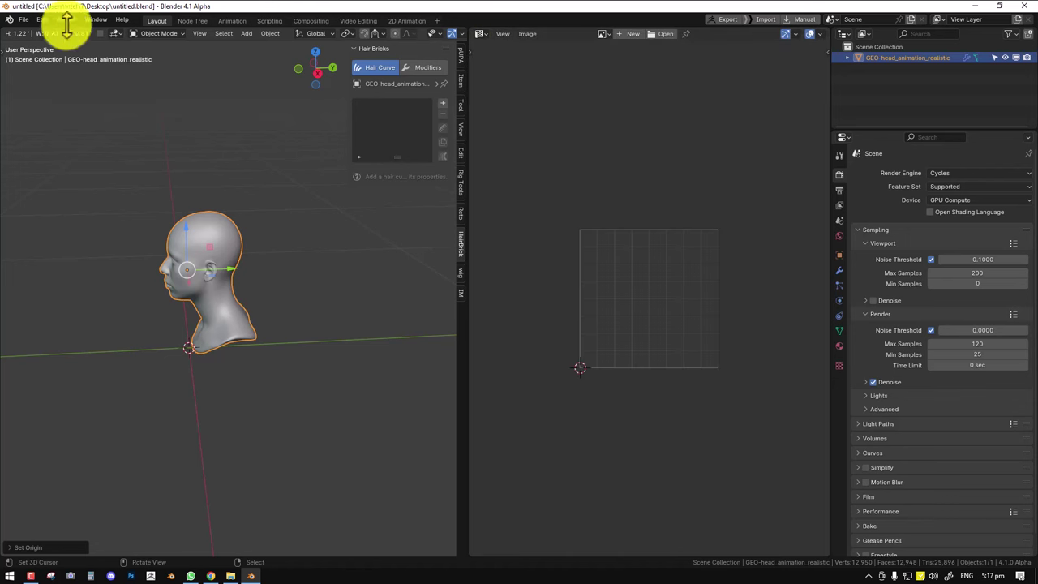
Inspect the head's UV layout in Edit Mode, return to Object Mode and merge the UV editor area back into the viewport.
{"action": "left_click", "coordinate": [155, 36]}
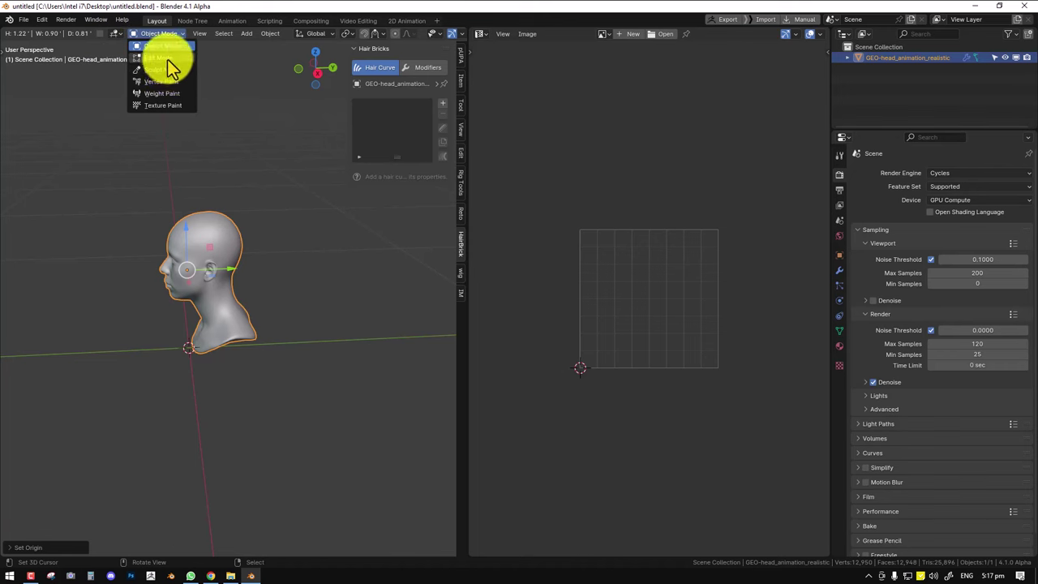
{"action": "left_click", "coordinate": [172, 64]}
{"action": "scroll", "coordinate": [661, 272], "scroll_direction": "up", "scroll_amount": 2}
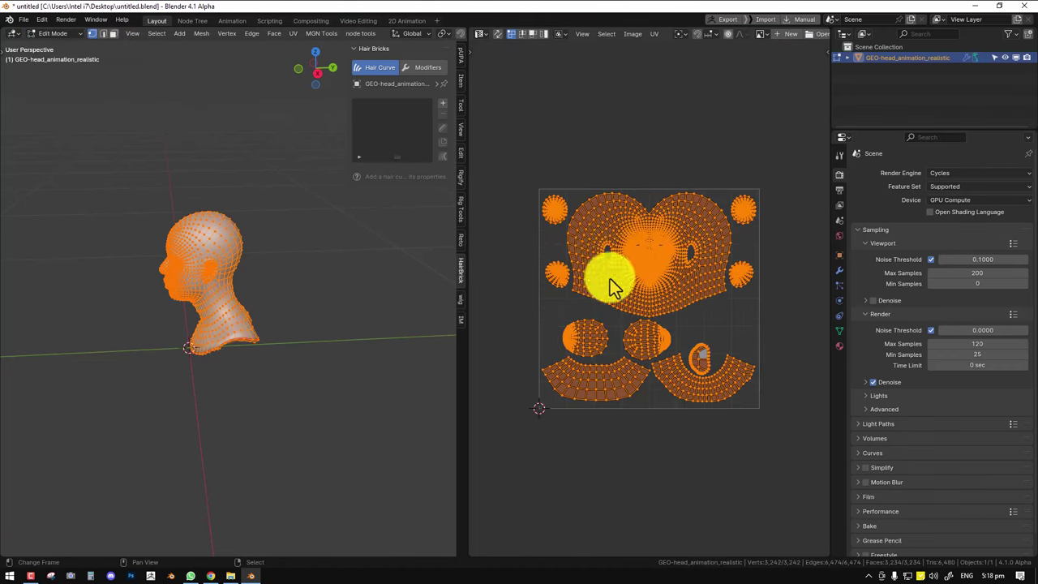
{"action": "key", "text": "Tab"}
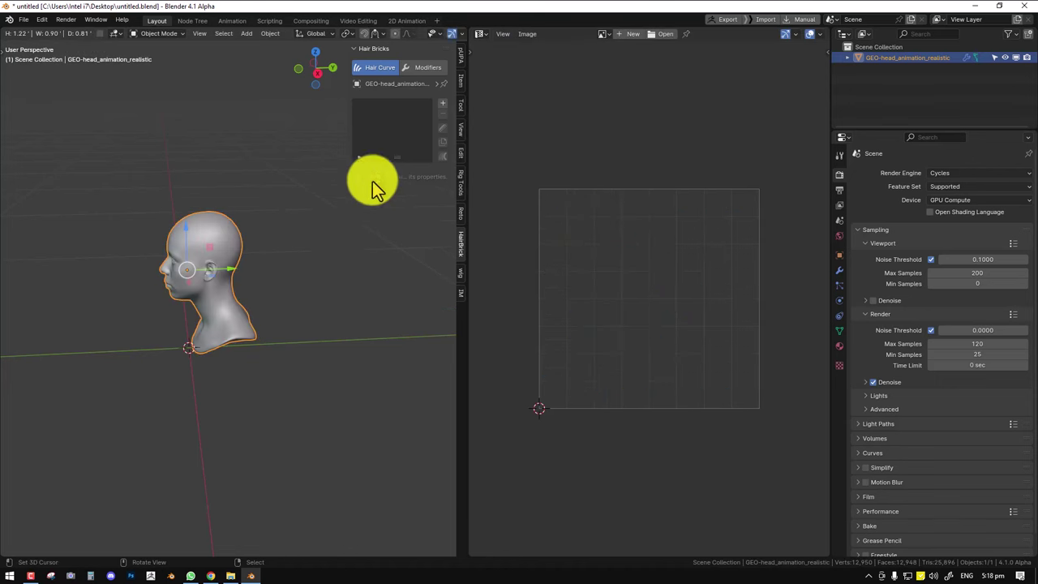
{"action": "left_click_drag", "start_coordinate": [466, 30], "coordinate": [483, 32]}
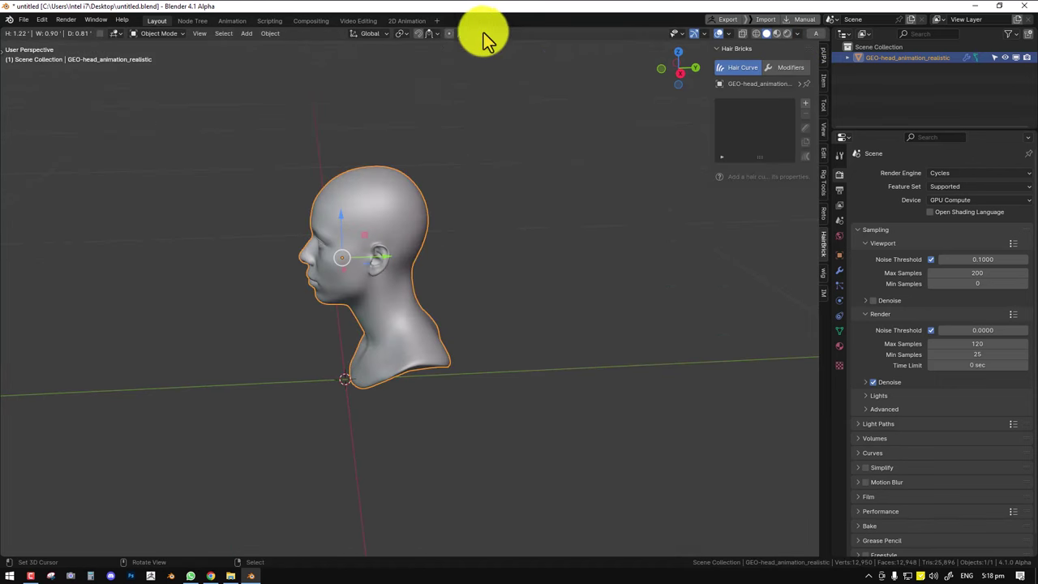
Expand the UV Maps list in the head mesh's data properties.
{"action": "left_click", "coordinate": [839, 331]}
{"action": "left_click", "coordinate": [883, 346]}
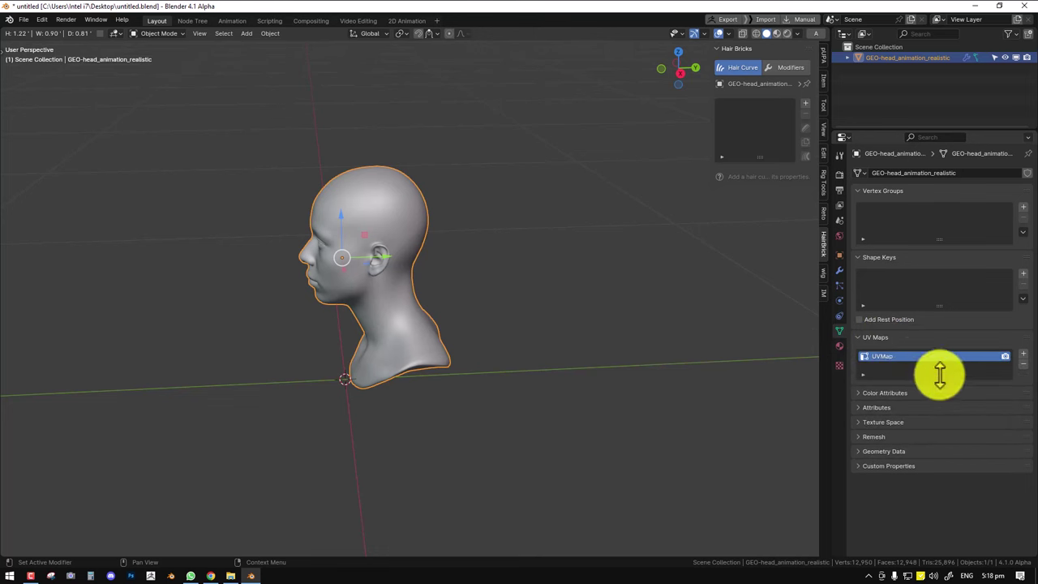
{"action": "middle_click_drag", "start_coordinate": [779, 356], "coordinate": [598, 339]}
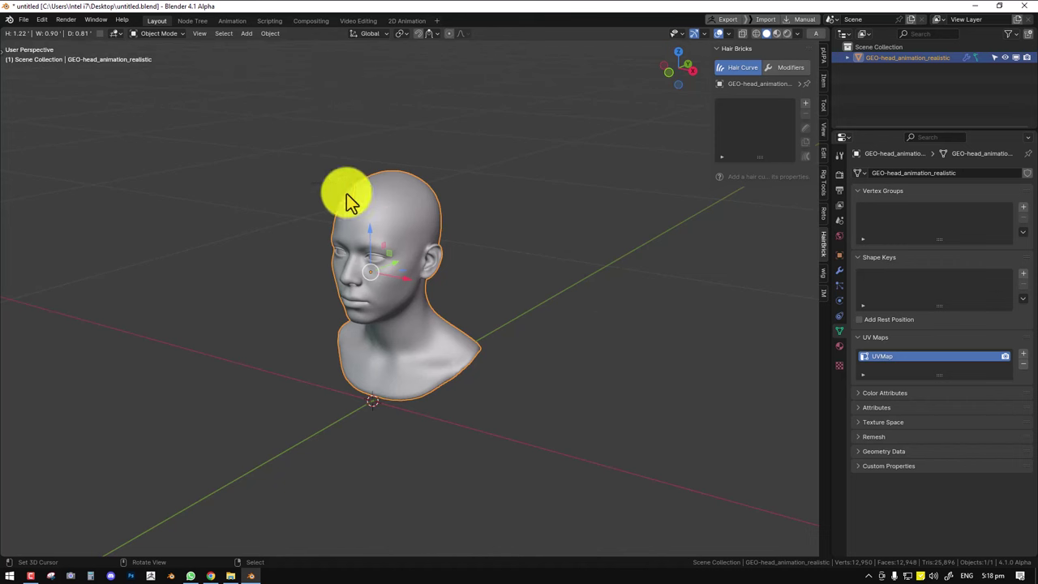
Add an Empty Hair curves object to the selected head.
{"action": "left_click", "coordinate": [270, 34]}
{"action": "mouse_move", "coordinate": [248, 33]}
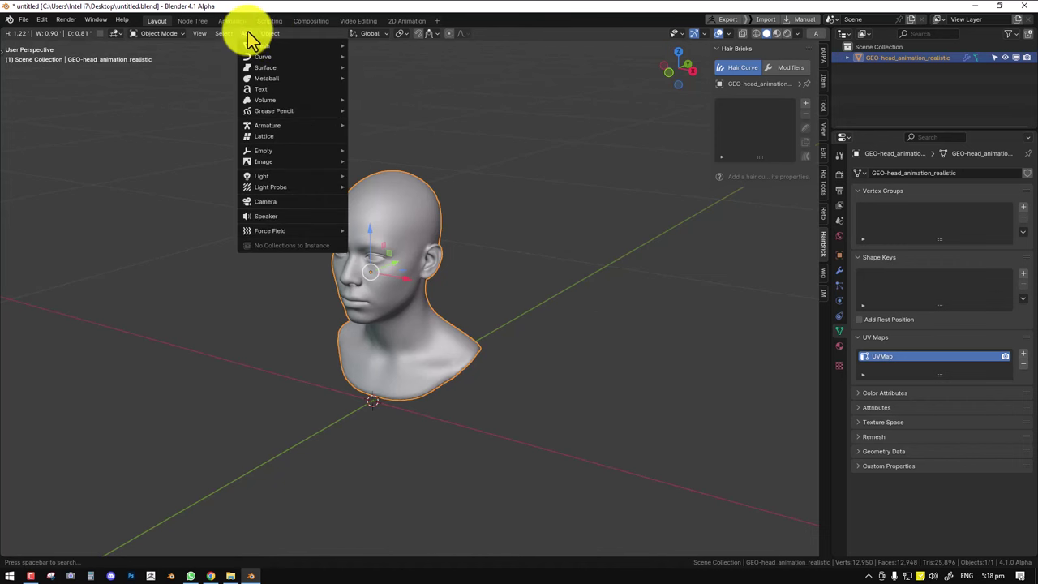
{"action": "mouse_move", "coordinate": [265, 65]}
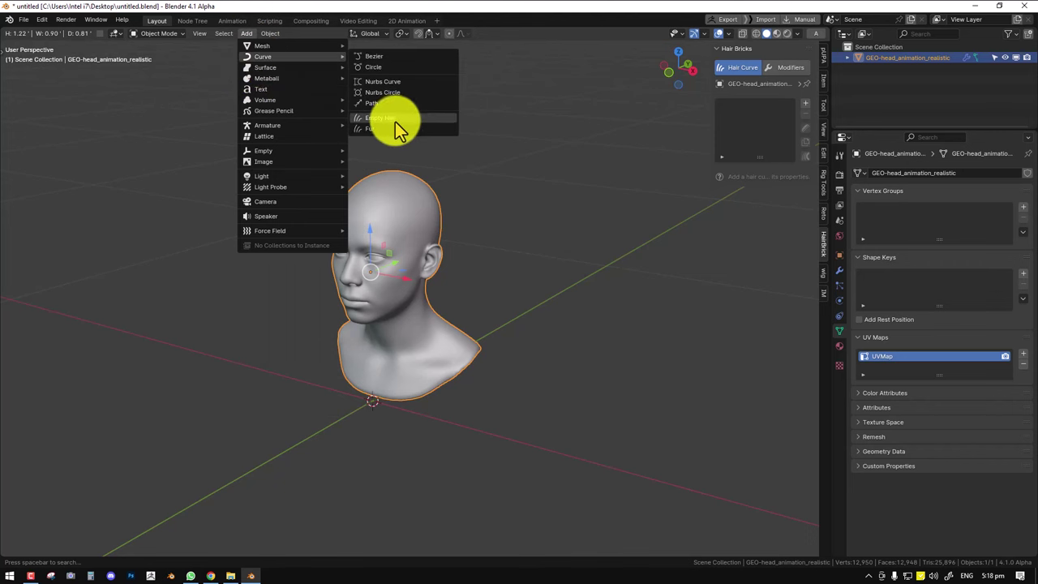
{"action": "left_click", "coordinate": [395, 120]}
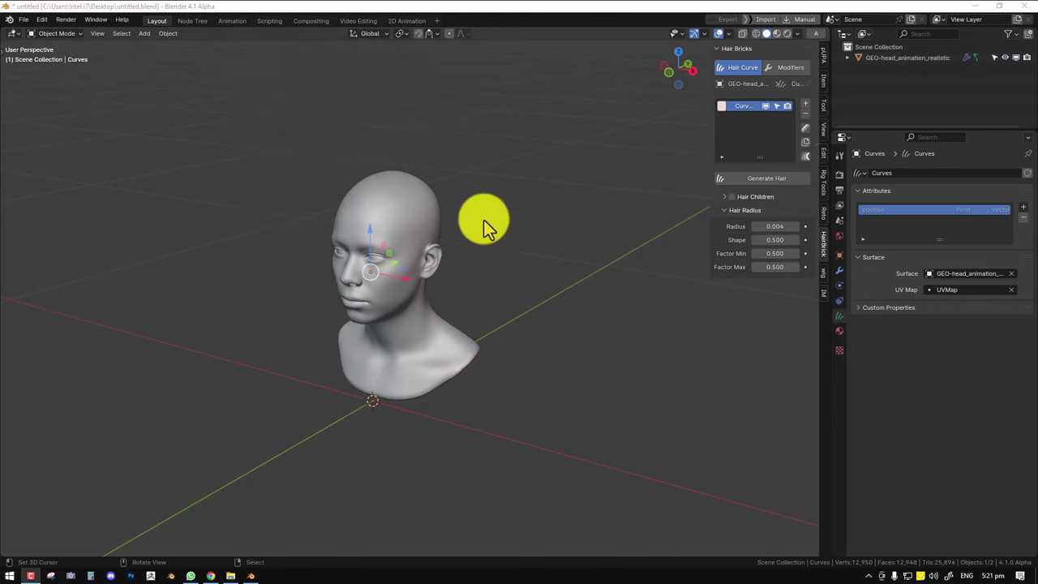
{"action": "middle_click_drag", "start_coordinate": [484, 220], "coordinate": [545, 185]}
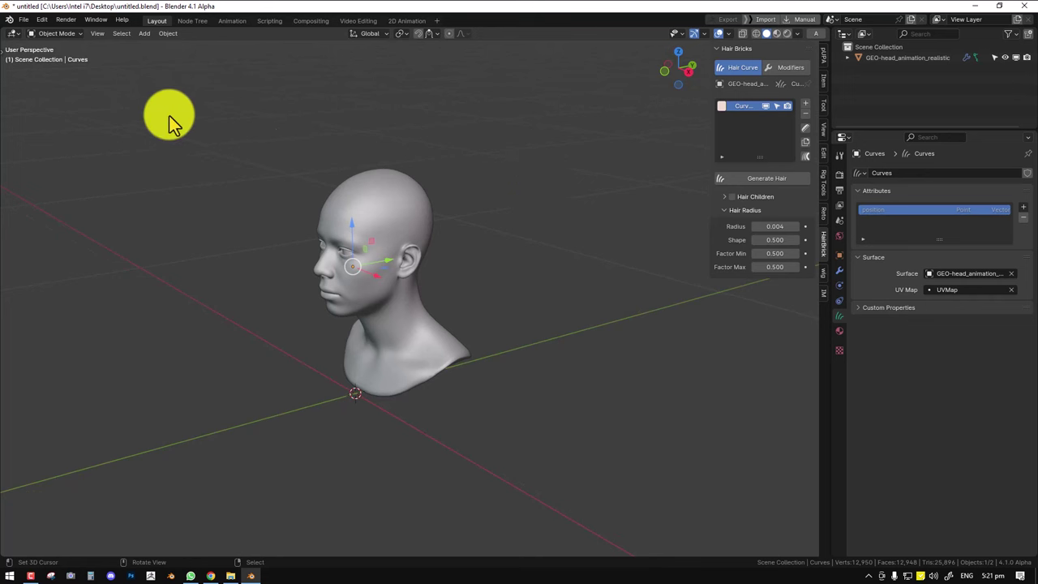
Reveal the Curves object under the head in the scene hierarchy and switch it to Sculpt Mode.
{"action": "left_click", "coordinate": [857, 58]}
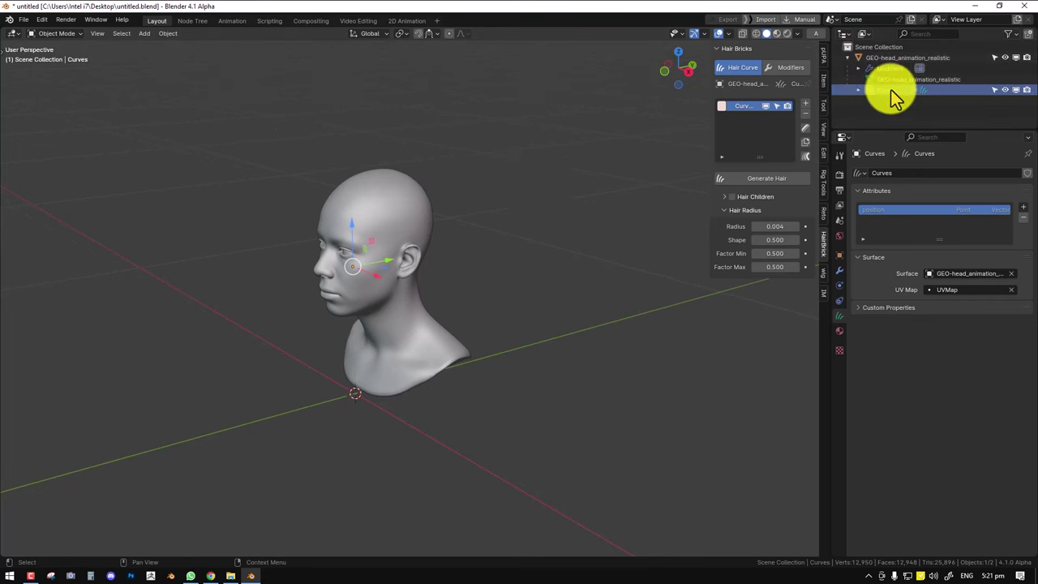
{"action": "left_click", "coordinate": [56, 33]}
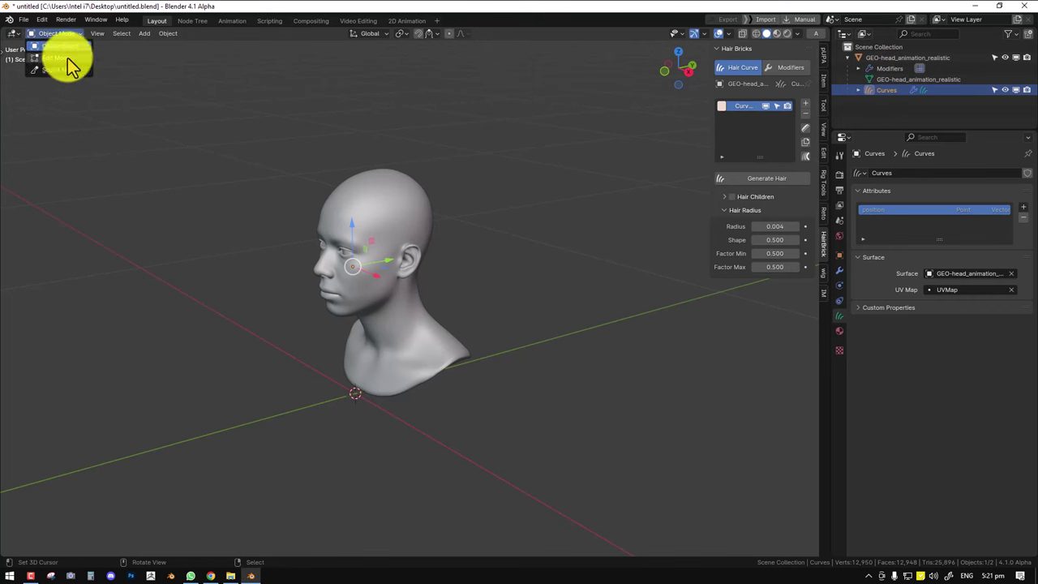
{"action": "left_click", "coordinate": [61, 70]}
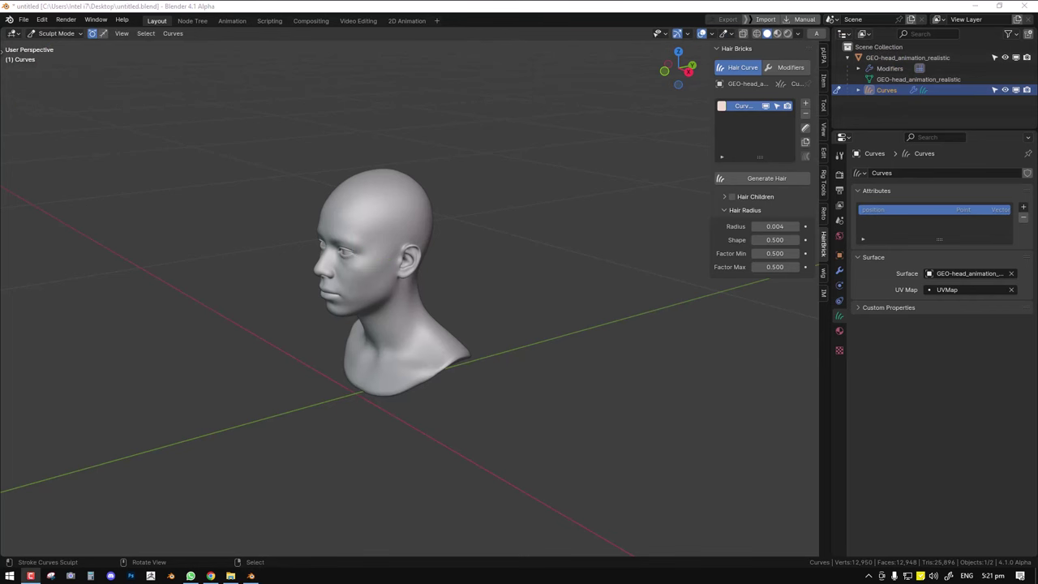
Return the Curves object to Object Mode.
{"action": "middle_click_drag", "start_coordinate": [580, 274], "coordinate": [512, 234]}
{"action": "key", "text": "ctrl+Tab"}
{"action": "left_click", "coordinate": [403, 239]}
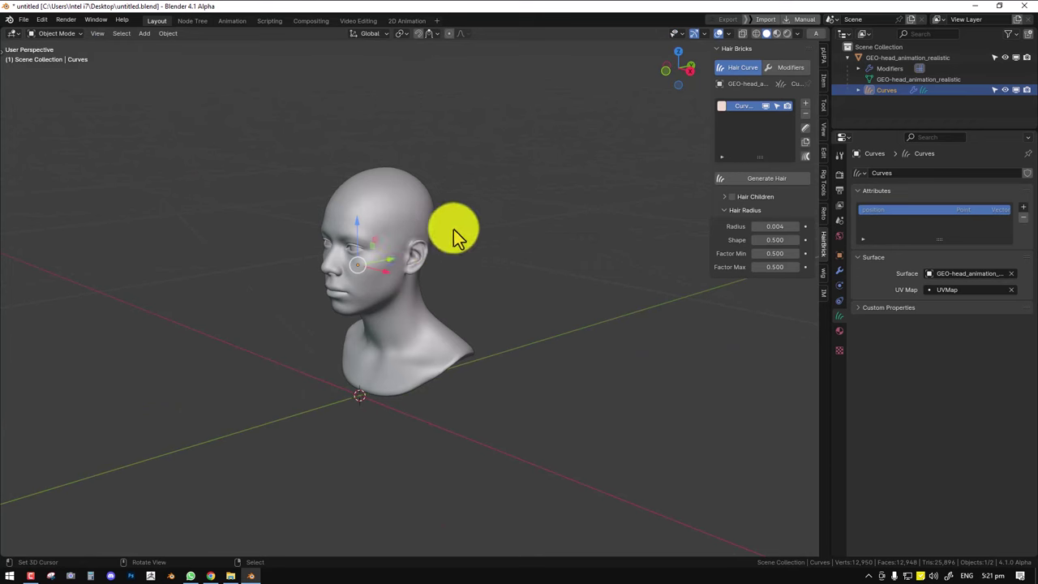
Select the head mesh and start sculpting its hair curves through Hair Bricks.
{"action": "left_click", "coordinate": [410, 216]}
{"action": "middle_click_drag", "start_coordinate": [411, 216], "coordinate": [773, 142]}
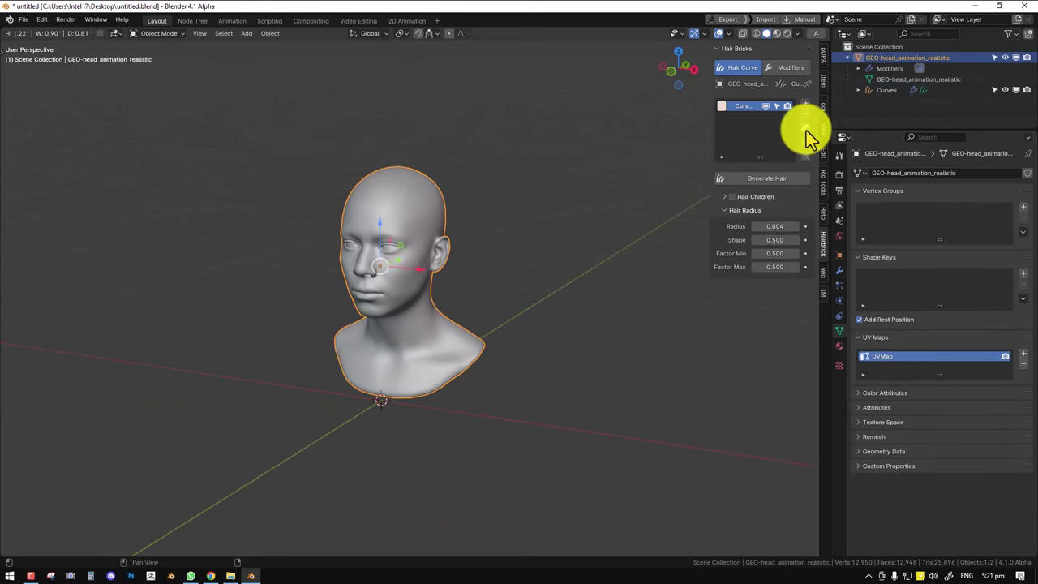
{"action": "left_click", "coordinate": [807, 131]}
{"action": "middle_click_drag", "start_coordinate": [378, 239], "coordinate": [327, 243]}
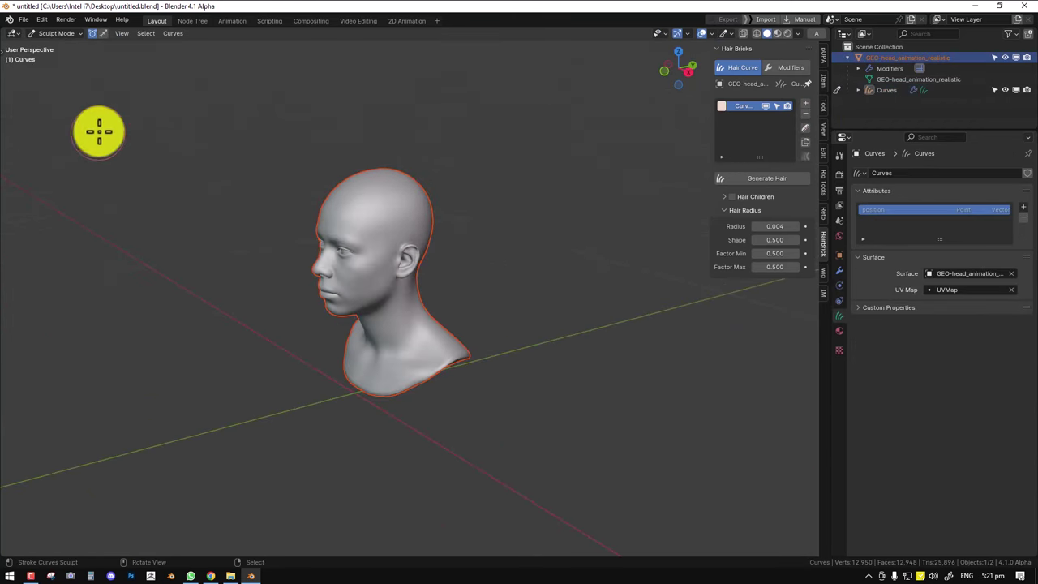
{"action": "middle_click_drag", "start_coordinate": [408, 153], "coordinate": [375, 214]}
{"action": "scroll", "coordinate": [413, 201], "scroll_direction": "up", "scroll_amount": 1}
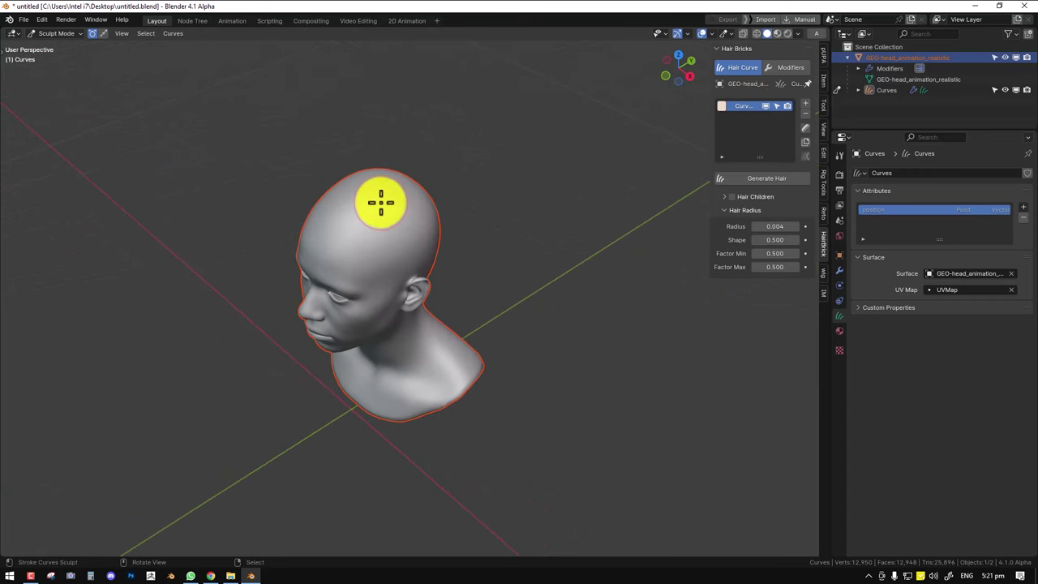
Try adding hair strands to the top of the scalp with the Add and Density sculpt brushes.
{"action": "key", "text": "t"}
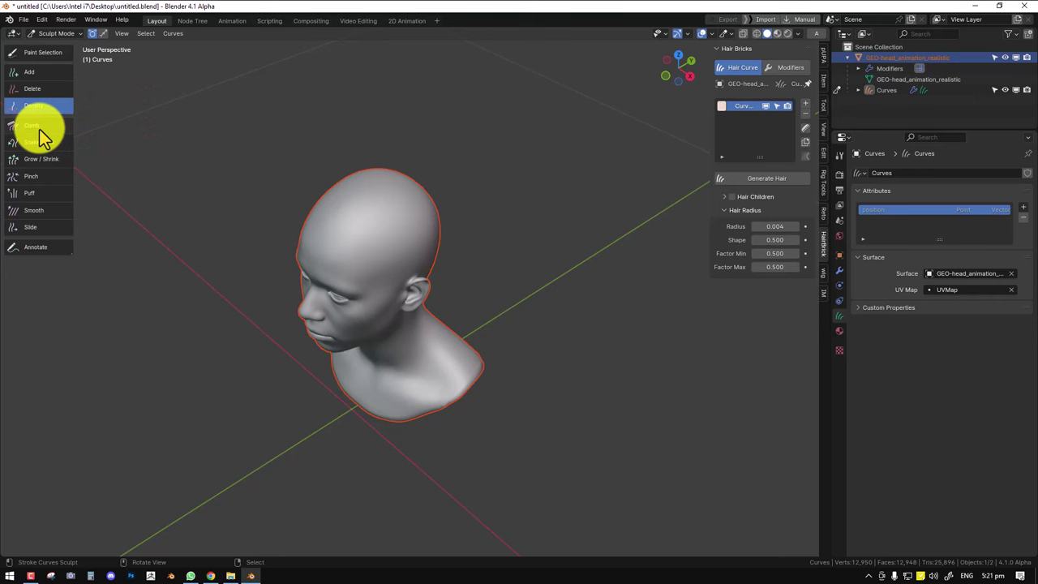
{"action": "left_click", "coordinate": [41, 75]}
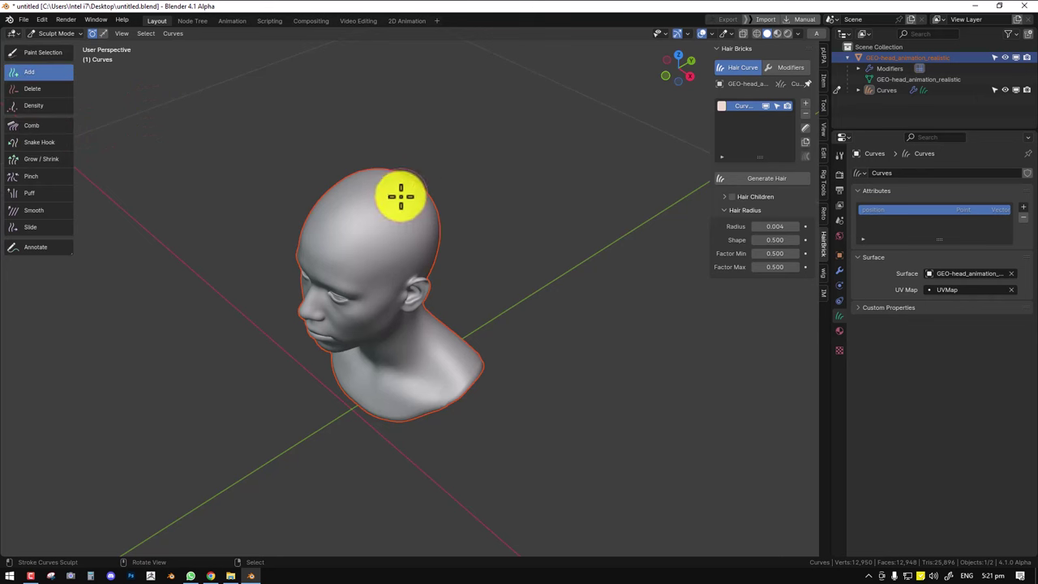
{"action": "left_click", "coordinate": [401, 195]}
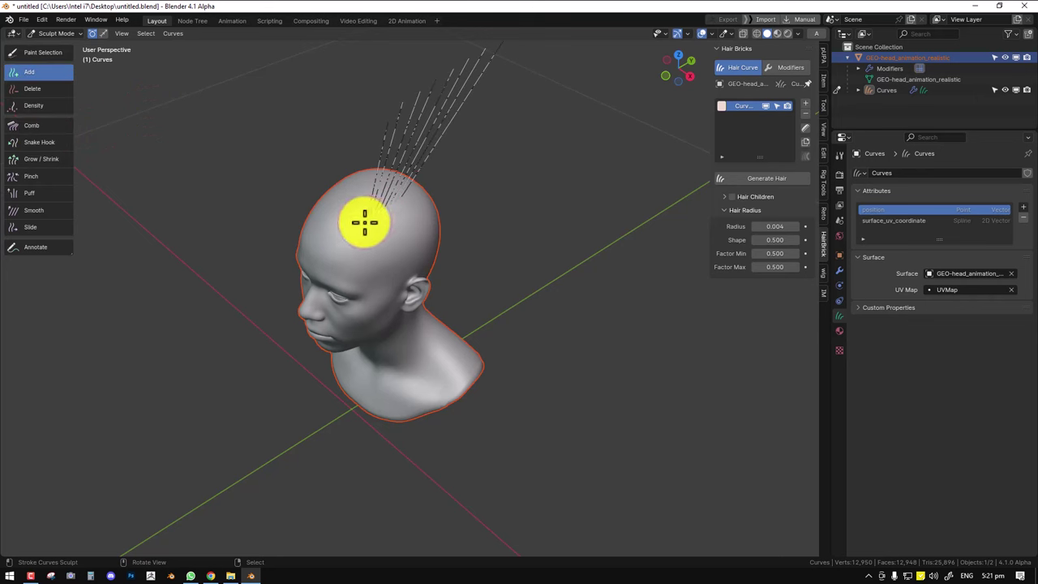
{"action": "left_click", "coordinate": [38, 106]}
{"action": "left_click_drag", "start_coordinate": [398, 243], "coordinate": [376, 232]}
{"action": "middle_click_drag", "start_coordinate": [376, 232], "coordinate": [438, 225]}
Undo the test hair strokes and return to the head in Object Mode.
{"action": "key", "text": "ctrl+z"}
{"action": "key", "text": "ctrl+z"}
{"action": "key", "text": "ctrl+z"}
Replace the head's Multires modifier with a level 1 Subdivision modifier.
{"action": "mouse_move", "coordinate": [551, 212]}
{"action": "middle_mouse_down"}
{"action": "mouse_move", "coordinate": [530, 224]}
{"action": "mouse_move", "coordinate": [574, 250]}
{"action": "middle_mouse_up"}
{"action": "left_click", "coordinate": [840, 271]}
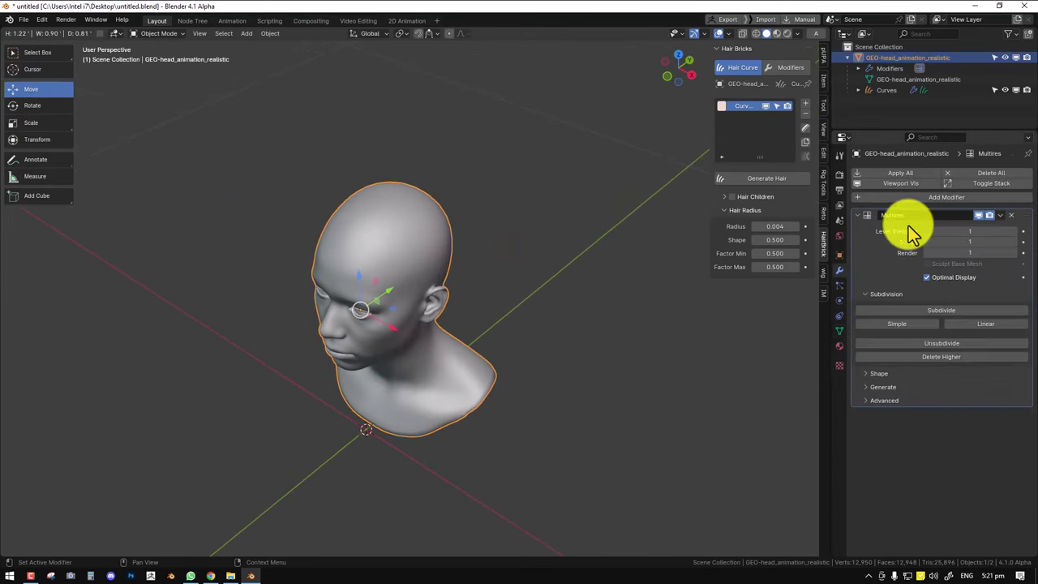
{"action": "left_click", "coordinate": [1012, 216]}
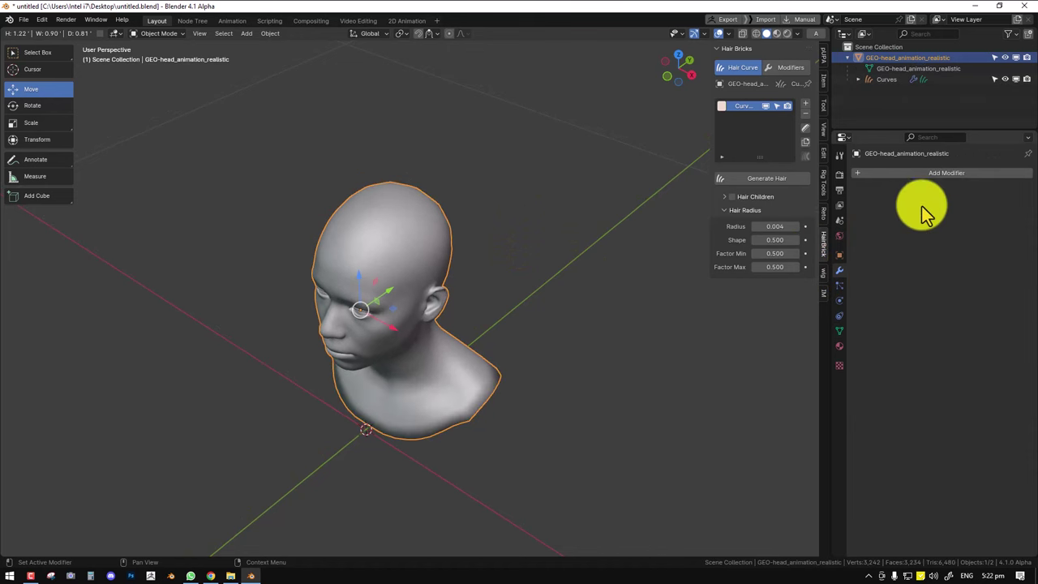
{"action": "left_click", "coordinate": [927, 173]}
{"action": "mouse_move", "coordinate": [910, 237]}
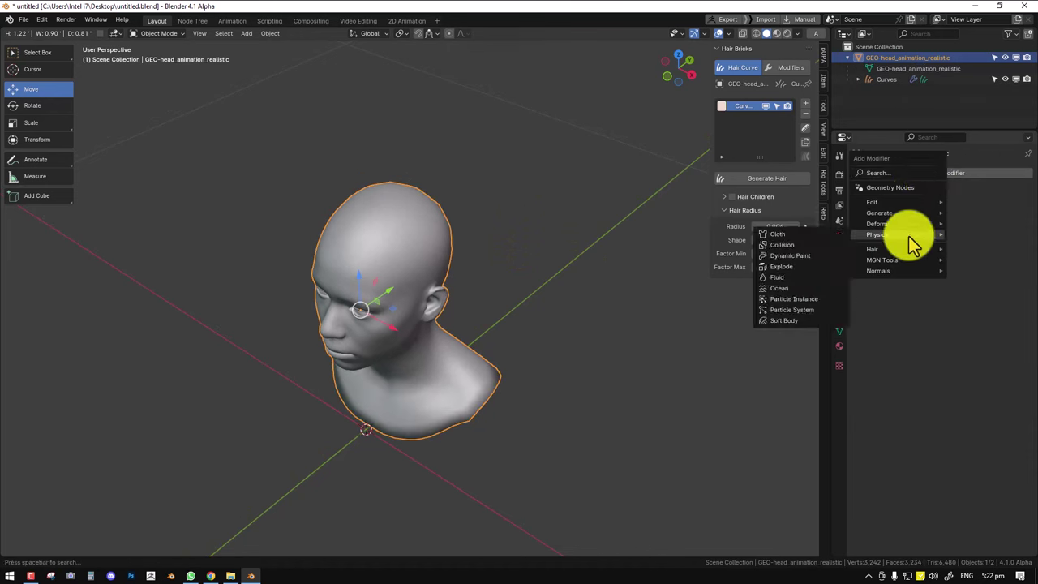
{"action": "key", "text": "ctrl+1"}
{"action": "left_click", "coordinate": [860, 215]}
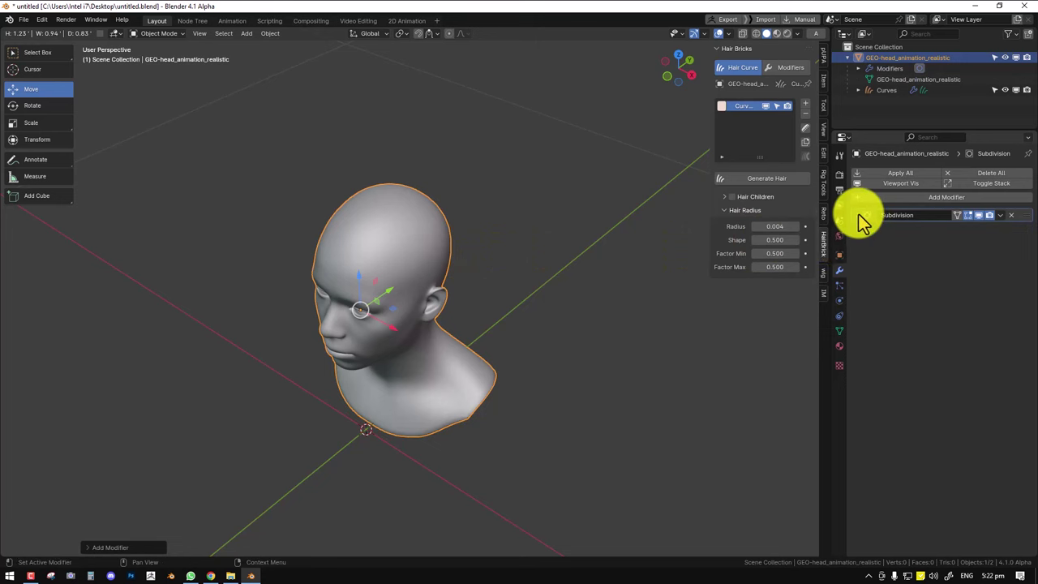
Add a Generate Hair Curves modifier to the Curves object and pick the head mesh as its surface.
{"action": "left_click", "coordinate": [883, 94]}
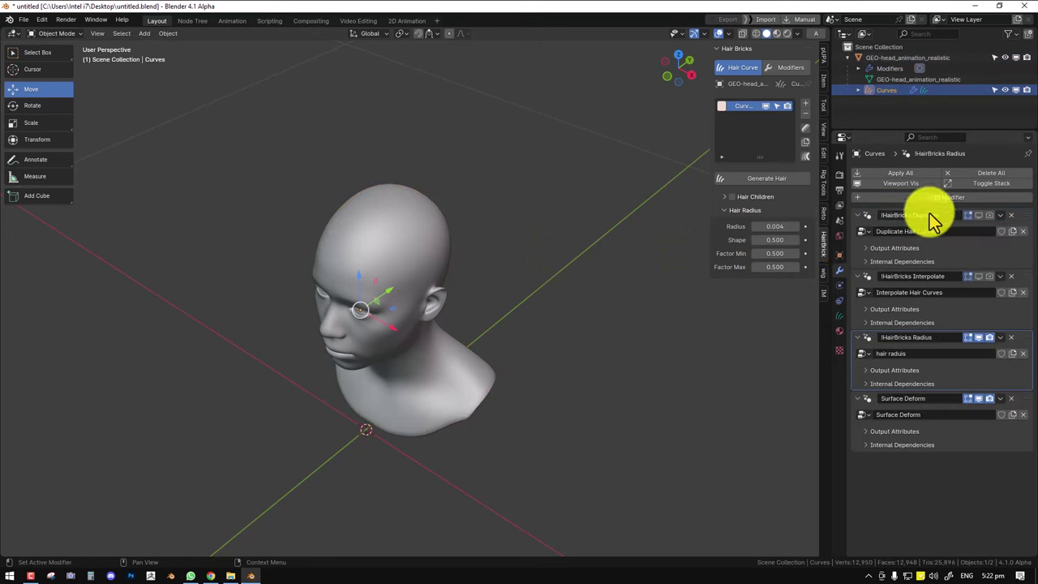
{"action": "left_click_drag", "start_coordinate": [858, 216], "coordinate": [863, 302]}
{"action": "left_click", "coordinate": [908, 198]}
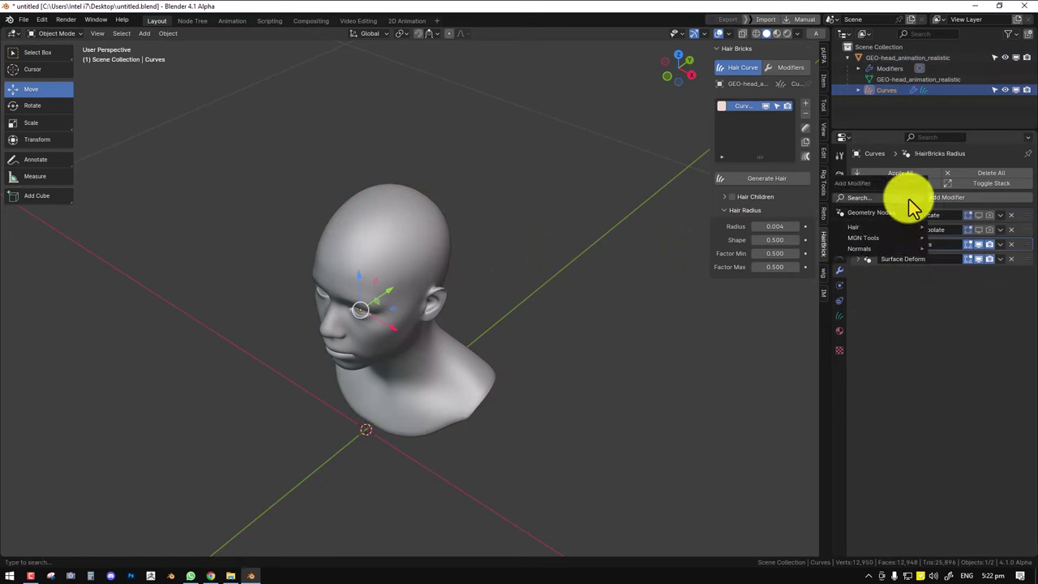
{"action": "mouse_move", "coordinate": [878, 228]}
{"action": "mouse_move", "coordinate": [960, 236]}
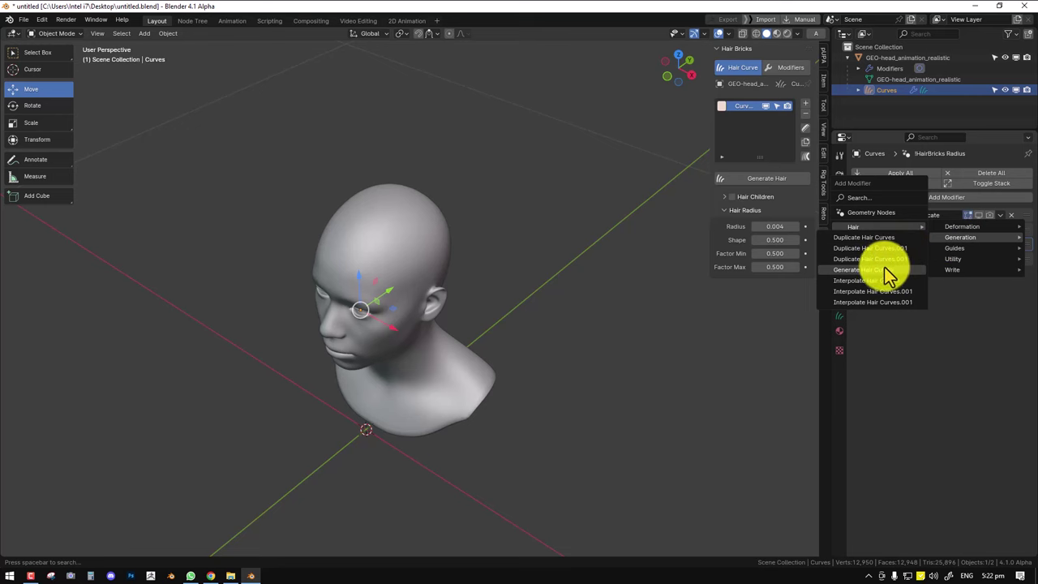
{"action": "left_click", "coordinate": [886, 270]}
{"action": "left_click", "coordinate": [999, 290]}
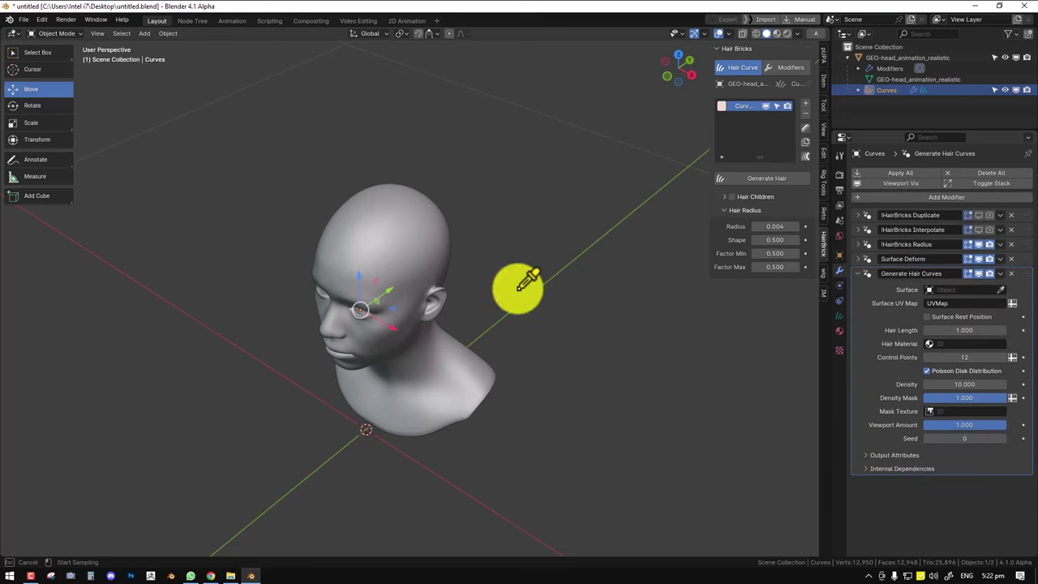
{"action": "left_click", "coordinate": [413, 256]}
Set the Generate Hair Curves density to 10000 and the hair length to 0.030.
{"action": "middle_click_drag", "start_coordinate": [428, 292], "coordinate": [568, 262]}
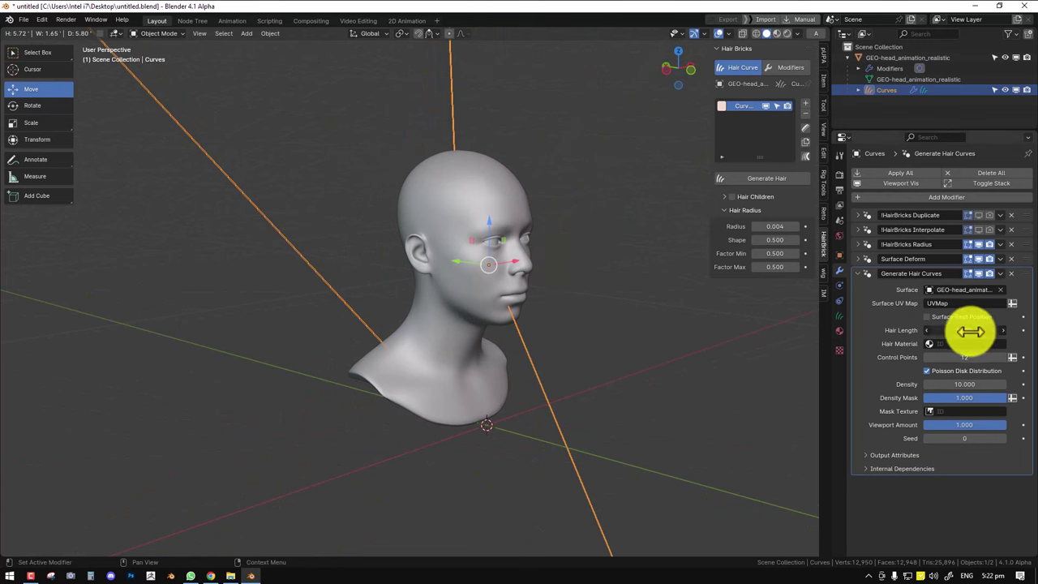
{"action": "left_click_drag", "start_coordinate": [971, 331], "coordinate": [133, 332]}
{"action": "mouse_move", "coordinate": [964, 383]}
{"action": "left_mouse_down"}
{"action": "mouse_move", "coordinate": [184, 382]}
{"action": "mouse_move", "coordinate": [528, 366]}
{"action": "mouse_move", "coordinate": [904, 325]}
{"action": "mouse_move", "coordinate": [677, 216]}
{"action": "mouse_move", "coordinate": [395, 146]}
{"action": "mouse_move", "coordinate": [964, 387]}
{"action": "left_mouse_up"}
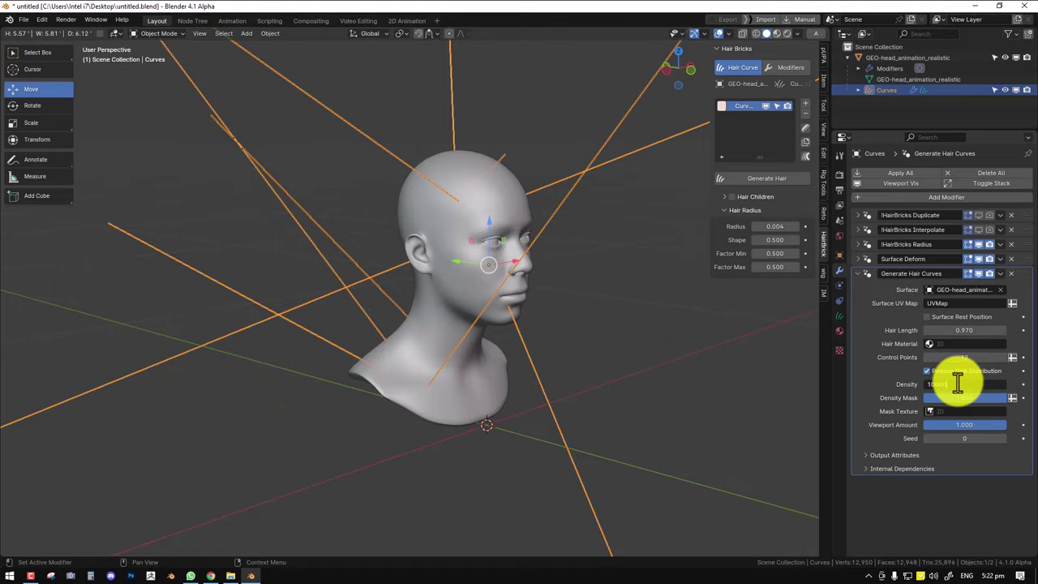
{"action": "key", "text": "Return"}
{"action": "scroll", "coordinate": [390, 348], "scroll_direction": "down", "scroll_amount": 8}
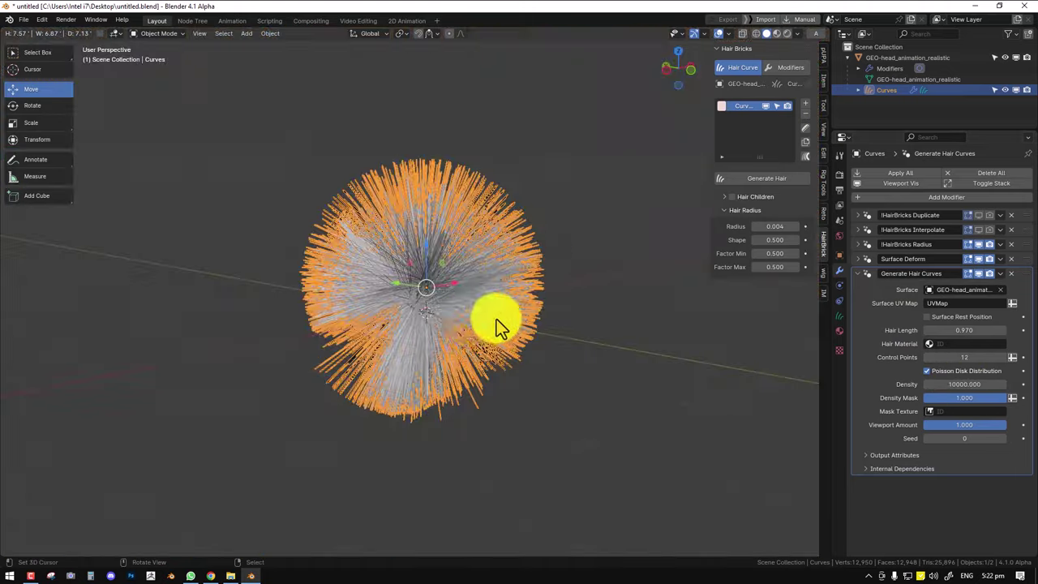
{"action": "scroll", "coordinate": [486, 337], "scroll_direction": "up", "scroll_amount": 3}
{"action": "left_click_drag", "start_coordinate": [955, 344], "coordinate": [81, 337]}
{"action": "left_click_drag", "start_coordinate": [925, 337], "coordinate": [911, 343]}
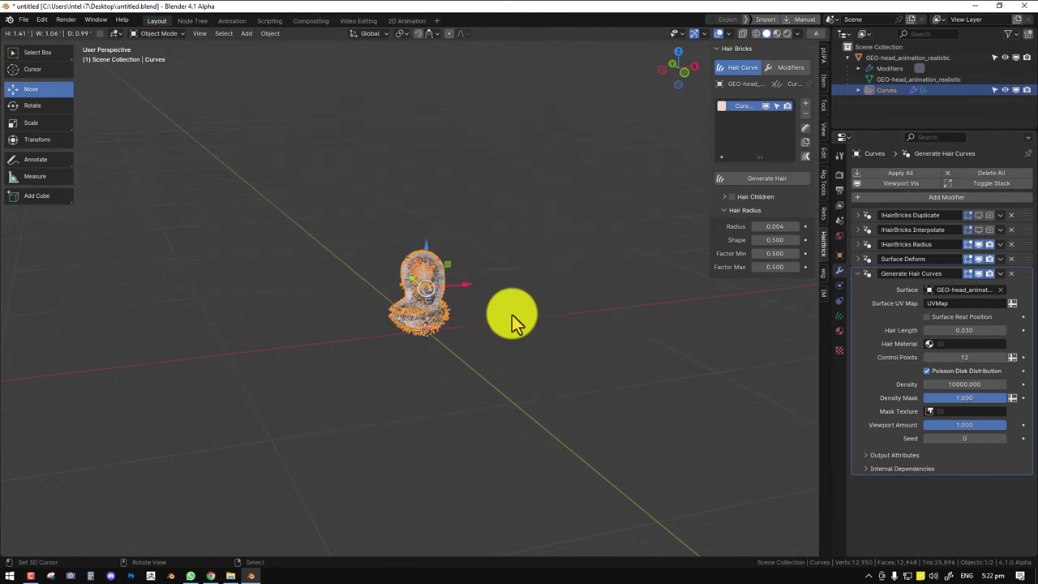
Inspect the generated strands around the head and remove the Generate Hair Curves modifier from the Curves object.
{"action": "middle_click_drag", "start_coordinate": [514, 320], "coordinate": [375, 308]}
{"action": "right_click", "coordinate": [476, 314]}
{"action": "scroll", "coordinate": [396, 232], "scroll_direction": "up", "scroll_amount": 4}
{"action": "middle_click_drag", "start_coordinate": [396, 231], "coordinate": [357, 209]}
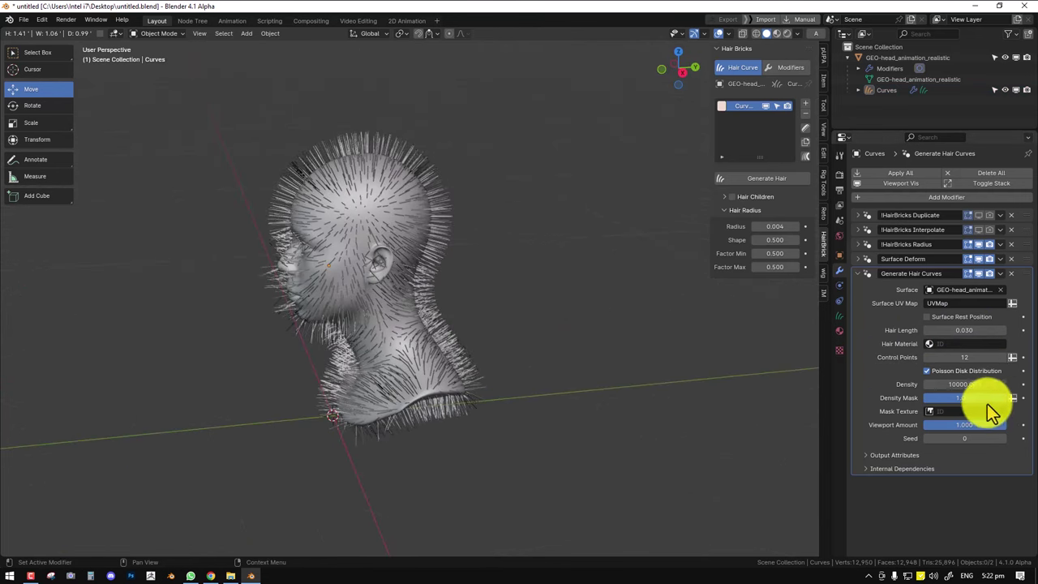
{"action": "middle_click_drag", "start_coordinate": [457, 222], "coordinate": [503, 227]}
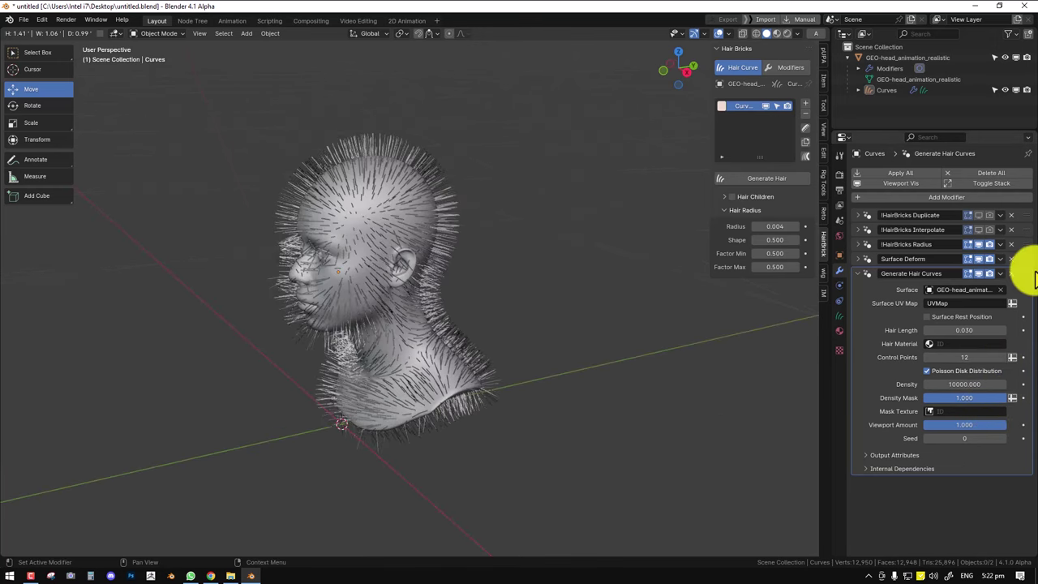
{"action": "left_click", "coordinate": [1012, 273]}
Select the head, generate its hair with Hair Bricks and set the hair length to 0.020.
{"action": "middle_click_drag", "start_coordinate": [336, 290], "coordinate": [388, 288]}
{"action": "left_click", "coordinate": [388, 288]}
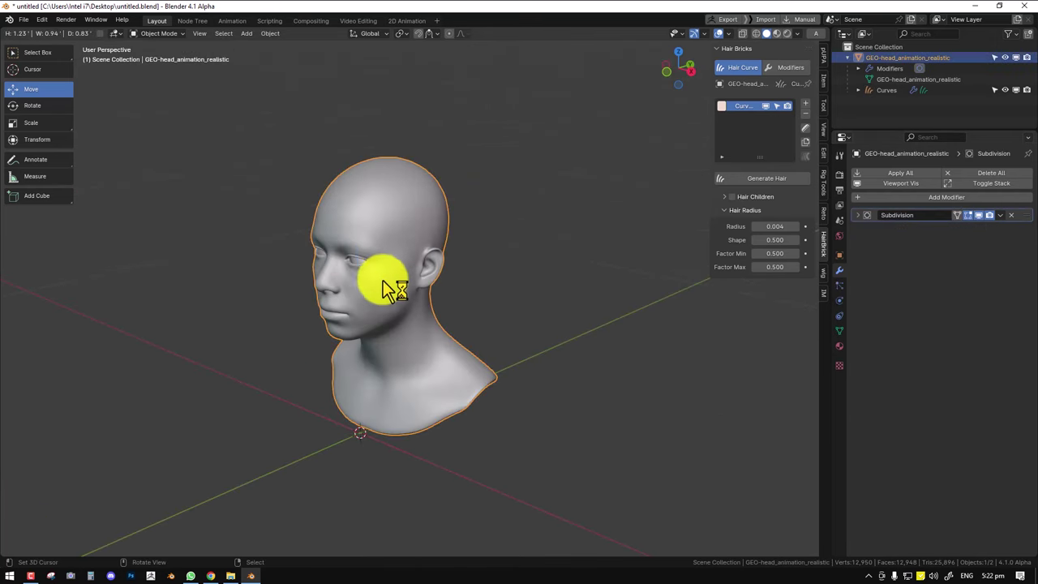
{"action": "left_click", "coordinate": [782, 177]}
{"action": "middle_click_drag", "start_coordinate": [598, 170], "coordinate": [514, 222]}
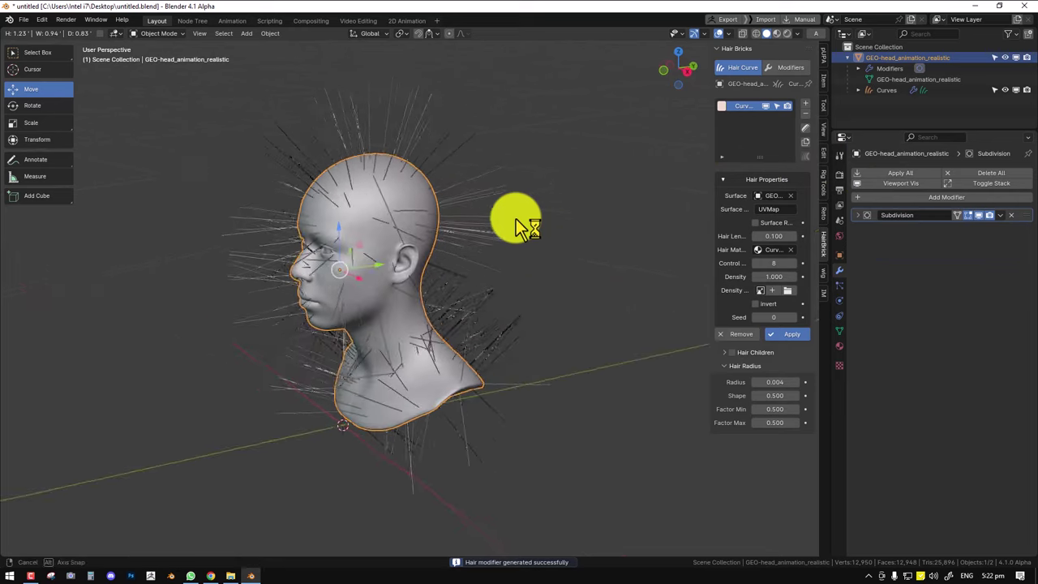
{"action": "left_click_drag", "start_coordinate": [710, 240], "coordinate": [614, 242]}
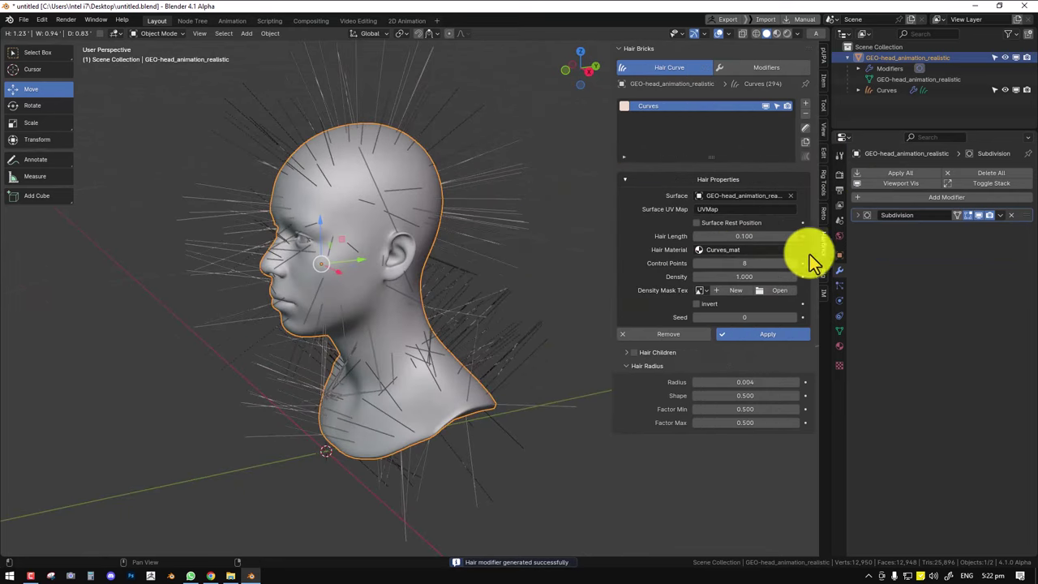
{"action": "left_click_drag", "start_coordinate": [733, 236], "coordinate": [714, 238]}
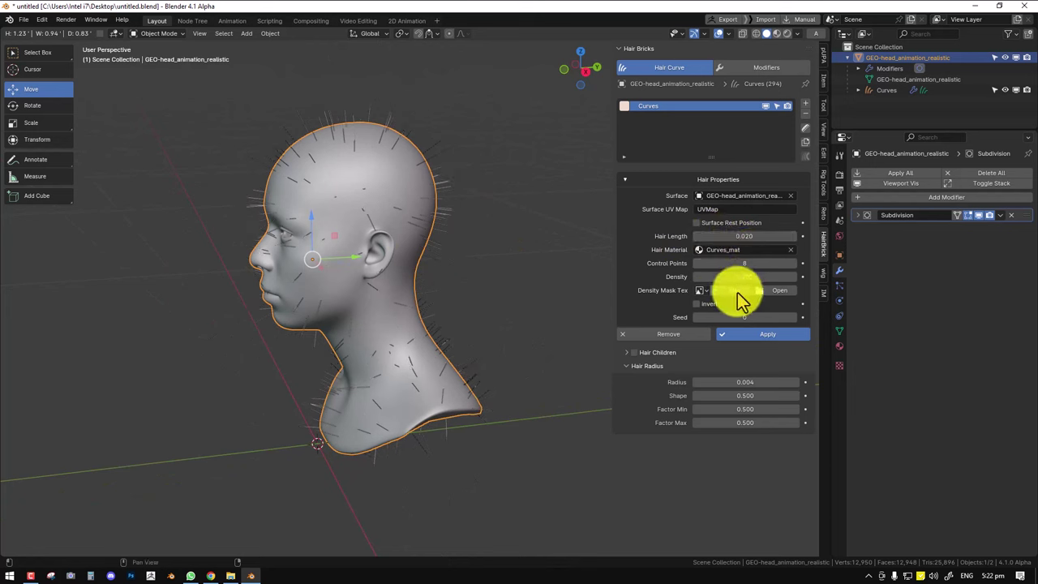
Create a white 2048 × 2048 px density mask texture named "hair mask" for the generated hair.
{"action": "left_click", "coordinate": [738, 292]}
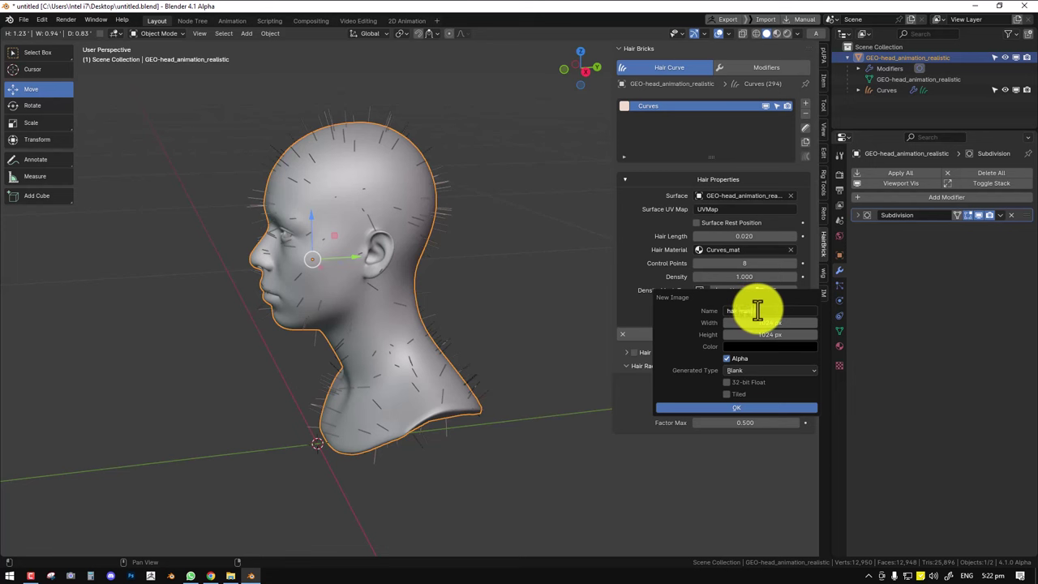
{"action": "left_click", "coordinate": [781, 322]}
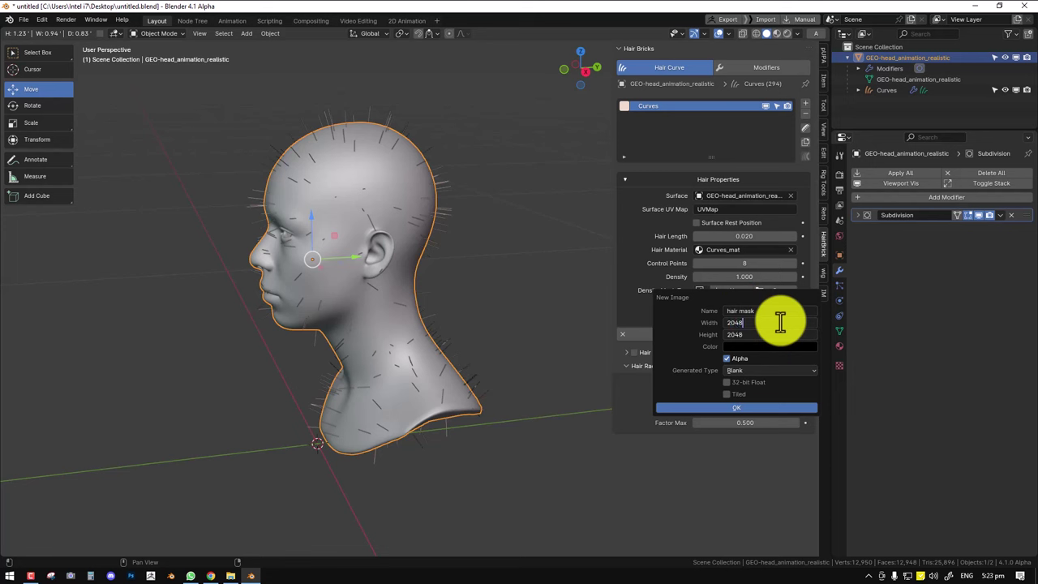
{"action": "left_click", "coordinate": [780, 346]}
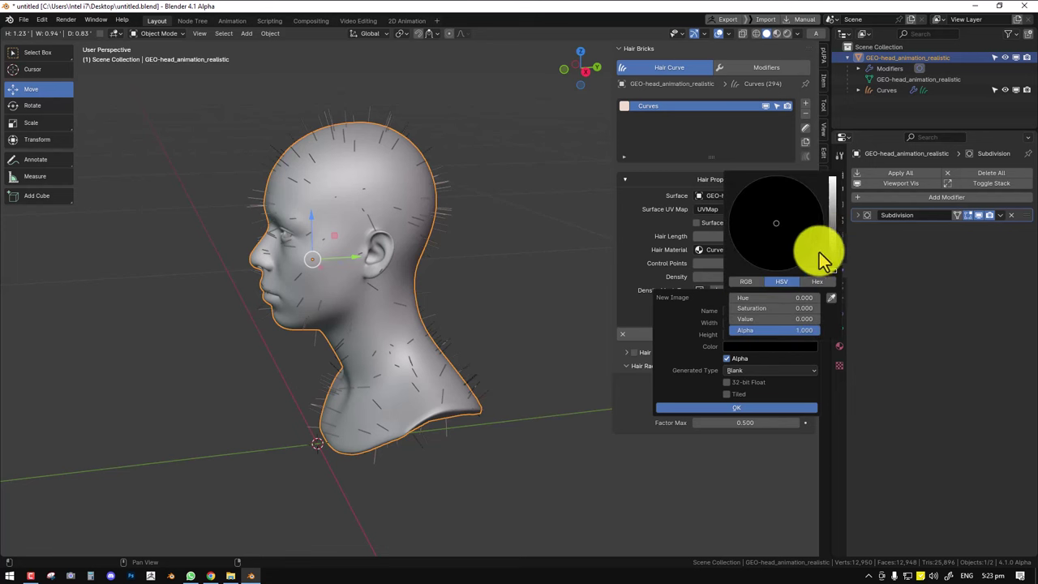
{"action": "left_click_drag", "start_coordinate": [822, 260], "coordinate": [830, 173]}
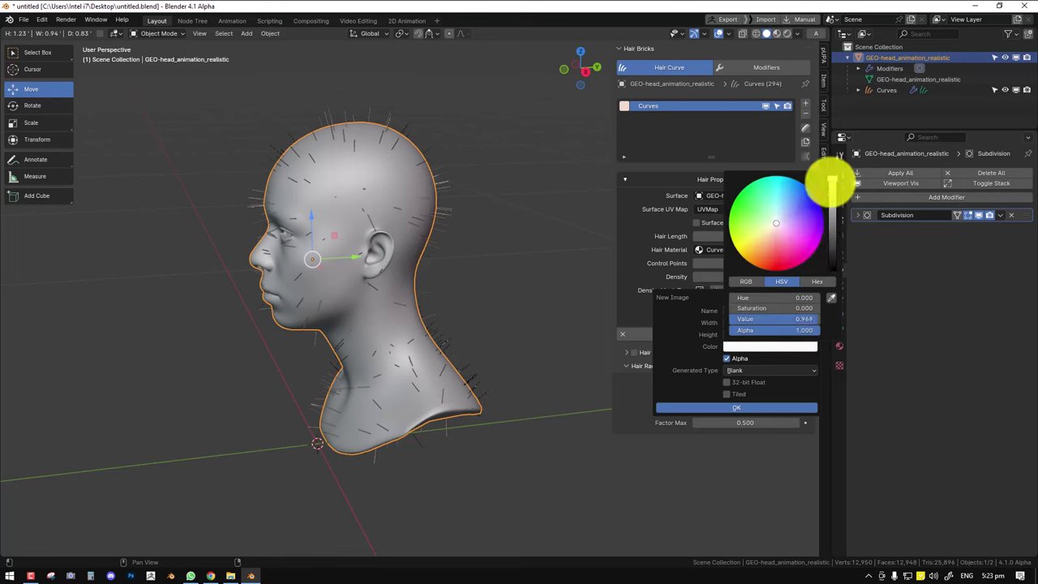
{"action": "left_click", "coordinate": [747, 408]}
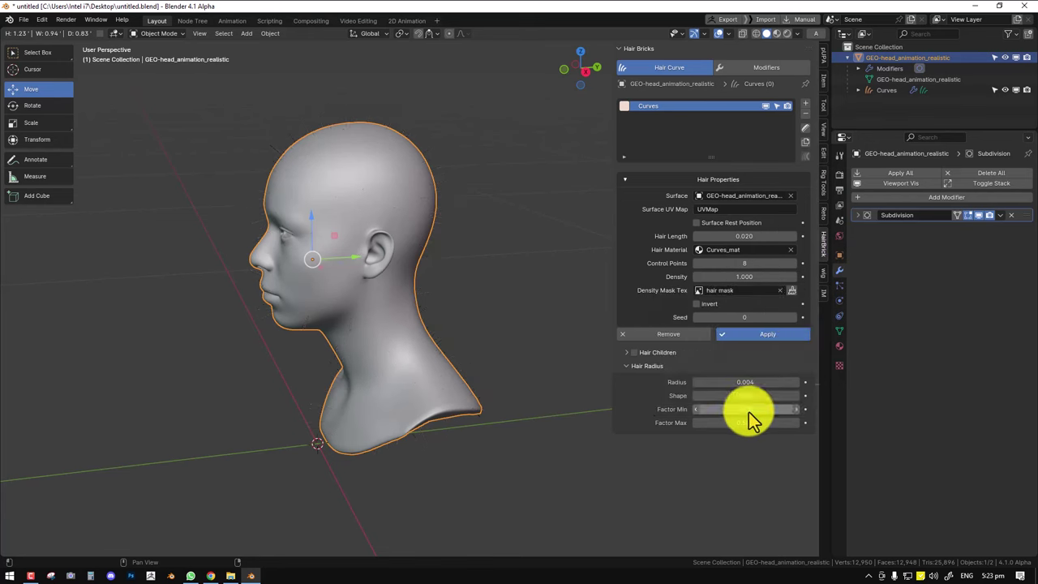
Start texture painting the hair mask on the head with the Draw brush set to black.
{"action": "left_click", "coordinate": [792, 290]}
{"action": "middle_click_drag", "start_coordinate": [455, 226], "coordinate": [484, 239]}
{"action": "key", "text": "shift+space"}
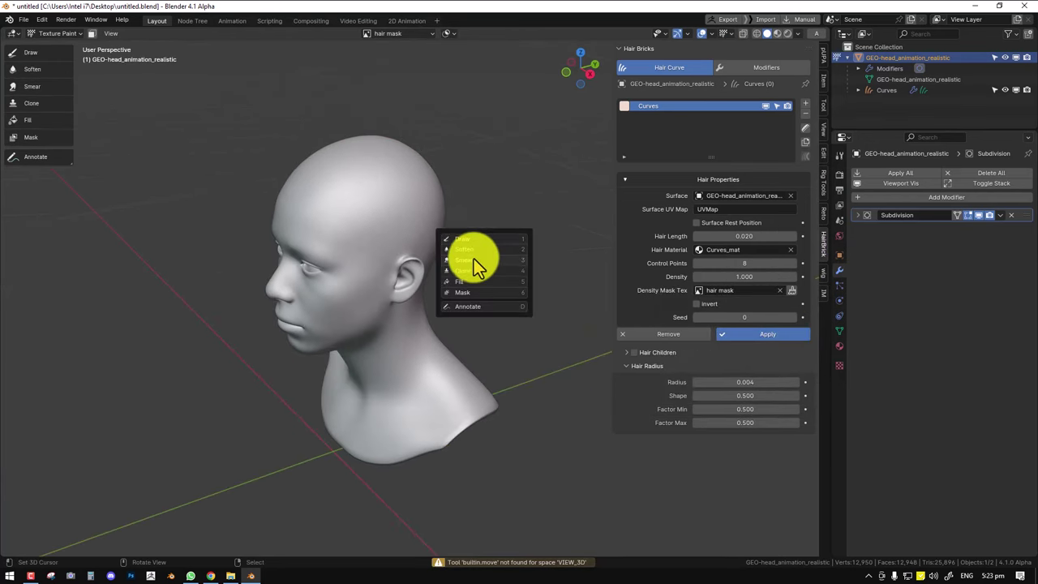
{"action": "left_click", "coordinate": [478, 240]}
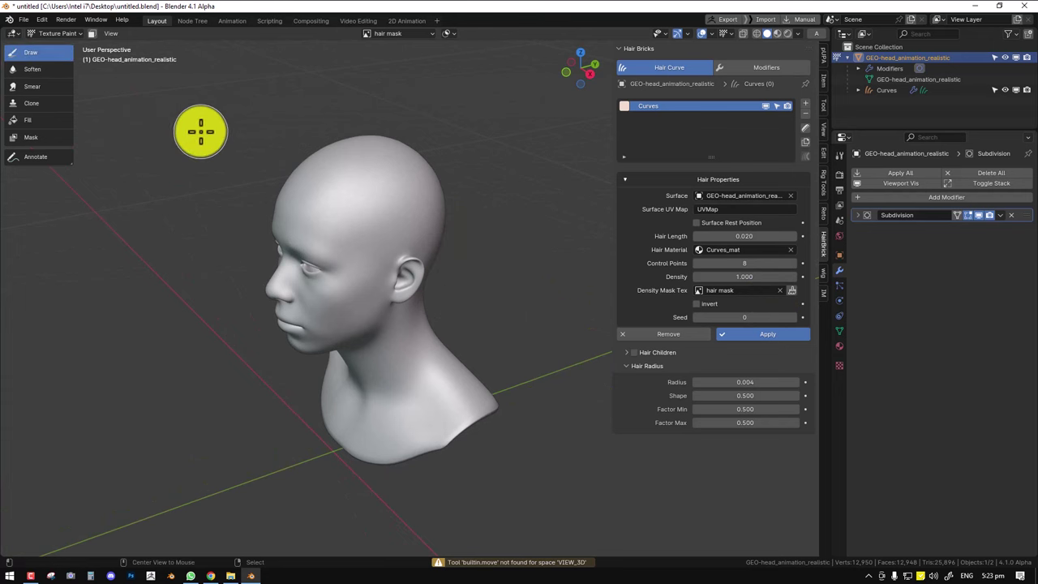
{"action": "left_click_drag", "start_coordinate": [314, 51], "coordinate": [455, 51]}
{"action": "middle_click_drag", "start_coordinate": [446, 157], "coordinate": [476, 236]}
{"action": "left_click", "coordinate": [99, 47]}
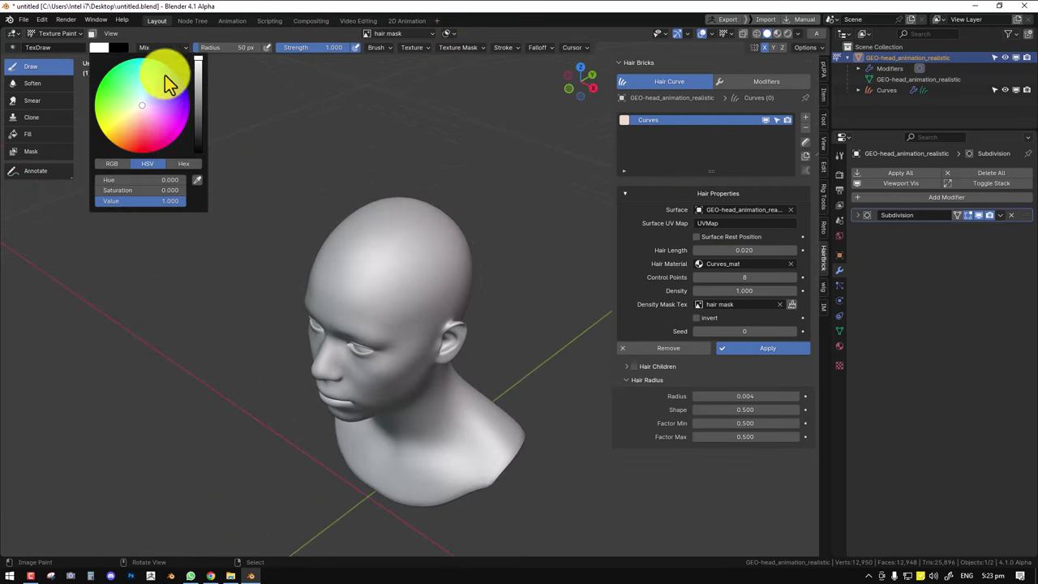
{"action": "left_click_drag", "start_coordinate": [203, 102], "coordinate": [214, 167]}
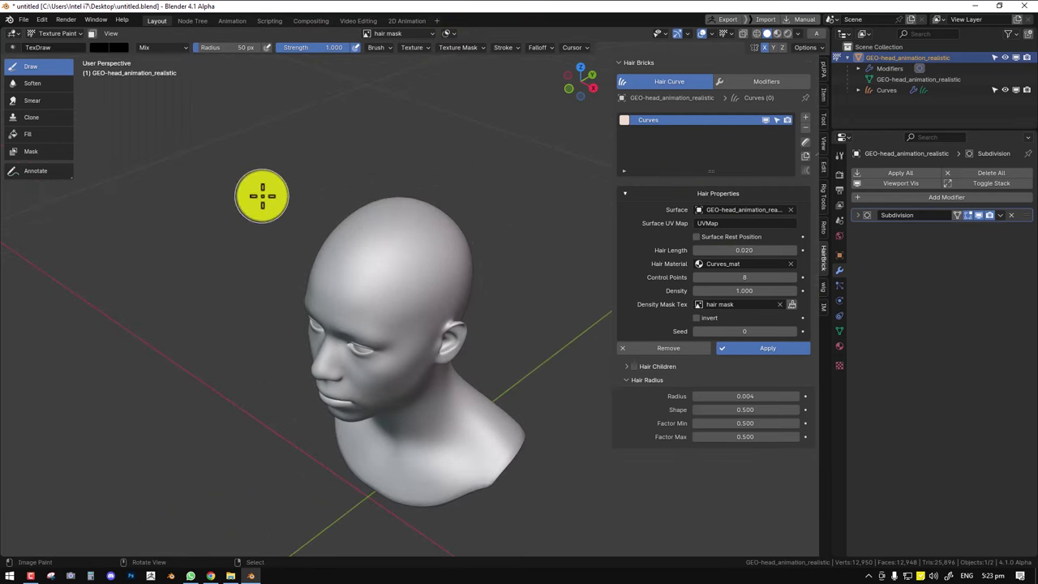
{"action": "middle_click_drag", "start_coordinate": [264, 199], "coordinate": [247, 191]}
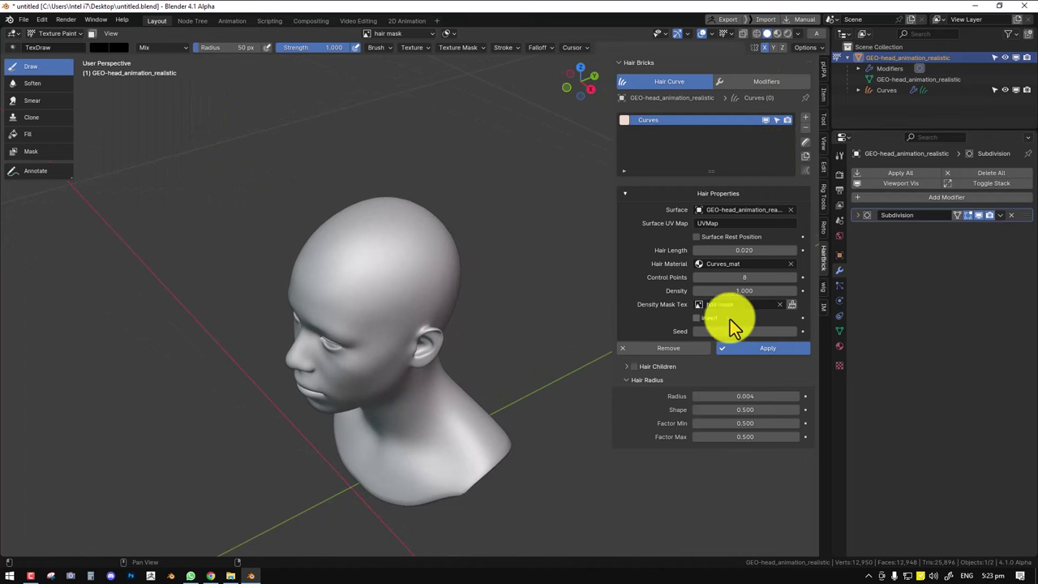
Paint the scalp black on the hair mask, following the hairline across the forehead and leaving the face and neck unpainted.
{"action": "left_click_drag", "start_coordinate": [423, 220], "coordinate": [418, 220]}
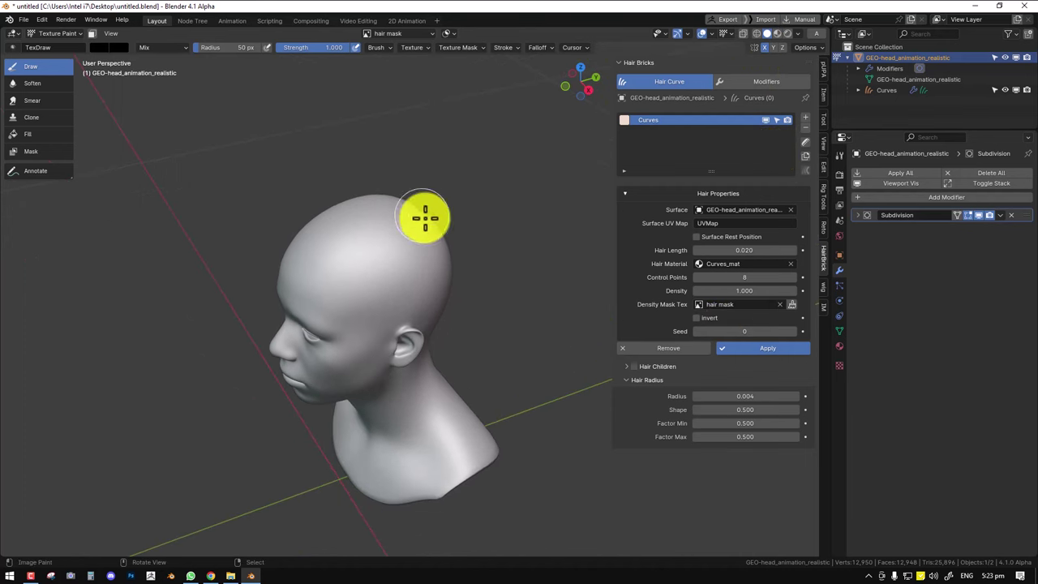
{"action": "middle_click_drag", "start_coordinate": [305, 237], "coordinate": [369, 304]}
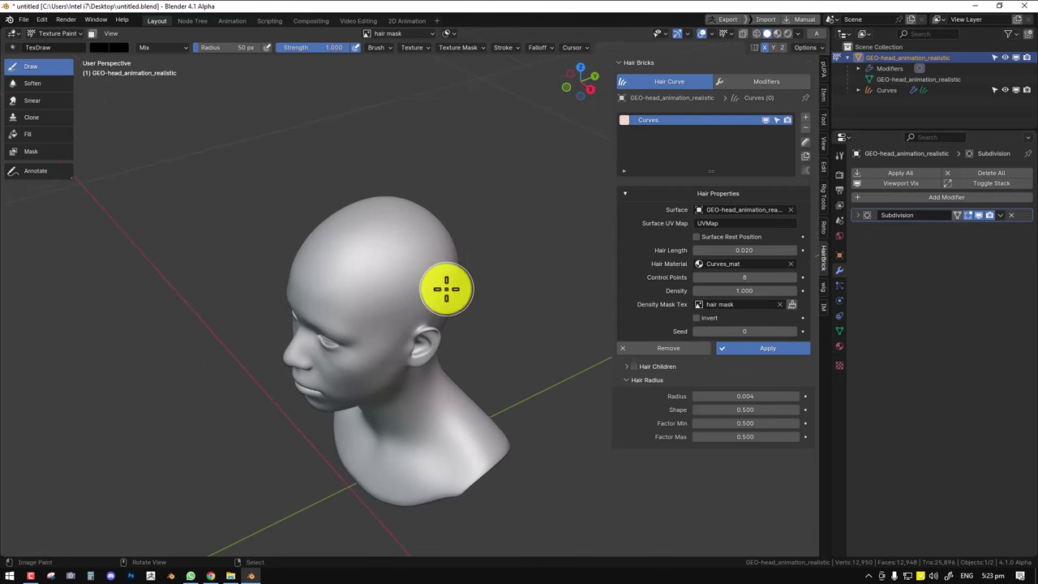
{"action": "scroll", "coordinate": [446, 289], "scroll_direction": "up", "scroll_amount": 3}
{"action": "mouse_move", "coordinate": [409, 245]}
{"action": "left_mouse_down"}
{"action": "mouse_move", "coordinate": [329, 271]}
{"action": "mouse_move", "coordinate": [284, 264]}
{"action": "left_mouse_up"}
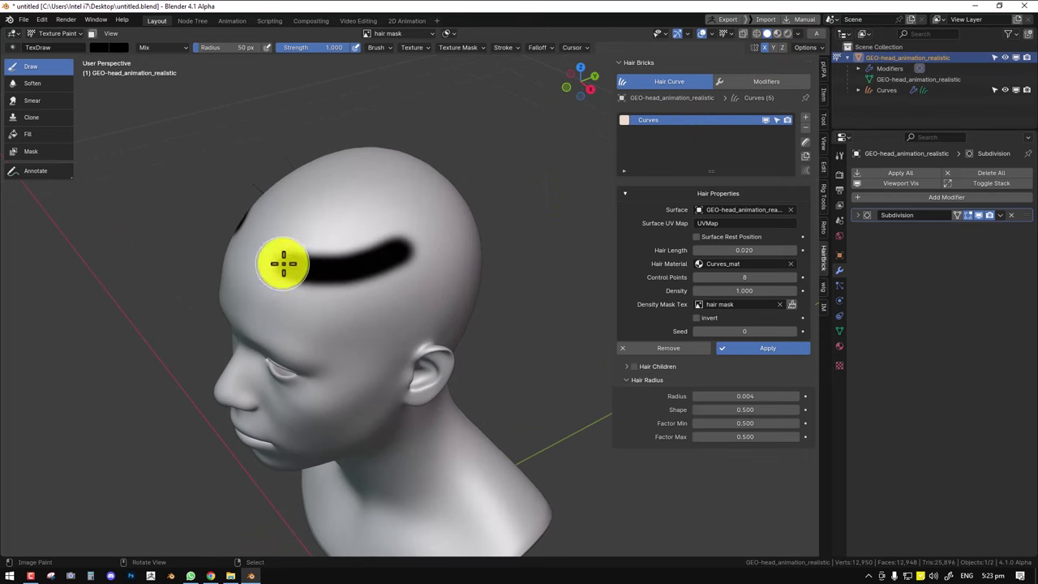
{"action": "middle_click_drag", "start_coordinate": [284, 263], "coordinate": [354, 273]}
{"action": "mouse_move", "coordinate": [355, 273]}
{"action": "left_mouse_down"}
{"action": "mouse_move", "coordinate": [303, 251]}
{"action": "mouse_move", "coordinate": [435, 272]}
{"action": "left_mouse_up"}
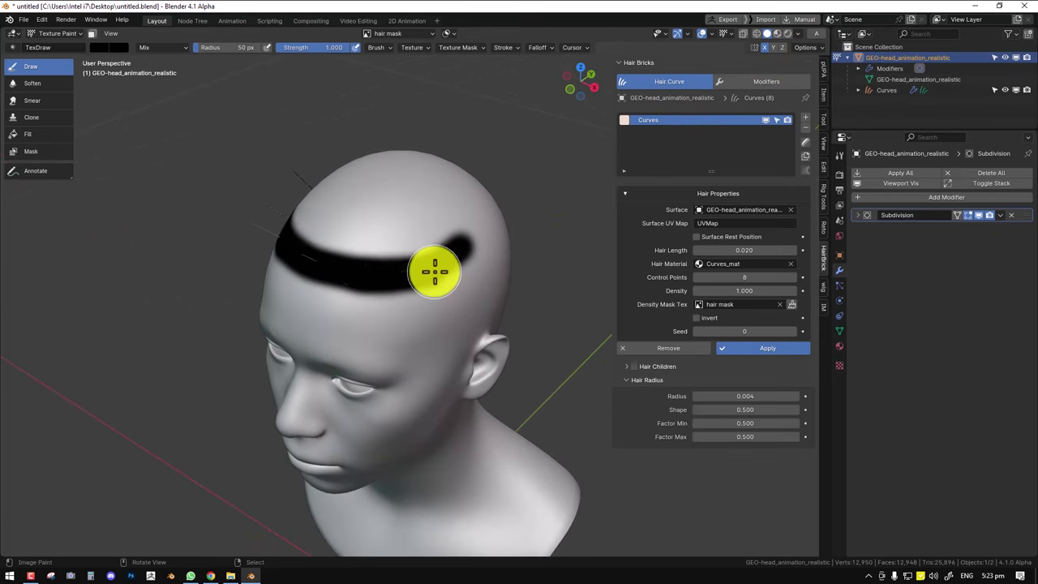
{"action": "middle_click_drag", "start_coordinate": [435, 272], "coordinate": [382, 255]}
{"action": "left_click_drag", "start_coordinate": [278, 216], "coordinate": [310, 272]}
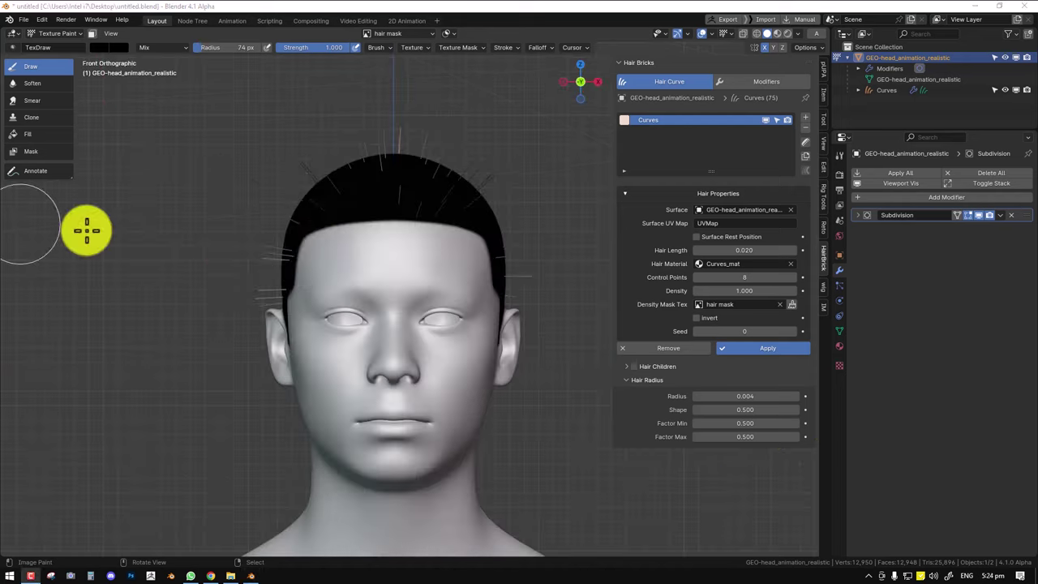
Check the painted scalp mask from the side and return the head to Object Mode.
{"action": "scroll", "coordinate": [405, 267], "scroll_direction": "down", "scroll_amount": 2}
{"action": "middle_click_drag", "start_coordinate": [405, 267], "coordinate": [251, 273]}
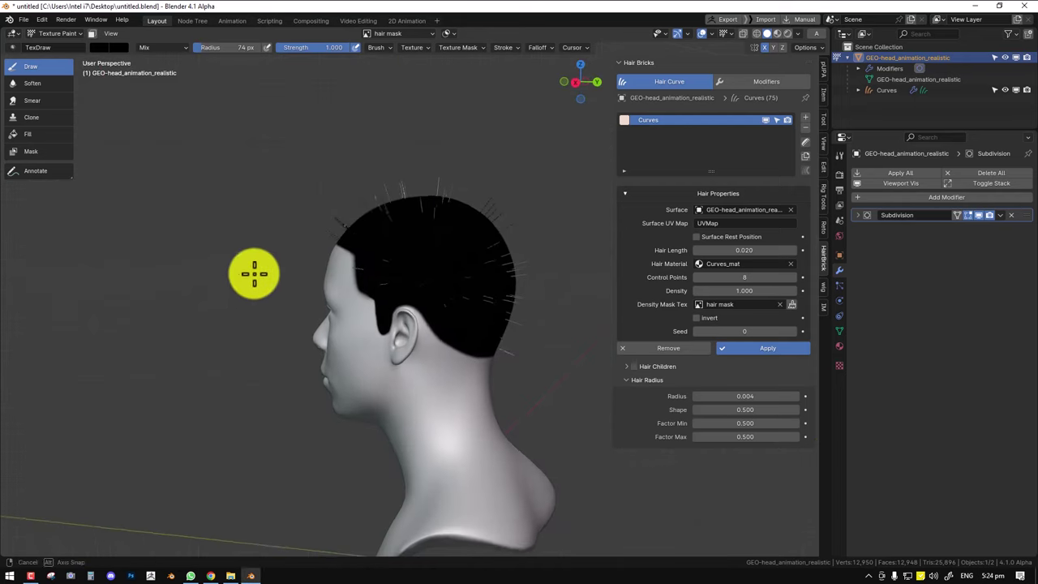
{"action": "middle_click_drag", "start_coordinate": [402, 223], "coordinate": [447, 185]}
{"action": "key", "text": "q"}
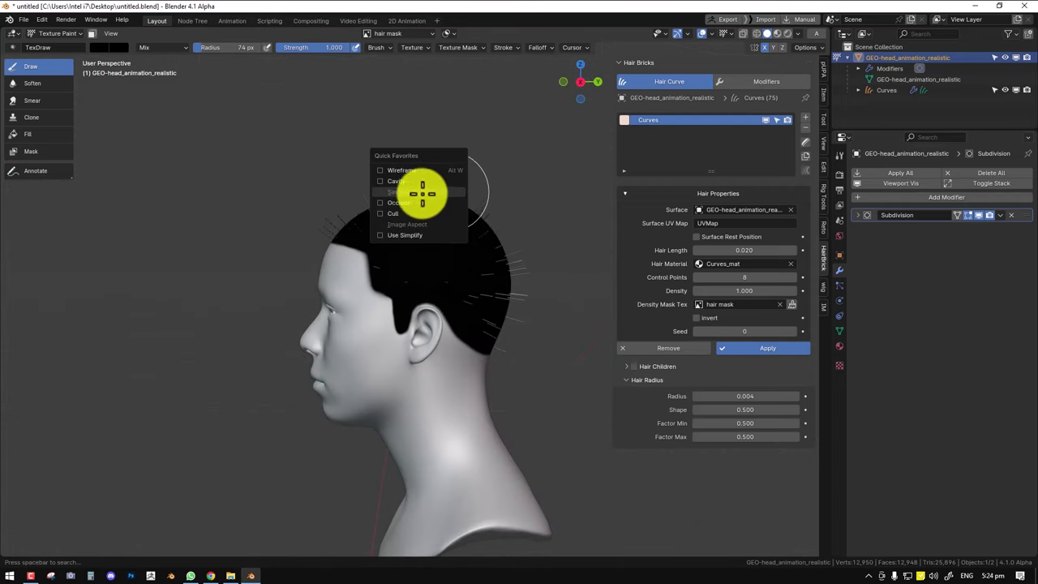
{"action": "left_click", "coordinate": [400, 33]}
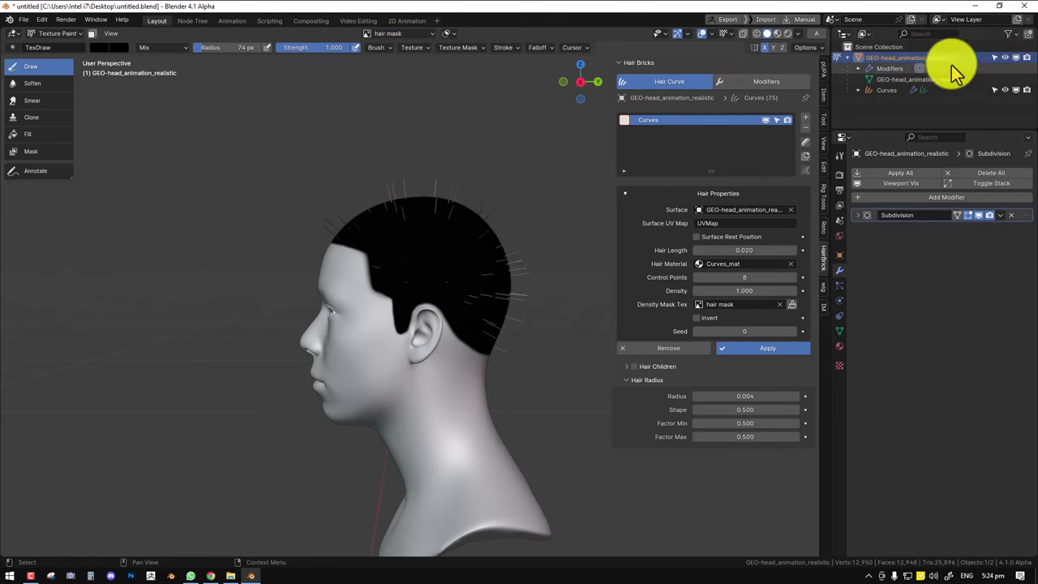
{"action": "middle_click_drag", "start_coordinate": [278, 220], "coordinate": [116, 105]}
{"action": "left_click", "coordinate": [55, 33]}
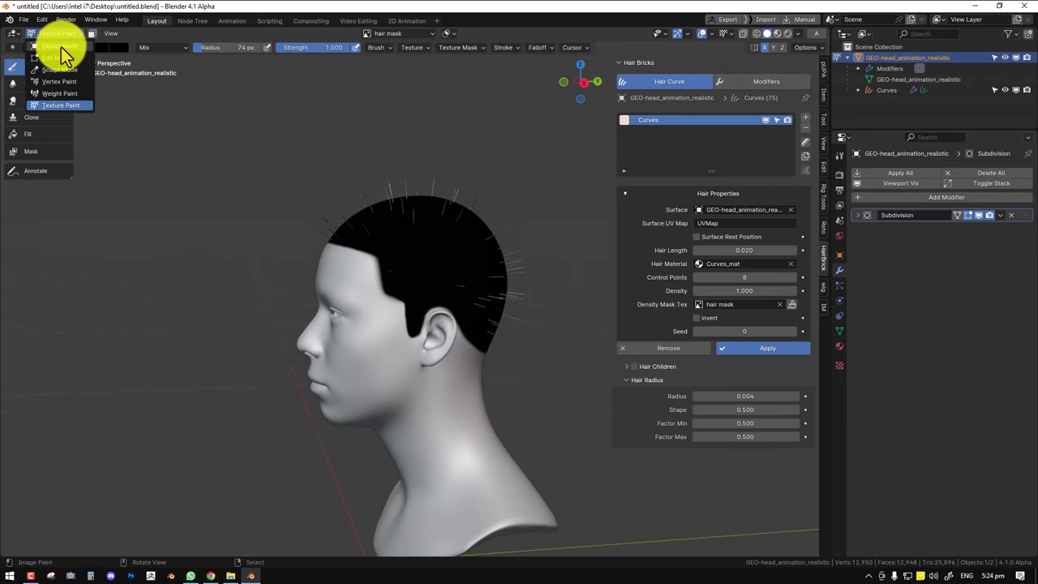
{"action": "left_click", "coordinate": [61, 47]}
Shorten the generated Hair curves by setting the hair length to 0.012.
{"action": "middle_click_drag", "start_coordinate": [304, 255], "coordinate": [843, 271]}
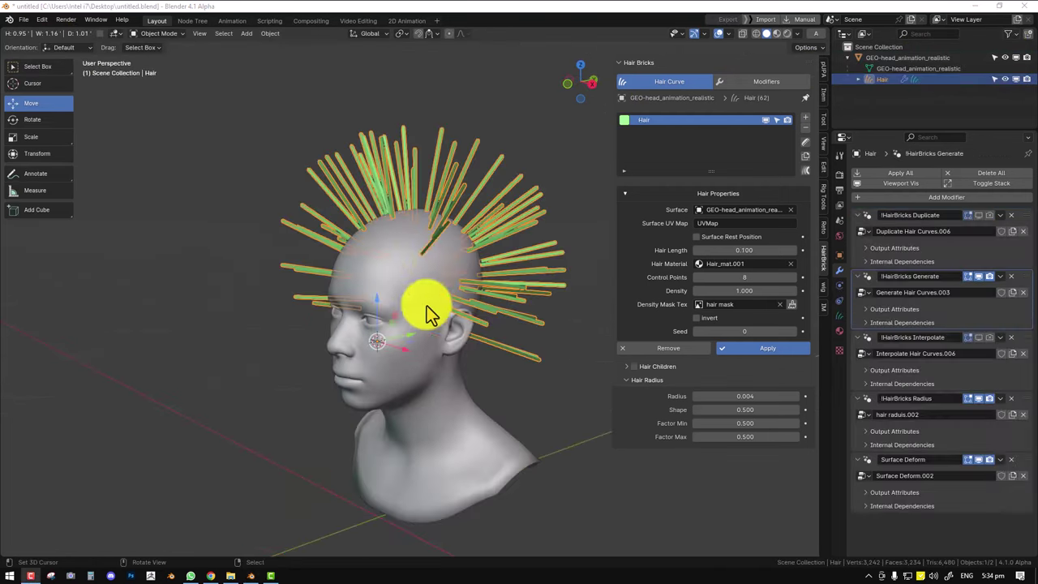
{"action": "middle_click_drag", "start_coordinate": [430, 301], "coordinate": [406, 232]}
{"action": "middle_click_drag", "start_coordinate": [427, 198], "coordinate": [638, 260]}
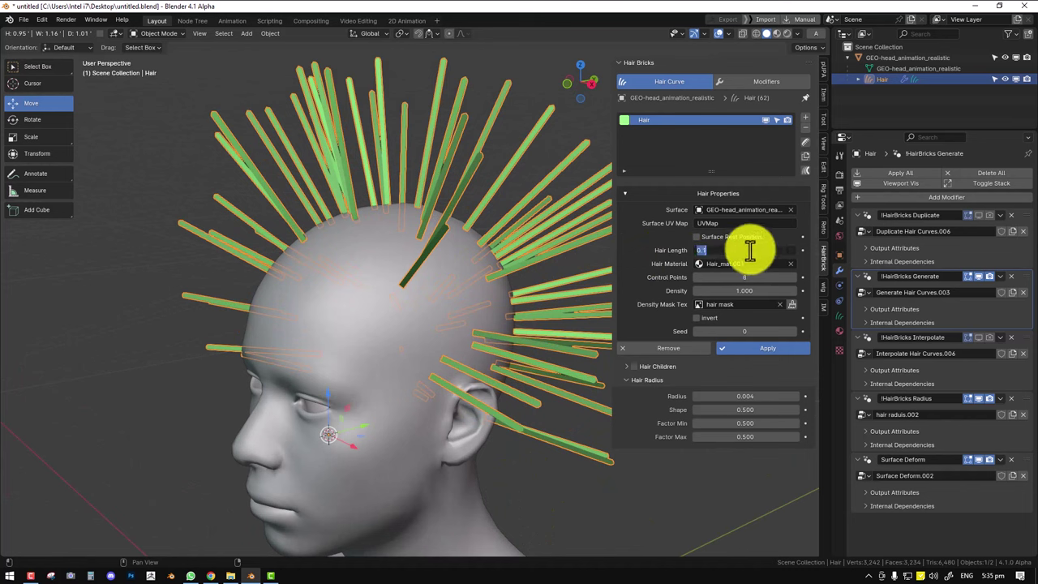
{"action": "key", "text": "Return"}
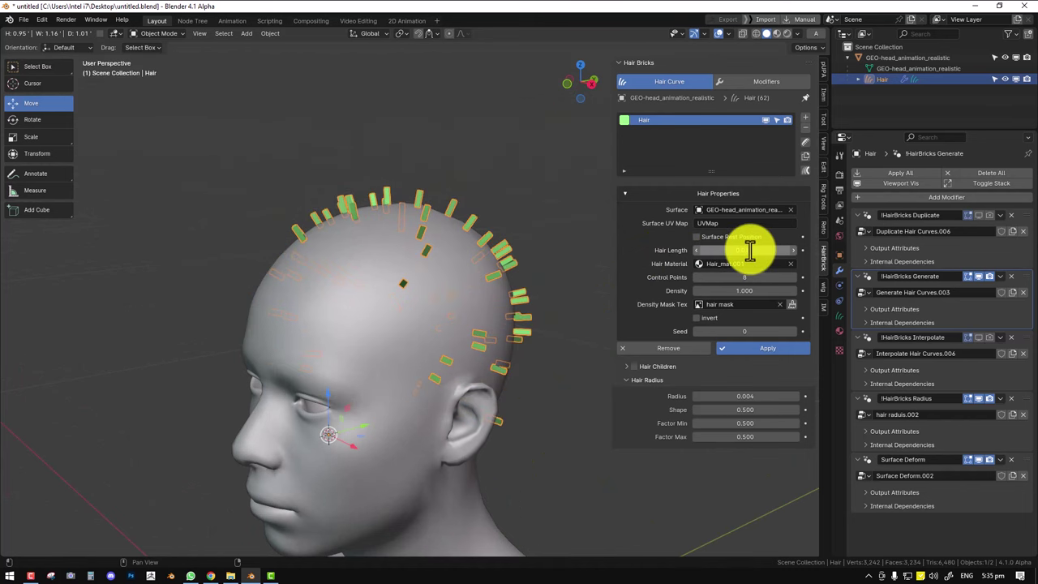
Raise the density of the generated hair to 10.200 and check the strand coverage over the scalp.
{"action": "middle_click_drag", "start_coordinate": [445, 266], "coordinate": [408, 259]}
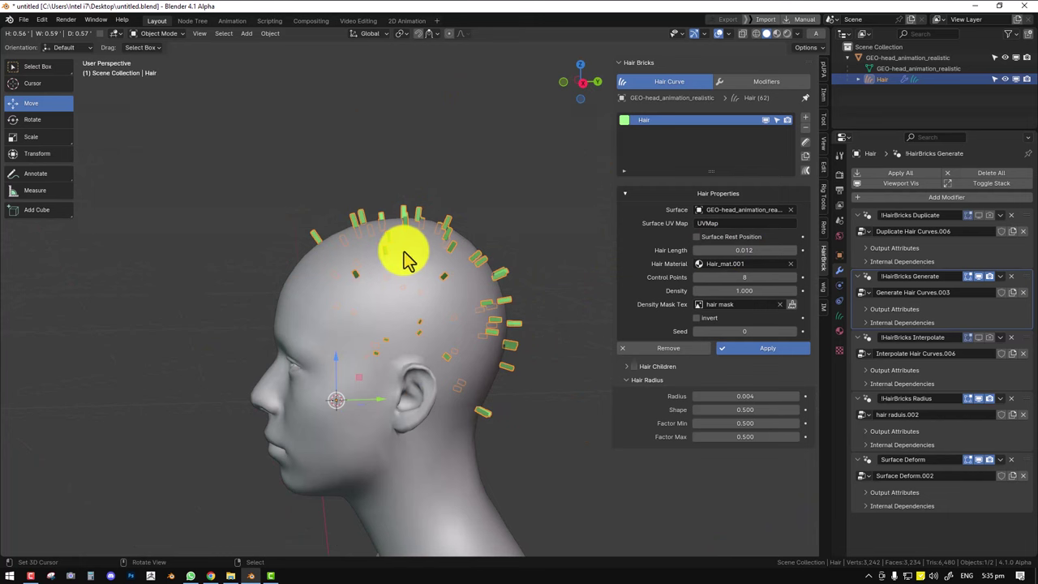
{"action": "mouse_move", "coordinate": [746, 292]}
{"action": "left_mouse_down"}
{"action": "mouse_move", "coordinate": [783, 292]}
{"action": "mouse_move", "coordinate": [753, 297]}
{"action": "left_mouse_up"}
{"action": "middle_click_drag", "start_coordinate": [551, 276], "coordinate": [452, 267]}
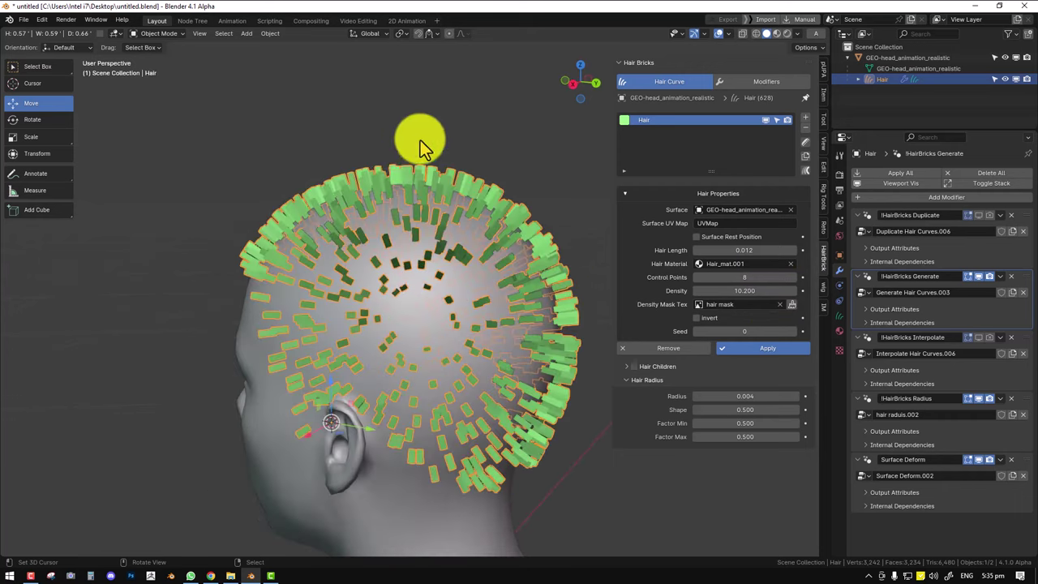
{"action": "middle_click_drag", "start_coordinate": [420, 140], "coordinate": [392, 197]}
{"action": "scroll", "coordinate": [364, 180], "scroll_direction": "up", "scroll_amount": 2}
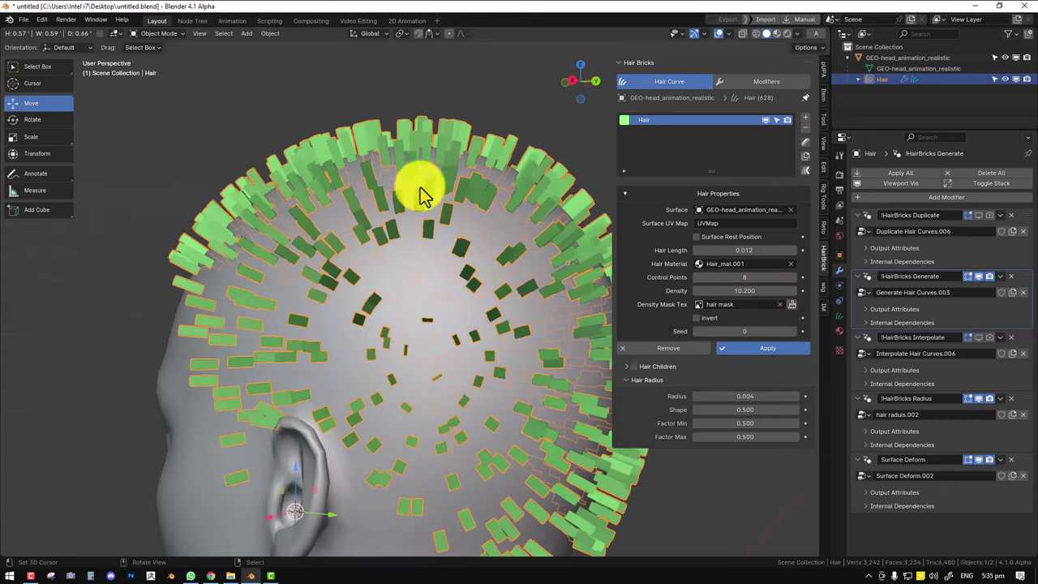
{"action": "scroll", "coordinate": [411, 222], "scroll_direction": "down", "scroll_amount": 5}
{"action": "middle_click_drag", "start_coordinate": [387, 260], "coordinate": [445, 283]}
{"action": "scroll", "coordinate": [438, 288], "scroll_direction": "up", "scroll_amount": 2}
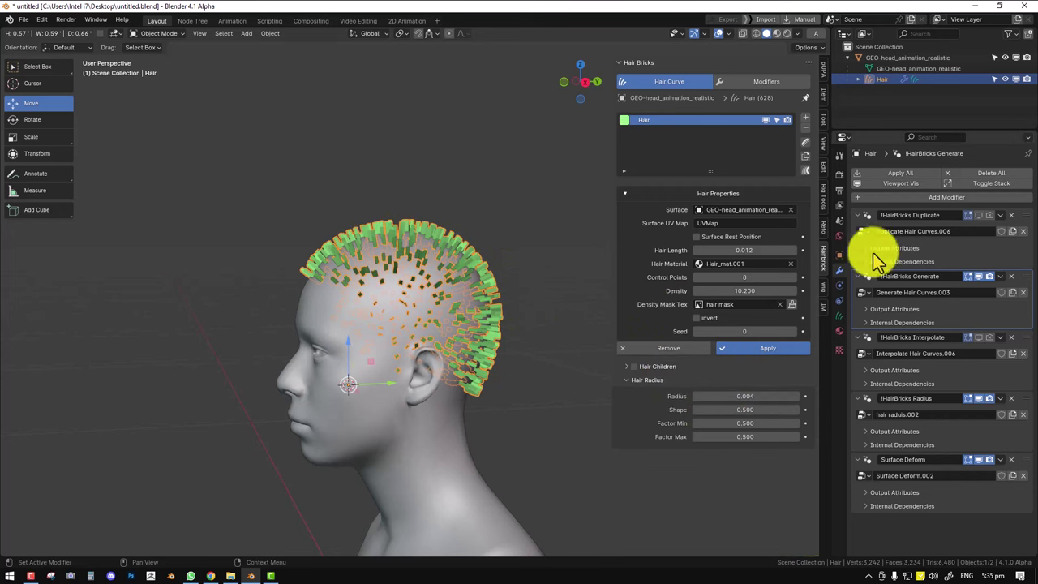
Switch the curves' viewport display shape to Strand in the render settings and back to Strip.
{"action": "left_click", "coordinate": [840, 174]}
{"action": "scroll", "coordinate": [914, 426], "scroll_direction": "down", "scroll_amount": 1}
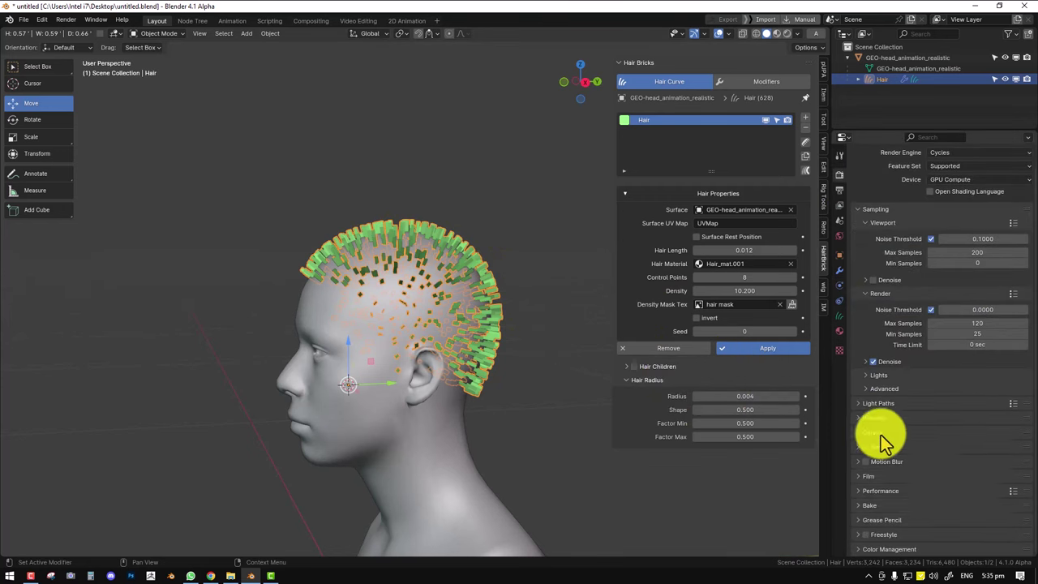
{"action": "left_click", "coordinate": [881, 434]}
{"action": "left_click", "coordinate": [947, 495]}
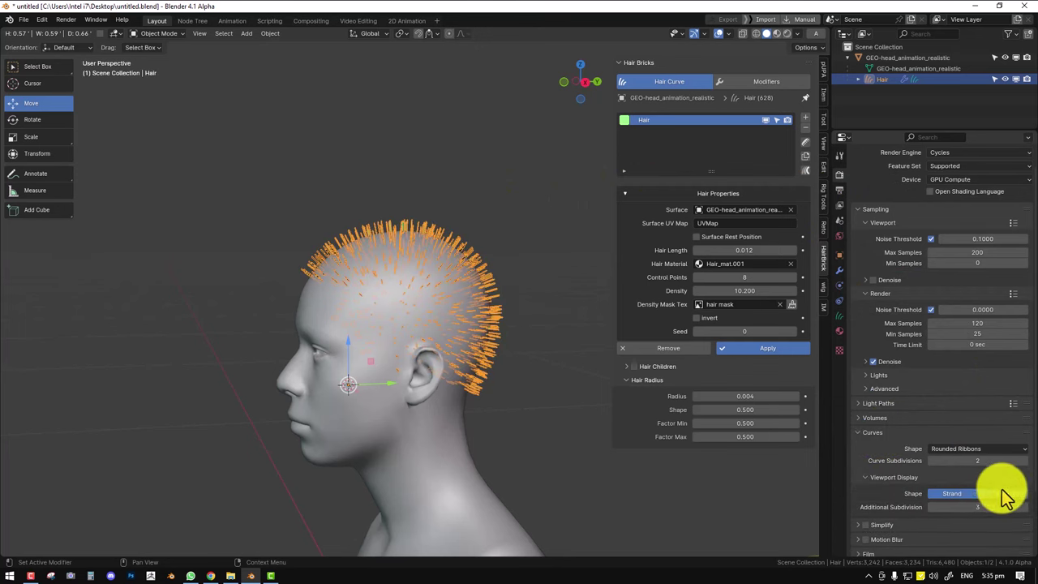
{"action": "scroll", "coordinate": [447, 301], "scroll_direction": "up", "scroll_amount": 2}
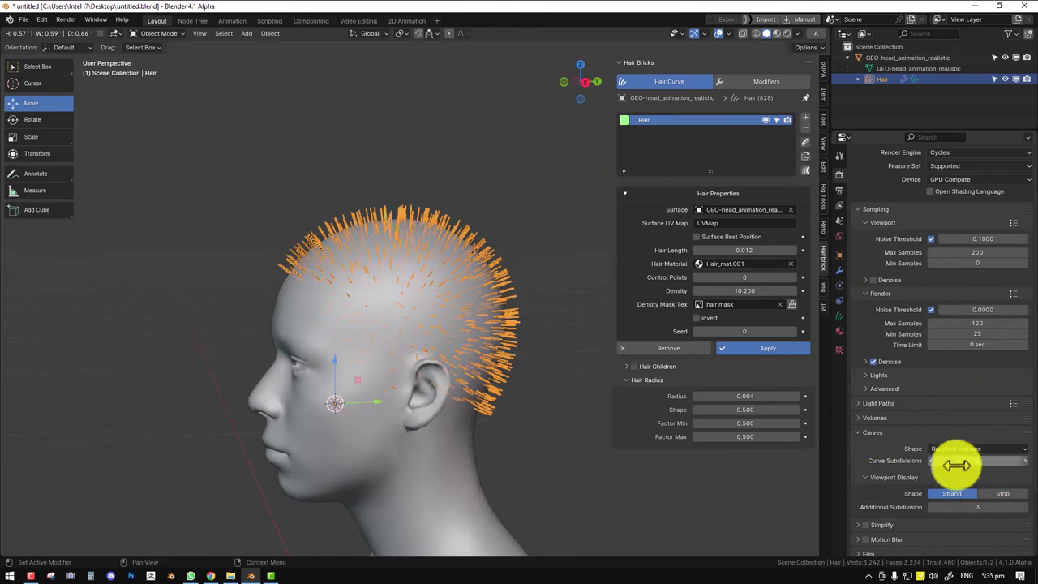
{"action": "left_click", "coordinate": [1010, 494]}
Thin the hair strands by reducing the hair radius to a near-zero value displayed as 0.000.
{"action": "scroll", "coordinate": [497, 307], "scroll_direction": "up", "scroll_amount": 2}
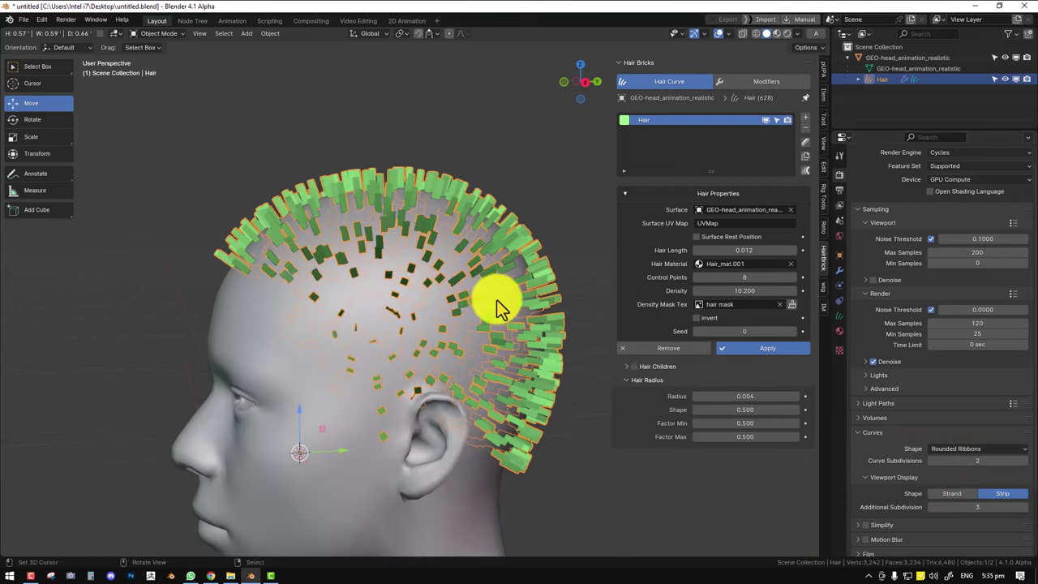
{"action": "mouse_move", "coordinate": [497, 307]}
{"action": "middle_mouse_down"}
{"action": "mouse_move", "coordinate": [514, 301]}
{"action": "mouse_move", "coordinate": [503, 308]}
{"action": "middle_mouse_up"}
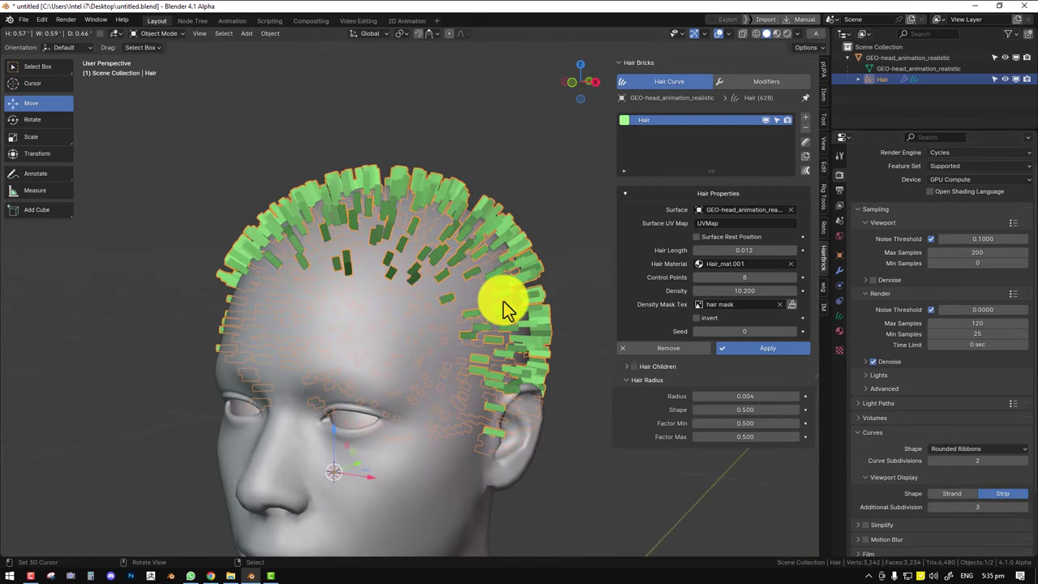
{"action": "middle_click_drag", "start_coordinate": [475, 301], "coordinate": [456, 272]}
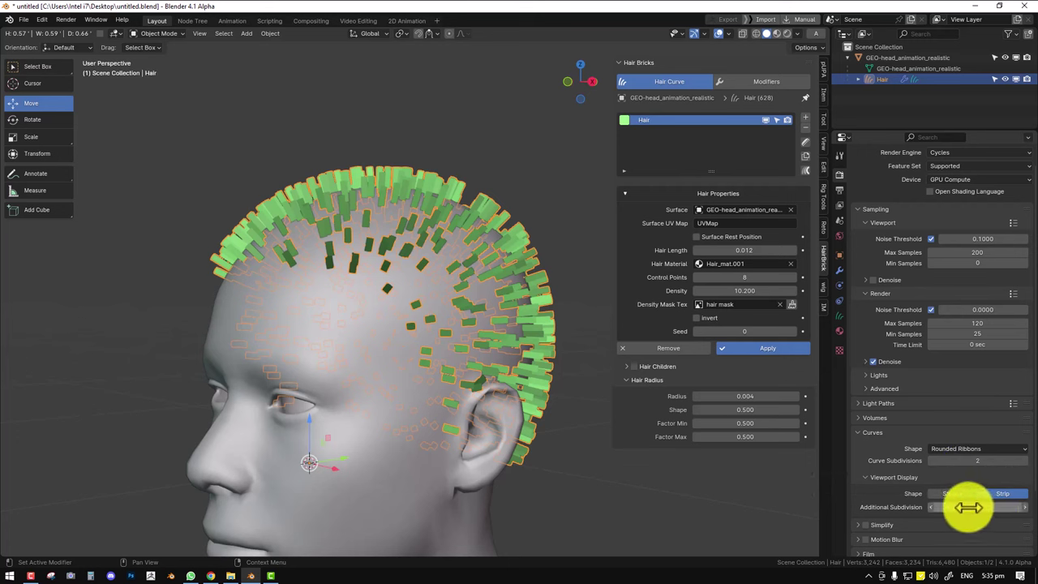
{"action": "middle_click_drag", "start_coordinate": [369, 320], "coordinate": [414, 318]}
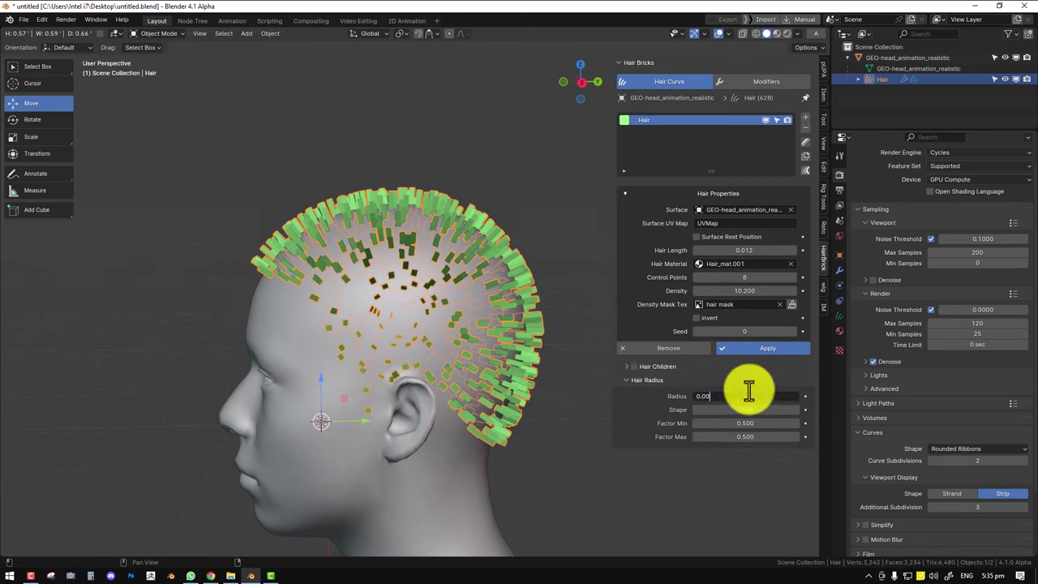
{"action": "key", "text": "Return"}
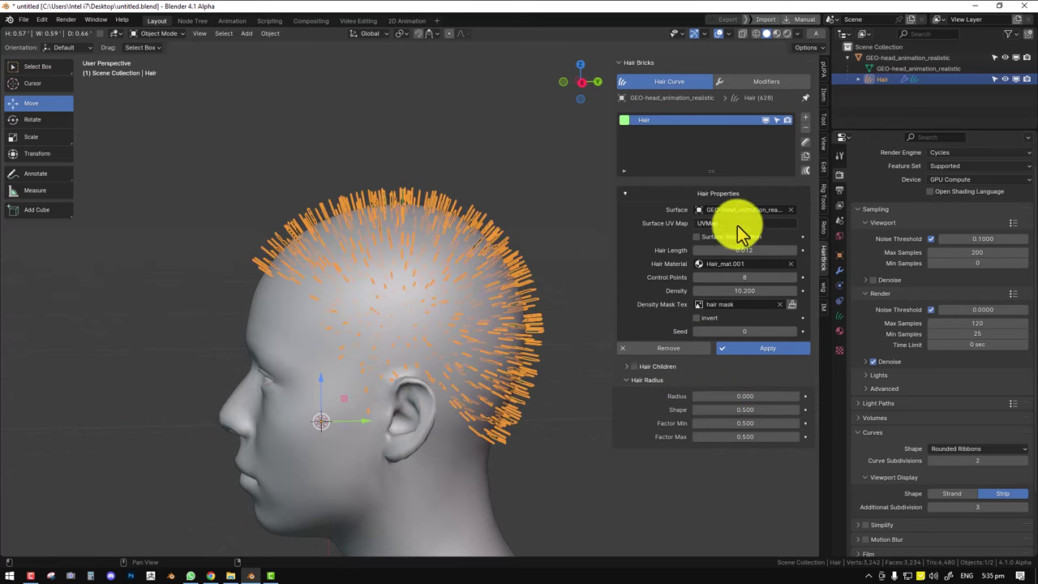
{"action": "left_click", "coordinate": [838, 269]}
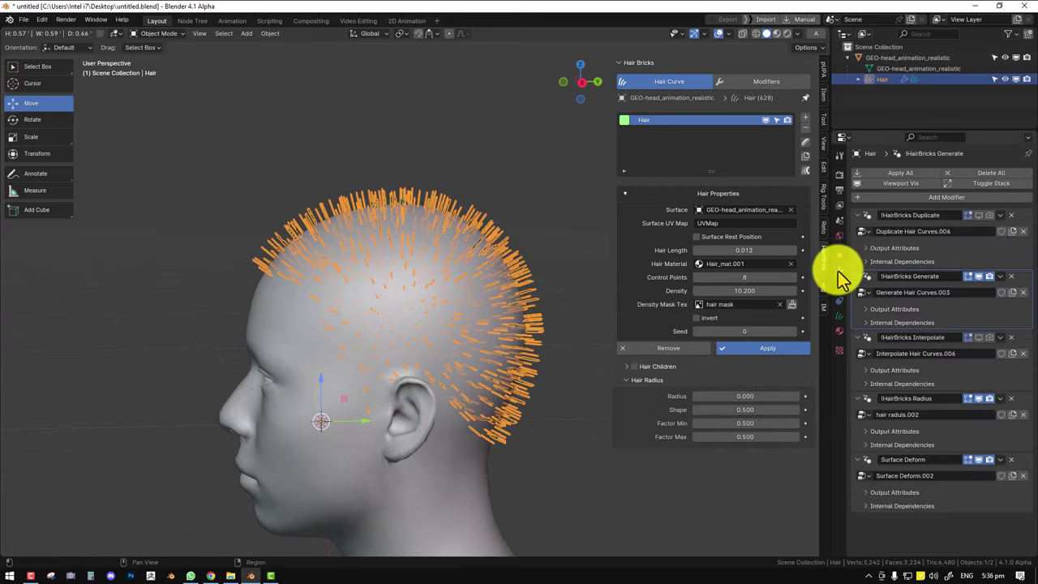
{"action": "left_click", "coordinate": [908, 199]}
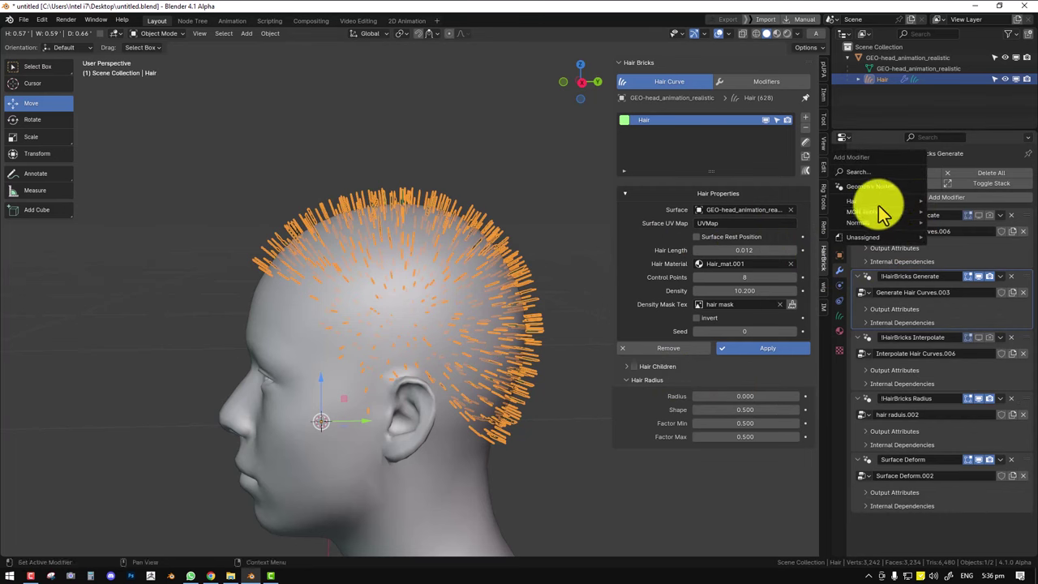
{"action": "mouse_move", "coordinate": [884, 203]}
{"action": "mouse_move", "coordinate": [964, 213]}
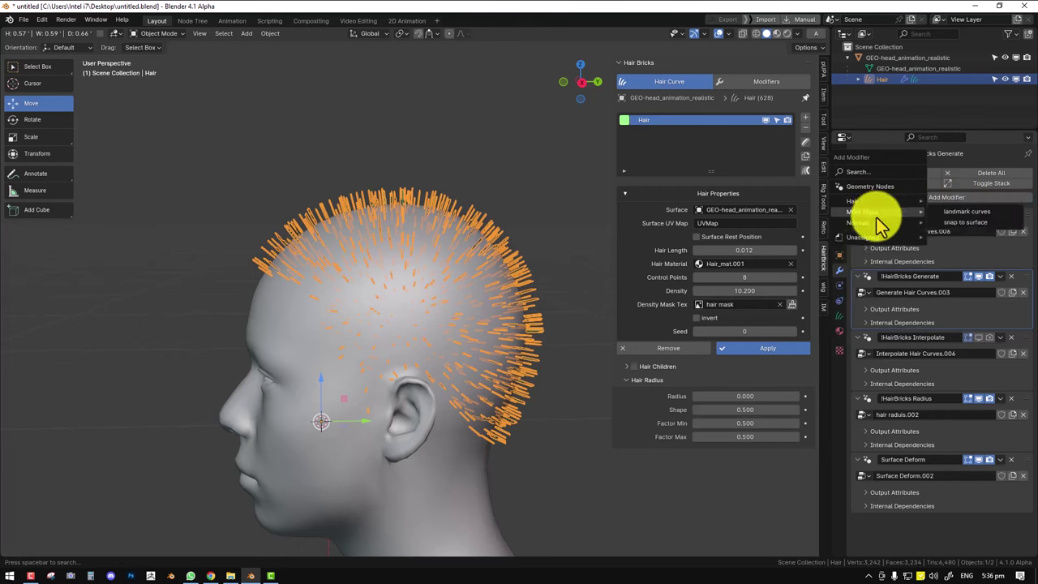
{"action": "mouse_move", "coordinate": [882, 223]}
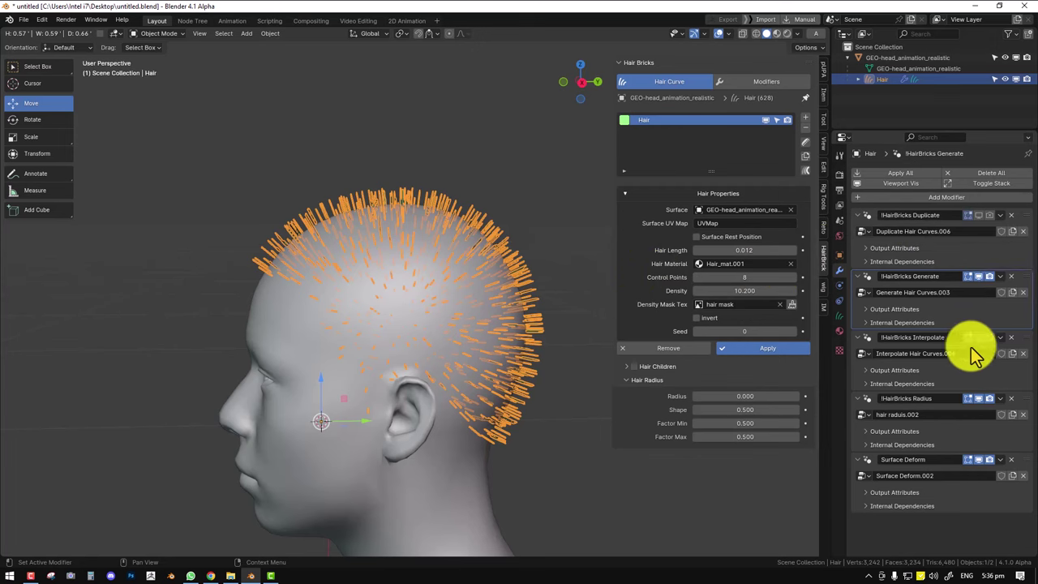
Deselect the Hair object and raise the density of the generated hair to 211.000.
{"action": "middle_click_drag", "start_coordinate": [355, 185], "coordinate": [462, 207]}
{"action": "scroll", "coordinate": [449, 203], "scroll_direction": "down", "scroll_amount": 2}
{"action": "key", "text": "alt+a"}
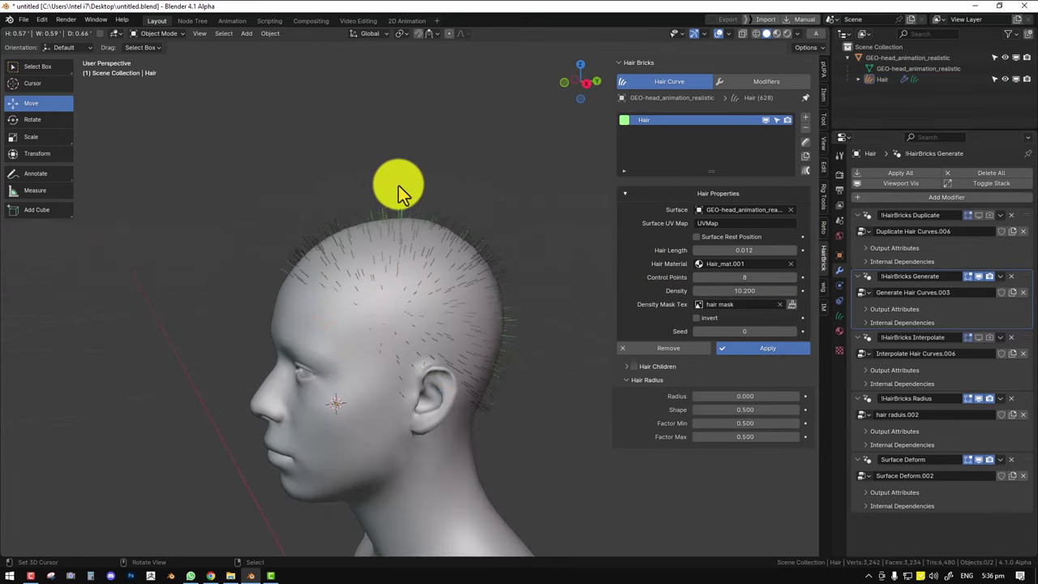
{"action": "middle_click_drag", "start_coordinate": [399, 185], "coordinate": [370, 184]}
{"action": "scroll", "coordinate": [370, 184], "scroll_direction": "up", "scroll_amount": 2}
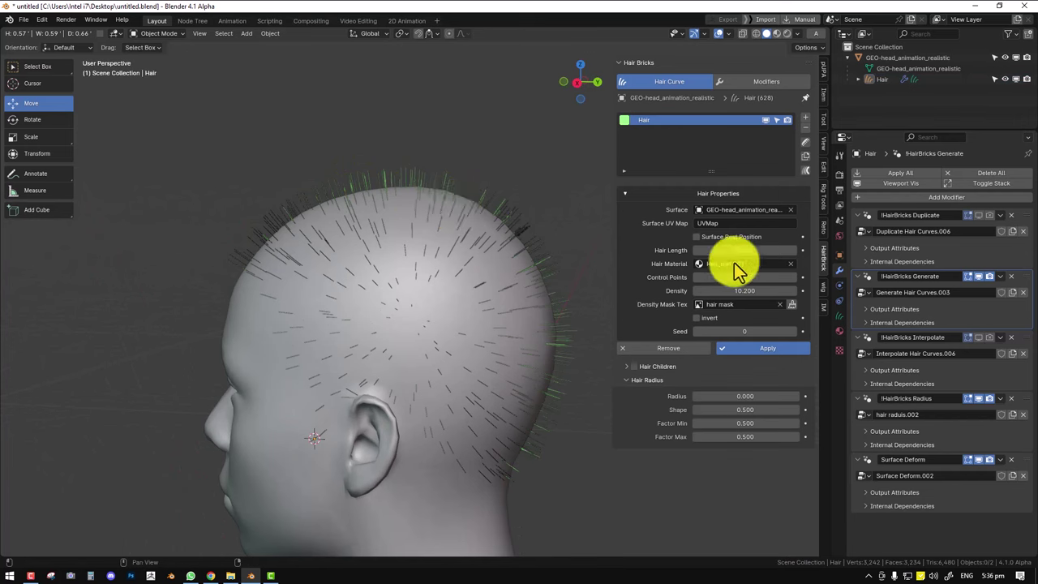
{"action": "mouse_move", "coordinate": [744, 292]}
{"action": "left_mouse_down"}
{"action": "mouse_move", "coordinate": [864, 289]}
{"action": "mouse_move", "coordinate": [313, 294]}
{"action": "mouse_move", "coordinate": [868, 272]}
{"action": "mouse_move", "coordinate": [181, 255]}
{"action": "mouse_move", "coordinate": [741, 297]}
{"action": "left_mouse_up"}
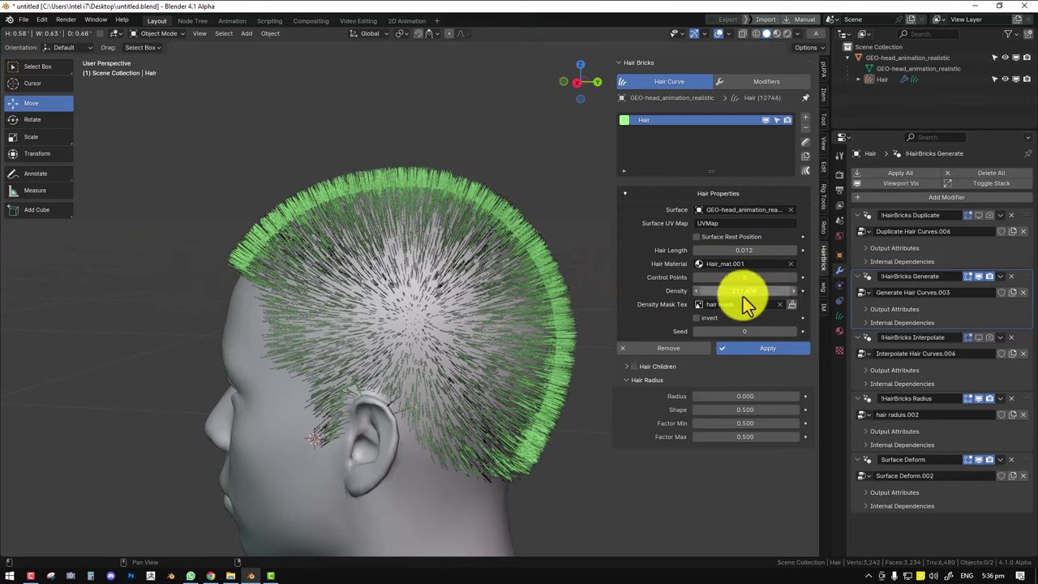
Inspect the dense hair from the side and apply the hair generation to the Hair curves.
{"action": "middle_click_drag", "start_coordinate": [470, 277], "coordinate": [363, 288]}
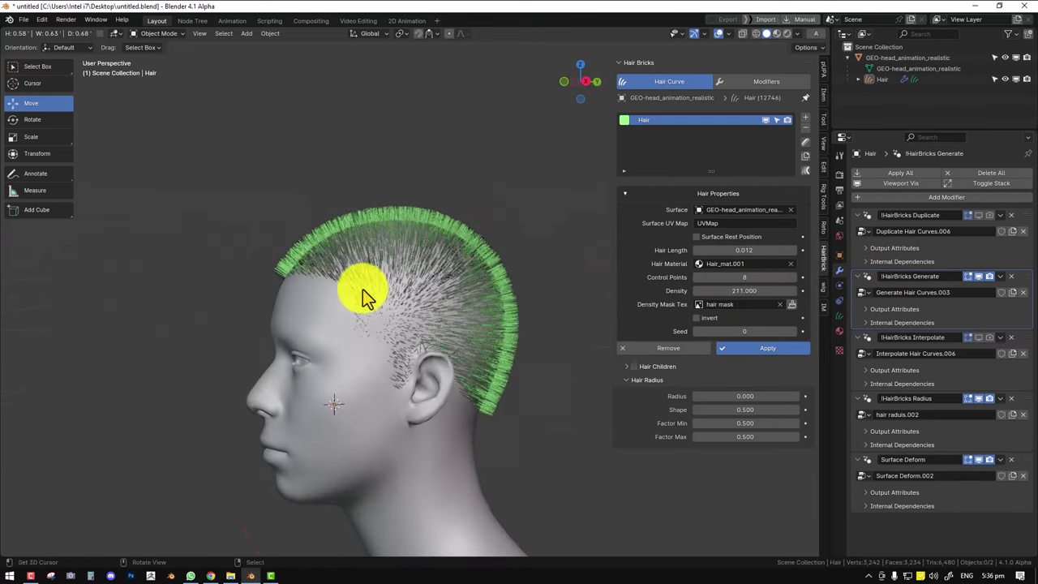
{"action": "middle_click_drag", "start_coordinate": [350, 340], "coordinate": [468, 347]}
{"action": "left_click", "coordinate": [773, 348]}
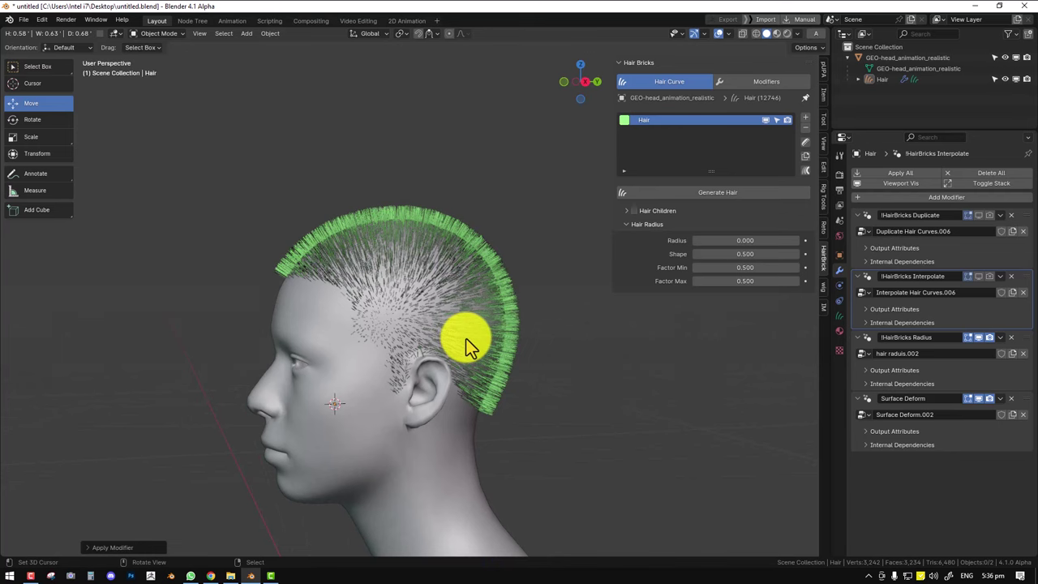
{"action": "middle_click_drag", "start_coordinate": [460, 338], "coordinate": [349, 220]}
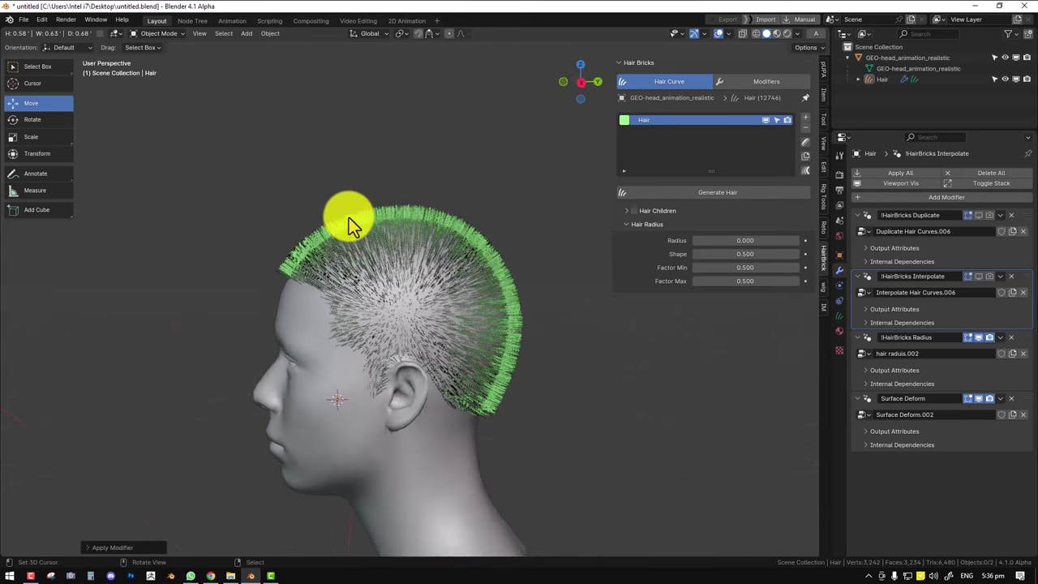
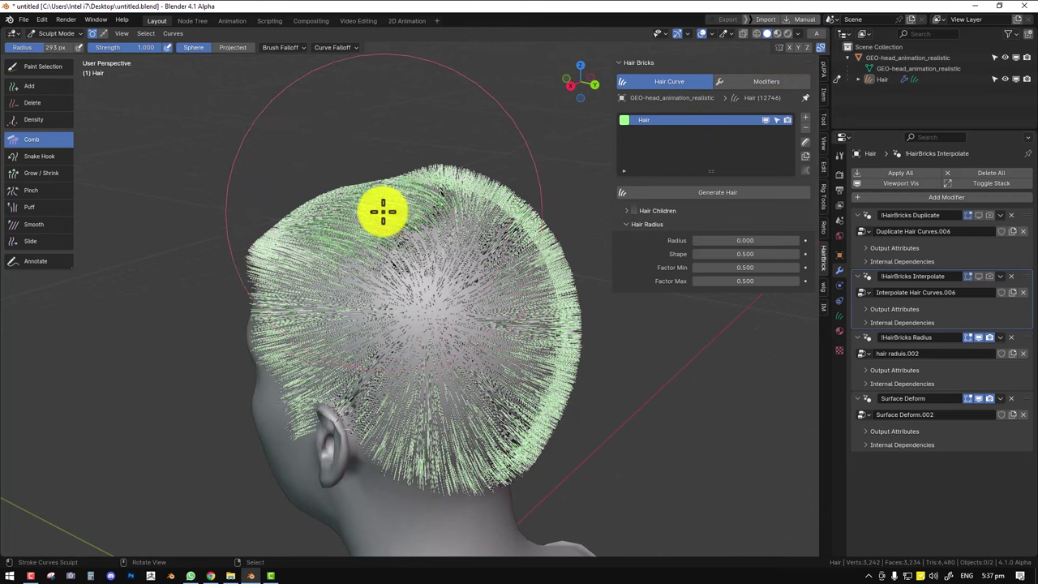
Add a Collision hair modifier to the Hair curves with the GEO-head_animation_realistic mesh as its collision object.
{"action": "middle_click_drag", "start_coordinate": [373, 222], "coordinate": [408, 241]}
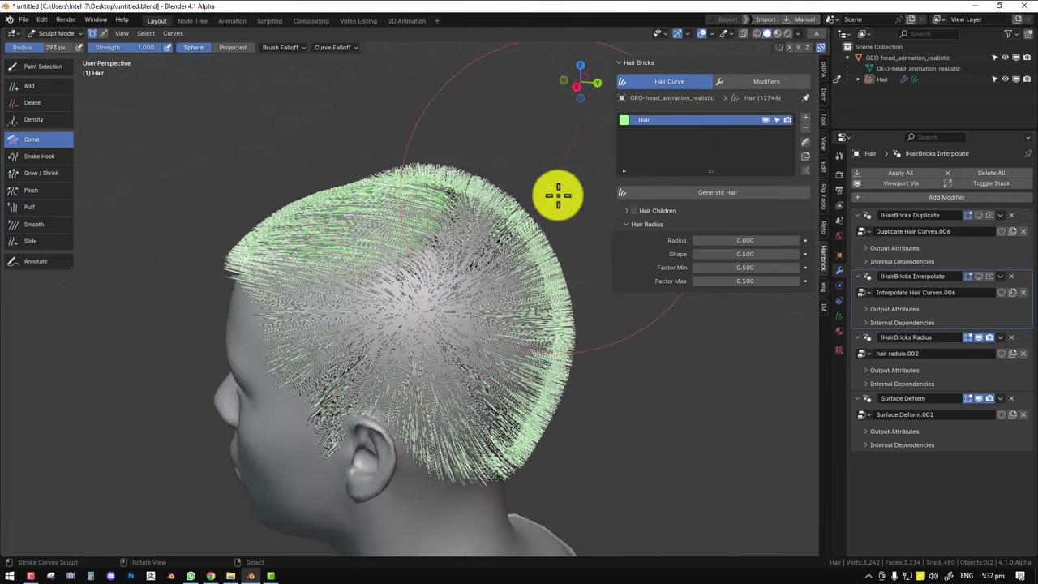
{"action": "left_click", "coordinate": [741, 82]}
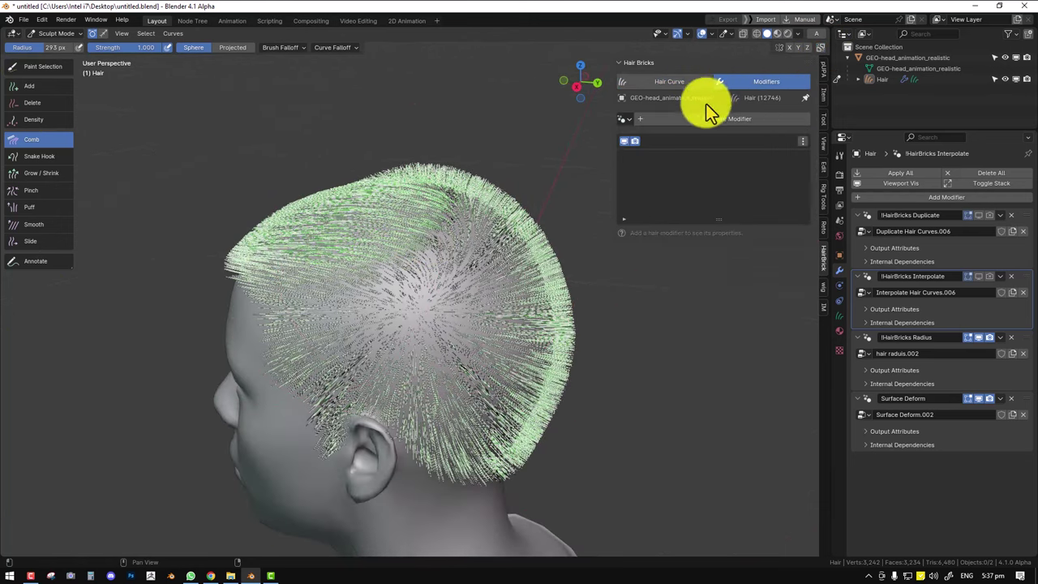
{"action": "left_click", "coordinate": [694, 121]}
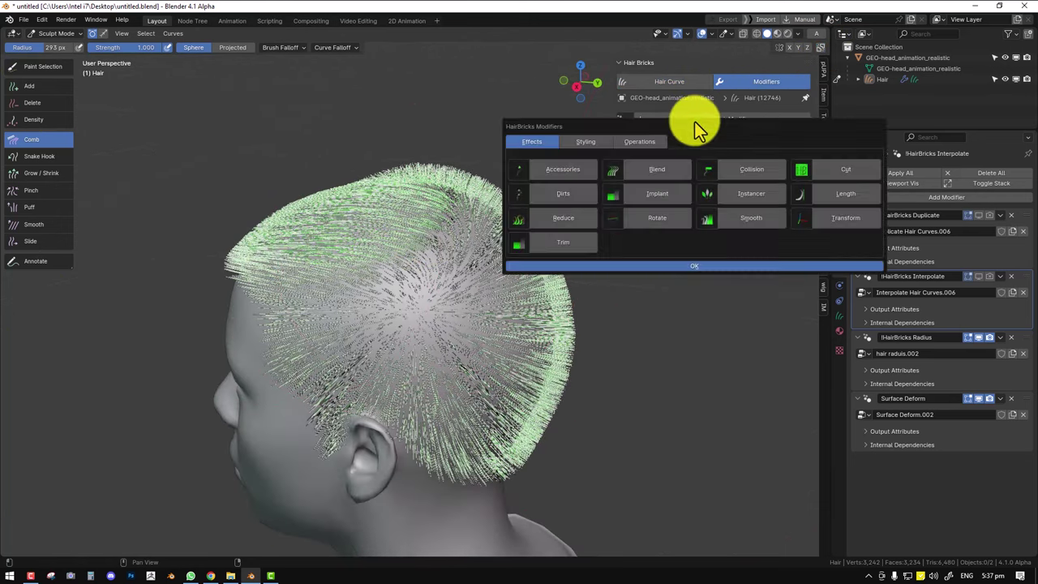
{"action": "left_click", "coordinate": [747, 171]}
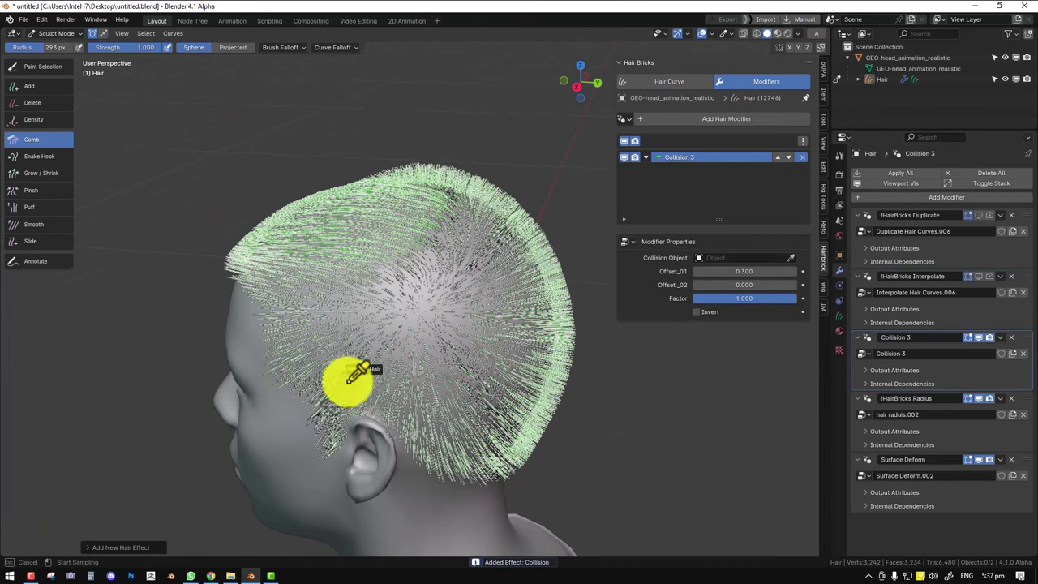
{"action": "left_click", "coordinate": [262, 471]}
{"action": "middle_click_drag", "start_coordinate": [361, 408], "coordinate": [394, 389]}
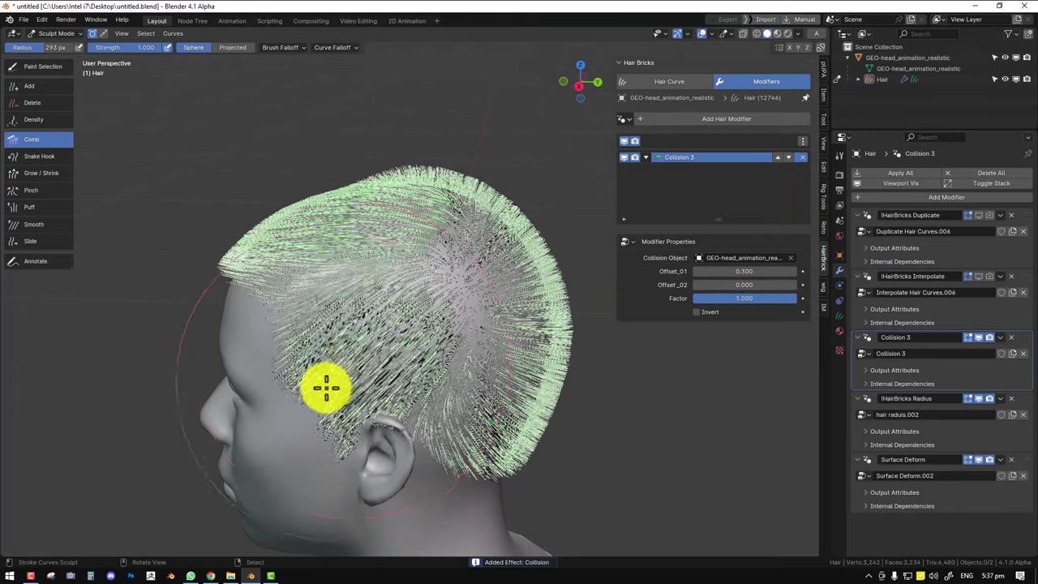
Comb the side hair, turn on X-axis symmetry for curve sculpting and open the header's display options.
{"action": "middle_click_drag", "start_coordinate": [322, 387], "coordinate": [403, 312]}
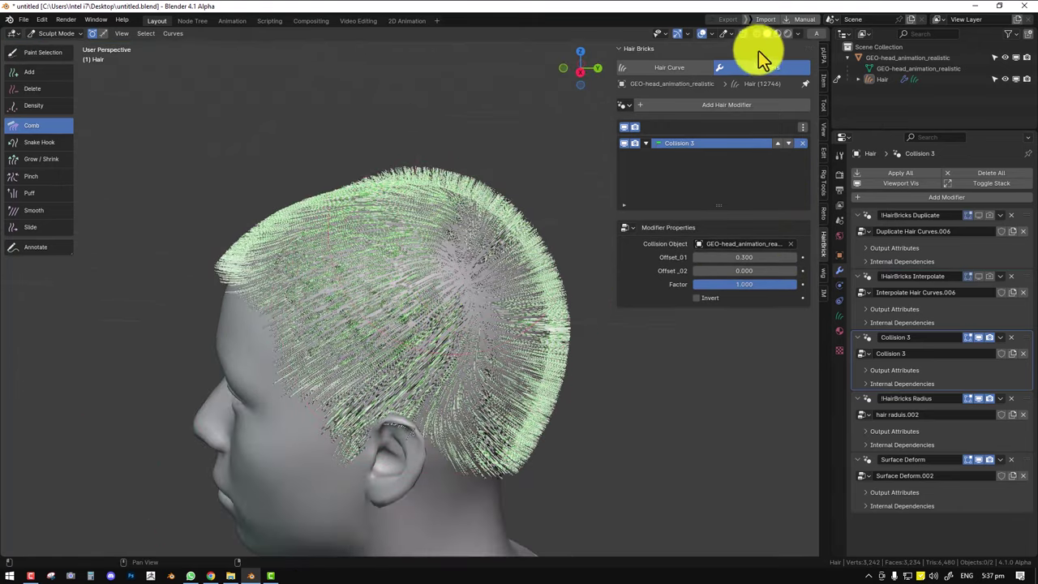
{"action": "middle_click_drag", "start_coordinate": [434, 307], "coordinate": [429, 271]}
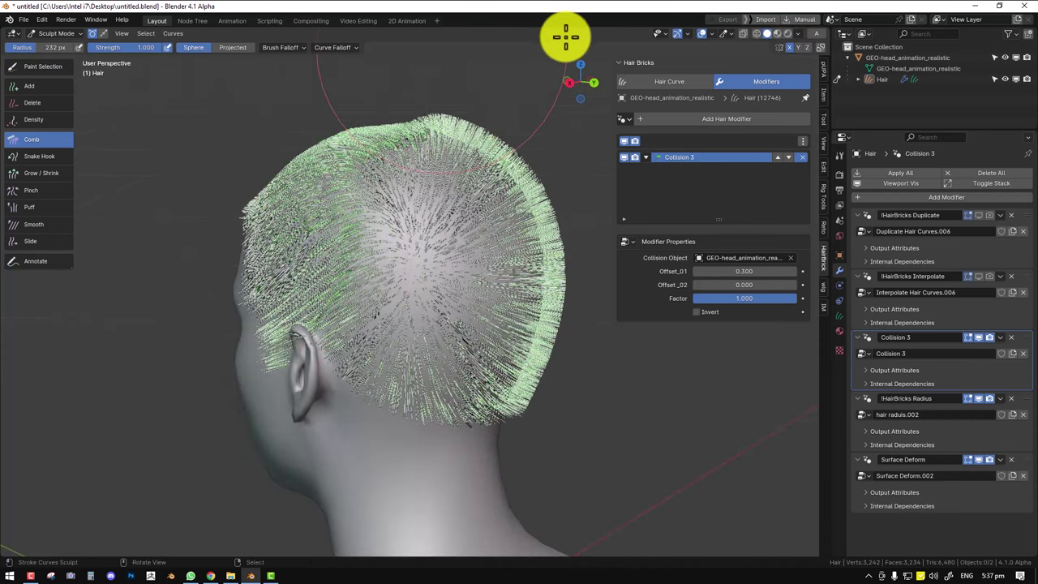
{"action": "right_click", "coordinate": [682, 34]}
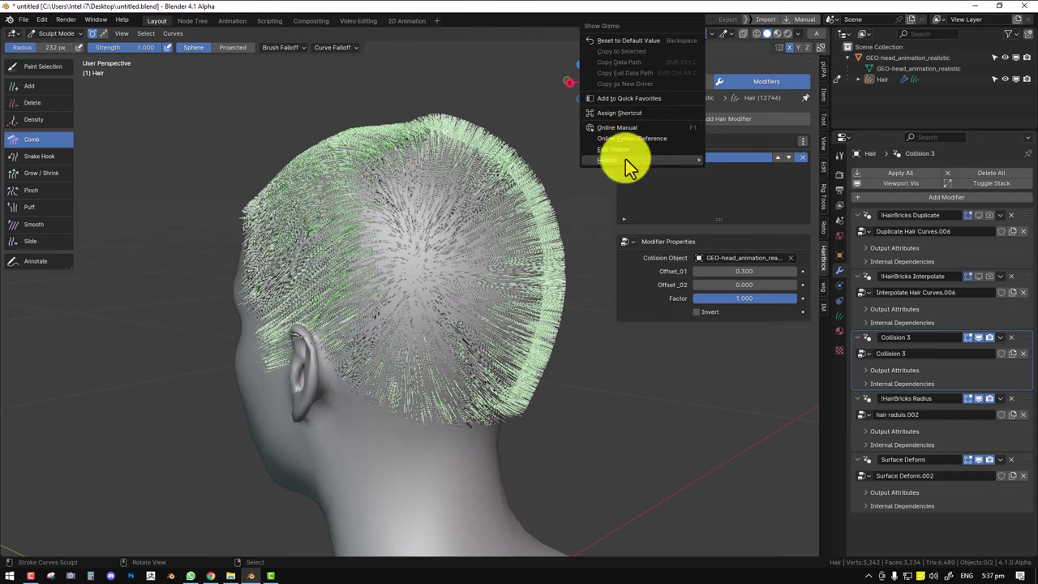
{"action": "mouse_move", "coordinate": [689, 163]}
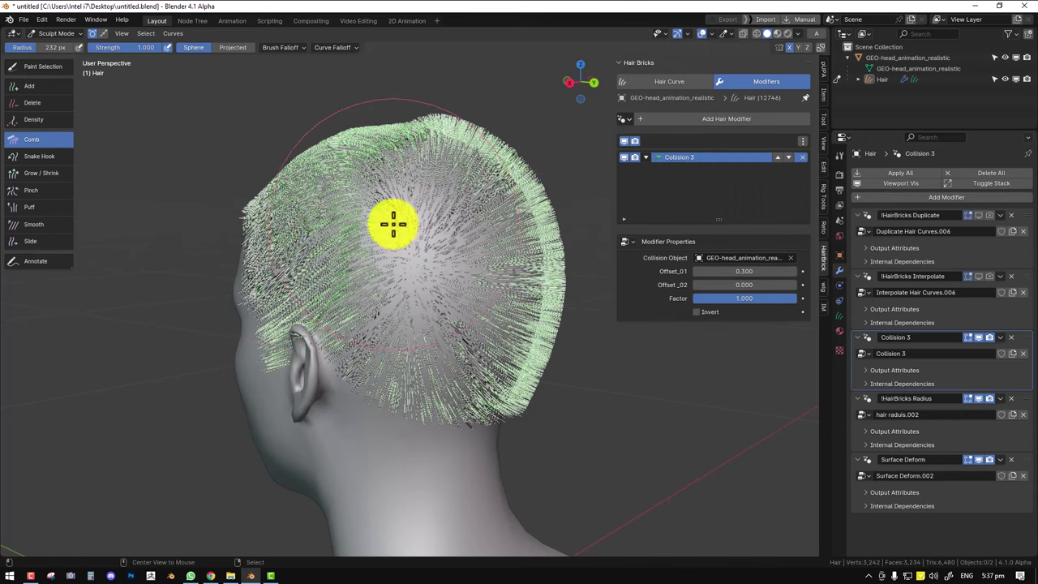
Resize the Comb brush to a 256 px radius and comb the hair downward from the crown to behind the ear.
{"action": "left_click_drag", "start_coordinate": [468, 174], "coordinate": [435, 187]}
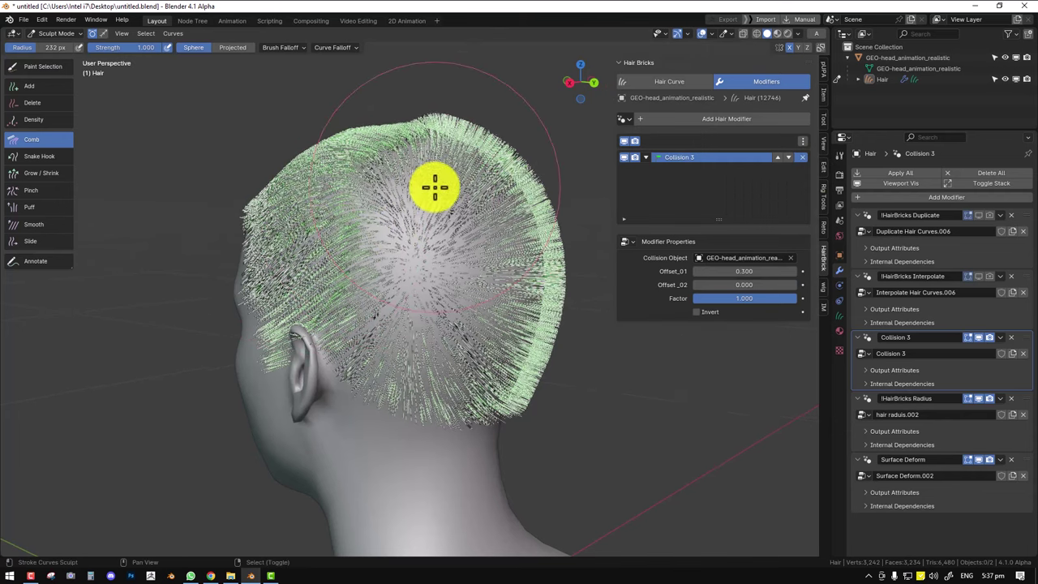
{"action": "middle_click_drag", "start_coordinate": [435, 187], "coordinate": [428, 189], "text": "shift"}
{"action": "middle_click_drag", "start_coordinate": [575, 144], "coordinate": [472, 183]}
{"action": "middle_click_drag", "start_coordinate": [349, 185], "coordinate": [386, 175]}
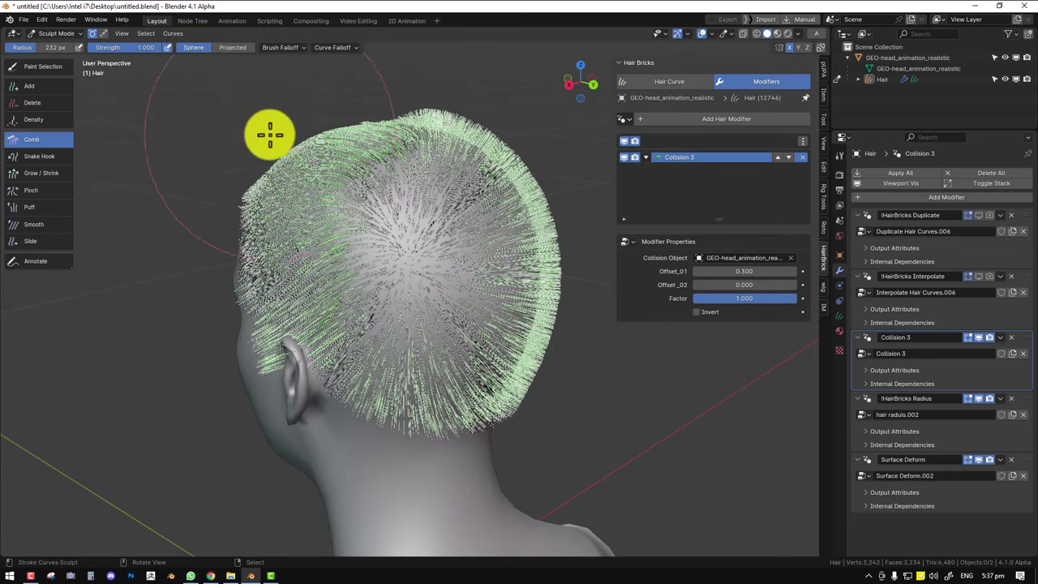
{"action": "middle_click_drag", "start_coordinate": [264, 132], "coordinate": [338, 169]}
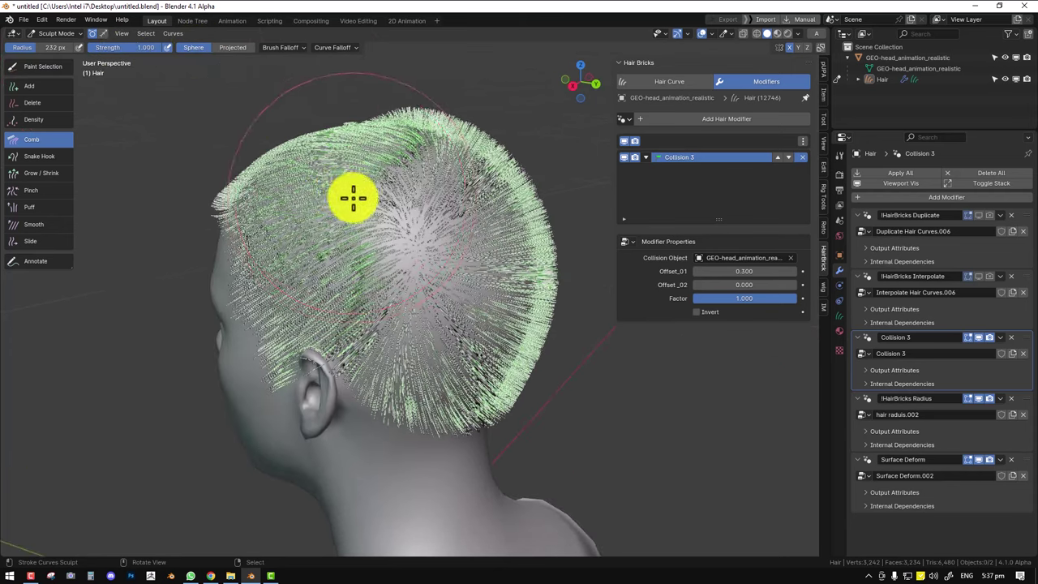
{"action": "key", "text": "f"}
{"action": "left_click", "coordinate": [310, 179]}
{"action": "mouse_move", "coordinate": [378, 185]}
{"action": "left_mouse_down"}
{"action": "mouse_move", "coordinate": [422, 357]}
{"action": "mouse_move", "coordinate": [418, 382]}
{"action": "left_mouse_up"}
{"action": "key", "text": "f"}
{"action": "left_click", "coordinate": [459, 317]}
{"action": "left_click_drag", "start_coordinate": [357, 277], "coordinate": [379, 375]}
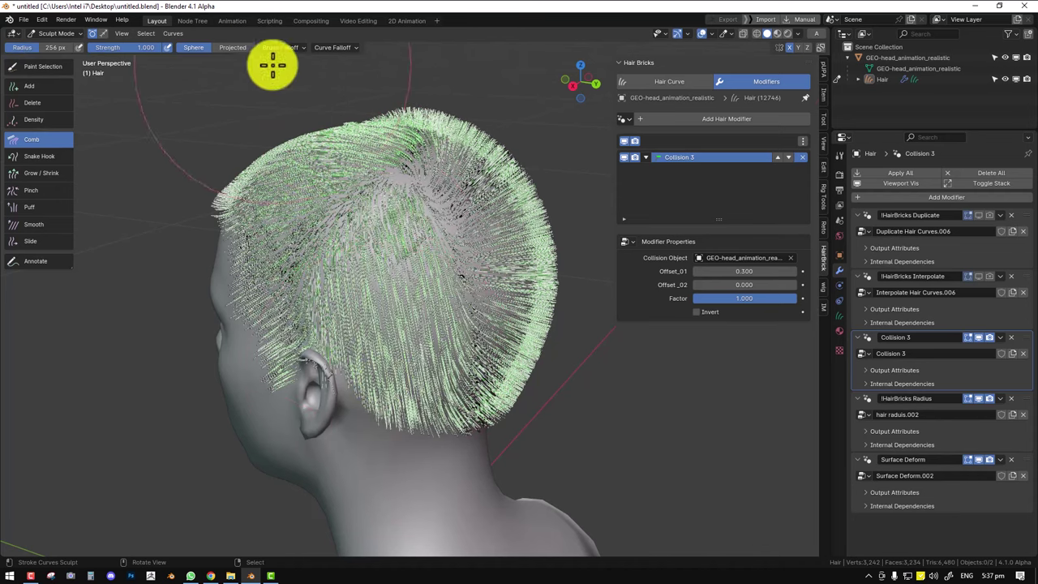
Comb the crown hair down over the sides with the Projected brush shape and return the brush to Sphere.
{"action": "mouse_move", "coordinate": [402, 174]}
{"action": "left_mouse_down"}
{"action": "mouse_move", "coordinate": [447, 313]}
{"action": "mouse_move", "coordinate": [441, 348]}
{"action": "mouse_move", "coordinate": [392, 273]}
{"action": "left_mouse_up"}
{"action": "middle_click_drag", "start_coordinate": [393, 272], "coordinate": [436, 233]}
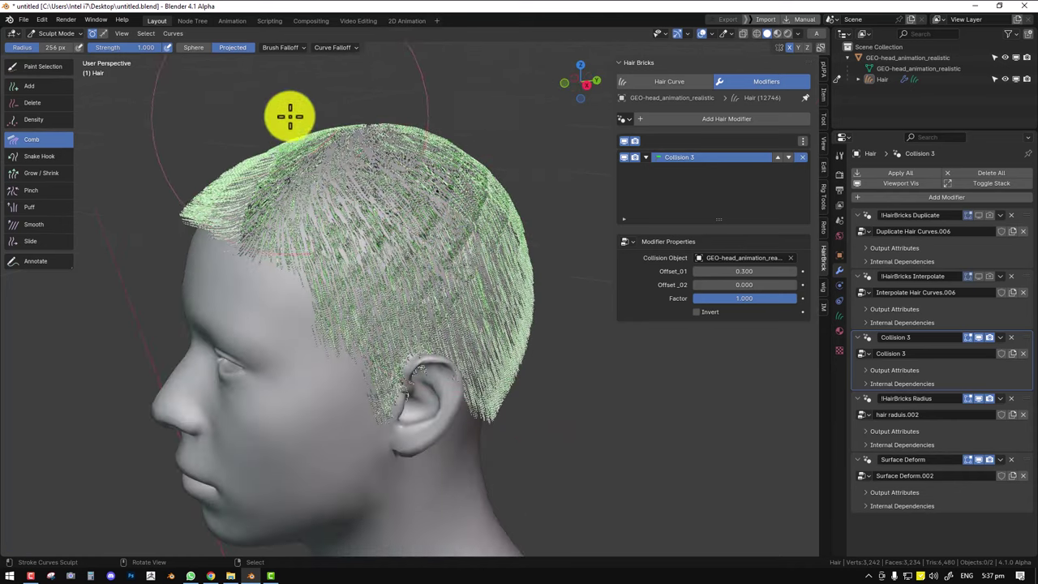
{"action": "middle_click_drag", "start_coordinate": [346, 169], "coordinate": [314, 146]}
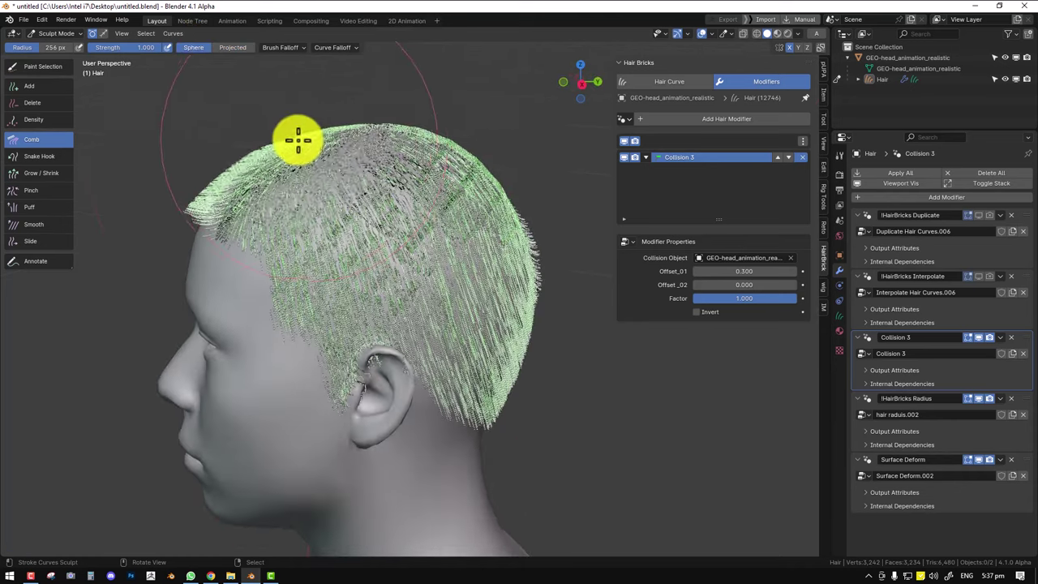
{"action": "key", "text": "KP_1"}
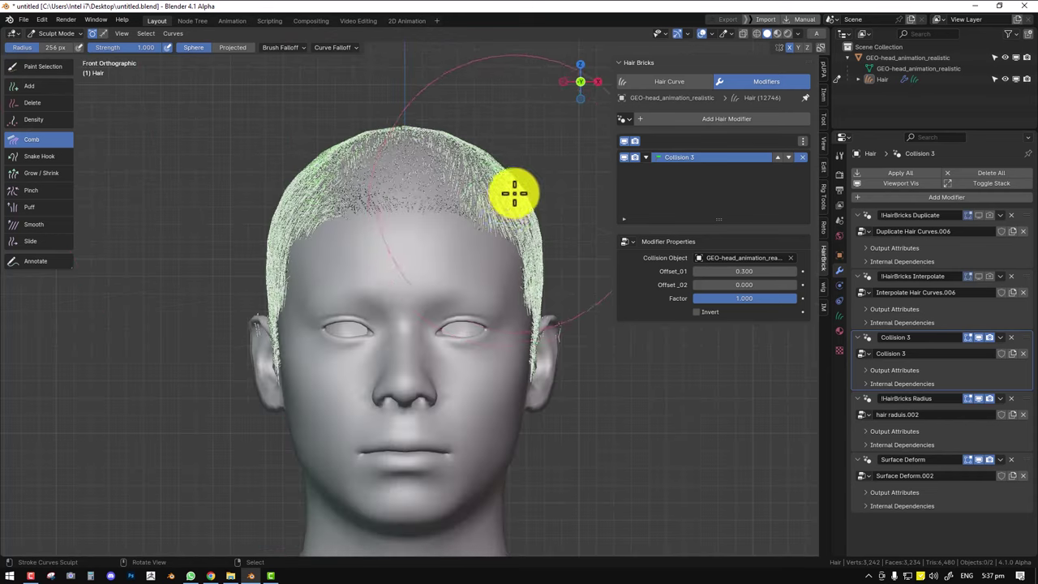
Set the Comb radius to 261 px and comb the hair on the back of the head down toward the nape.
{"action": "mouse_move", "coordinate": [530, 197]}
{"action": "middle_mouse_down"}
{"action": "mouse_move", "coordinate": [290, 232]}
{"action": "mouse_move", "coordinate": [427, 166]}
{"action": "mouse_move", "coordinate": [438, 206]}
{"action": "mouse_move", "coordinate": [417, 197]}
{"action": "mouse_move", "coordinate": [417, 274]}
{"action": "mouse_move", "coordinate": [455, 197]}
{"action": "mouse_move", "coordinate": [447, 177]}
{"action": "mouse_move", "coordinate": [481, 203]}
{"action": "mouse_move", "coordinate": [447, 208]}
{"action": "mouse_move", "coordinate": [379, 172]}
{"action": "middle_mouse_up"}
{"action": "key", "text": "f"}
{"action": "scroll", "coordinate": [429, 209], "scroll_direction": "up", "scroll_amount": 5}
{"action": "scroll", "coordinate": [480, 191], "scroll_direction": "down", "scroll_amount": 5}
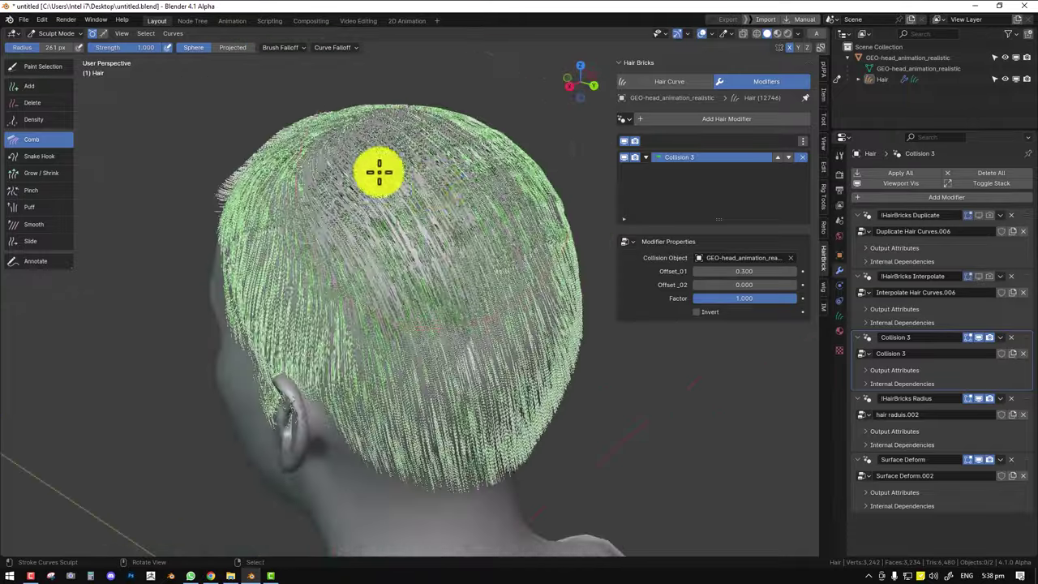
Lower the Collision modifier's Offset_01 to 0.1 and finally to 0.050 so the strands sit closer to the scalp.
{"action": "left_click_drag", "start_coordinate": [704, 266], "coordinate": [759, 272]}
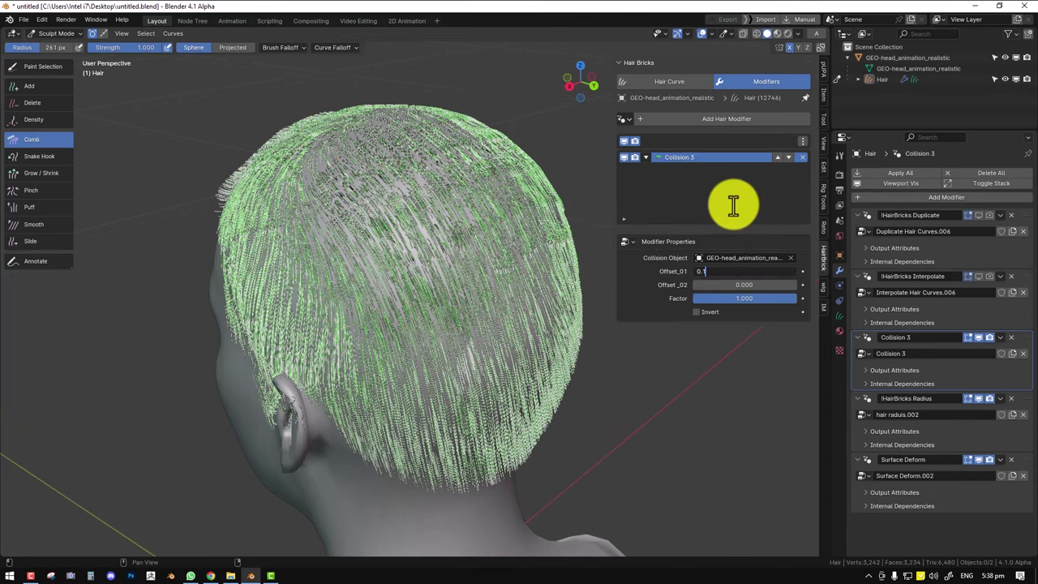
{"action": "key", "text": "Return"}
{"action": "middle_click_drag", "start_coordinate": [253, 87], "coordinate": [459, 88]}
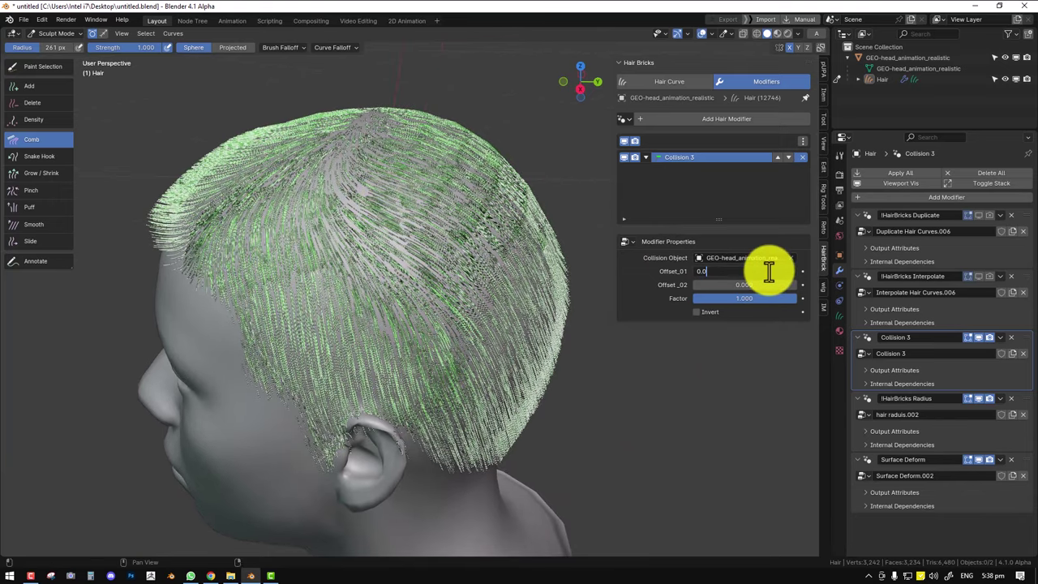
{"action": "key", "text": "Return"}
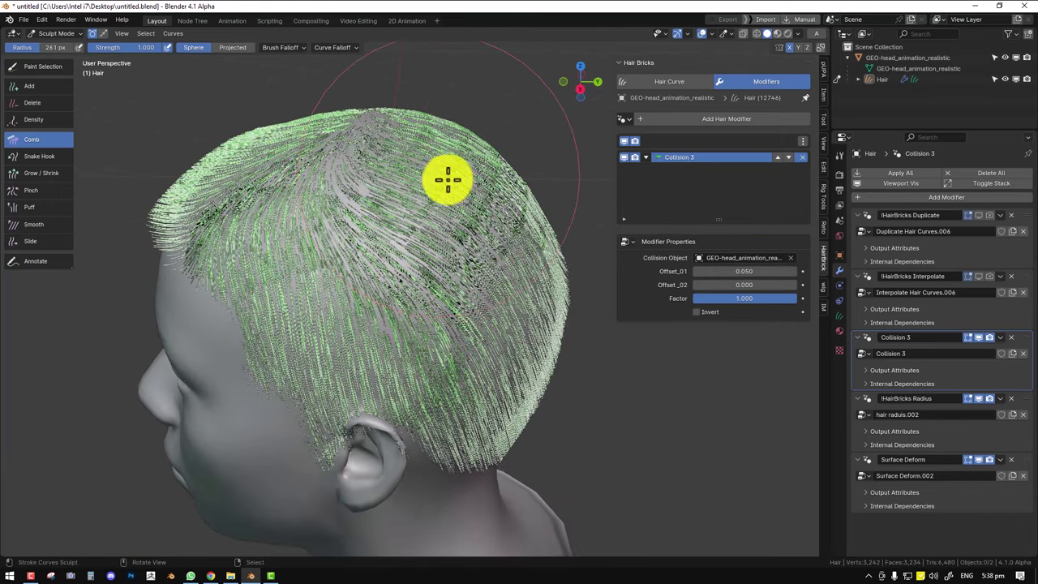
Set the Comb radius to 328 px and comb the top hair forward toward the forehead, working from side and front views.
{"action": "middle_click_drag", "start_coordinate": [429, 172], "coordinate": [451, 174], "text": "alt"}
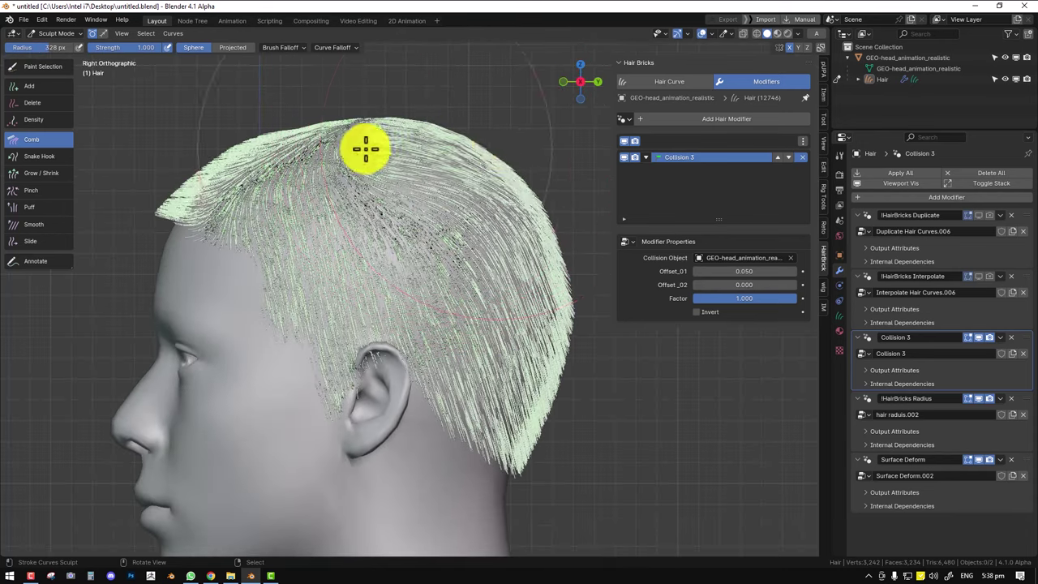
{"action": "mouse_move", "coordinate": [365, 148]}
{"action": "middle_mouse_down"}
{"action": "mouse_move", "coordinate": [333, 148]}
{"action": "mouse_move", "coordinate": [400, 172]}
{"action": "mouse_move", "coordinate": [394, 157]}
{"action": "middle_mouse_up"}
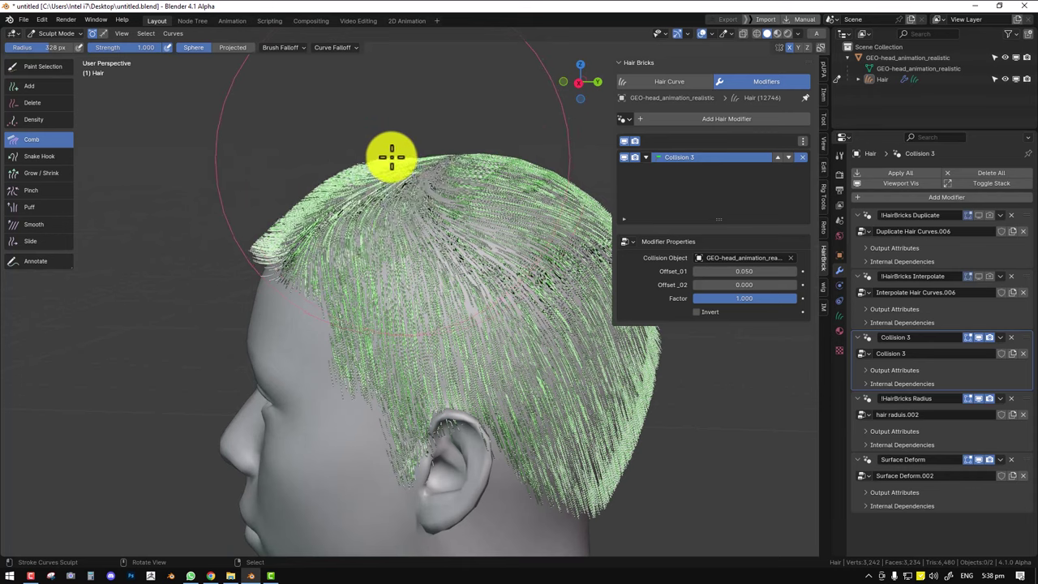
{"action": "key", "text": "KP_3"}
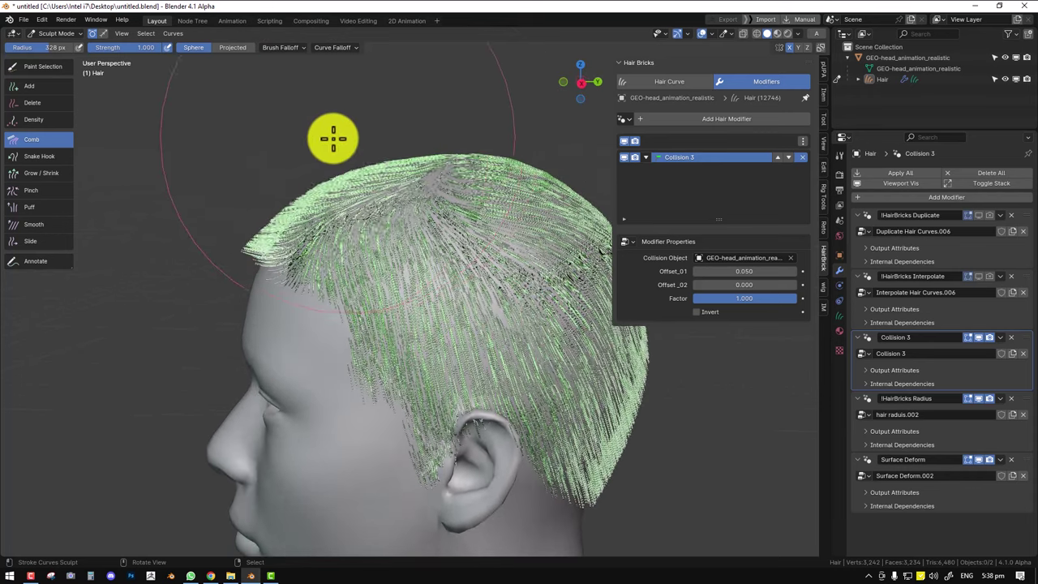
{"action": "key", "text": "KP_1"}
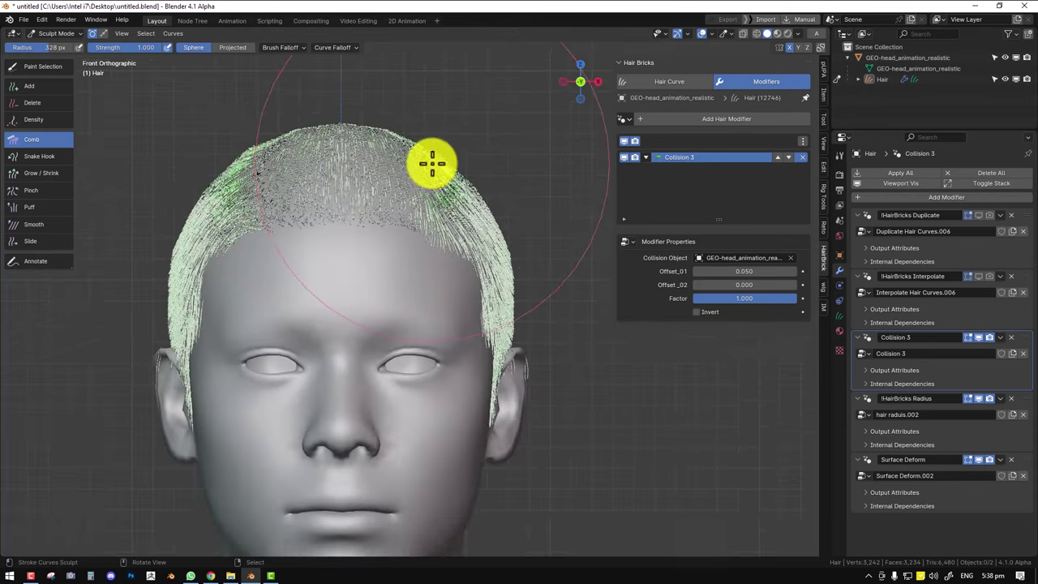
{"action": "key", "text": "KP_3"}
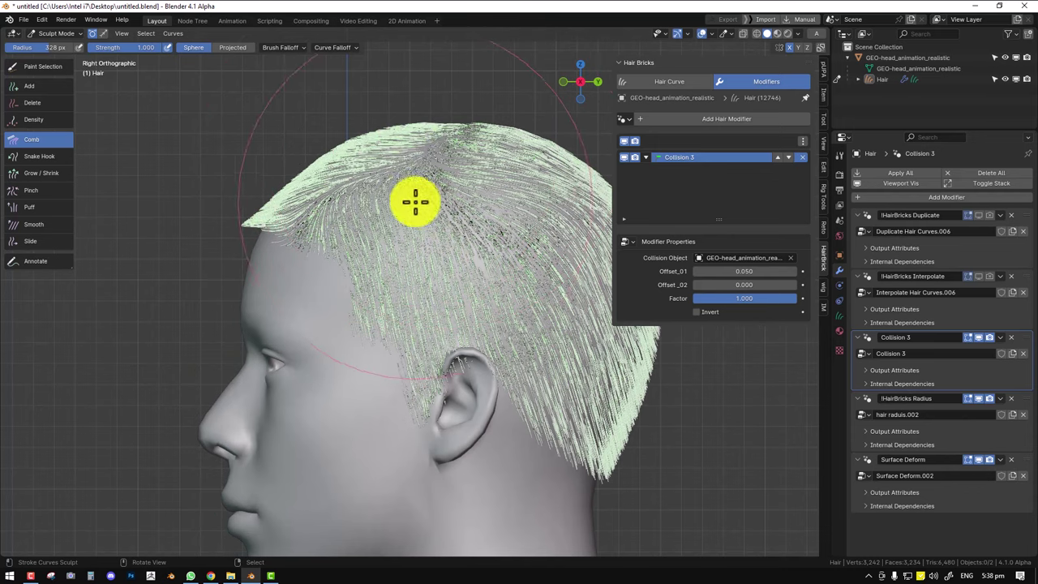
Resize the Comb brush and comb the temple hair down toward the ear.
{"action": "middle_click_drag", "start_coordinate": [469, 193], "coordinate": [357, 168], "text": "shift"}
{"action": "key", "text": "f"}
{"action": "left_click", "coordinate": [188, 227]}
{"action": "mouse_move", "coordinate": [231, 254]}
{"action": "left_mouse_down"}
{"action": "mouse_move", "coordinate": [254, 295]}
{"action": "mouse_move", "coordinate": [351, 300]}
{"action": "mouse_move", "coordinate": [338, 341]}
{"action": "mouse_move", "coordinate": [365, 359]}
{"action": "mouse_move", "coordinate": [336, 359]}
{"action": "mouse_move", "coordinate": [302, 440]}
{"action": "left_mouse_up"}
Set the Comb radius to 178 px and comb the side hair back behind the ear and down to the nape.
{"action": "key", "text": "f"}
{"action": "left_click", "coordinate": [305, 296]}
{"action": "mouse_move", "coordinate": [343, 378]}
{"action": "middle_mouse_down"}
{"action": "mouse_move", "coordinate": [431, 335]}
{"action": "mouse_move", "coordinate": [352, 308]}
{"action": "mouse_move", "coordinate": [424, 338]}
{"action": "mouse_move", "coordinate": [373, 338]}
{"action": "middle_mouse_up"}
{"action": "mouse_move", "coordinate": [373, 338]}
{"action": "left_mouse_down"}
{"action": "mouse_move", "coordinate": [414, 433]}
{"action": "mouse_move", "coordinate": [469, 401]}
{"action": "left_mouse_up"}
{"action": "middle_click_drag", "start_coordinate": [469, 402], "coordinate": [522, 365]}
{"action": "left_click_drag", "start_coordinate": [522, 364], "coordinate": [503, 397]}
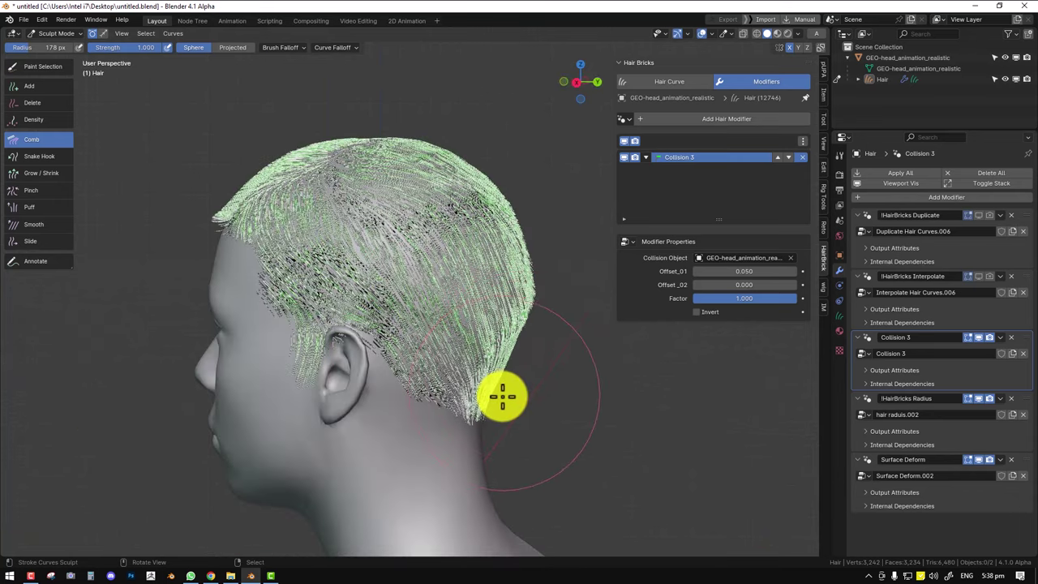
{"action": "middle_click_drag", "start_coordinate": [514, 348], "coordinate": [528, 319], "text": "alt"}
{"action": "left_click_drag", "start_coordinate": [530, 298], "coordinate": [529, 342]}
Switch the Hair object from Sculpt Mode to Object Mode.
{"action": "mouse_move", "coordinate": [498, 395]}
{"action": "middle_mouse_down"}
{"action": "mouse_move", "coordinate": [473, 376]}
{"action": "mouse_move", "coordinate": [362, 366]}
{"action": "mouse_move", "coordinate": [412, 355]}
{"action": "mouse_move", "coordinate": [540, 359]}
{"action": "mouse_move", "coordinate": [429, 294]}
{"action": "mouse_move", "coordinate": [443, 286]}
{"action": "mouse_move", "coordinate": [311, 279]}
{"action": "mouse_move", "coordinate": [364, 301]}
{"action": "mouse_move", "coordinate": [442, 274]}
{"action": "mouse_move", "coordinate": [422, 264]}
{"action": "mouse_move", "coordinate": [521, 232]}
{"action": "mouse_move", "coordinate": [442, 227]}
{"action": "mouse_move", "coordinate": [636, 184]}
{"action": "middle_mouse_up"}
{"action": "key", "text": "ctrl+Tab"}
{"action": "left_click", "coordinate": [352, 288]}
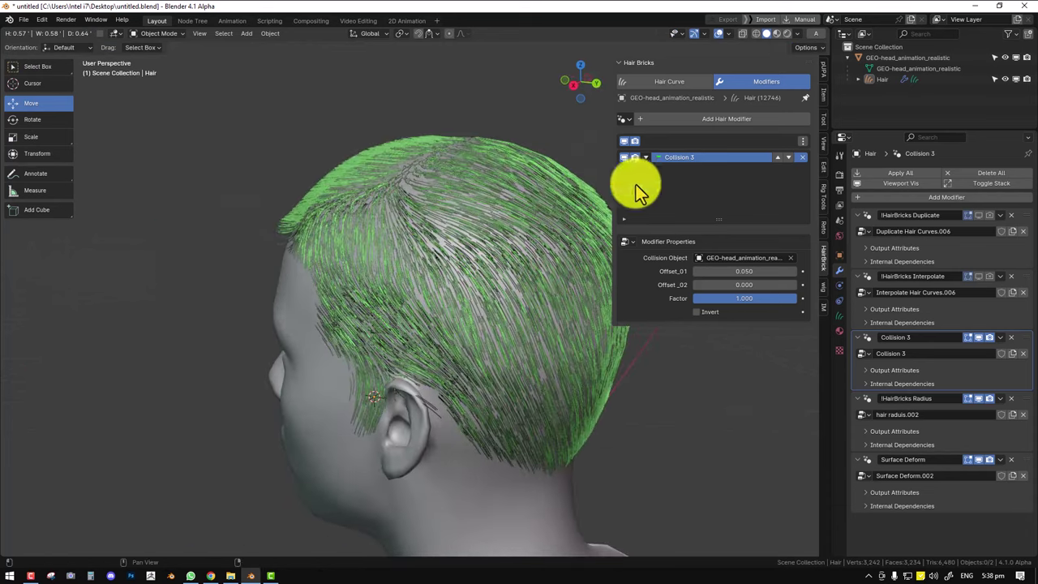
Add a Smooth hair modifier, move it above Collision 3 and compare the hair with the smoothing hidden and shown.
{"action": "middle_click_drag", "start_coordinate": [475, 192], "coordinate": [617, 154]}
{"action": "left_click", "coordinate": [724, 120]}
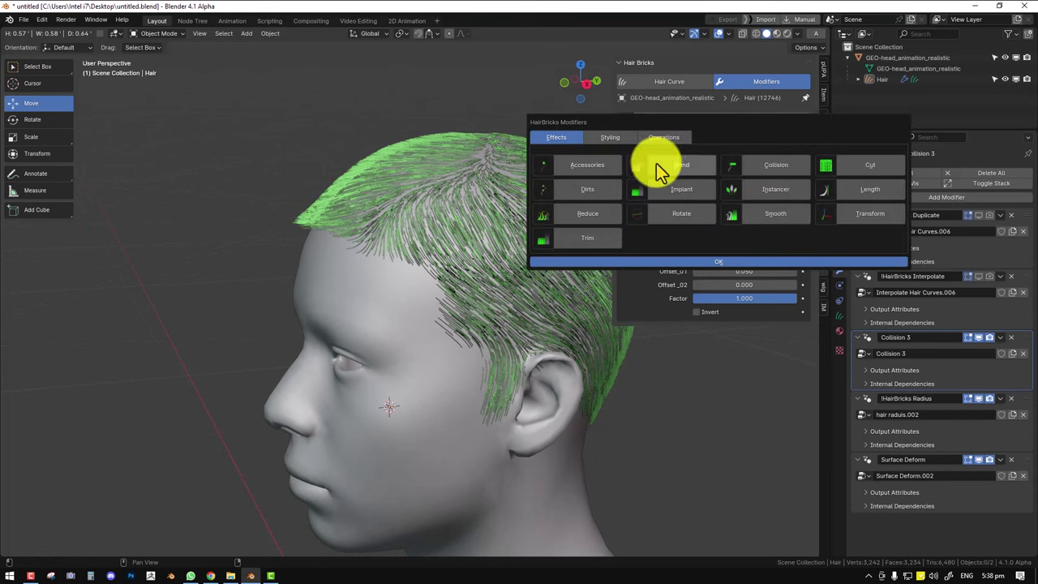
{"action": "left_click", "coordinate": [776, 214]}
{"action": "middle_click_drag", "start_coordinate": [460, 246], "coordinate": [503, 231]}
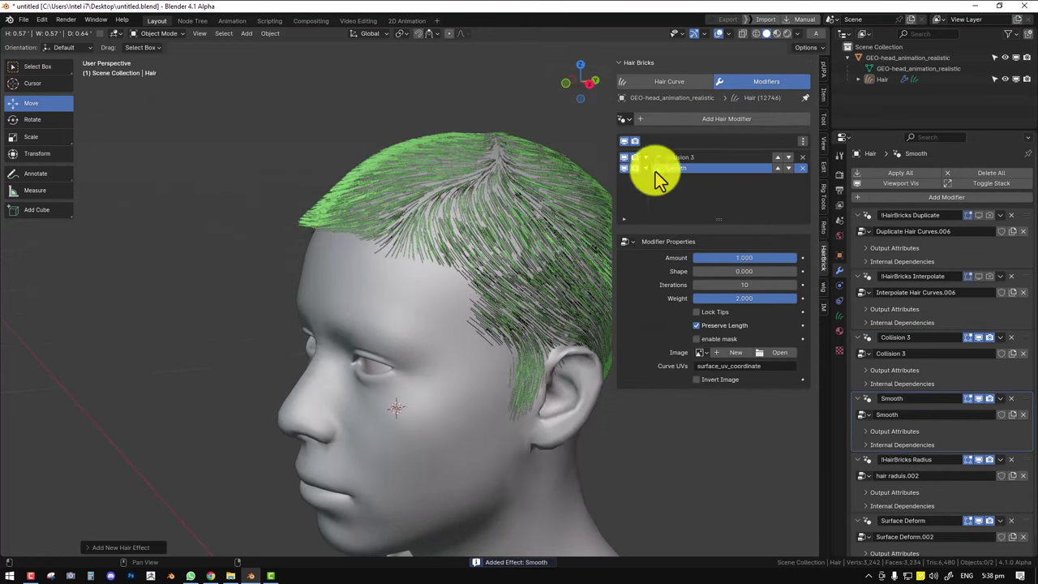
{"action": "left_click", "coordinate": [778, 168]}
{"action": "middle_click_drag", "start_coordinate": [568, 220], "coordinate": [631, 174]}
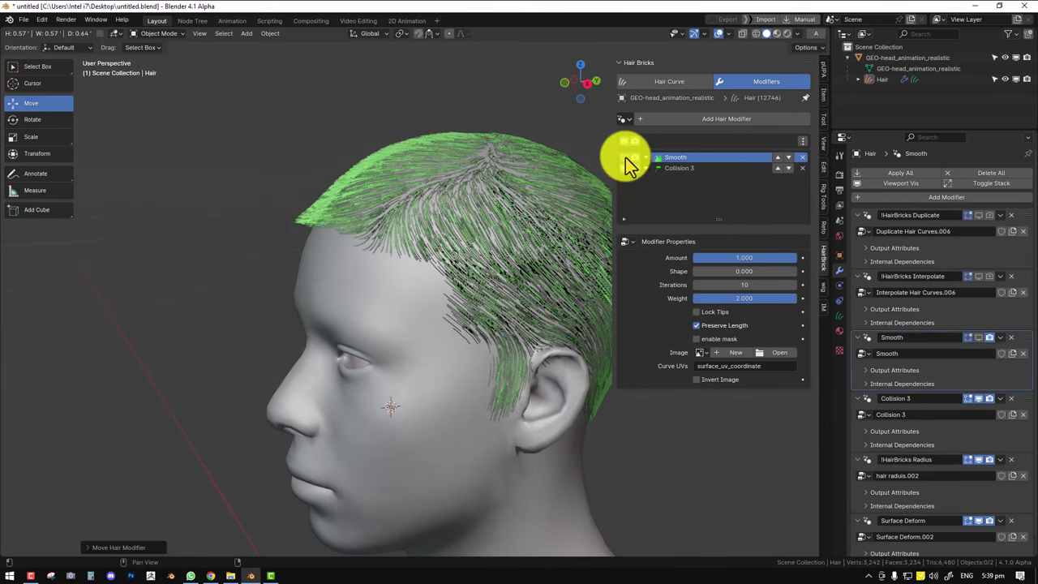
{"action": "scroll", "coordinate": [555, 185], "scroll_direction": "down", "scroll_amount": 3}
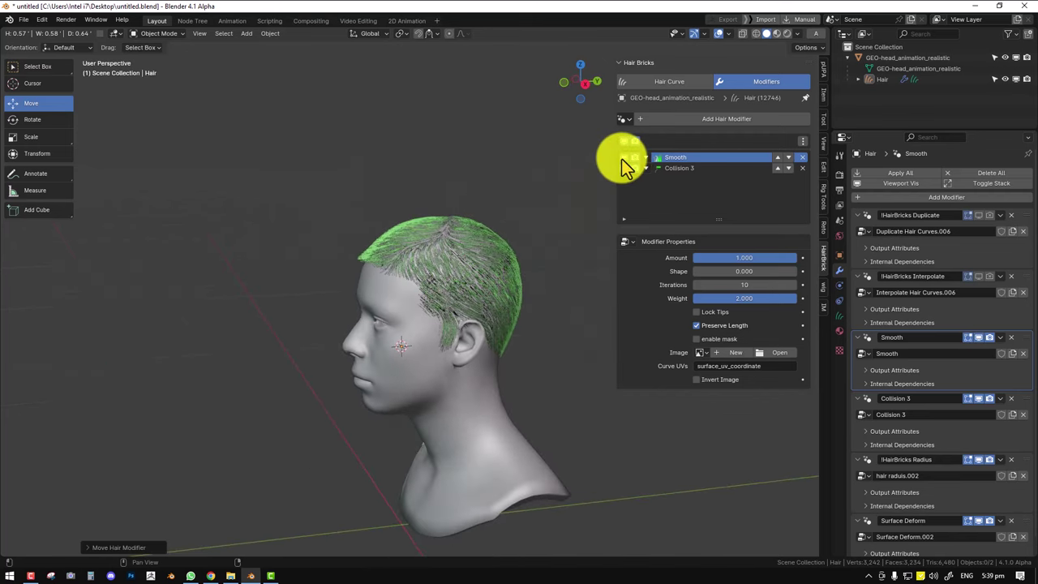
{"action": "scroll", "coordinate": [525, 213], "scroll_direction": "up", "scroll_amount": 1}
{"action": "middle_click_drag", "start_coordinate": [525, 213], "coordinate": [530, 235]}
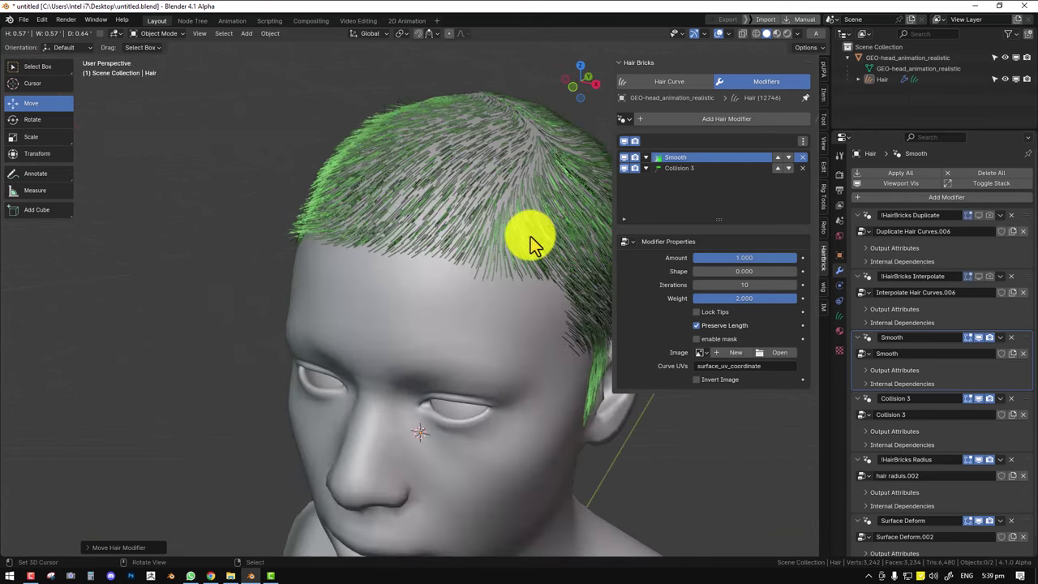
Add a level 1 Subdivision modifier to the head mesh and move the hair's Collision 3 modifier below the radius modifier.
{"action": "left_click", "coordinate": [482, 323]}
{"action": "key", "text": "ctrl+1"}
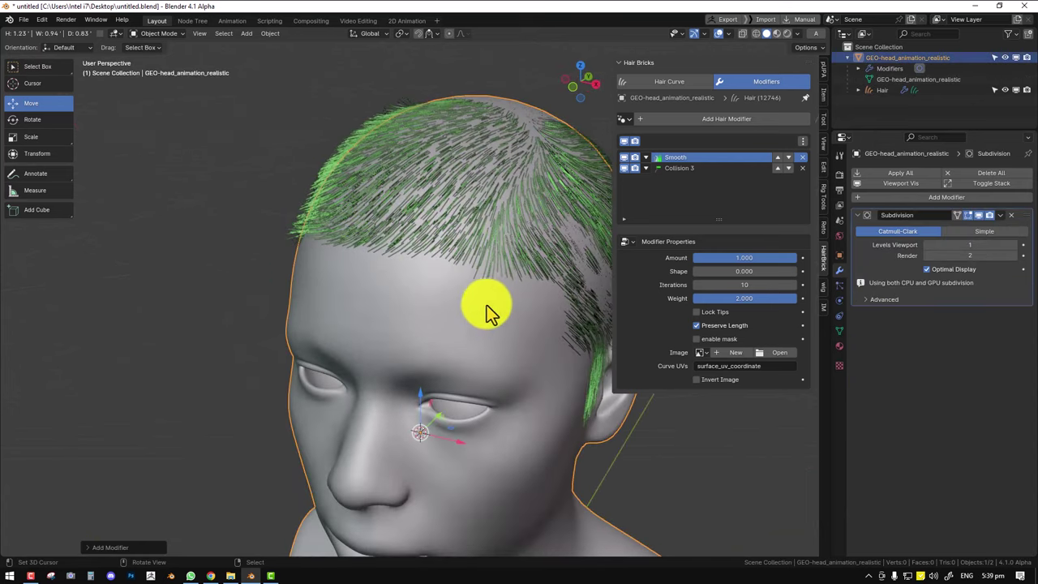
{"action": "middle_click_drag", "start_coordinate": [514, 273], "coordinate": [598, 266]}
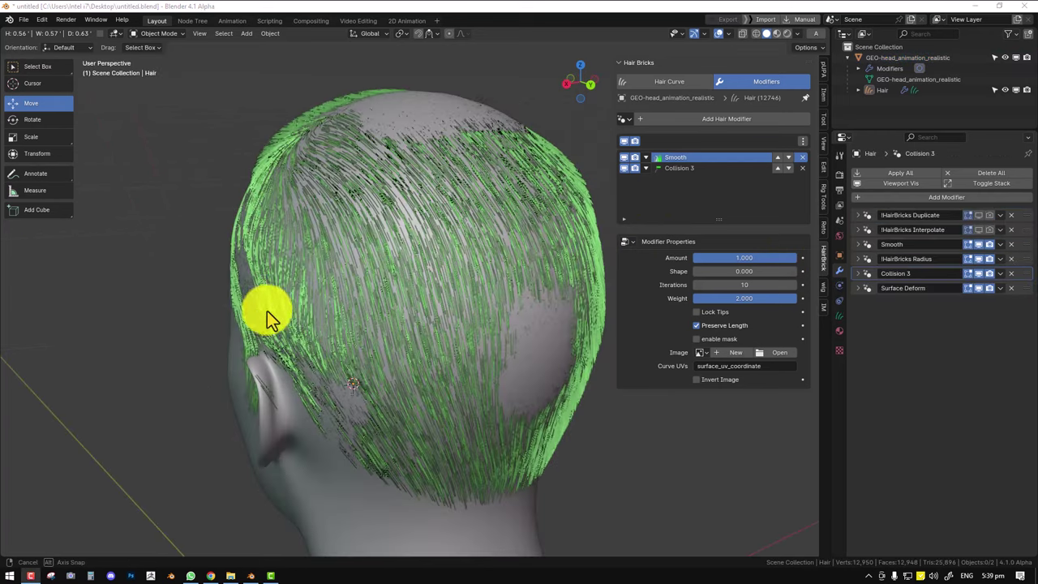
{"action": "middle_click_drag", "start_coordinate": [267, 311], "coordinate": [605, 344]}
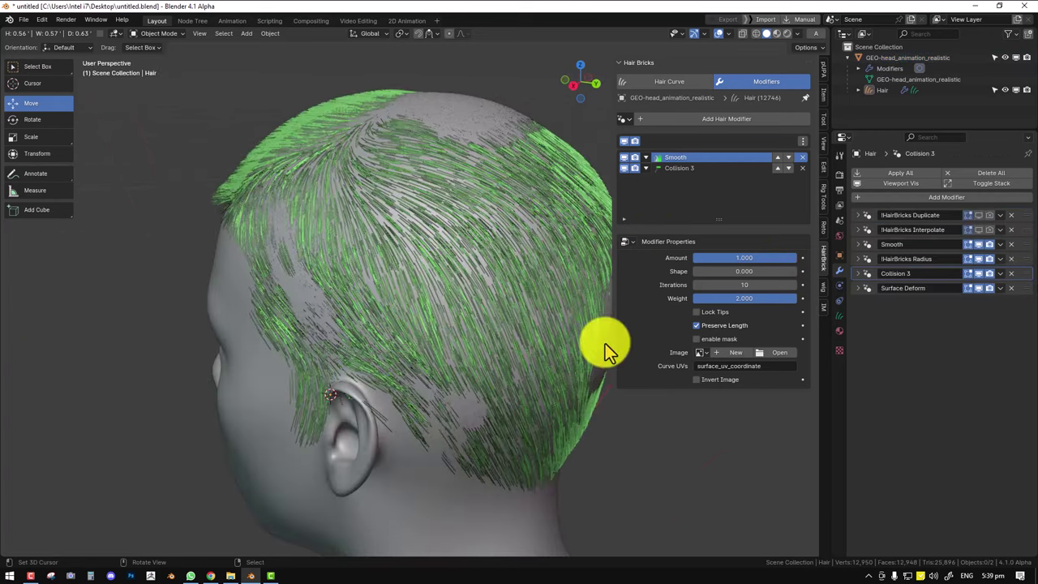
Move the hair's Collision 3 modifier below Surface Deform and check the combed hair from the back and side.
{"action": "middle_click_drag", "start_coordinate": [523, 304], "coordinate": [538, 204]}
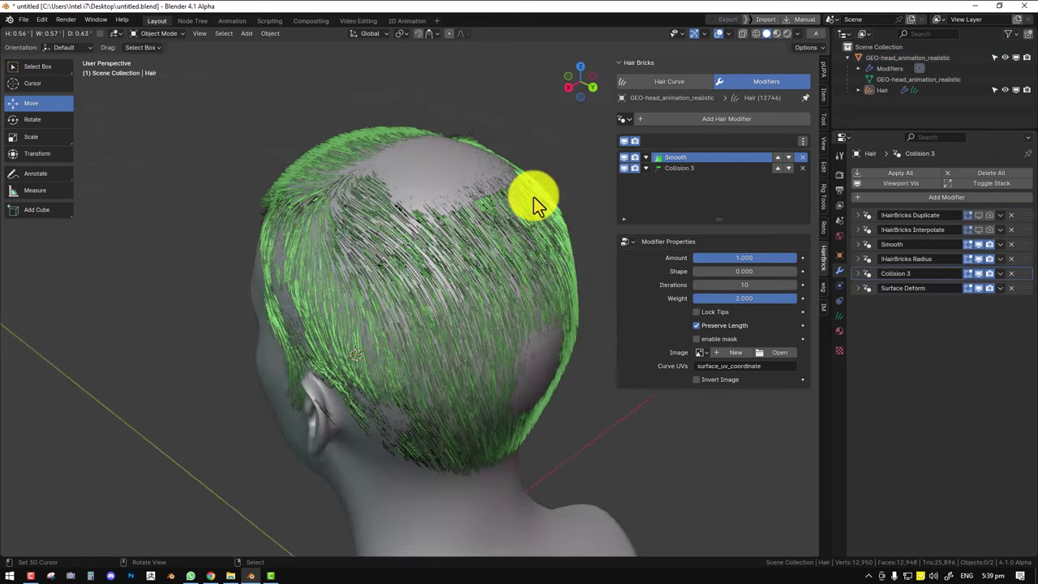
{"action": "left_click_drag", "start_coordinate": [1024, 273], "coordinate": [1019, 314]}
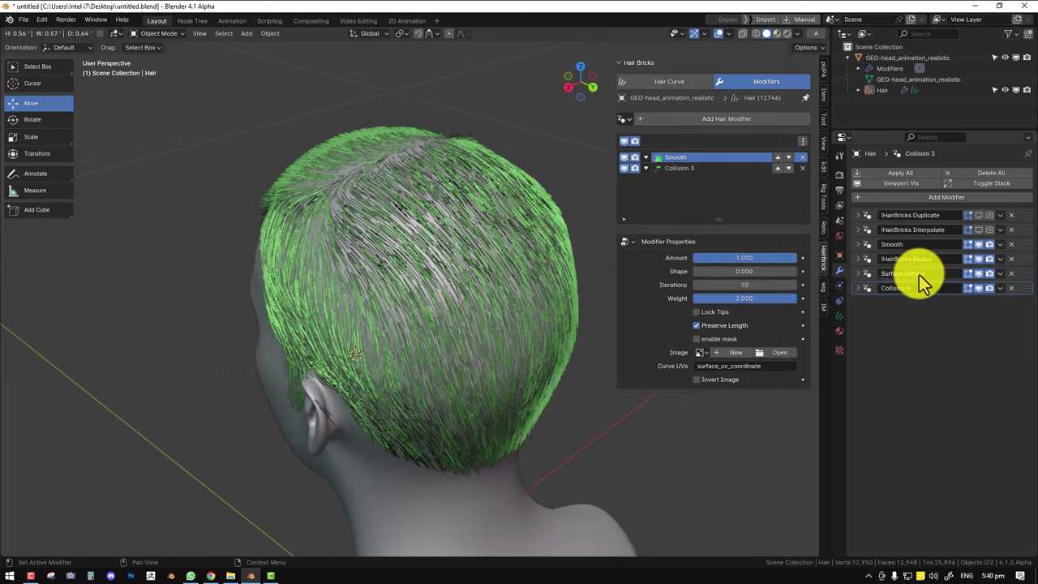
{"action": "left_click", "coordinate": [472, 171]}
{"action": "middle_click_drag", "start_coordinate": [479, 197], "coordinate": [562, 204]}
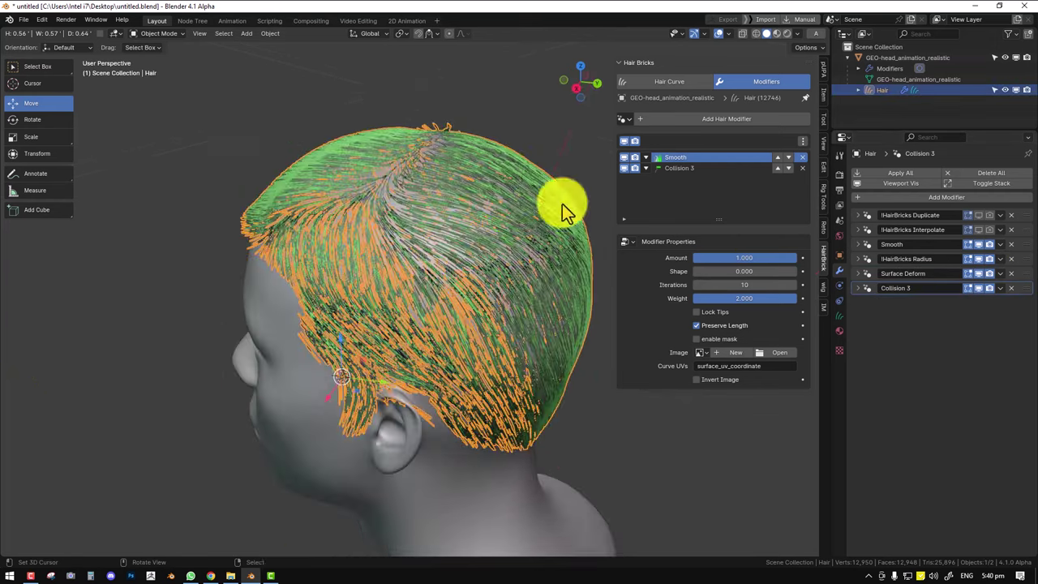
{"action": "middle_click_drag", "start_coordinate": [452, 271], "coordinate": [351, 292]}
{"action": "key", "text": "alt+a"}
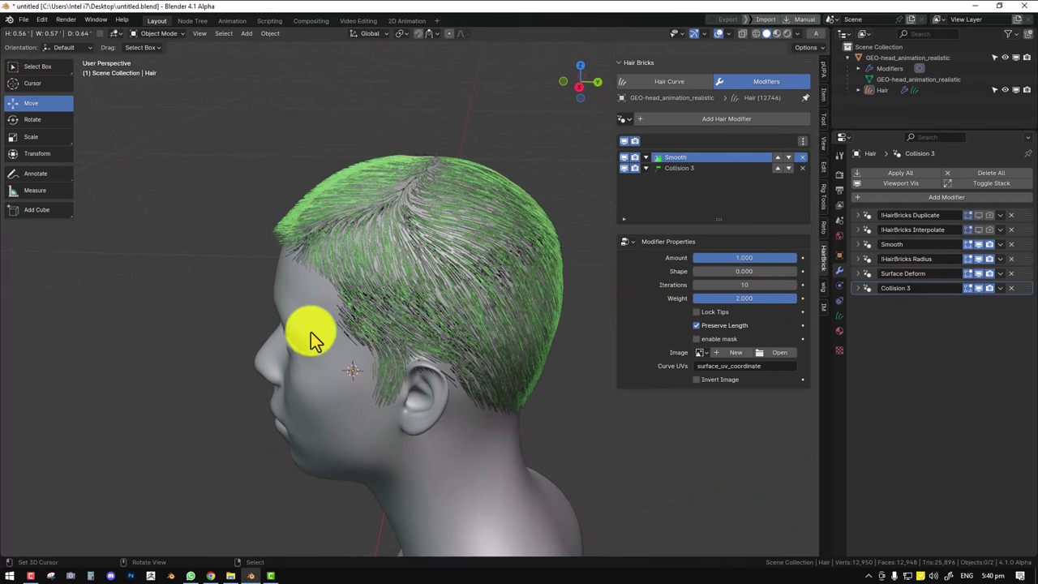
{"action": "left_click", "coordinate": [311, 332]}
{"action": "left_click", "coordinate": [505, 214]}
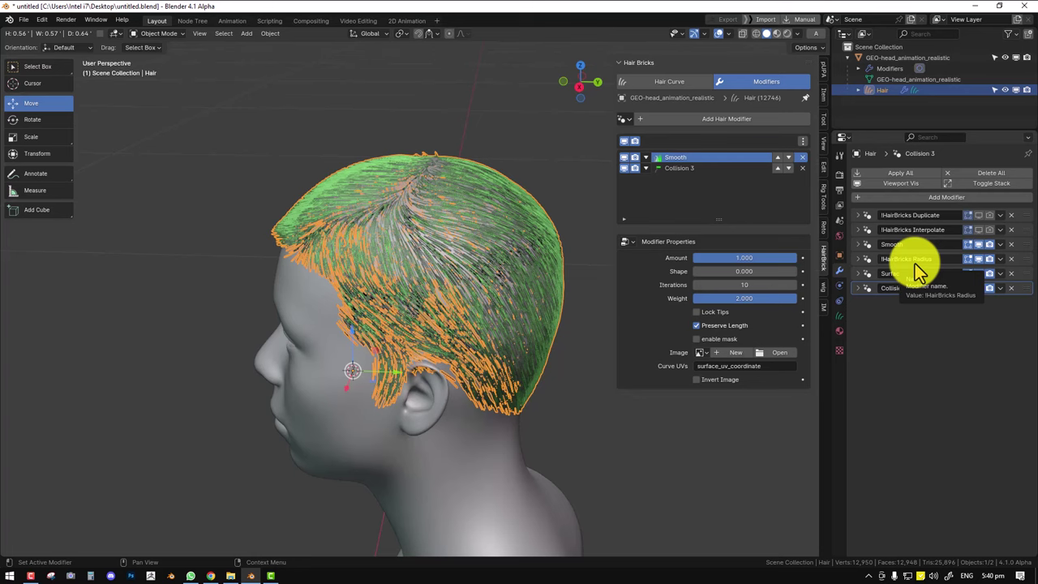
{"action": "key", "text": "alt+a"}
Set the Hair curve's Radius to 0.0002 in the Hair Radius settings.
{"action": "middle_click_drag", "start_coordinate": [385, 305], "coordinate": [495, 268]}
{"action": "left_click", "coordinate": [670, 82]}
{"action": "middle_click_drag", "start_coordinate": [605, 154], "coordinate": [421, 213]}
{"action": "middle_click_drag", "start_coordinate": [590, 248], "coordinate": [514, 269]}
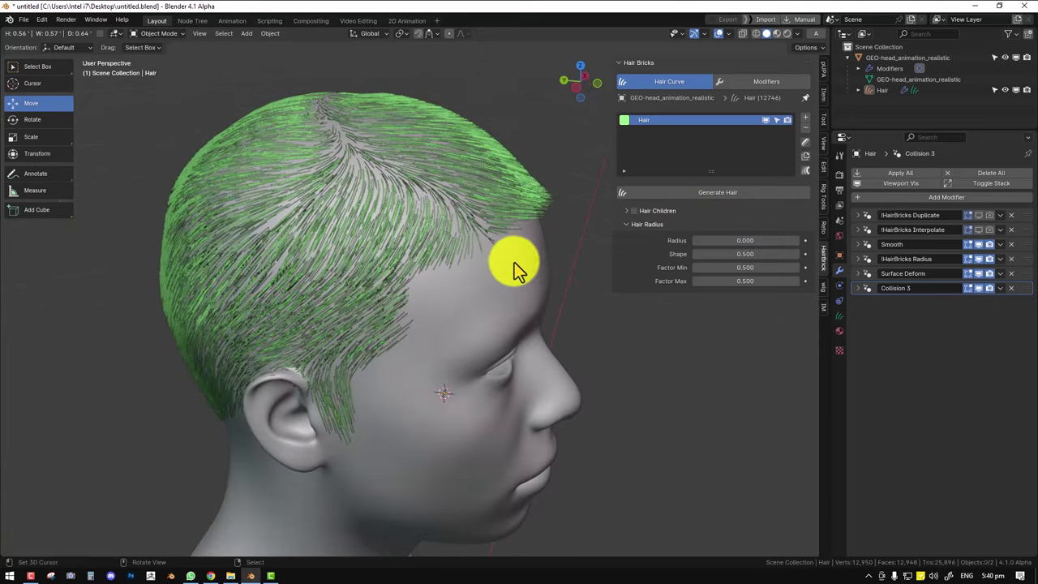
{"action": "left_click", "coordinate": [774, 236]}
{"action": "type", "text": "0.0002"}
{"action": "key", "text": "Return"}
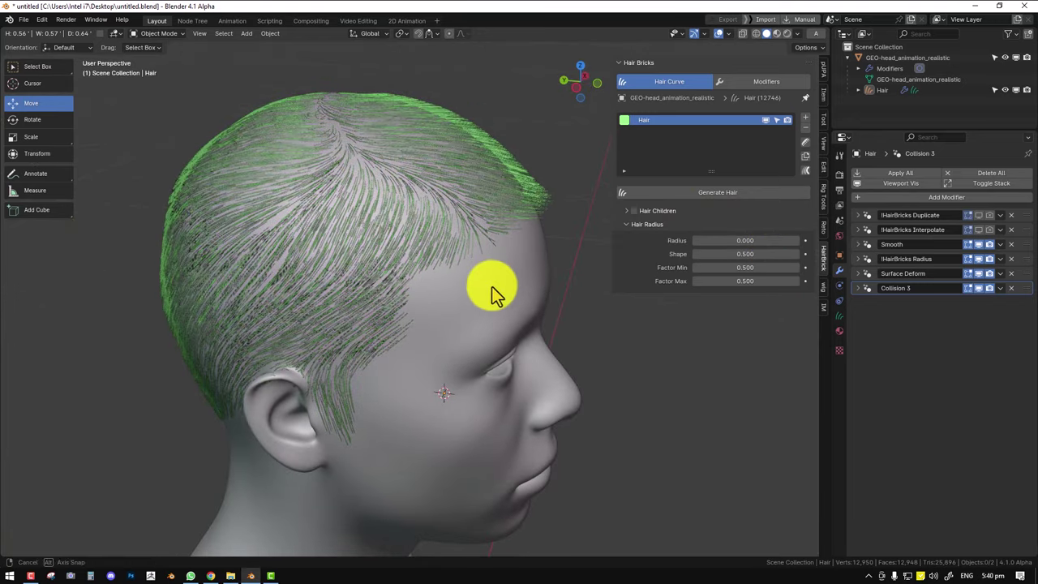
{"action": "middle_click_drag", "start_coordinate": [487, 289], "coordinate": [608, 160]}
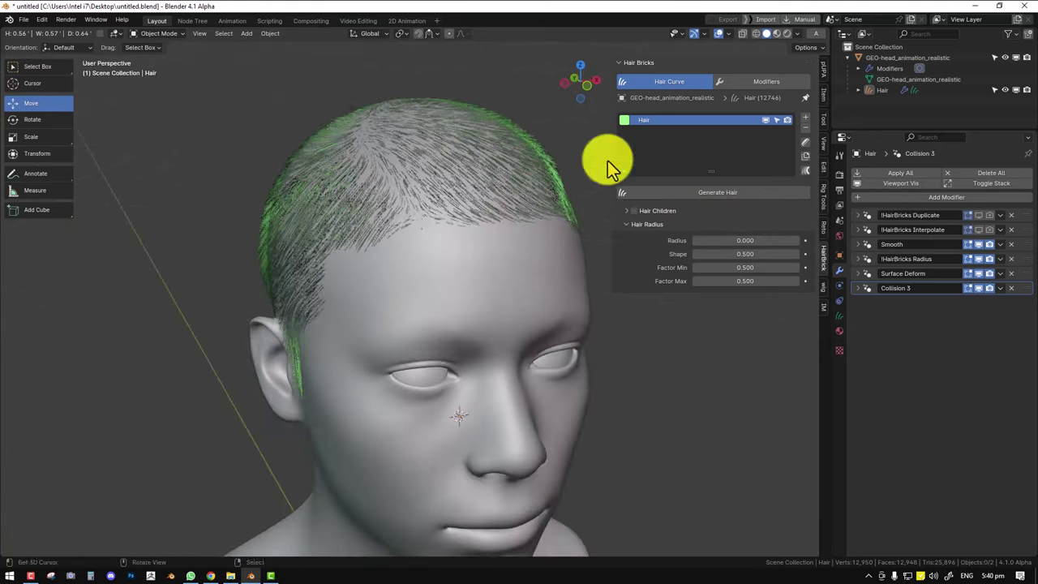
{"action": "left_click", "coordinate": [631, 221]}
{"action": "left_click", "coordinate": [935, 198]}
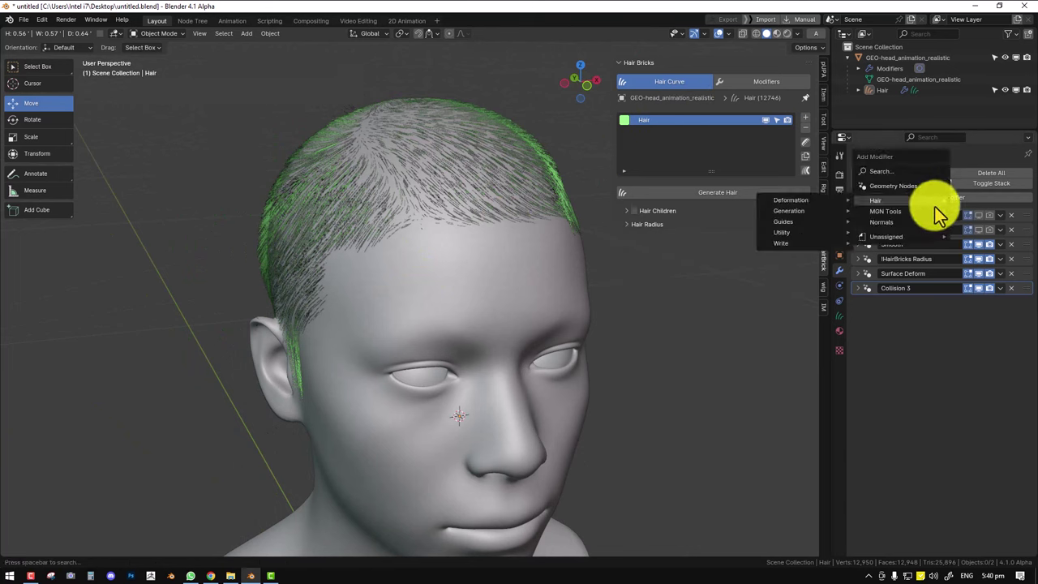
{"action": "mouse_move", "coordinate": [831, 212]}
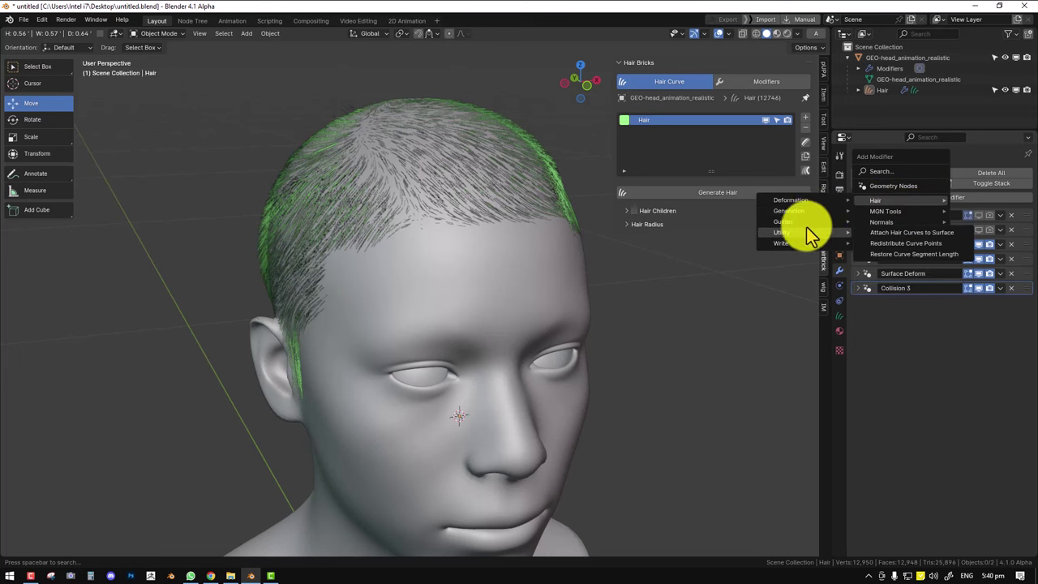
{"action": "mouse_move", "coordinate": [801, 224]}
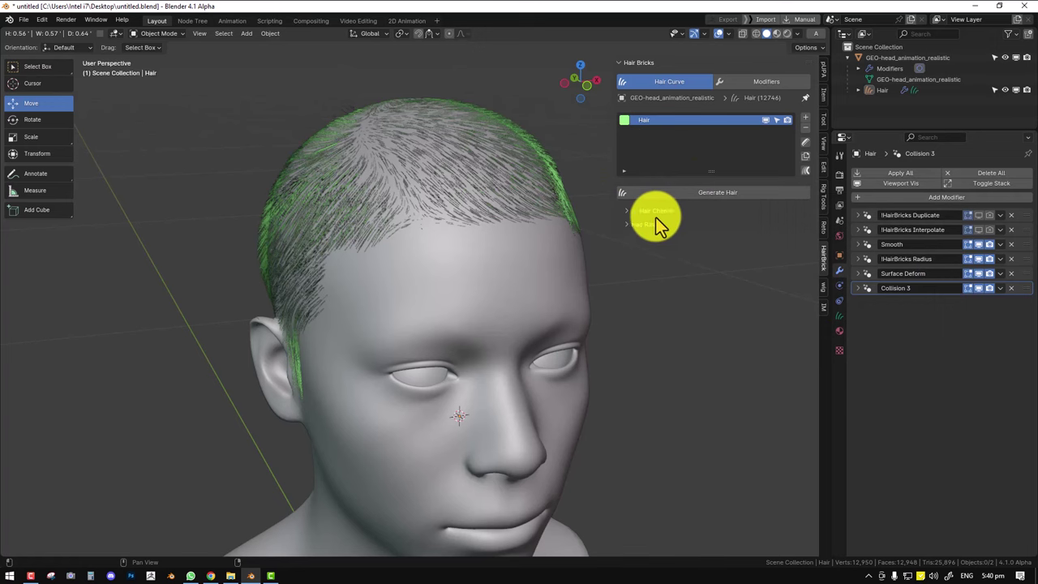
{"action": "middle_click_drag", "start_coordinate": [434, 246], "coordinate": [448, 209]}
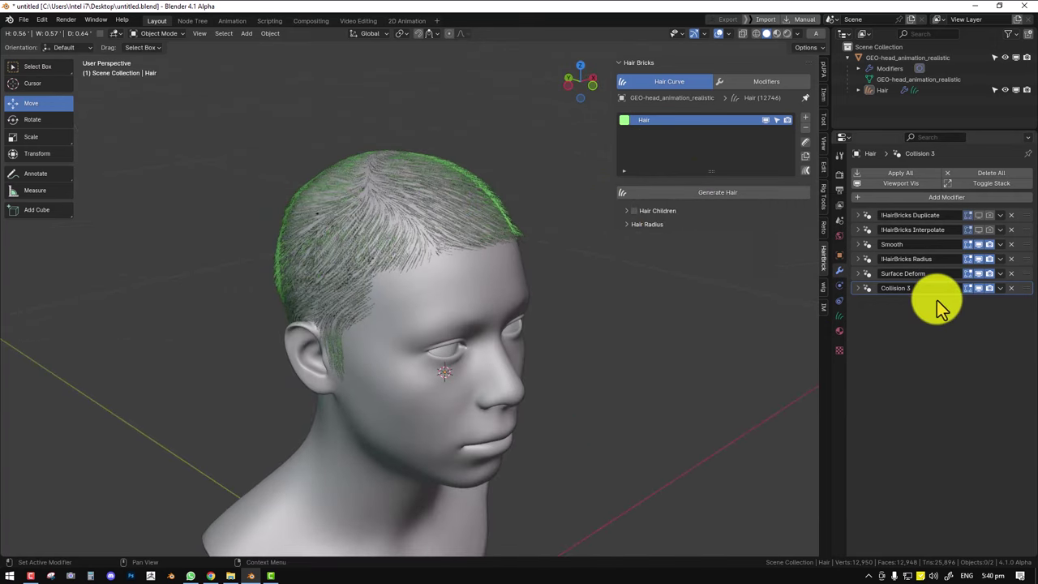
Enable Hair Children in Simple Duplicate mode and set the children's Radius to 0.01.
{"action": "left_click", "coordinate": [635, 212]}
{"action": "mouse_move", "coordinate": [468, 256]}
{"action": "middle_mouse_down"}
{"action": "mouse_move", "coordinate": [593, 232]}
{"action": "mouse_move", "coordinate": [430, 254]}
{"action": "mouse_move", "coordinate": [470, 255]}
{"action": "middle_mouse_up"}
{"action": "left_click", "coordinate": [627, 211]}
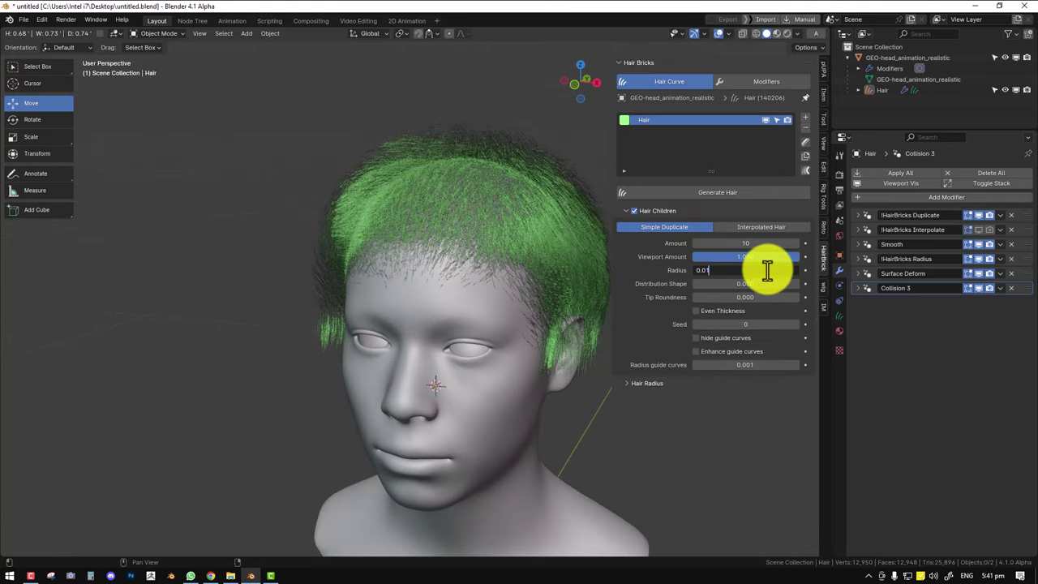
{"action": "key", "text": "Return"}
{"action": "middle_click_drag", "start_coordinate": [396, 285], "coordinate": [806, 300]}
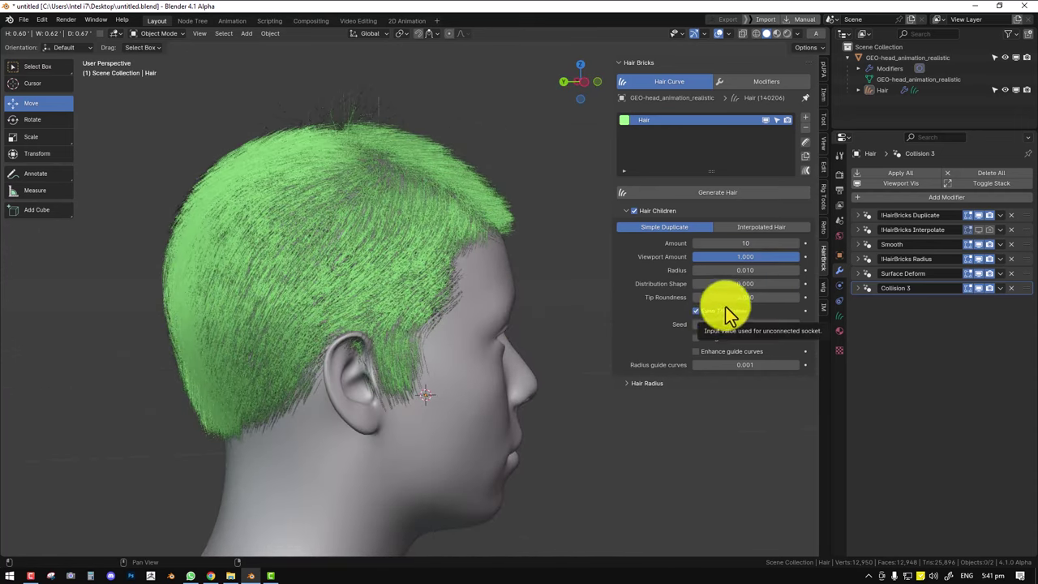
Turn off Even Thickness for the duplicated children, set Tip Roundness to 1 and reduce their Radius to 0.005.
{"action": "left_click", "coordinate": [727, 312]}
{"action": "left_click", "coordinate": [736, 297]}
{"action": "type", "text": "1"}
{"action": "key", "text": "Return"}
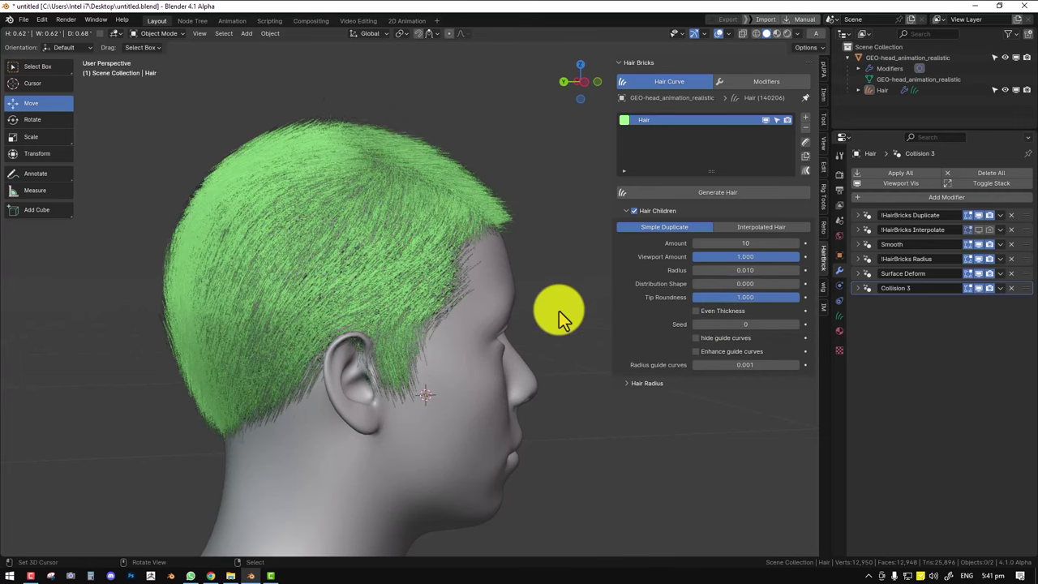
{"action": "middle_click_drag", "start_coordinate": [558, 311], "coordinate": [475, 336]}
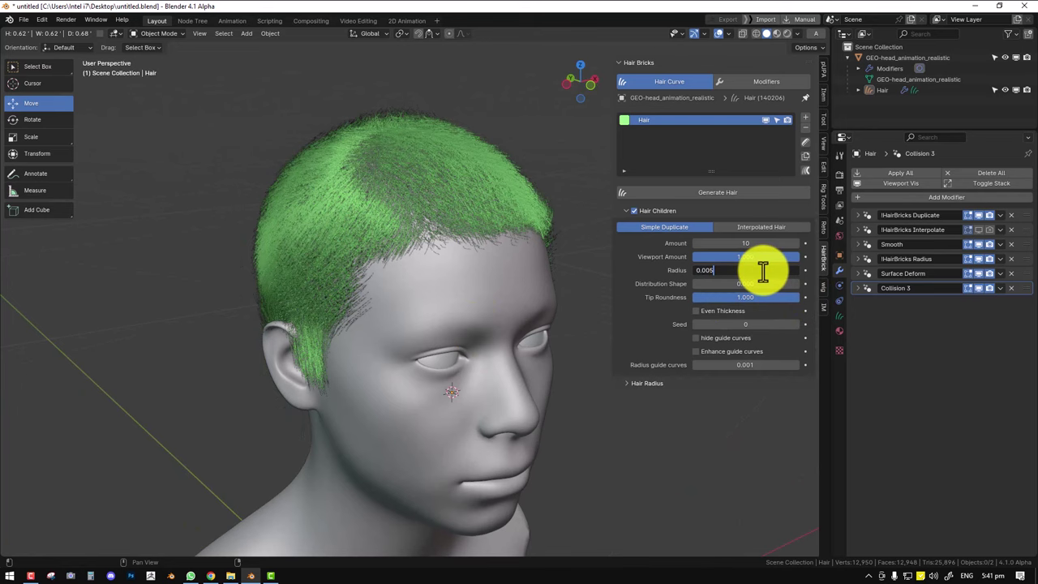
{"action": "key", "text": "Return"}
{"action": "middle_click_drag", "start_coordinate": [424, 248], "coordinate": [456, 279]}
Switch the children to Interpolated Hair, use hair mask as the Mask Texture and set Density to 500.
{"action": "left_click", "coordinate": [748, 230]}
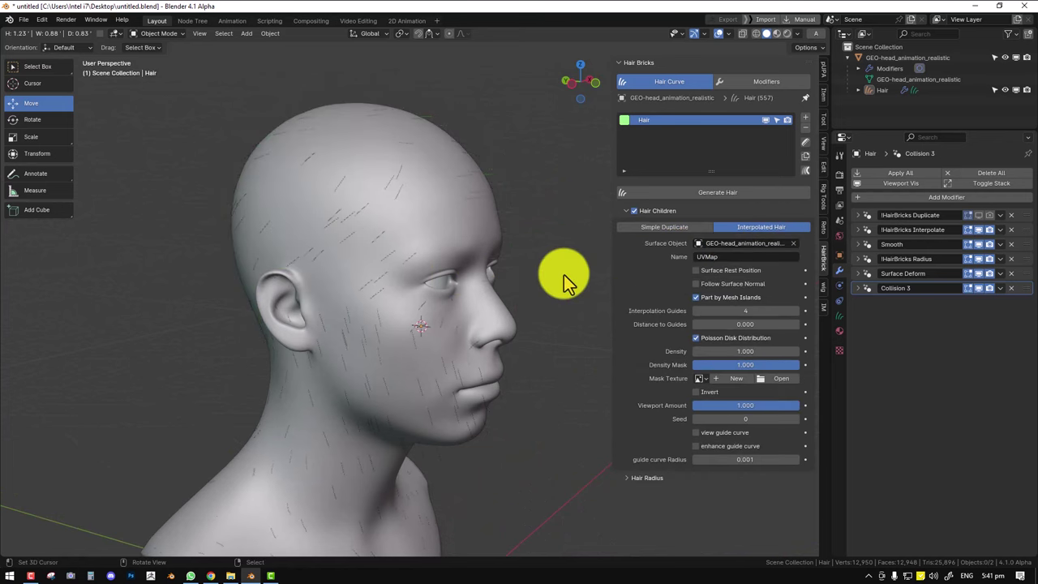
{"action": "left_click", "coordinate": [703, 378]}
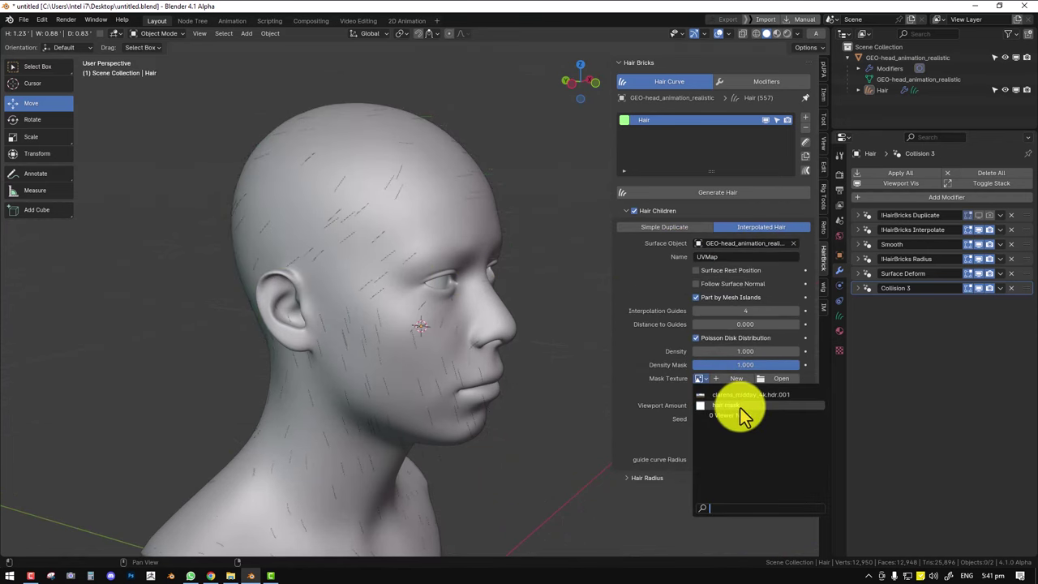
{"action": "left_click", "coordinate": [740, 406]}
{"action": "middle_click_drag", "start_coordinate": [486, 330], "coordinate": [454, 329]}
{"action": "mouse_move", "coordinate": [761, 354]}
{"action": "left_mouse_down"}
{"action": "mouse_move", "coordinate": [862, 348]}
{"action": "mouse_move", "coordinate": [313, 283]}
{"action": "mouse_move", "coordinate": [758, 352]}
{"action": "left_mouse_up"}
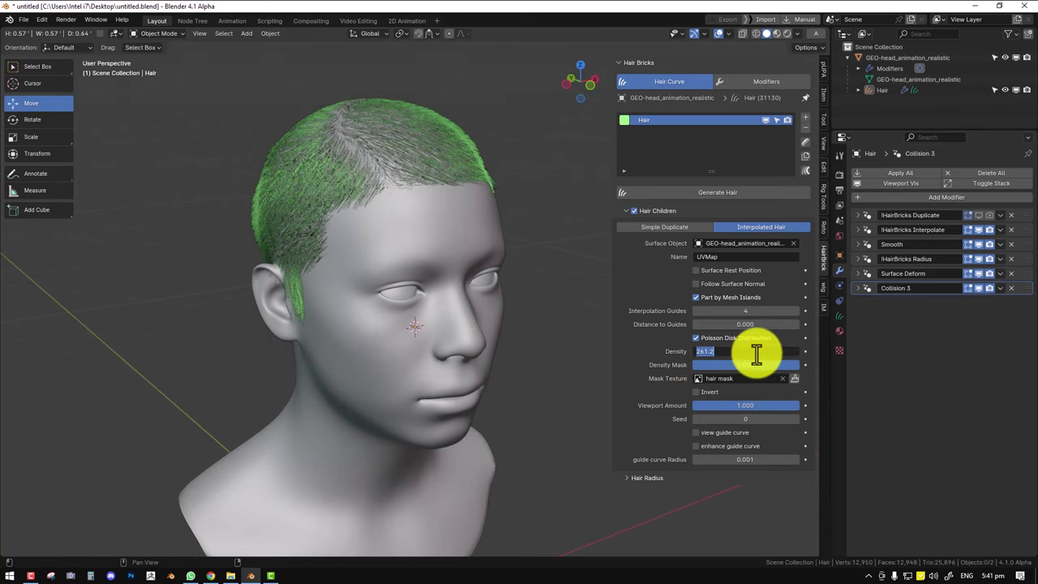
{"action": "key", "text": "Return"}
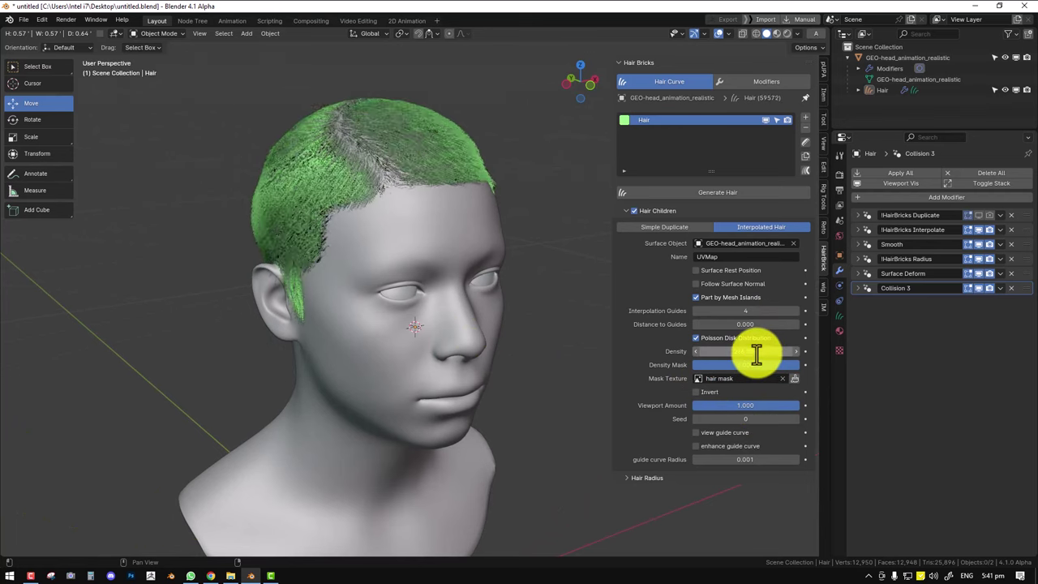
Open the hair mask for texture painting on the head and check the Draw brush's falloff curve.
{"action": "middle_click_drag", "start_coordinate": [314, 272], "coordinate": [451, 265]}
{"action": "scroll", "coordinate": [335, 329], "scroll_direction": "down", "scroll_amount": 5}
{"action": "scroll", "coordinate": [477, 323], "scroll_direction": "up", "scroll_amount": 4}
{"action": "middle_click_drag", "start_coordinate": [335, 330], "coordinate": [343, 286]}
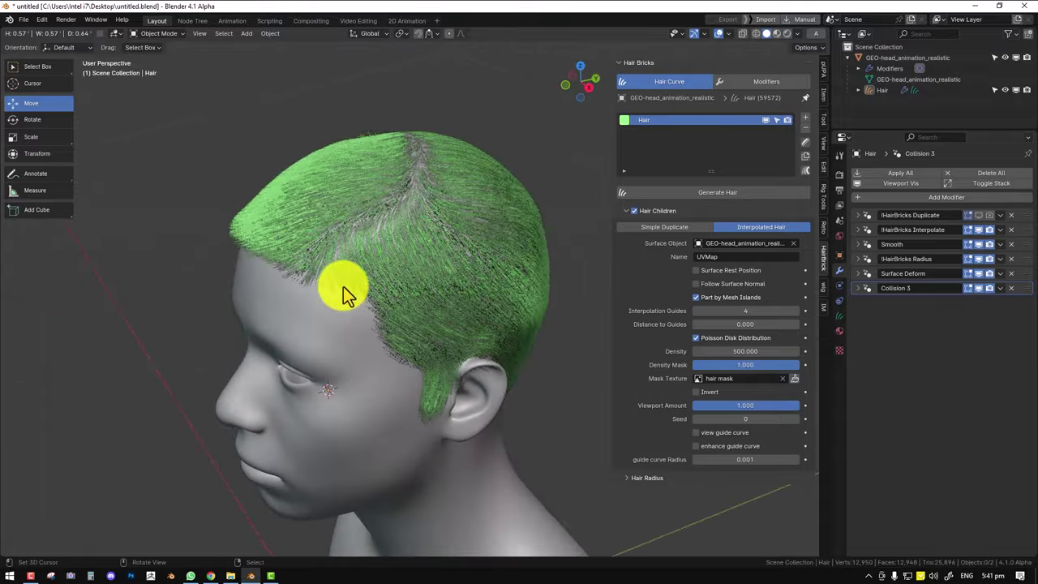
{"action": "scroll", "coordinate": [343, 286], "scroll_direction": "up", "scroll_amount": 4}
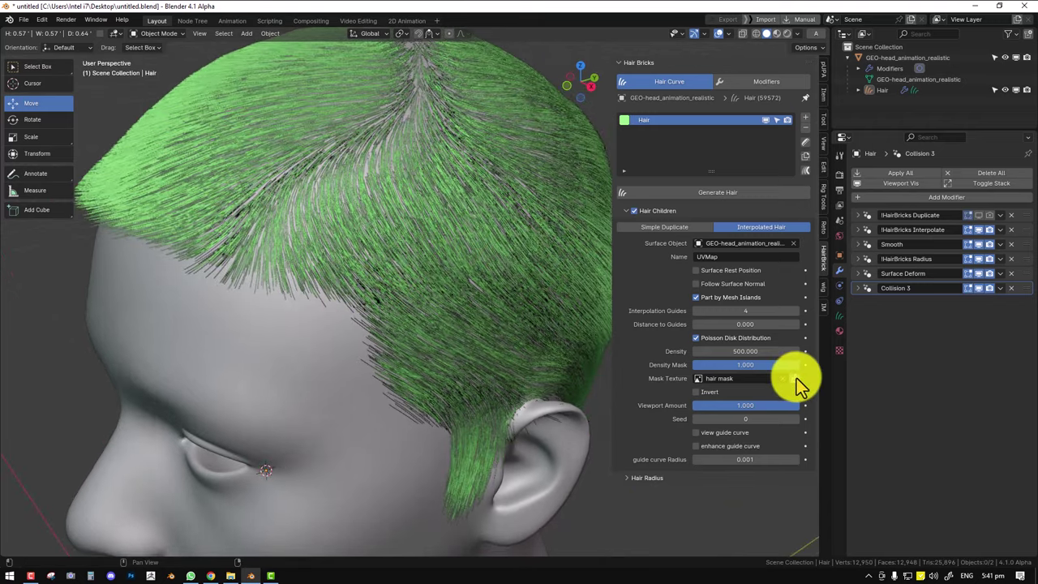
{"action": "left_click", "coordinate": [795, 378]}
{"action": "left_click", "coordinate": [284, 276]}
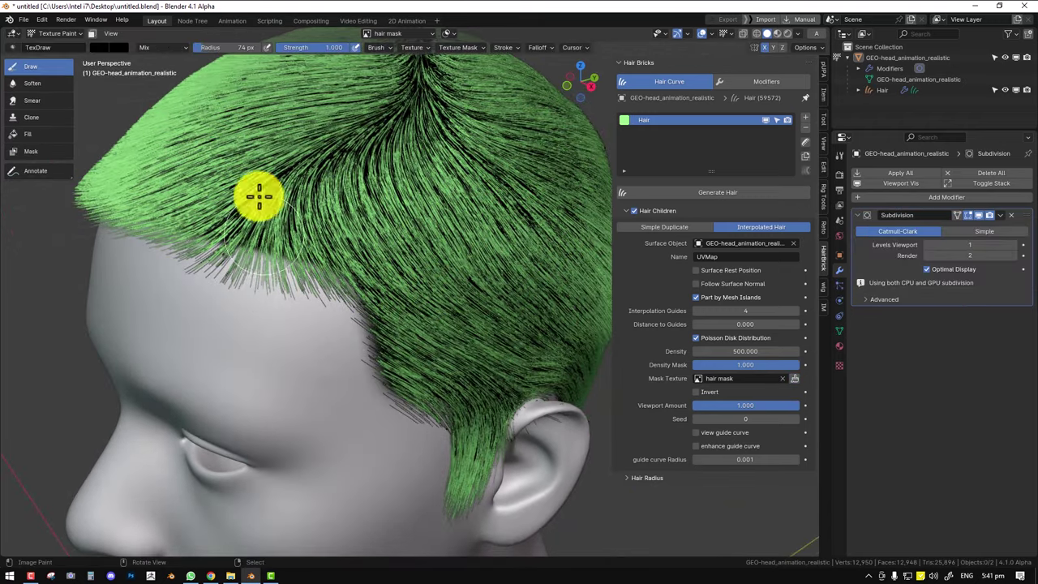
{"action": "left_click", "coordinate": [541, 47]}
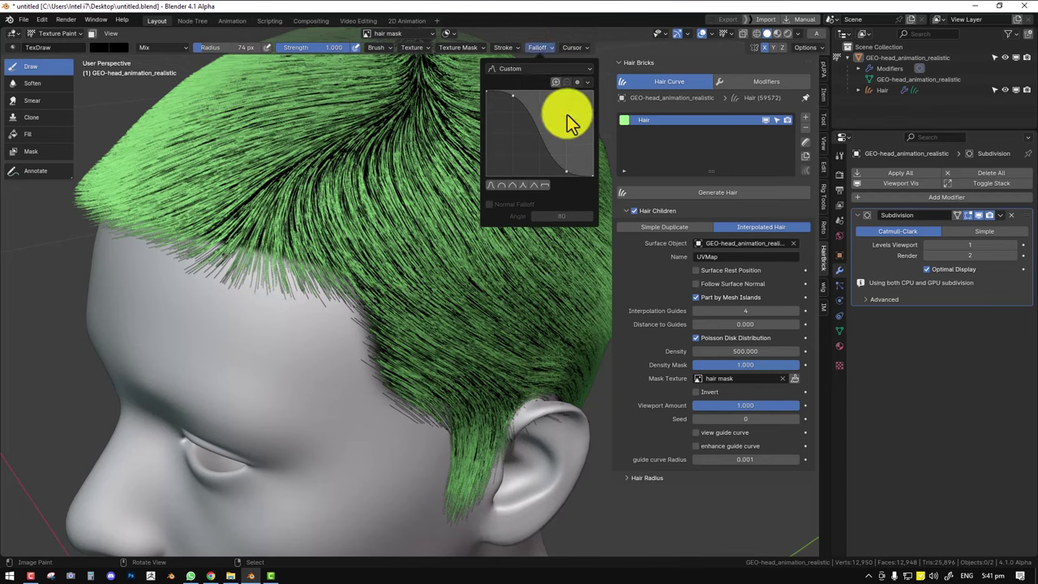
Try a black stroke on the hair mask from the front hairline onto the forehead, then undo it.
{"action": "mouse_move", "coordinate": [322, 276]}
{"action": "left_mouse_down"}
{"action": "mouse_move", "coordinate": [192, 271]}
{"action": "mouse_move", "coordinate": [227, 274]}
{"action": "mouse_move", "coordinate": [309, 322]}
{"action": "left_mouse_up"}
{"action": "scroll", "coordinate": [309, 322], "scroll_direction": "down", "scroll_amount": 2}
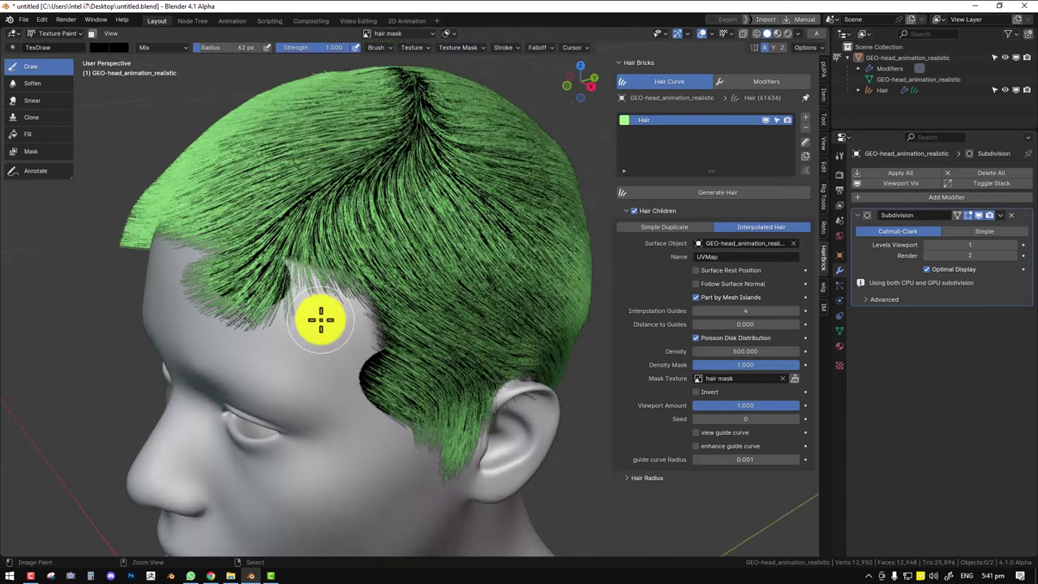
{"action": "key", "text": "ctrl+z"}
Enable the Occlude and Cull options for texture painting.
{"action": "key", "text": "q"}
{"action": "left_click", "coordinate": [294, 331]}
{"action": "key", "text": "q"}
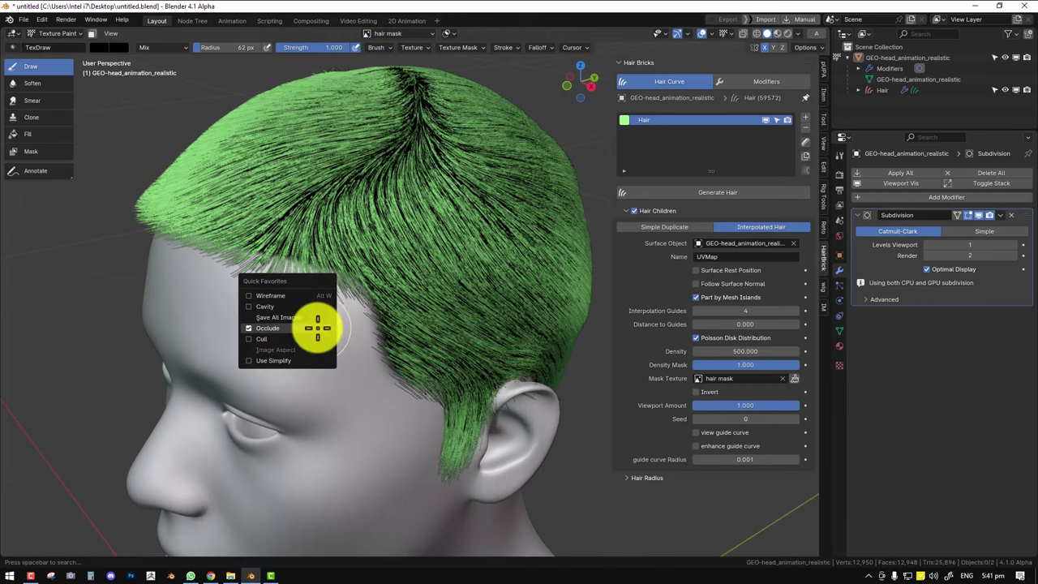
{"action": "left_click", "coordinate": [300, 341]}
Try a 62 px black stroke at the forehead hairline, undo it and return to Texture Paint mode.
{"action": "scroll", "coordinate": [284, 283], "scroll_direction": "up", "scroll_amount": 4}
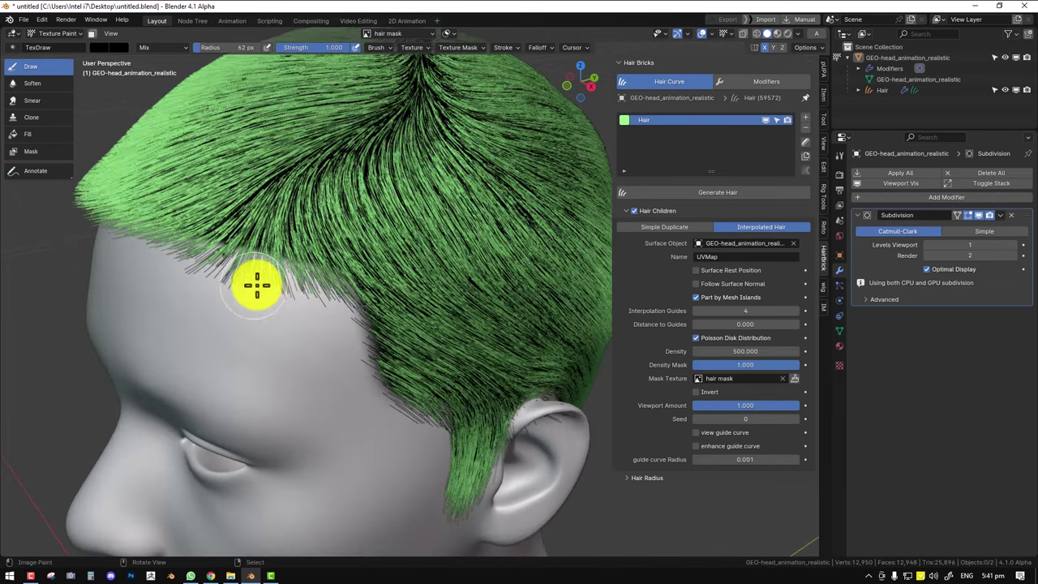
{"action": "left_click_drag", "start_coordinate": [217, 276], "coordinate": [245, 294]}
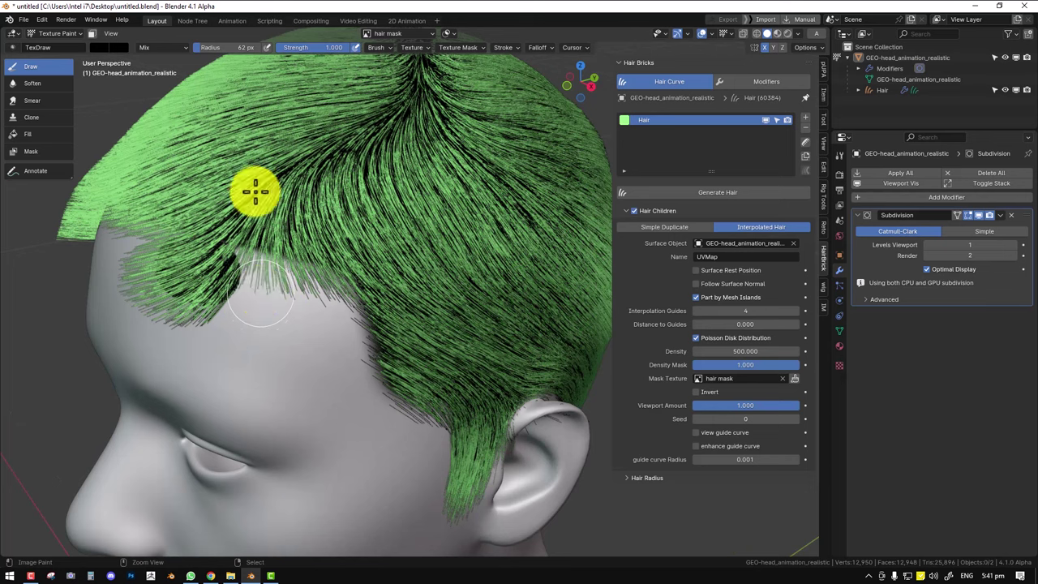
{"action": "key", "text": "ctrl+z"}
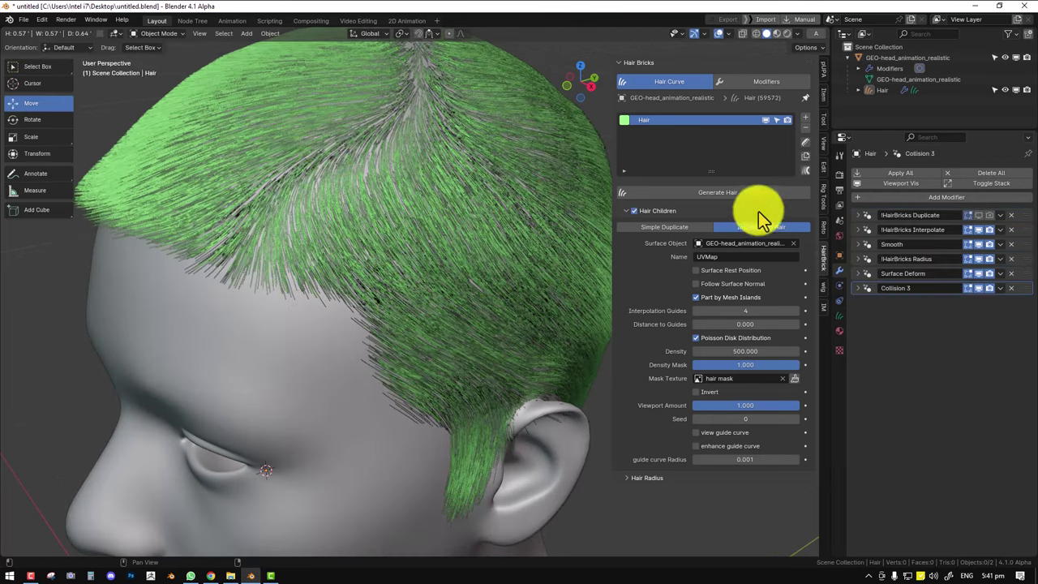
{"action": "key", "text": "ctrl+shift+z"}
Set the brush color to white and paint the hair mask along the front hairline with a 62 px radius.
{"action": "right_click", "coordinate": [386, 176]}
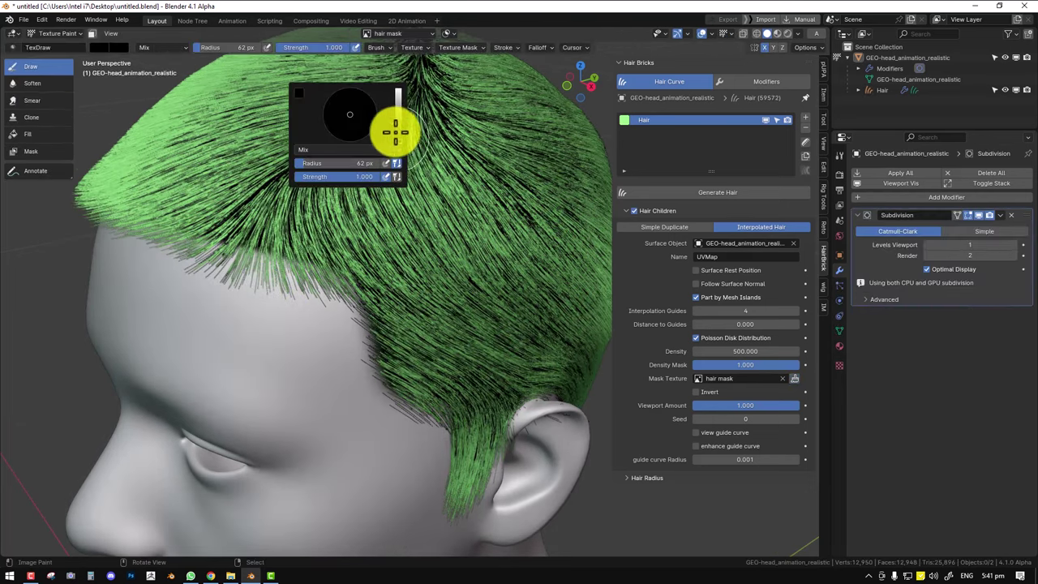
{"action": "left_click", "coordinate": [398, 96]}
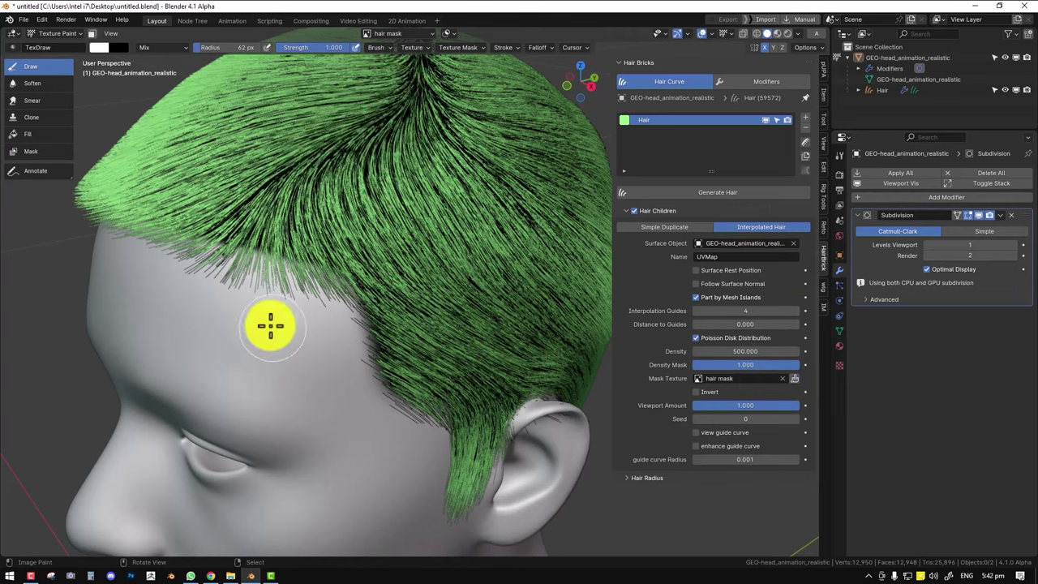
{"action": "left_click_drag", "start_coordinate": [203, 278], "coordinate": [310, 296]}
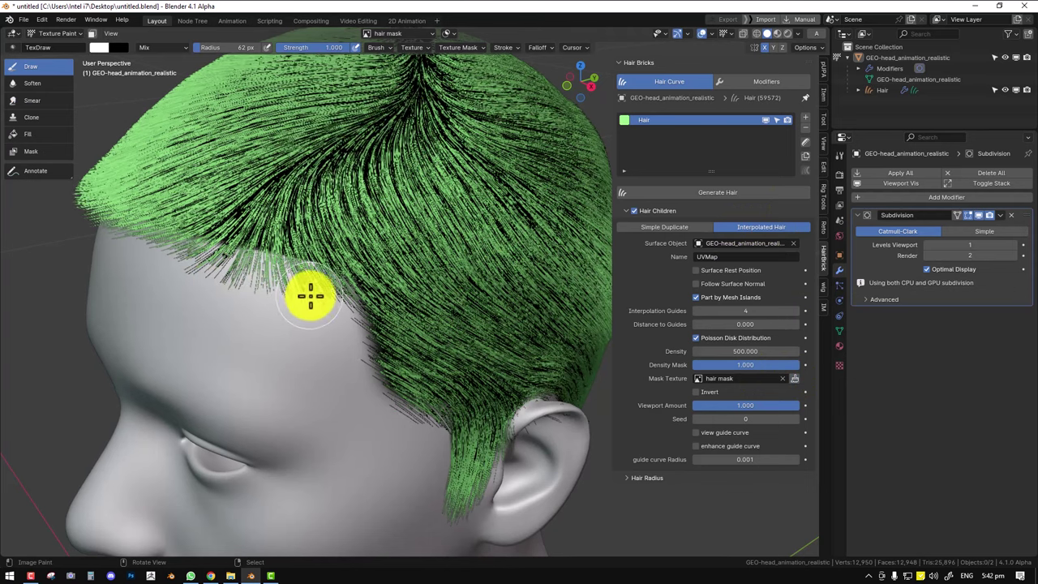
Set the brush radius to 32 px and paint the hair mask white along the temple hairline.
{"action": "scroll", "coordinate": [317, 311], "scroll_direction": "down", "scroll_amount": 1}
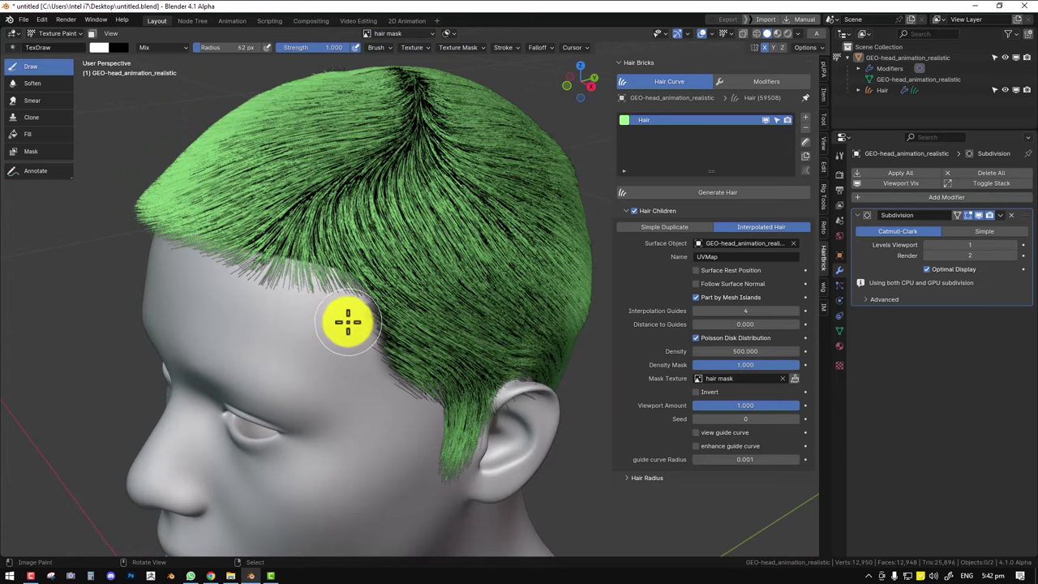
{"action": "key", "text": "f"}
{"action": "left_click", "coordinate": [332, 316]}
{"action": "middle_click_drag", "start_coordinate": [341, 313], "coordinate": [320, 265]}
{"action": "left_click_drag", "start_coordinate": [323, 254], "coordinate": [343, 358]}
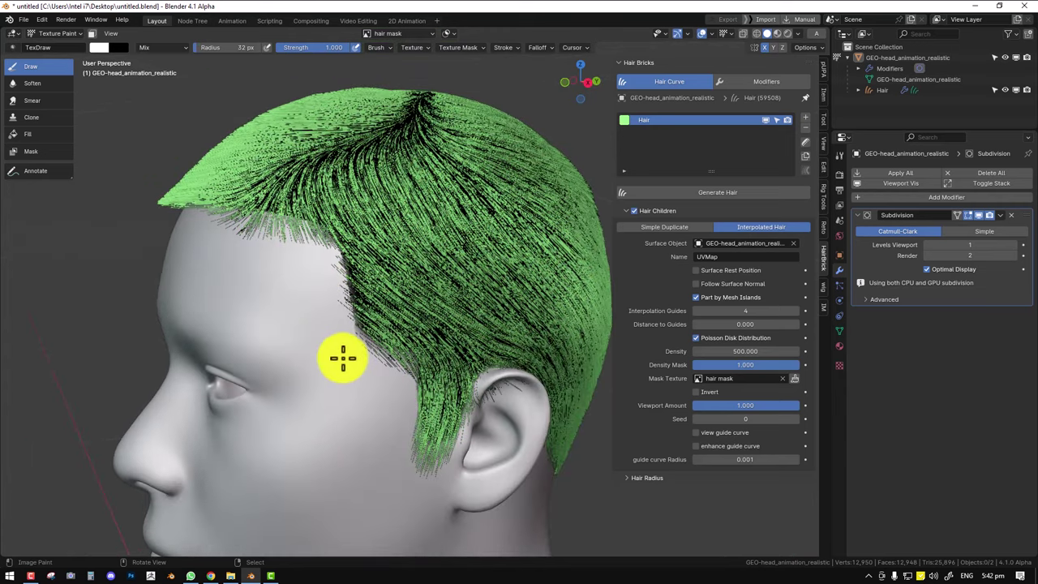
Save all painted images and switch from Texture Paint to Object Mode.
{"action": "key", "text": "q"}
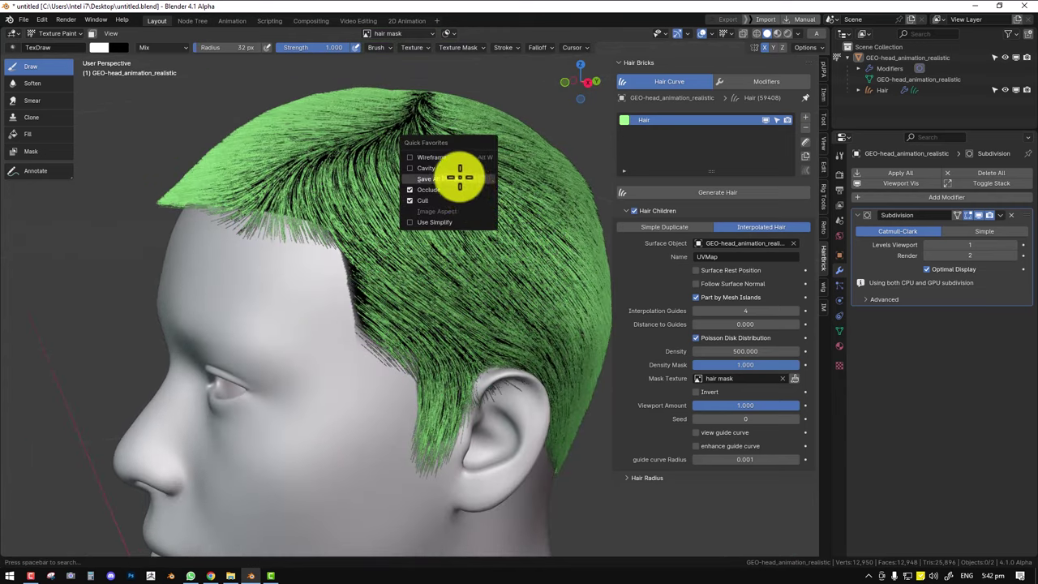
{"action": "left_click", "coordinate": [459, 177]}
{"action": "key", "text": "ctrl+Tab"}
{"action": "left_click", "coordinate": [342, 261]}
{"action": "middle_click_drag", "start_coordinate": [343, 261], "coordinate": [366, 262]}
Add a Trim effect to the hair's Hair Bricks modifiers and move it above Collision 3.
{"action": "left_click", "coordinate": [750, 84]}
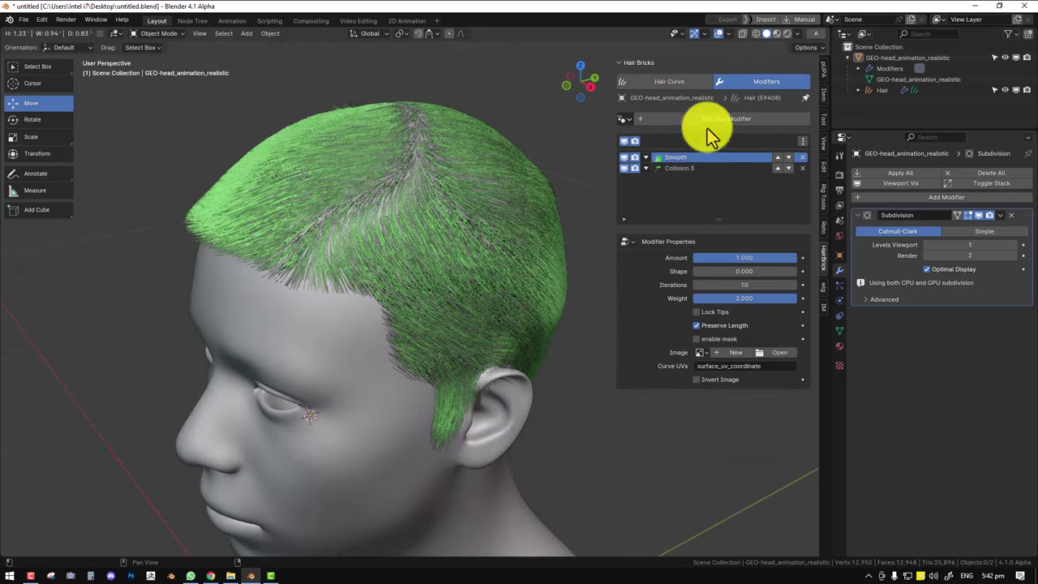
{"action": "left_click", "coordinate": [695, 167]}
{"action": "left_click", "coordinate": [708, 124]}
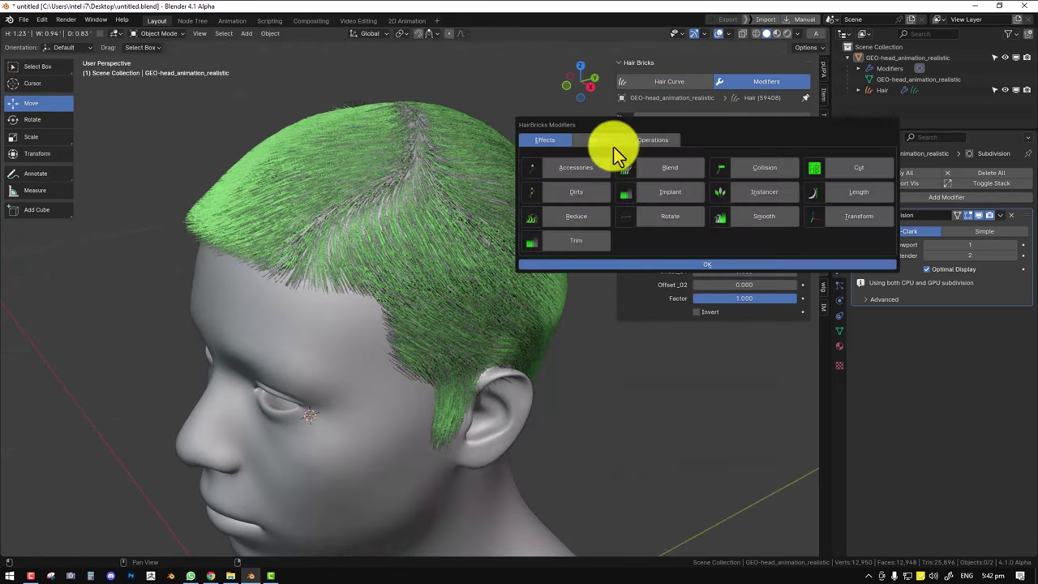
{"action": "left_click", "coordinate": [596, 142]}
{"action": "left_click", "coordinate": [571, 142]}
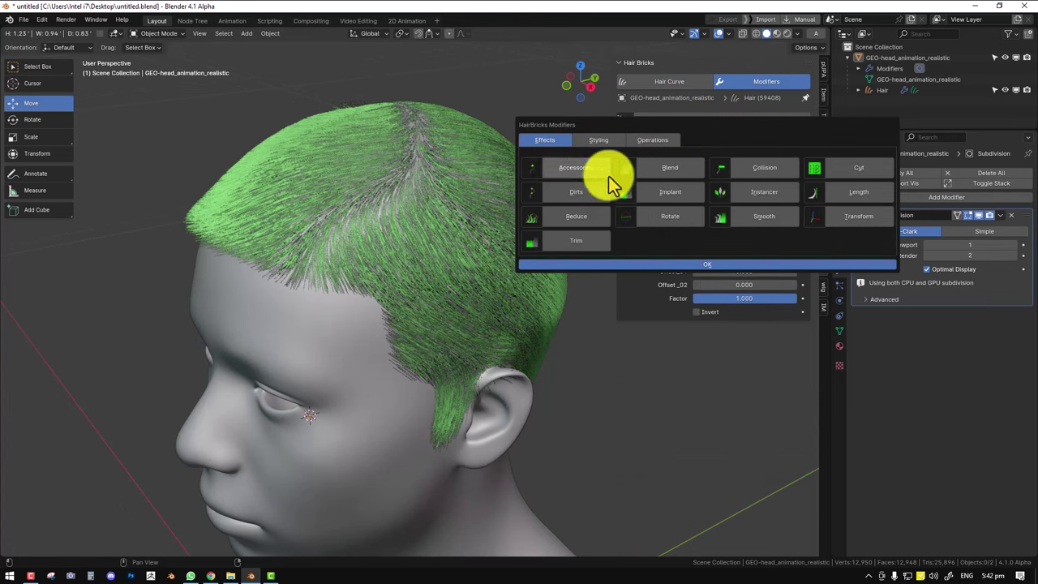
{"action": "left_click", "coordinate": [582, 244]}
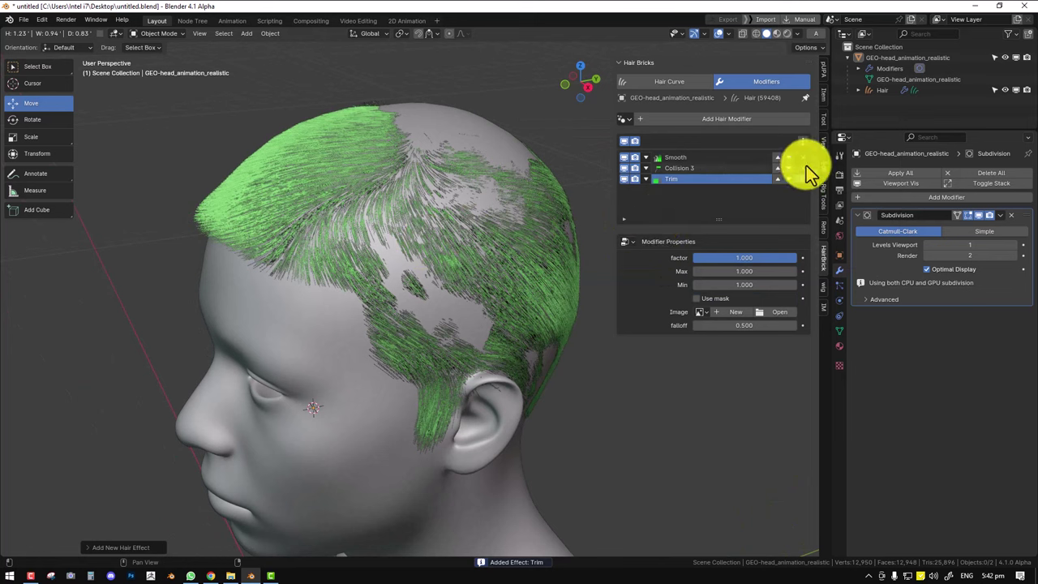
{"action": "left_click", "coordinate": [788, 170]}
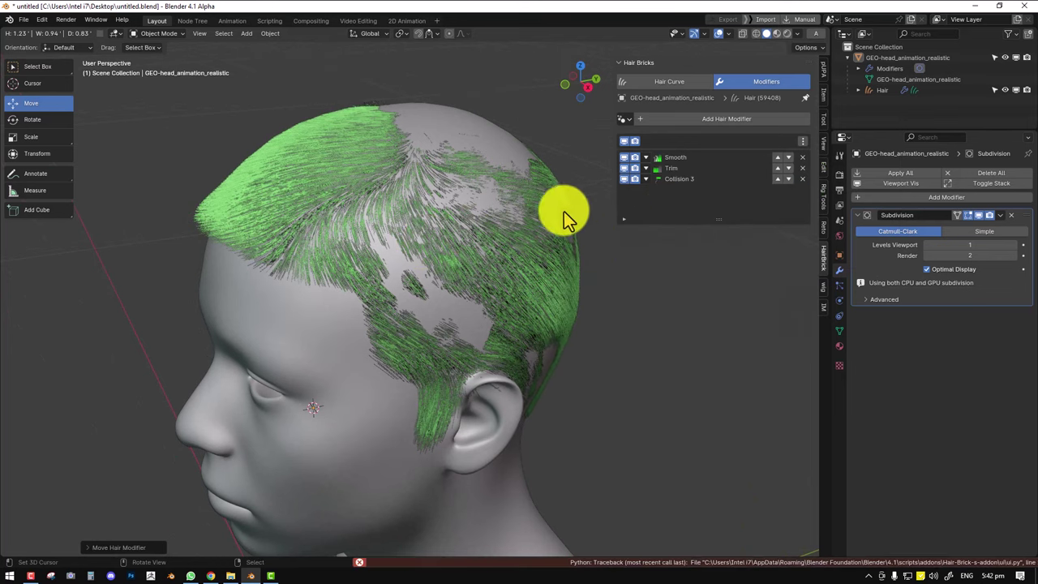
Turn off the viewport display of the head's Subdivision modifier and deselect everything.
{"action": "left_click", "coordinate": [316, 375]}
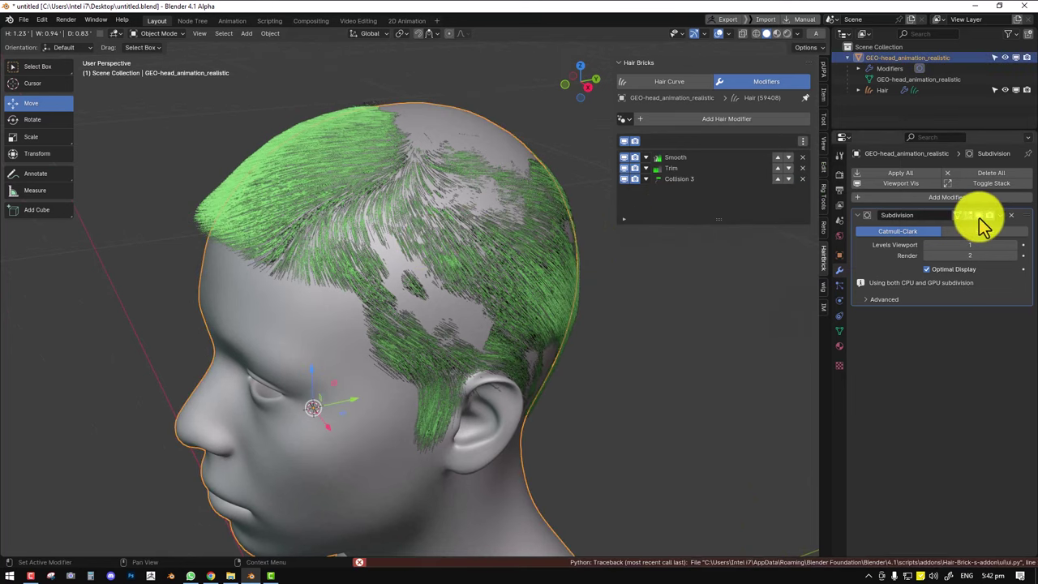
{"action": "middle_click_drag", "start_coordinate": [479, 300], "coordinate": [500, 265]}
{"action": "key", "text": "alt+a"}
{"action": "middle_click_drag", "start_coordinate": [568, 235], "coordinate": [428, 290]}
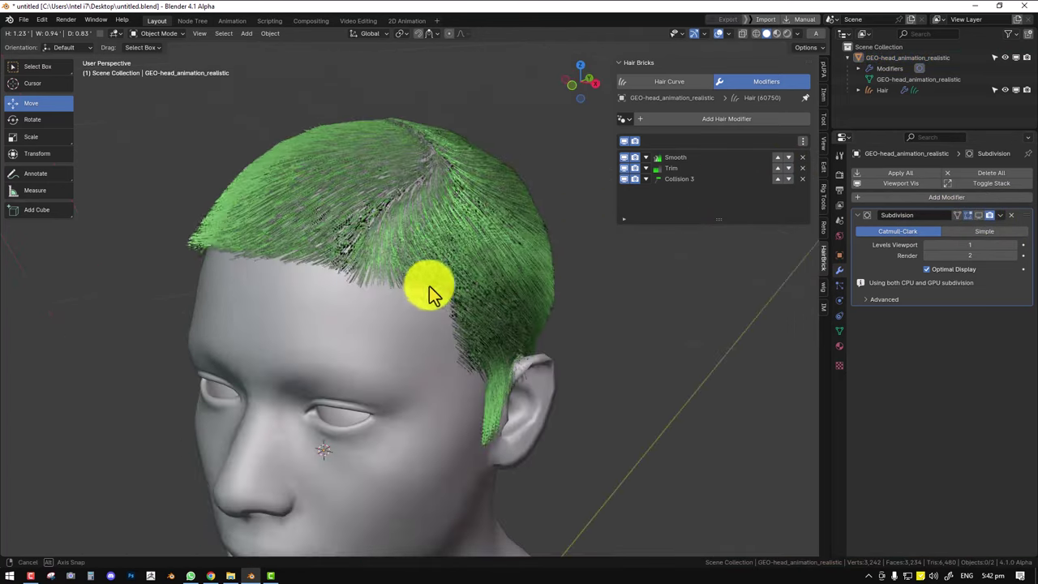
Move the Surface Deform modifier to the start of the hair object's modifier stack.
{"action": "left_click", "coordinate": [390, 312]}
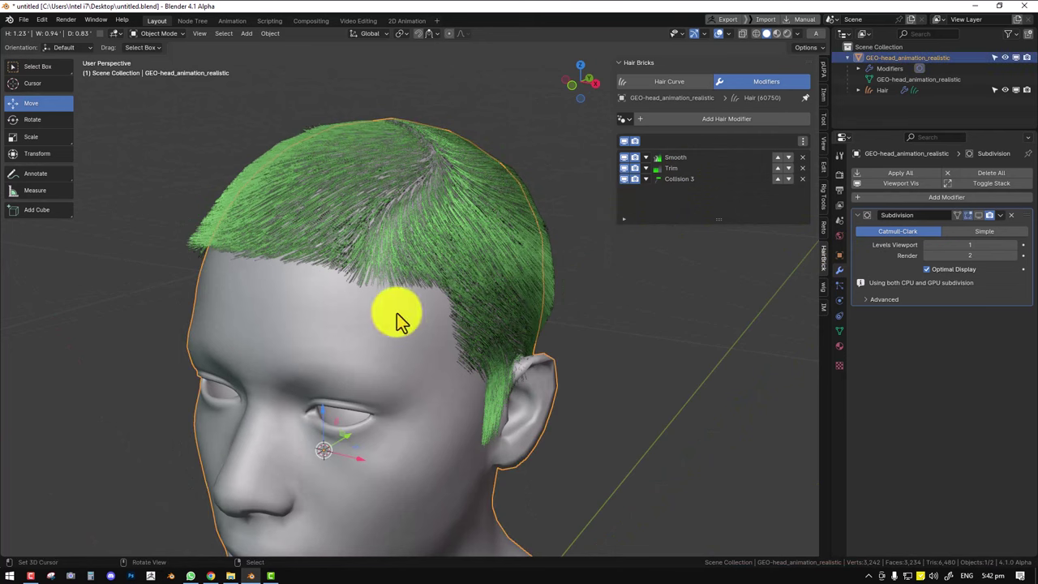
{"action": "left_click", "coordinate": [526, 212]}
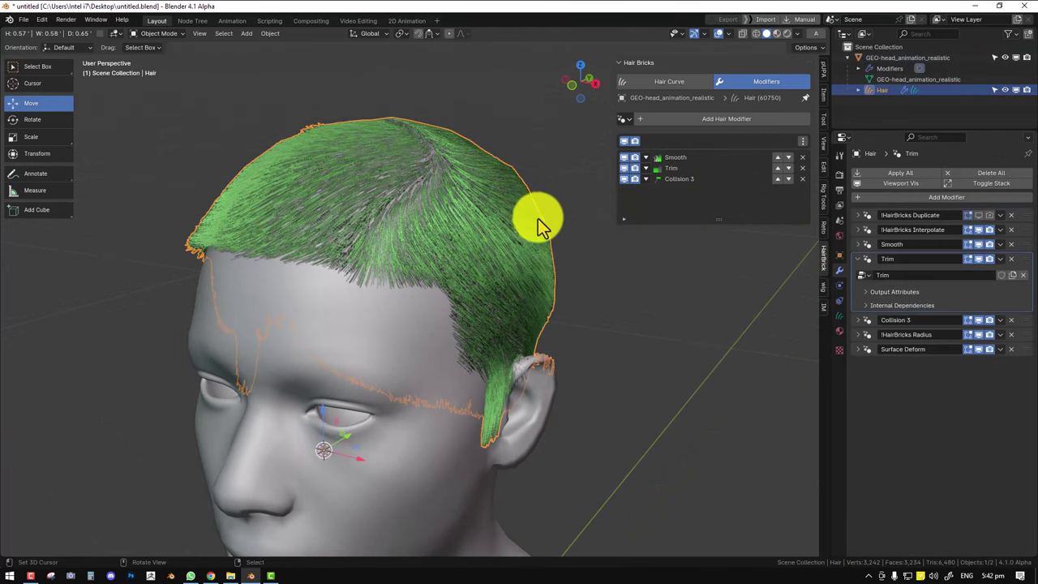
{"action": "left_click_drag", "start_coordinate": [1025, 350], "coordinate": [1001, 216]}
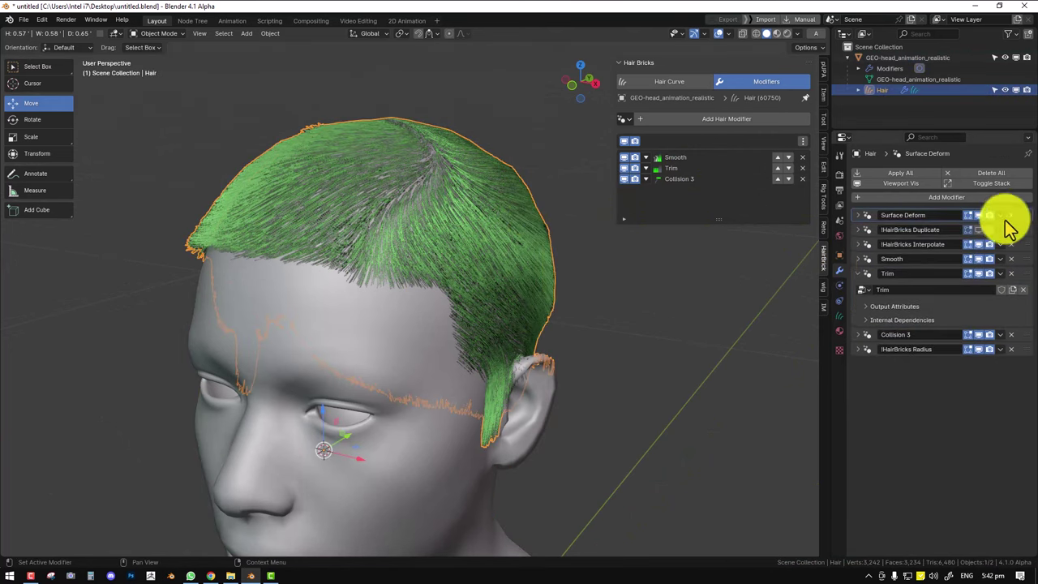
Turn the viewport display of the head's Subdivision modifier back on and select the hair object.
{"action": "left_click", "coordinate": [399, 368]}
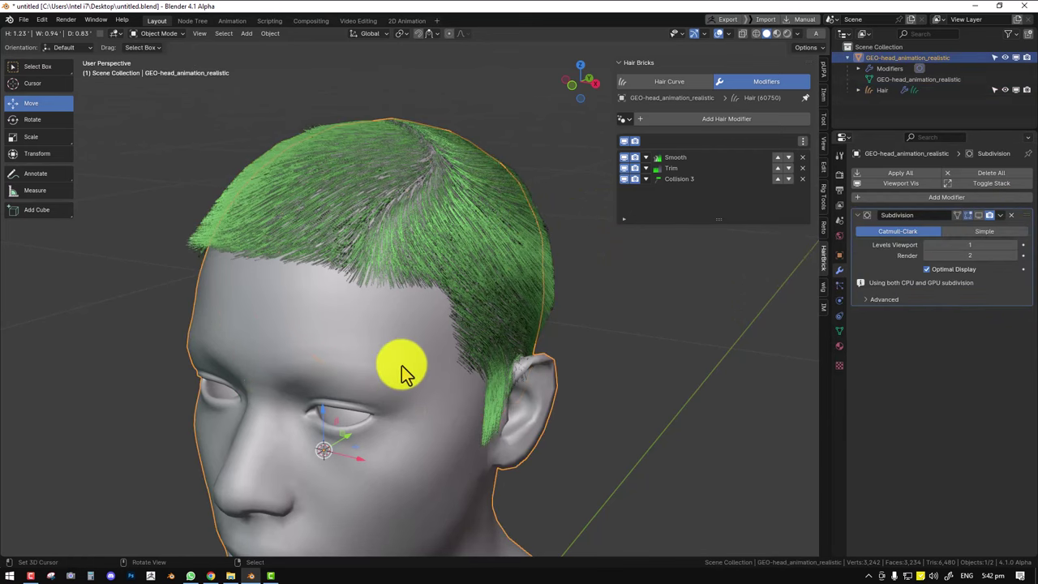
{"action": "middle_click_drag", "start_coordinate": [765, 279], "coordinate": [549, 309]}
{"action": "left_click", "coordinate": [569, 291]}
{"action": "scroll", "coordinate": [572, 317], "scroll_direction": "down", "scroll_amount": 3}
{"action": "scroll", "coordinate": [568, 316], "scroll_direction": "up", "scroll_amount": 2}
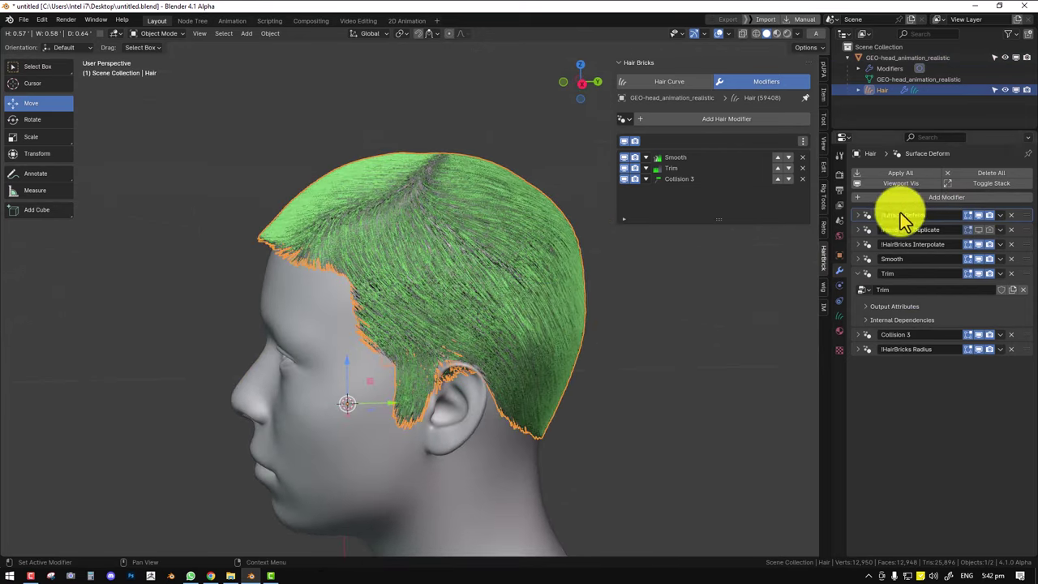
Try a duplicate of the Surface Deform modifier at the end of the hair's modifier stack and remove it.
{"action": "scroll", "coordinate": [430, 301], "scroll_direction": "up", "scroll_amount": 4}
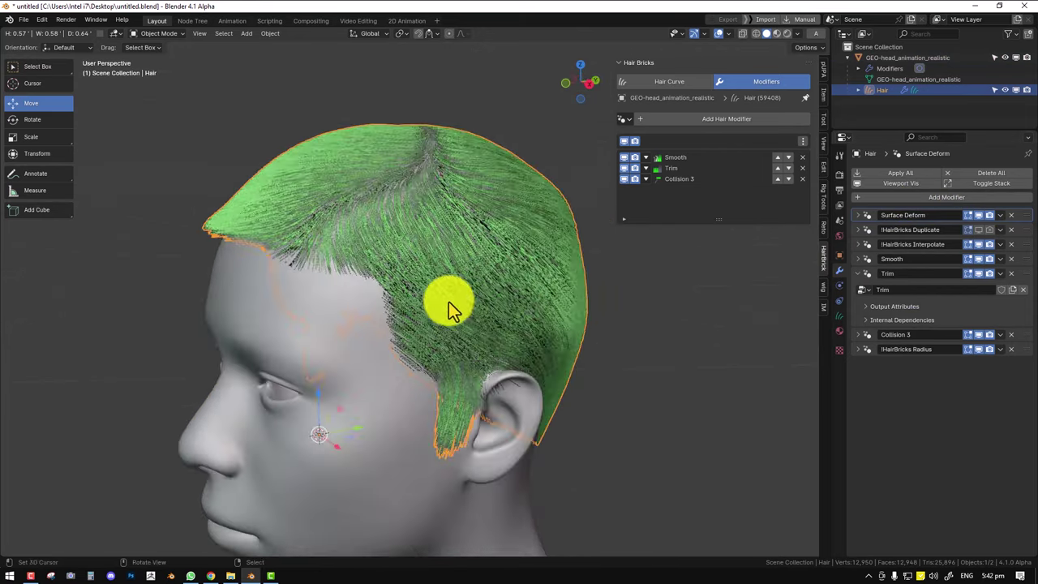
{"action": "middle_click_drag", "start_coordinate": [565, 270], "coordinate": [522, 273]}
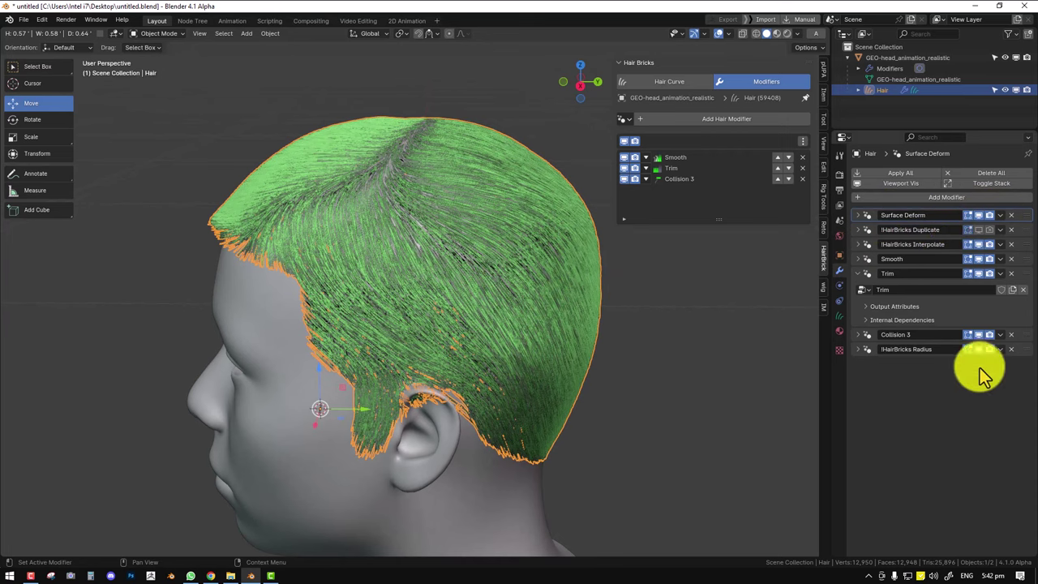
{"action": "scroll", "coordinate": [482, 324], "scroll_direction": "down", "scroll_amount": 2}
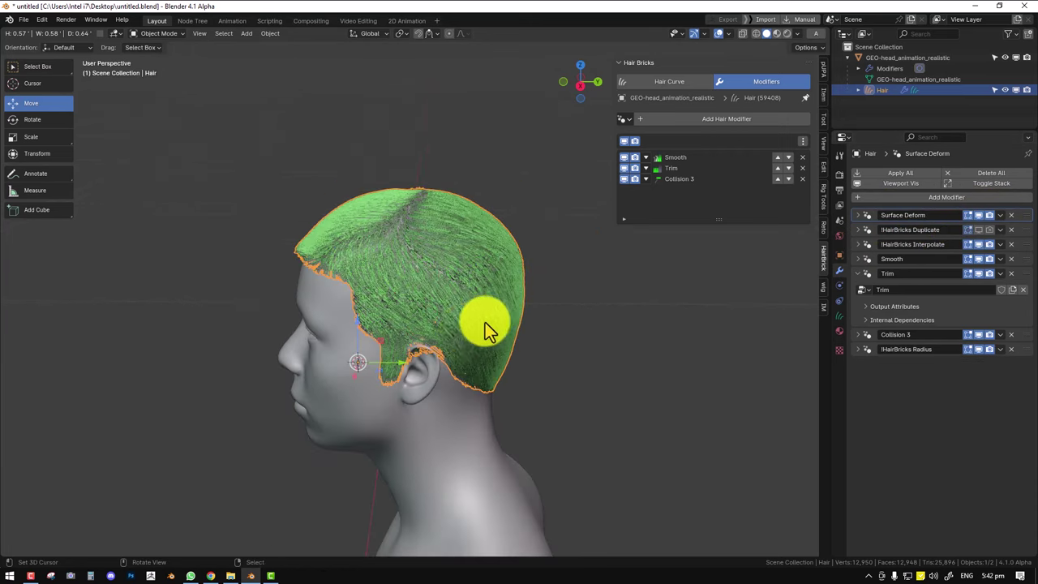
{"action": "middle_click_drag", "start_coordinate": [481, 324], "coordinate": [528, 331]}
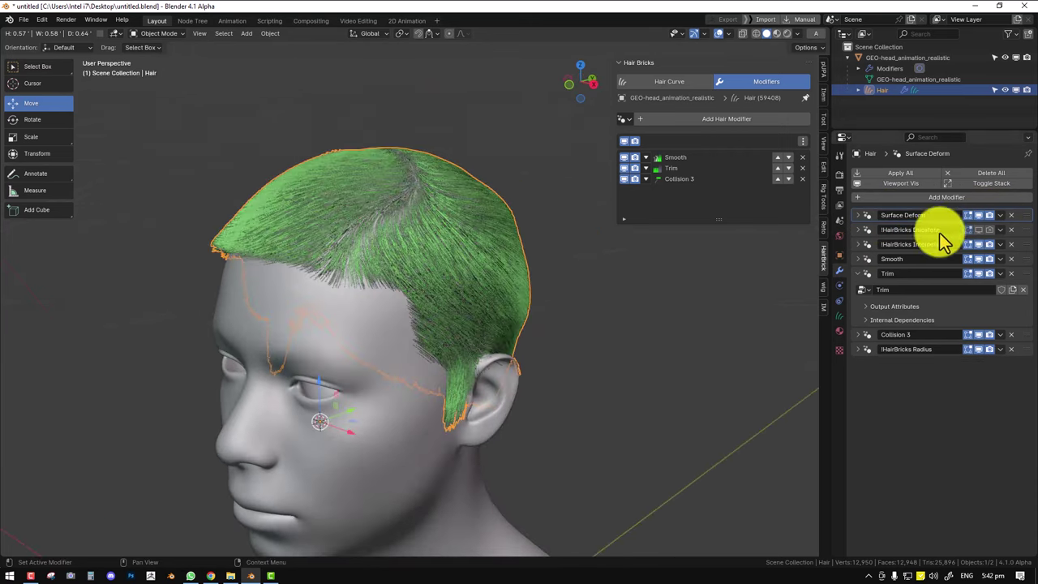
{"action": "left_click", "coordinate": [1000, 216]}
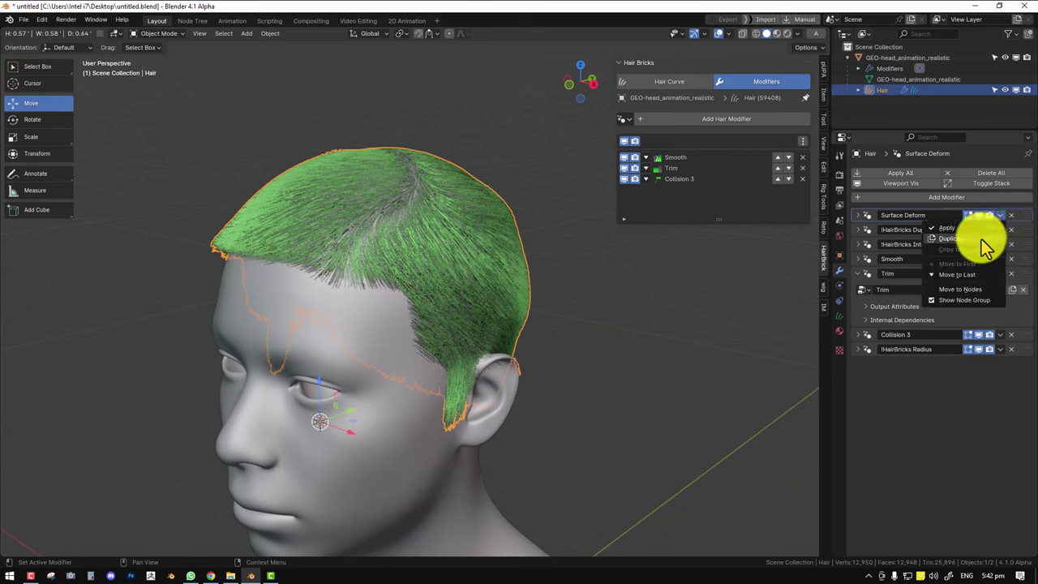
{"action": "left_click", "coordinate": [984, 239]}
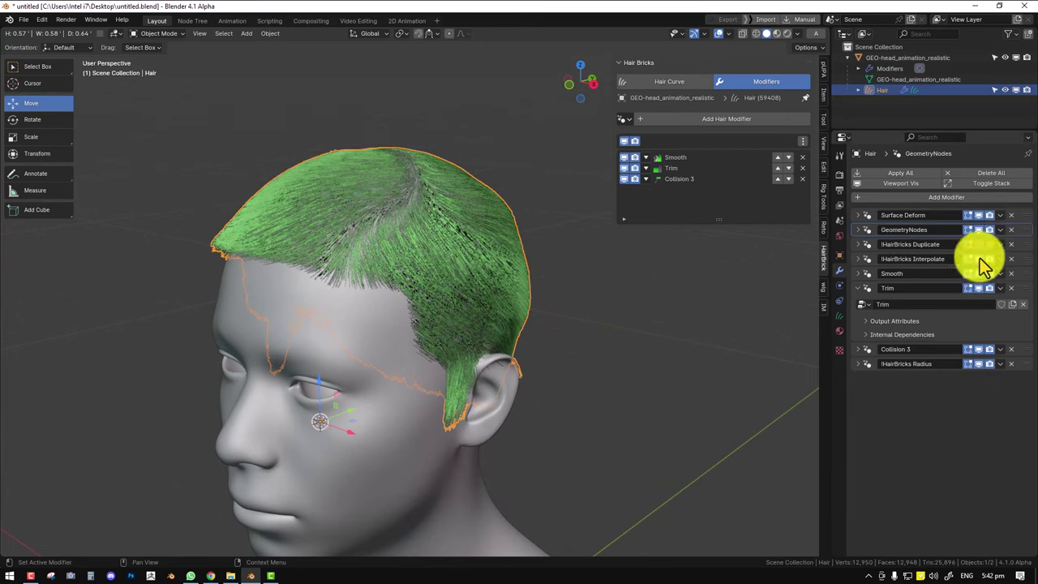
{"action": "left_click", "coordinate": [857, 230]}
{"action": "left_click", "coordinate": [856, 230]}
{"action": "left_click_drag", "start_coordinate": [1025, 230], "coordinate": [1025, 386]}
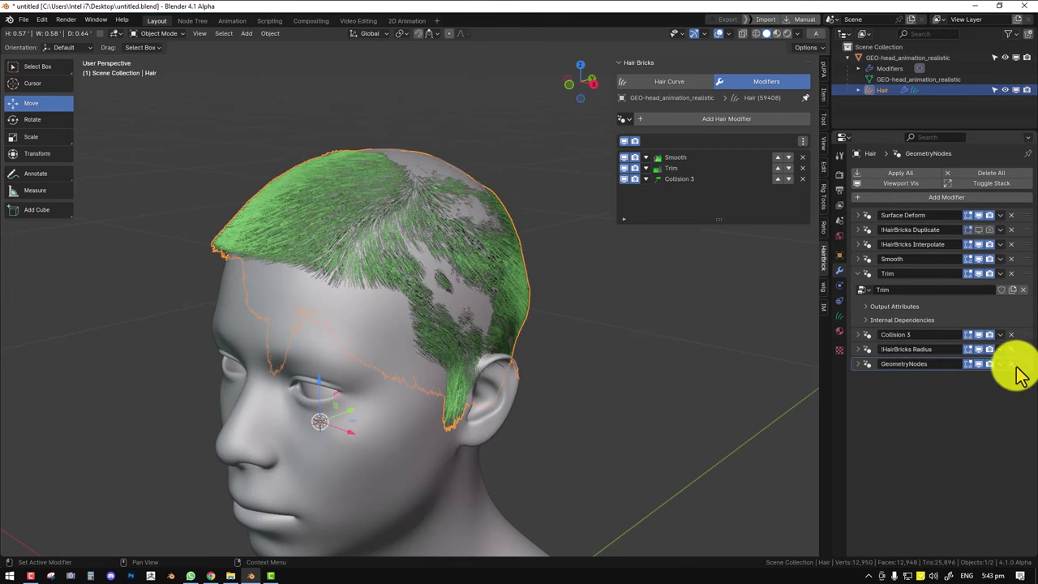
{"action": "left_click", "coordinate": [1012, 363]}
Deselect everything, inspect the hair coverage around the side and back of the head, and check the Collision 3 settings.
{"action": "middle_click_drag", "start_coordinate": [641, 364], "coordinate": [563, 324]}
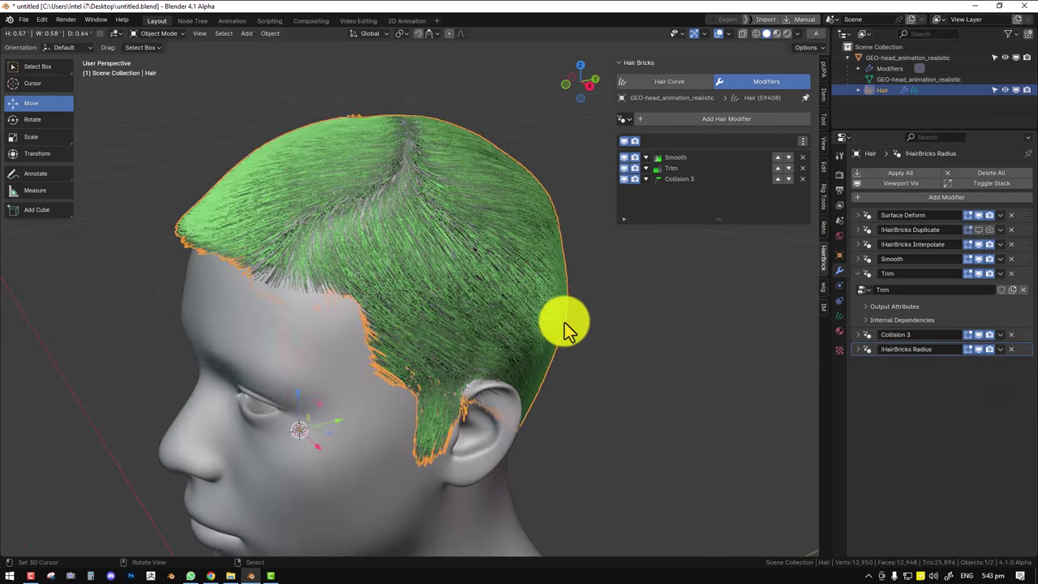
{"action": "left_click", "coordinate": [565, 283]}
{"action": "scroll", "coordinate": [352, 340], "scroll_direction": "down", "scroll_amount": 2}
{"action": "left_click", "coordinate": [348, 339]}
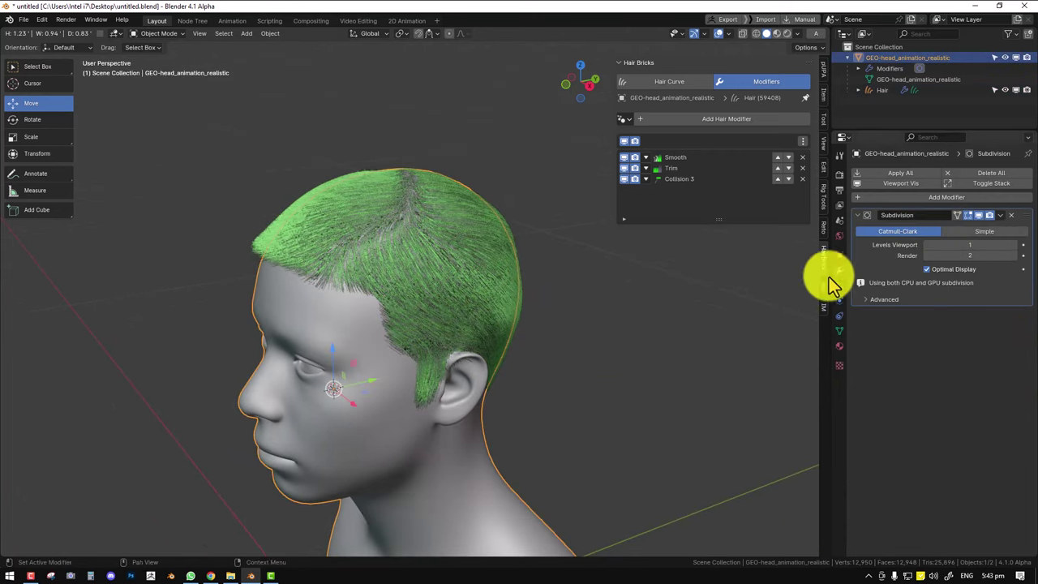
{"action": "middle_click_drag", "start_coordinate": [406, 291], "coordinate": [394, 297]}
{"action": "key", "text": "alt+a"}
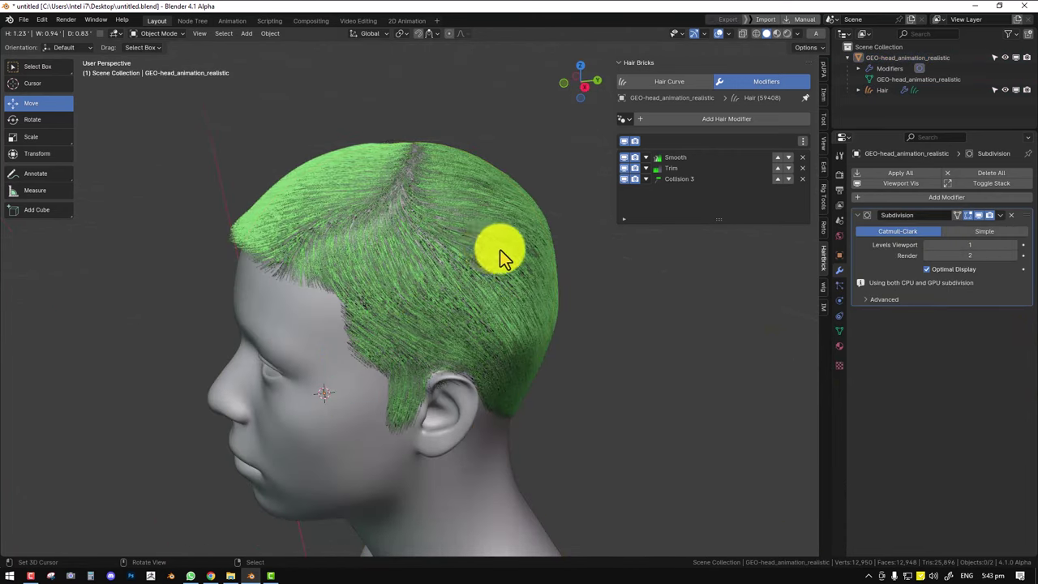
{"action": "middle_click_drag", "start_coordinate": [538, 250], "coordinate": [494, 248]}
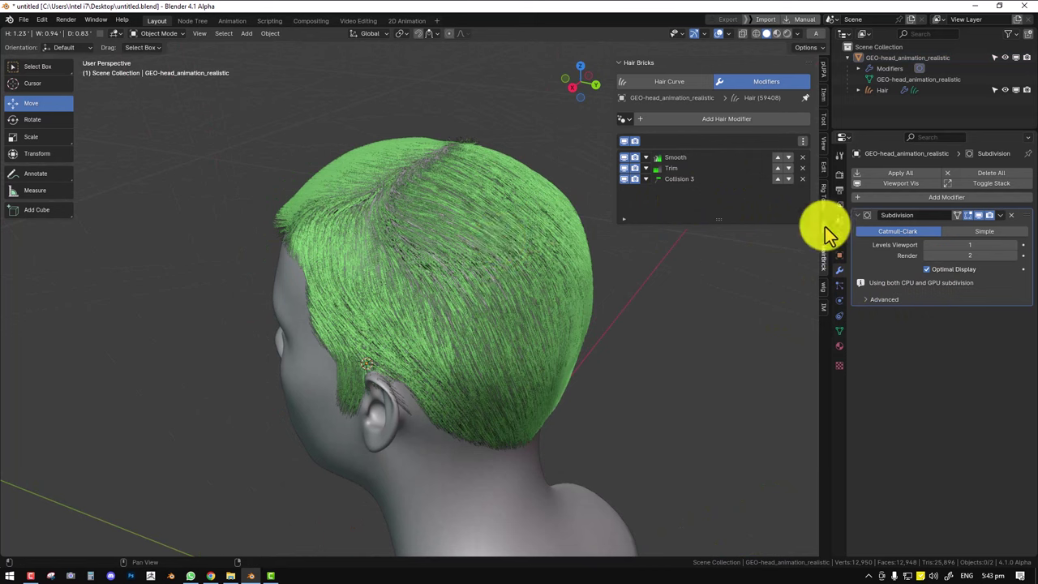
{"action": "left_click", "coordinate": [686, 180]}
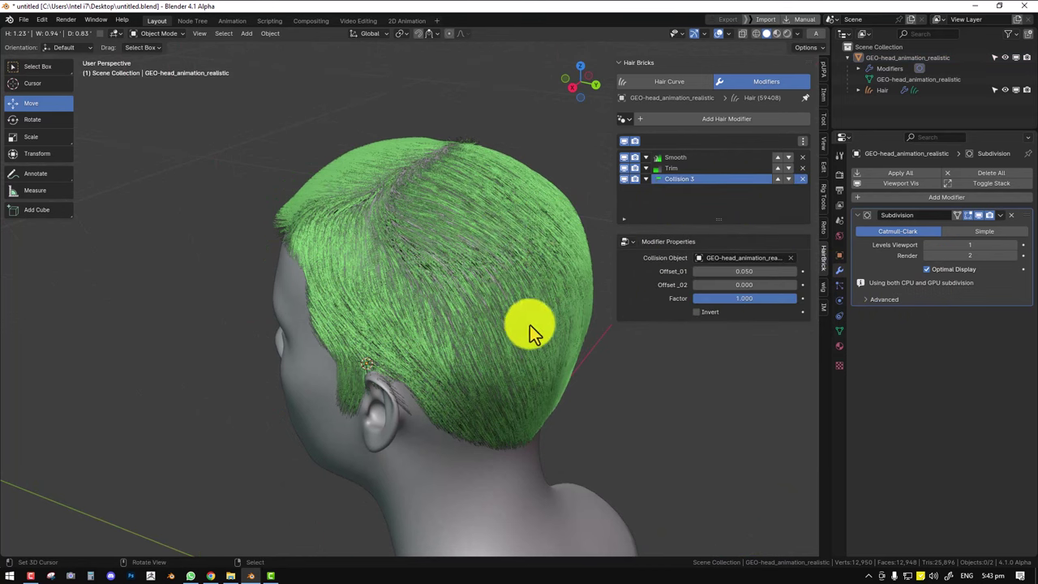
{"action": "middle_click_drag", "start_coordinate": [597, 308], "coordinate": [604, 284]}
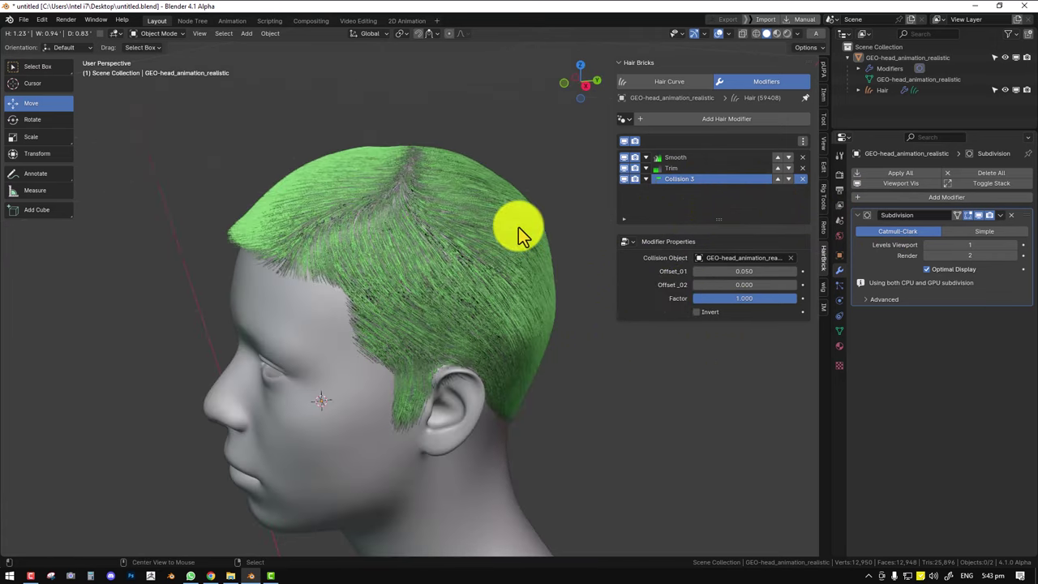
Try a factor of 0.7 on the Trim modifier and settle on 0.5.
{"action": "left_click", "coordinate": [687, 168]}
{"action": "mouse_move", "coordinate": [383, 288]}
{"action": "middle_mouse_down"}
{"action": "mouse_move", "coordinate": [443, 289]}
{"action": "mouse_move", "coordinate": [391, 280]}
{"action": "middle_mouse_up"}
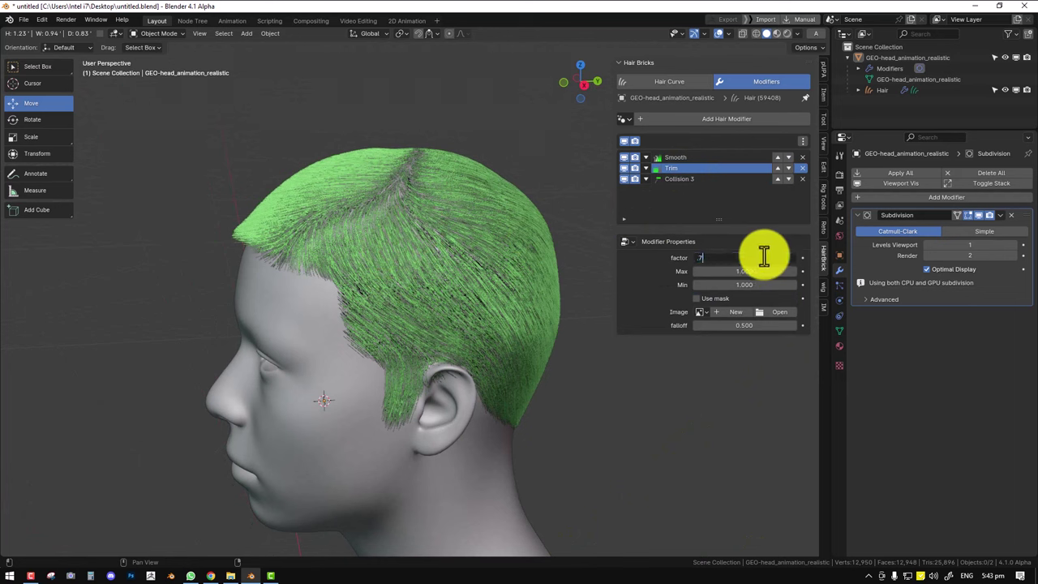
{"action": "key", "text": "Return"}
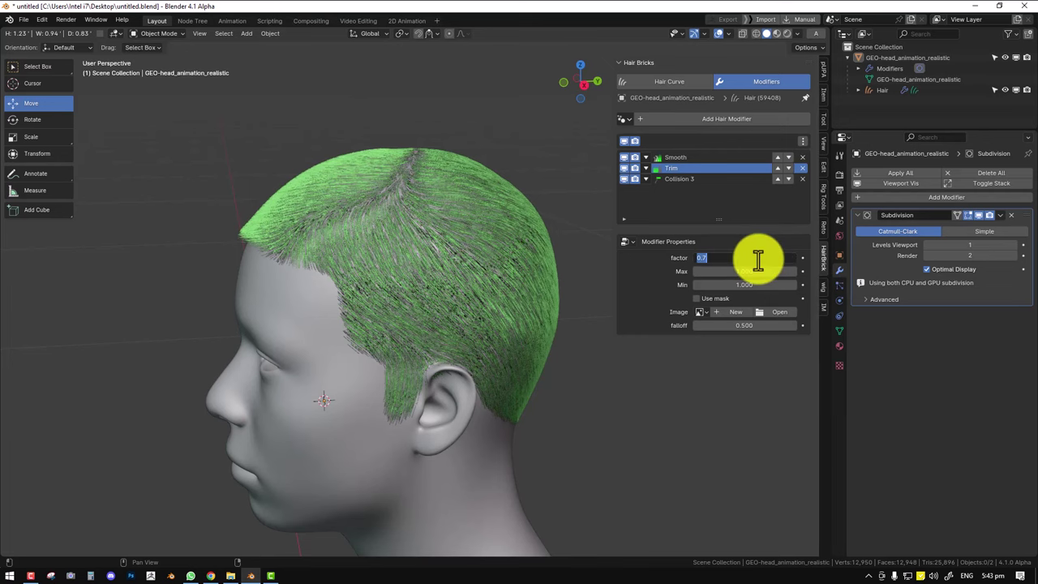
{"action": "key", "text": "Return"}
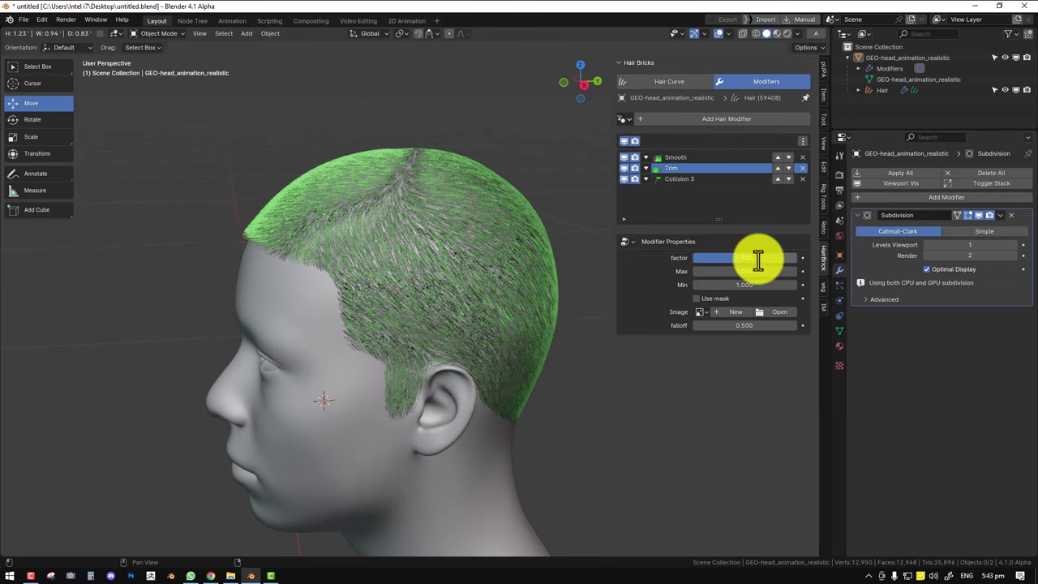
Sketch three curved annotation lines from the temple to the nape in the right side view and erase them.
{"action": "middle_click_drag", "start_coordinate": [394, 285], "coordinate": [530, 275]}
{"action": "scroll", "coordinate": [531, 275], "scroll_direction": "down", "scroll_amount": 2}
{"action": "middle_click_drag", "start_coordinate": [341, 317], "coordinate": [456, 308]}
{"action": "key", "text": "KP_3"}
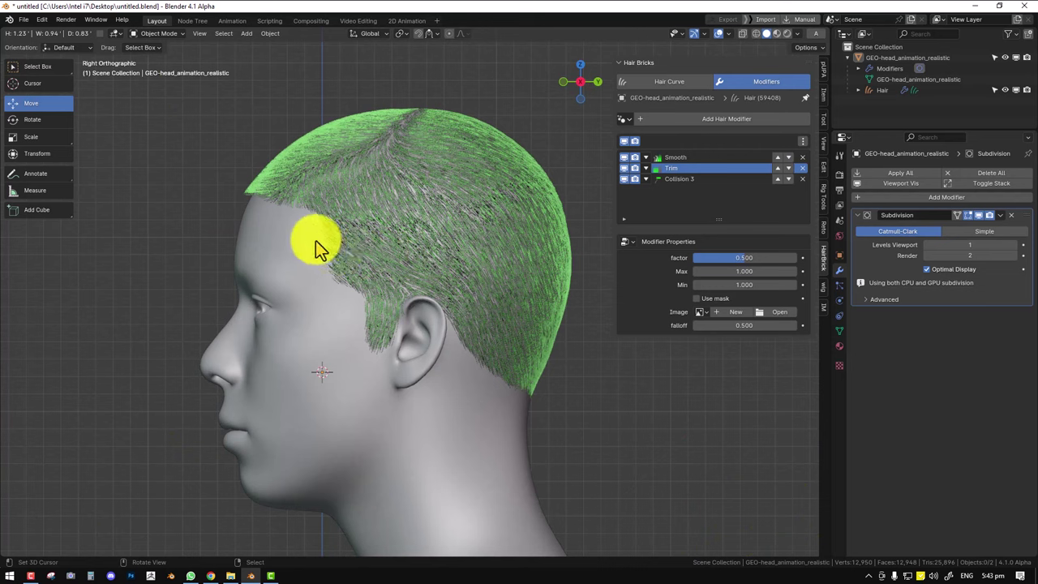
{"action": "mouse_move", "coordinate": [314, 239]}
{"action": "left_mouse_down"}
{"action": "mouse_move", "coordinate": [499, 254]}
{"action": "mouse_move", "coordinate": [593, 428]}
{"action": "left_mouse_up"}
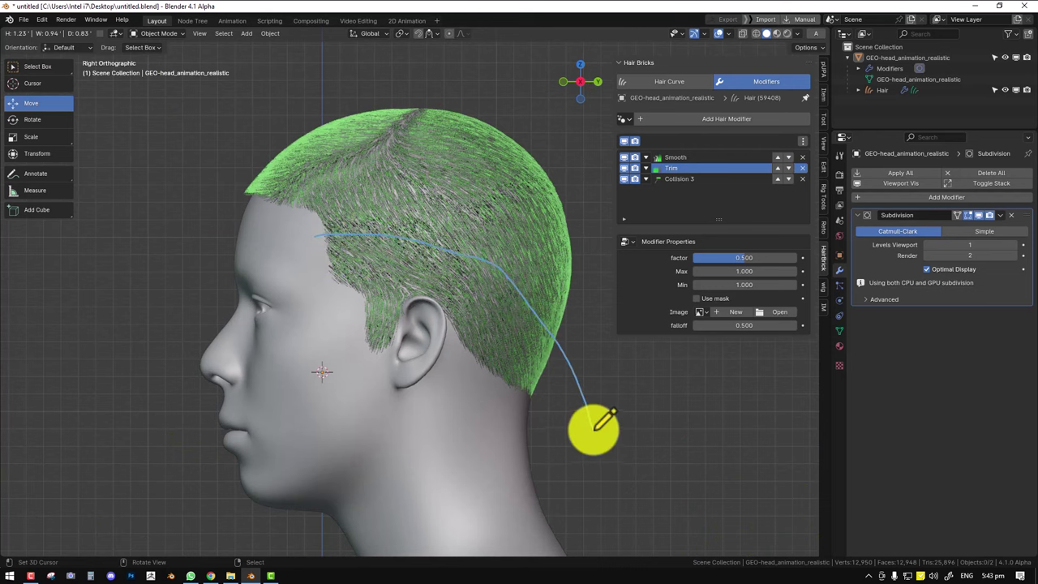
{"action": "mouse_move", "coordinate": [300, 234]}
{"action": "left_mouse_down"}
{"action": "mouse_move", "coordinate": [348, 232]}
{"action": "mouse_move", "coordinate": [482, 267]}
{"action": "mouse_move", "coordinate": [551, 331]}
{"action": "mouse_move", "coordinate": [606, 464]}
{"action": "left_mouse_up"}
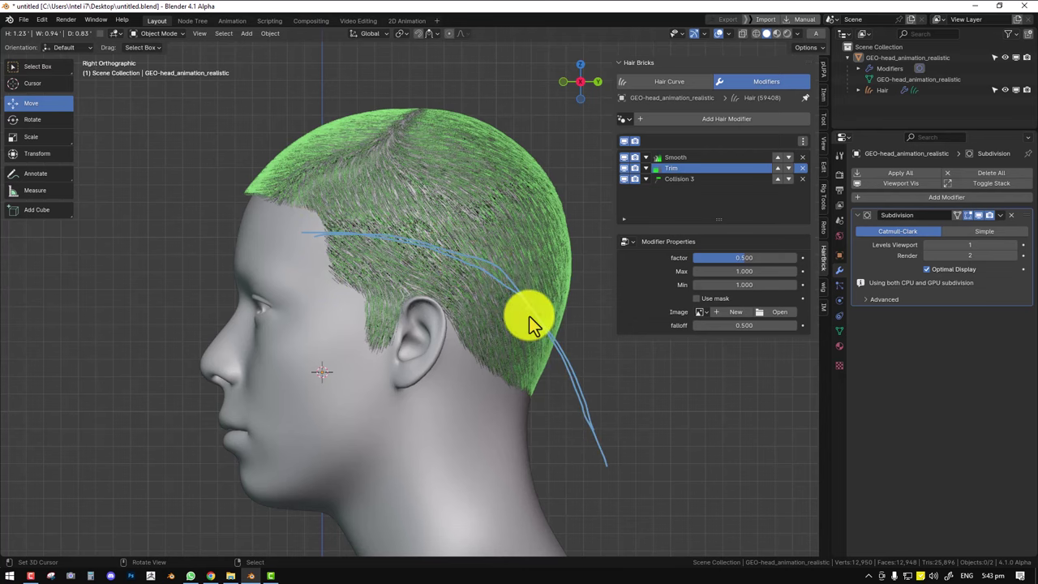
{"action": "mouse_move", "coordinate": [304, 225]}
{"action": "left_mouse_down"}
{"action": "mouse_move", "coordinate": [428, 227]}
{"action": "mouse_move", "coordinate": [622, 395]}
{"action": "mouse_move", "coordinate": [628, 463]}
{"action": "left_mouse_up"}
{"action": "mouse_move", "coordinate": [514, 332]}
{"action": "middle_mouse_down"}
{"action": "mouse_move", "coordinate": [427, 329]}
{"action": "mouse_move", "coordinate": [515, 313]}
{"action": "mouse_move", "coordinate": [597, 359]}
{"action": "middle_mouse_up"}
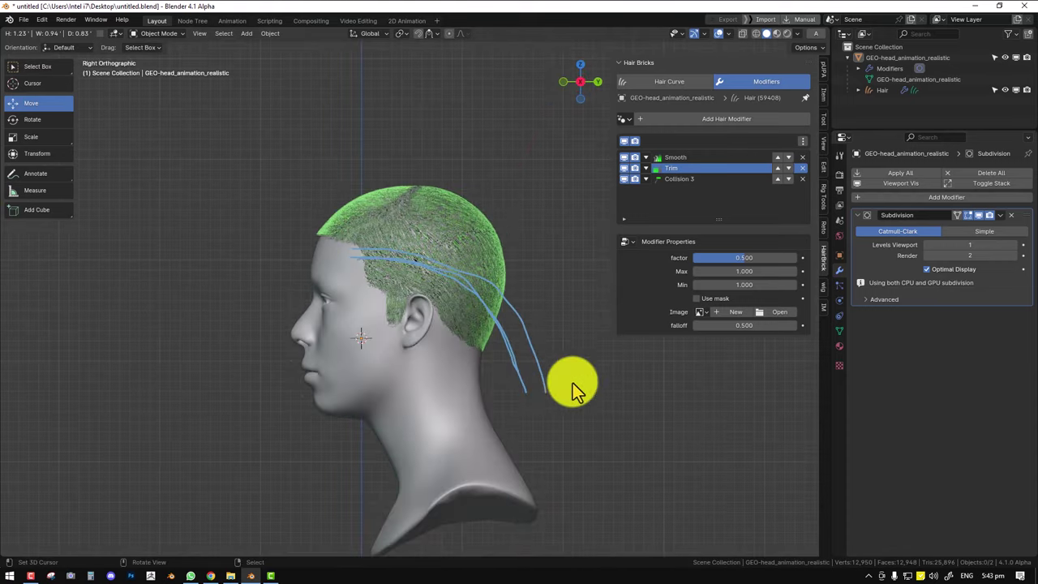
{"action": "mouse_move", "coordinate": [531, 388]}
{"action": "right_mouse_down"}
{"action": "mouse_move", "coordinate": [561, 365]}
{"action": "mouse_move", "coordinate": [452, 296]}
{"action": "mouse_move", "coordinate": [456, 283]}
{"action": "mouse_move", "coordinate": [378, 262]}
{"action": "mouse_move", "coordinate": [445, 270]}
{"action": "right_mouse_up"}
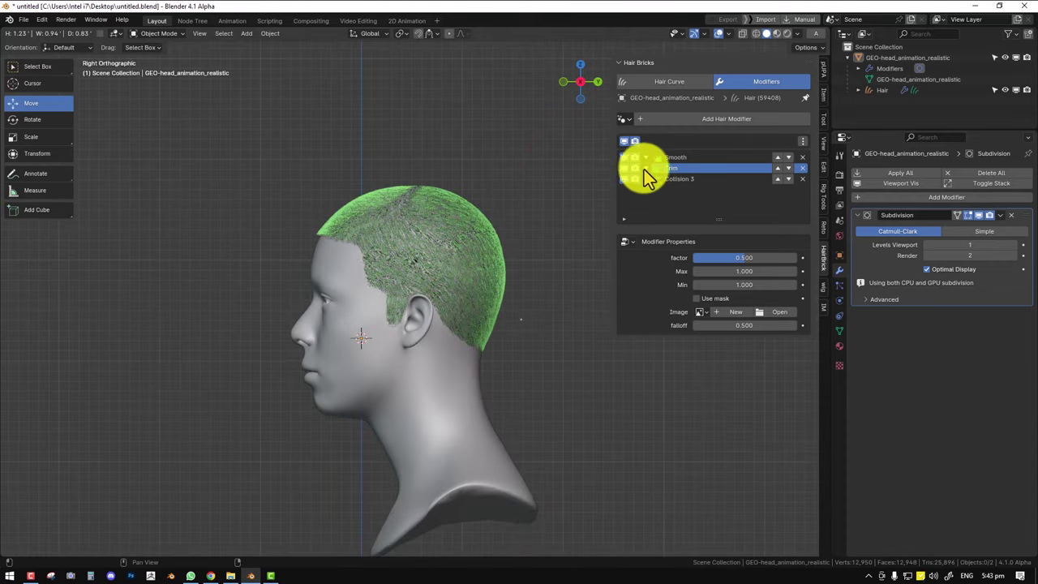
Duplicate the Trim modifier in the Hair Bricks modifier list.
{"action": "left_click", "coordinate": [645, 168]}
{"action": "left_click", "coordinate": [685, 193]}
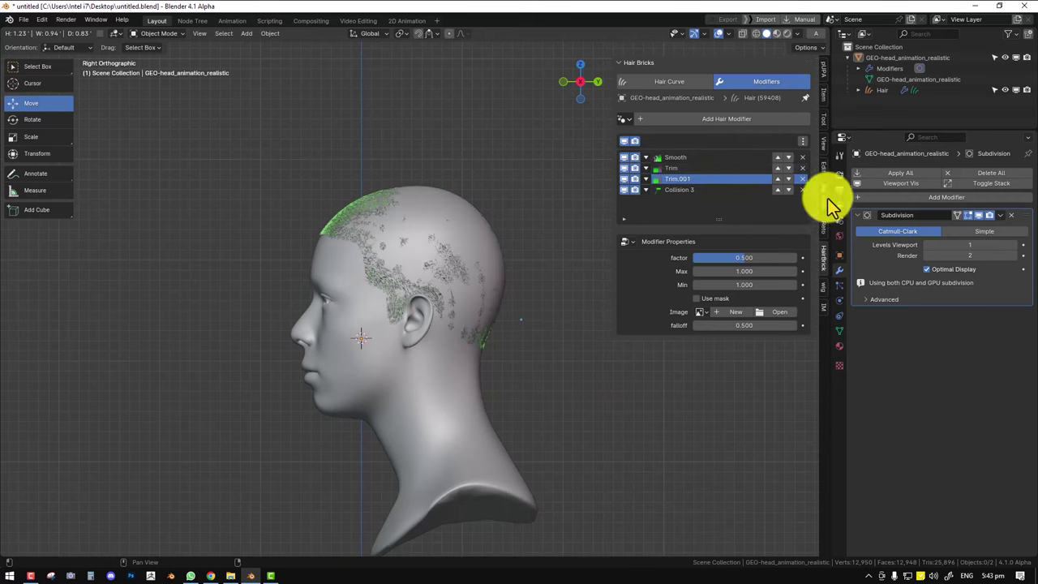
Disable the head's Subdivision in the viewport, and rename the duplicated Trim modifier FADE with a factor of 1 and its mask enabled.
{"action": "left_click", "coordinate": [982, 217]}
{"action": "scroll", "coordinate": [484, 289], "scroll_direction": "up", "scroll_amount": 4}
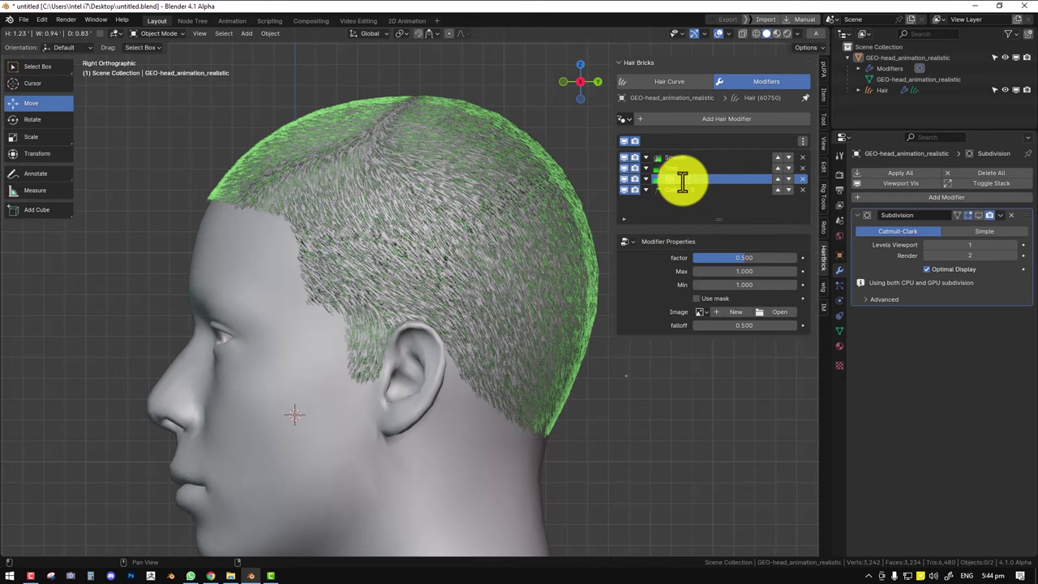
{"action": "left_click", "coordinate": [740, 262]}
{"action": "type", "text": "1"}
{"action": "key", "text": "Return"}
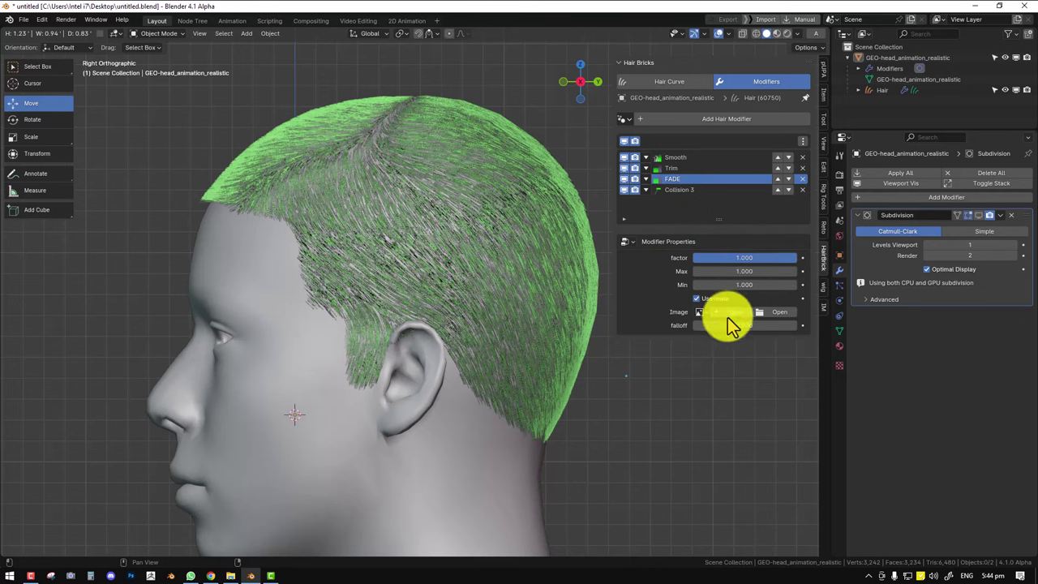
Create a black 2048 px mask image named fADE for the FADE modifier and open it for texture painting.
{"action": "left_click", "coordinate": [746, 311]}
{"action": "left_click", "coordinate": [777, 366]}
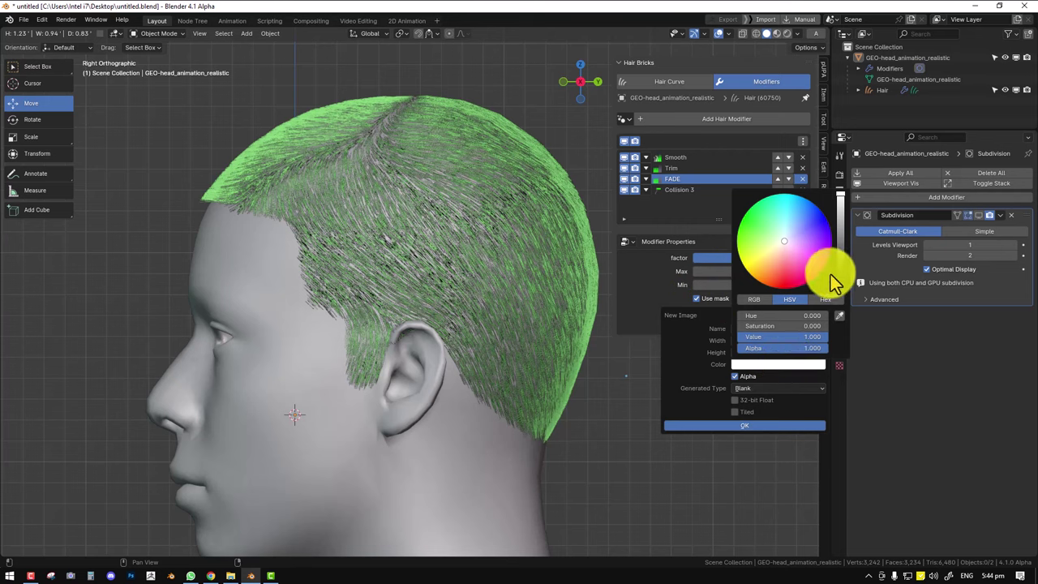
{"action": "left_click", "coordinate": [834, 285]}
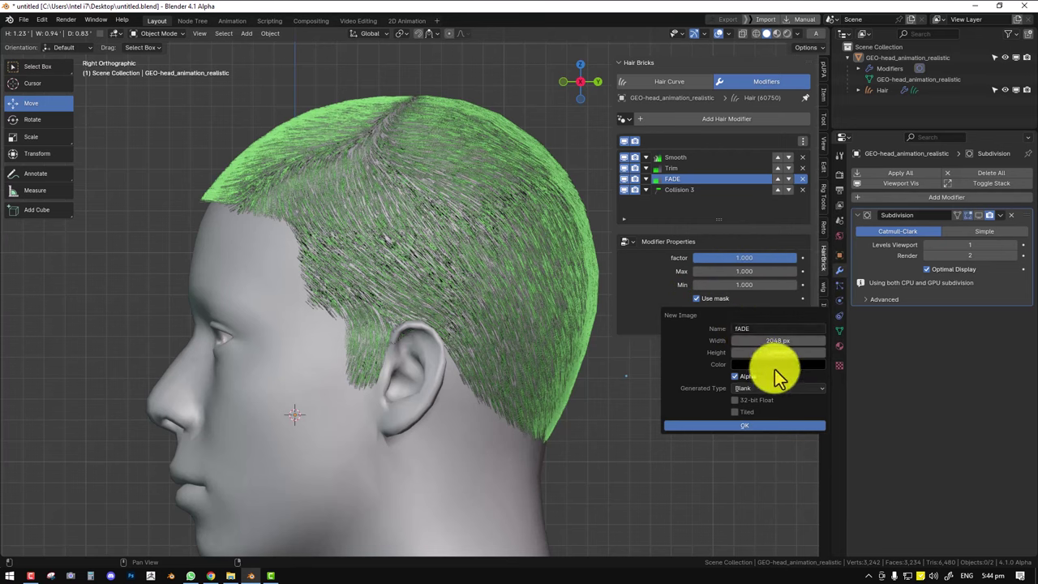
{"action": "left_click", "coordinate": [762, 426]}
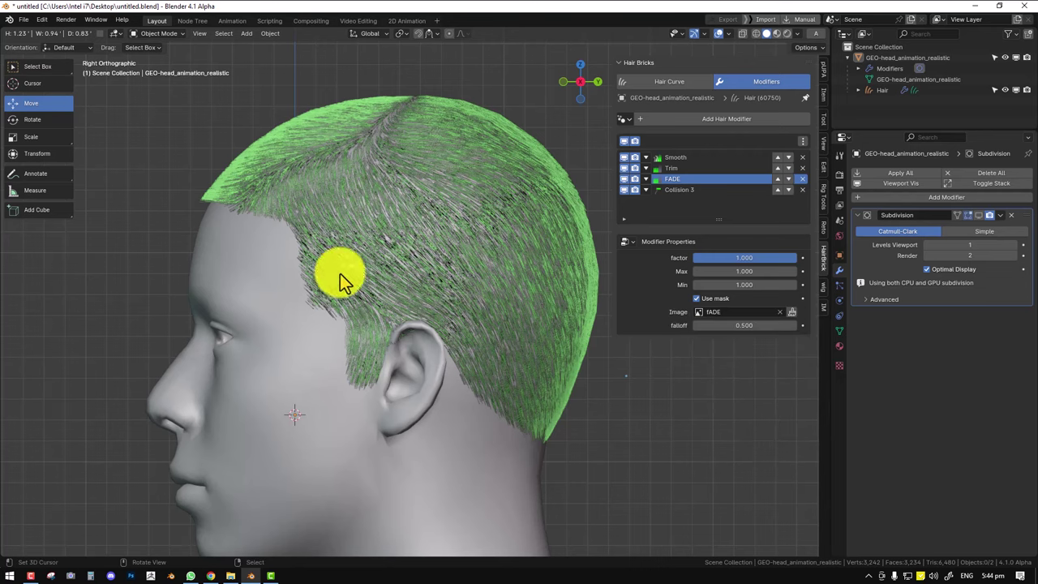
{"action": "scroll", "coordinate": [429, 261], "scroll_direction": "down", "scroll_amount": 1}
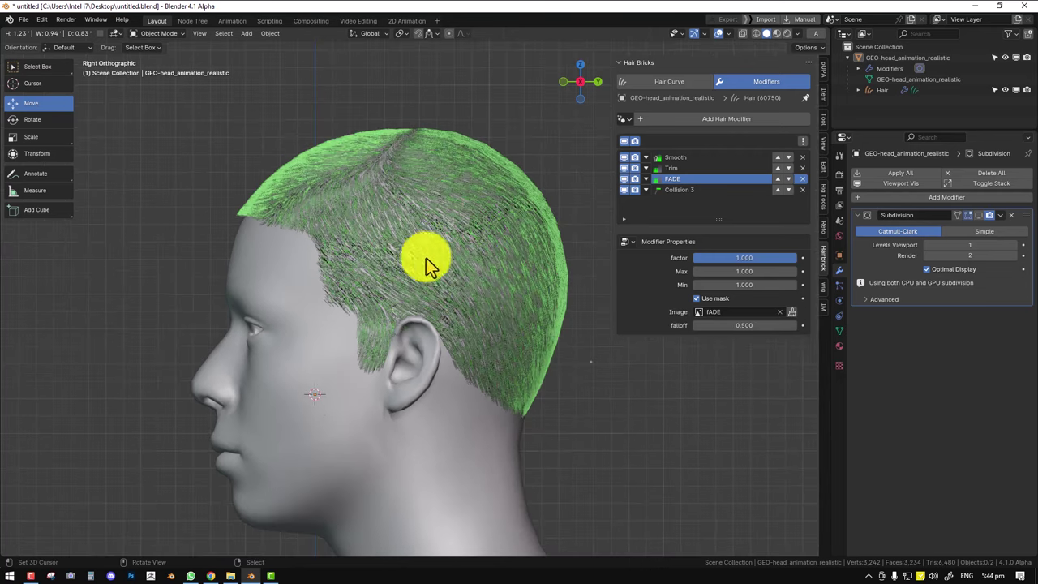
{"action": "left_click", "coordinate": [792, 313]}
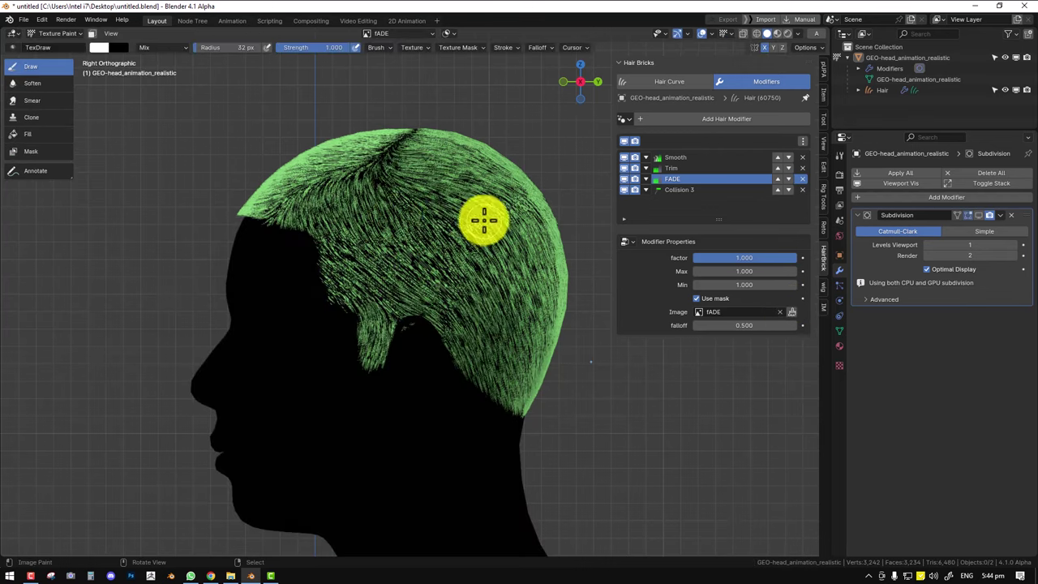
Set the viewport shading's lighting to Studio so the black head shows its form.
{"action": "scroll", "coordinate": [317, 208], "scroll_direction": "down", "scroll_amount": 2}
{"action": "scroll", "coordinate": [487, 144], "scroll_direction": "up", "scroll_amount": 2}
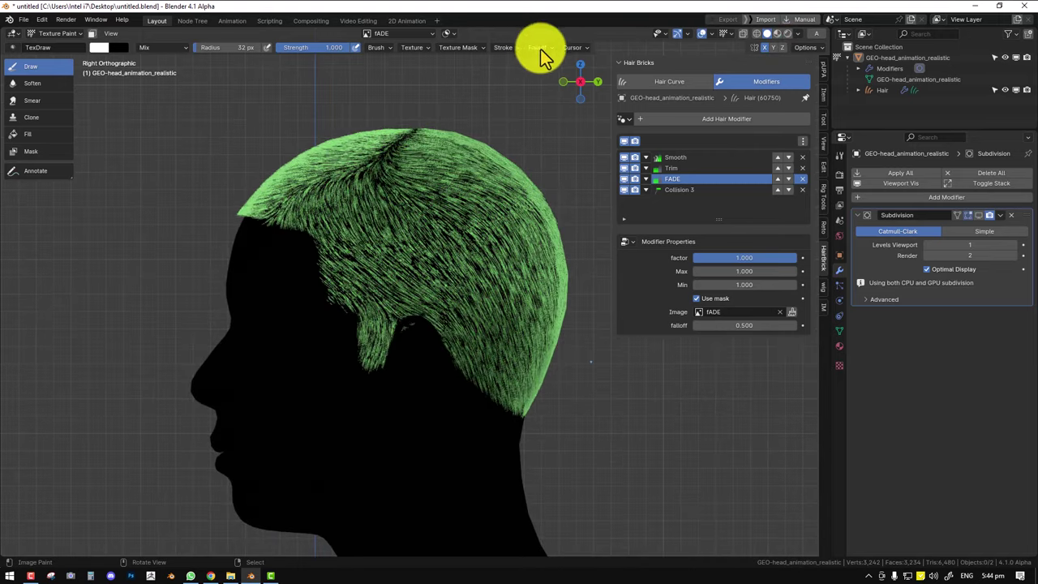
{"action": "left_click", "coordinate": [797, 34]}
{"action": "left_click", "coordinate": [749, 86]}
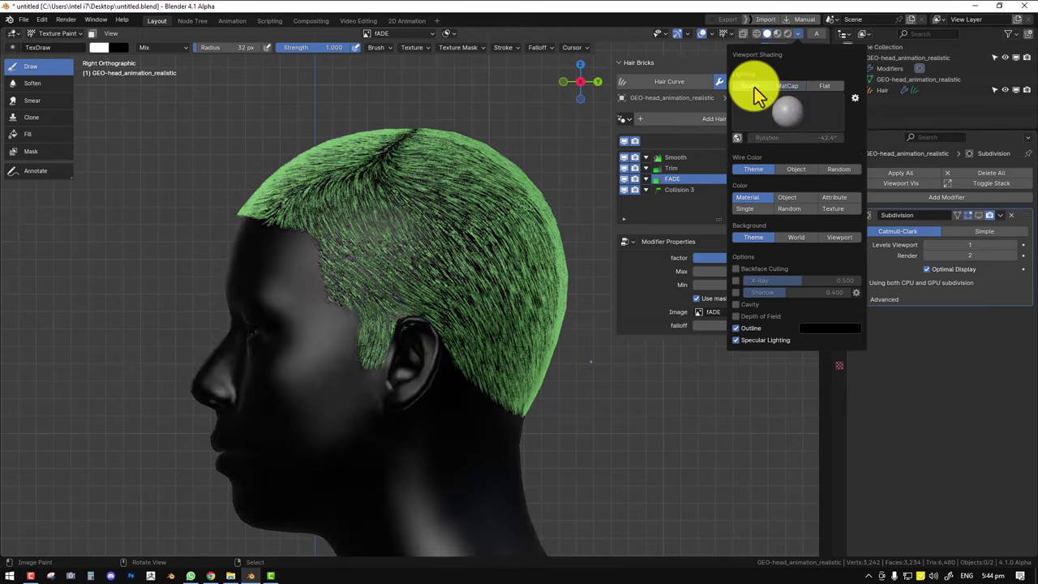
In the right side view, give the paint brush the sharp falloff preset and smooth the points of its curve.
{"action": "mouse_move", "coordinate": [389, 245]}
{"action": "middle_mouse_down"}
{"action": "mouse_move", "coordinate": [479, 246]}
{"action": "mouse_move", "coordinate": [431, 244]}
{"action": "mouse_move", "coordinate": [466, 178]}
{"action": "middle_mouse_up"}
{"action": "key", "text": "KP_3"}
{"action": "left_click", "coordinate": [536, 49]}
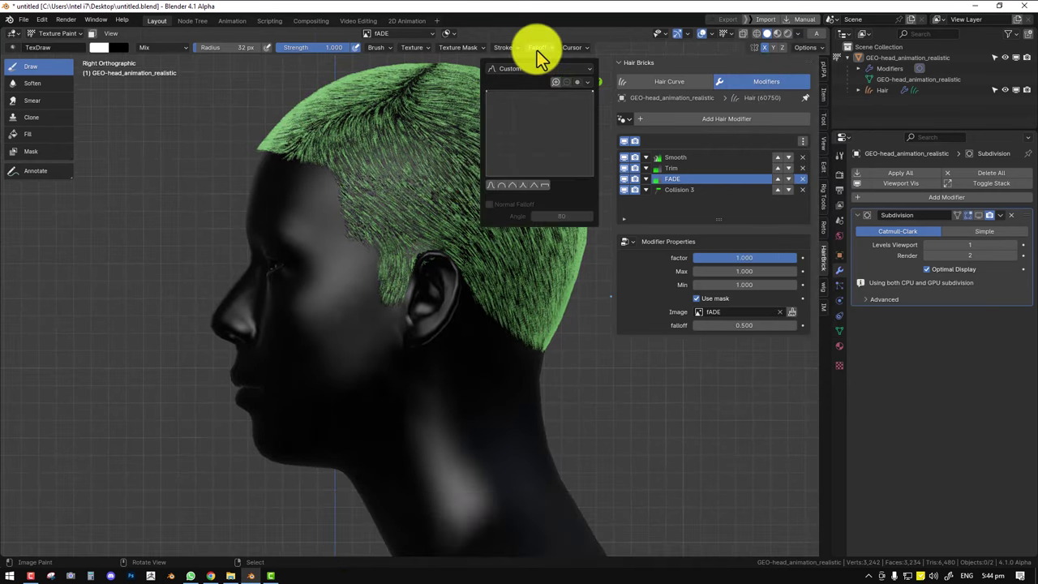
{"action": "left_click", "coordinate": [525, 187]}
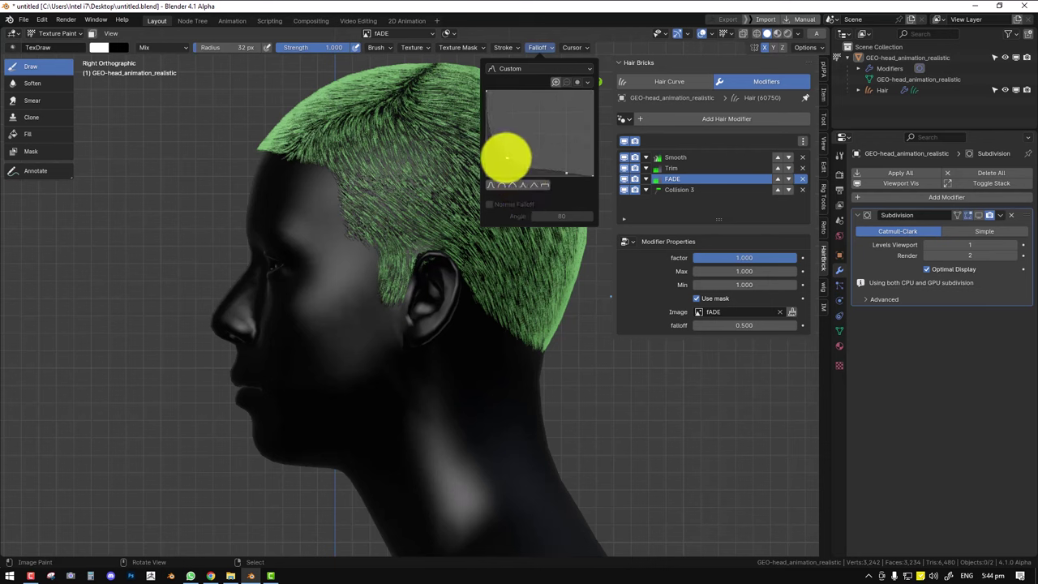
{"action": "left_click", "coordinate": [507, 159]}
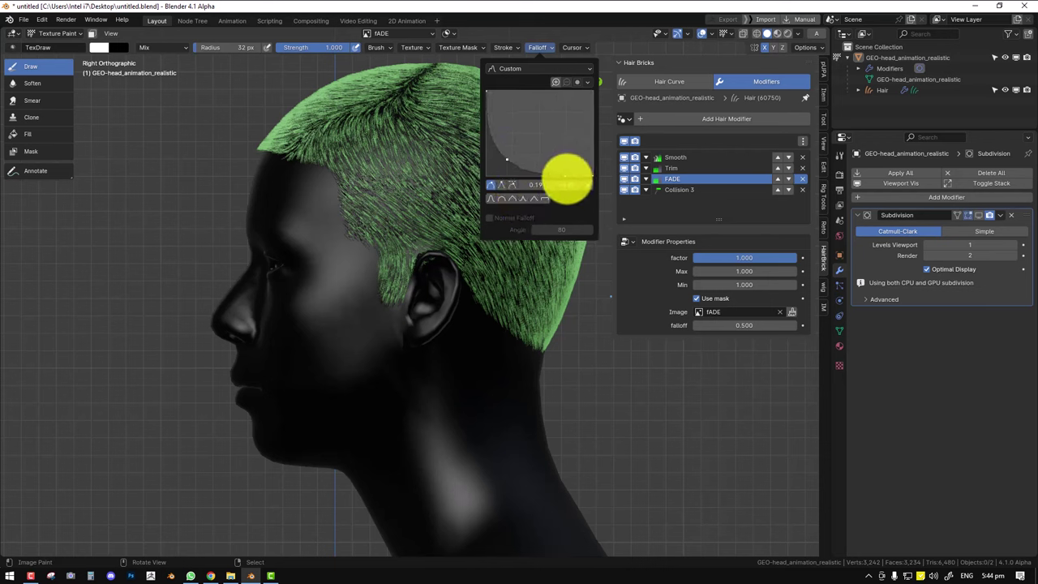
Paint a short white test stroke across the cheek and undo it.
{"action": "left_click_drag", "start_coordinate": [378, 324], "coordinate": [317, 344]}
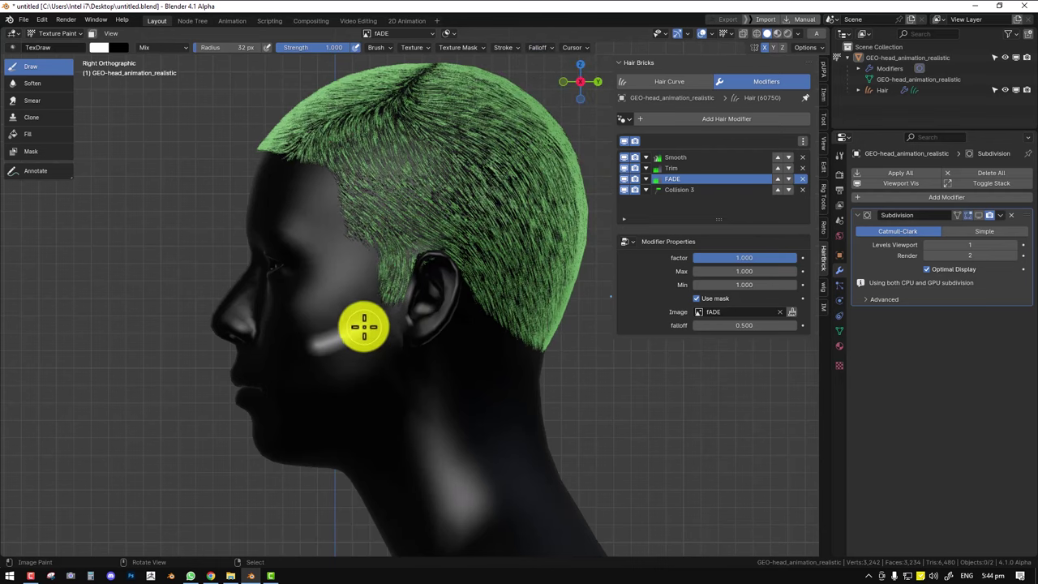
{"action": "middle_click_drag", "start_coordinate": [364, 326], "coordinate": [374, 338], "text": "ctrl"}
{"action": "key", "text": "ctrl+z"}
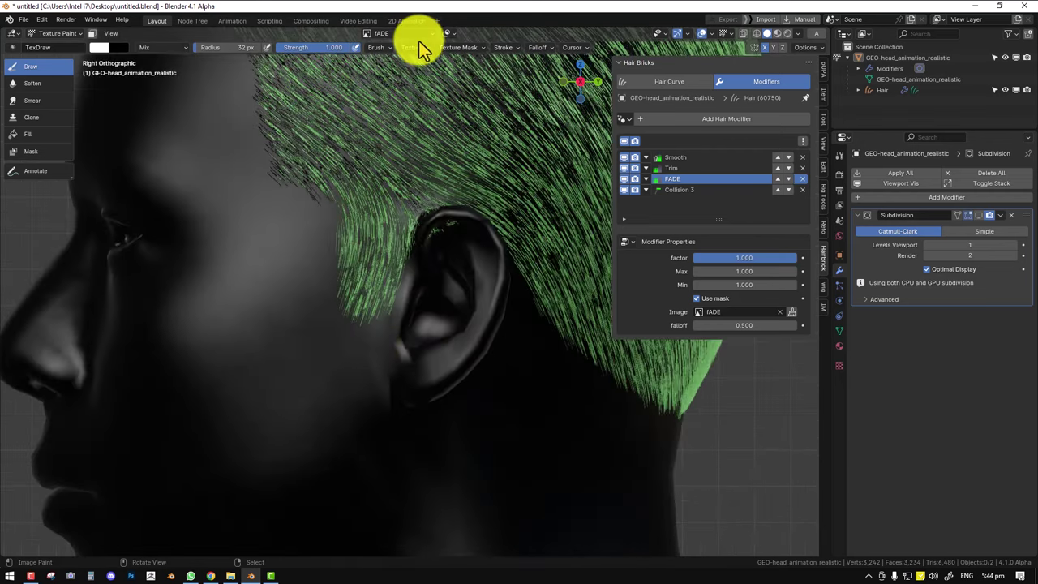
Check the brush's available stroke methods and leave the method on Space.
{"action": "left_click", "coordinate": [503, 49]}
{"action": "left_click", "coordinate": [517, 70]}
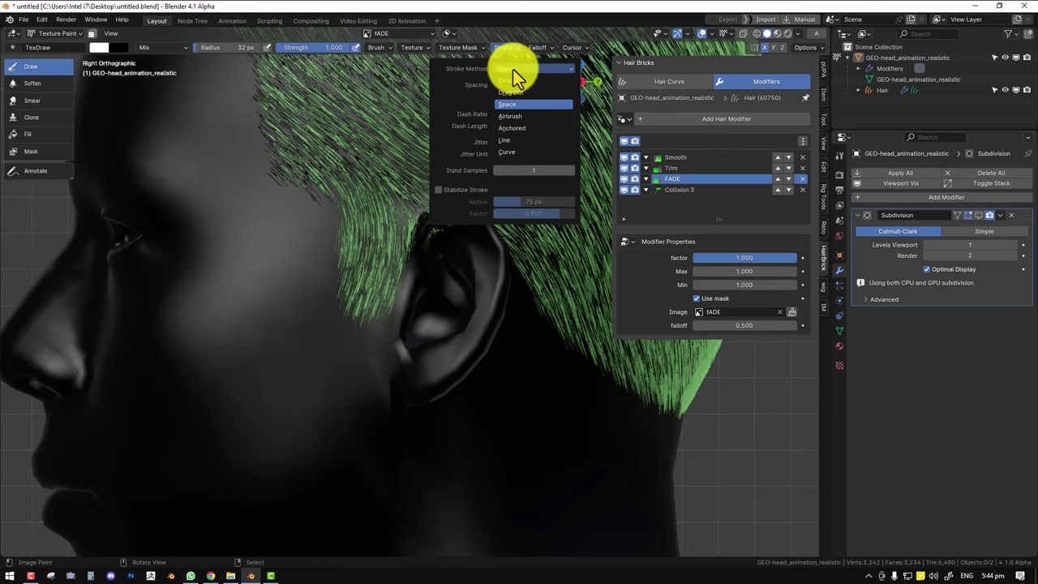
{"action": "left_click", "coordinate": [513, 71]}
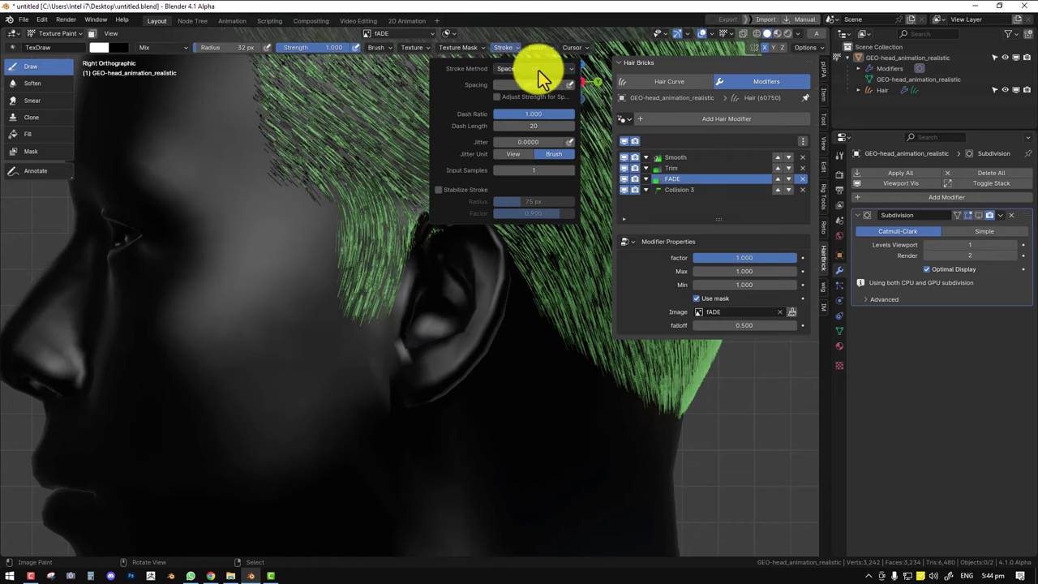
Enlarge the brush radius to 145 px and turn off the Occlude painting option.
{"action": "scroll", "coordinate": [417, 370], "scroll_direction": "down", "scroll_amount": 4}
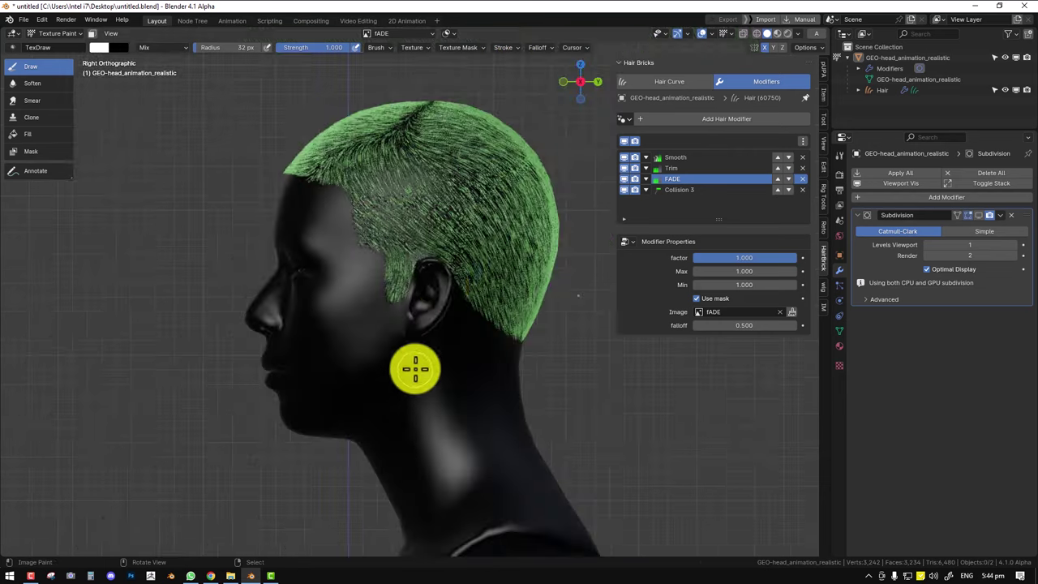
{"action": "key", "text": "f"}
{"action": "left_click", "coordinate": [496, 293]}
{"action": "key", "text": "q"}
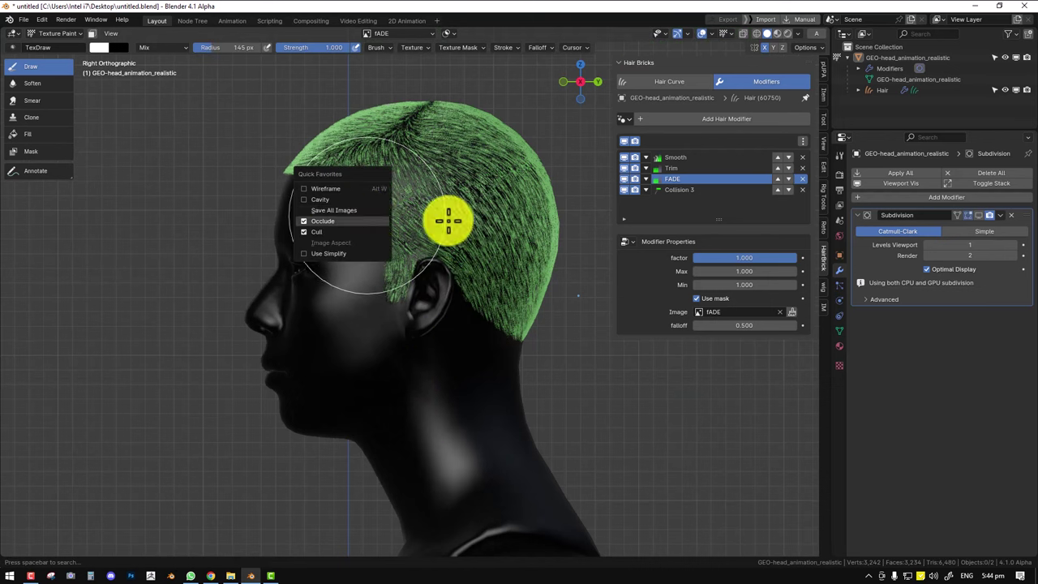
{"action": "key", "text": "q"}
{"action": "left_click", "coordinate": [309, 230]}
{"action": "key", "text": "q"}
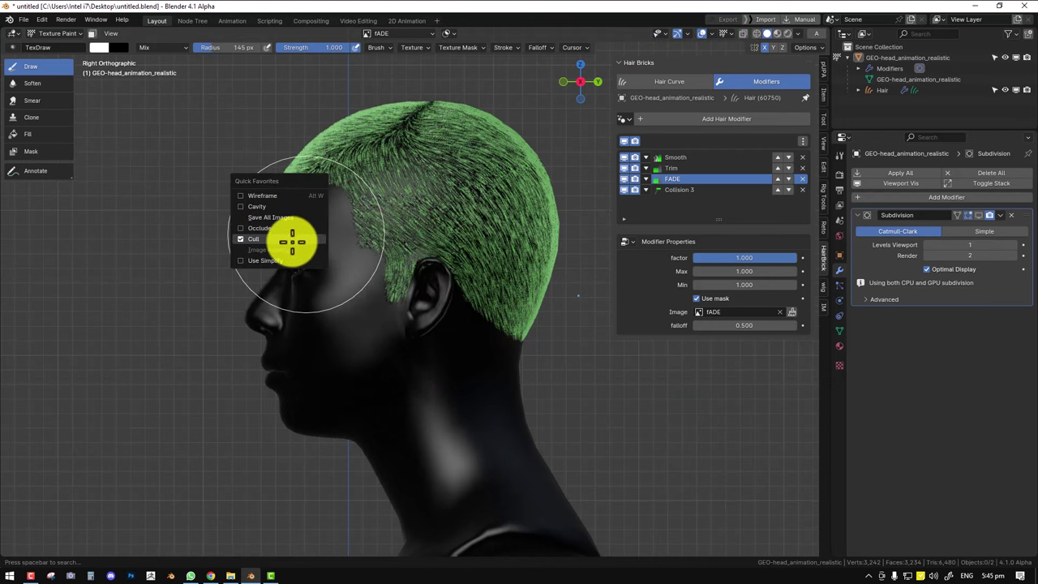
{"action": "key", "text": "Escape"}
{"action": "key", "text": "q"}
{"action": "key", "text": "Escape"}
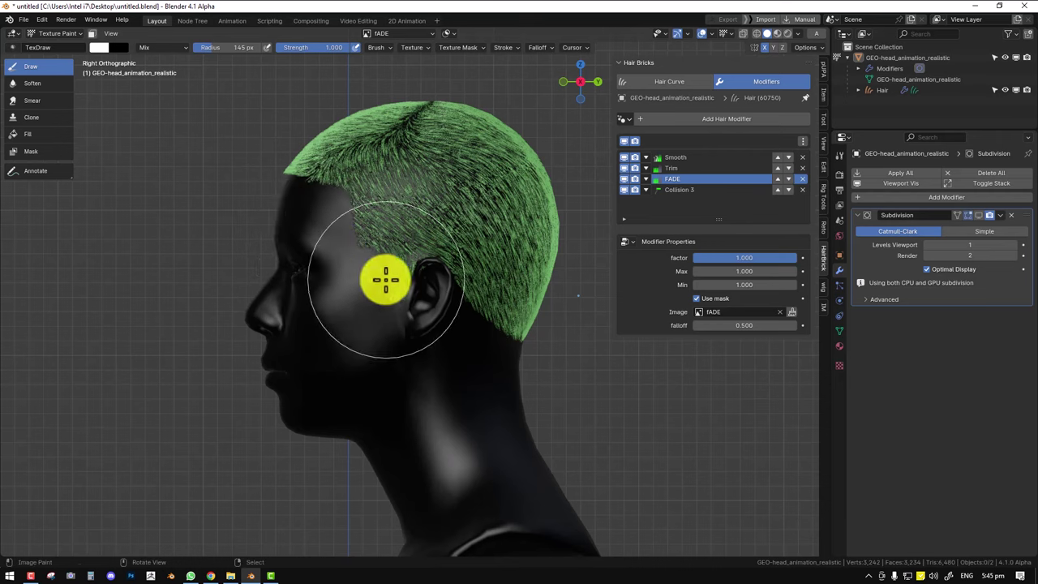
Reduce the brush radius to 30 px and check the painting symmetry from the front of the face.
{"action": "mouse_move", "coordinate": [382, 261]}
{"action": "middle_mouse_down"}
{"action": "mouse_move", "coordinate": [364, 286]}
{"action": "mouse_move", "coordinate": [412, 308]}
{"action": "mouse_move", "coordinate": [510, 306]}
{"action": "mouse_move", "coordinate": [333, 283]}
{"action": "mouse_move", "coordinate": [577, 197]}
{"action": "middle_mouse_up"}
{"action": "key", "text": "f"}
{"action": "left_click", "coordinate": [336, 300]}
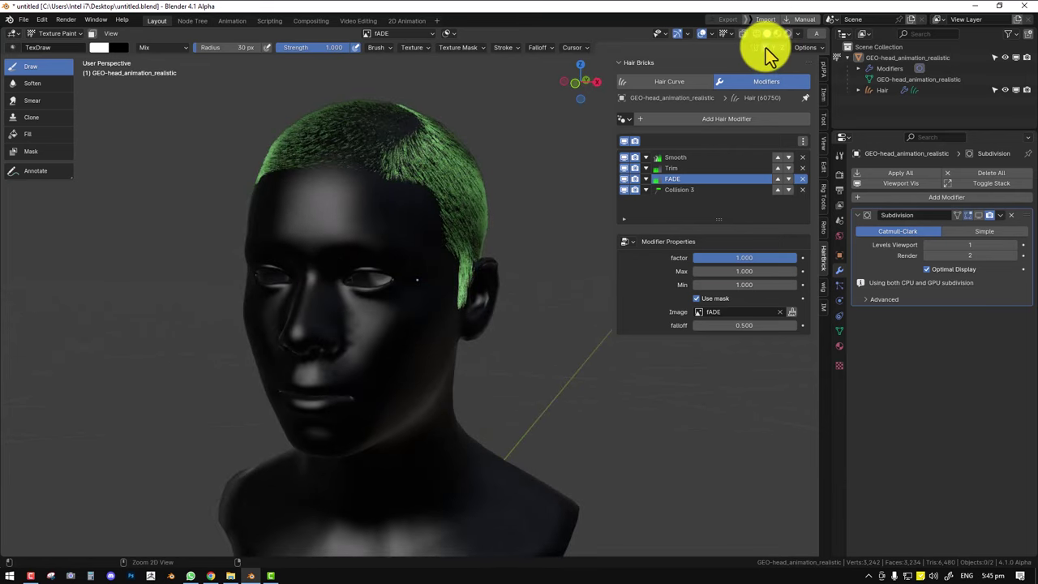
{"action": "middle_click_drag", "start_coordinate": [526, 248], "coordinate": [487, 291]}
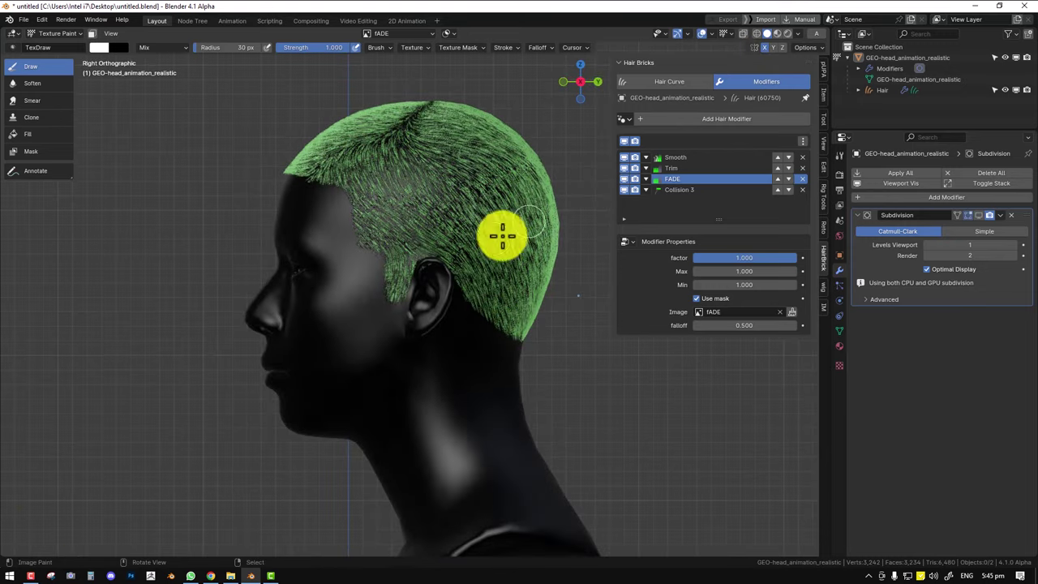
Paint a white fade mask across the lower side of the head from face to nape, using brush radii of 129 and 182 px.
{"action": "key", "text": "f"}
{"action": "left_click", "coordinate": [451, 302]}
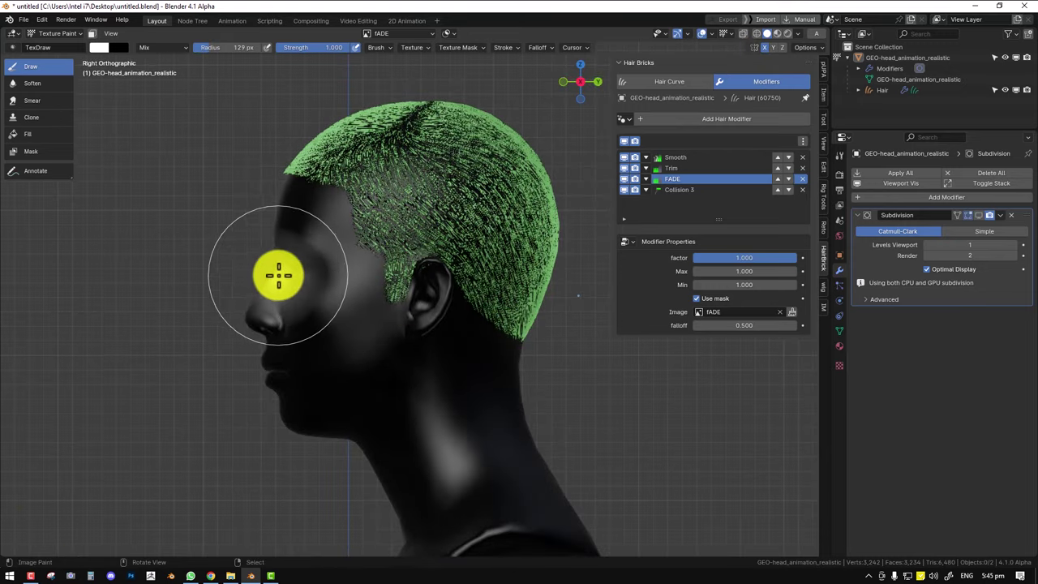
{"action": "mouse_move", "coordinate": [278, 276]}
{"action": "left_mouse_down"}
{"action": "mouse_move", "coordinate": [339, 258]}
{"action": "mouse_move", "coordinate": [478, 271]}
{"action": "mouse_move", "coordinate": [543, 308]}
{"action": "mouse_move", "coordinate": [575, 355]}
{"action": "mouse_move", "coordinate": [440, 294]}
{"action": "mouse_move", "coordinate": [309, 310]}
{"action": "left_mouse_up"}
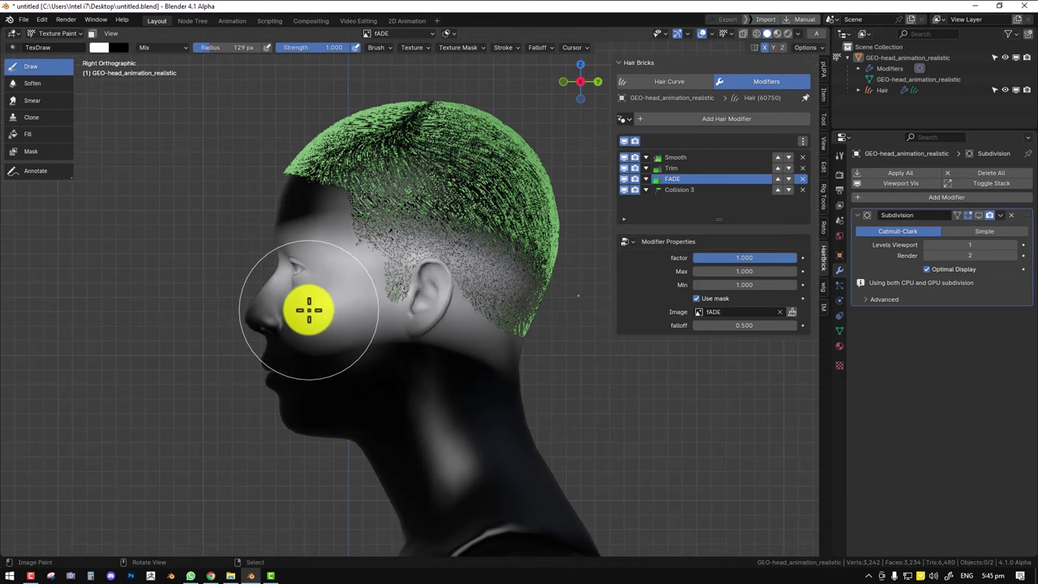
{"action": "key", "text": "f"}
{"action": "left_click", "coordinate": [520, 333]}
{"action": "mouse_move", "coordinate": [456, 319]}
{"action": "left_mouse_down"}
{"action": "mouse_move", "coordinate": [315, 275]}
{"action": "mouse_move", "coordinate": [445, 271]}
{"action": "mouse_move", "coordinate": [542, 306]}
{"action": "mouse_move", "coordinate": [575, 350]}
{"action": "mouse_move", "coordinate": [526, 322]}
{"action": "mouse_move", "coordinate": [391, 281]}
{"action": "mouse_move", "coordinate": [303, 294]}
{"action": "mouse_move", "coordinate": [514, 300]}
{"action": "mouse_move", "coordinate": [576, 348]}
{"action": "left_mouse_up"}
{"action": "mouse_move", "coordinate": [577, 348]}
{"action": "middle_mouse_down"}
{"action": "mouse_move", "coordinate": [432, 346]}
{"action": "mouse_move", "coordinate": [492, 297]}
{"action": "middle_mouse_up"}
Return the head to Object Mode and view the faded hair around the ear up close.
{"action": "key", "text": "ctrl+Tab"}
{"action": "key", "text": "ctrl+Tab"}
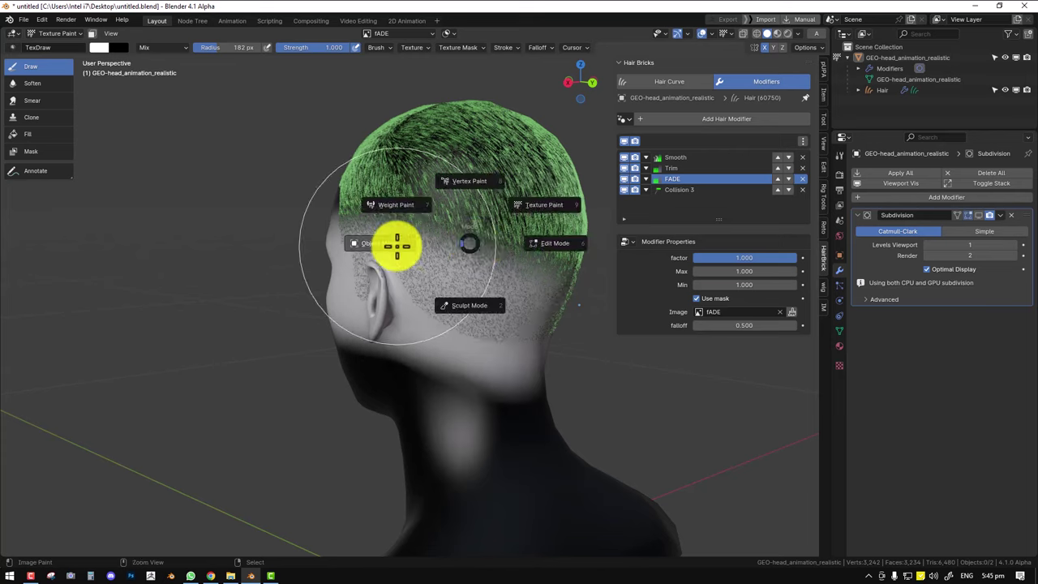
{"action": "left_click", "coordinate": [398, 246]}
{"action": "middle_click_drag", "start_coordinate": [371, 278], "coordinate": [482, 250]}
{"action": "scroll", "coordinate": [503, 285], "scroll_direction": "up", "scroll_amount": 3}
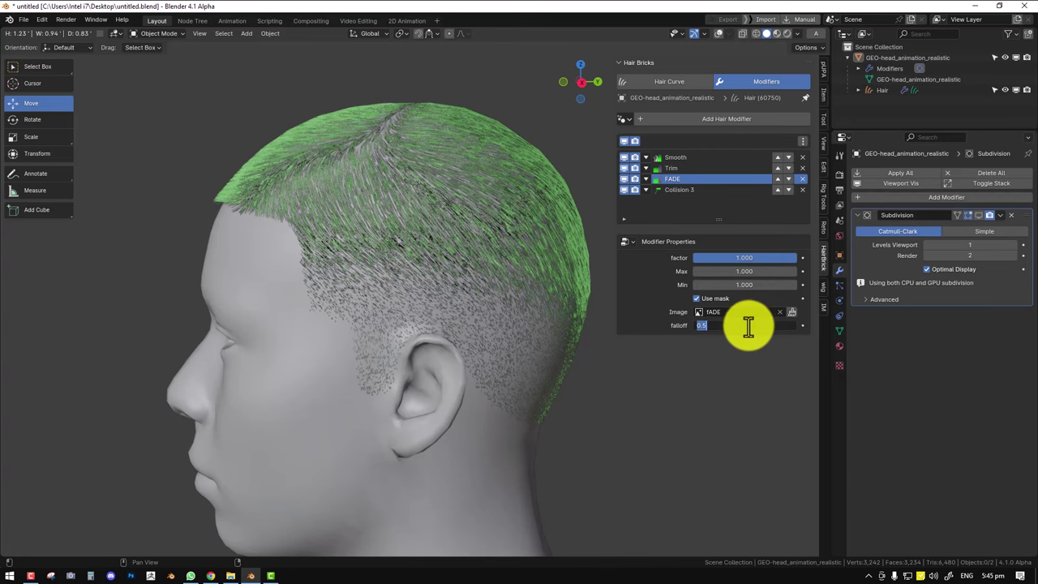
Try falloff values of 0.2 and 0.5 on the FADE modifier, comparing the sides of the head.
{"action": "key", "text": "Return"}
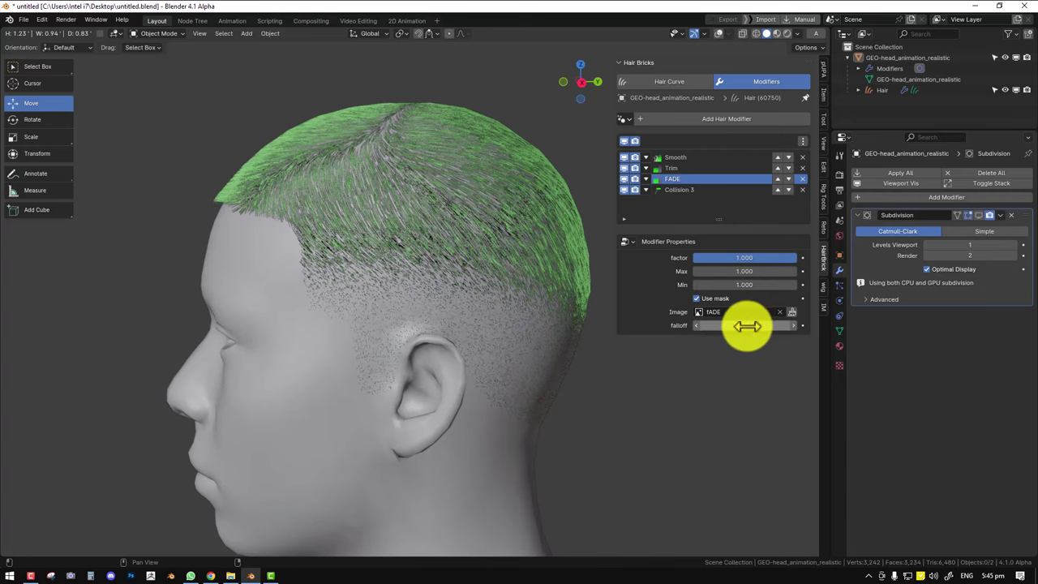
{"action": "middle_click_drag", "start_coordinate": [441, 292], "coordinate": [676, 317]}
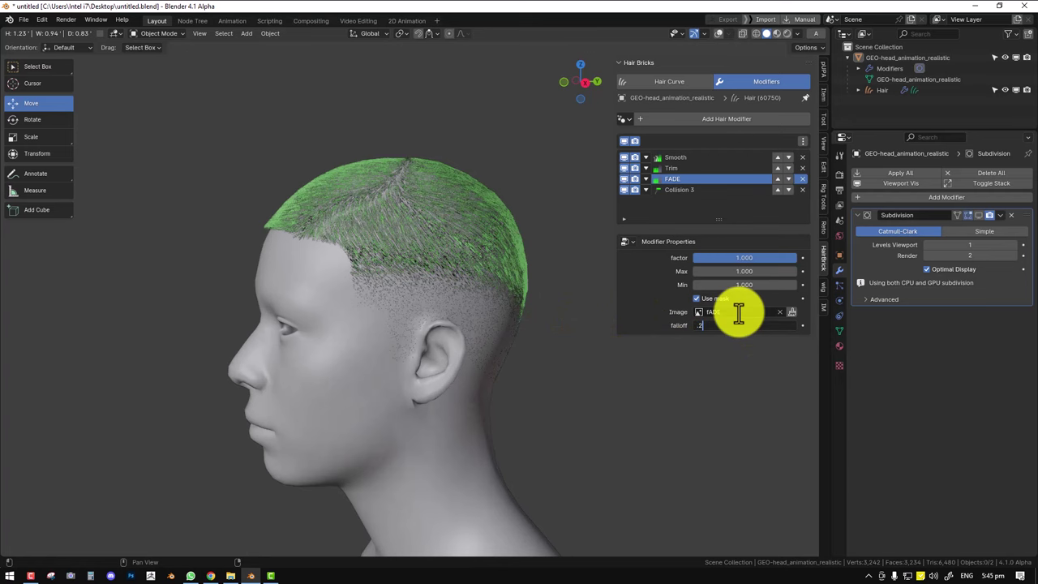
{"action": "key", "text": "Return"}
{"action": "middle_click_drag", "start_coordinate": [543, 326], "coordinate": [486, 328]}
{"action": "scroll", "coordinate": [487, 328], "scroll_direction": "up", "scroll_amount": 2}
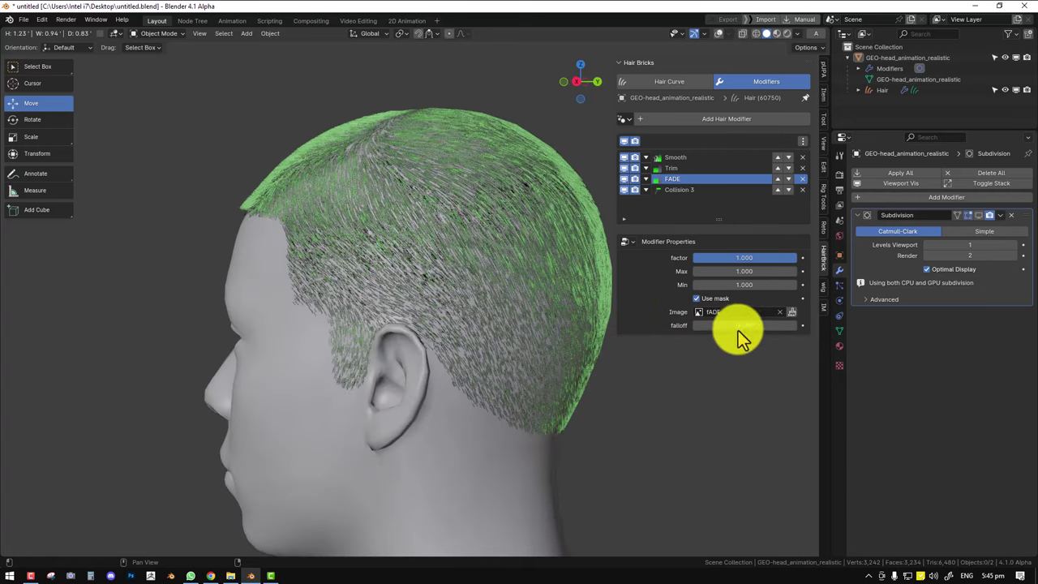
{"action": "left_click", "coordinate": [741, 326]}
{"action": "type", "text": ".5"}
{"action": "key", "text": "Return"}
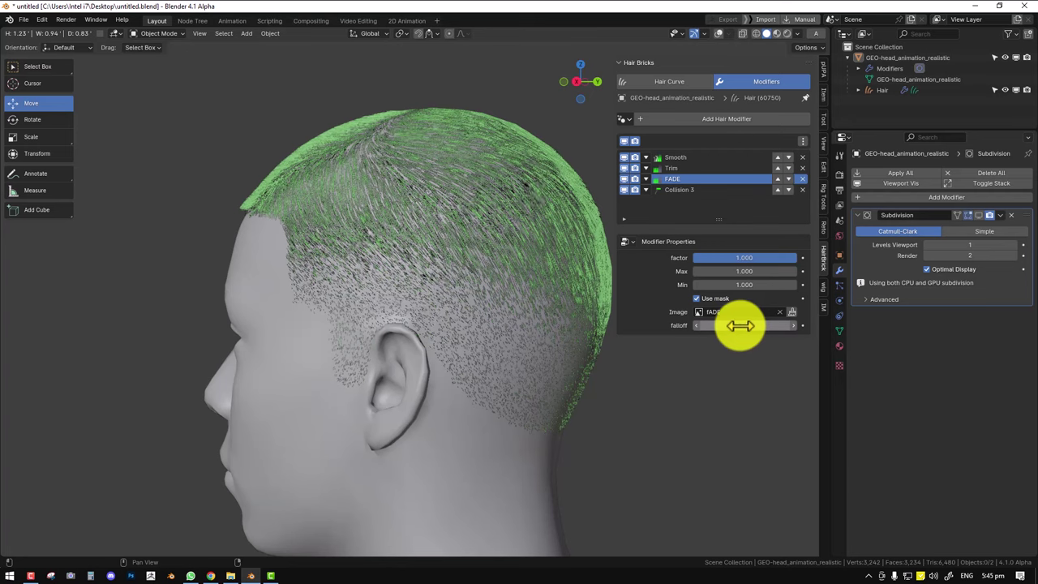
Set the FADE modifier's falloff to 0.8 and view the fade above the ear.
{"action": "middle_click_drag", "start_coordinate": [449, 306], "coordinate": [768, 358]}
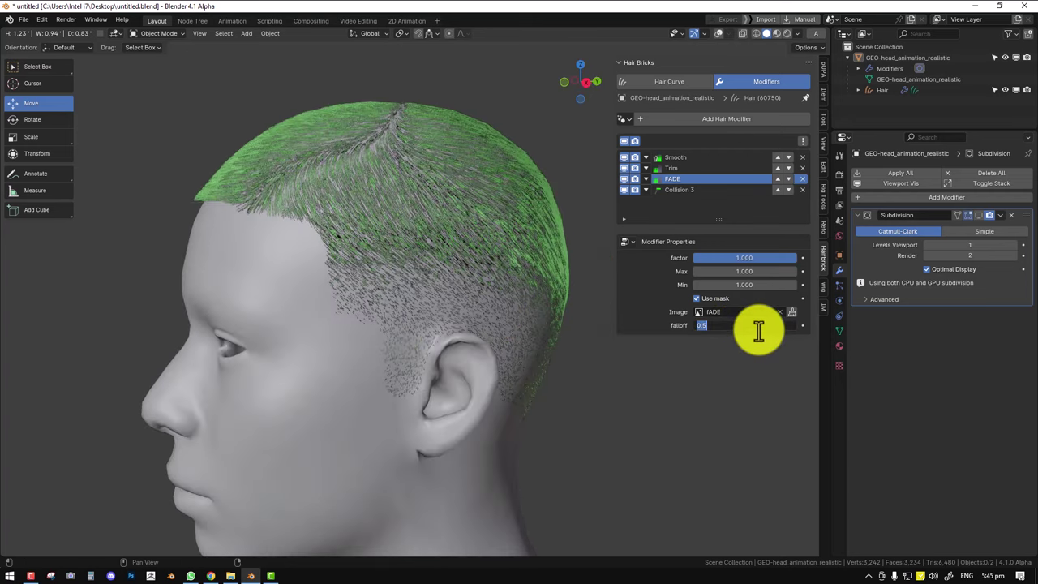
{"action": "left_click", "coordinate": [759, 330]}
{"action": "type", "text": ".8"}
{"action": "key", "text": "Return"}
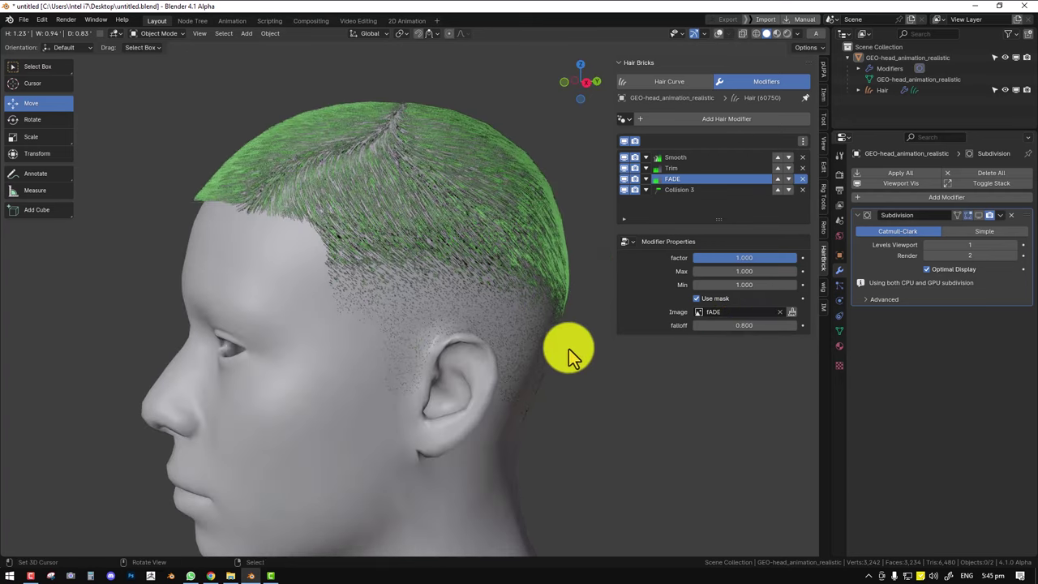
{"action": "middle_click_drag", "start_coordinate": [568, 349], "coordinate": [338, 289]}
{"action": "scroll", "coordinate": [373, 276], "scroll_direction": "up", "scroll_amount": 3}
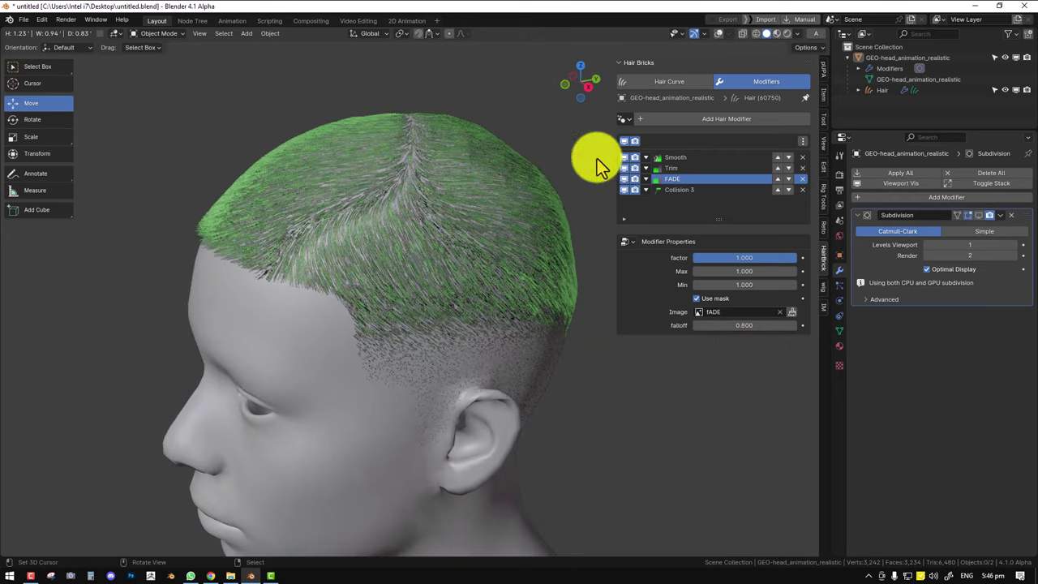
Add a Cut modifier to the scalp hair and save the file.
{"action": "left_click", "coordinate": [703, 122]}
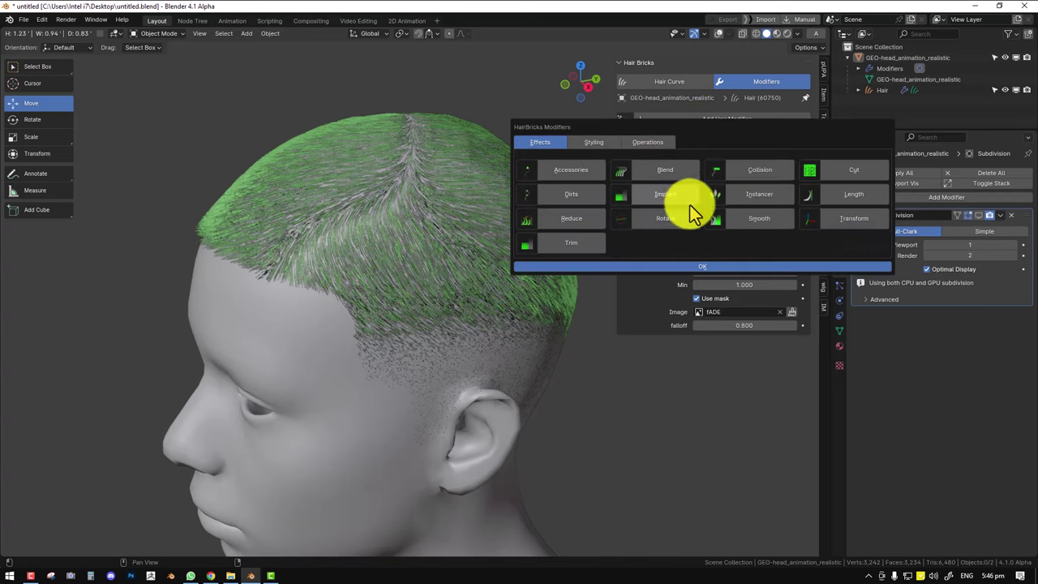
{"action": "left_click", "coordinate": [842, 168]}
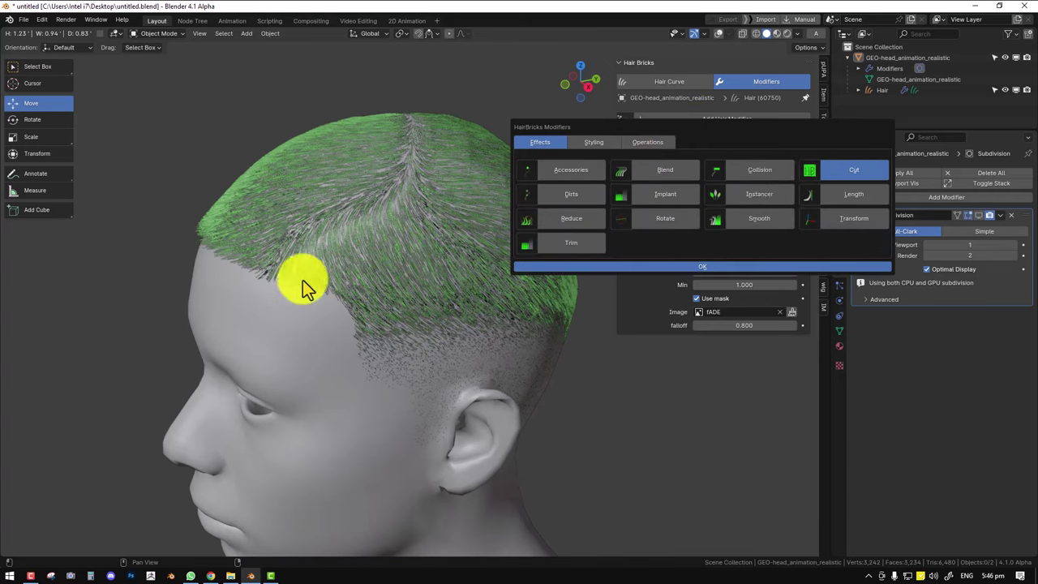
{"action": "middle_click_drag", "start_coordinate": [301, 283], "coordinate": [413, 273]}
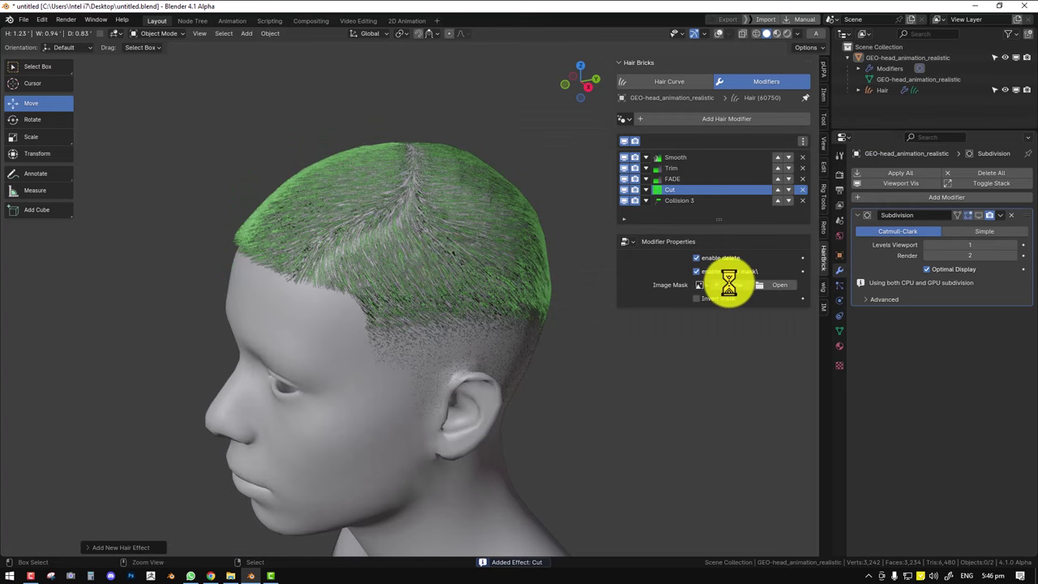
{"action": "key", "text": "ctrl+s"}
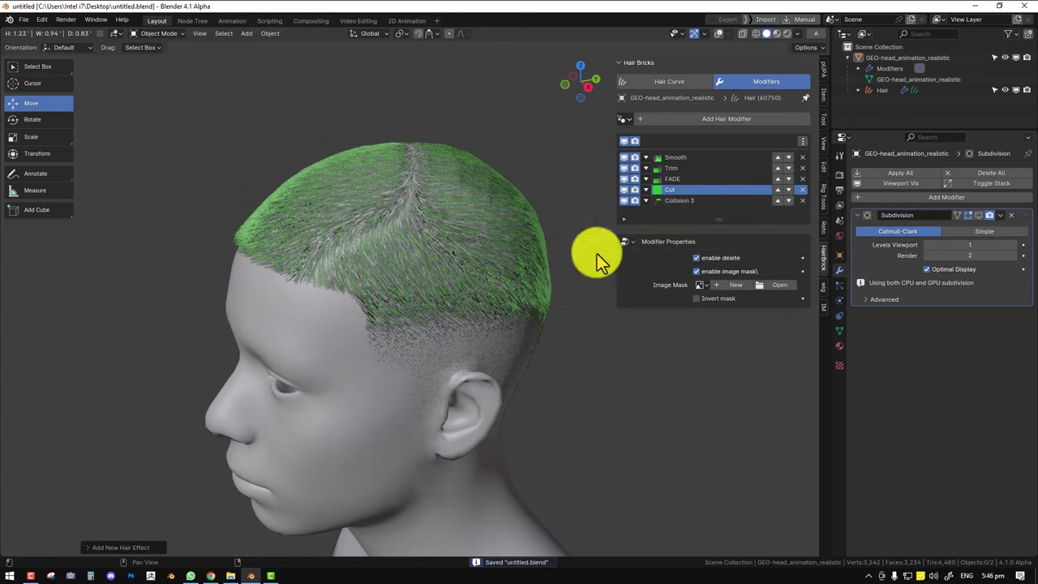
{"action": "middle_click_drag", "start_coordinate": [598, 260], "coordinate": [419, 292]}
{"action": "scroll", "coordinate": [403, 278], "scroll_direction": "up", "scroll_amount": 3}
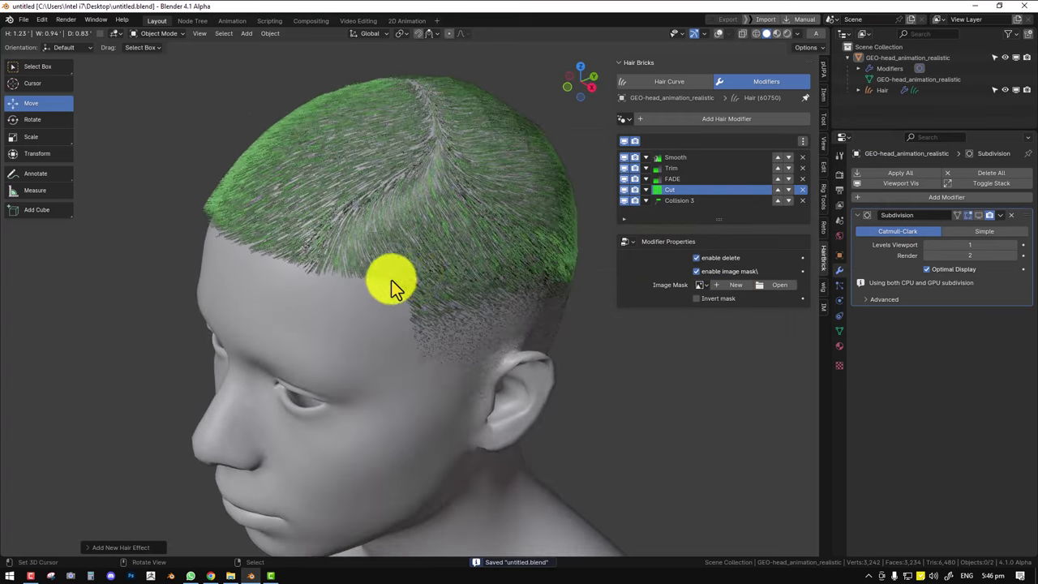
Create a blank near-white 2048 px image as the Cut modifier's mask and invert the mask.
{"action": "left_click", "coordinate": [737, 287]}
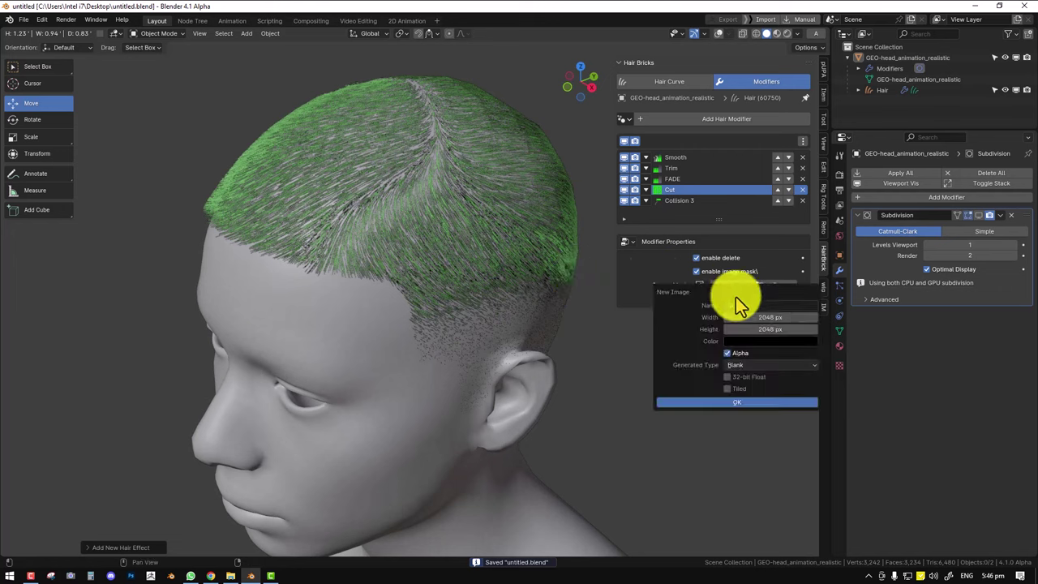
{"action": "left_click", "coordinate": [777, 340]}
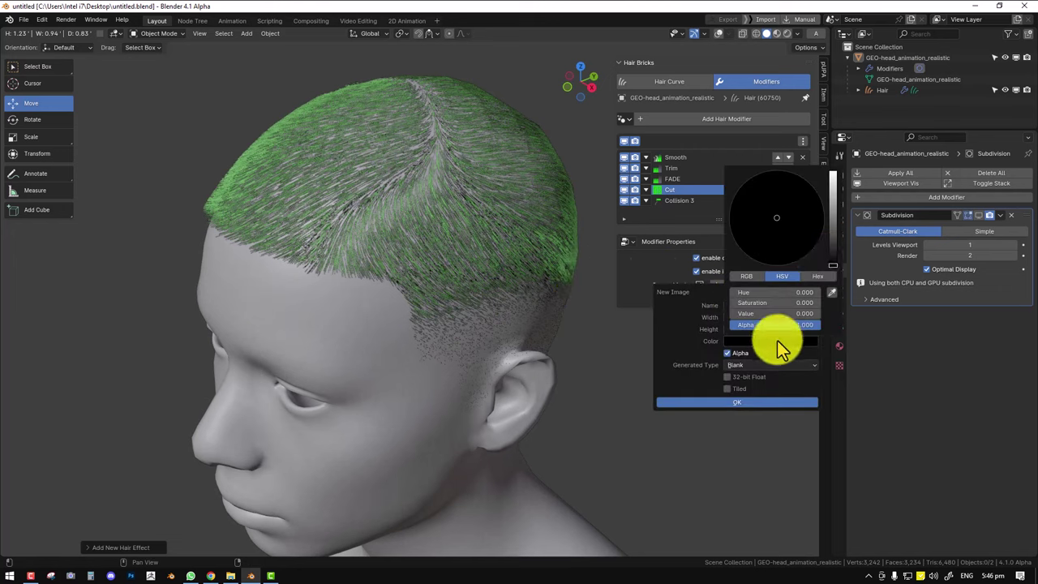
{"action": "left_click_drag", "start_coordinate": [827, 254], "coordinate": [829, 177]}
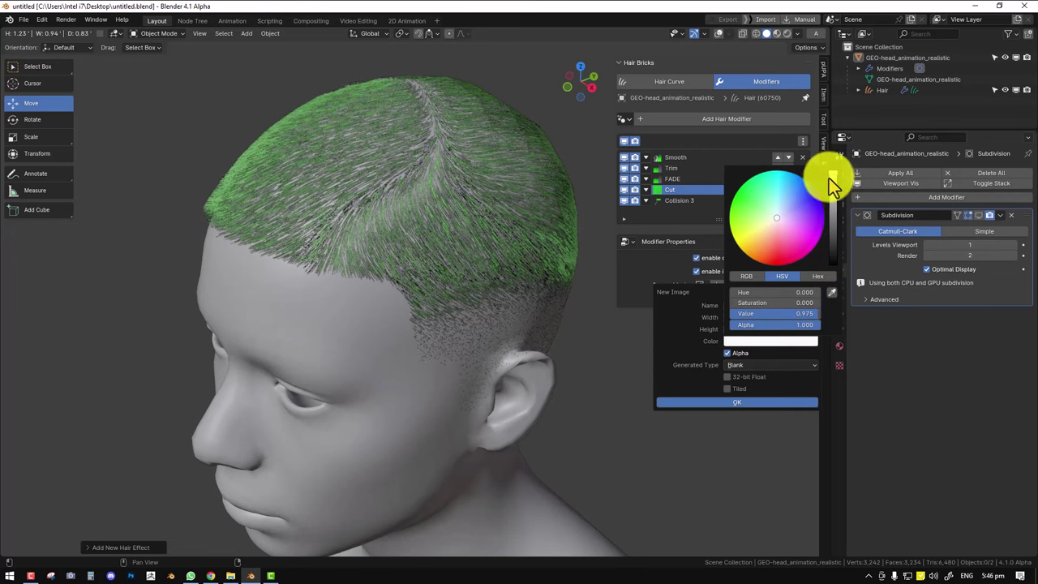
{"action": "left_click", "coordinate": [740, 401]}
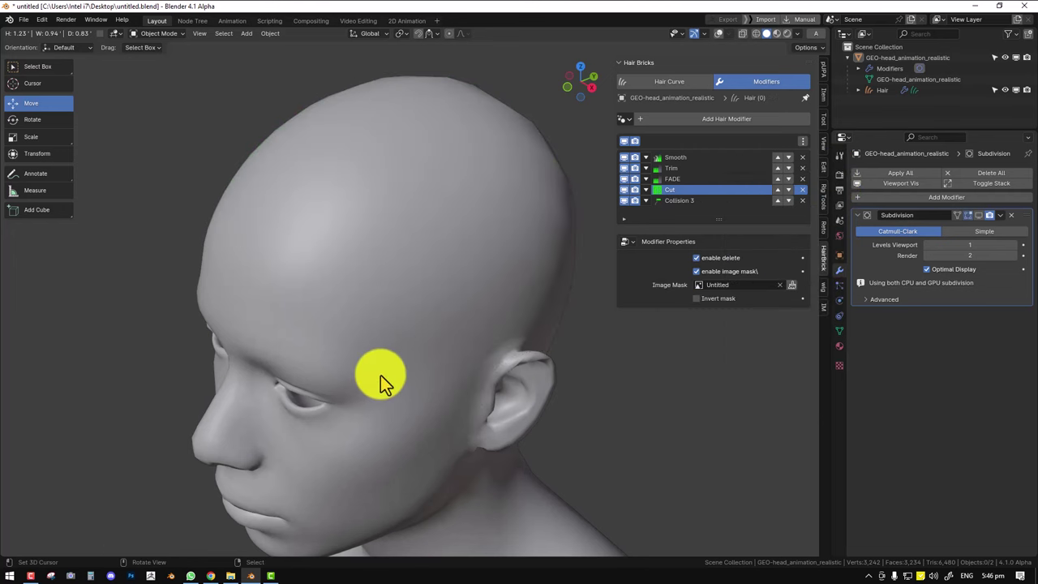
{"action": "left_click", "coordinate": [711, 300]}
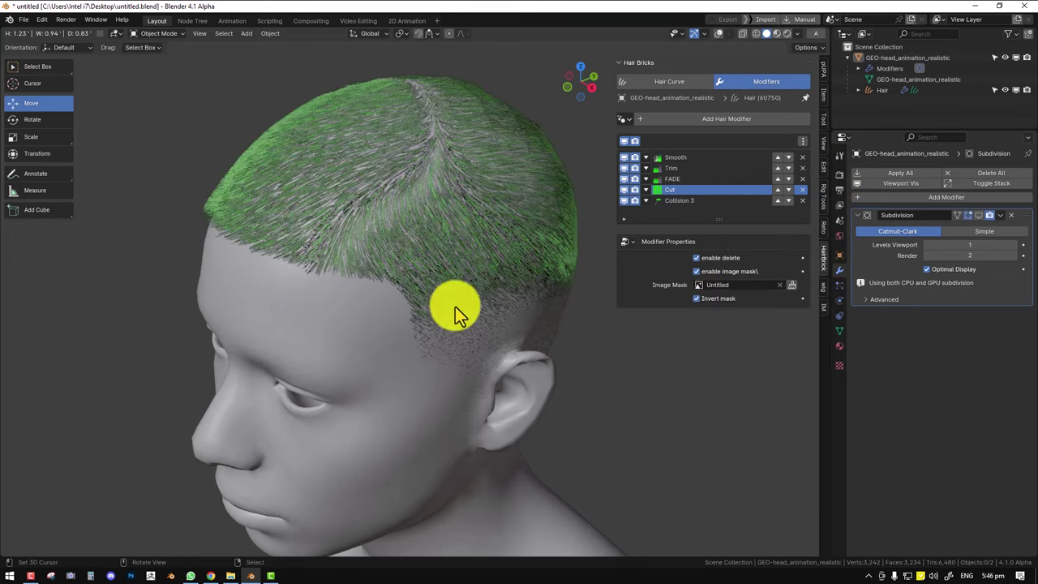
Put the head in Texture Paint mode with a 16 px black brush and a straight-line stroke method.
{"action": "key", "text": "ctrl+Tab"}
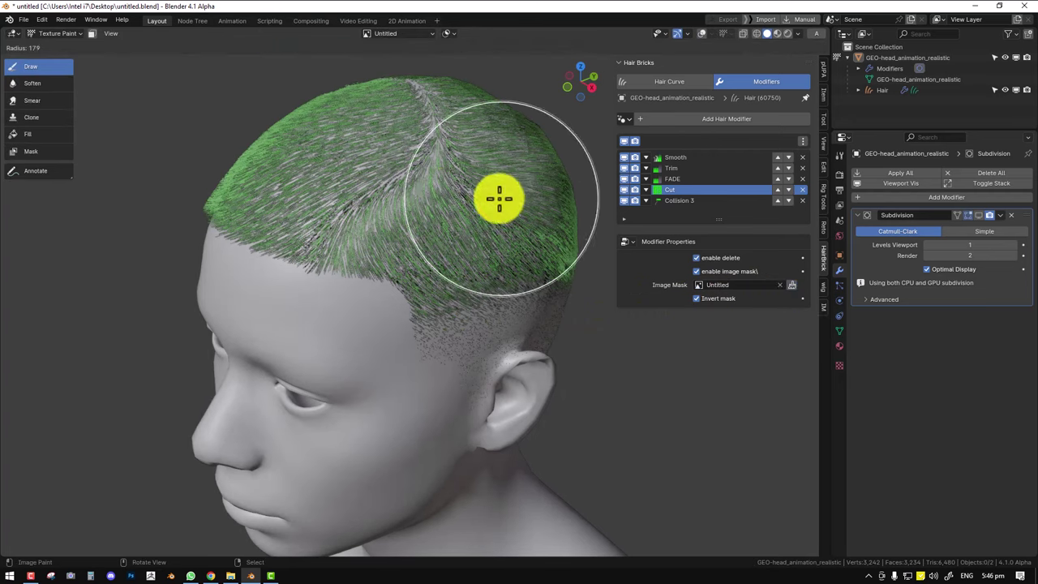
{"action": "key", "text": "f"}
{"action": "left_click", "coordinate": [413, 190]}
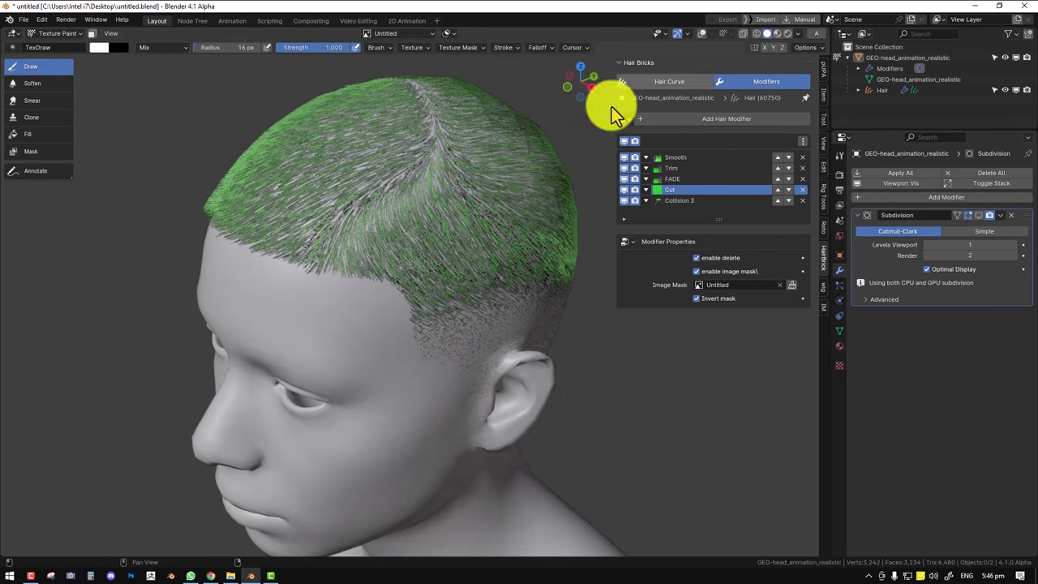
{"action": "right_click", "coordinate": [458, 137]}
{"action": "left_click_drag", "start_coordinate": [449, 113], "coordinate": [442, 123]}
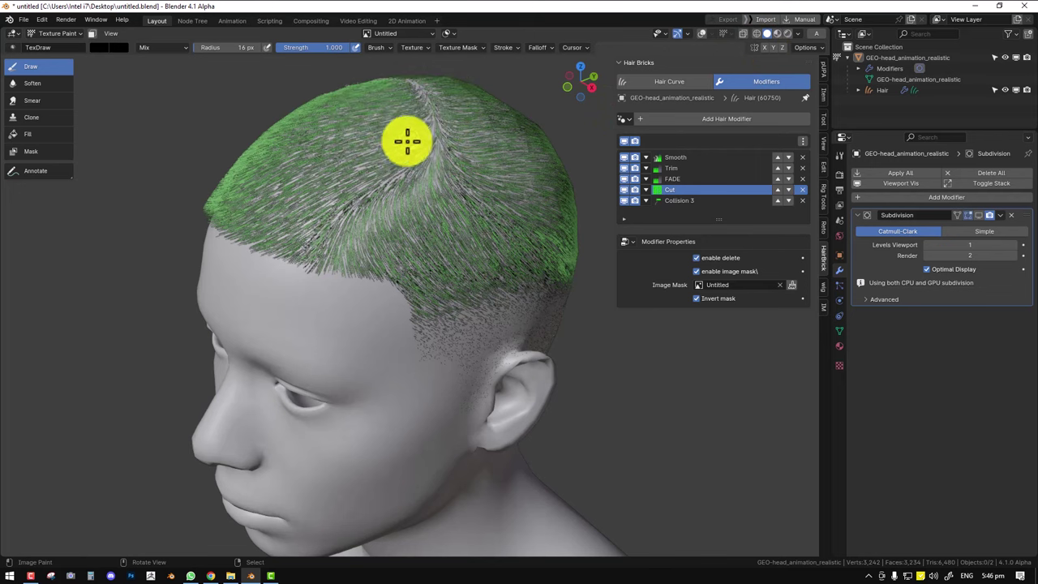
{"action": "left_click", "coordinate": [516, 47]}
{"action": "left_click", "coordinate": [509, 70]}
{"action": "left_click", "coordinate": [506, 139]}
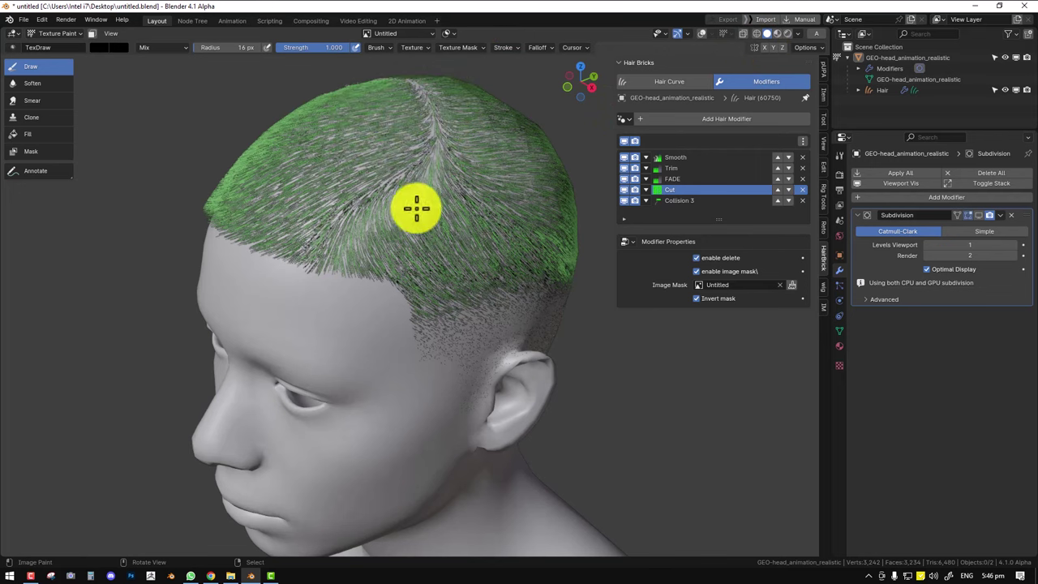
Try to paint a straight cut line from the temple hairline toward the crown with a 10 px brush.
{"action": "key", "text": "f"}
{"action": "left_click", "coordinate": [411, 241]}
{"action": "middle_click_drag", "start_coordinate": [407, 253], "coordinate": [407, 282]}
{"action": "left_click_drag", "start_coordinate": [410, 285], "coordinate": [526, 178]}
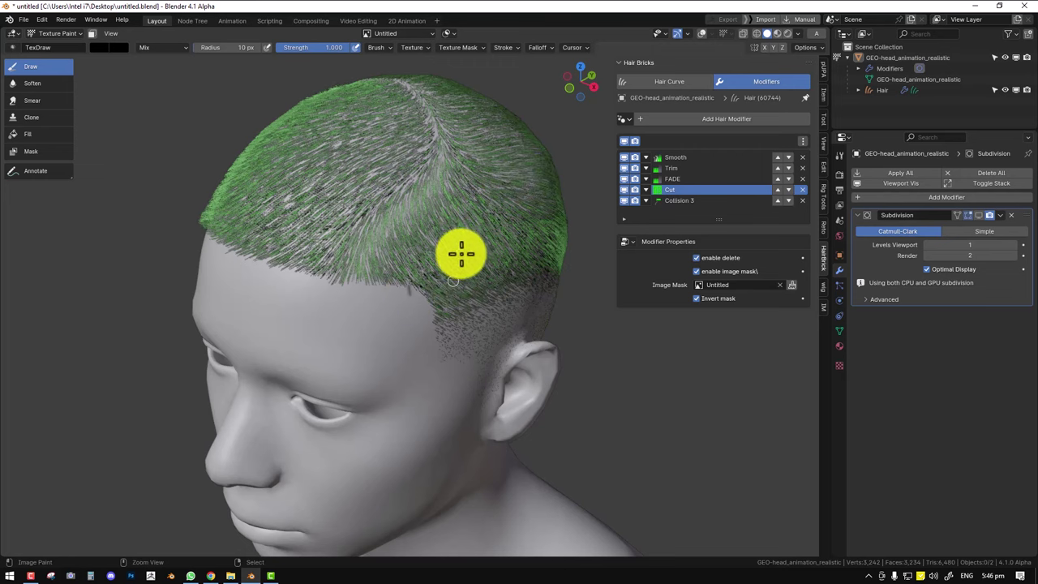
Enable Occlude and Cull for painting, and paint a 10 px black line across the side hair.
{"action": "key", "text": "q"}
{"action": "left_click", "coordinate": [431, 265]}
{"action": "key", "text": "q"}
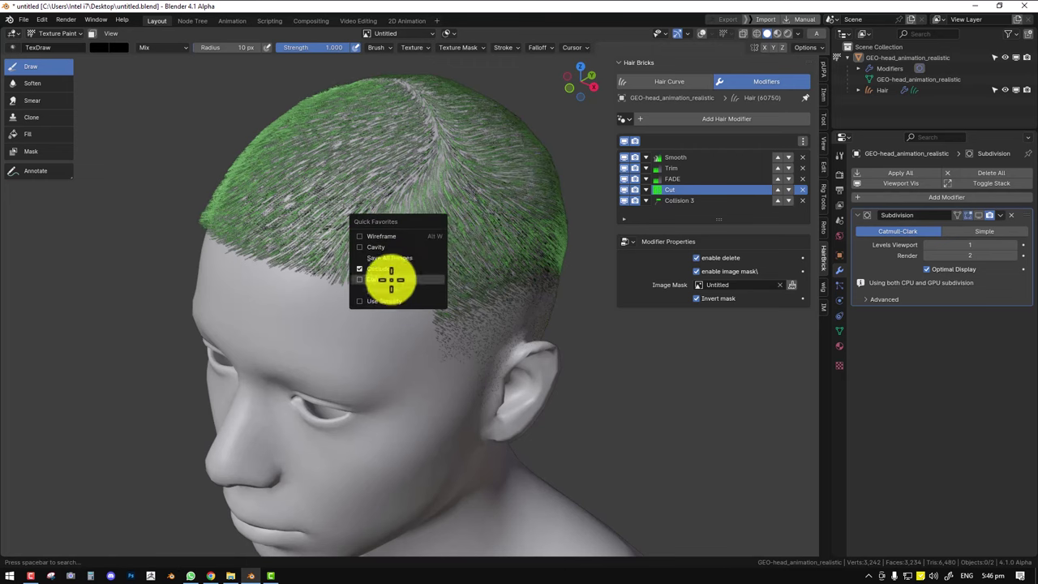
{"action": "left_click", "coordinate": [391, 280]}
{"action": "mouse_move", "coordinate": [391, 280]}
{"action": "middle_mouse_down"}
{"action": "mouse_move", "coordinate": [424, 267]}
{"action": "mouse_move", "coordinate": [382, 290]}
{"action": "middle_mouse_up"}
{"action": "left_click_drag", "start_coordinate": [382, 293], "coordinate": [525, 209]}
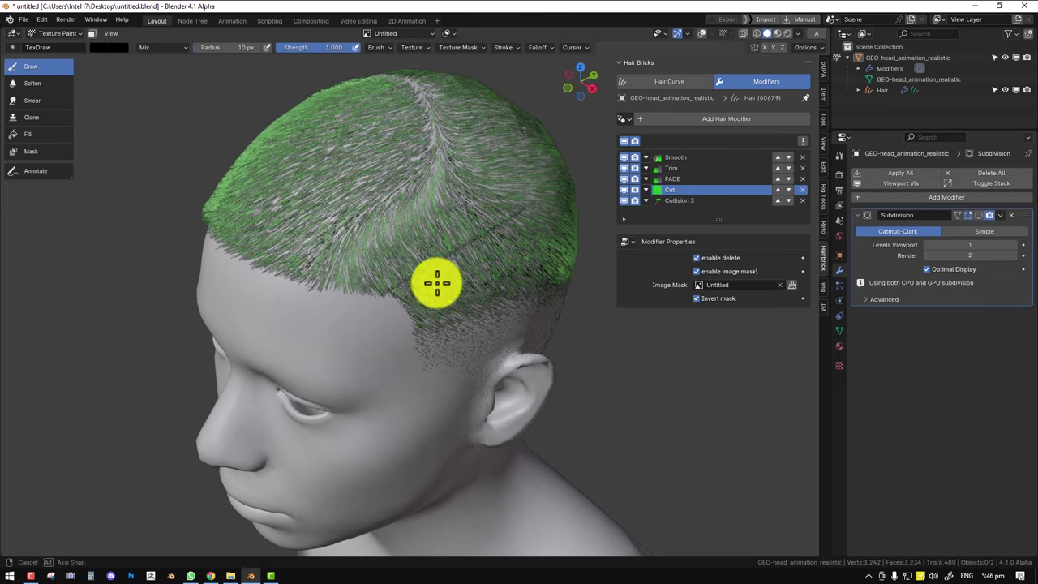
Give the brush the flat falloff preset and a 9 px radius, and repaint the black line across the side hair.
{"action": "middle_click_drag", "start_coordinate": [437, 283], "coordinate": [441, 276]}
{"action": "key", "text": "f"}
{"action": "left_click", "coordinate": [451, 276]}
{"action": "left_click", "coordinate": [530, 46]}
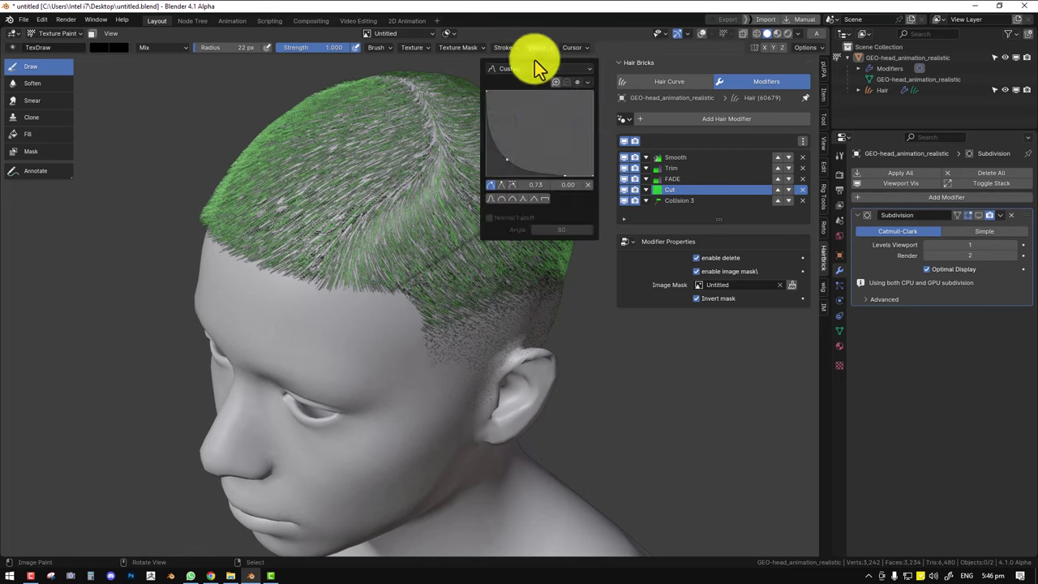
{"action": "left_click", "coordinate": [547, 199]}
{"action": "key", "text": "f"}
{"action": "left_click", "coordinate": [431, 286]}
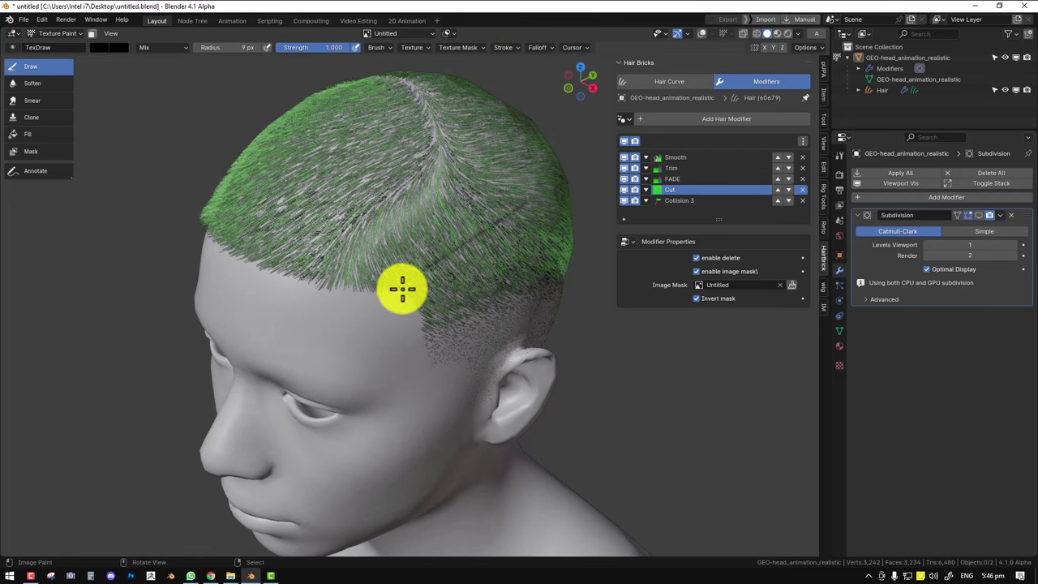
{"action": "mouse_move", "coordinate": [394, 294]}
{"action": "left_mouse_down"}
{"action": "mouse_move", "coordinate": [530, 206]}
{"action": "mouse_move", "coordinate": [394, 291]}
{"action": "left_mouse_up"}
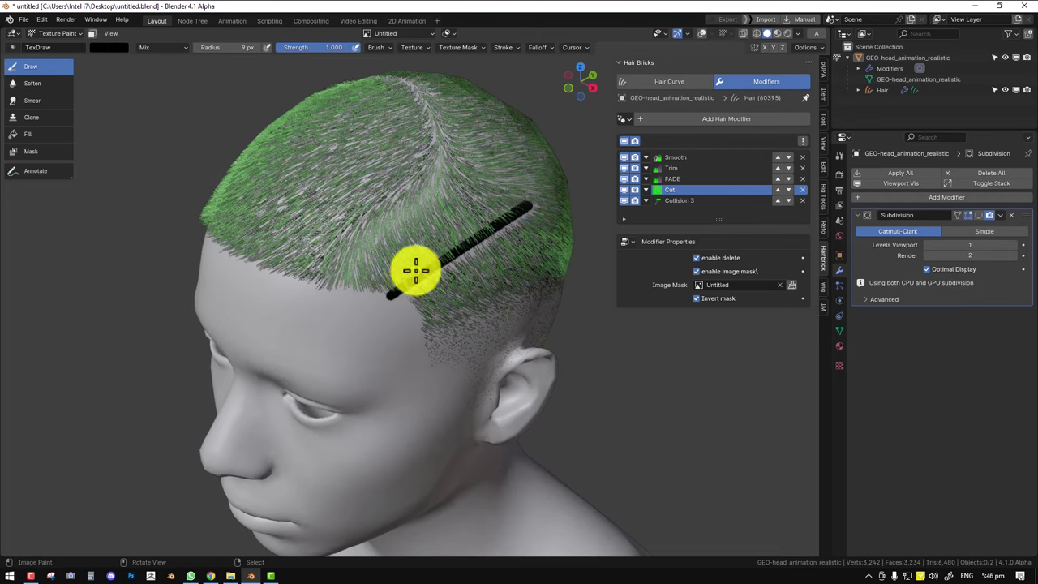
Save all images, return the head to Object Mode and view the shaved line up close.
{"action": "mouse_move", "coordinate": [415, 273]}
{"action": "middle_mouse_down"}
{"action": "mouse_move", "coordinate": [389, 248]}
{"action": "mouse_move", "coordinate": [454, 246]}
{"action": "middle_mouse_up"}
{"action": "key", "text": "q"}
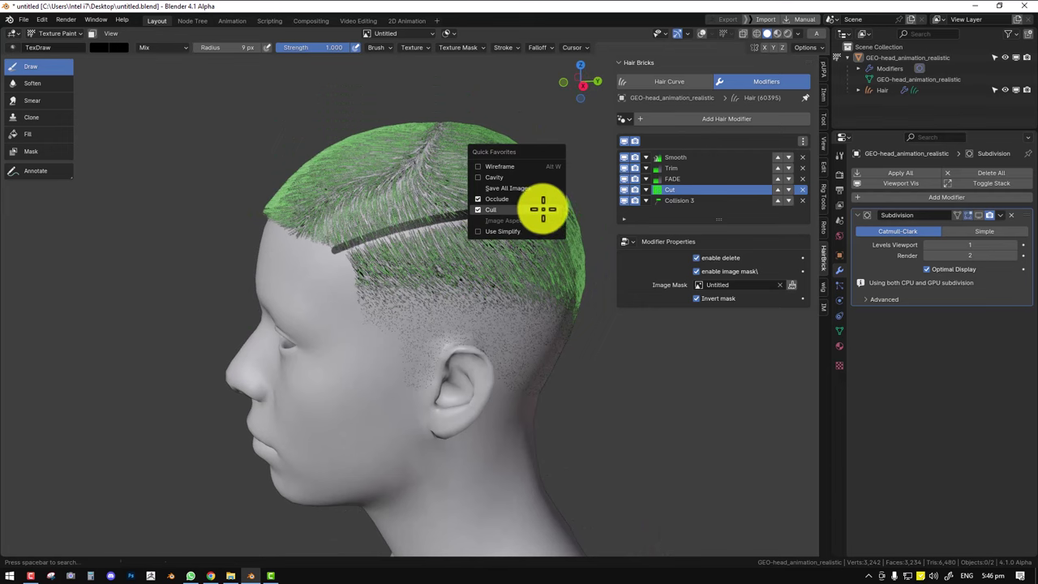
{"action": "left_click", "coordinate": [535, 188]}
{"action": "key", "text": "ctrl+Tab"}
{"action": "left_click", "coordinate": [396, 197]}
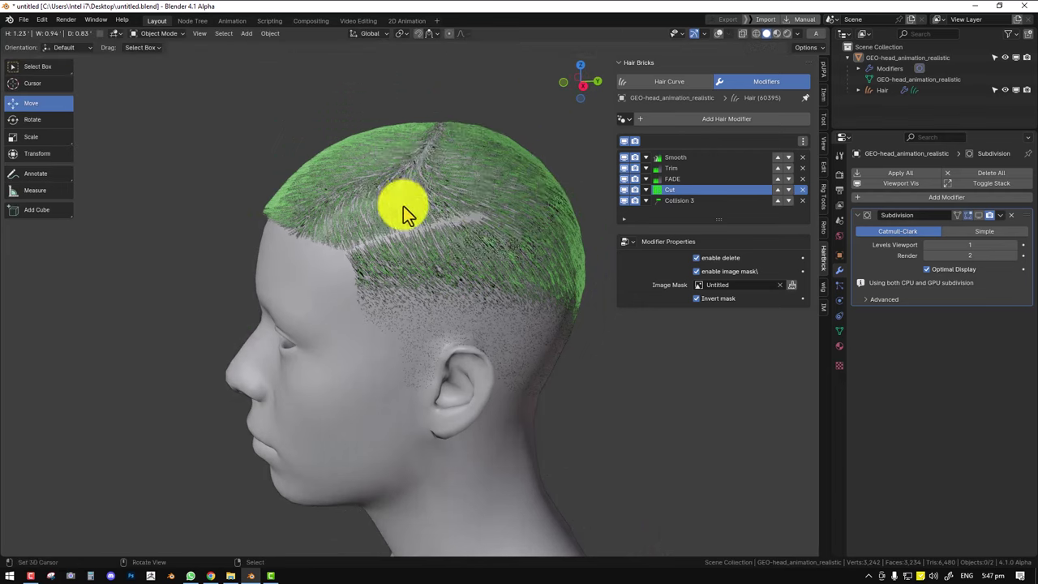
{"action": "middle_click_drag", "start_coordinate": [403, 206], "coordinate": [428, 253]}
{"action": "scroll", "coordinate": [450, 247], "scroll_direction": "up", "scroll_amount": 3}
{"action": "middle_click_drag", "start_coordinate": [365, 223], "coordinate": [479, 248], "text": "shift"}
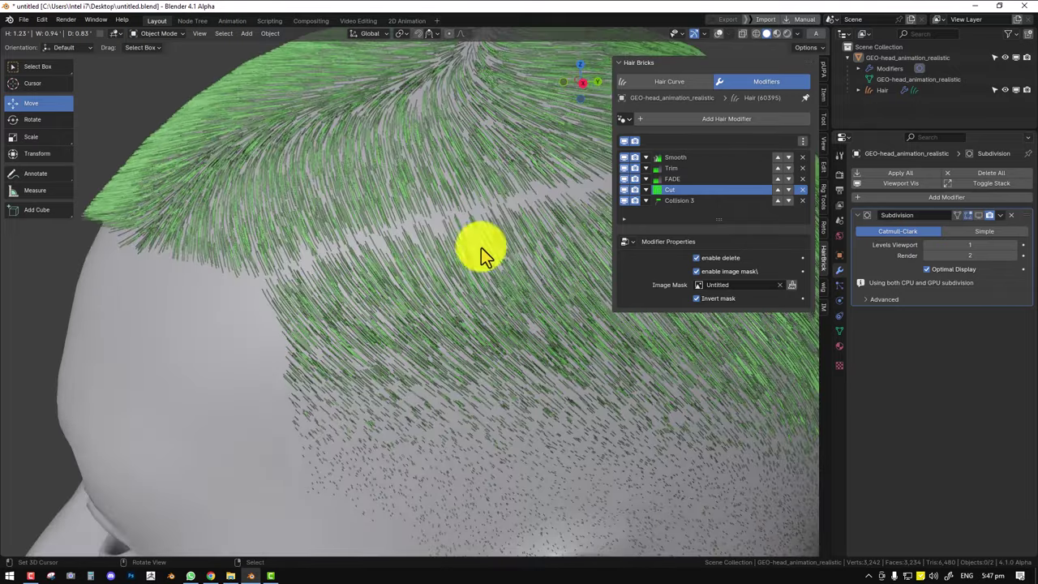
Try the Cut modifier above Trim in the modifier stack, and move it back below FADE.
{"action": "left_click", "coordinate": [777, 189]}
{"action": "left_click", "coordinate": [780, 178]}
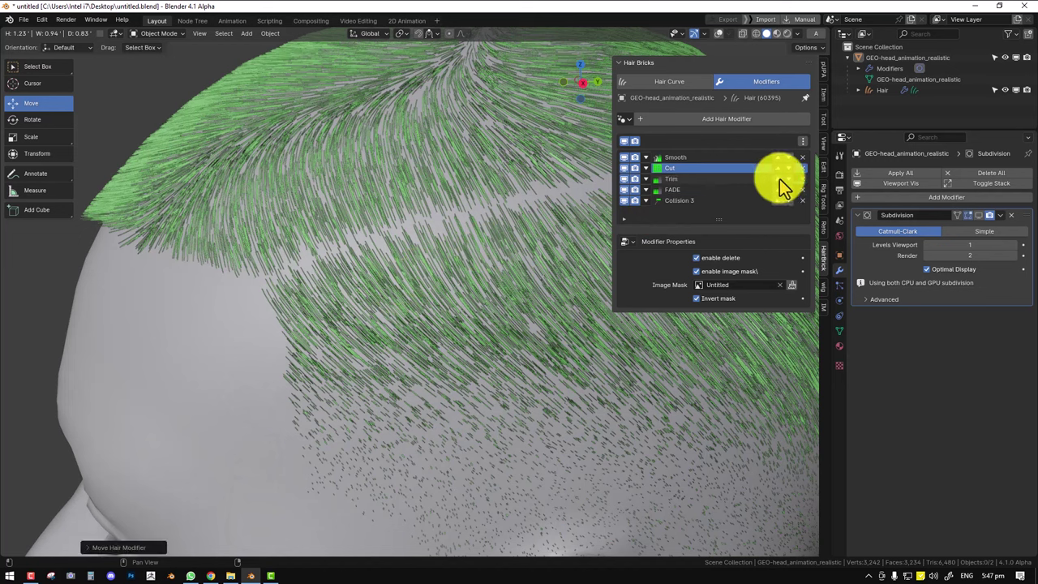
{"action": "left_click", "coordinate": [789, 169]}
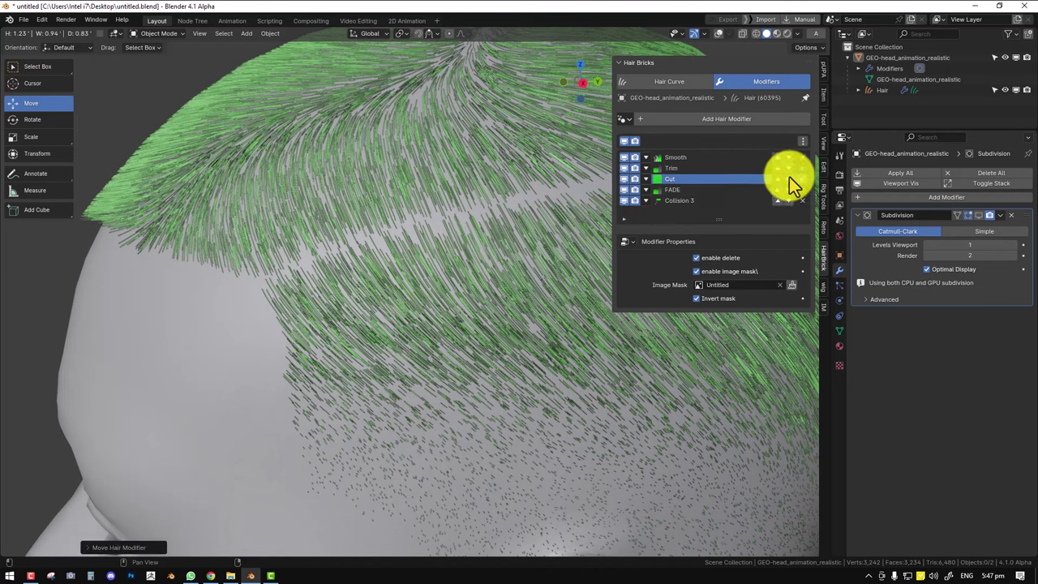
{"action": "left_click", "coordinate": [788, 178]}
{"action": "middle_click_drag", "start_coordinate": [236, 260], "coordinate": [255, 260]}
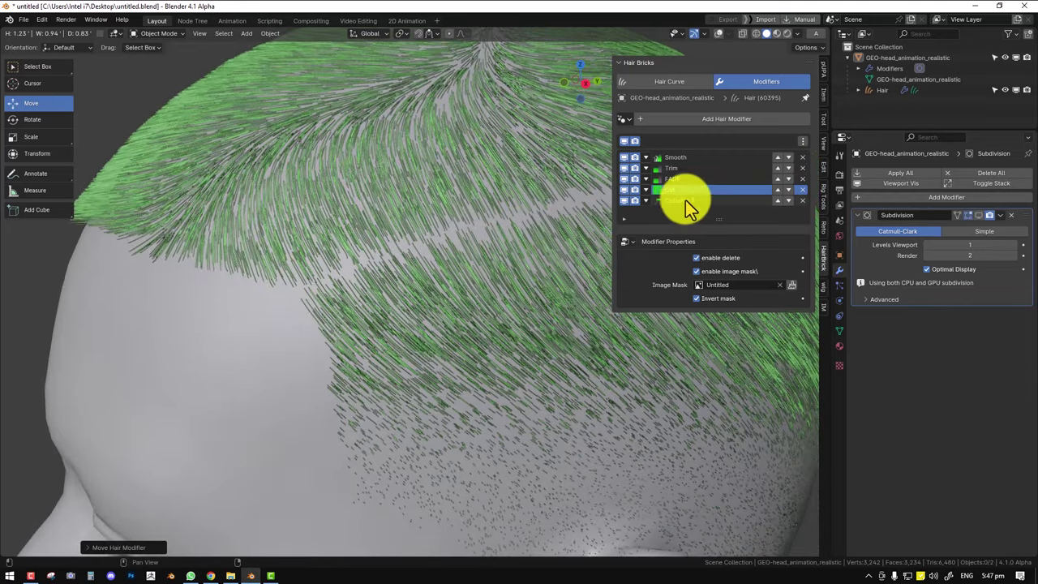
Reopen the Cut mask for painting, extend the black line past the temple hairline and repaint it wider.
{"action": "left_click", "coordinate": [790, 286]}
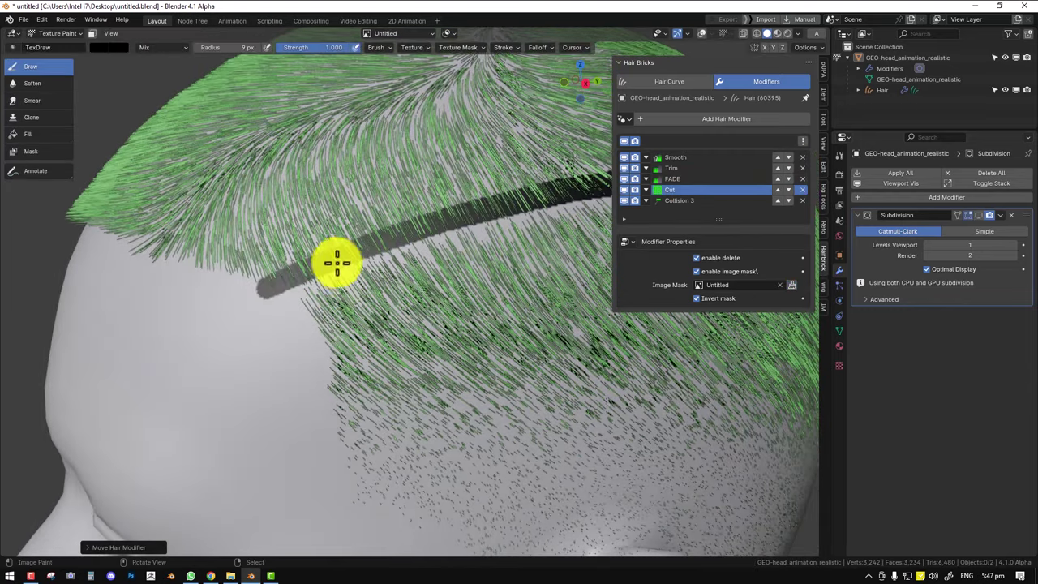
{"action": "middle_click_drag", "start_coordinate": [336, 273], "coordinate": [260, 306]}
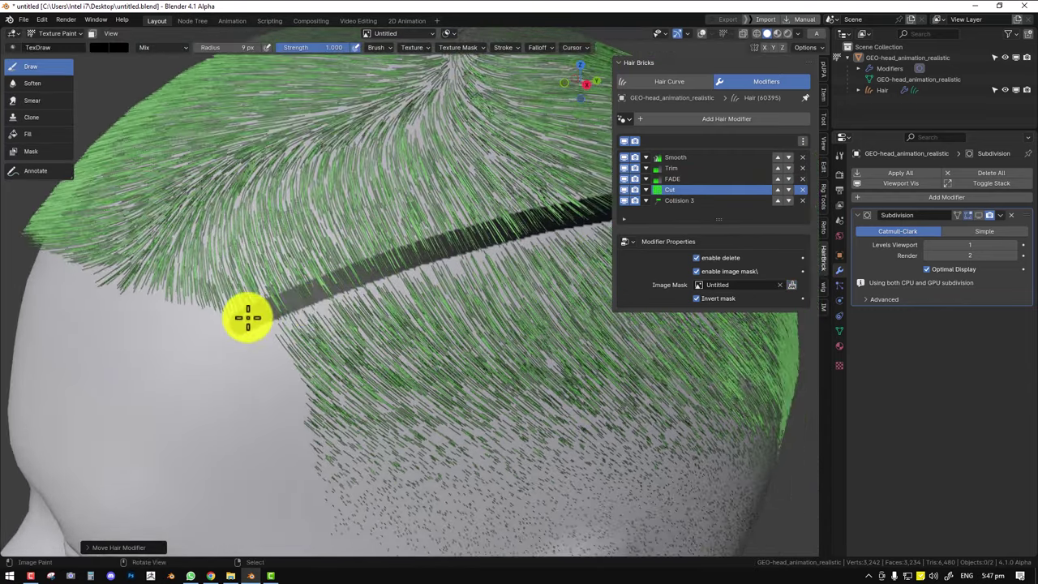
{"action": "mouse_move", "coordinate": [248, 317]}
{"action": "left_mouse_down"}
{"action": "mouse_move", "coordinate": [537, 215]}
{"action": "mouse_move", "coordinate": [225, 320]}
{"action": "left_mouse_up"}
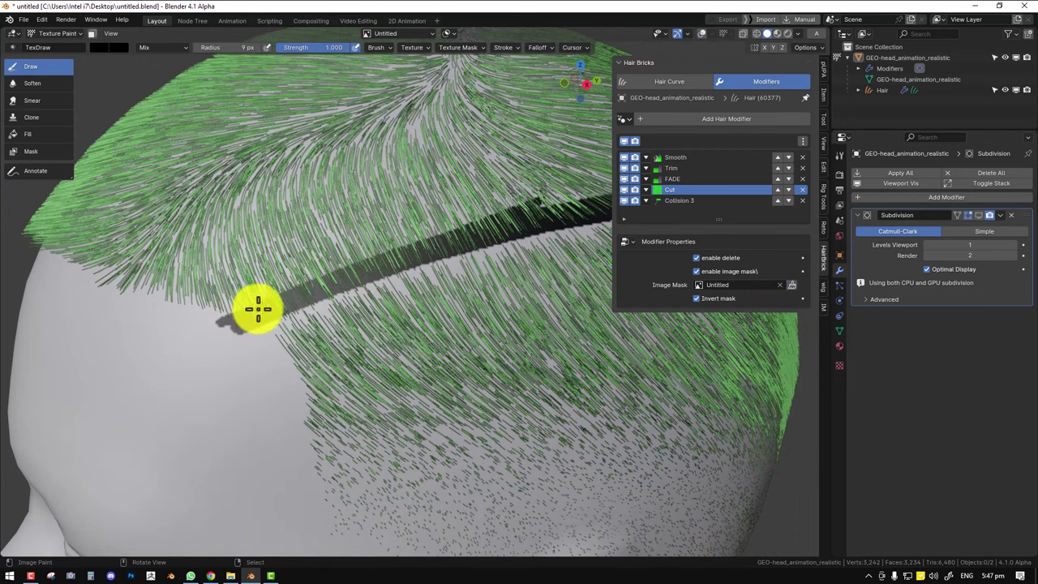
{"action": "mouse_move", "coordinate": [352, 259]}
{"action": "middle_mouse_down"}
{"action": "mouse_move", "coordinate": [434, 258]}
{"action": "mouse_move", "coordinate": [408, 322]}
{"action": "mouse_move", "coordinate": [250, 314]}
{"action": "middle_mouse_up"}
{"action": "left_click_drag", "start_coordinate": [159, 320], "coordinate": [510, 273]}
{"action": "mouse_move", "coordinate": [510, 273]}
{"action": "middle_mouse_down"}
{"action": "mouse_move", "coordinate": [468, 281]}
{"action": "mouse_move", "coordinate": [491, 275]}
{"action": "mouse_move", "coordinate": [436, 262]}
{"action": "middle_mouse_up"}
Set the brush radius to 18 px, return the head to Object Mode and view the widened line from the side.
{"action": "key", "text": "alt+shift+z"}
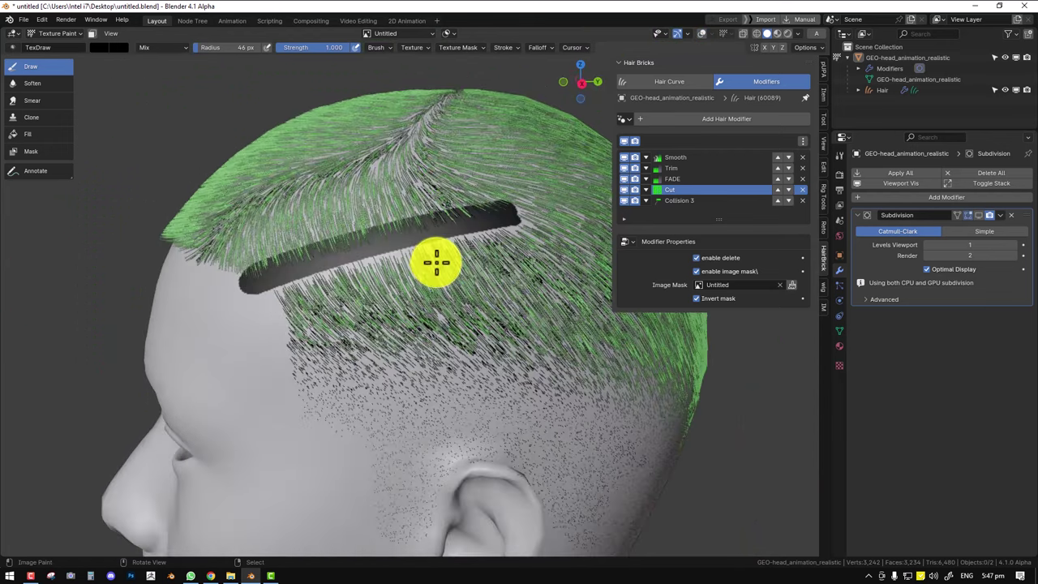
{"action": "key", "text": "f"}
{"action": "left_click", "coordinate": [410, 257]}
{"action": "key", "text": "q"}
{"action": "key", "text": "Escape"}
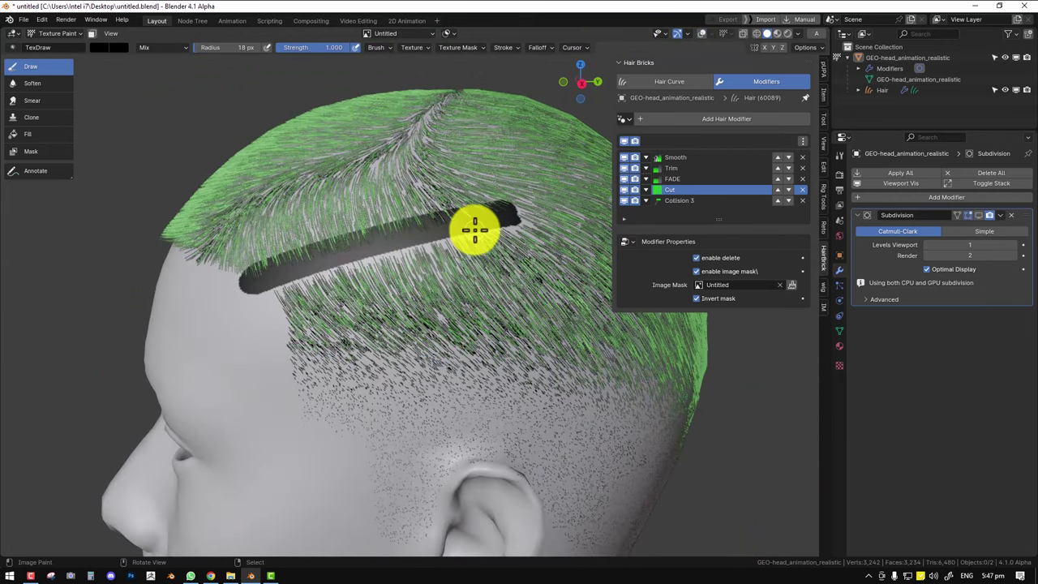
{"action": "key", "text": "ctrl+Tab"}
{"action": "left_click", "coordinate": [368, 240]}
{"action": "scroll", "coordinate": [378, 255], "scroll_direction": "down", "scroll_amount": 5}
{"action": "middle_click_drag", "start_coordinate": [378, 255], "coordinate": [430, 207]}
{"action": "scroll", "coordinate": [430, 207], "scroll_direction": "up", "scroll_amount": 2}
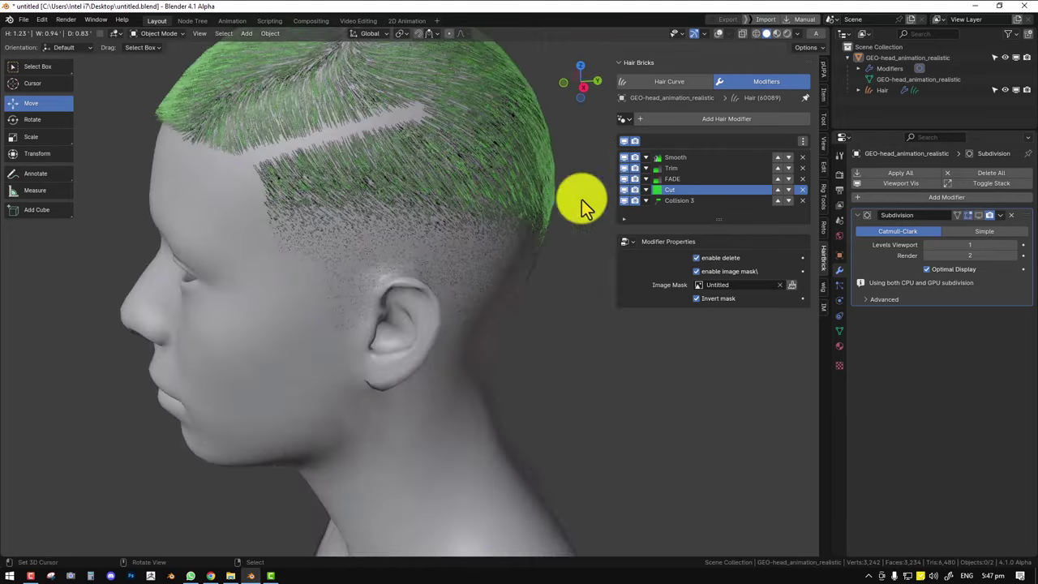
Reopen the Cut mask for painting, set the brush colour to white and paint the line's rear end into a tapered point.
{"action": "left_click", "coordinate": [793, 285]}
{"action": "middle_click_drag", "start_coordinate": [427, 148], "coordinate": [398, 246]}
{"action": "scroll", "coordinate": [398, 245], "scroll_direction": "up", "scroll_amount": 3}
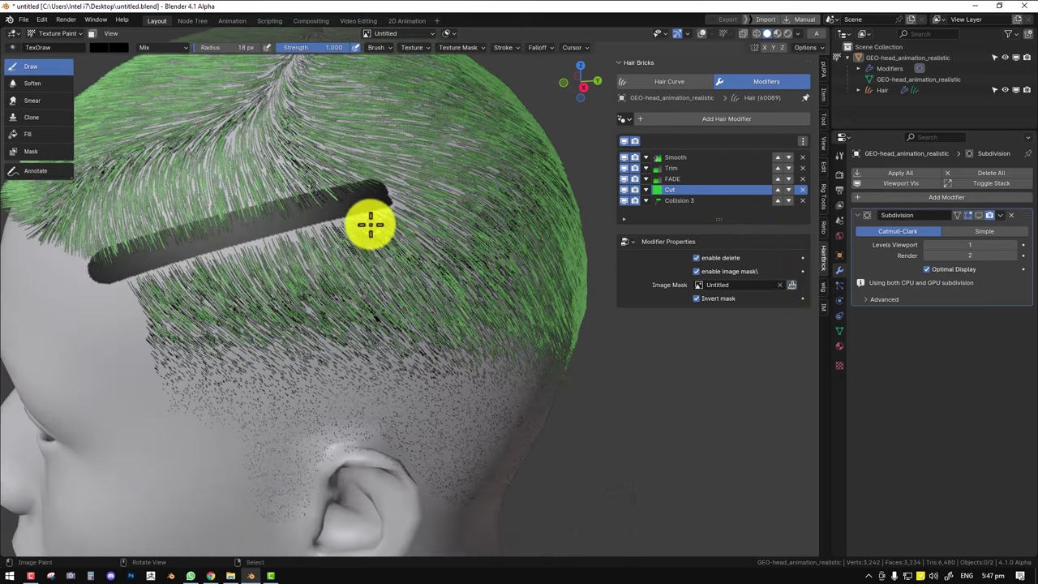
{"action": "right_click", "coordinate": [394, 186]}
{"action": "left_click_drag", "start_coordinate": [397, 151], "coordinate": [393, 115]}
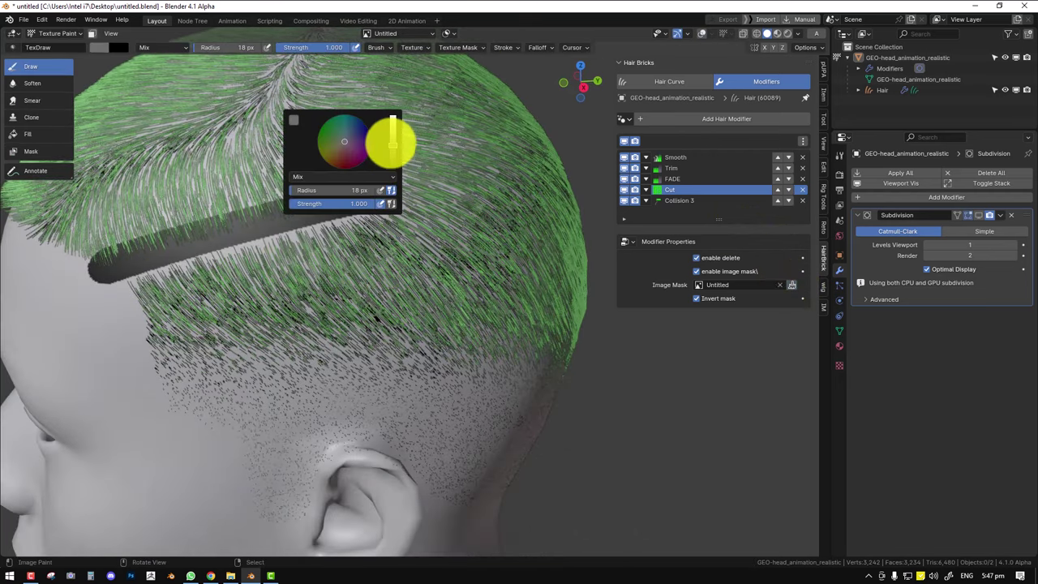
{"action": "left_click_drag", "start_coordinate": [281, 179], "coordinate": [477, 190]}
{"action": "left_click_drag", "start_coordinate": [396, 177], "coordinate": [474, 195]}
{"action": "left_click_drag", "start_coordinate": [328, 248], "coordinate": [446, 174]}
{"action": "mouse_move", "coordinate": [332, 237]}
{"action": "left_mouse_down"}
{"action": "mouse_move", "coordinate": [476, 151]}
{"action": "mouse_move", "coordinate": [482, 128]}
{"action": "mouse_move", "coordinate": [482, 144]}
{"action": "left_mouse_up"}
{"action": "mouse_move", "coordinate": [296, 233]}
{"action": "left_mouse_down"}
{"action": "mouse_move", "coordinate": [399, 202]}
{"action": "mouse_move", "coordinate": [497, 133]}
{"action": "left_mouse_up"}
Save all images, return the head to Object Mode and view the haircut from the front and the side.
{"action": "key", "text": "q"}
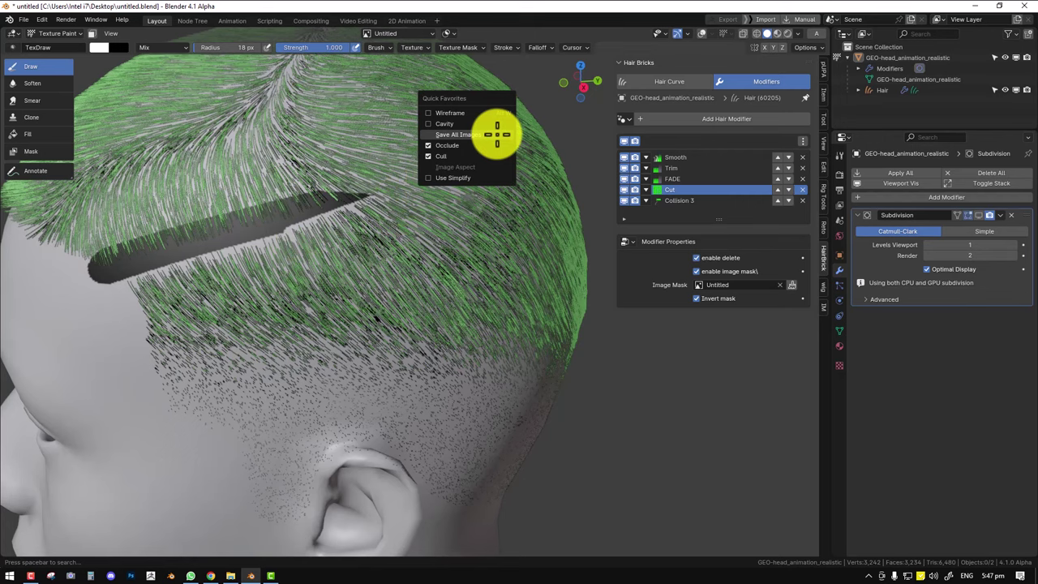
{"action": "left_click", "coordinate": [497, 134]}
{"action": "key", "text": "ctrl+Tab"}
{"action": "left_click", "coordinate": [373, 209]}
{"action": "scroll", "coordinate": [349, 267], "scroll_direction": "down", "scroll_amount": 1}
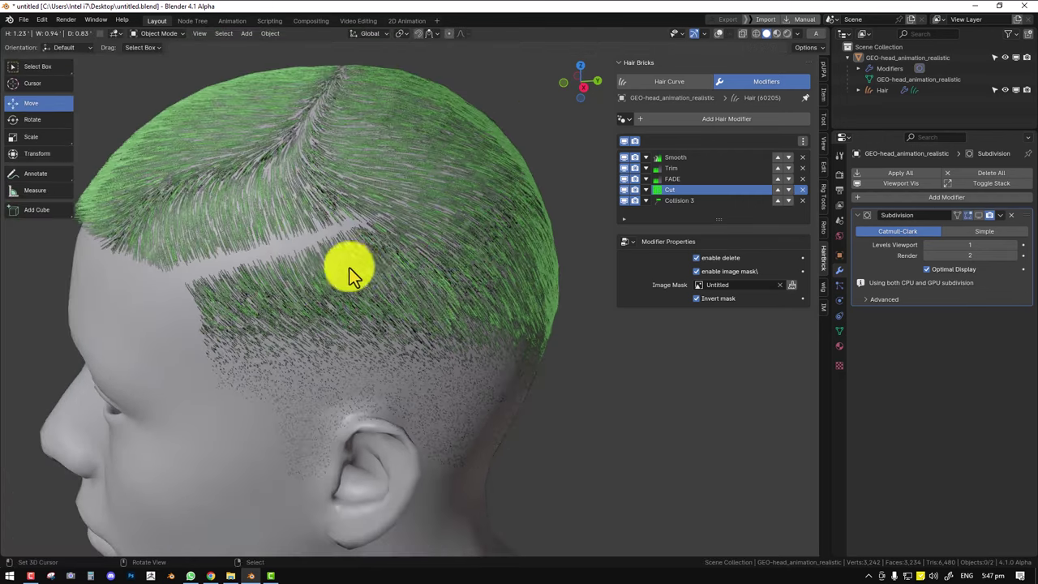
{"action": "middle_click_drag", "start_coordinate": [349, 267], "coordinate": [455, 290]}
{"action": "scroll", "coordinate": [394, 281], "scroll_direction": "down", "scroll_amount": 5}
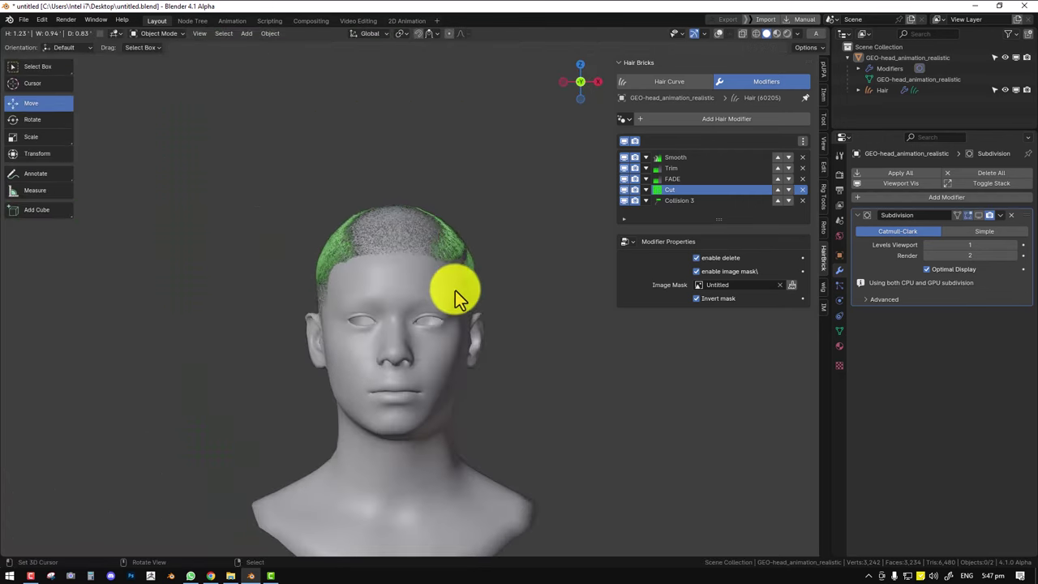
{"action": "scroll", "coordinate": [455, 290], "scroll_direction": "up", "scroll_amount": 5}
{"action": "middle_click_drag", "start_coordinate": [496, 263], "coordinate": [632, 172]}
Compare the hair with the Smooth modifier hidden and shown in the viewport.
{"action": "left_click", "coordinate": [690, 180]}
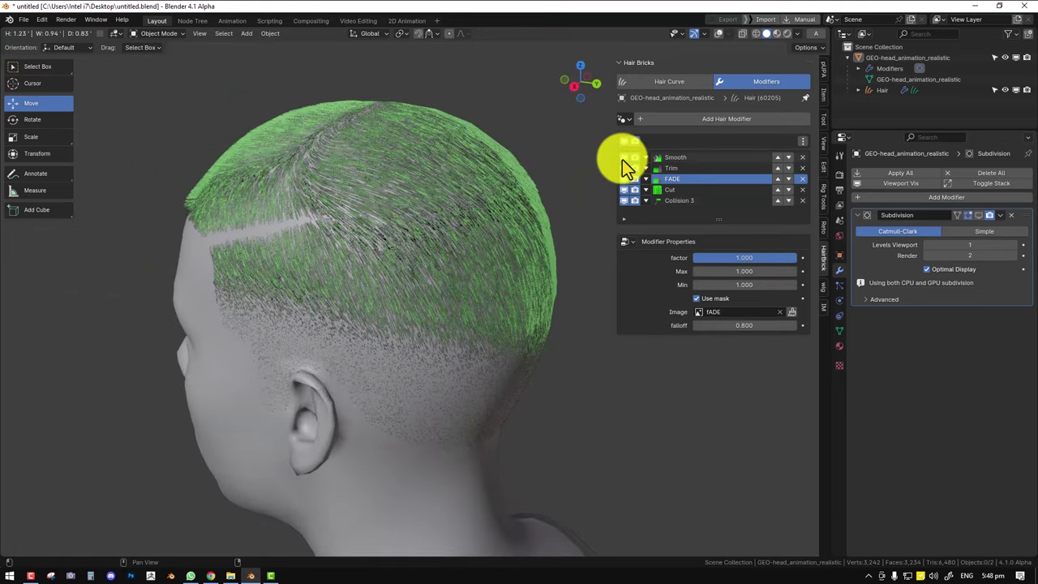
{"action": "left_click", "coordinate": [622, 159]}
{"action": "left_click", "coordinate": [623, 159]}
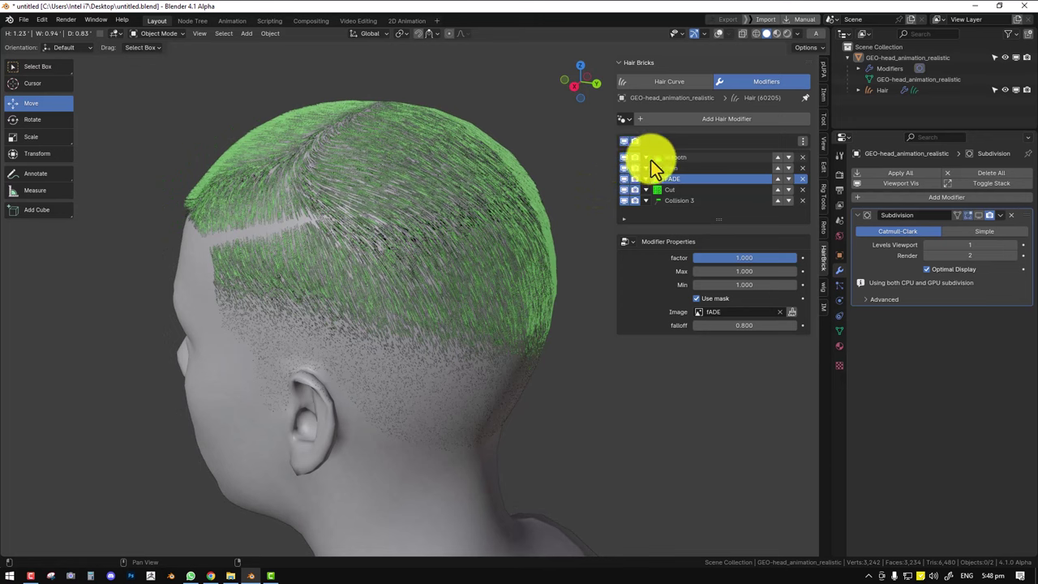
Try 2 iterations on the Smooth modifier, and set its iterations to 10.
{"action": "left_click", "coordinate": [675, 158]}
{"action": "left_click", "coordinate": [746, 285]}
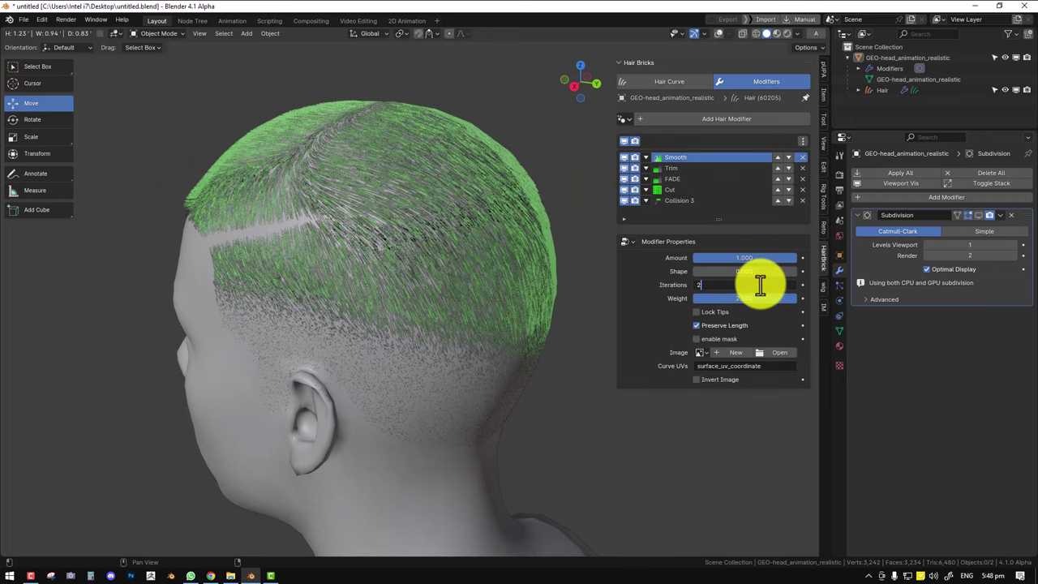
{"action": "key", "text": "Return"}
{"action": "middle_click_drag", "start_coordinate": [375, 237], "coordinate": [414, 242]}
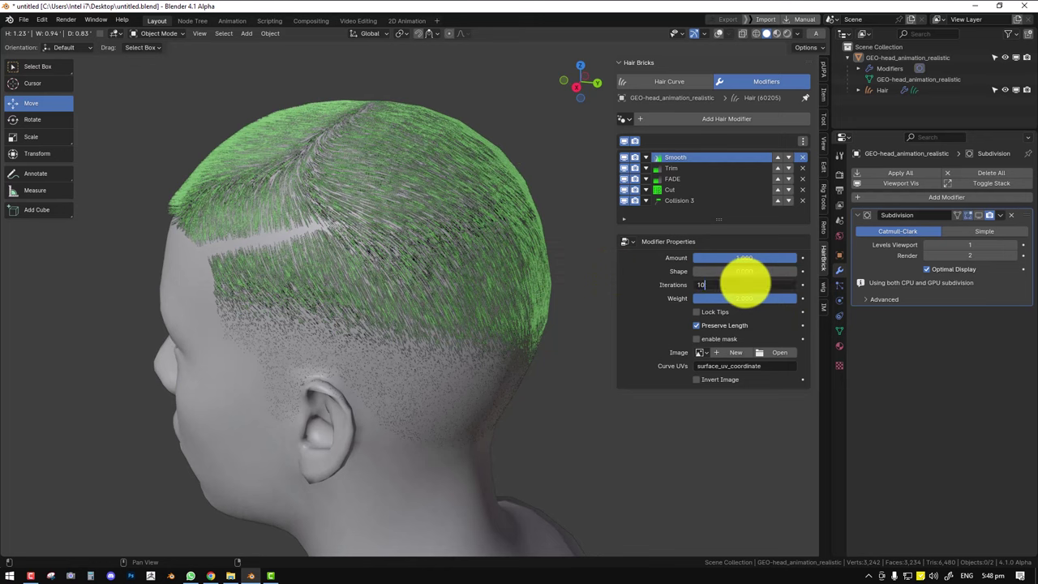
{"action": "key", "text": "Return"}
Add a Roll styling modifier after FADE and move it below Cut in the modifier stack.
{"action": "left_click", "coordinate": [679, 179]}
{"action": "left_click", "coordinate": [720, 119]}
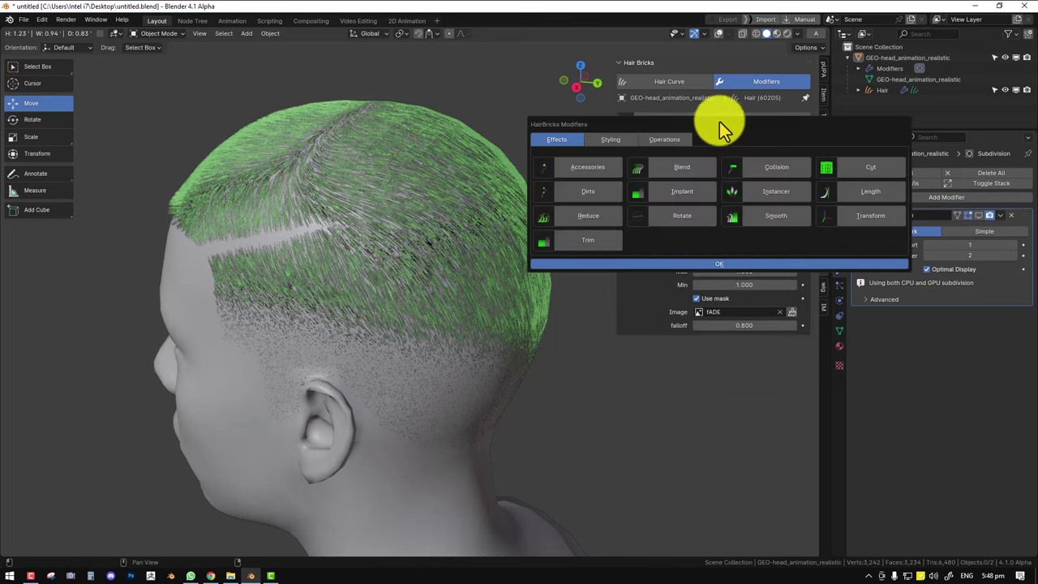
{"action": "left_click", "coordinate": [612, 141]}
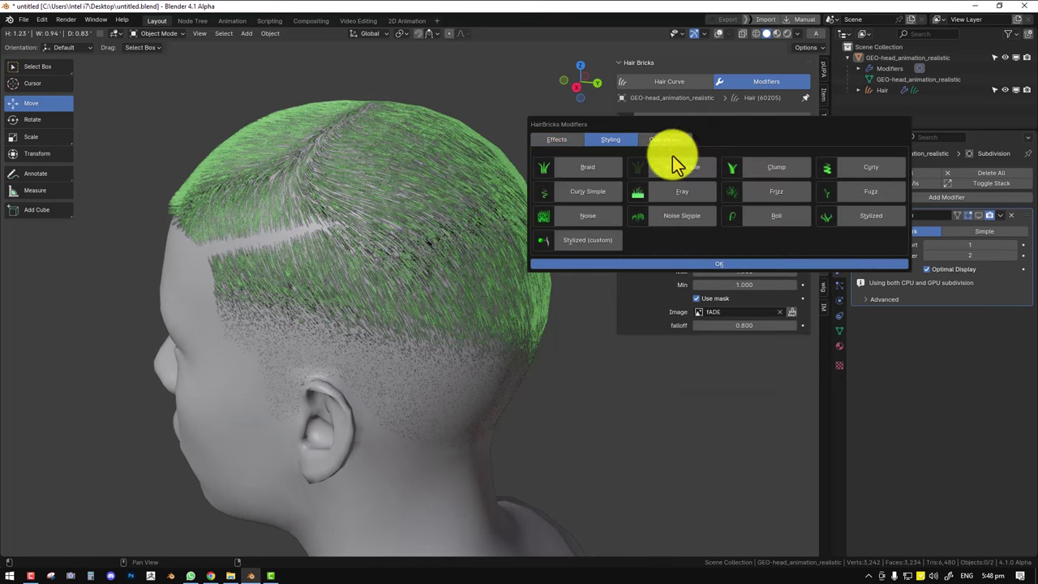
{"action": "left_click", "coordinate": [761, 215]}
{"action": "middle_click_drag", "start_coordinate": [474, 236], "coordinate": [503, 258]}
{"action": "scroll", "coordinate": [467, 264], "scroll_direction": "up", "scroll_amount": 3}
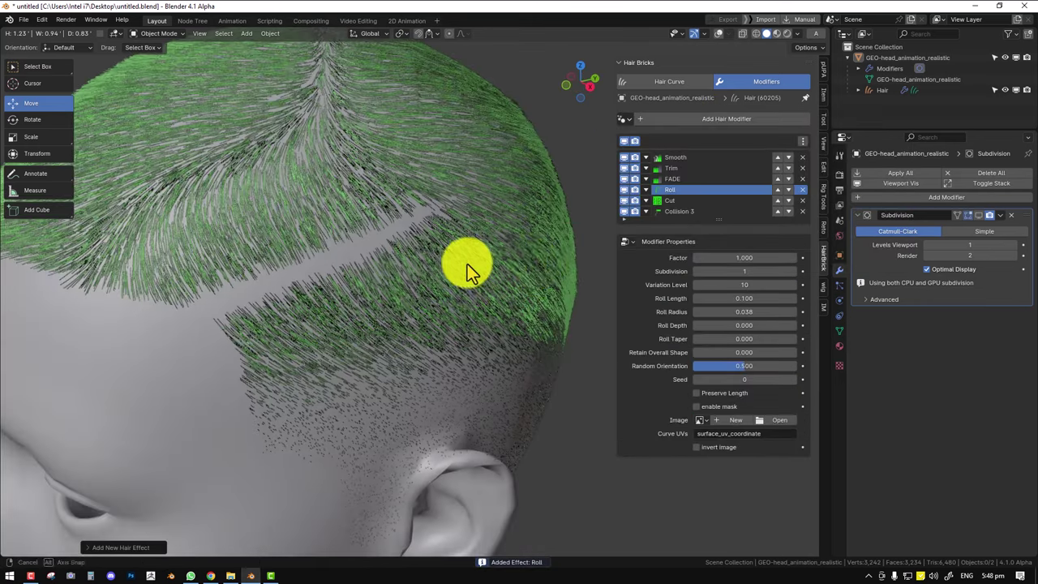
{"action": "left_click", "coordinate": [788, 189]}
{"action": "scroll", "coordinate": [454, 270], "scroll_direction": "down", "scroll_amount": 3}
{"action": "middle_click_drag", "start_coordinate": [454, 270], "coordinate": [417, 277]}
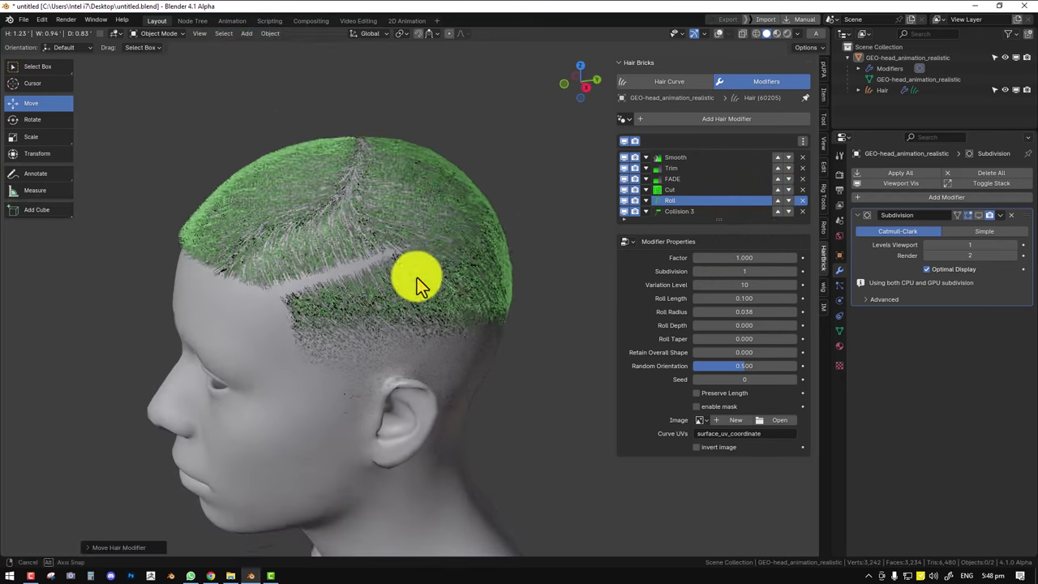
{"action": "scroll", "coordinate": [417, 278], "scroll_direction": "up", "scroll_amount": 1}
Save the file and try a factor of 2 on the Roll modifier.
{"action": "key", "text": "ctrl+s"}
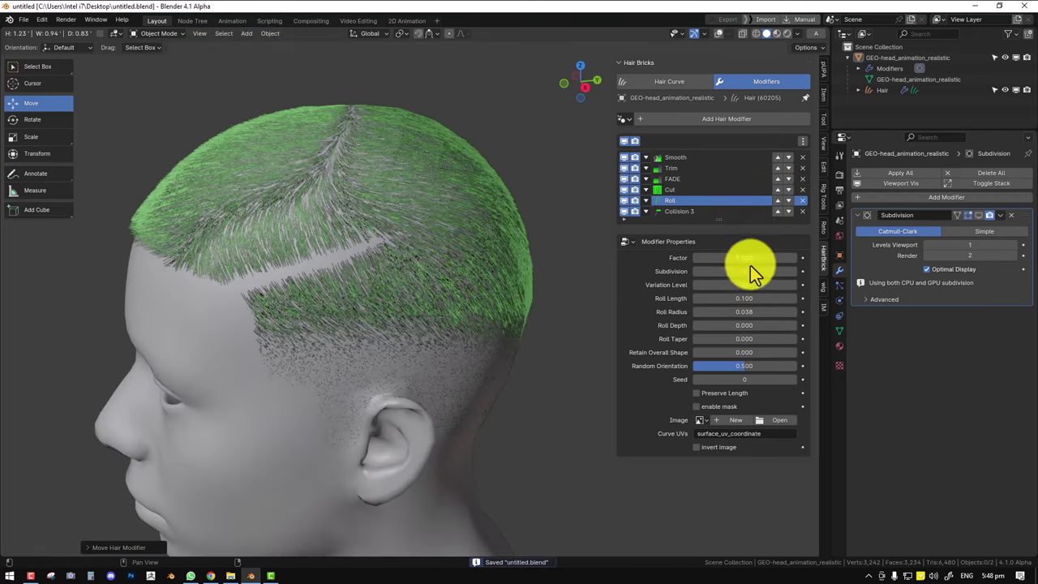
{"action": "type", "text": "2"}
{"action": "key", "text": "Return"}
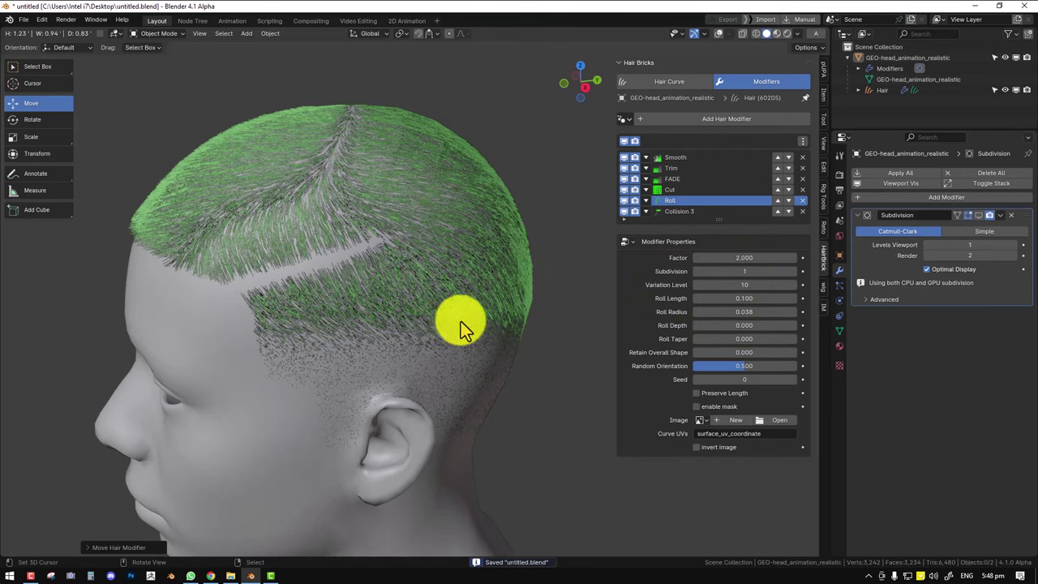
Set the Roll modifier's roll length to 0.6, roll radius to 1, roll depth to 3 and factor to 1.
{"action": "double_click", "coordinate": [756, 299]}
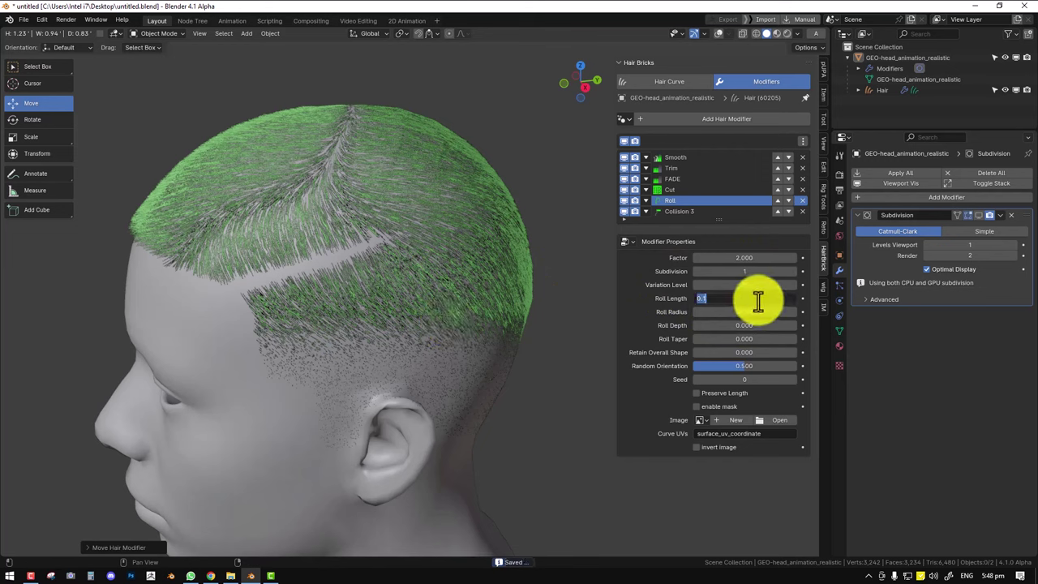
{"action": "type", "text": ".6"}
{"action": "key", "text": "Return"}
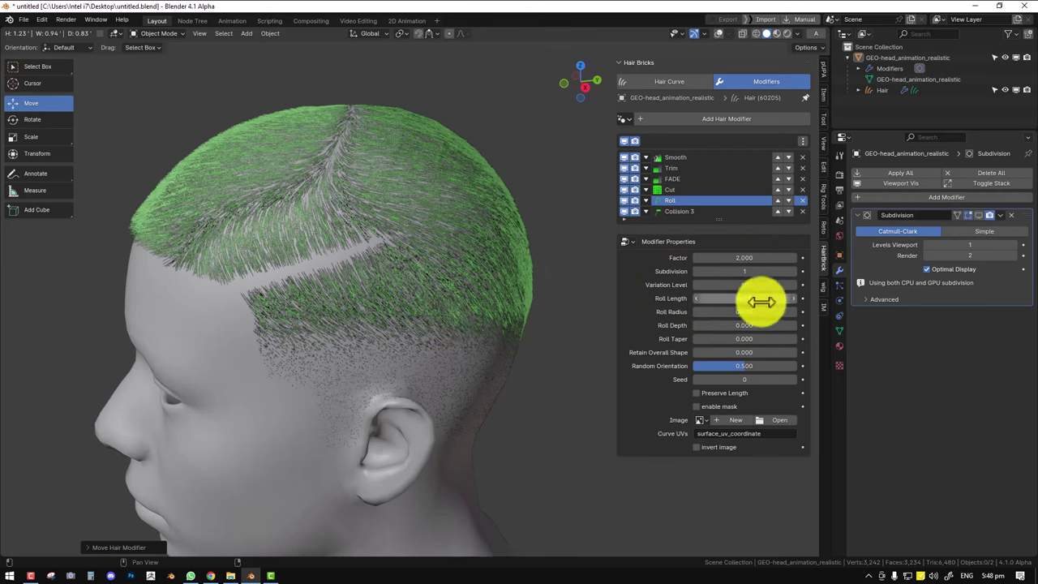
{"action": "double_click", "coordinate": [738, 312]}
{"action": "type", "text": "1"}
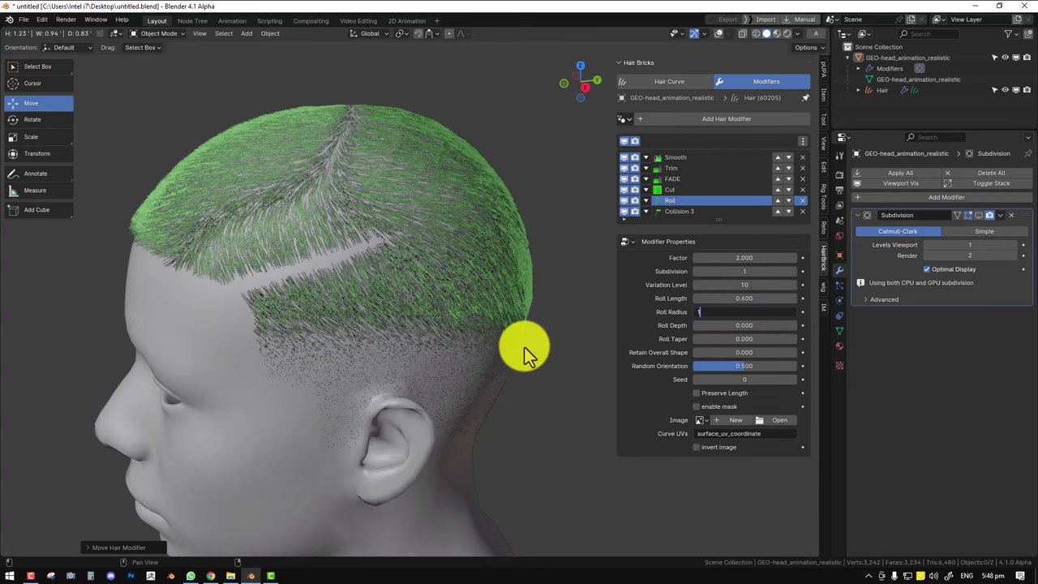
{"action": "key", "text": "Return"}
{"action": "scroll", "coordinate": [565, 332], "scroll_direction": "up", "scroll_amount": 3}
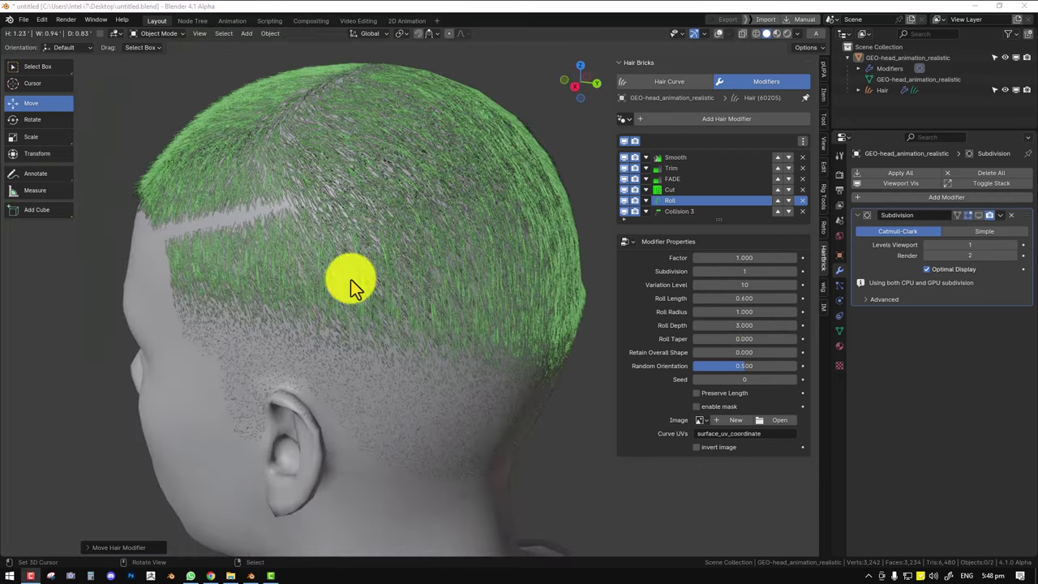
Compare the hair around the shaved line with the Roll modifier hidden and shown in the viewport.
{"action": "middle_click_drag", "start_coordinate": [348, 285], "coordinate": [435, 309]}
{"action": "scroll", "coordinate": [327, 296], "scroll_direction": "down", "scroll_amount": 2}
{"action": "scroll", "coordinate": [461, 292], "scroll_direction": "up", "scroll_amount": 3}
{"action": "scroll", "coordinate": [486, 378], "scroll_direction": "up", "scroll_amount": 3}
{"action": "scroll", "coordinate": [435, 309], "scroll_direction": "down", "scroll_amount": 2}
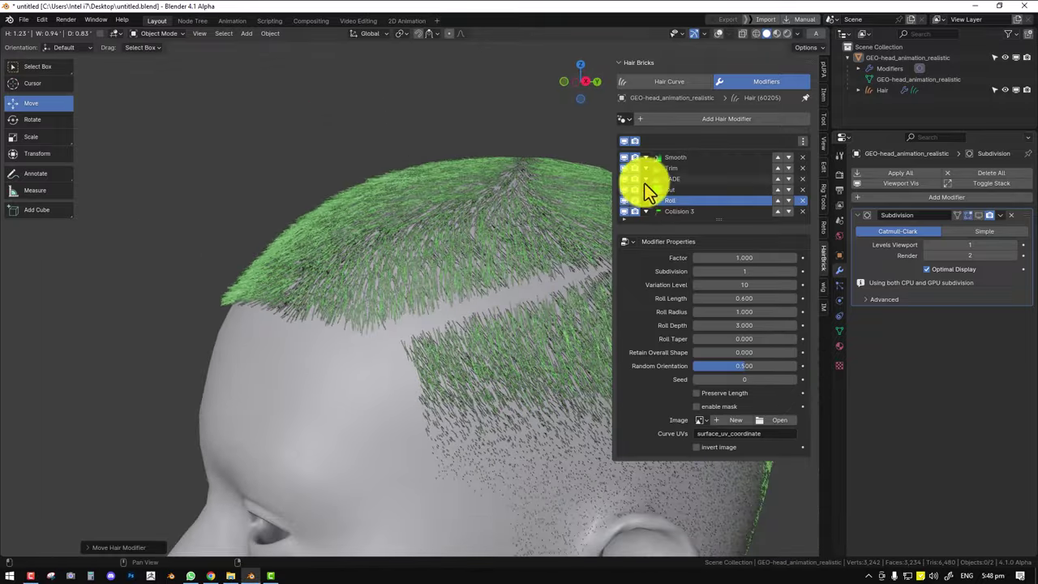
{"action": "left_click", "coordinate": [624, 201]}
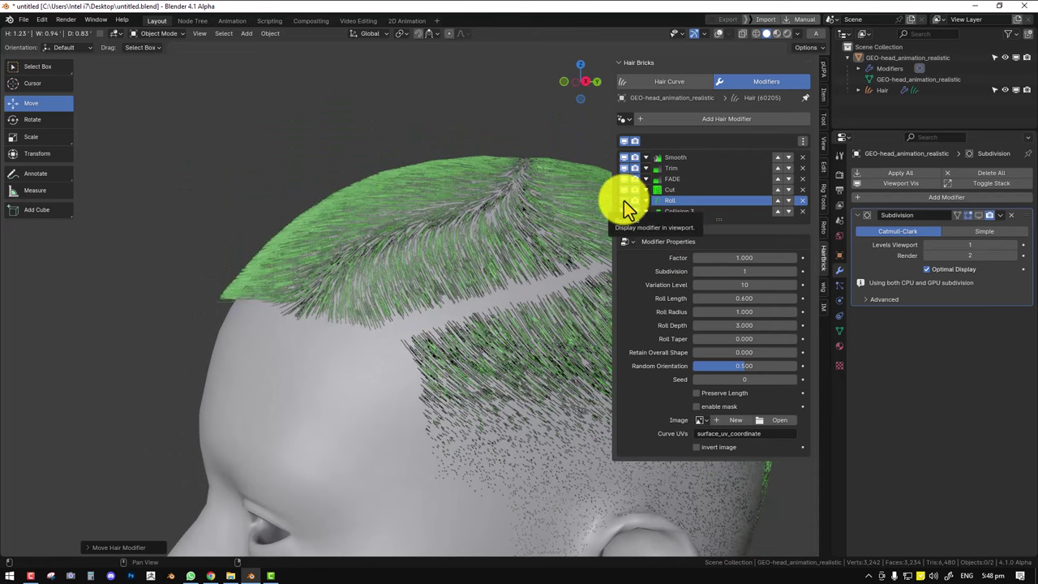
{"action": "left_click", "coordinate": [623, 201]}
{"action": "middle_click_drag", "start_coordinate": [454, 285], "coordinate": [379, 288], "text": "shift"}
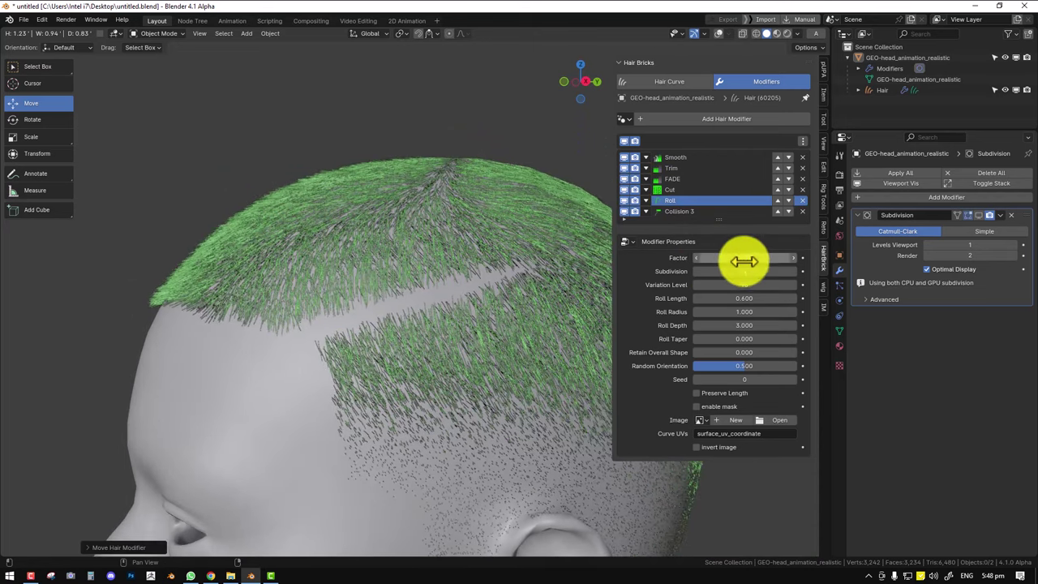
Try a factor of 0.3 on the Roll modifier, and set the factor to 0.02.
{"action": "left_click", "coordinate": [752, 260]}
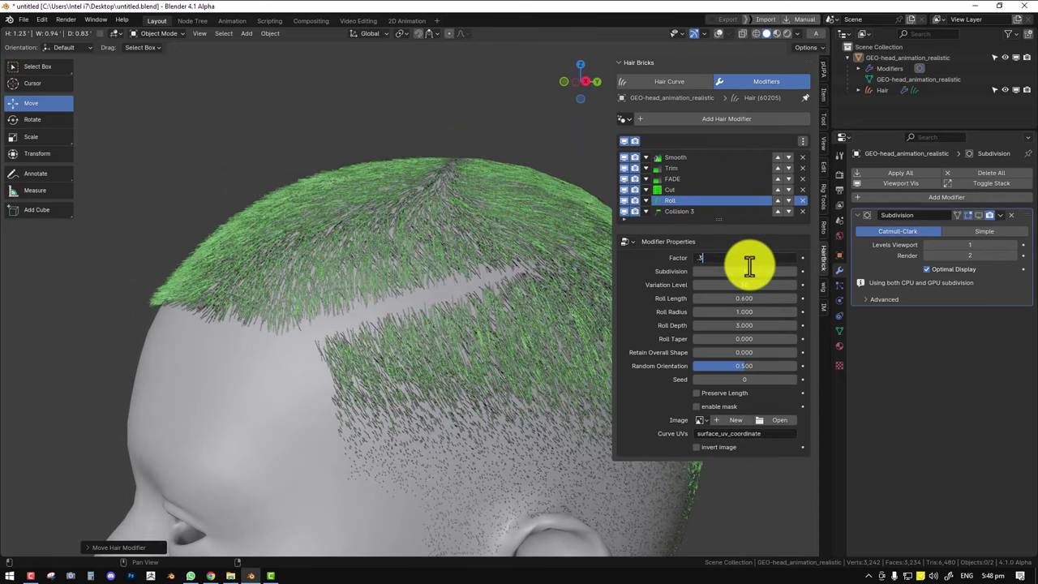
{"action": "type", "text": ".3"}
{"action": "key", "text": "Return"}
{"action": "double_click", "coordinate": [750, 259]}
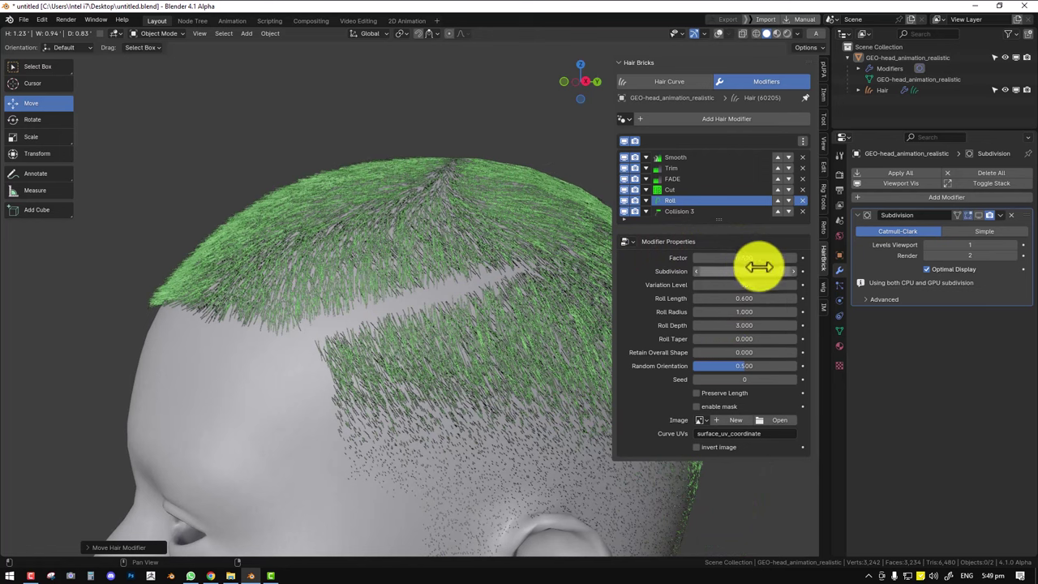
Try roll lengths of 0.2 and 0.07 on the Roll modifier, and set the roll length to 0.09.
{"action": "double_click", "coordinate": [758, 299]}
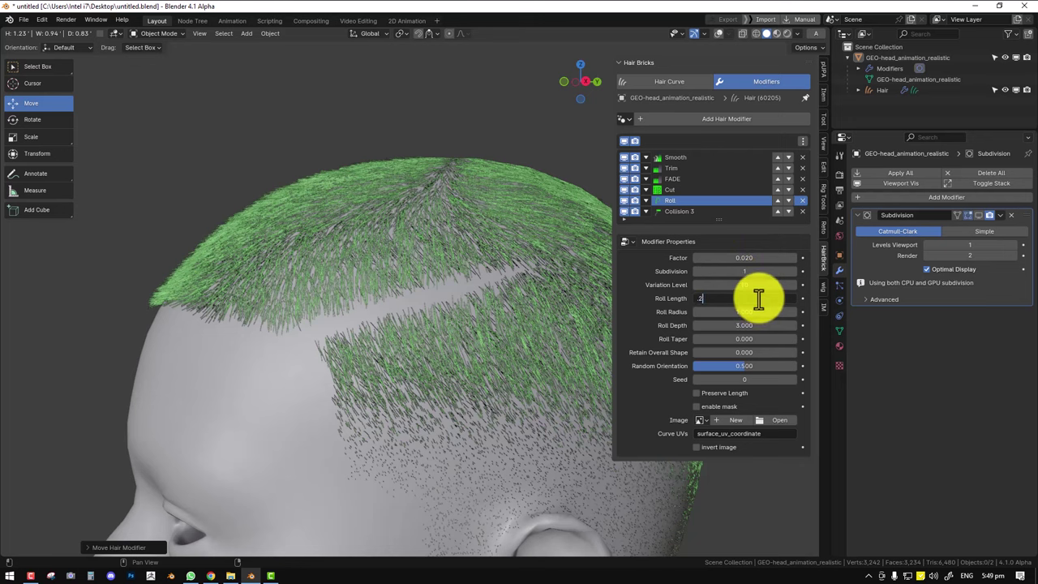
{"action": "key", "text": "Return"}
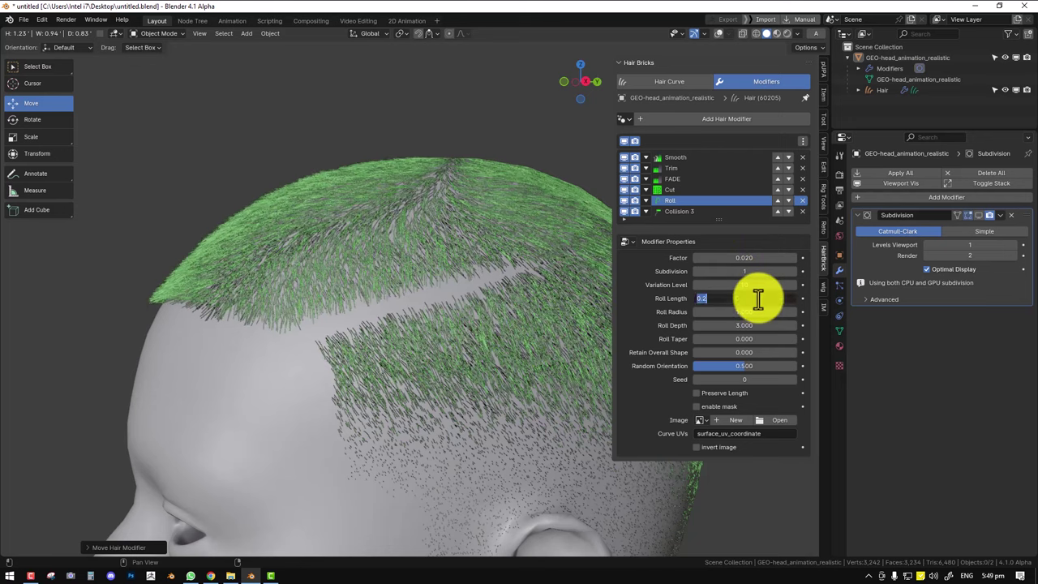
{"action": "key", "text": "Return"}
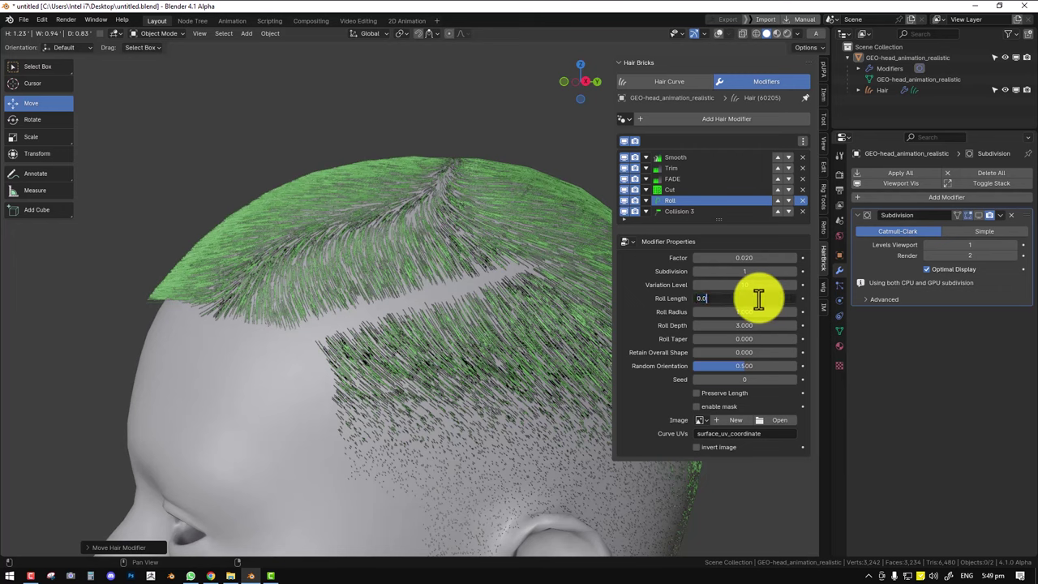
{"action": "key", "text": "Return"}
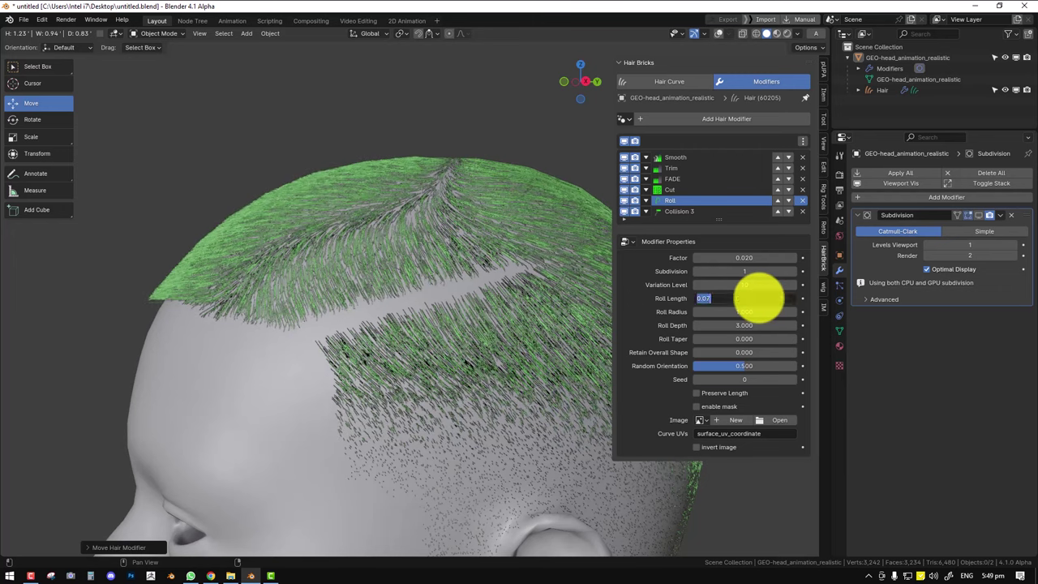
{"action": "key", "text": "Return"}
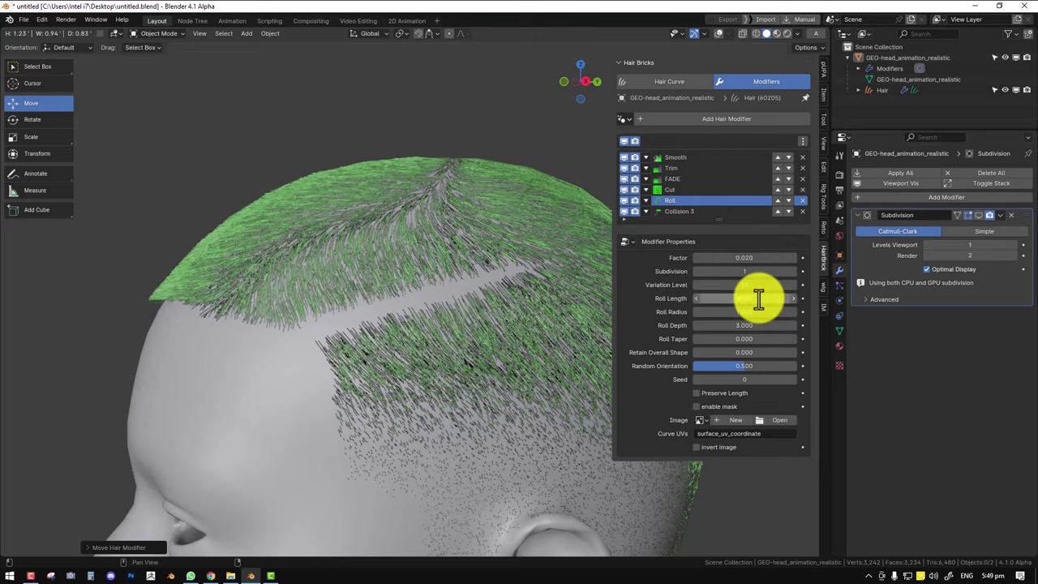
{"action": "middle_click_drag", "start_coordinate": [758, 298], "coordinate": [454, 284]}
Add a Fray styling modifier below Roll and view the flyaway hairs around the head.
{"action": "left_click", "coordinate": [726, 121]}
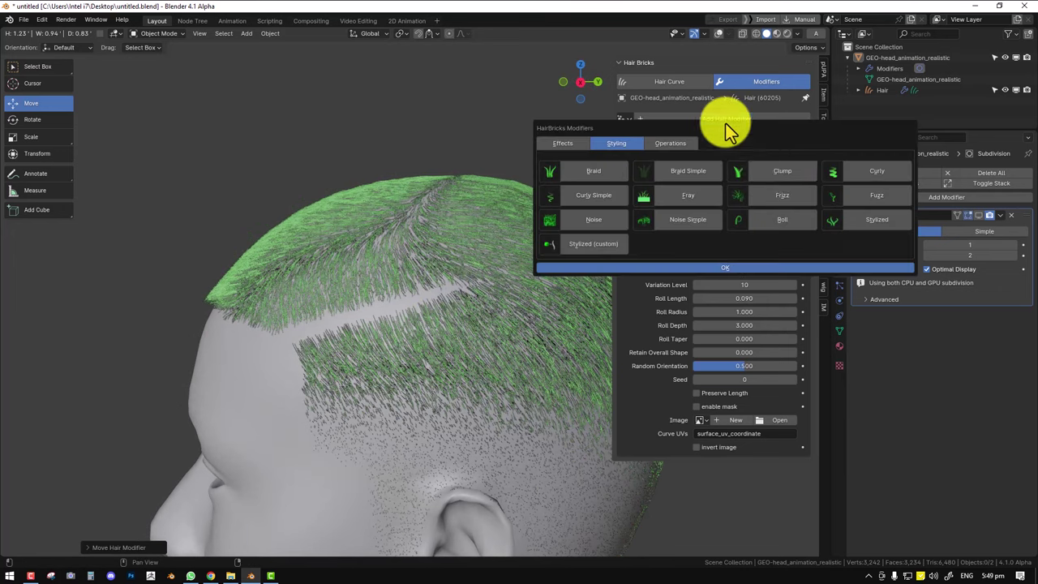
{"action": "left_click", "coordinate": [682, 197]}
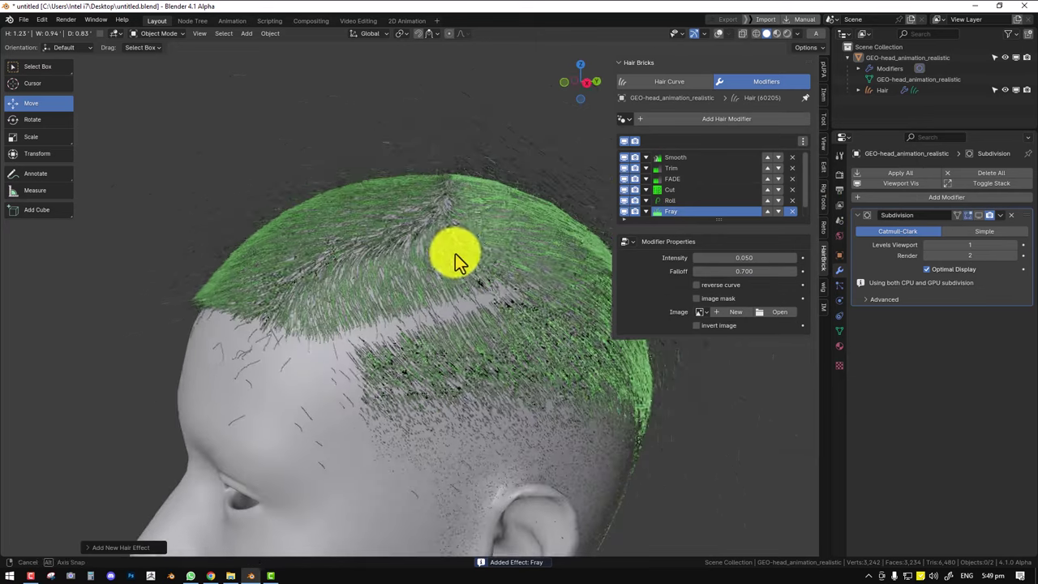
{"action": "scroll", "coordinate": [458, 253], "scroll_direction": "down", "scroll_amount": 4}
{"action": "scroll", "coordinate": [464, 251], "scroll_direction": "up", "scroll_amount": 5}
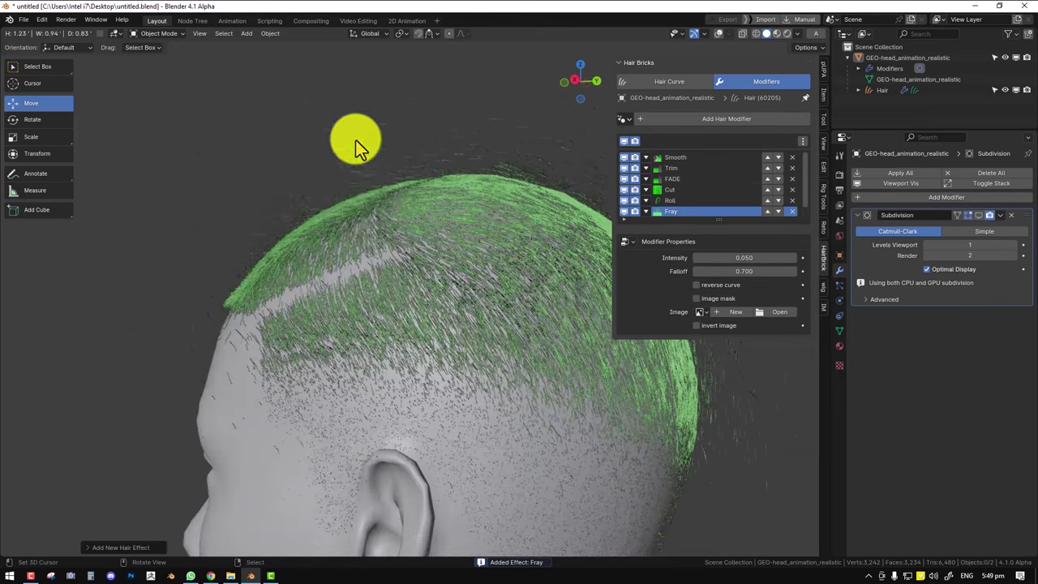
{"action": "scroll", "coordinate": [703, 208], "scroll_direction": "down", "scroll_amount": 1}
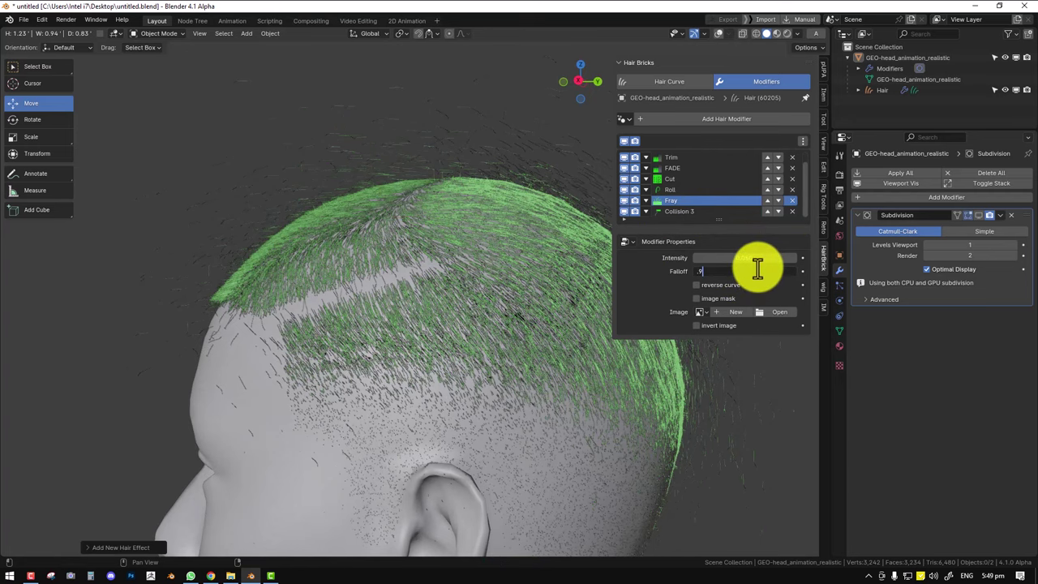
Apply a falloff of 0.9 to the Fray modifier and try intensities of 0.002, 0.008 and 0.004.
{"action": "key", "text": "Return"}
{"action": "middle_click_drag", "start_coordinate": [437, 208], "coordinate": [746, 240]}
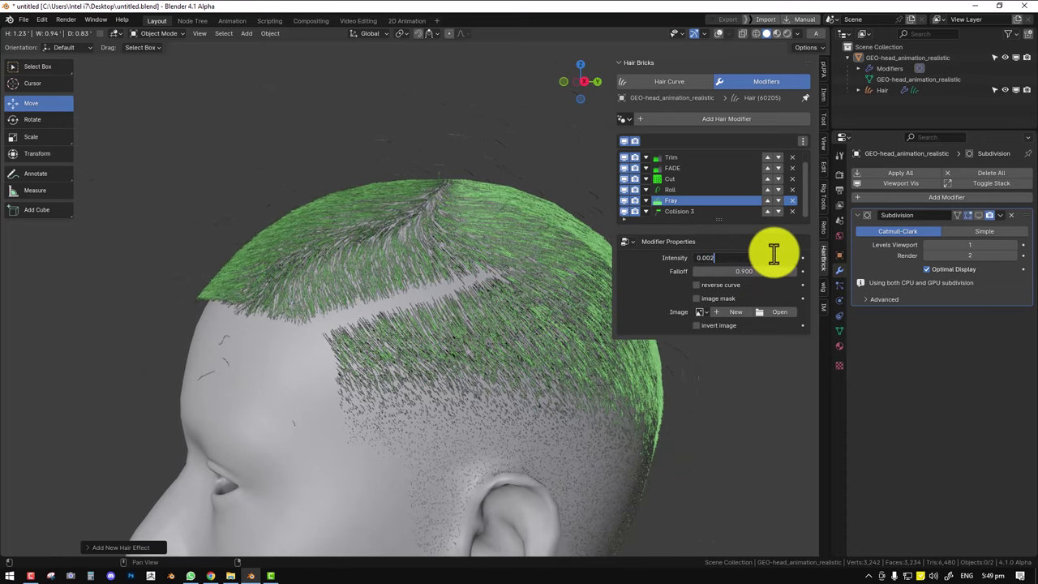
{"action": "middle_click_drag", "start_coordinate": [514, 243], "coordinate": [492, 250]}
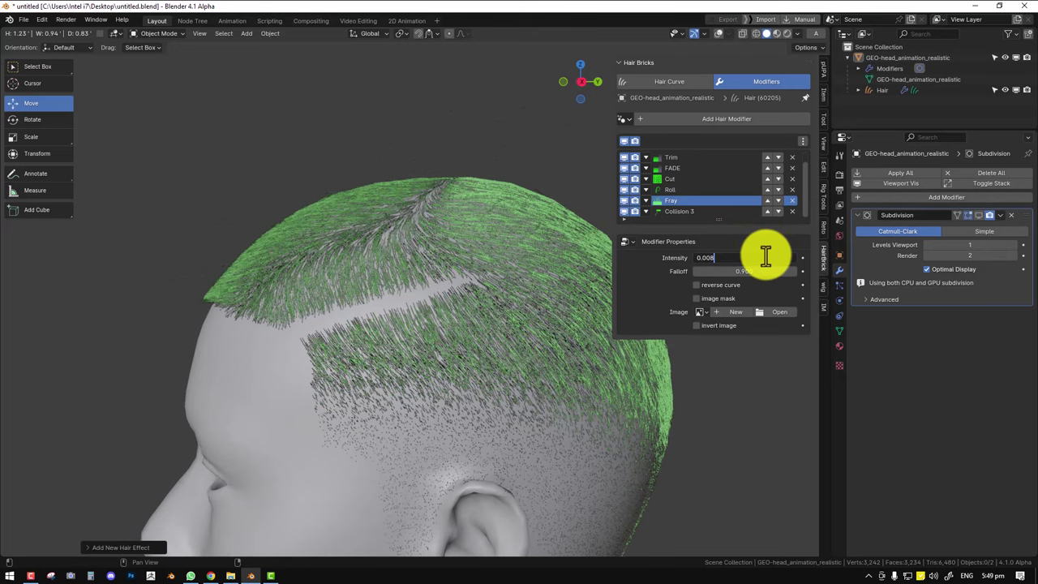
{"action": "middle_click_drag", "start_coordinate": [413, 224], "coordinate": [391, 256]}
{"action": "scroll", "coordinate": [409, 235], "scroll_direction": "up", "scroll_amount": 2}
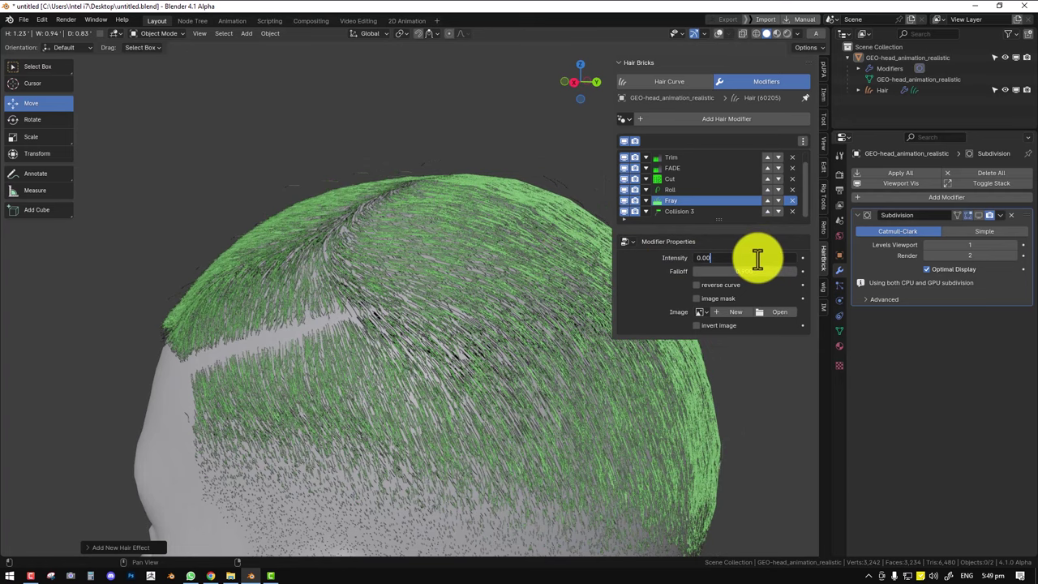
{"action": "key", "text": "Return"}
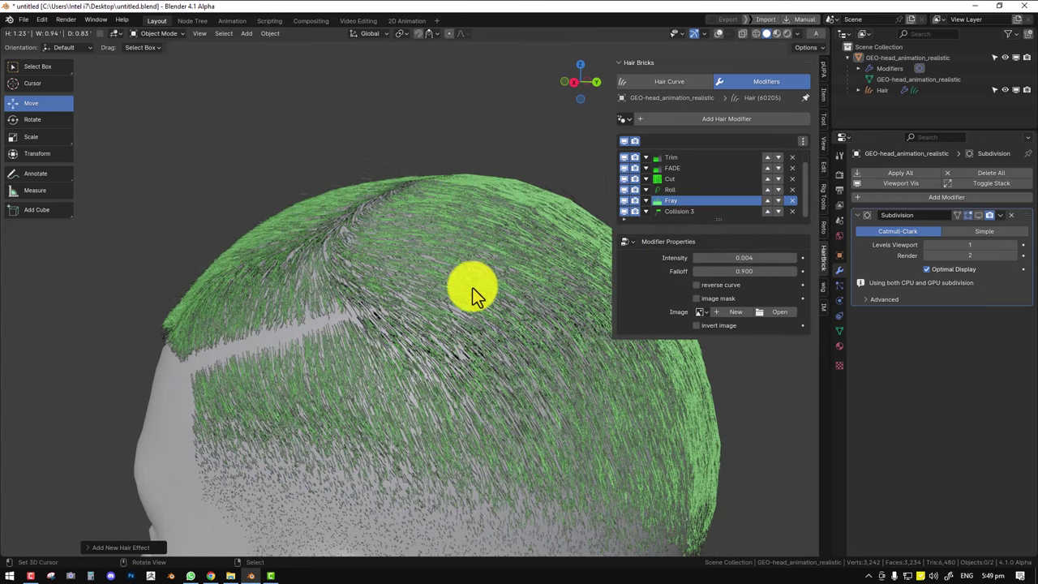
Try falloffs of 0.9 and 0.4 on the Fray modifier, and set the falloff to 0.7.
{"action": "middle_click_drag", "start_coordinate": [471, 294], "coordinate": [514, 289]}
{"action": "left_click", "coordinate": [762, 272]}
{"action": "type", "text": "0.9"}
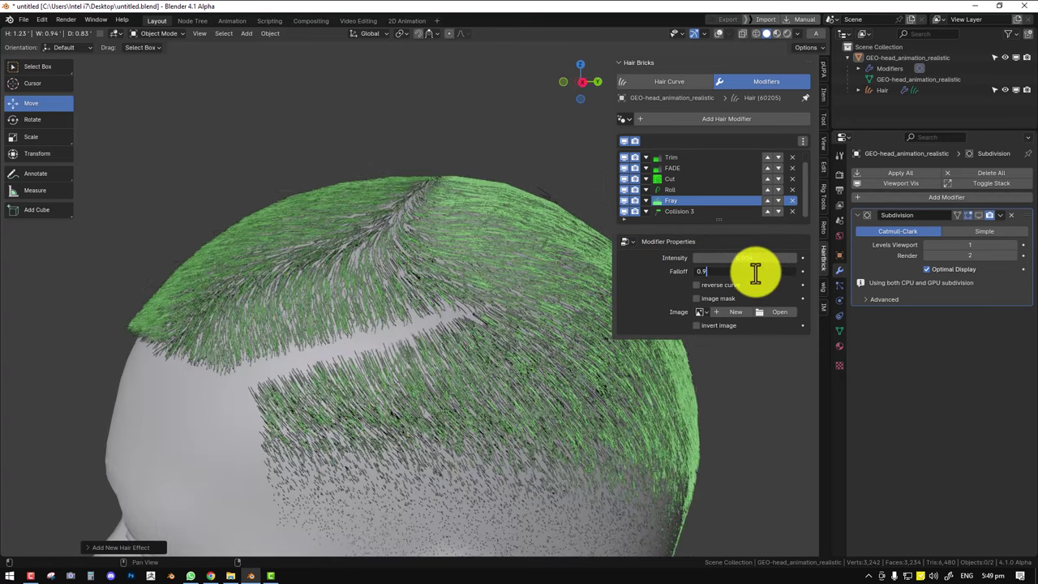
{"action": "key", "text": "Return"}
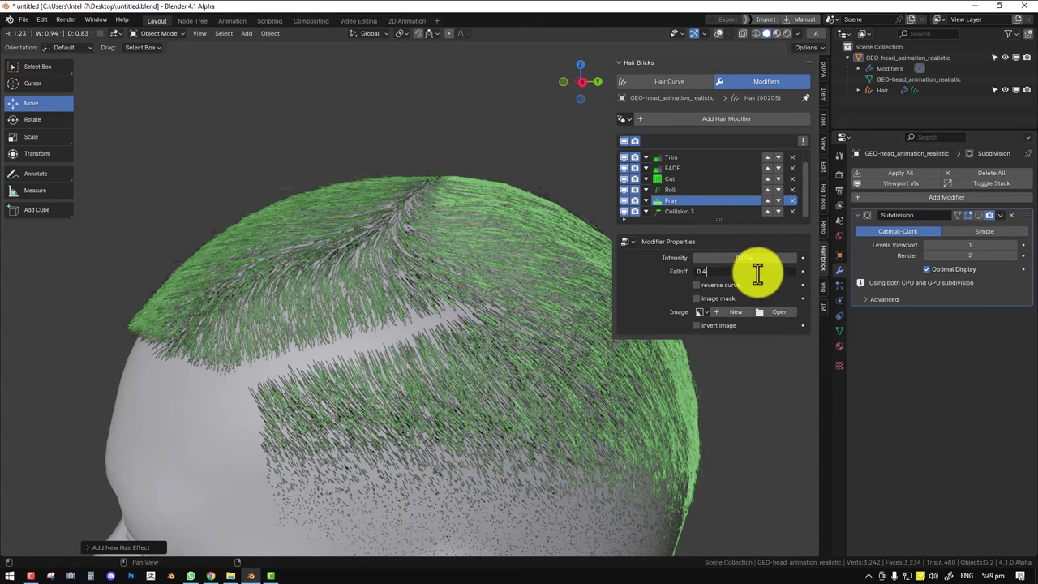
{"action": "key", "text": "Return"}
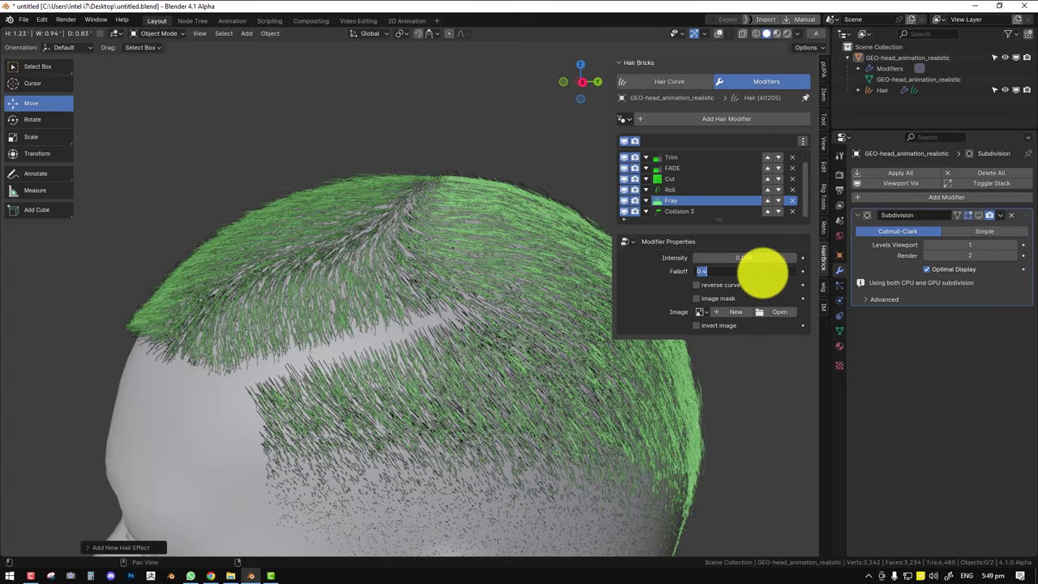
{"action": "key", "text": "Return"}
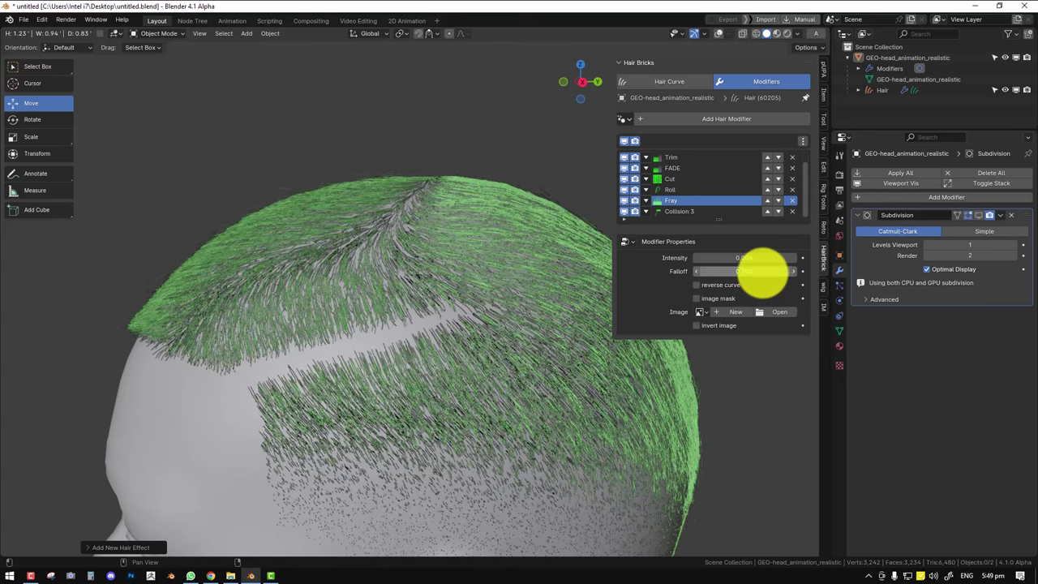
Set the Fray modifier's intensity to 0.006 and check the strands on top of the head up close.
{"action": "left_click", "coordinate": [762, 258]}
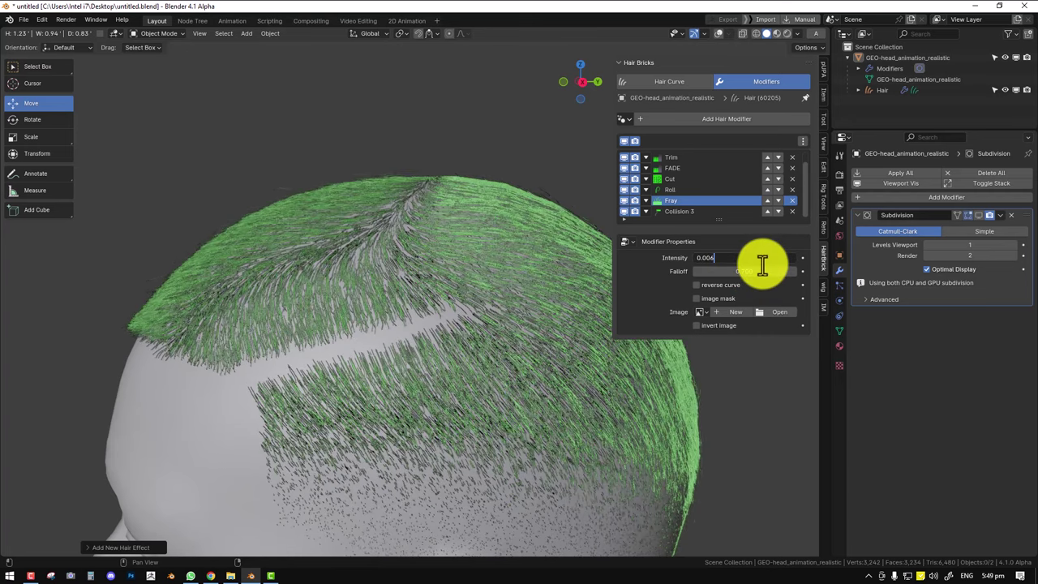
{"action": "type", "text": "0.006"}
{"action": "key", "text": "Return"}
{"action": "middle_click_drag", "start_coordinate": [388, 224], "coordinate": [593, 232]}
{"action": "scroll", "coordinate": [390, 214], "scroll_direction": "up", "scroll_amount": 6}
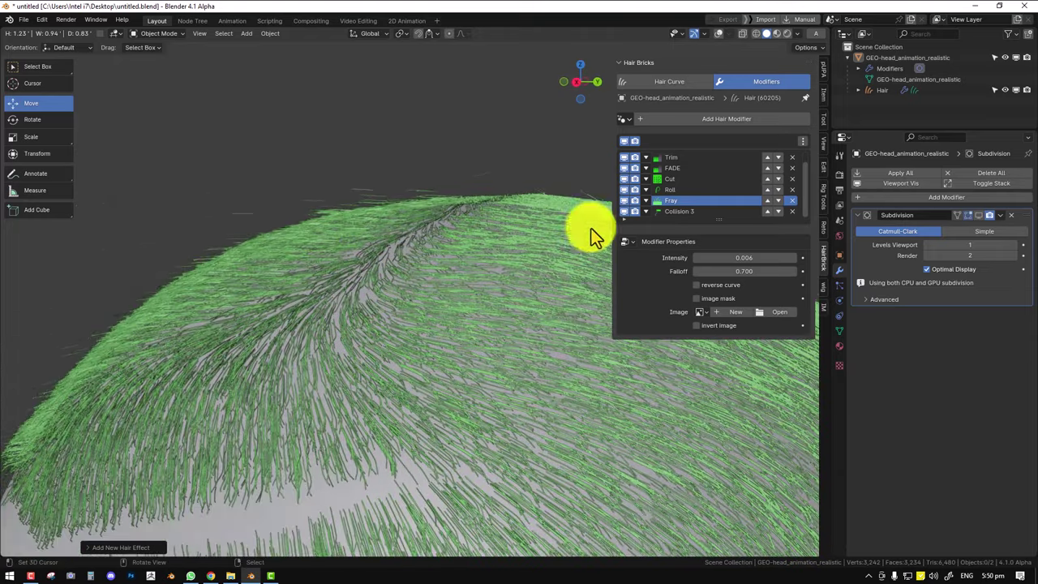
Try a Snap To Mesh operation modifier below Fray, with the GEO-head_animation_realistic mesh as its object.
{"action": "left_click", "coordinate": [725, 120]}
{"action": "left_click", "coordinate": [678, 144]}
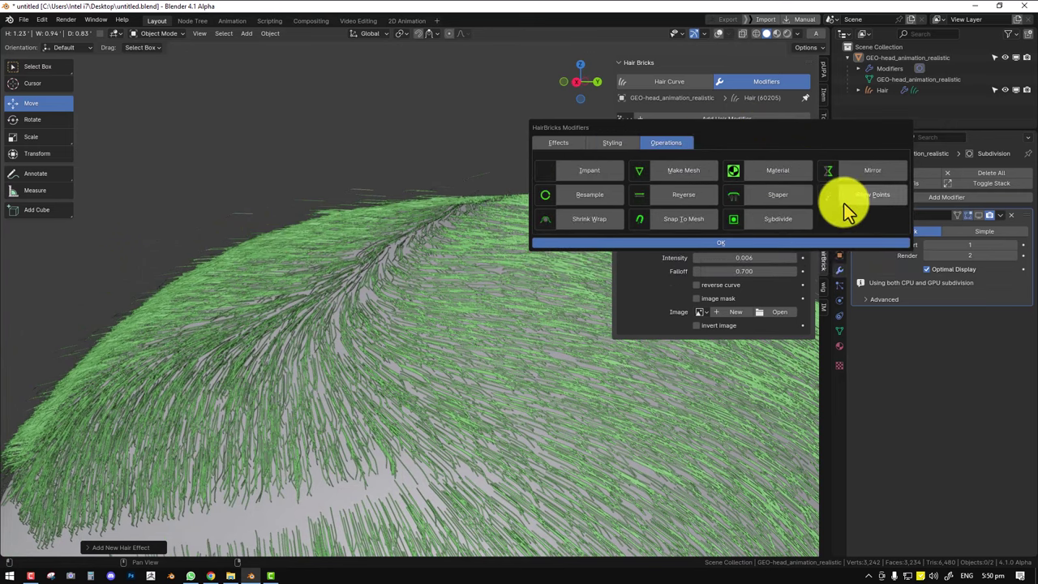
{"action": "left_click", "coordinate": [693, 224]}
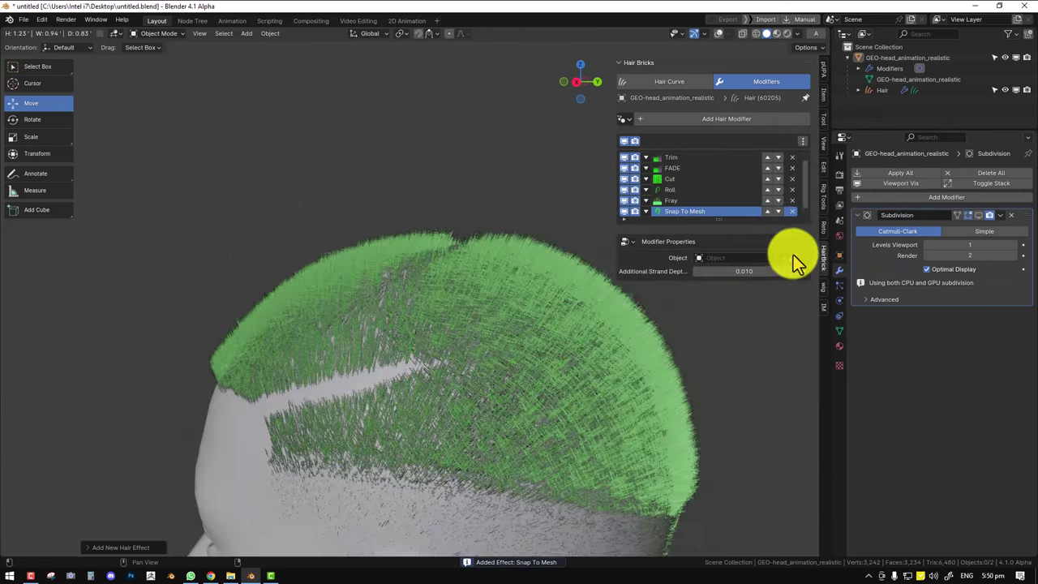
{"action": "left_click", "coordinate": [793, 257]}
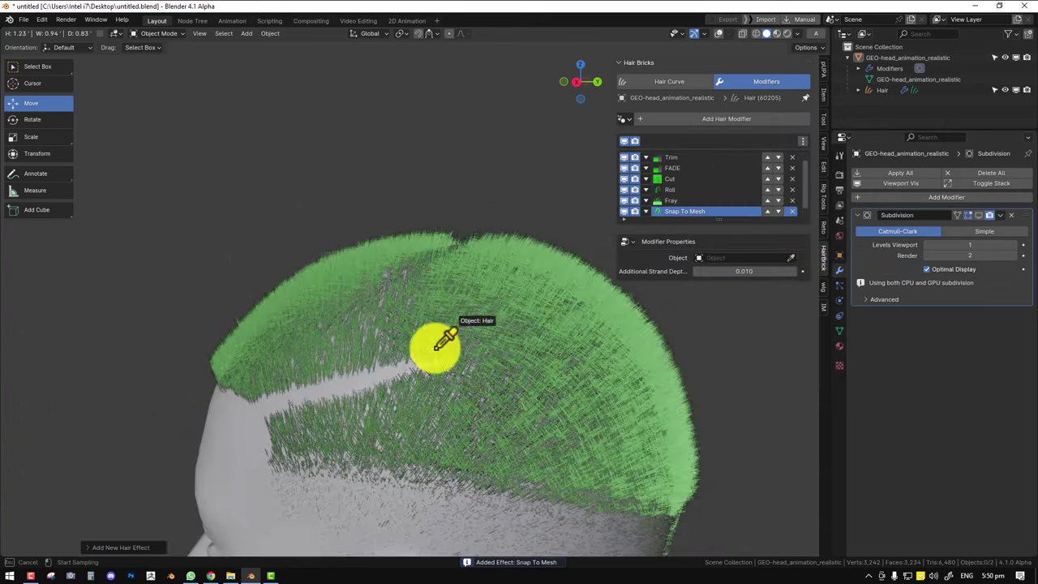
{"action": "left_click", "coordinate": [374, 280]}
{"action": "middle_click_drag", "start_coordinate": [392, 262], "coordinate": [492, 225]}
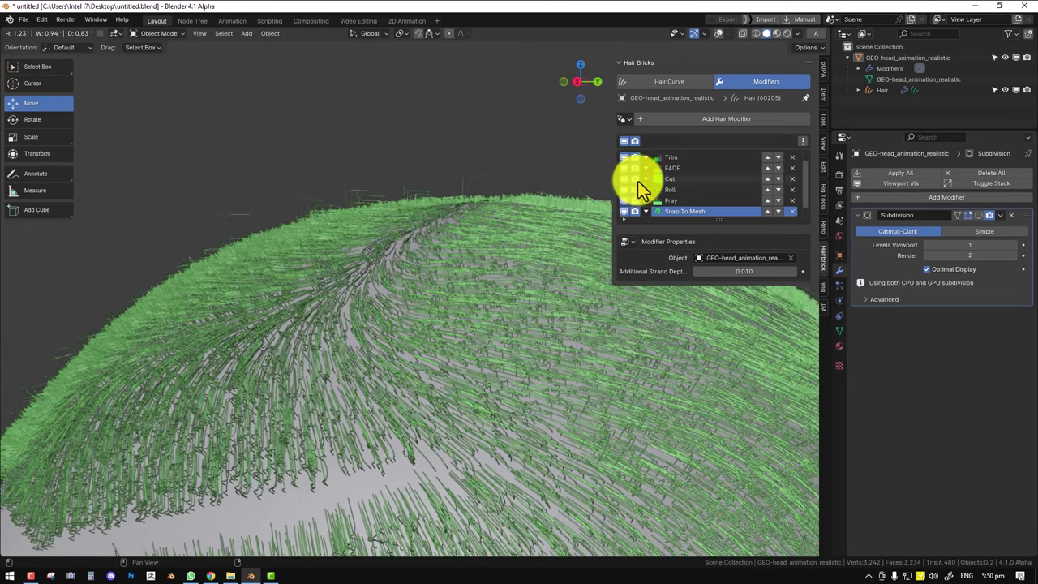
Examine the hair on top of the head with the Snap To Mesh modifier hidden and shown.
{"action": "scroll", "coordinate": [737, 190], "scroll_direction": "down", "scroll_amount": 1}
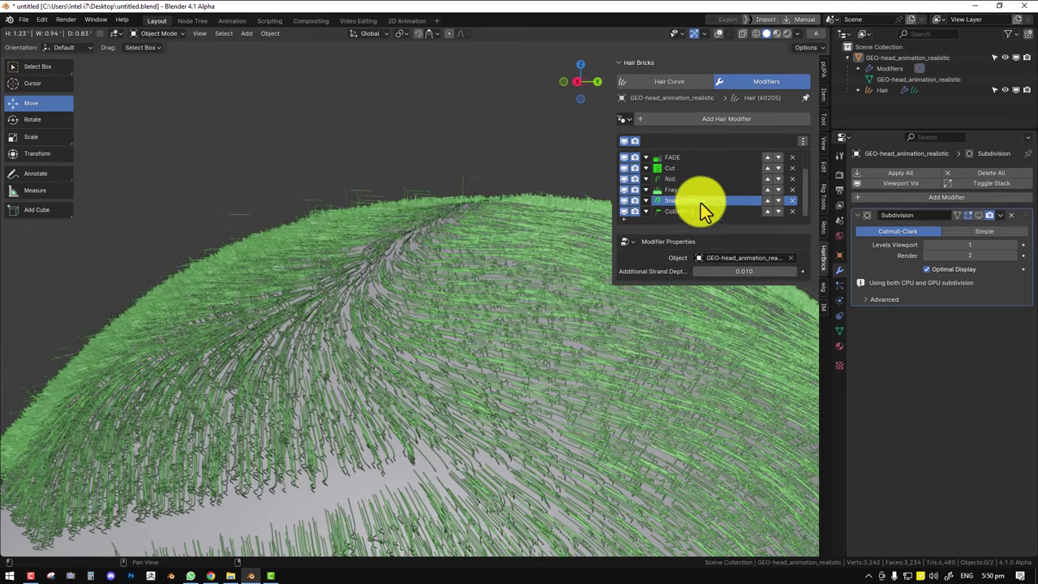
{"action": "scroll", "coordinate": [419, 230], "scroll_direction": "down", "scroll_amount": 6}
{"action": "middle_click_drag", "start_coordinate": [328, 288], "coordinate": [708, 258]}
{"action": "scroll", "coordinate": [443, 291], "scroll_direction": "up", "scroll_amount": 3}
{"action": "middle_click_drag", "start_coordinate": [423, 259], "coordinate": [766, 227]}
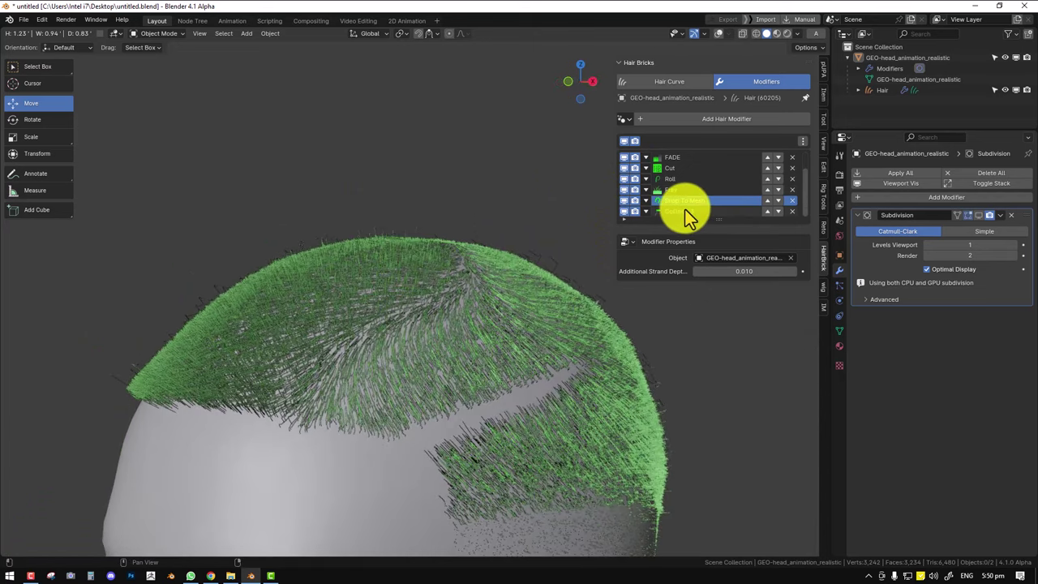
{"action": "middle_click_drag", "start_coordinate": [454, 253], "coordinate": [431, 255]}
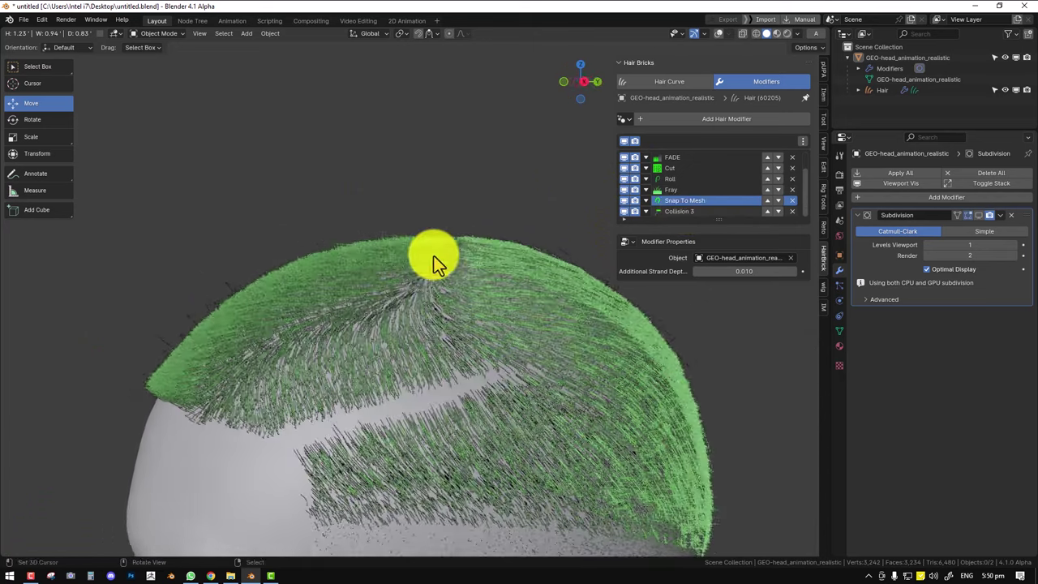
{"action": "left_click", "coordinate": [624, 203]}
{"action": "left_click", "coordinate": [624, 203]}
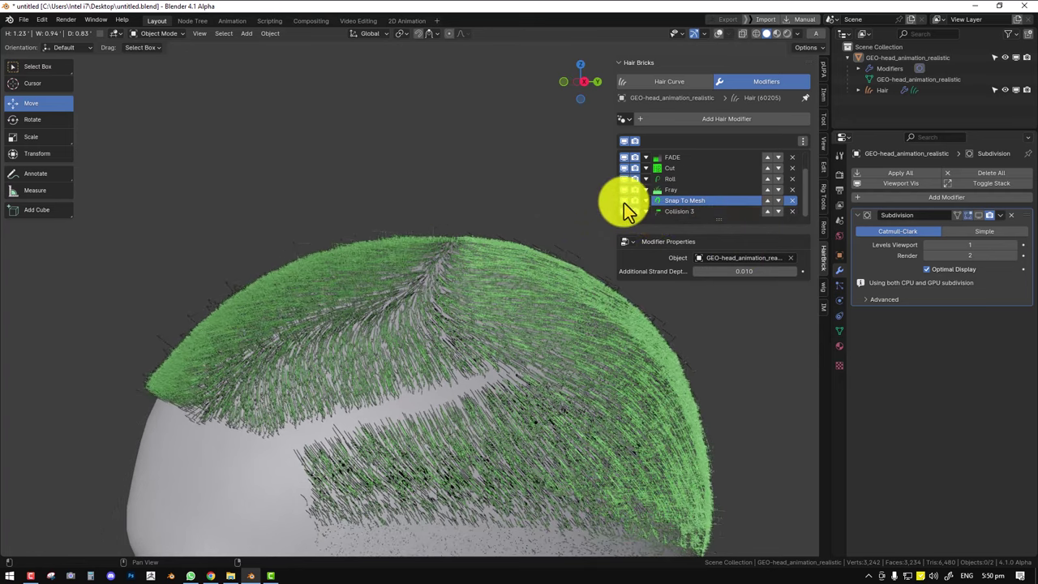
Compare the short hairs around the ear with the Snap To Mesh modifier hidden and shown.
{"action": "scroll", "coordinate": [270, 339], "scroll_direction": "down", "scroll_amount": 3}
{"action": "middle_click_drag", "start_coordinate": [270, 339], "coordinate": [689, 267]}
{"action": "scroll", "coordinate": [536, 312], "scroll_direction": "up", "scroll_amount": 8}
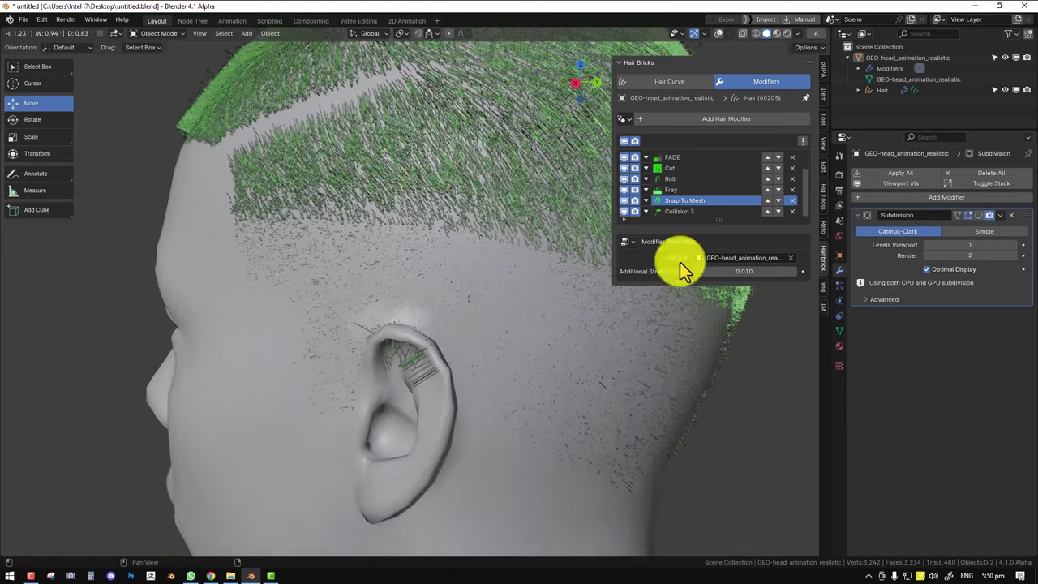
{"action": "left_click", "coordinate": [623, 201]}
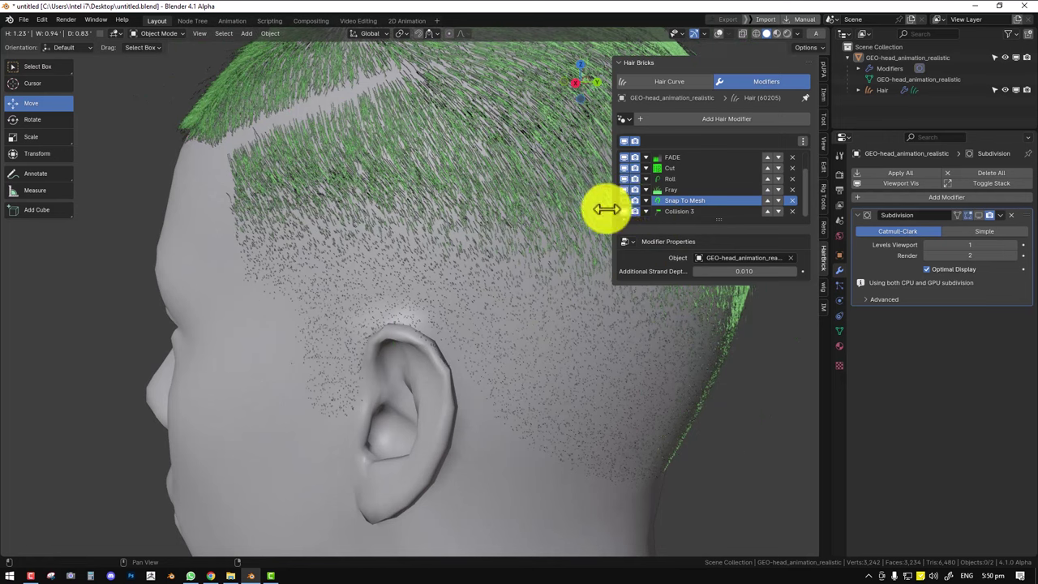
{"action": "key", "text": "ctrl+z"}
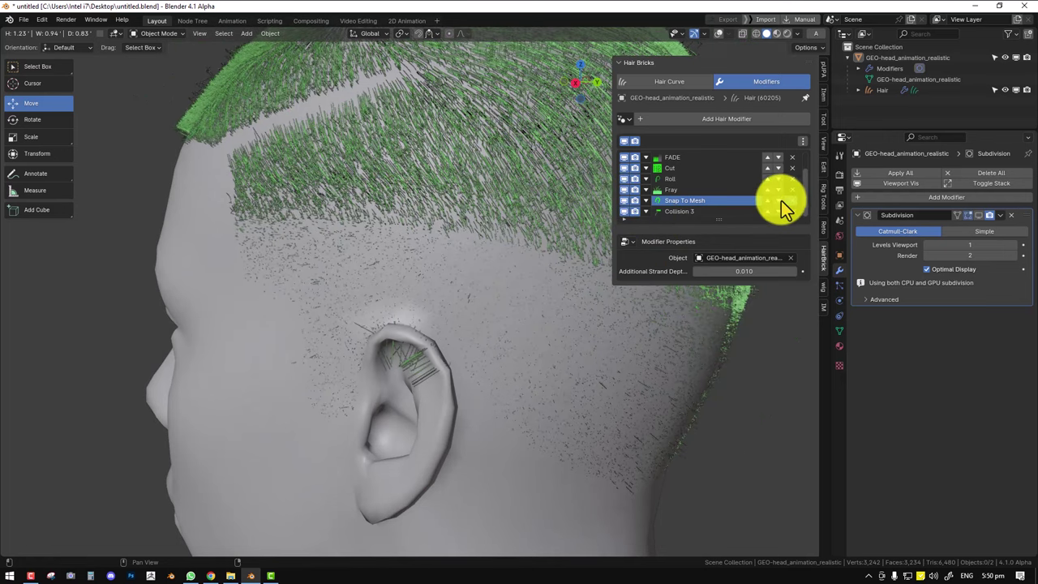
Try Snap To Mesh below Collision 3, return it above, and delete the Snap To Mesh modifier.
{"action": "left_click", "coordinate": [779, 201]}
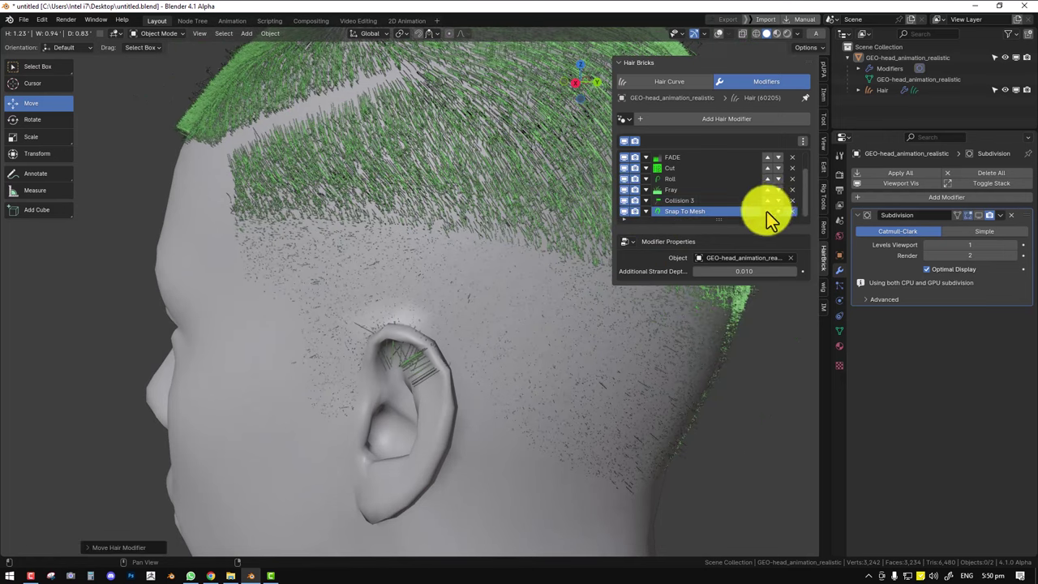
{"action": "left_click", "coordinate": [767, 211]}
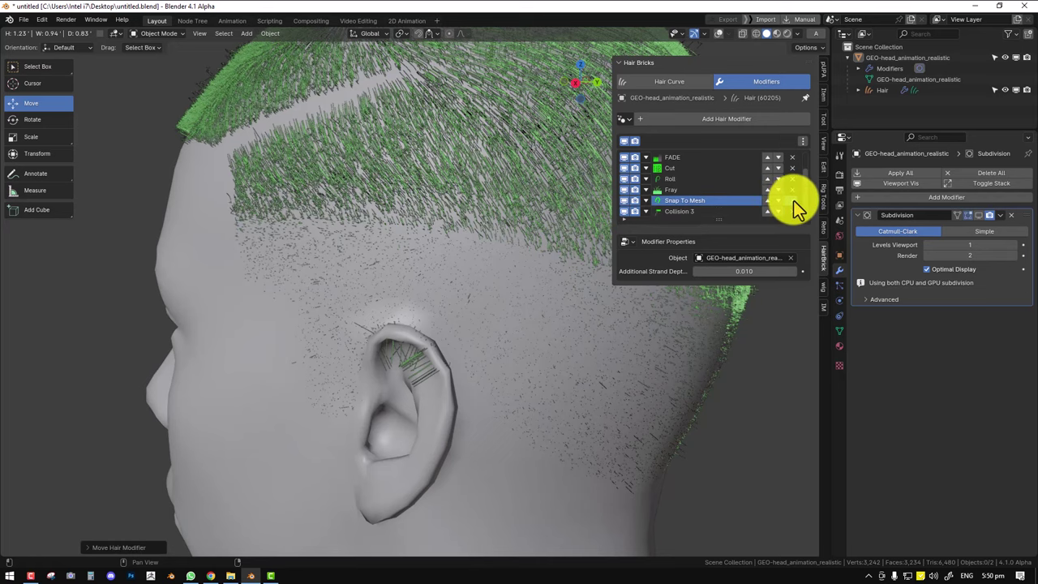
{"action": "left_click", "coordinate": [793, 200]}
Inspect the haircut around the head and switch the viewport to rendered shading from the front.
{"action": "scroll", "coordinate": [352, 289], "scroll_direction": "down", "scroll_amount": 5}
{"action": "middle_click_drag", "start_coordinate": [352, 289], "coordinate": [451, 300]}
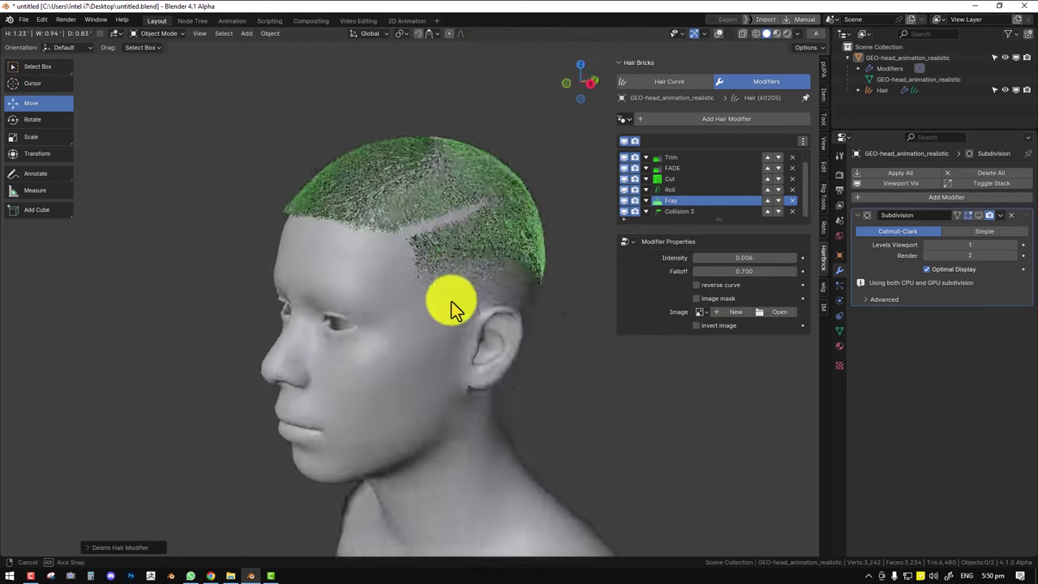
{"action": "scroll", "coordinate": [451, 301], "scroll_direction": "up", "scroll_amount": 2}
{"action": "mouse_move", "coordinate": [408, 221]}
{"action": "middle_mouse_down"}
{"action": "mouse_move", "coordinate": [378, 184]}
{"action": "mouse_move", "coordinate": [377, 300]}
{"action": "mouse_move", "coordinate": [296, 230]}
{"action": "mouse_move", "coordinate": [347, 226]}
{"action": "mouse_move", "coordinate": [304, 219]}
{"action": "mouse_move", "coordinate": [270, 185]}
{"action": "mouse_move", "coordinate": [359, 186]}
{"action": "mouse_move", "coordinate": [445, 289]}
{"action": "middle_mouse_up"}
{"action": "scroll", "coordinate": [377, 300], "scroll_direction": "up", "scroll_amount": 4}
{"action": "scroll", "coordinate": [297, 220], "scroll_direction": "down", "scroll_amount": 2}
{"action": "scroll", "coordinate": [347, 226], "scroll_direction": "up", "scroll_amount": 1}
{"action": "scroll", "coordinate": [359, 186], "scroll_direction": "down", "scroll_amount": 4}
{"action": "key", "text": "z"}
{"action": "left_click", "coordinate": [453, 225]}
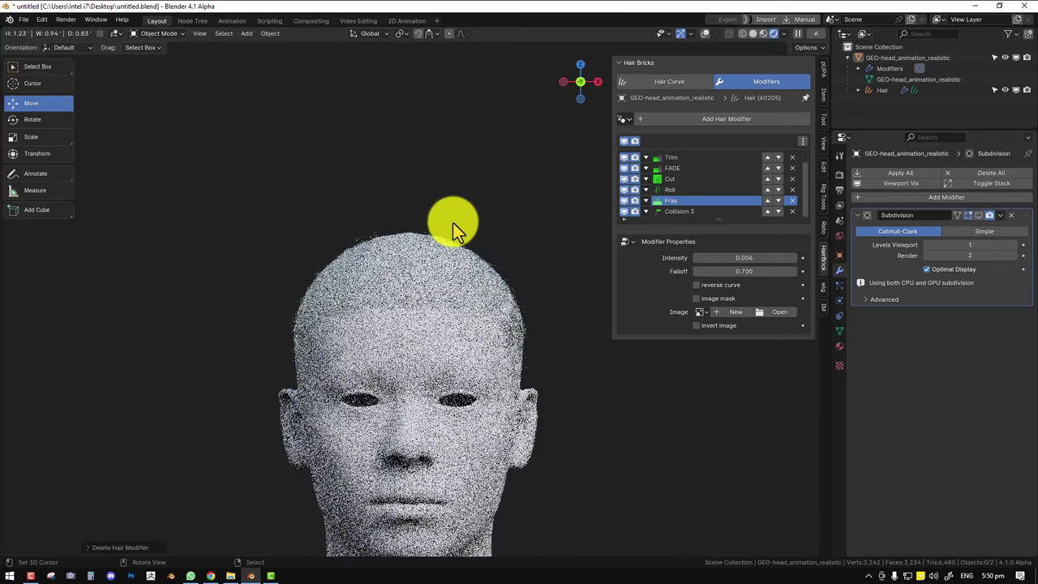
Darken the Hair curve's colour to black in the Hair Bricks hair settings.
{"action": "left_click", "coordinate": [635, 81]}
{"action": "left_click", "coordinate": [629, 120]}
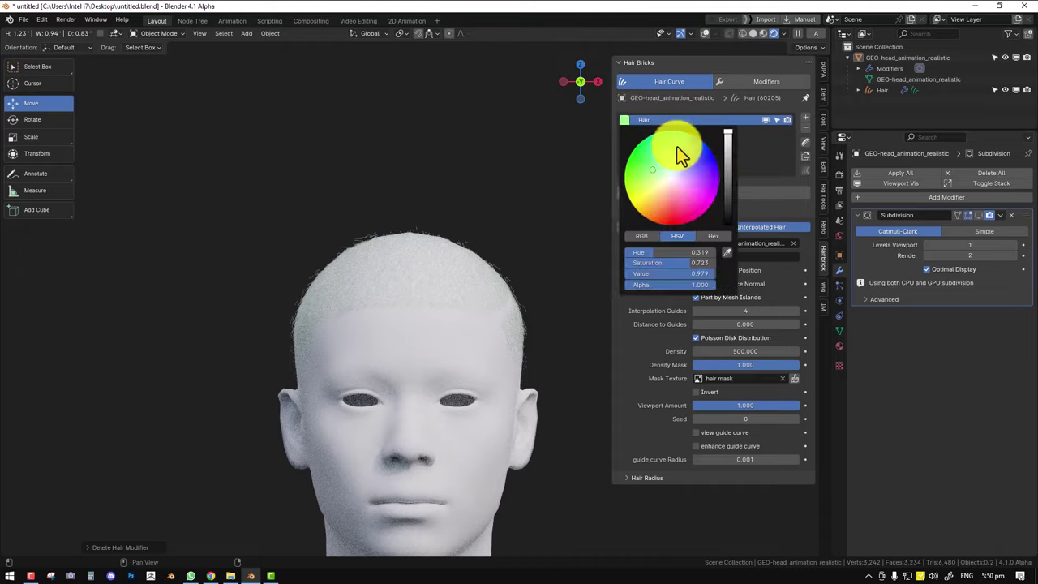
{"action": "left_click_drag", "start_coordinate": [728, 188], "coordinate": [728, 226]}
{"action": "middle_click_drag", "start_coordinate": [378, 374], "coordinate": [391, 271]}
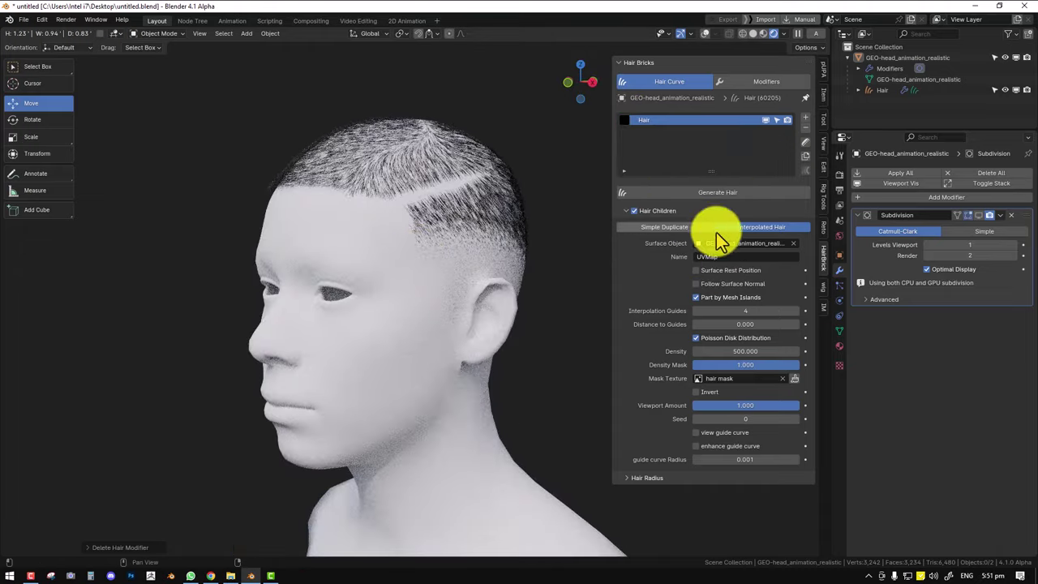
Set the hair radius to 0.0002.
{"action": "left_click", "coordinate": [651, 478]}
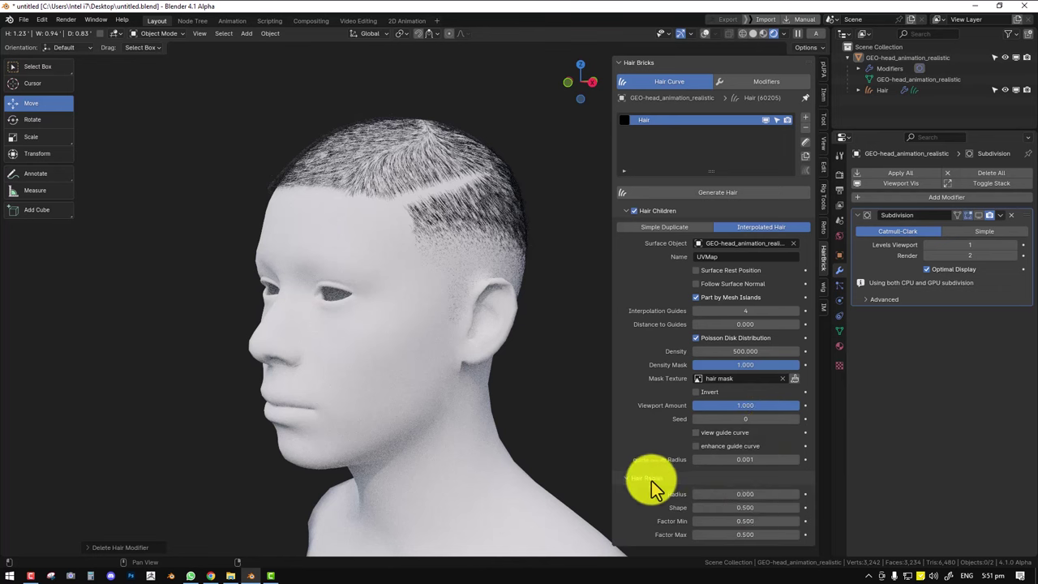
{"action": "left_click", "coordinate": [756, 494]}
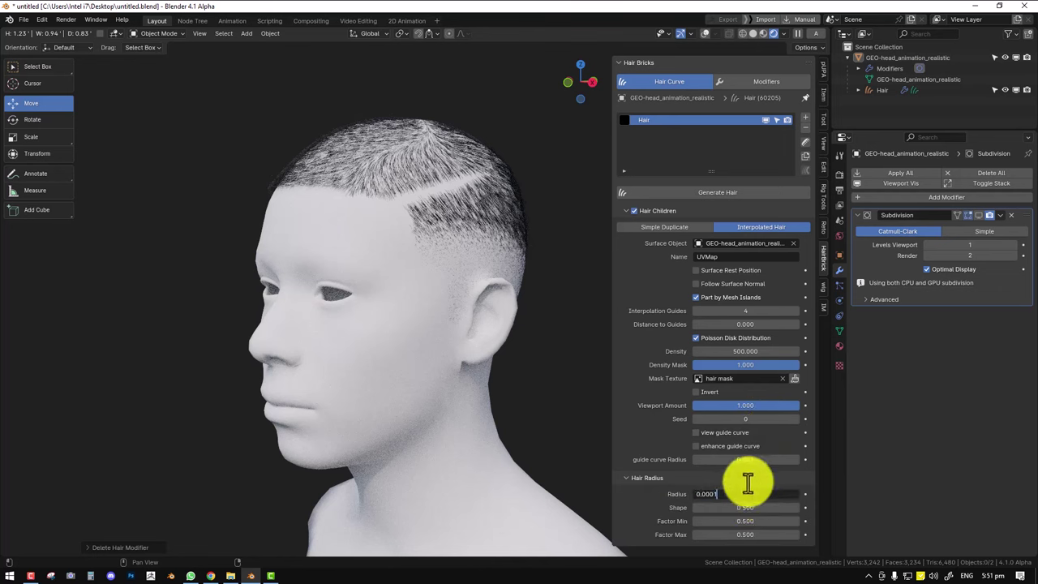
{"action": "key", "text": "Return"}
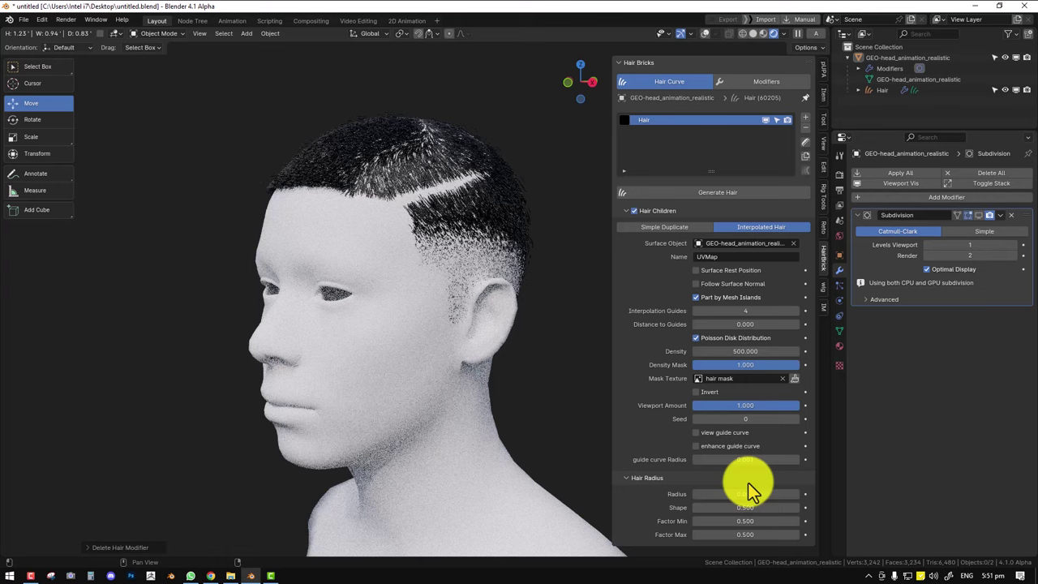
{"action": "left_click", "coordinate": [756, 494]}
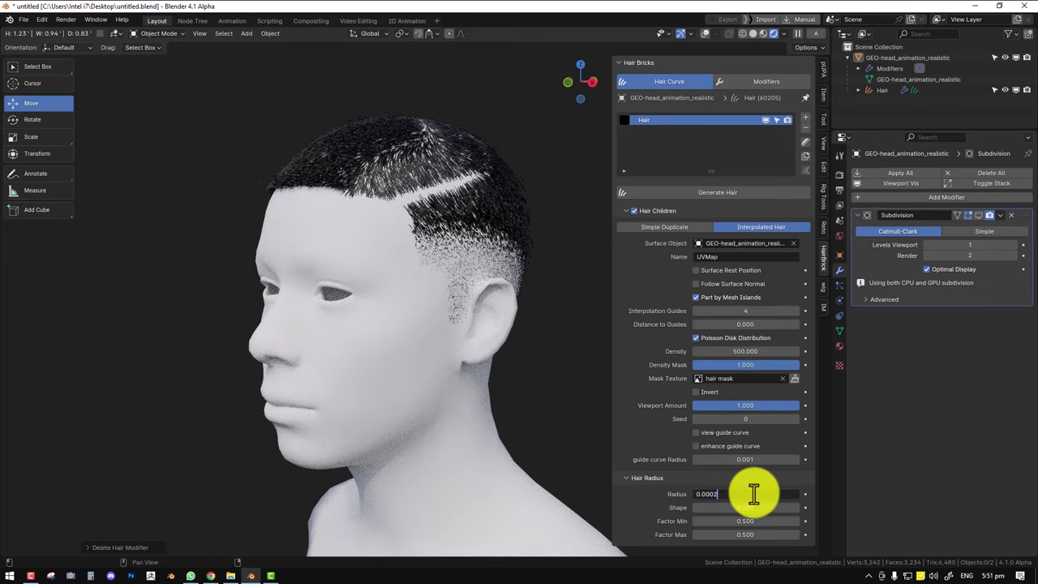
{"action": "key", "text": "Return"}
{"action": "middle_click_drag", "start_coordinate": [405, 357], "coordinate": [329, 349]}
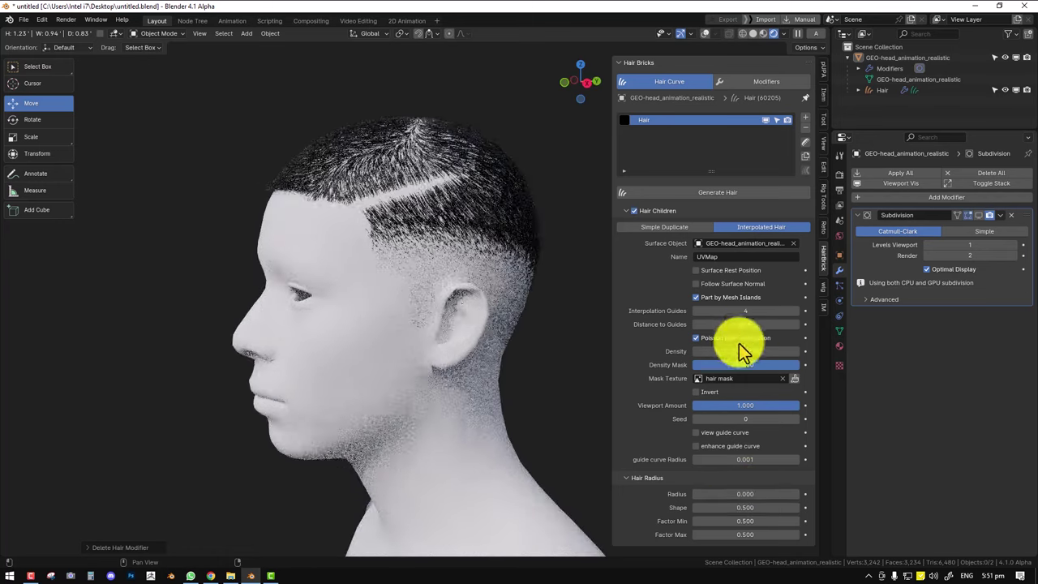
Set the density of the interpolated hair children to 1000.
{"action": "left_click", "coordinate": [732, 352]}
{"action": "type", "text": "1"}
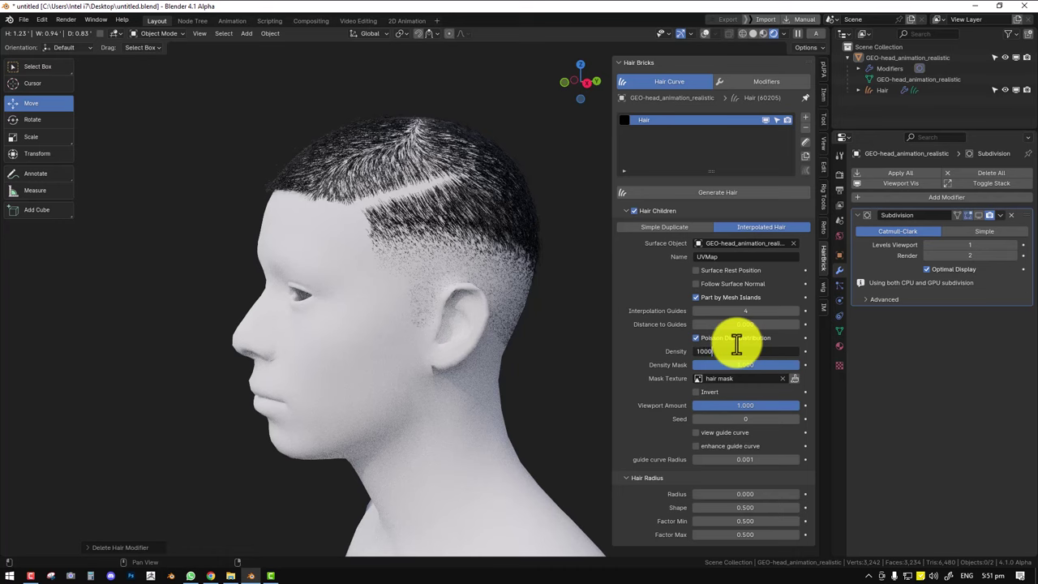
{"action": "type", "text": "000"}
{"action": "key", "text": "Return"}
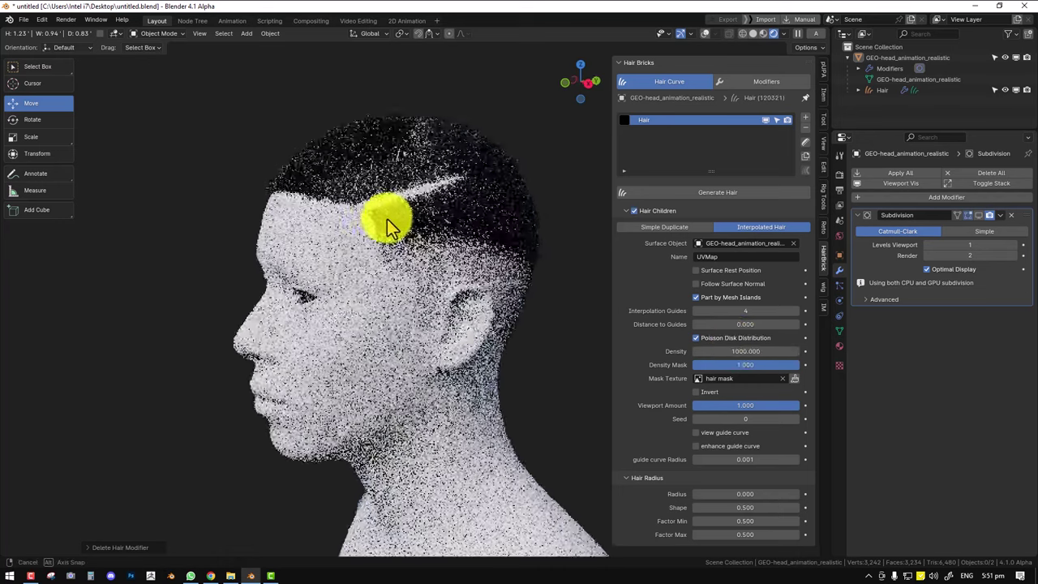
{"action": "middle_click_drag", "start_coordinate": [387, 219], "coordinate": [440, 231]}
{"action": "middle_click_drag", "start_coordinate": [413, 235], "coordinate": [487, 254]}
Create a new material on the head mesh and darken its base color to light grey.
{"action": "left_click", "coordinate": [549, 251]}
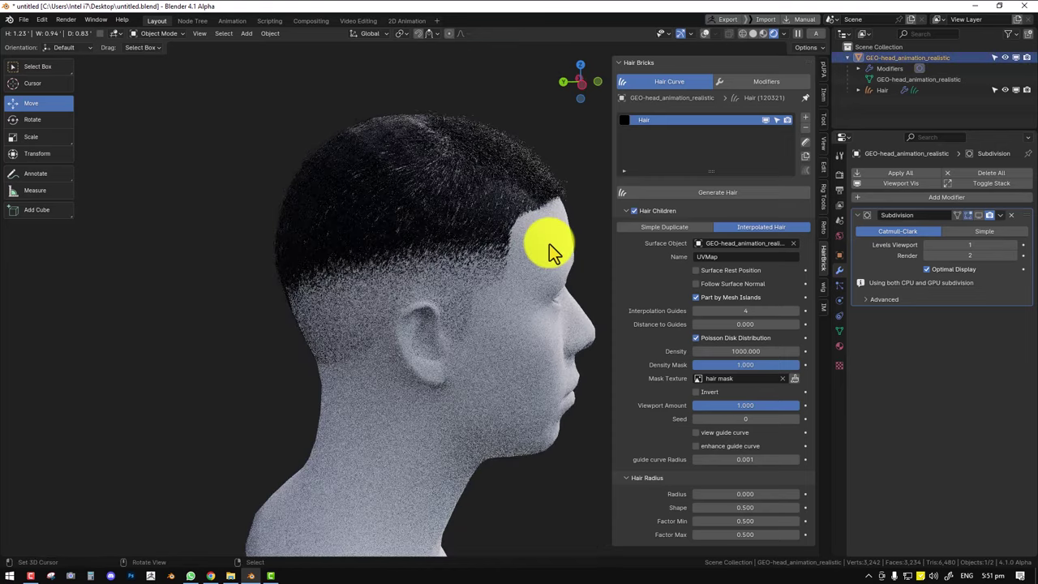
{"action": "left_click", "coordinate": [842, 340]}
{"action": "left_click", "coordinate": [928, 222]}
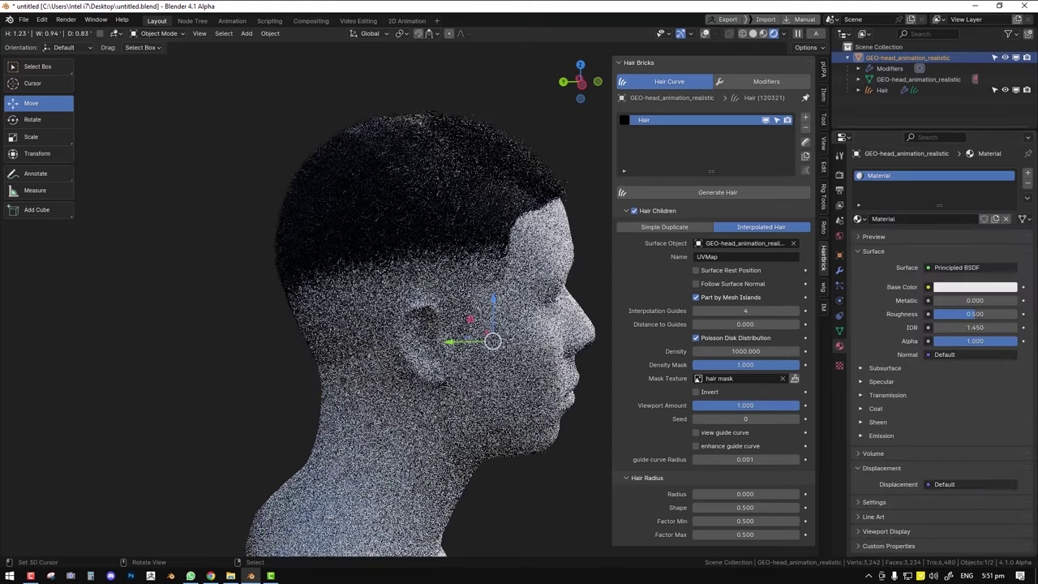
{"action": "left_click", "coordinate": [970, 286]}
{"action": "left_click_drag", "start_coordinate": [1006, 170], "coordinate": [1009, 151]}
{"action": "middle_click_drag", "start_coordinate": [438, 290], "coordinate": [349, 279]}
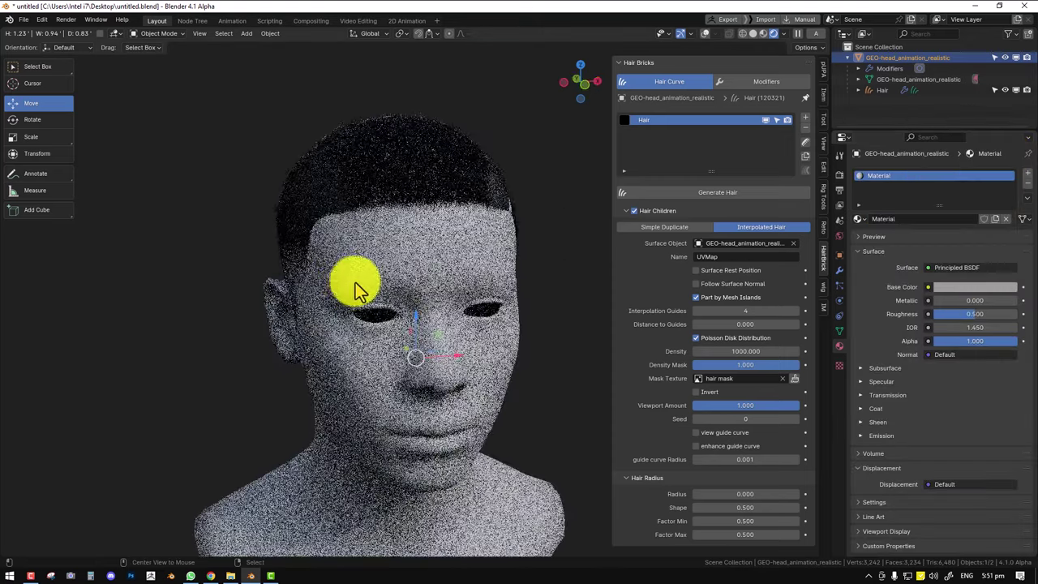
Set the hair radius to 0.0001.
{"action": "middle_click_drag", "start_coordinate": [464, 166], "coordinate": [350, 174]}
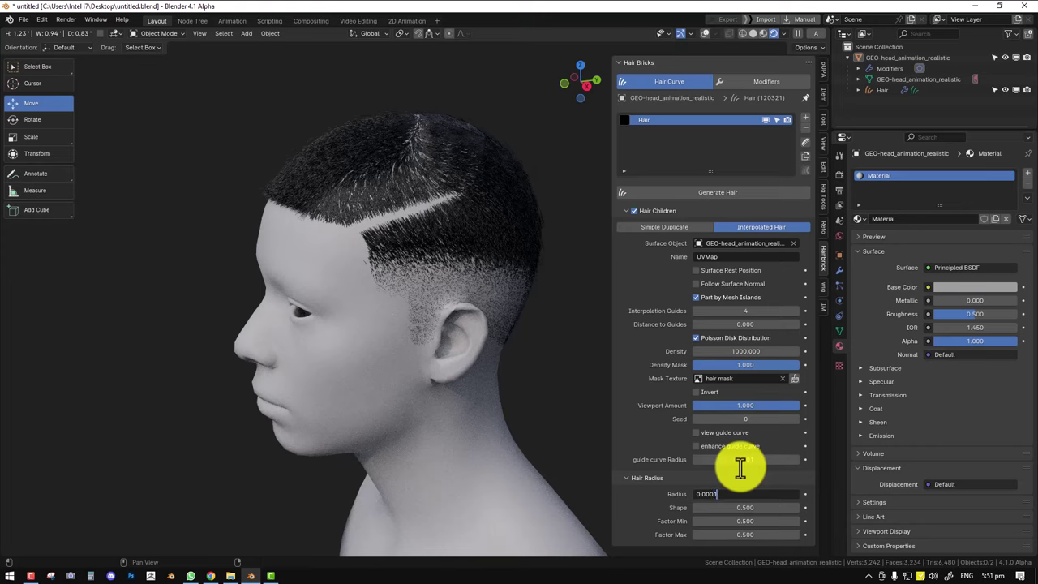
{"action": "key", "text": "Return"}
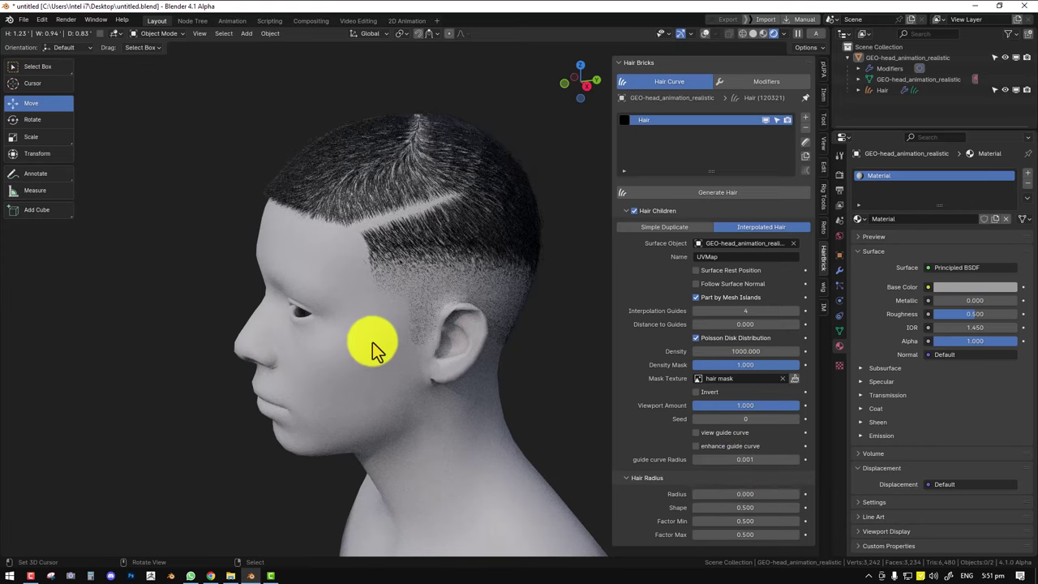
{"action": "middle_click_drag", "start_coordinate": [371, 343], "coordinate": [451, 283]}
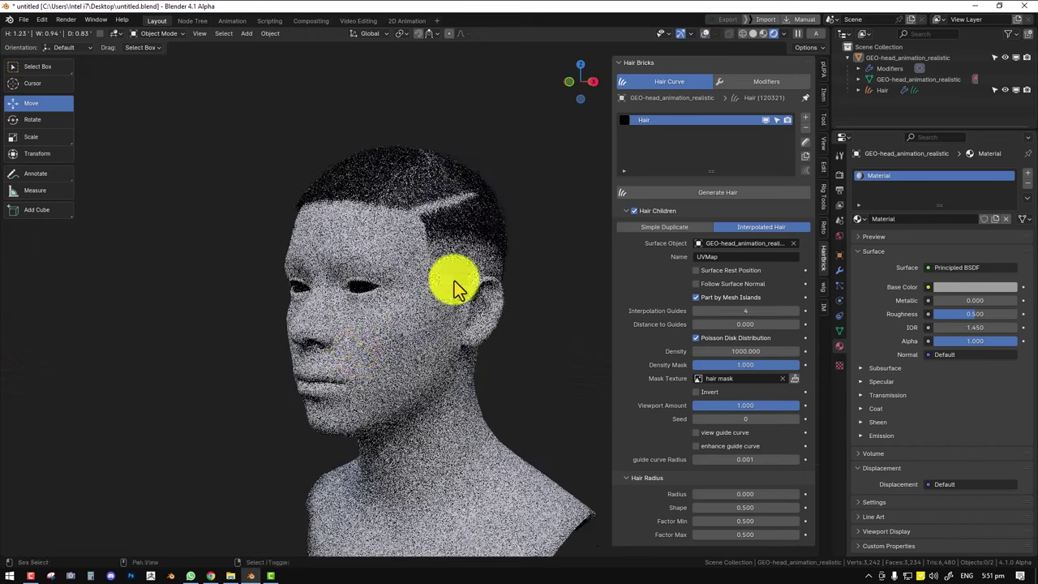
Add a camera, align it to the current view and frame the head and shoulders in its shot.
{"action": "key", "text": "shift+a"}
{"action": "left_click", "coordinate": [401, 448]}
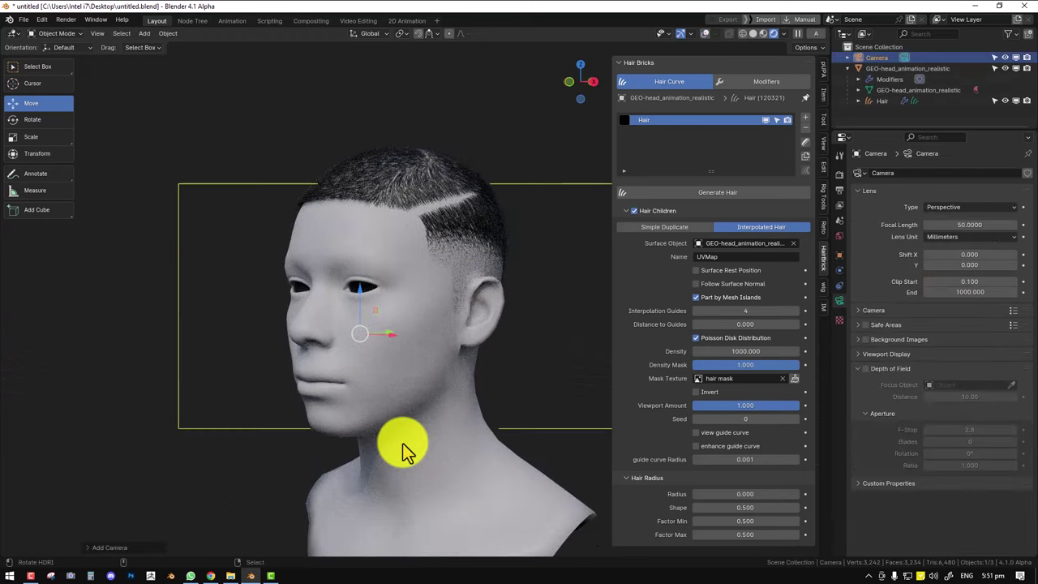
{"action": "key", "text": "ctrl+alt+KP_0"}
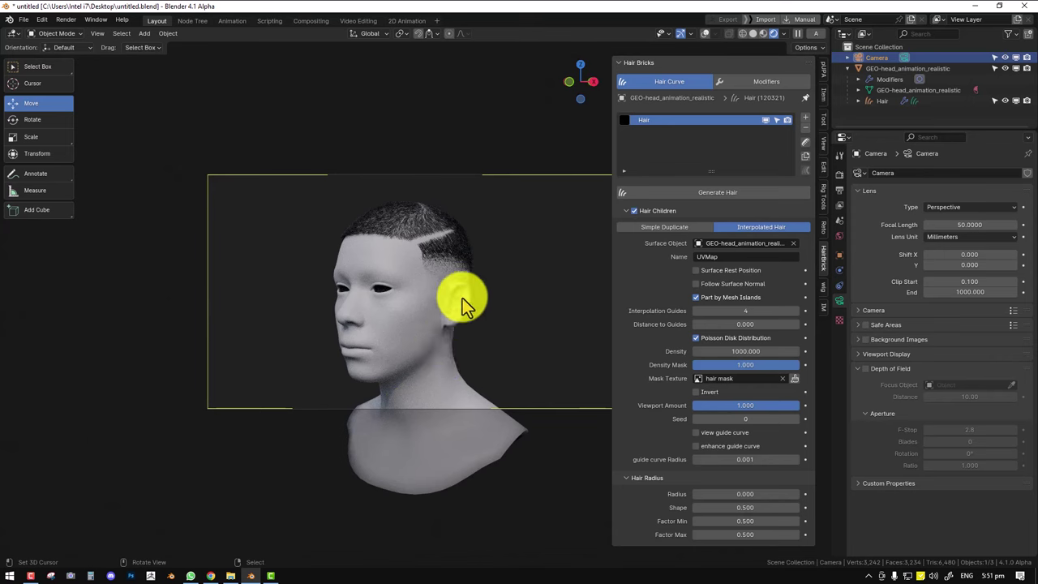
{"action": "right_click", "coordinate": [472, 271]}
{"action": "left_click", "coordinate": [451, 295]}
{"action": "scroll", "coordinate": [422, 306], "scroll_direction": "down", "scroll_amount": 1}
{"action": "middle_click_drag", "start_coordinate": [414, 321], "coordinate": [438, 322], "text": "shift"}
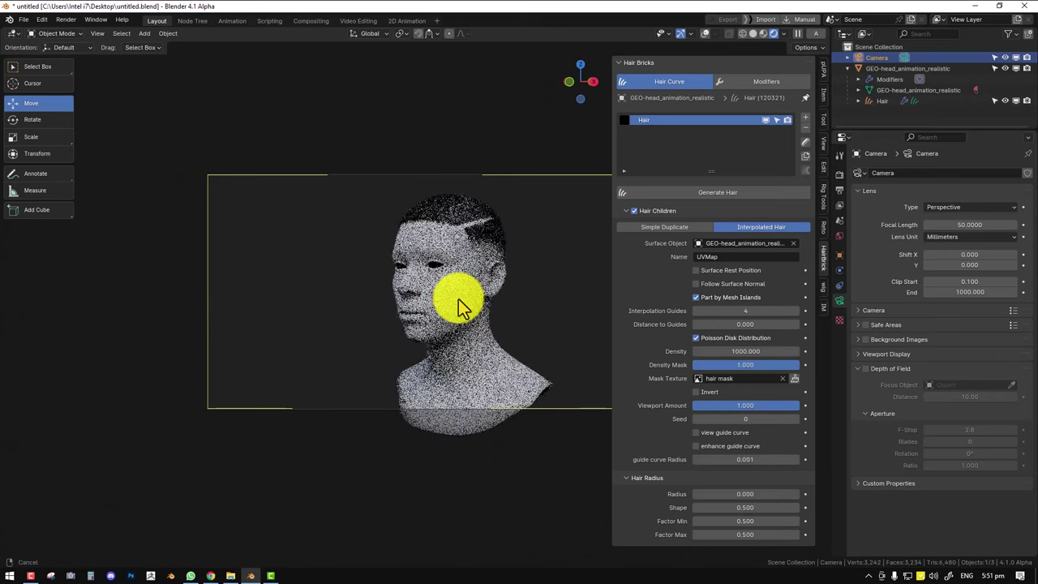
Turn off Lock Camera to View so that navigation leaves the camera framing alone.
{"action": "key", "text": "q"}
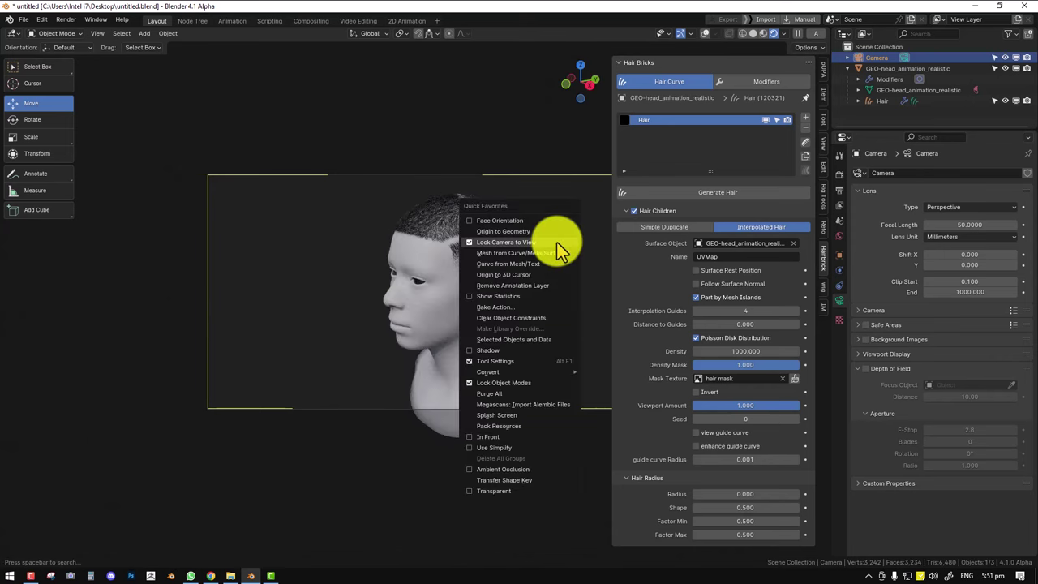
{"action": "left_click", "coordinate": [557, 242]}
{"action": "scroll", "coordinate": [480, 268], "scroll_direction": "up", "scroll_amount": 3}
Switch the viewport to Solid shading, then render the camera view and inspect the fade and hairline up close.
{"action": "key", "text": "z"}
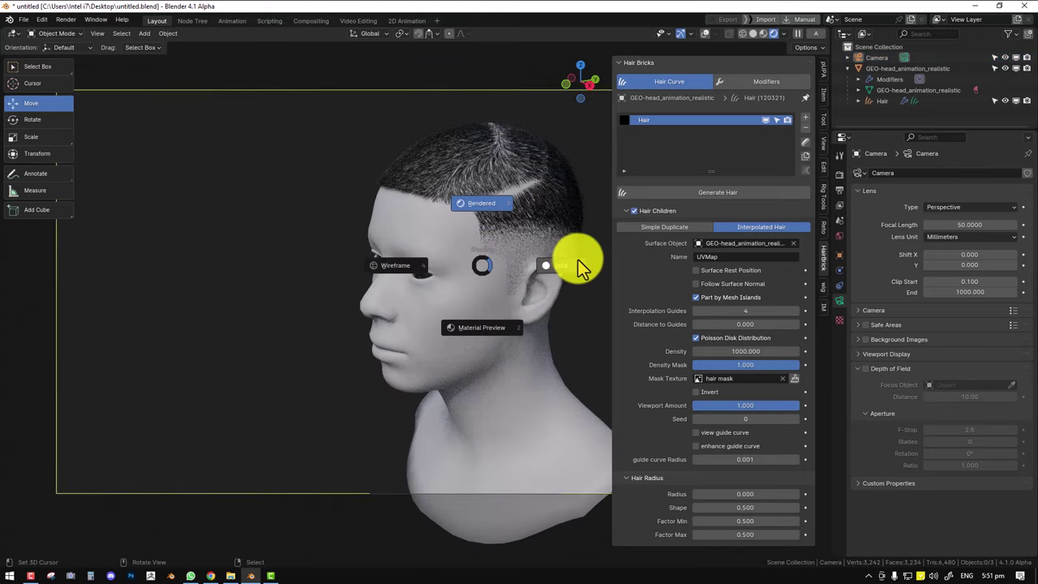
{"action": "left_click", "coordinate": [581, 267]}
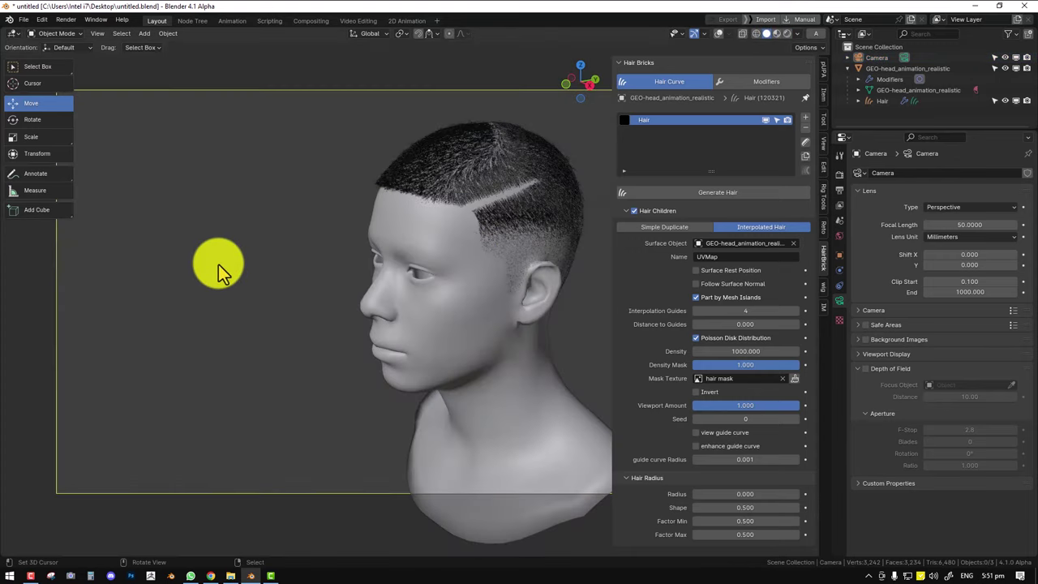
{"action": "key", "text": "F12"}
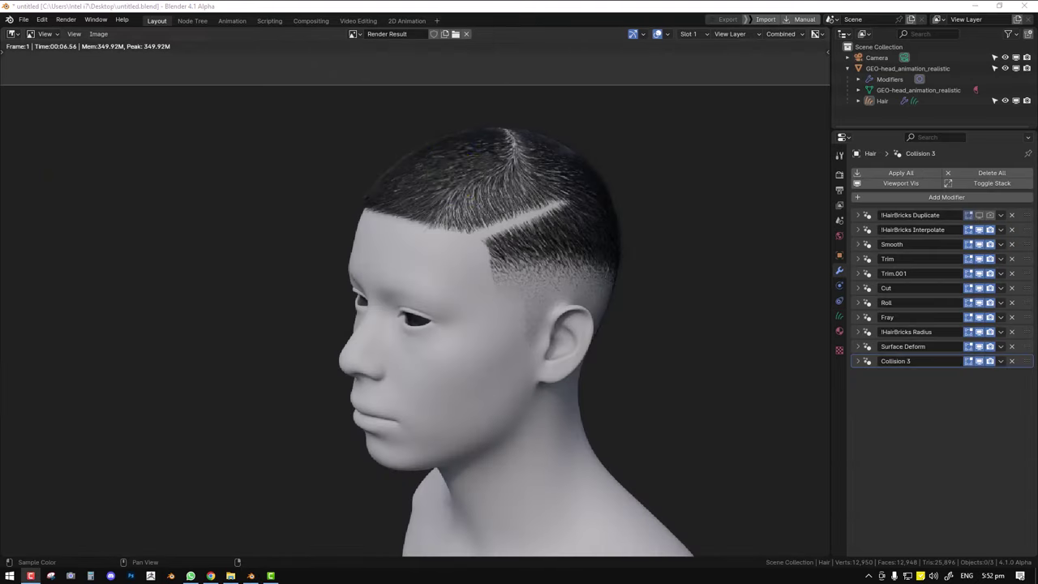
{"action": "scroll", "coordinate": [459, 180], "scroll_direction": "down", "scroll_amount": 5}
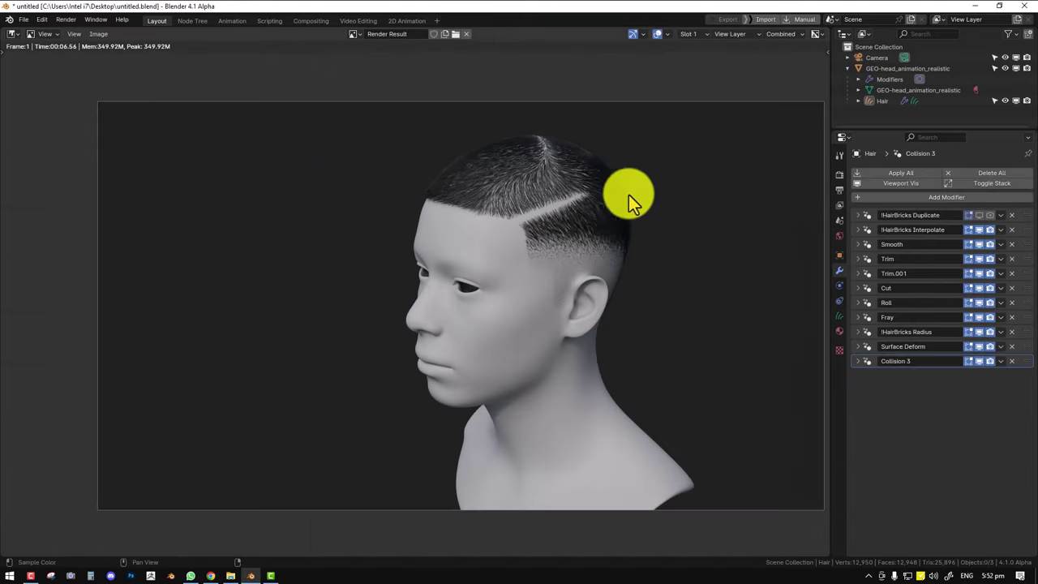
{"action": "scroll", "coordinate": [632, 228], "scroll_direction": "up", "scroll_amount": 4}
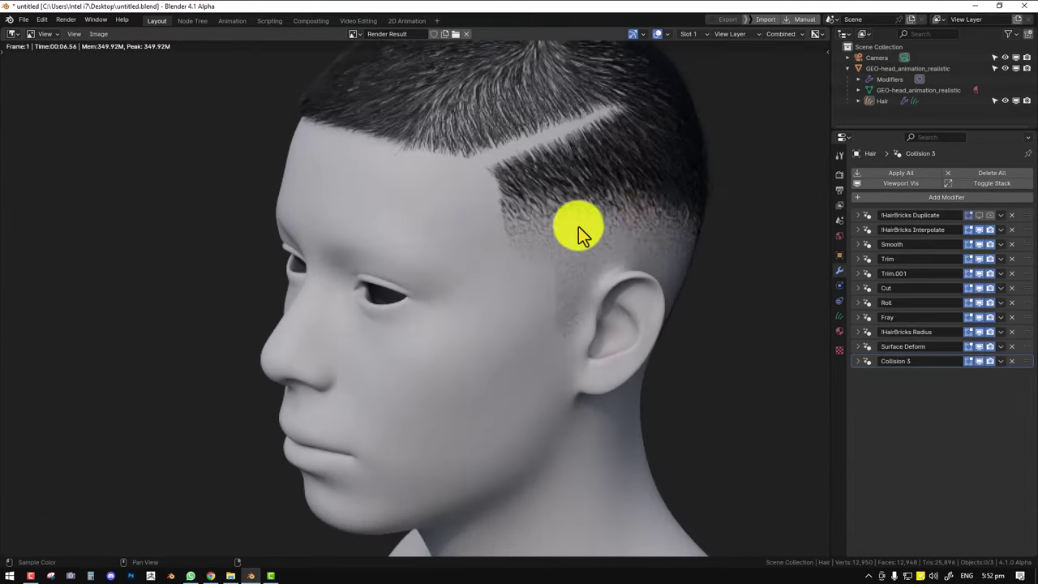
{"action": "key", "text": "Escape"}
Select the hair to review its modifier stack, clear the selection and examine the haircut closely in the viewport.
{"action": "left_click", "coordinate": [397, 296]}
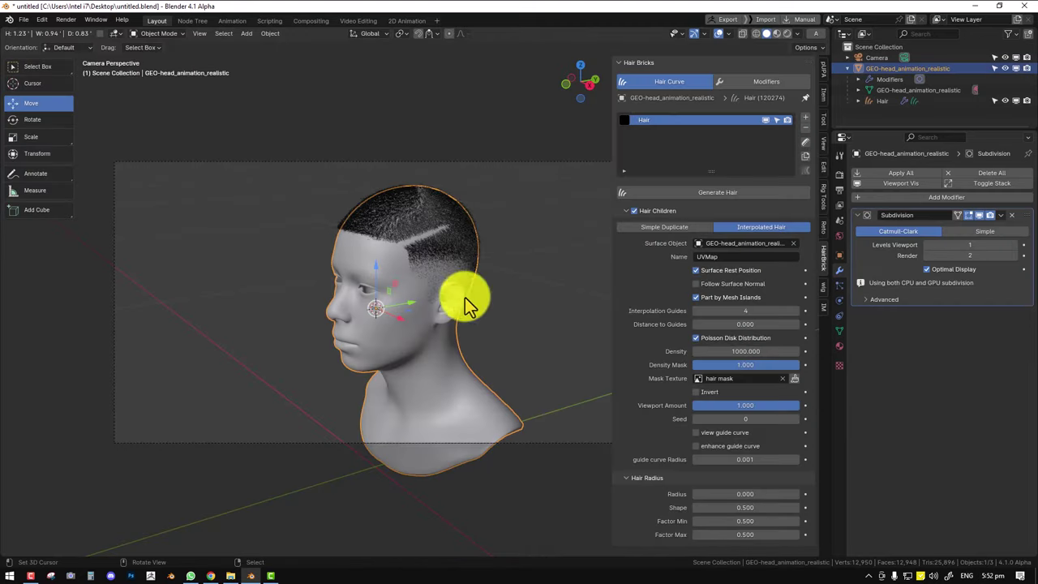
{"action": "left_click", "coordinate": [463, 231]}
{"action": "scroll", "coordinate": [474, 232], "scroll_direction": "up", "scroll_amount": 2}
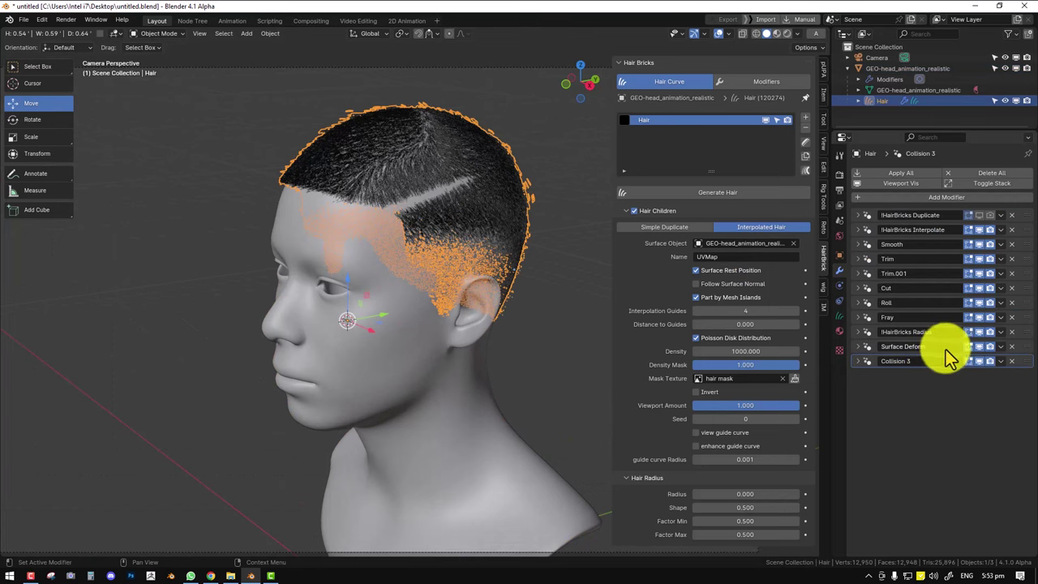
{"action": "scroll", "coordinate": [513, 236], "scroll_direction": "up", "scroll_amount": 2}
{"action": "key", "text": "alt+a"}
{"action": "scroll", "coordinate": [475, 312], "scroll_direction": "up", "scroll_amount": 3}
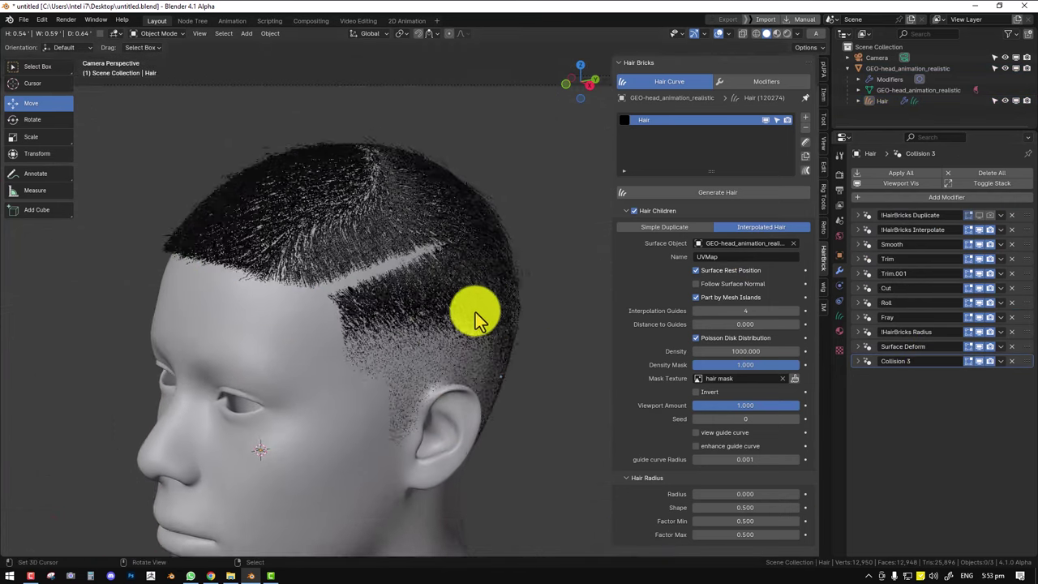
{"action": "scroll", "coordinate": [478, 295], "scroll_direction": "up", "scroll_amount": 2}
{"action": "key", "text": "Home"}
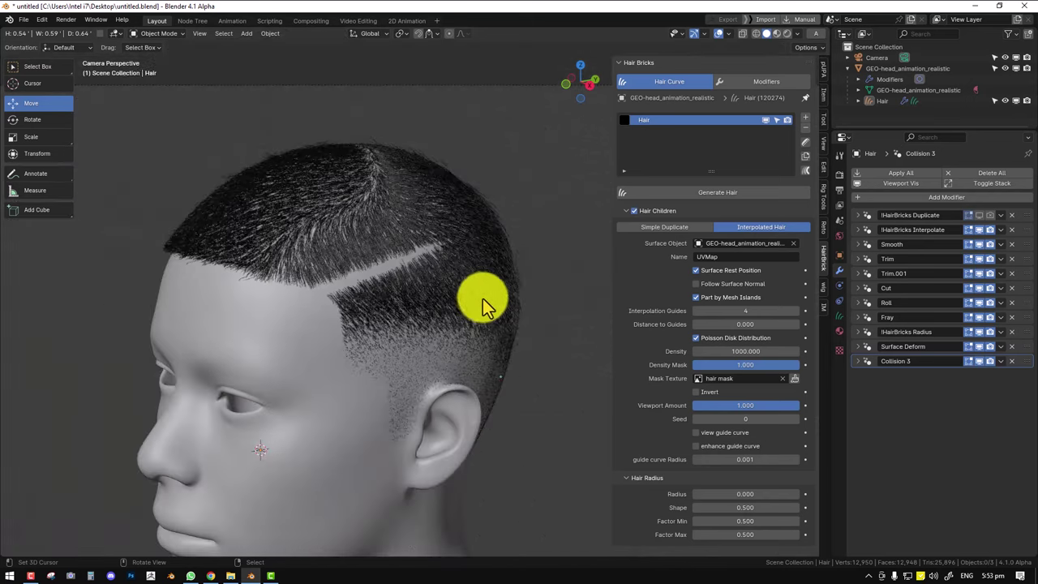
Bring up the render result again and examine the parting and side fade.
{"action": "key", "text": "F12"}
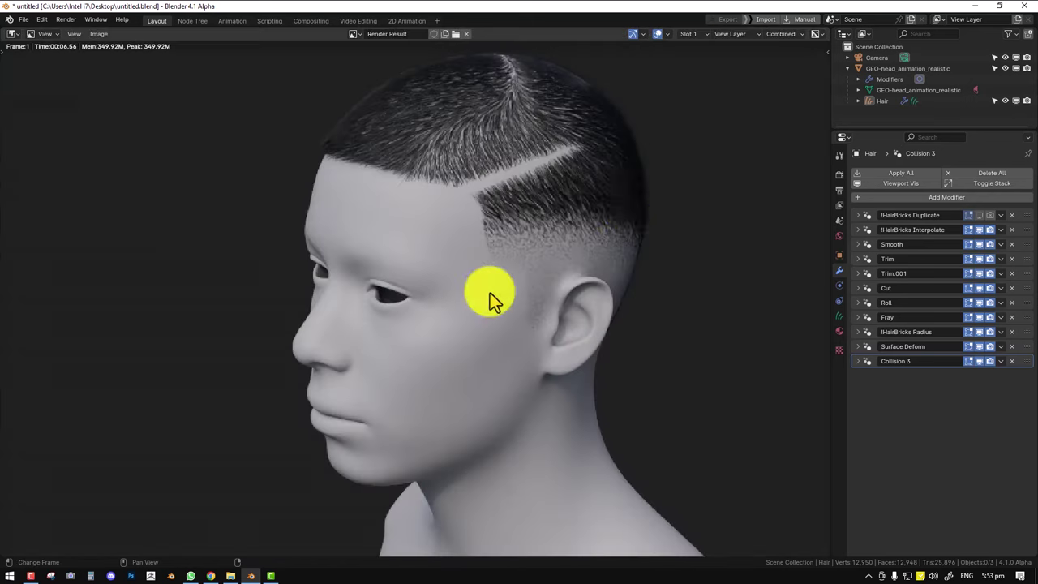
{"action": "middle_click_drag", "start_coordinate": [644, 197], "coordinate": [613, 271]}
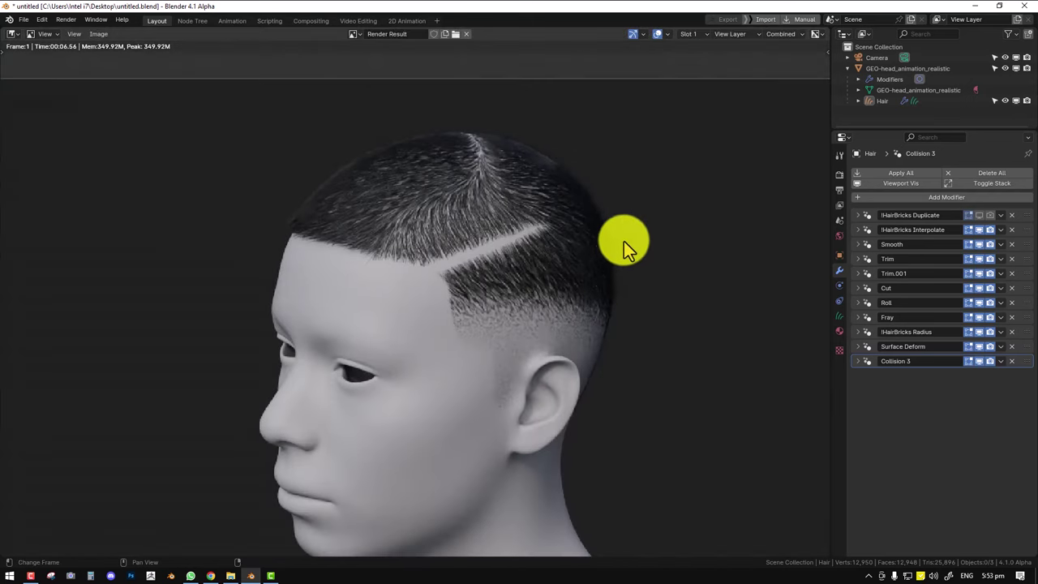
{"action": "key", "text": "Escape"}
Leave the camera view and disable the camera in the viewport.
{"action": "middle_click_drag", "start_coordinate": [464, 302], "coordinate": [506, 277]}
{"action": "scroll", "coordinate": [507, 277], "scroll_direction": "down", "scroll_amount": 1}
{"action": "left_click", "coordinate": [1016, 58]}
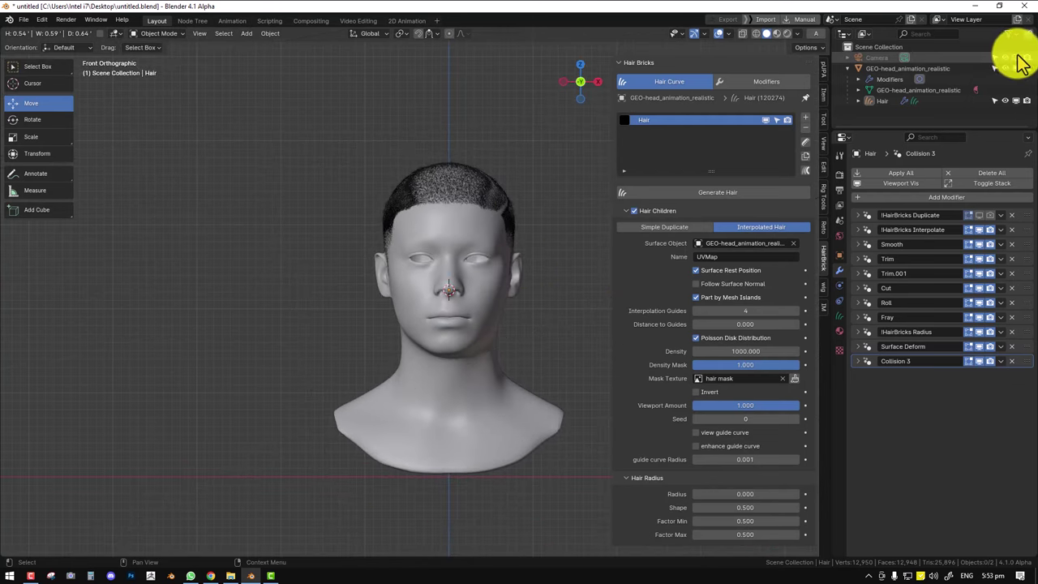
Disable Hair Children on the hair so only the guide hairs are displayed.
{"action": "middle_click_drag", "start_coordinate": [502, 232], "coordinate": [394, 301], "text": "ctrl"}
{"action": "scroll", "coordinate": [390, 317], "scroll_direction": "up", "scroll_amount": 2}
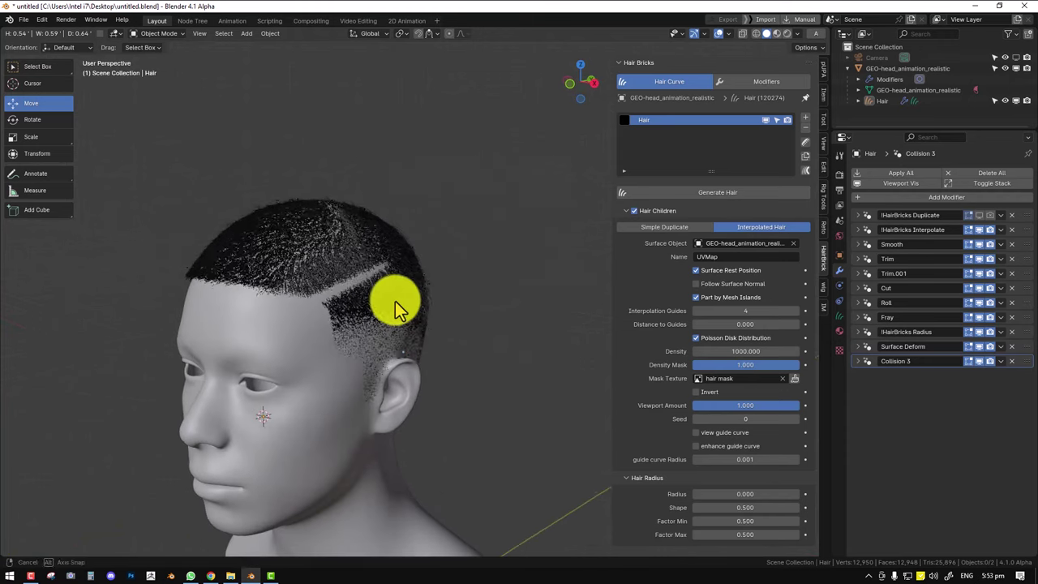
{"action": "left_click", "coordinate": [626, 211]}
{"action": "left_click", "coordinate": [634, 211]}
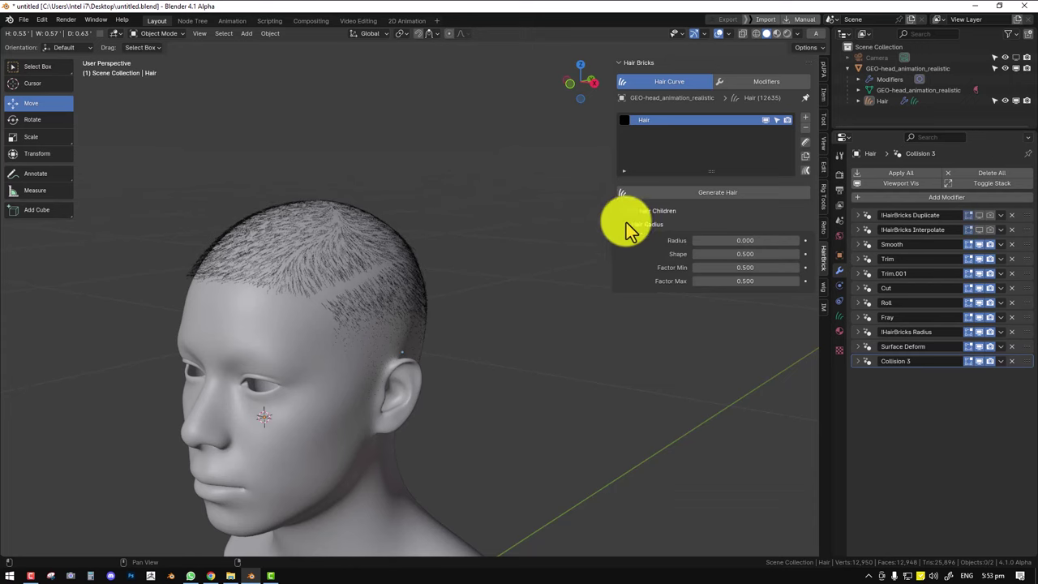
In front view, place the 3D cursor beside the head, add a plane there and rotate it 90° about X.
{"action": "middle_click_drag", "start_coordinate": [418, 325], "coordinate": [501, 322]}
{"action": "middle_click_drag", "start_coordinate": [540, 368], "coordinate": [434, 307], "text": "shift"}
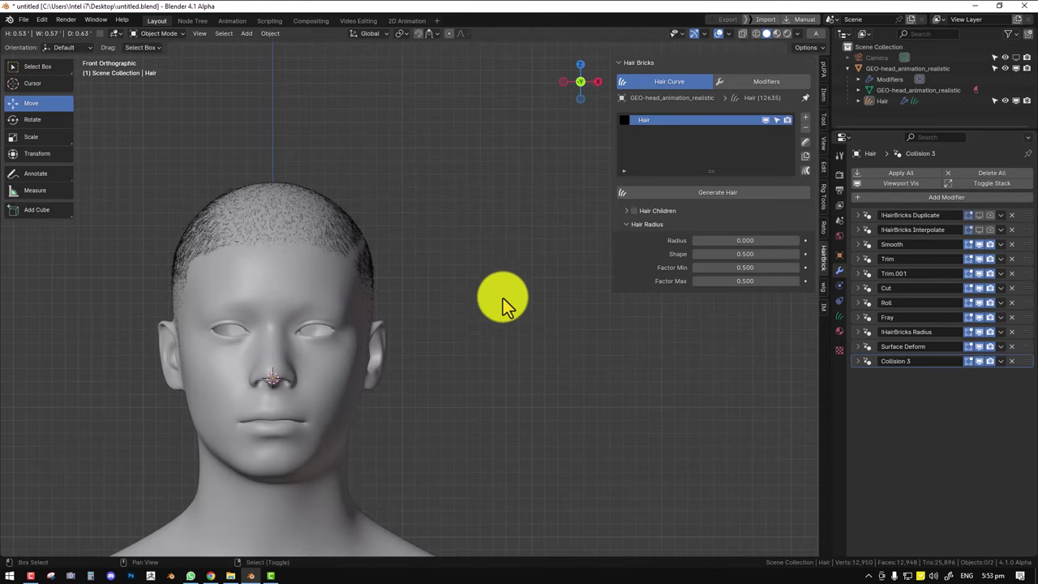
{"action": "right_click", "coordinate": [523, 362], "text": "shift"}
{"action": "key", "text": "shift+a"}
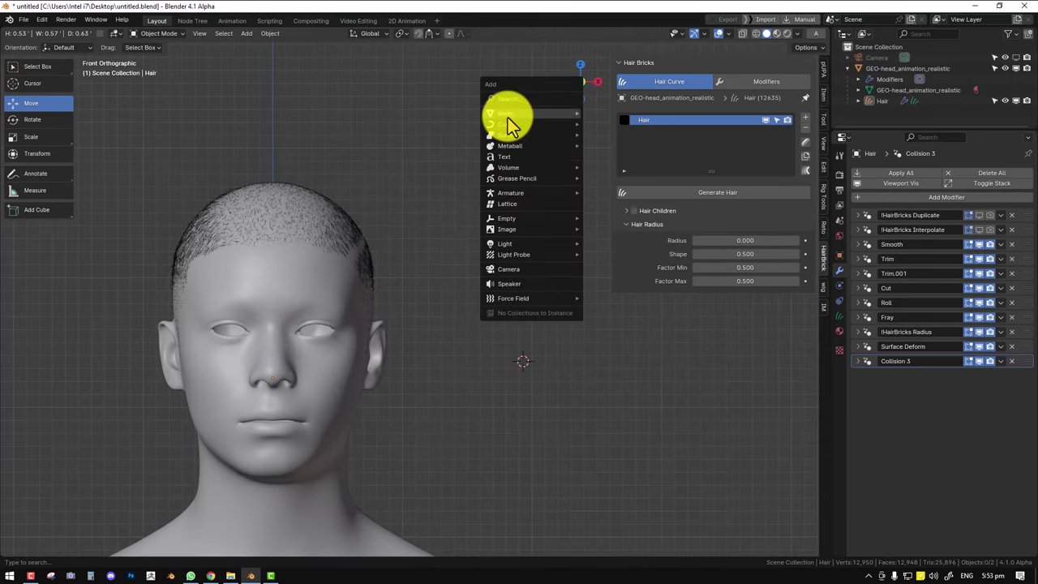
{"action": "mouse_move", "coordinate": [519, 113]}
{"action": "left_click", "coordinate": [610, 121]}
{"action": "type", "text": "rx"}
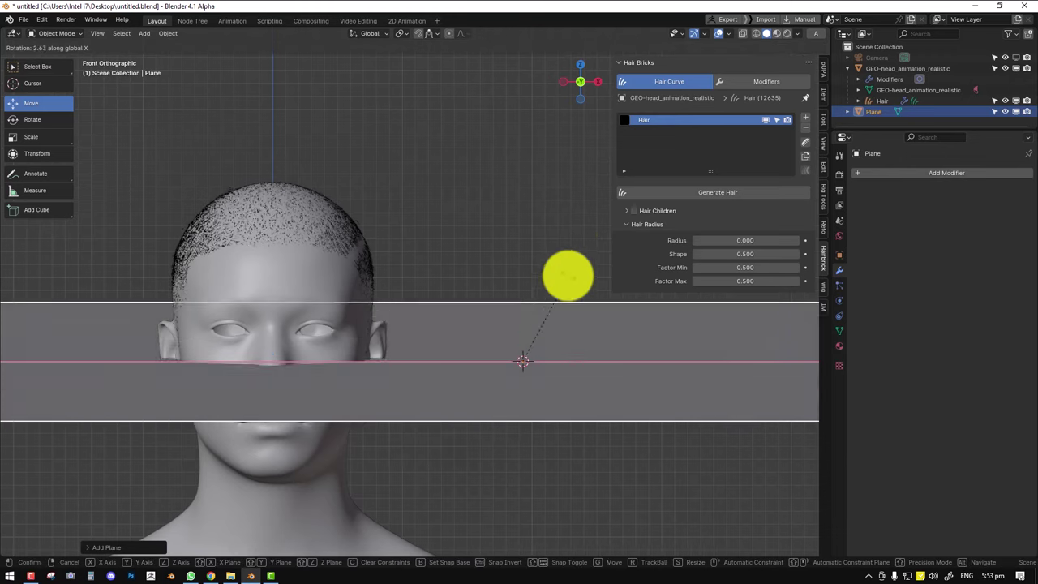
{"action": "type", "text": "90"}
{"action": "key", "text": "Return"}
Scale the plane into a tall, narrow strip about 0.08 wide and 0.42 high and position it beside the head.
{"action": "key", "text": "s"}
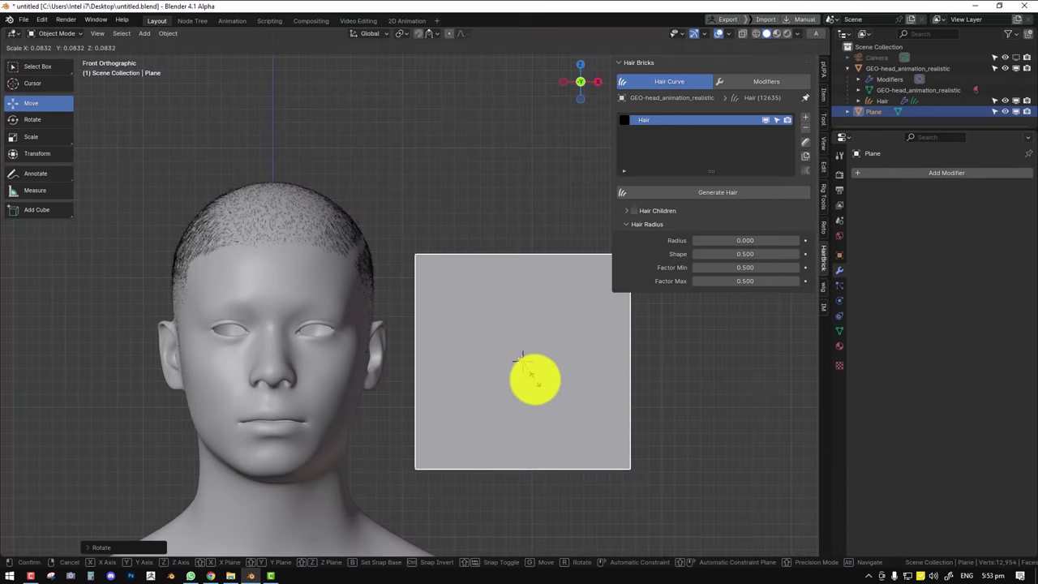
{"action": "left_click", "coordinate": [532, 367]}
{"action": "key", "text": "s"}
{"action": "key", "text": "x"}
{"action": "left_click", "coordinate": [551, 357]}
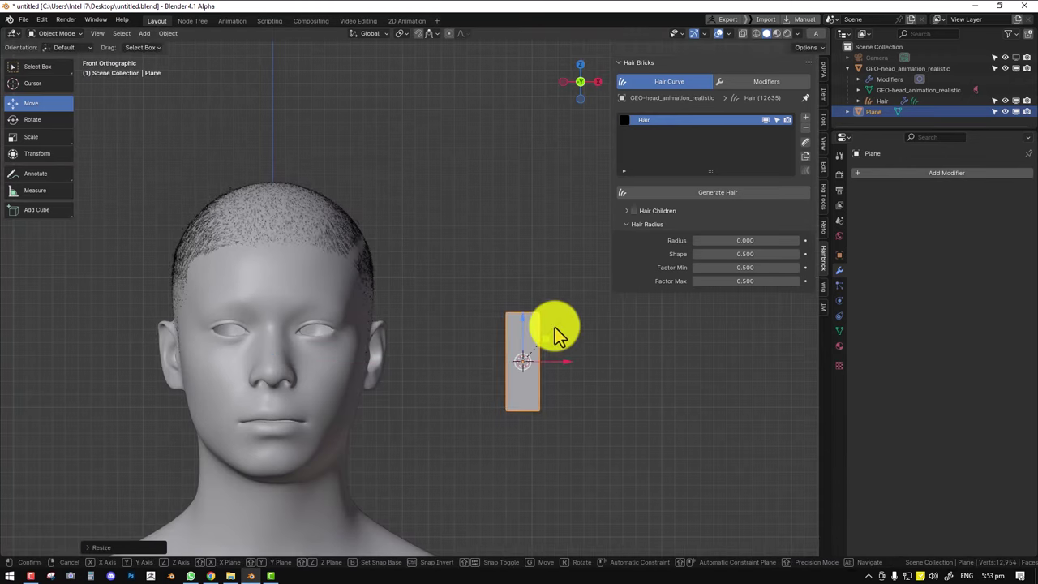
{"action": "key", "text": "z"}
{"action": "left_click", "coordinate": [560, 290]}
{"action": "middle_click_drag", "start_coordinate": [556, 344], "coordinate": [525, 290], "text": "shift"}
{"action": "scroll", "coordinate": [532, 296], "scroll_direction": "up", "scroll_amount": 1}
{"action": "key", "text": "g"}
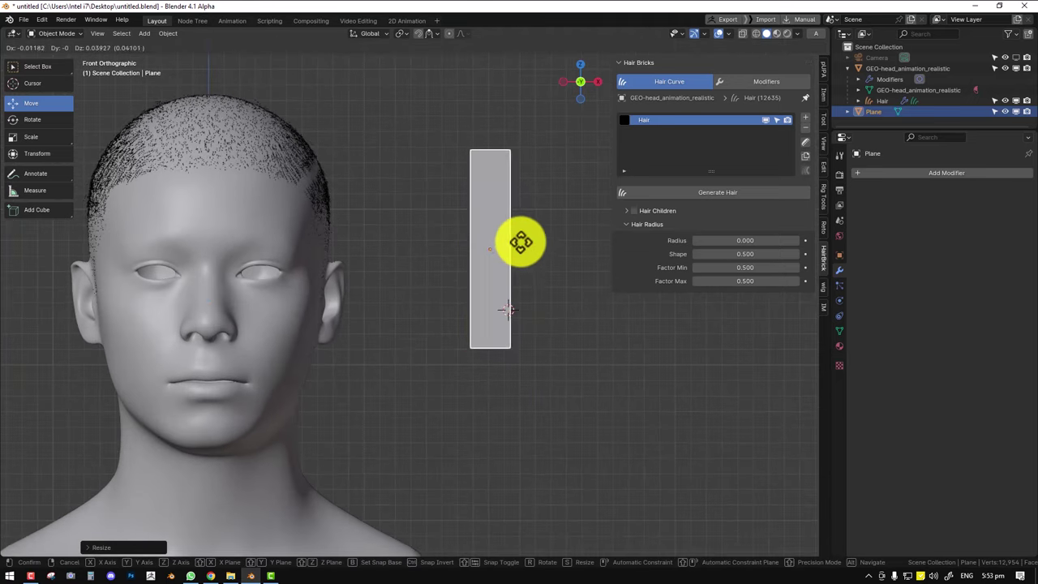
{"action": "left_click", "coordinate": [522, 242]}
Apply the strip's object transforms and set its origin to its geometry.
{"action": "key", "text": "ctrl+a"}
{"action": "left_click", "coordinate": [571, 234]}
{"action": "key", "text": "q"}
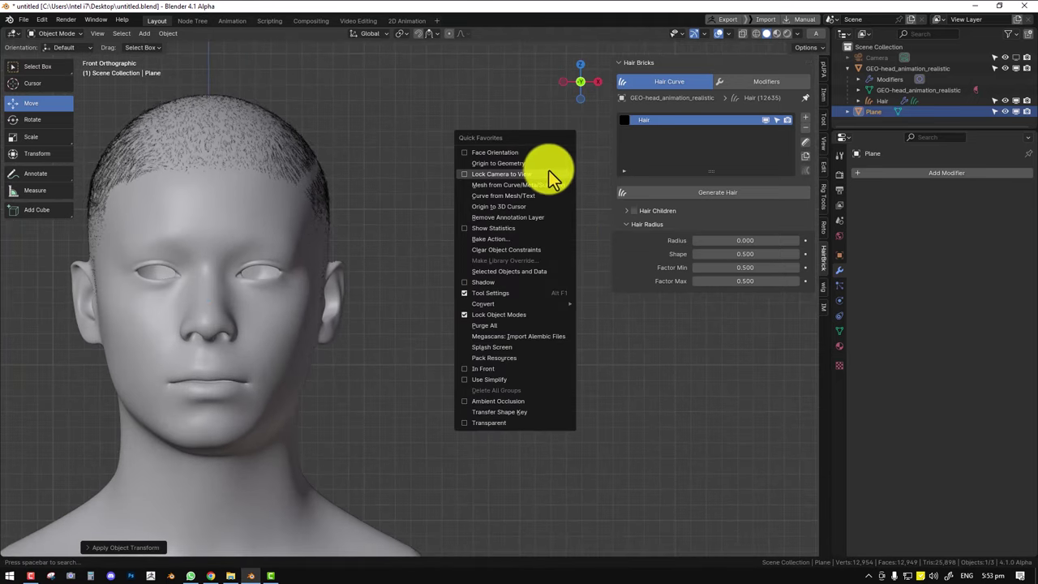
{"action": "left_click", "coordinate": [546, 162]}
Add evenly spaced horizontal loop cuts along the strip's height and return to Object Mode.
{"action": "key", "text": "Tab"}
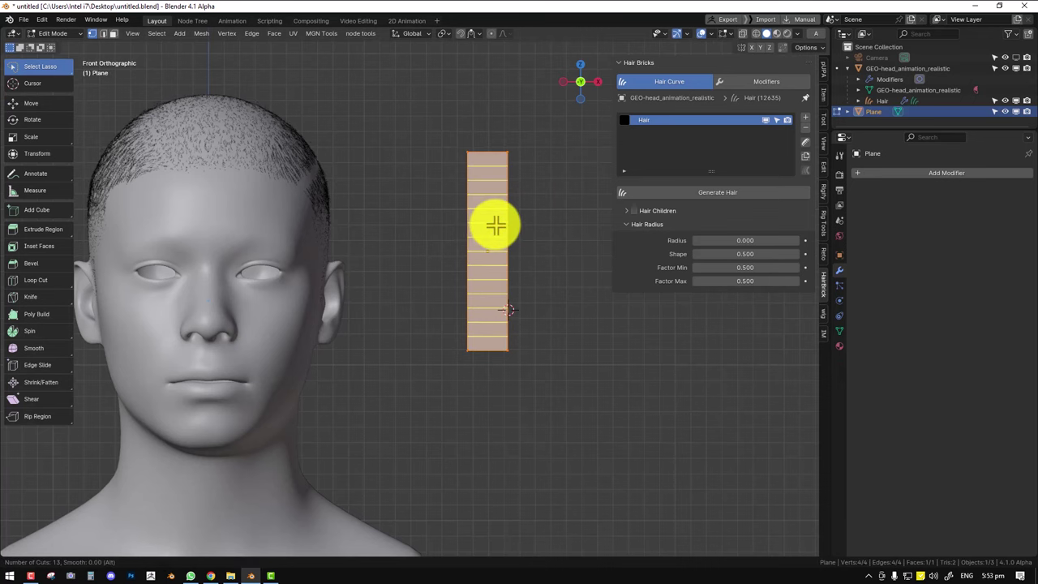
{"action": "left_click", "coordinate": [501, 223]}
{"action": "scroll", "coordinate": [500, 243], "scroll_direction": "up", "scroll_amount": 2}
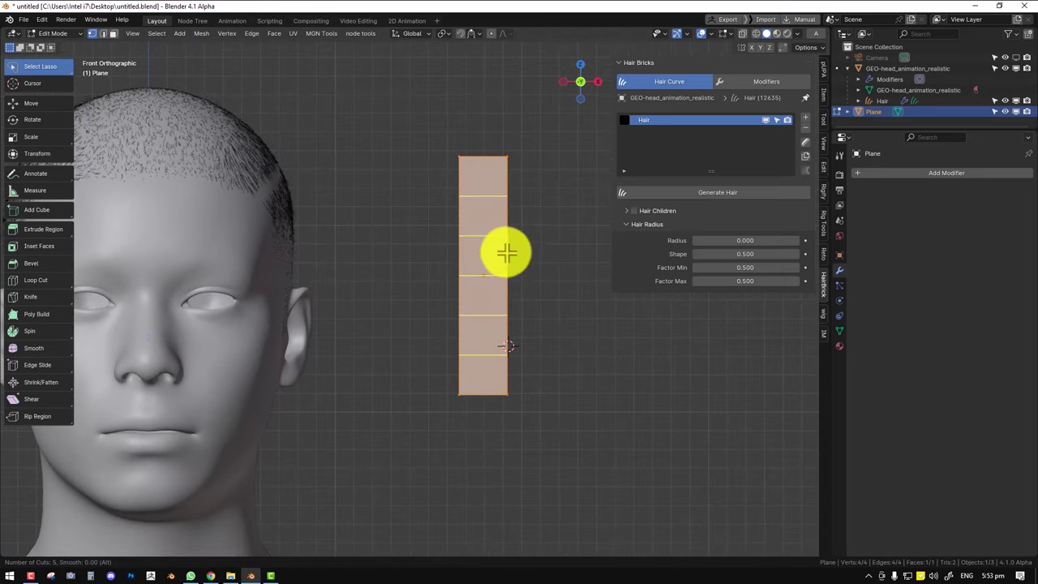
{"action": "left_click", "coordinate": [506, 346]}
{"action": "key", "text": "Tab"}
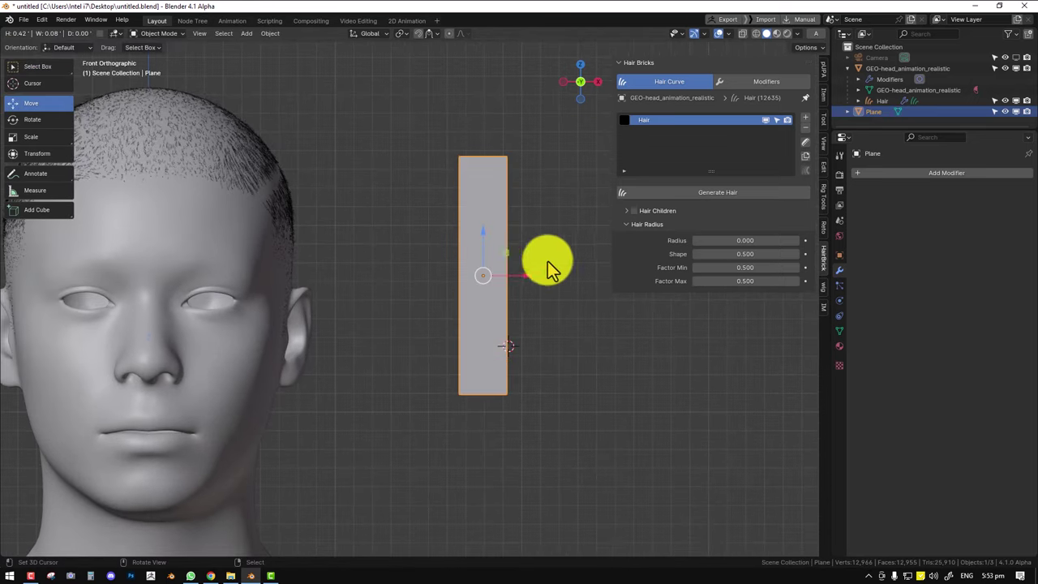
Reapply the transforms of the subdivided strip and recenter its origin on the geometry.
{"action": "key", "text": "ctrl+a"}
{"action": "left_click", "coordinate": [550, 261]}
{"action": "key", "text": "q"}
{"action": "left_click", "coordinate": [542, 160]}
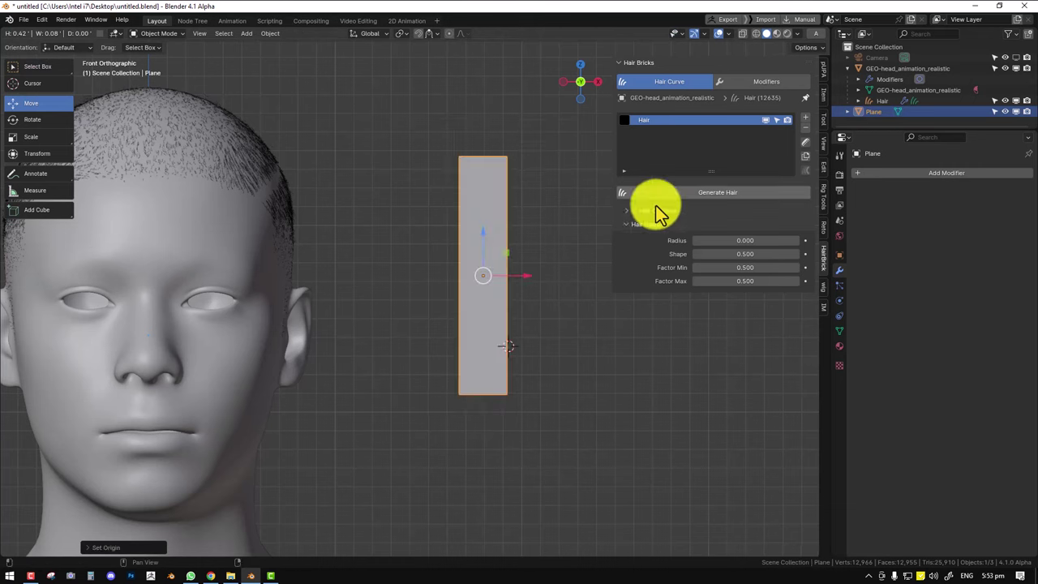
Create a new material for the strip and use a new blank, near-white image as its Base Color image texture.
{"action": "left_click", "coordinate": [839, 346]}
{"action": "left_click", "coordinate": [968, 220]}
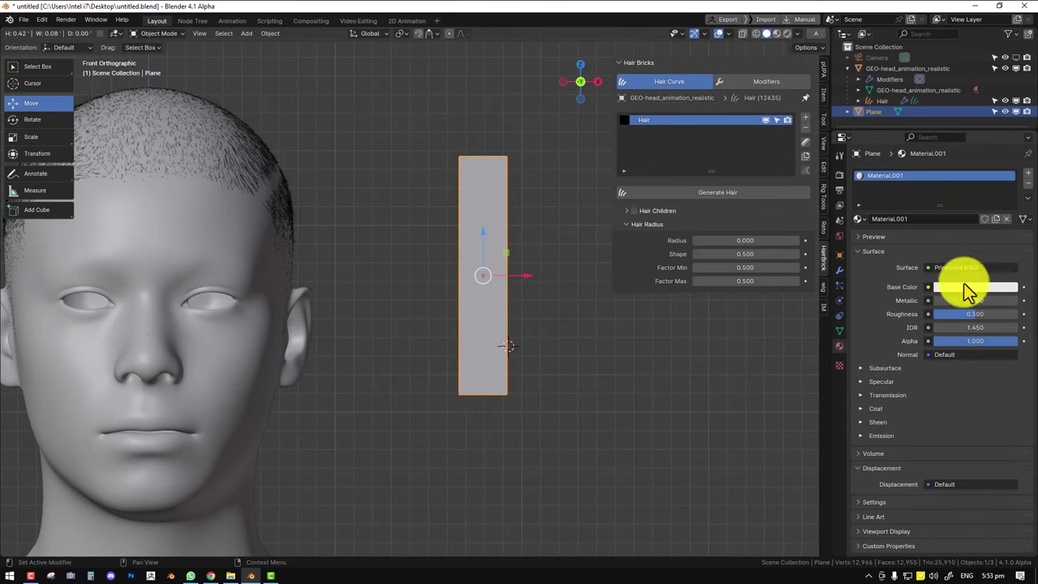
{"action": "left_click", "coordinate": [931, 288]}
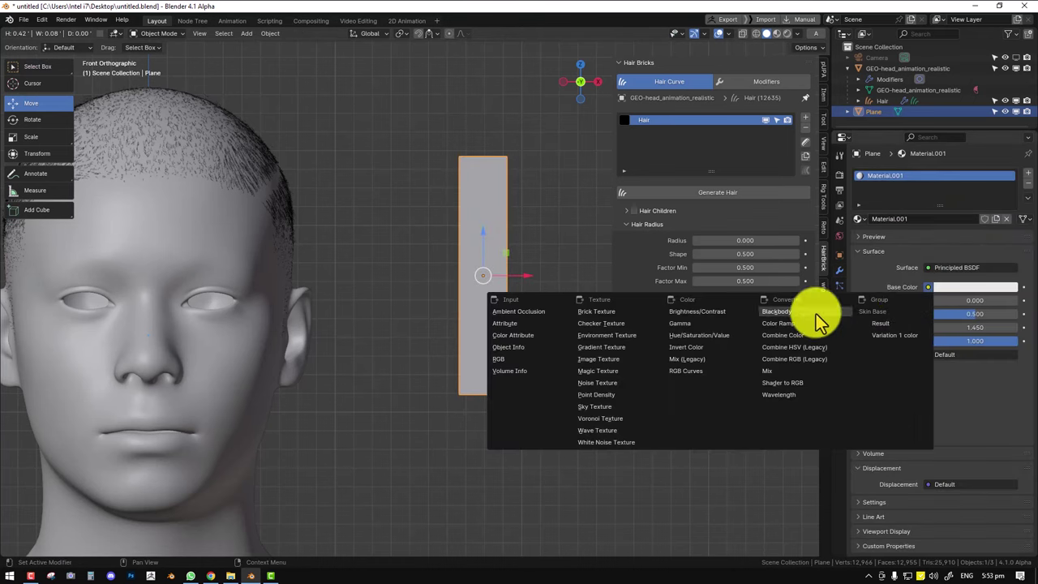
{"action": "left_click", "coordinate": [598, 354]}
{"action": "left_click", "coordinate": [925, 304]}
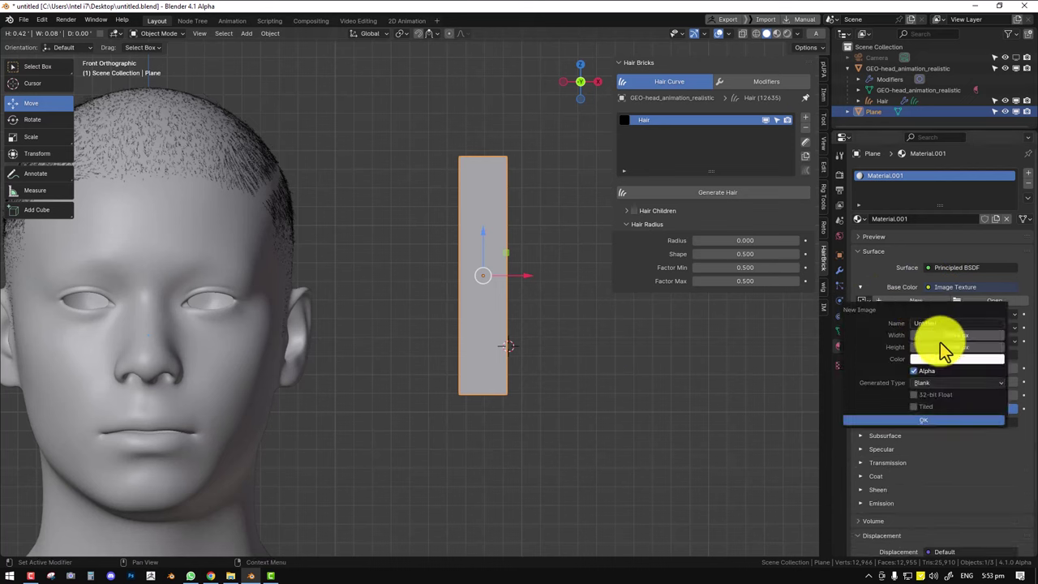
{"action": "left_click", "coordinate": [979, 358]}
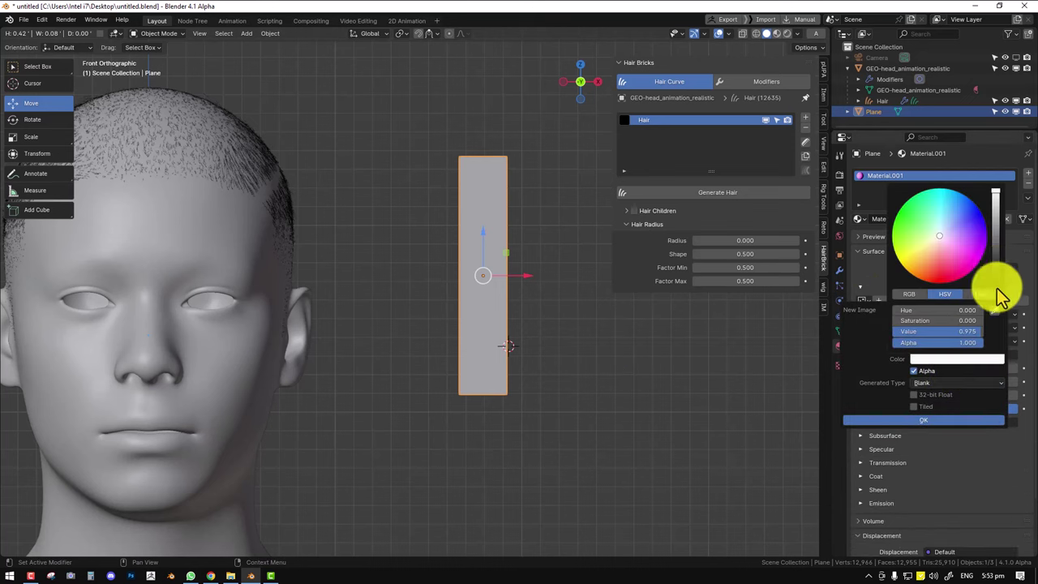
{"action": "left_click", "coordinate": [941, 430]}
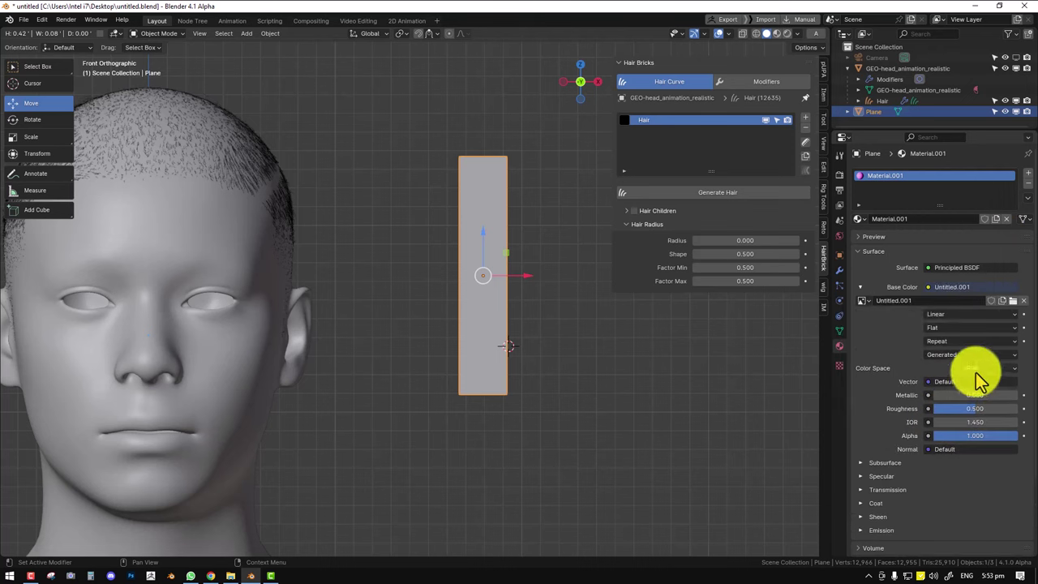
Put the strip in Texture Paint mode and set the paint canvas mode to Material.
{"action": "key", "text": "ctrl+Tab"}
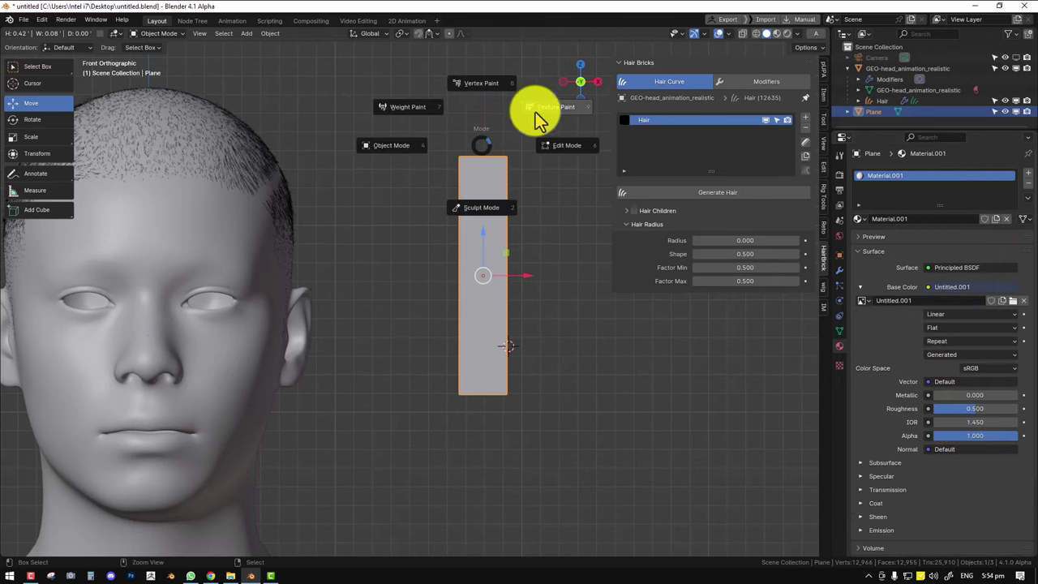
{"action": "left_click", "coordinate": [540, 113]}
{"action": "left_click", "coordinate": [394, 35]}
{"action": "left_click", "coordinate": [418, 59]}
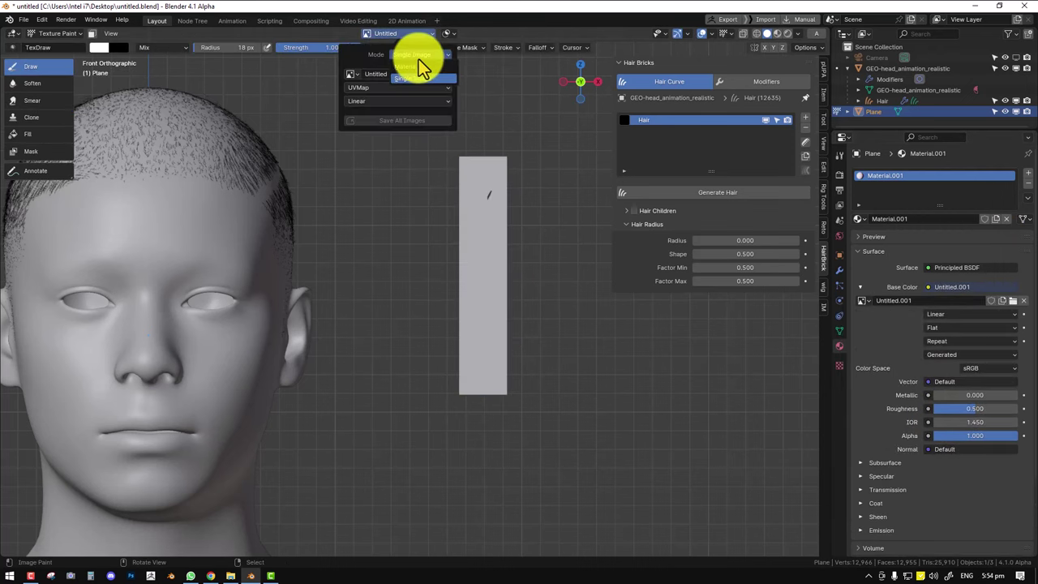
{"action": "left_click", "coordinate": [421, 73]}
Set the Draw brush radius to 14 px and its primary color to black.
{"action": "scroll", "coordinate": [480, 247], "scroll_direction": "up", "scroll_amount": 2}
{"action": "middle_click_drag", "start_coordinate": [494, 232], "coordinate": [457, 246], "text": "shift"}
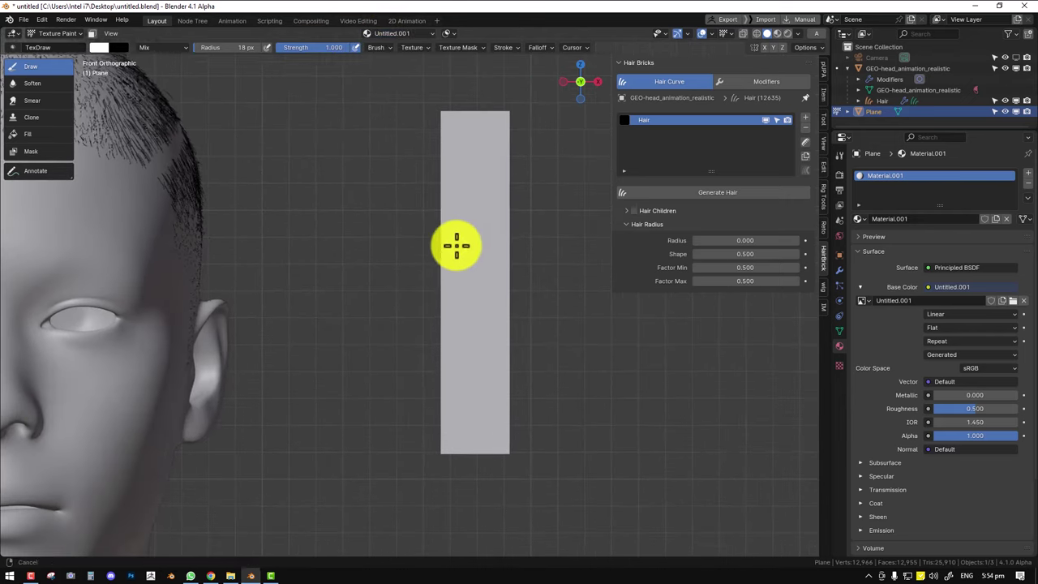
{"action": "key", "text": "f"}
{"action": "left_click", "coordinate": [470, 228]}
{"action": "key", "text": "f"}
{"action": "left_click", "coordinate": [495, 231]}
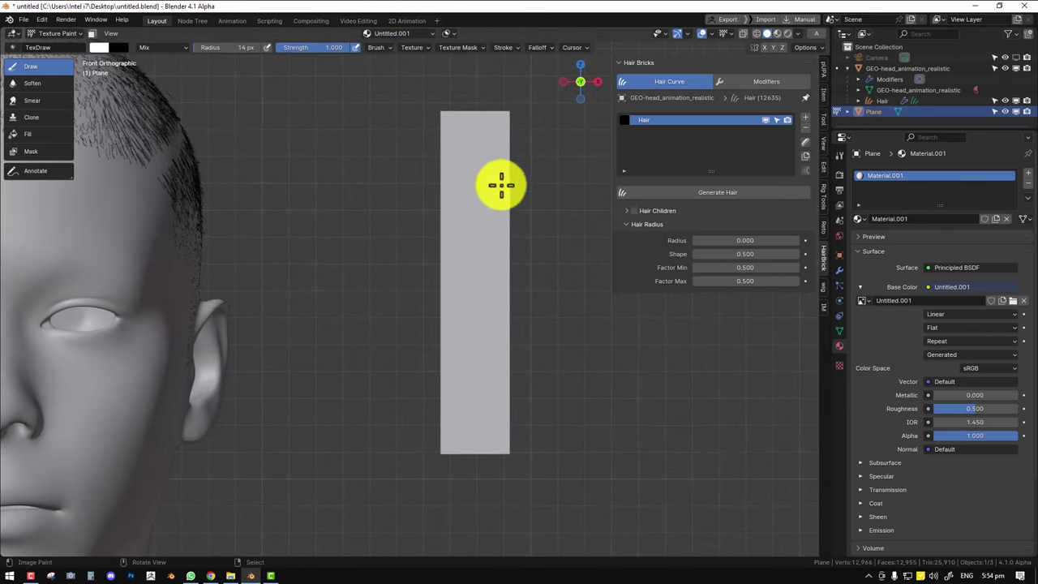
{"action": "left_click", "coordinate": [500, 47]}
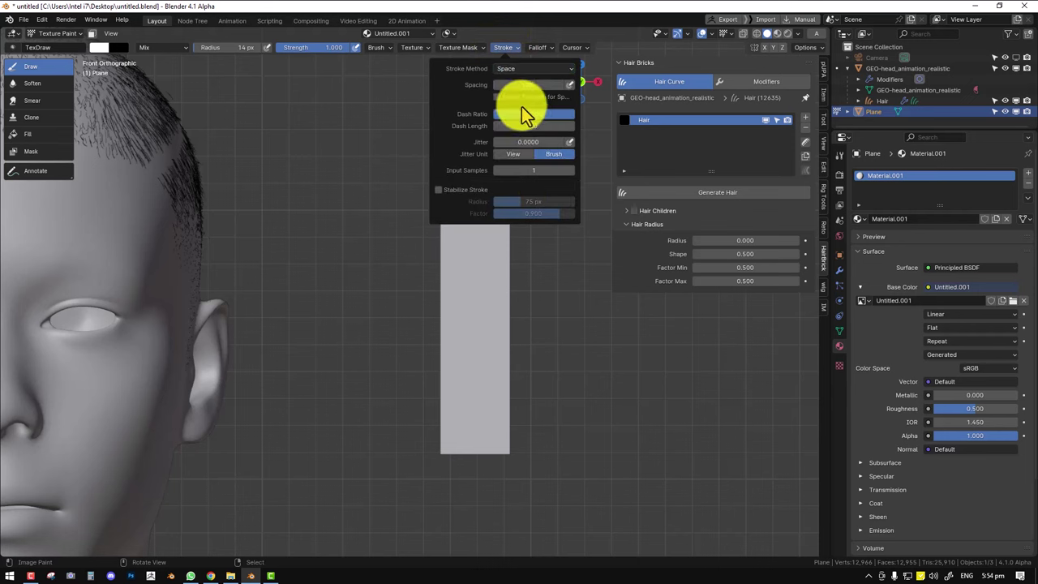
{"action": "right_click", "coordinate": [510, 233]}
{"action": "left_click_drag", "start_coordinate": [552, 113], "coordinate": [552, 161]}
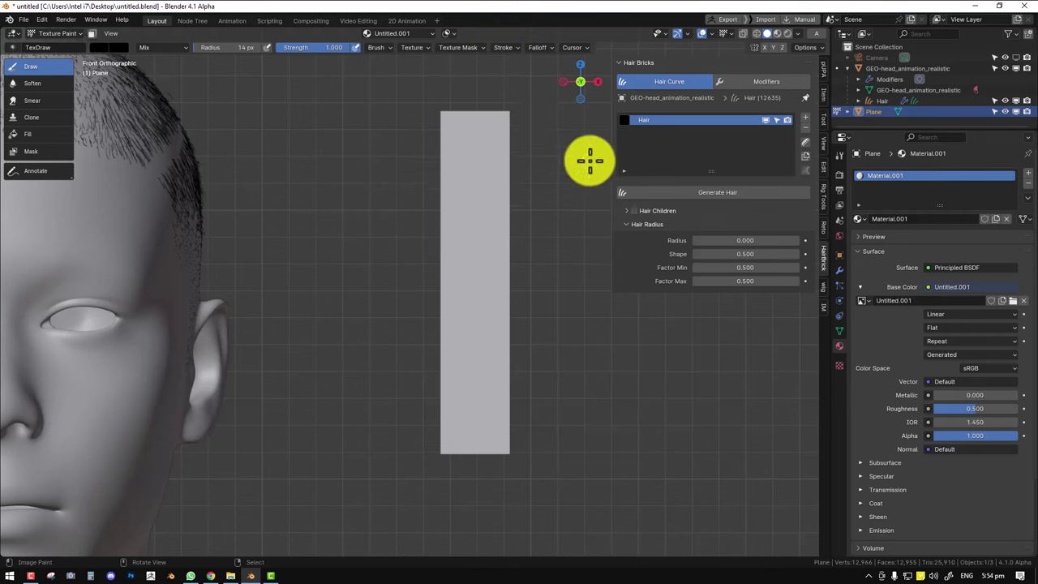
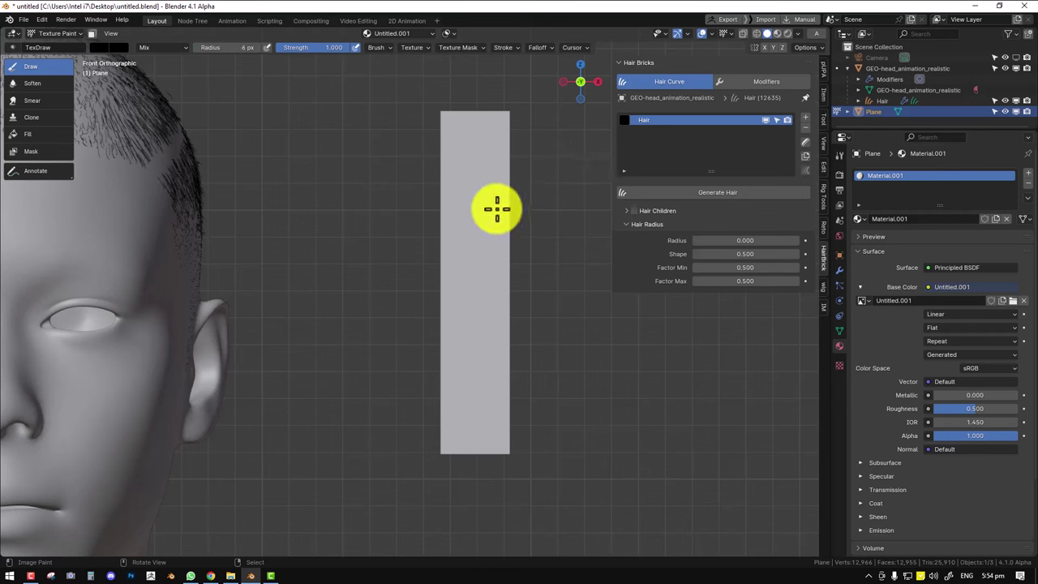
Paint several long, slightly curved black hair strands up the strip with the brush radius reduced to 3 px.
{"action": "mouse_move", "coordinate": [503, 134]}
{"action": "left_mouse_down"}
{"action": "mouse_move", "coordinate": [487, 352]}
{"action": "mouse_move", "coordinate": [487, 419]}
{"action": "mouse_move", "coordinate": [500, 443]}
{"action": "mouse_move", "coordinate": [517, 211]}
{"action": "left_mouse_up"}
{"action": "left_click_drag", "start_coordinate": [483, 439], "coordinate": [502, 112]}
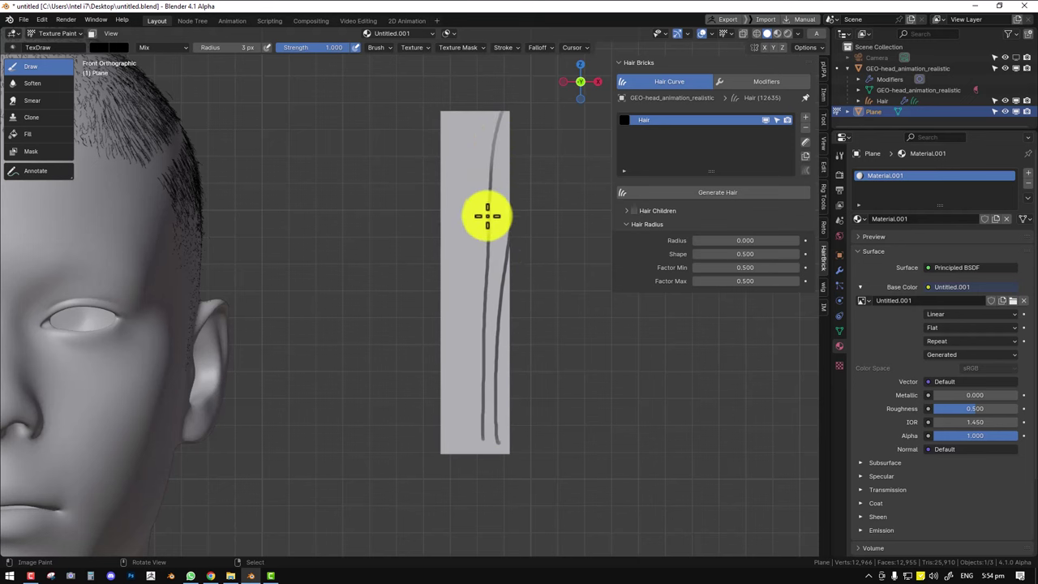
{"action": "left_click_drag", "start_coordinate": [468, 415], "coordinate": [479, 108]}
{"action": "left_click_drag", "start_coordinate": [479, 429], "coordinate": [459, 109]}
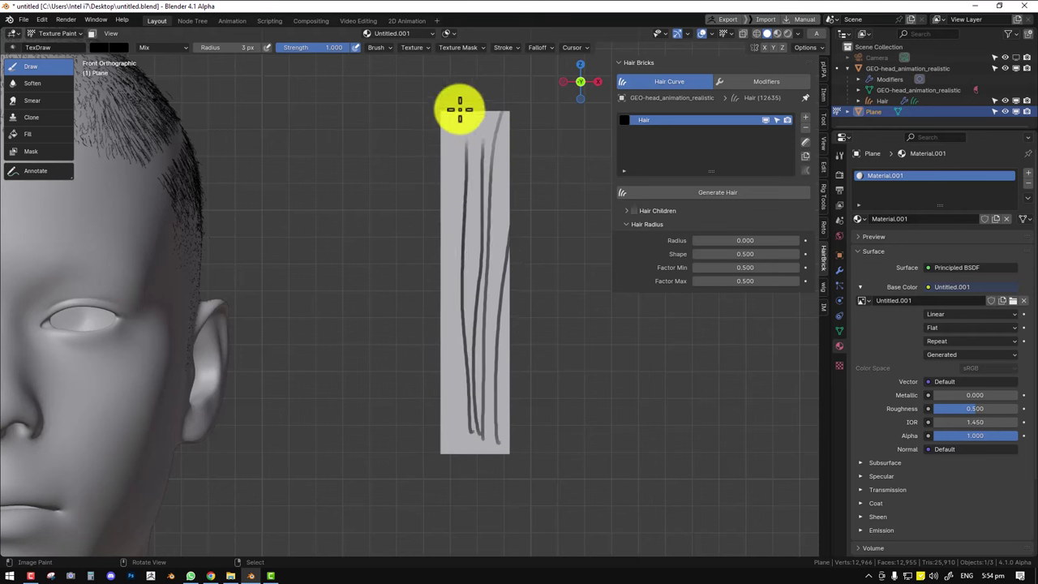
{"action": "mouse_move", "coordinate": [461, 437]}
{"action": "left_mouse_down"}
{"action": "mouse_move", "coordinate": [447, 116]}
{"action": "mouse_move", "coordinate": [471, 189]}
{"action": "mouse_move", "coordinate": [487, 454]}
{"action": "left_mouse_up"}
{"action": "left_click_drag", "start_coordinate": [483, 388], "coordinate": [495, 134]}
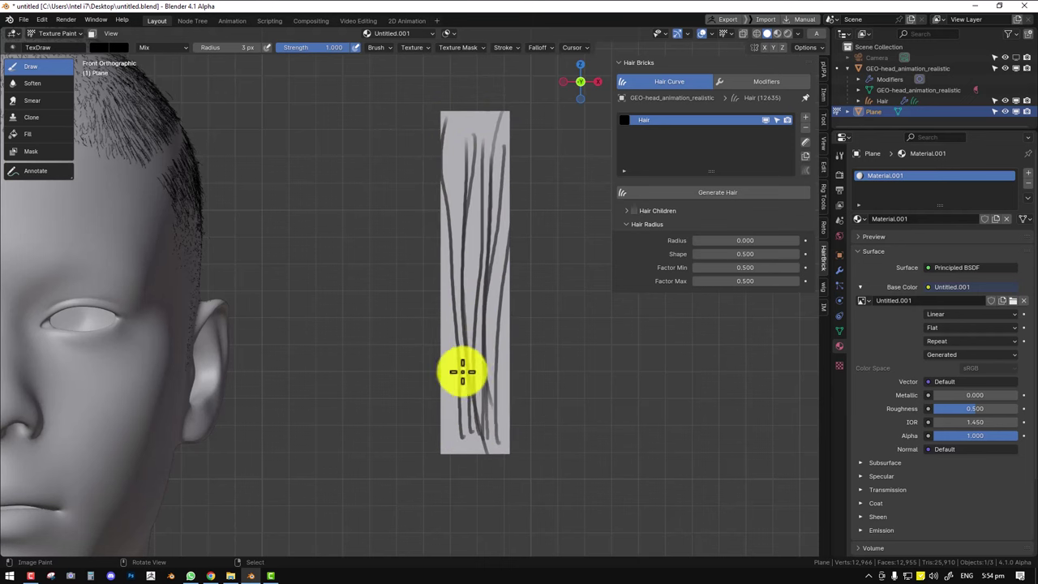
{"action": "mouse_move", "coordinate": [462, 371]}
{"action": "left_mouse_down"}
{"action": "mouse_move", "coordinate": [489, 115]}
{"action": "mouse_move", "coordinate": [478, 230]}
{"action": "mouse_move", "coordinate": [487, 368]}
{"action": "left_mouse_up"}
{"action": "left_click_drag", "start_coordinate": [462, 214], "coordinate": [478, 384]}
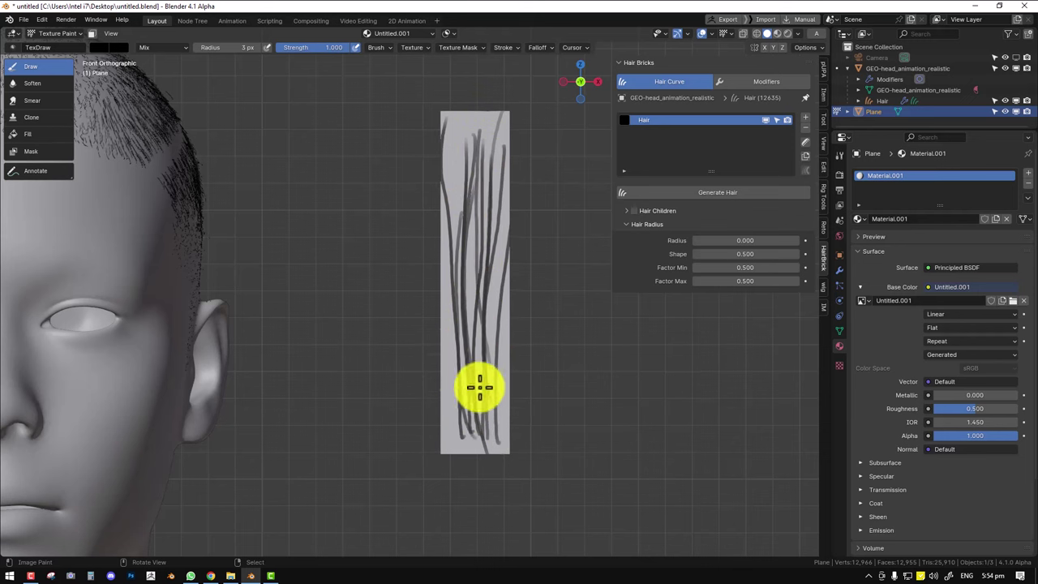
{"action": "key", "text": "ctrl+z"}
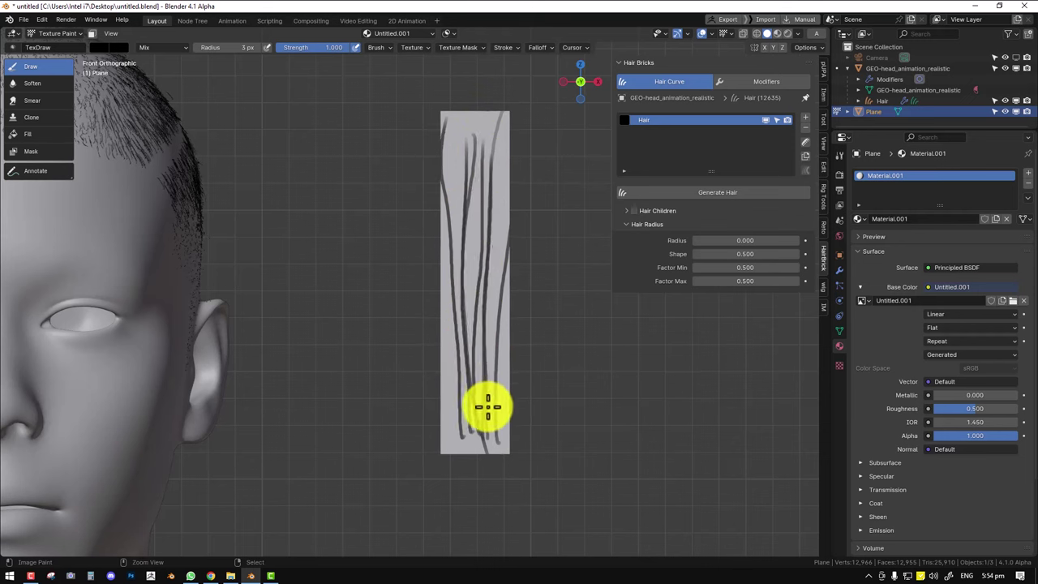
Paint a few additional black strands on the strip, save all images and return to Object Mode.
{"action": "mouse_move", "coordinate": [456, 440]}
{"action": "left_mouse_down"}
{"action": "mouse_move", "coordinate": [479, 366]}
{"action": "mouse_move", "coordinate": [498, 170]}
{"action": "left_mouse_up"}
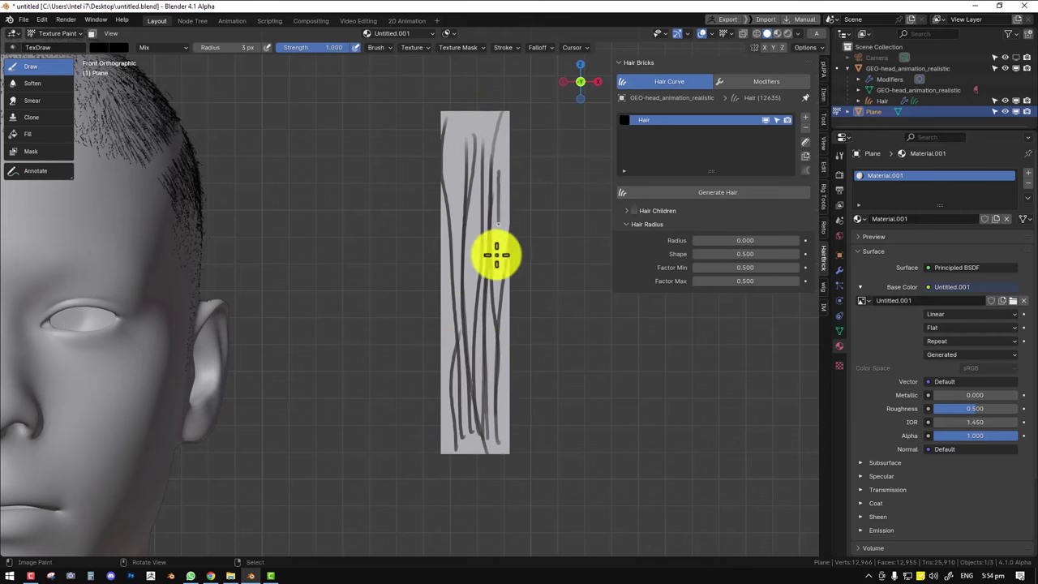
{"action": "key", "text": "q"}
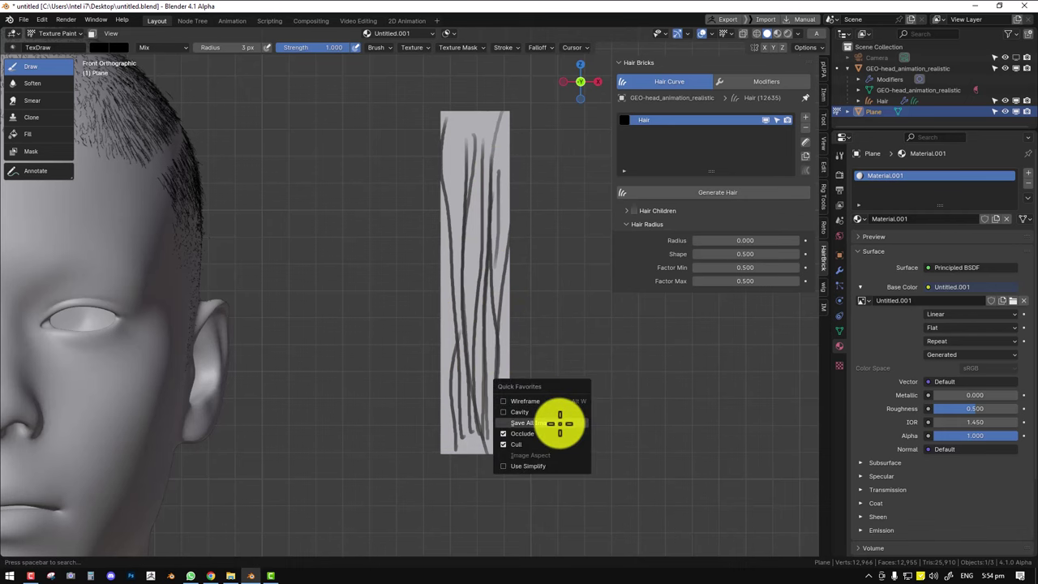
{"action": "left_click", "coordinate": [558, 424]}
{"action": "key", "text": "ctrl+Tab"}
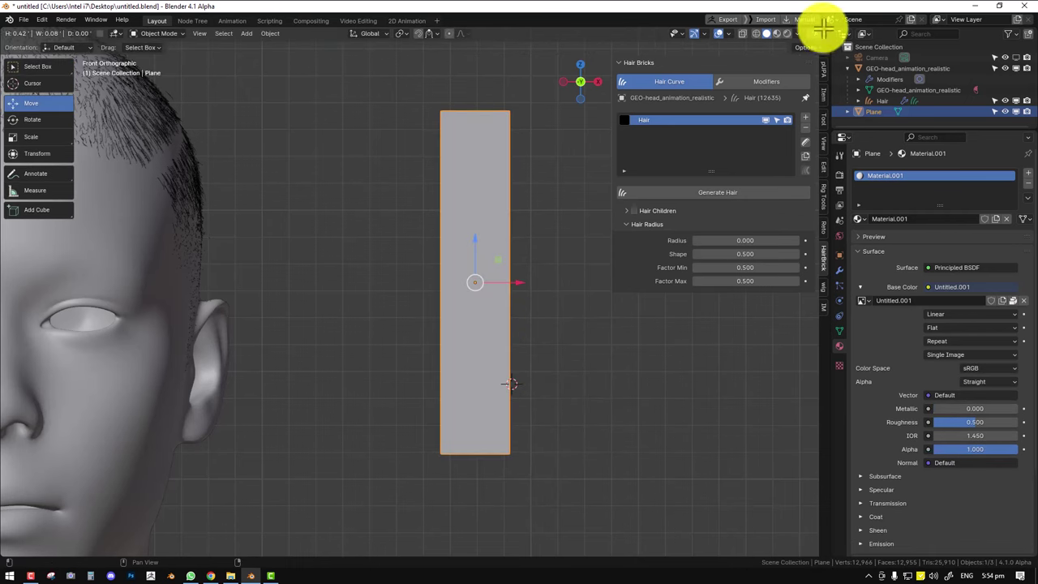
Split the viewport, show the strip's material in a Shader Editor and move the Image Texture node away from the Principled BSDF.
{"action": "left_click_drag", "start_coordinate": [824, 28], "coordinate": [399, 109]}
{"action": "key", "text": "shift+F3"}
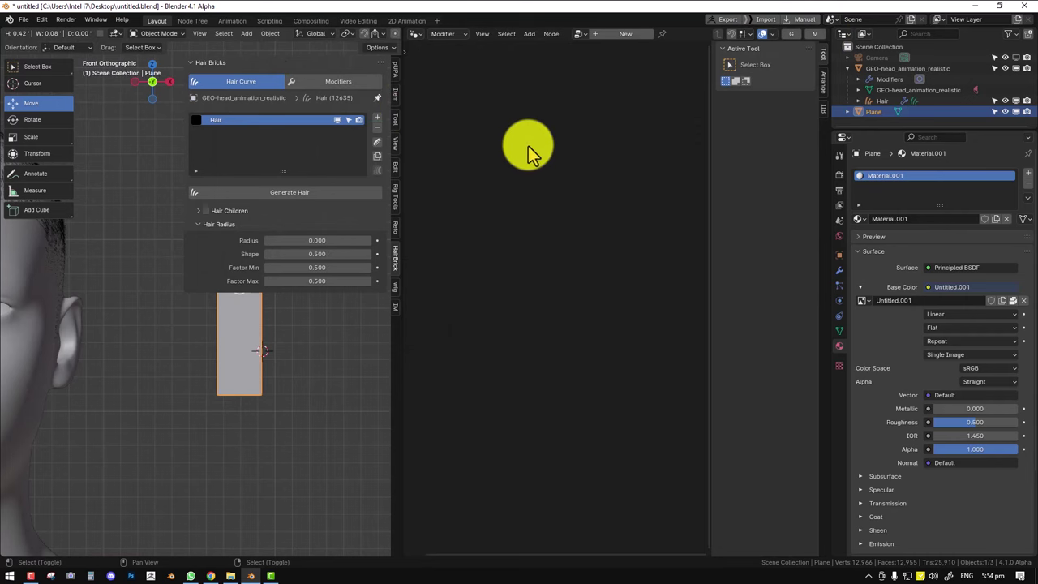
{"action": "key", "text": "shift+F3"}
{"action": "middle_click_drag", "start_coordinate": [476, 270], "coordinate": [536, 266]}
{"action": "left_click_drag", "start_coordinate": [535, 266], "coordinate": [488, 274]}
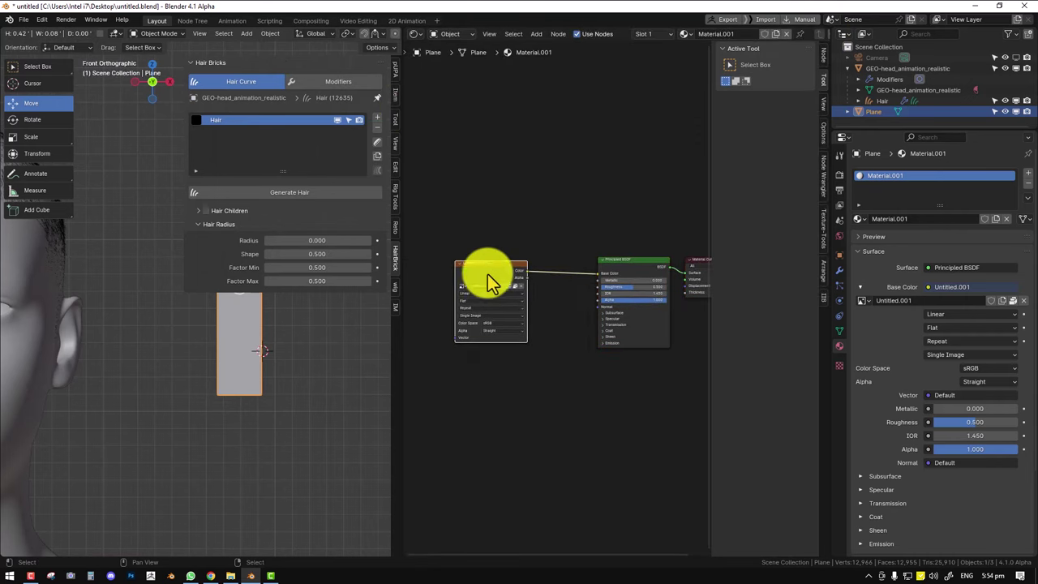
Switch the 3D viewport to Material Preview shading and hide its sidebar to reveal the painted strip.
{"action": "key", "text": "z"}
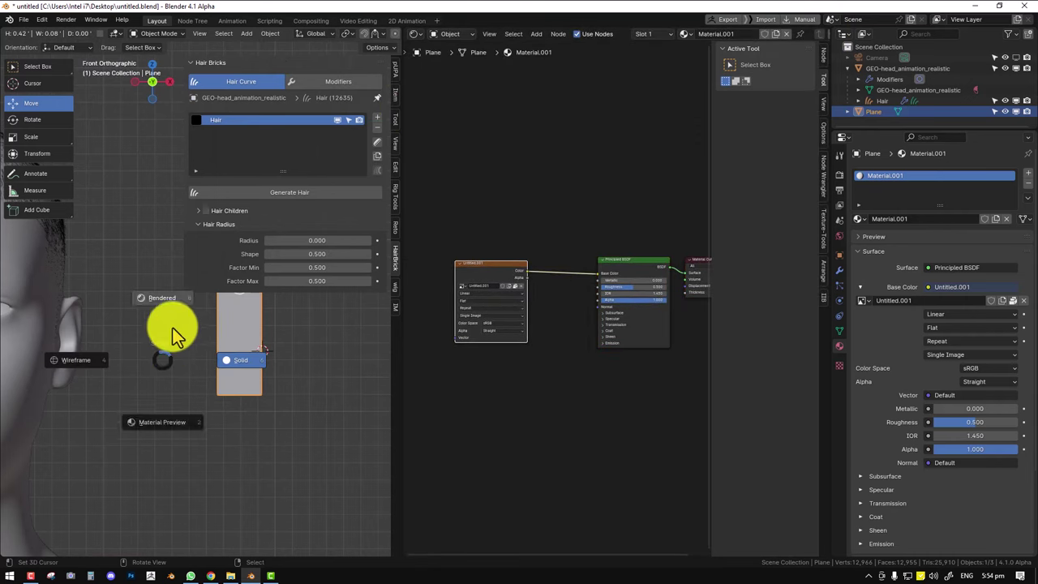
{"action": "left_click", "coordinate": [181, 401]}
{"action": "key", "text": "n"}
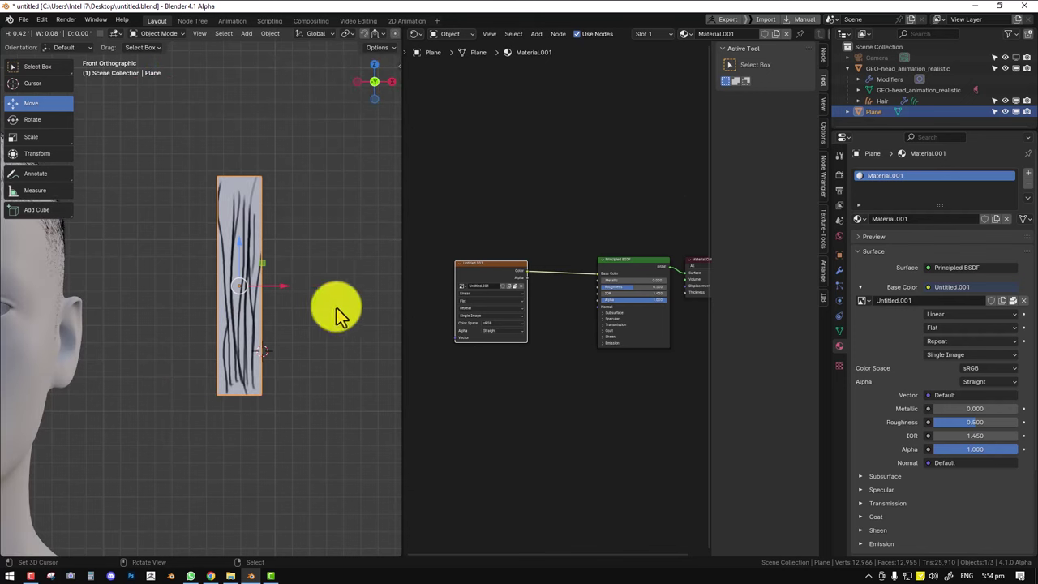
Set the blend mode of the strip's material to Alpha Clip in its viewport display settings and deselect the strip.
{"action": "left_click", "coordinate": [883, 252]}
{"action": "left_click", "coordinate": [884, 281]}
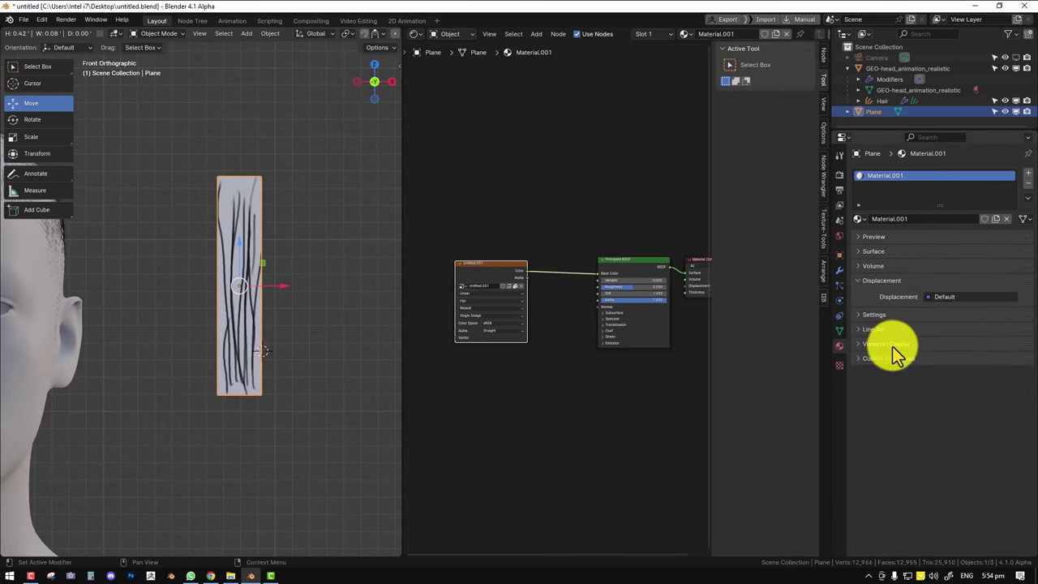
{"action": "left_click", "coordinate": [880, 317]}
{"action": "left_click", "coordinate": [874, 316]}
{"action": "left_click", "coordinate": [873, 316]}
{"action": "left_click", "coordinate": [873, 315]}
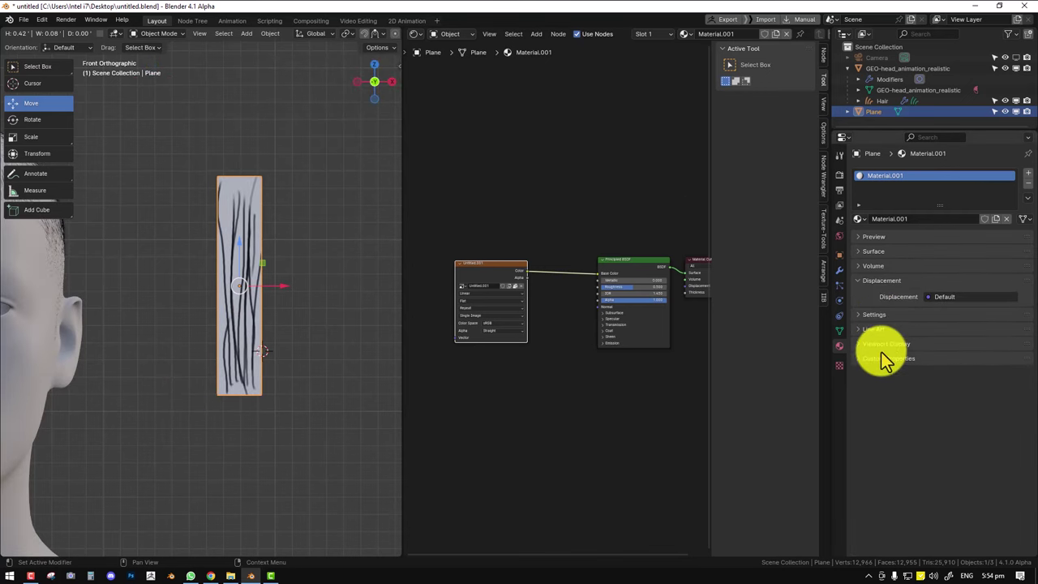
{"action": "left_click", "coordinate": [883, 347]}
{"action": "left_click", "coordinate": [971, 431]}
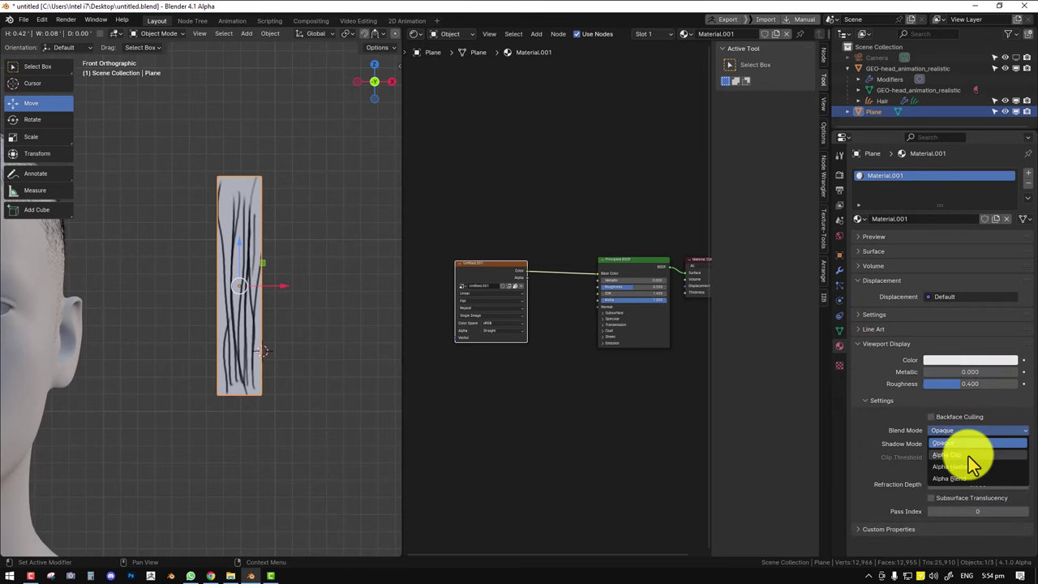
{"action": "left_click", "coordinate": [969, 455]}
{"action": "scroll", "coordinate": [296, 256], "scroll_direction": "up", "scroll_amount": 2}
{"action": "left_click", "coordinate": [296, 256]}
{"action": "scroll", "coordinate": [548, 276], "scroll_direction": "up", "scroll_amount": 1}
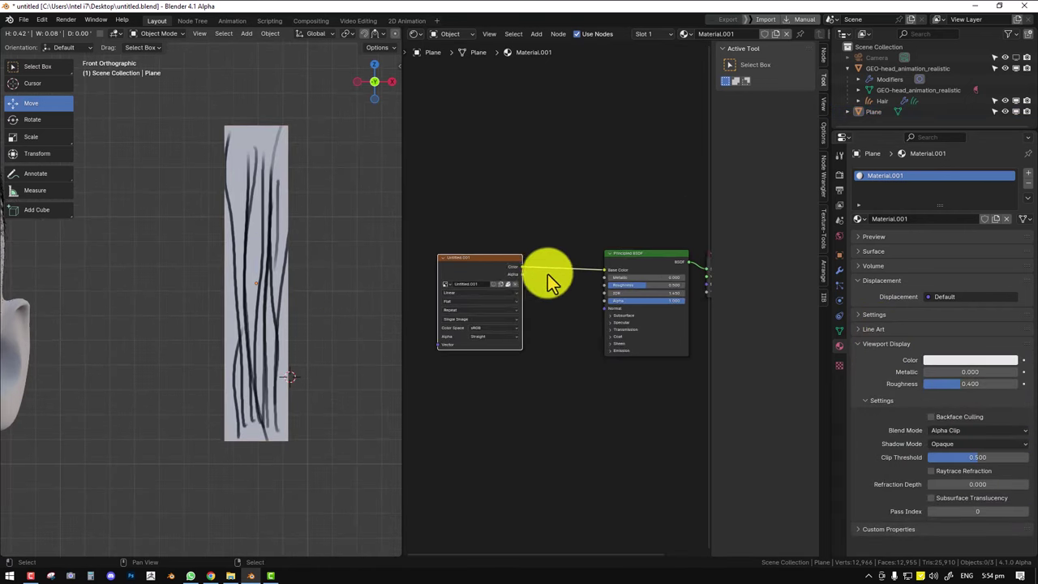
Try linking the image texture's Color output to the Alpha input of the Principled BSDF.
{"action": "left_click_drag", "start_coordinate": [522, 273], "coordinate": [605, 299]}
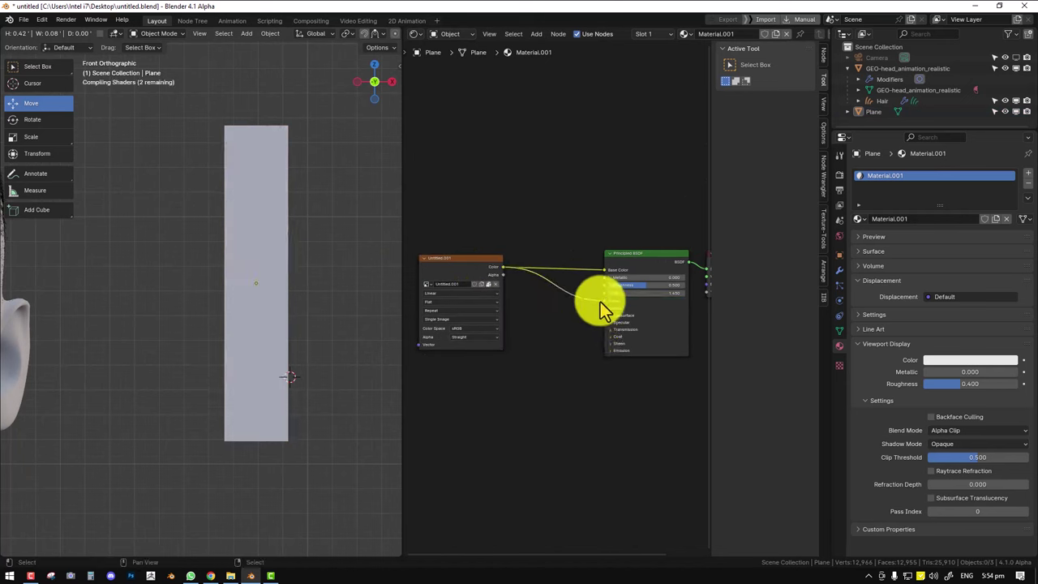
{"action": "scroll", "coordinate": [581, 309], "scroll_direction": "up", "scroll_amount": 1}
{"action": "middle_click_drag", "start_coordinate": [609, 309], "coordinate": [463, 285]}
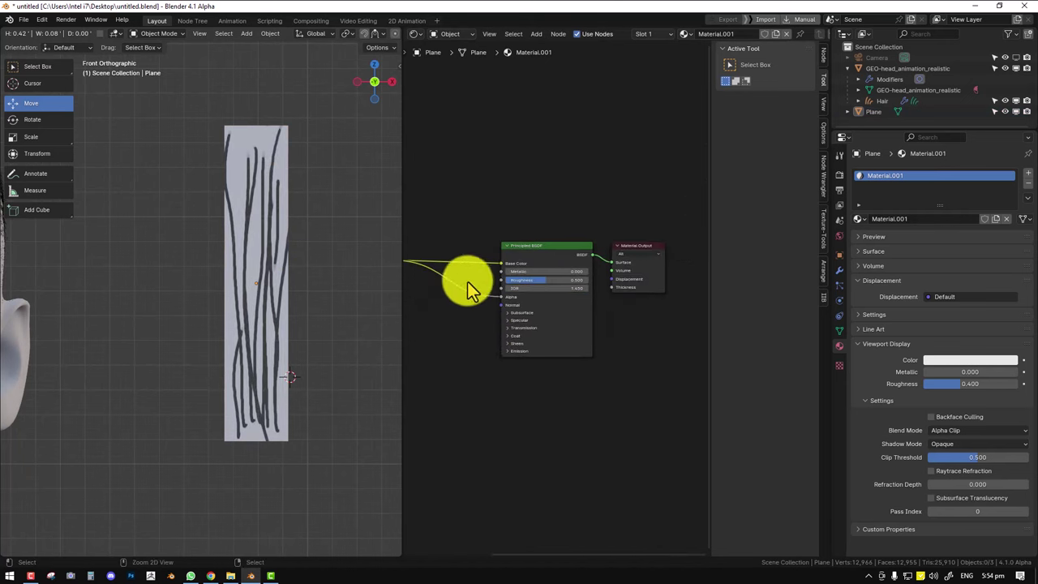
Insert a Mix Shader on the link between the Principled BSDF and the Material Output.
{"action": "middle_click_drag", "start_coordinate": [568, 240], "coordinate": [504, 208]}
{"action": "key", "text": "shift+a"}
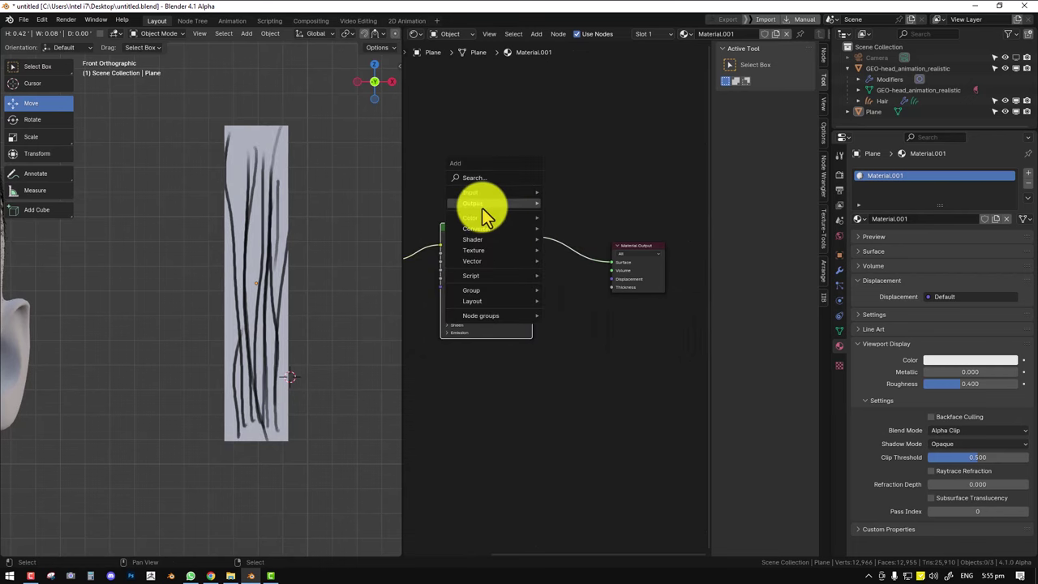
{"action": "mouse_move", "coordinate": [473, 240]}
{"action": "left_click", "coordinate": [592, 294]}
{"action": "left_click", "coordinate": [572, 227]}
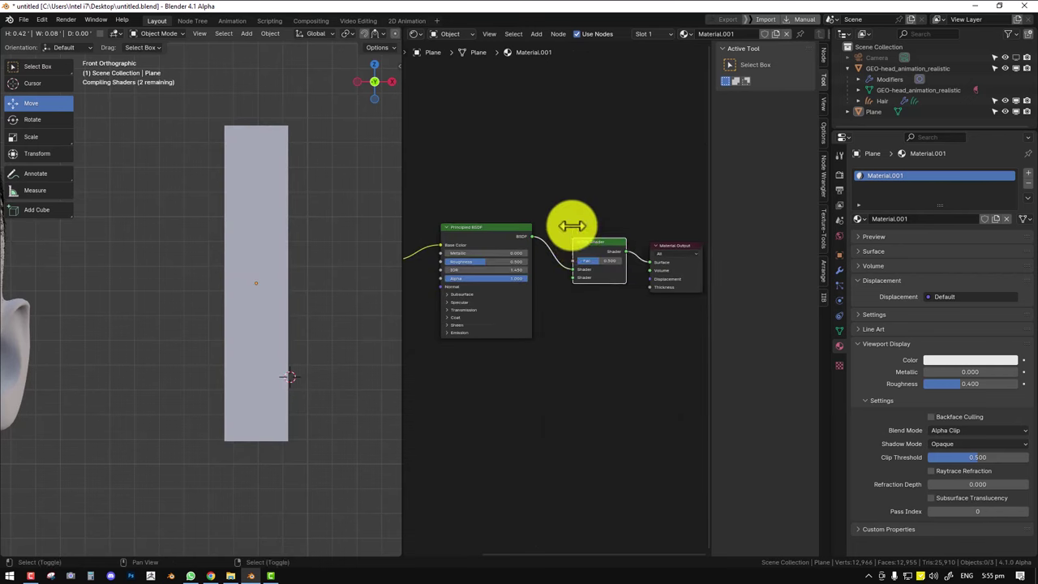
Add a Transparent BSDF below the Principled BSDF and connect it to the second Shader input of the Mix Shader.
{"action": "key", "text": "shift+a"}
{"action": "mouse_move", "coordinate": [572, 230]}
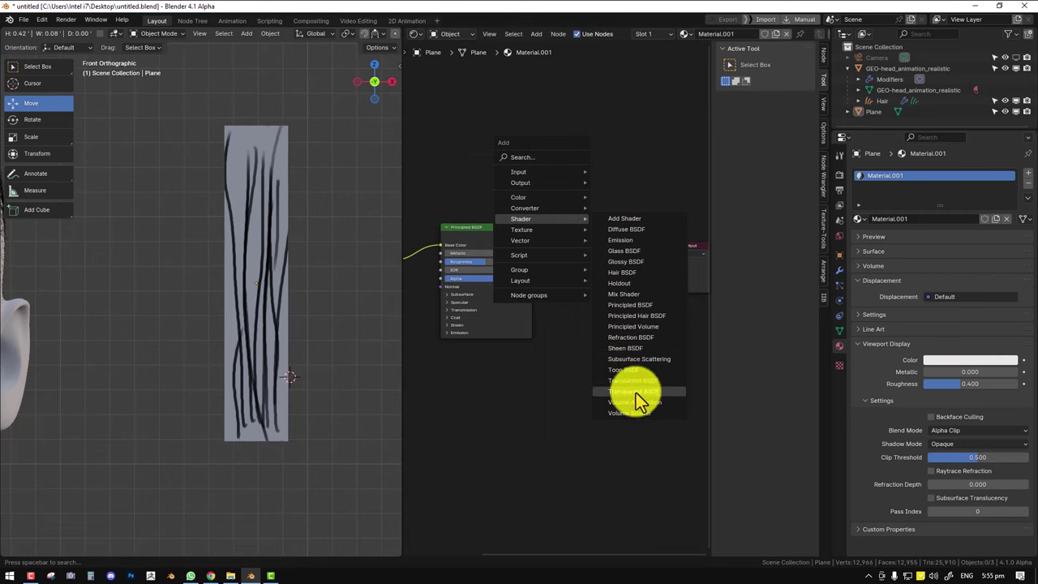
{"action": "left_click", "coordinate": [636, 392]}
{"action": "left_click", "coordinate": [498, 343]}
{"action": "left_click_drag", "start_coordinate": [547, 351], "coordinate": [575, 276]}
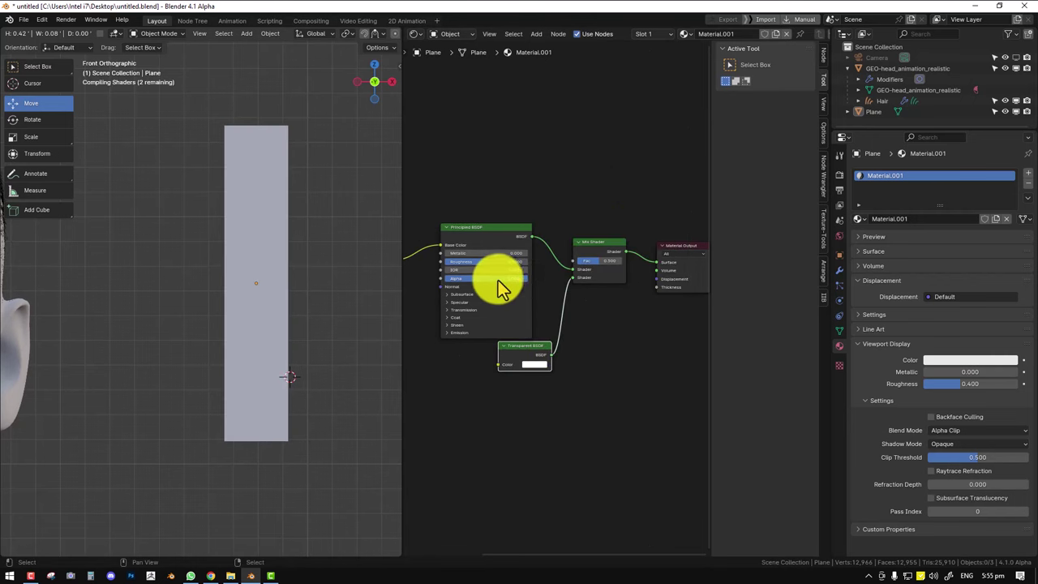
Connect the image texture's Color output to the Mix Shader's Fac input so the white background turns transparent.
{"action": "middle_click_drag", "start_coordinate": [498, 281], "coordinate": [568, 299]}
{"action": "scroll", "coordinate": [568, 300], "scroll_direction": "down", "scroll_amount": 1}
{"action": "left_click_drag", "start_coordinate": [468, 281], "coordinate": [640, 278]}
{"action": "scroll", "coordinate": [239, 273], "scroll_direction": "up", "scroll_amount": 2}
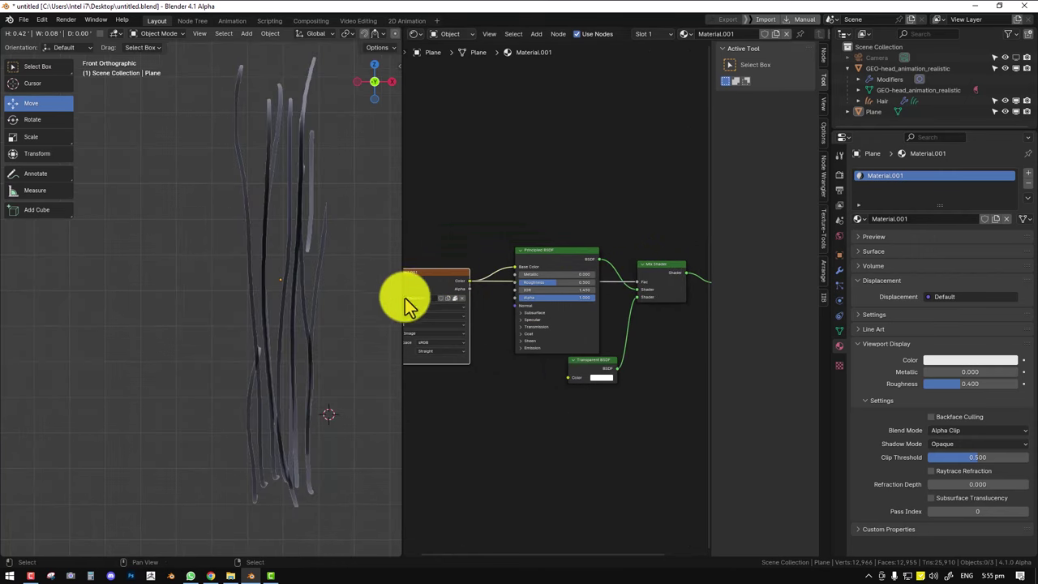
Set the Principled BSDF's Roughness to 1.000 and its Specular IOR Level to 0.000.
{"action": "scroll", "coordinate": [291, 281], "scroll_direction": "down", "scroll_amount": 1}
{"action": "left_click_drag", "start_coordinate": [556, 283], "coordinate": [595, 284]}
{"action": "left_click", "coordinate": [530, 322]}
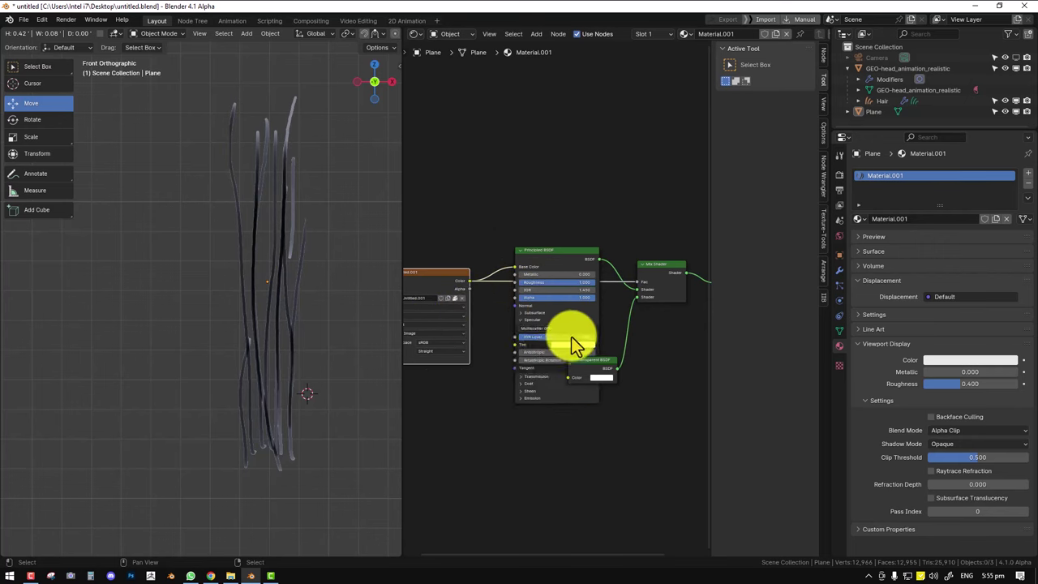
{"action": "scroll", "coordinate": [542, 344], "scroll_direction": "up", "scroll_amount": 2}
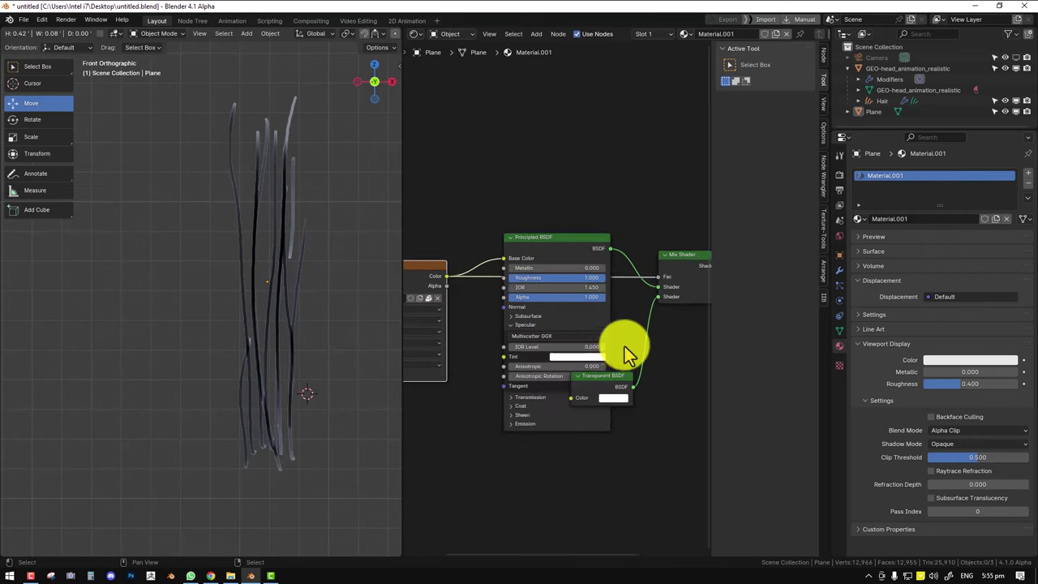
Cut the image link to the Principled BSDF's Base Color and set that color to a very dark brown.
{"action": "scroll", "coordinate": [617, 349], "scroll_direction": "up", "scroll_amount": 3}
{"action": "middle_click_drag", "start_coordinate": [268, 305], "coordinate": [227, 300]}
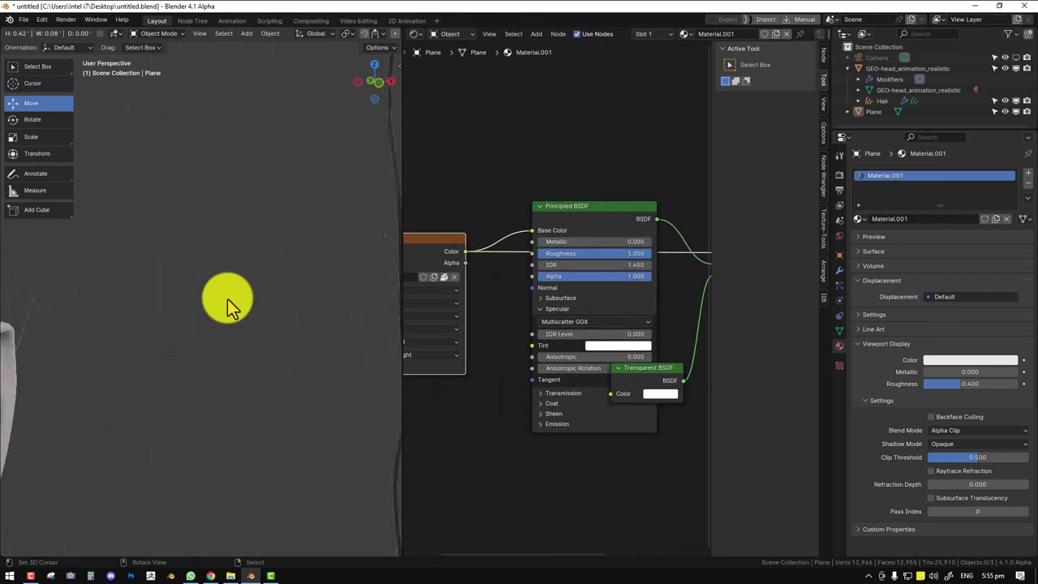
{"action": "key", "text": "KP_1"}
{"action": "scroll", "coordinate": [552, 265], "scroll_direction": "down", "scroll_amount": 3}
{"action": "right_click_drag", "start_coordinate": [532, 245], "coordinate": [540, 265], "text": "ctrl"}
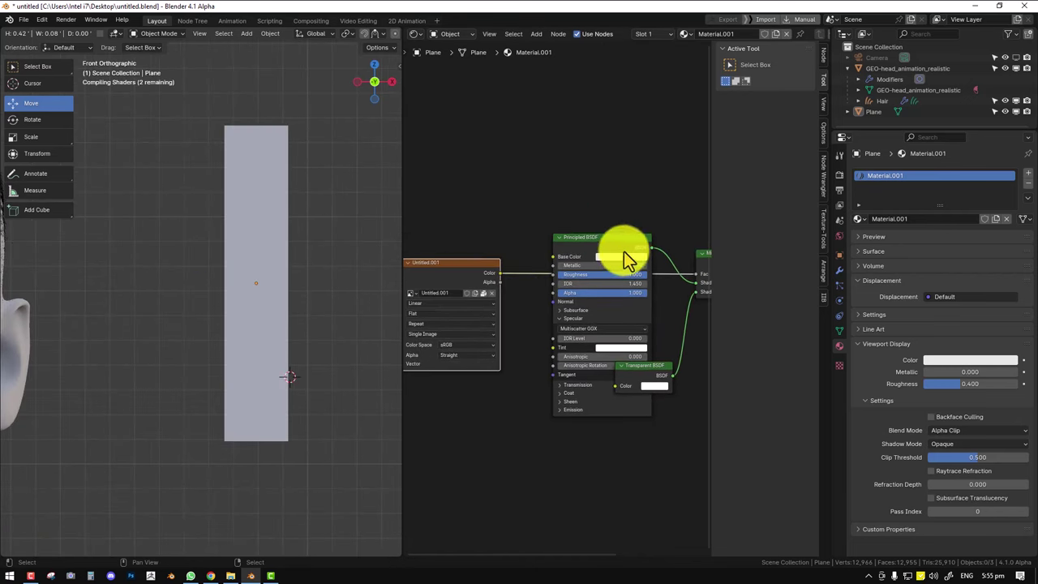
{"action": "left_click", "coordinate": [624, 256]}
{"action": "mouse_move", "coordinate": [678, 172]}
{"action": "left_mouse_down"}
{"action": "mouse_move", "coordinate": [678, 199]}
{"action": "mouse_move", "coordinate": [678, 183]}
{"action": "left_mouse_up"}
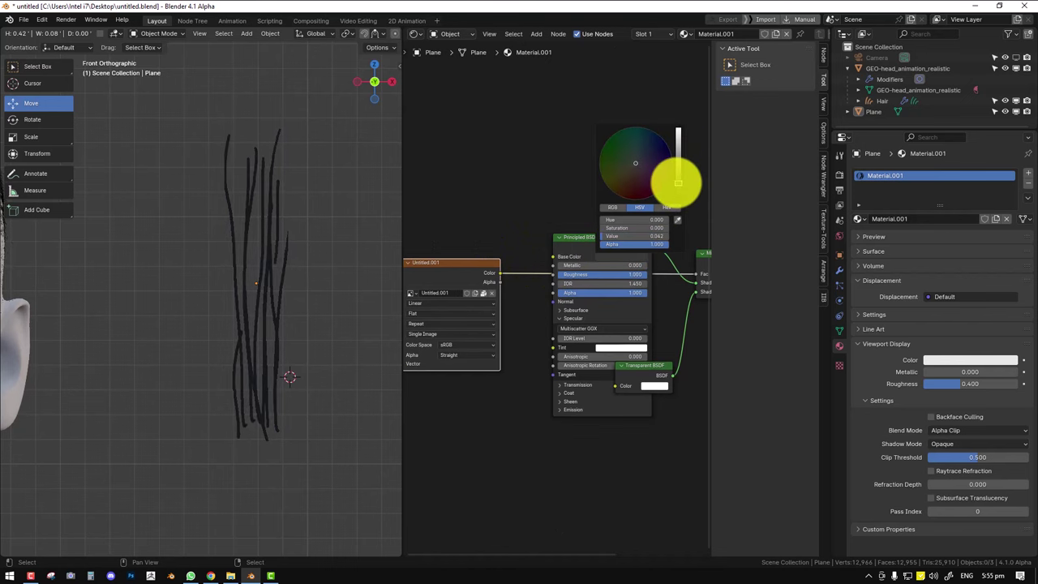
{"action": "left_click", "coordinate": [624, 170]}
Hide the 3D viewport's toolbar and close the Shader Editor area so the viewport fills its space.
{"action": "scroll", "coordinate": [227, 334], "scroll_direction": "down", "scroll_amount": 5}
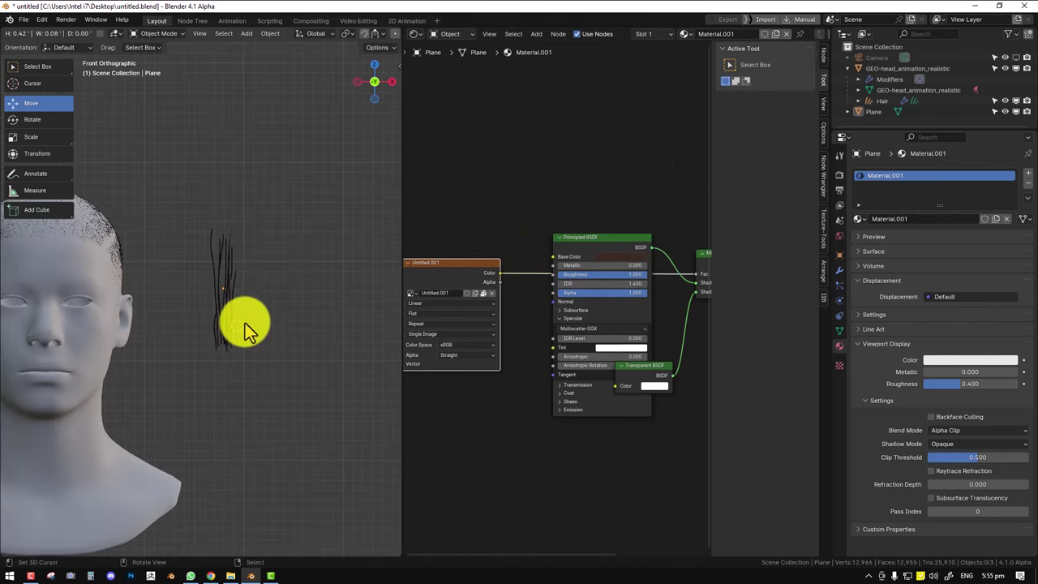
{"action": "key", "text": "t"}
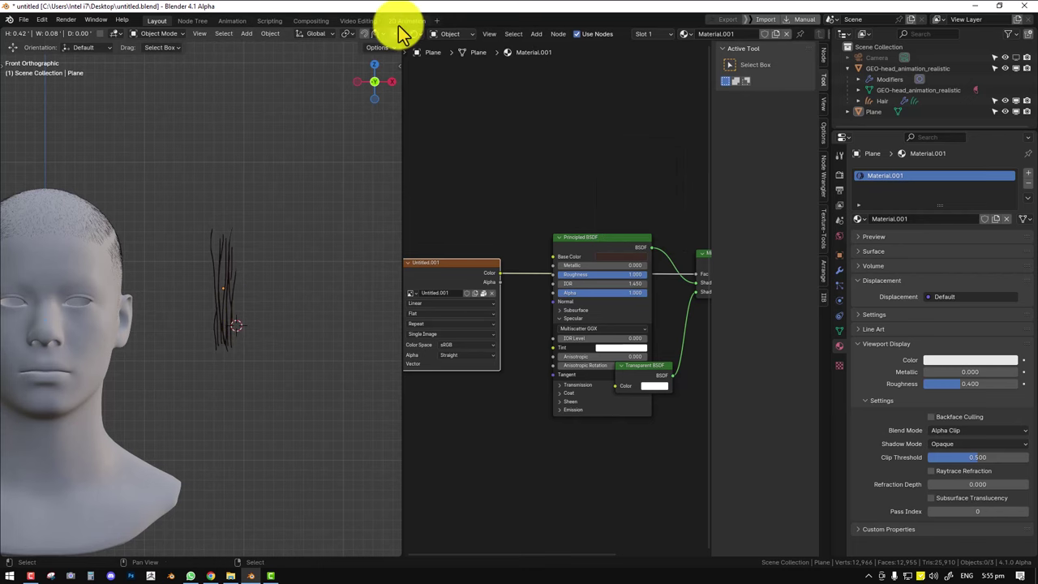
{"action": "left_click_drag", "start_coordinate": [403, 34], "coordinate": [477, 182]}
Apply the painted strip's transforms and move it into a new collection named "hair collection".
{"action": "left_click", "coordinate": [457, 249]}
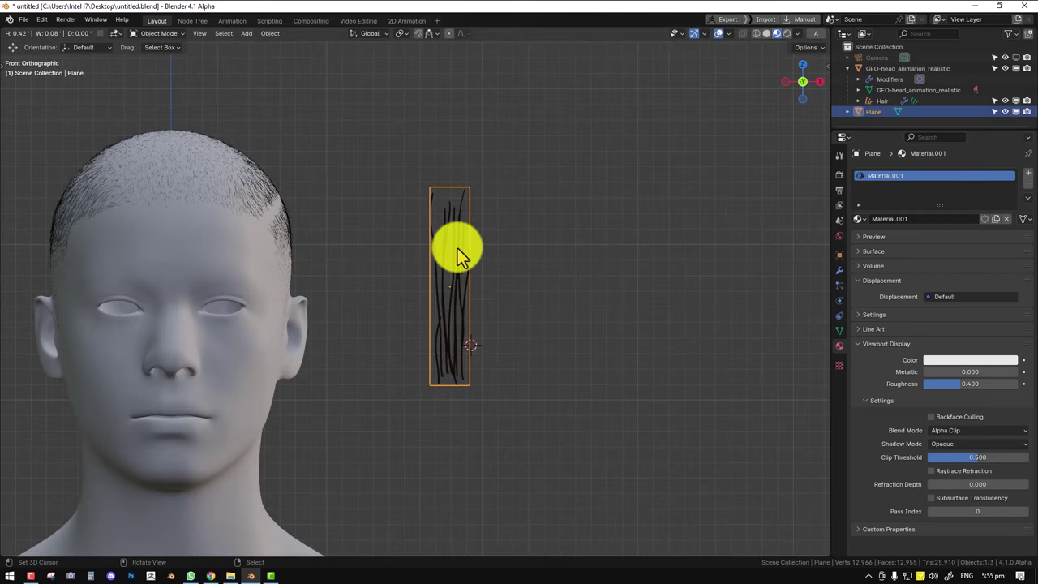
{"action": "key", "text": "ctrl+a"}
{"action": "left_click", "coordinate": [603, 235]}
{"action": "key", "text": "m"}
{"action": "left_click", "coordinate": [675, 154]}
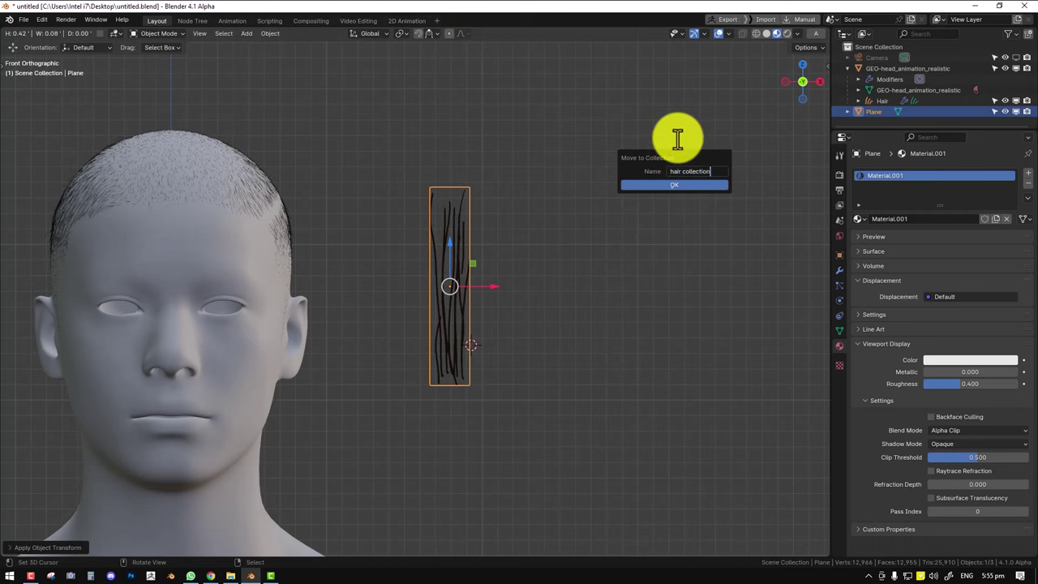
{"action": "left_click", "coordinate": [712, 186]}
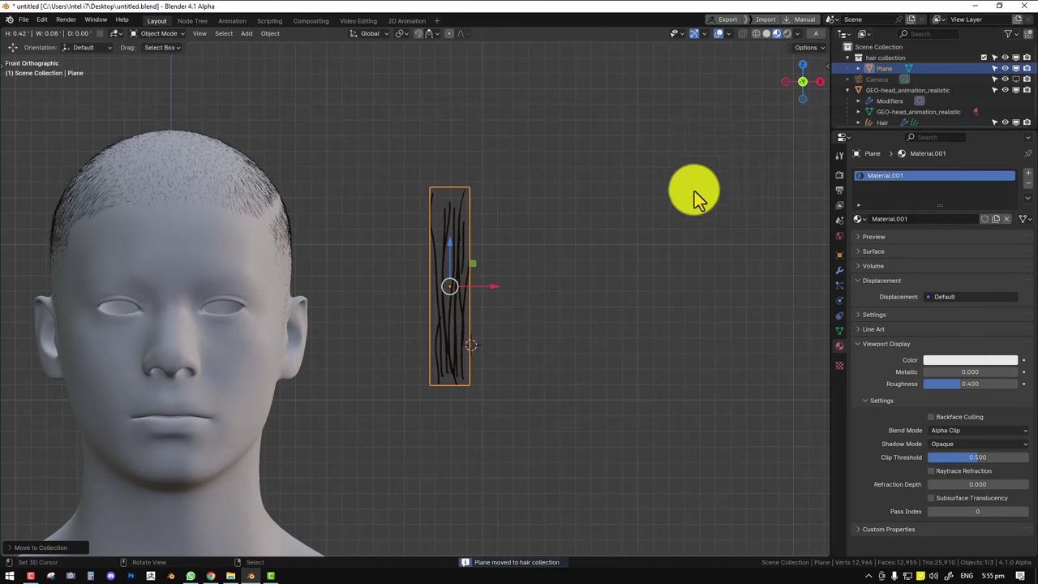
Scale the hair card strip down to about a fifth of its size and apply its transforms.
{"action": "middle_click_drag", "start_coordinate": [695, 195], "coordinate": [468, 264]}
{"action": "key", "text": "ctrl+a"}
{"action": "left_click", "coordinate": [524, 294]}
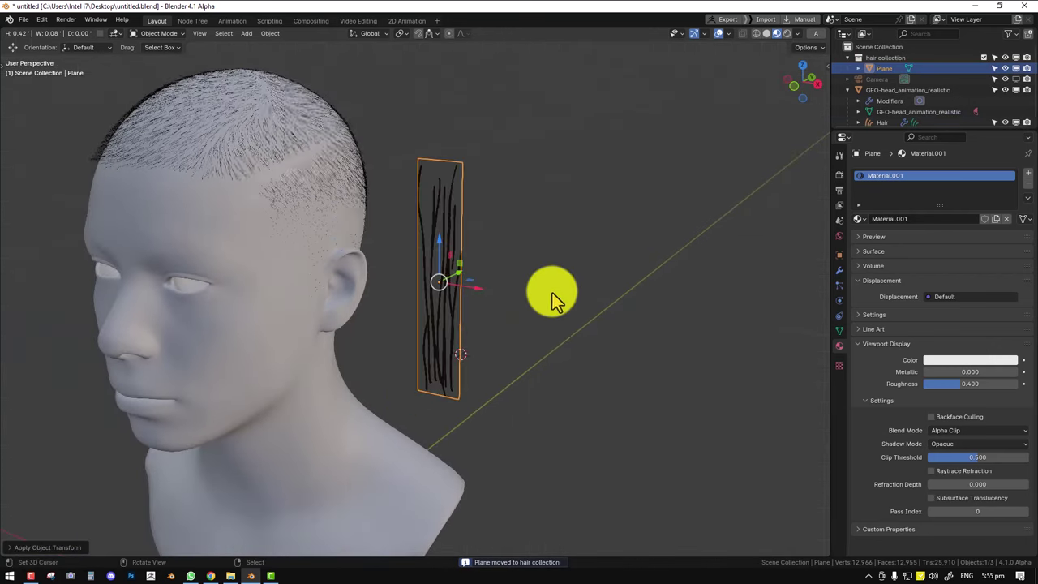
{"action": "key", "text": "s"}
{"action": "left_click", "coordinate": [476, 277]}
{"action": "key", "text": "ctrl+a"}
{"action": "left_click", "coordinate": [585, 268]}
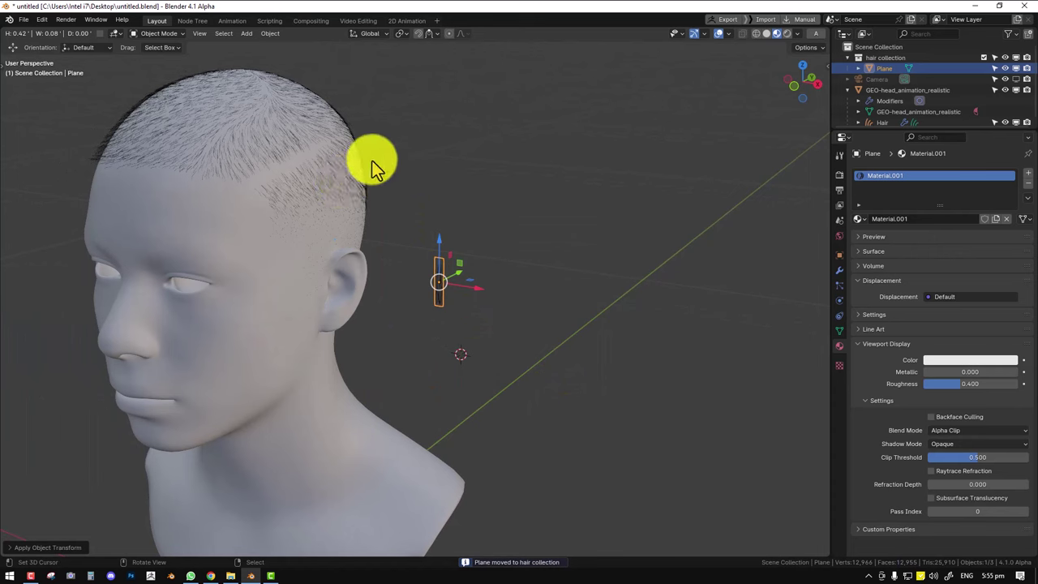
Select the hair on the head and show its modifier stack in Hair Bricks.
{"action": "key", "text": "alt+shift+z"}
{"action": "left_click", "coordinate": [92, 147]}
{"action": "middle_click_drag", "start_coordinate": [173, 185], "coordinate": [349, 251], "text": "shift"}
{"action": "scroll", "coordinate": [348, 251], "scroll_direction": "up", "scroll_amount": 1}
{"action": "key", "text": "n"}
{"action": "left_click", "coordinate": [745, 85]}
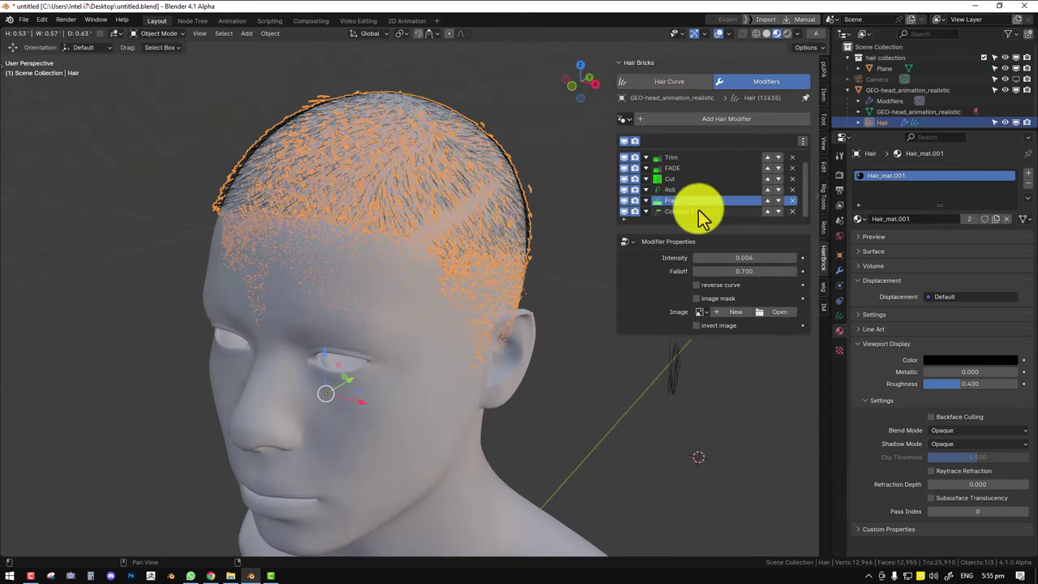
{"action": "right_click", "coordinate": [438, 280]}
{"action": "left_click", "coordinate": [395, 495]}
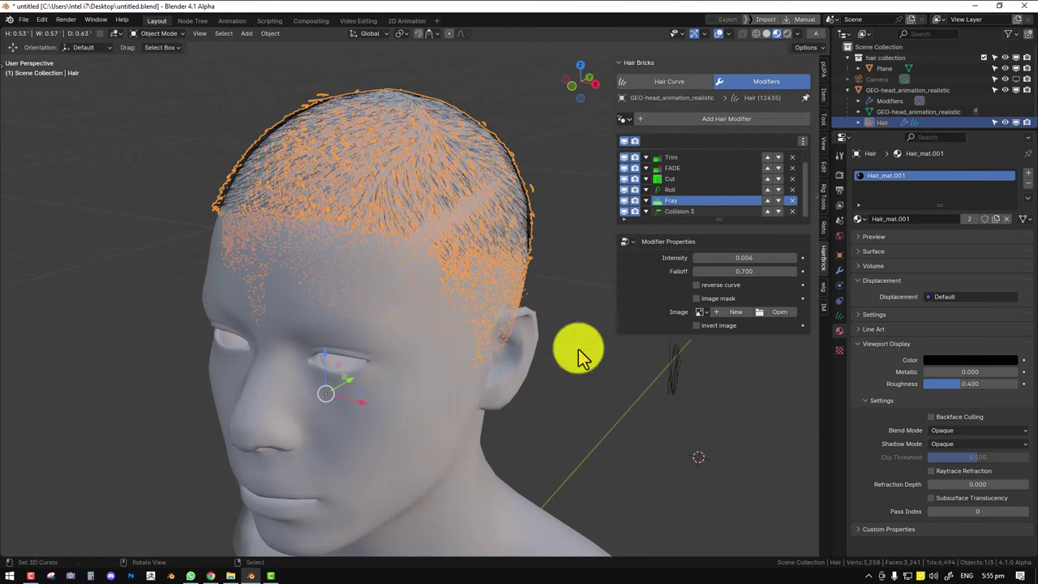
Add an Instancer effect modifier to the hair and choose "hair collection" as its card collection.
{"action": "left_click", "coordinate": [736, 119]}
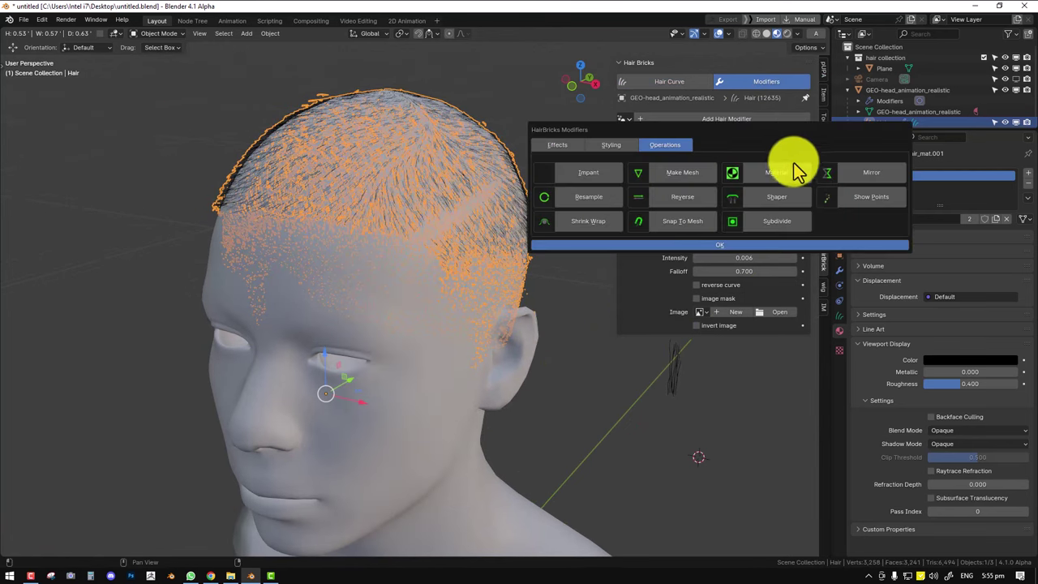
{"action": "left_click", "coordinate": [560, 146]}
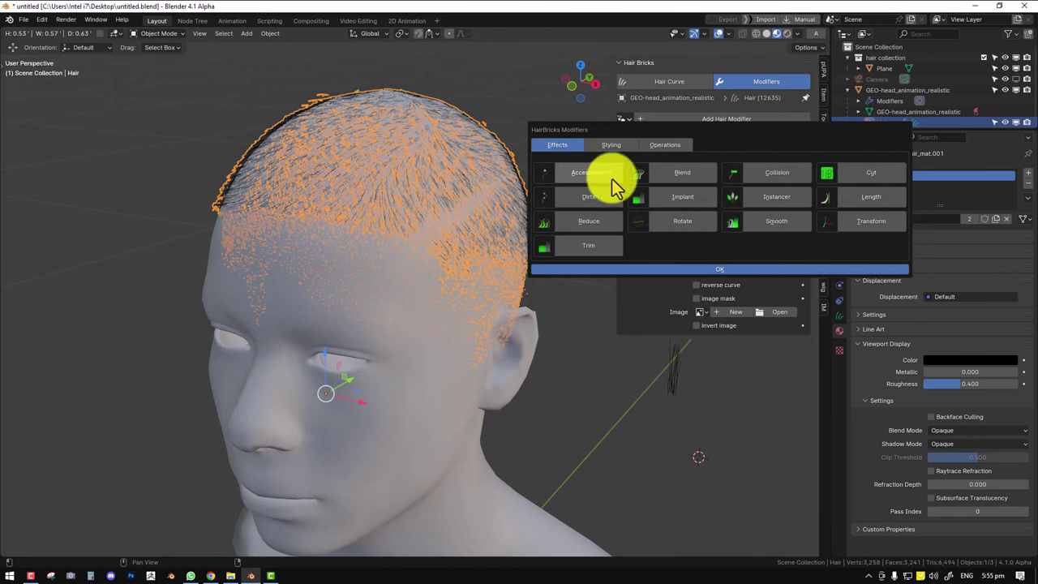
{"action": "left_click", "coordinate": [785, 199]}
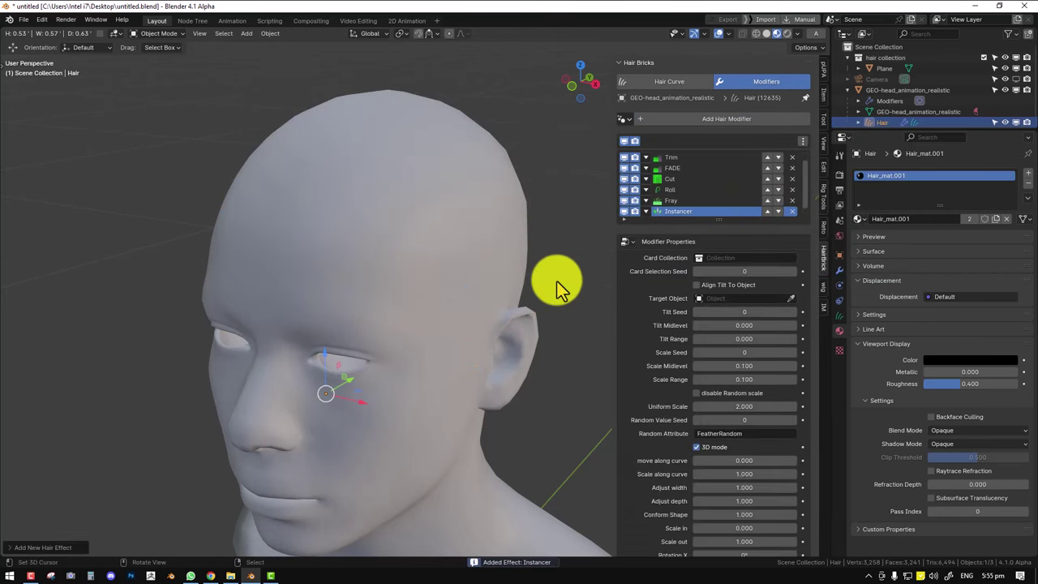
{"action": "left_click", "coordinate": [732, 259]}
{"action": "left_click", "coordinate": [726, 275]}
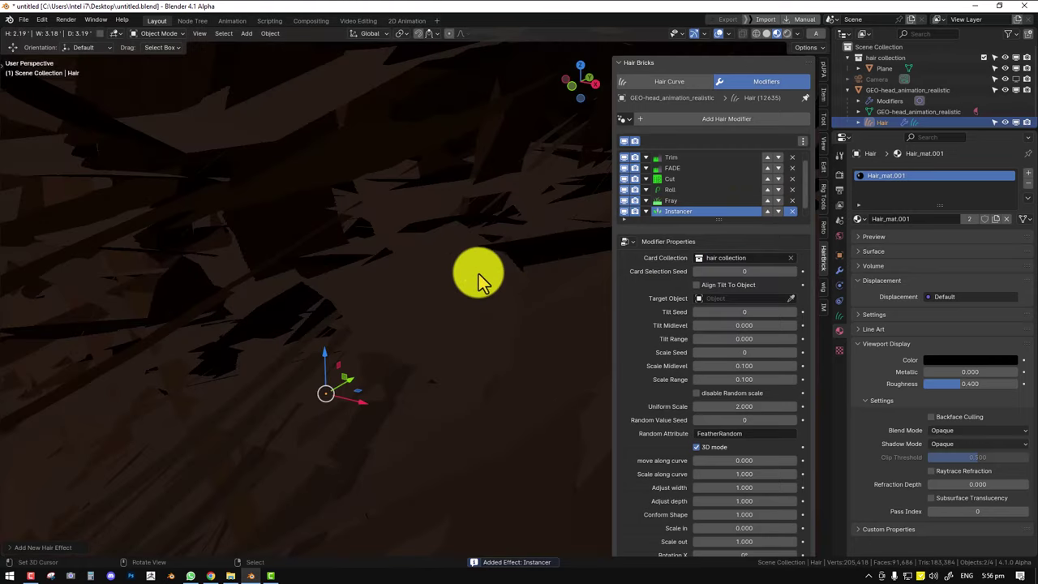
Turn off 3D mode for the Instancer modifier and view the oversized hair cards around the head.
{"action": "scroll", "coordinate": [478, 279], "scroll_direction": "down", "scroll_amount": 1}
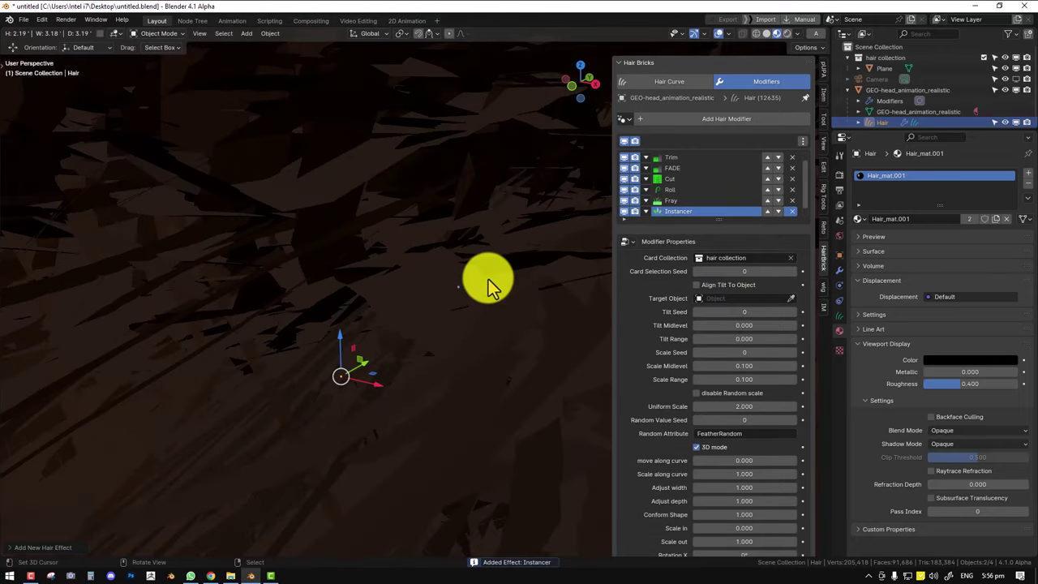
{"action": "left_click", "coordinate": [697, 448]}
{"action": "scroll", "coordinate": [459, 335], "scroll_direction": "down", "scroll_amount": 3}
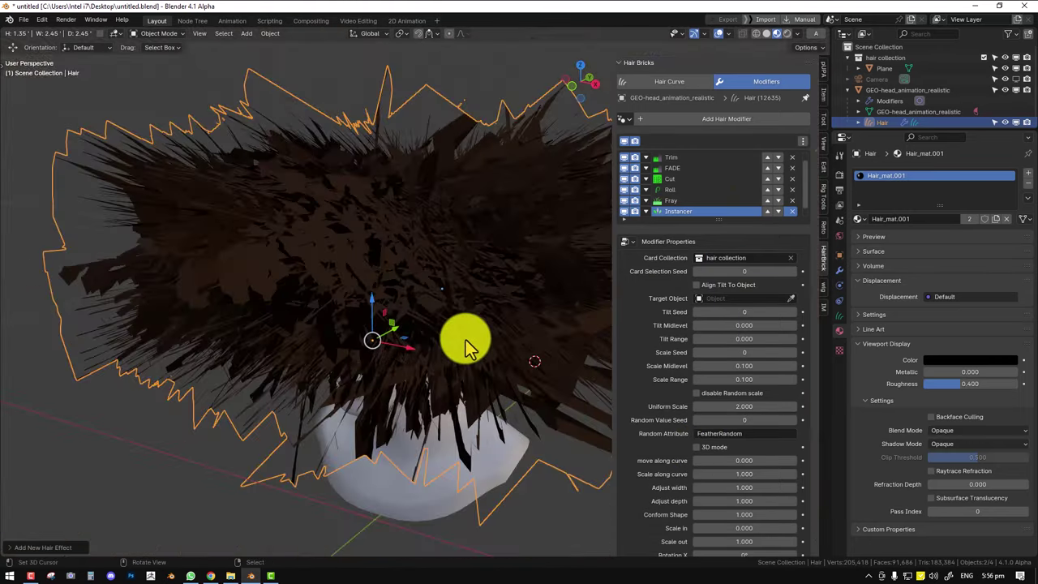
{"action": "scroll", "coordinate": [469, 339], "scroll_direction": "up", "scroll_amount": 2}
{"action": "middle_click_drag", "start_coordinate": [450, 307], "coordinate": [468, 313]}
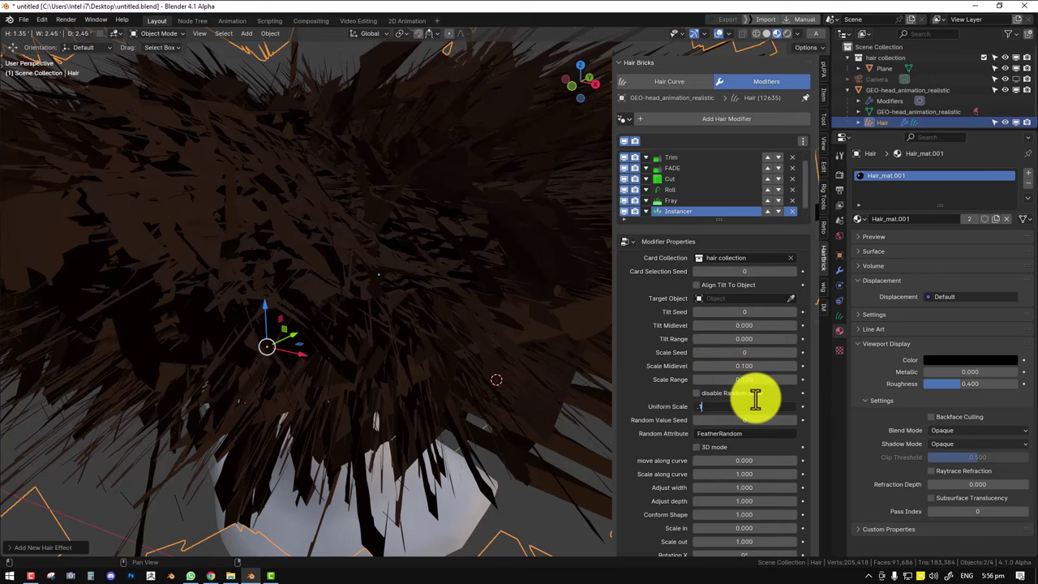
Set the Instancer's Uniform Scale to .1, deselect the hair and hide the viewport overlays.
{"action": "key", "text": "Return"}
{"action": "scroll", "coordinate": [395, 233], "scroll_direction": "up", "scroll_amount": 2}
{"action": "key", "text": "alt+a"}
{"action": "key", "text": "alt+shift+z"}
{"action": "middle_click_drag", "start_coordinate": [351, 252], "coordinate": [389, 292]}
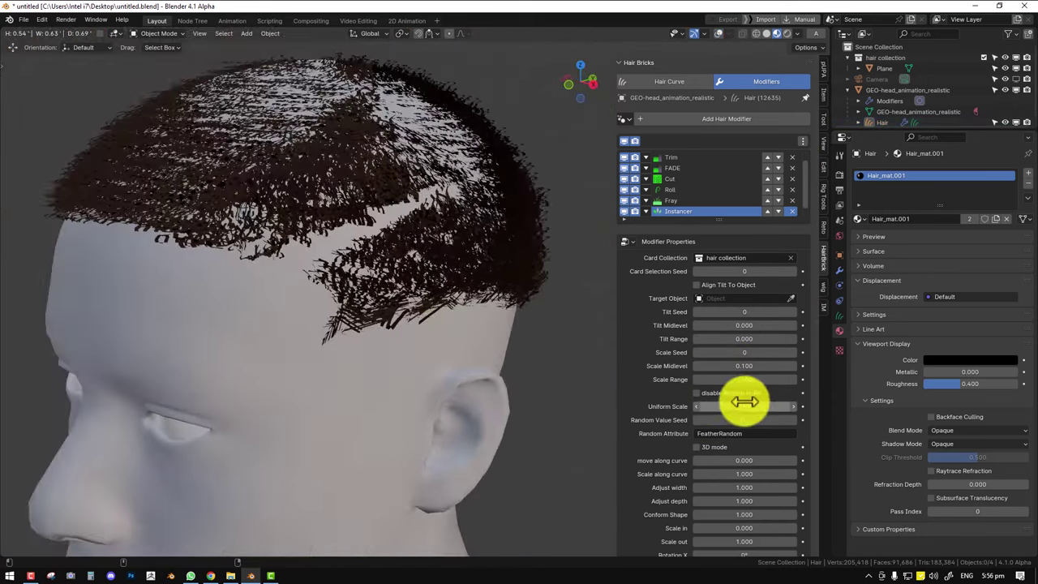
Reduce the Instancer's Uniform Scale to 0.020 and inspect the cards on top of the head.
{"action": "left_click_drag", "start_coordinate": [742, 405], "coordinate": [738, 408]}
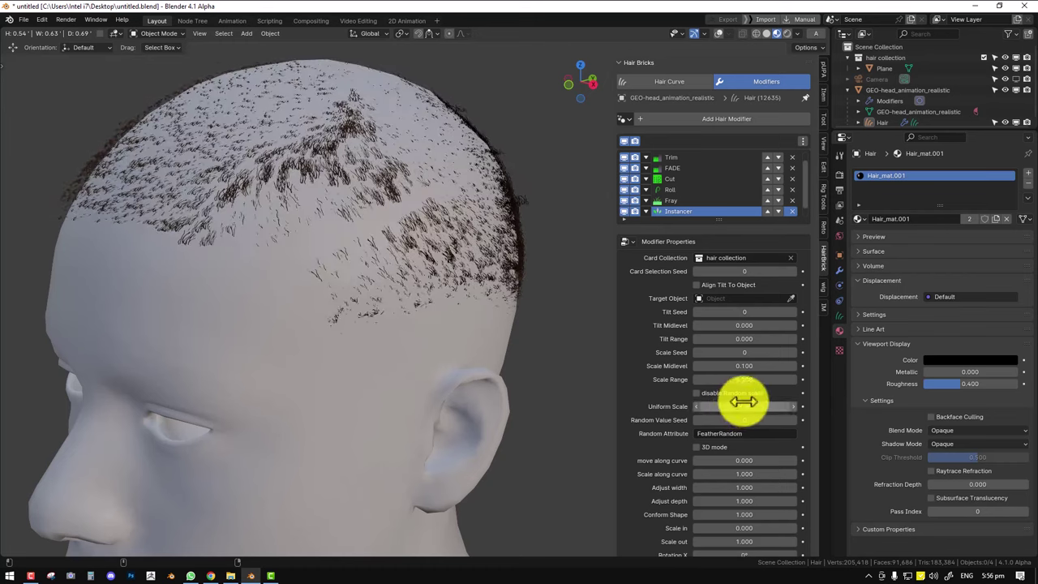
{"action": "middle_click_drag", "start_coordinate": [361, 317], "coordinate": [404, 347]}
{"action": "scroll", "coordinate": [523, 323], "scroll_direction": "down", "scroll_amount": 3}
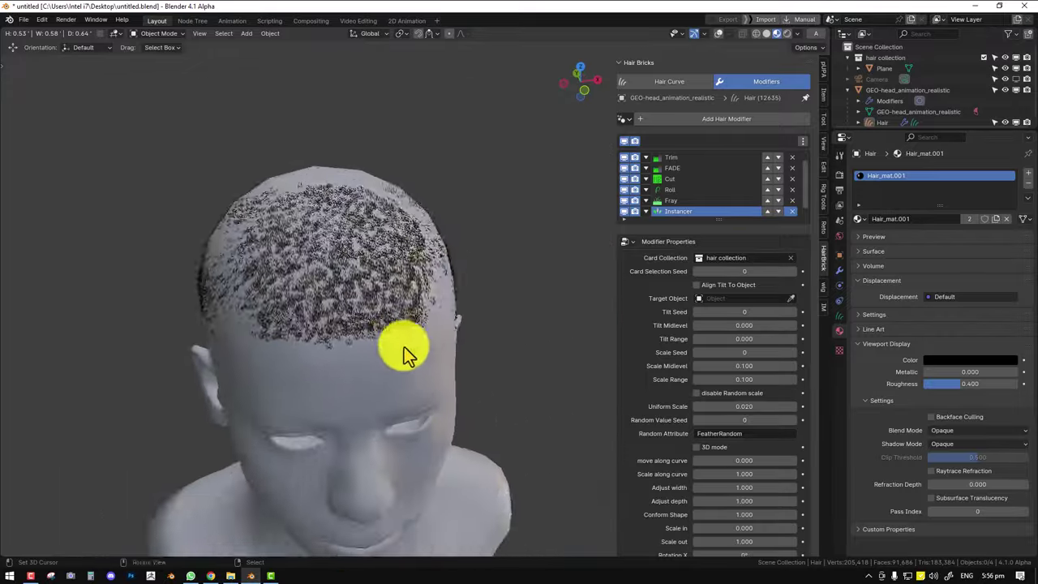
Reorder the Instancer modifier so it sits below Fray and Collision 3 at the end of the hair modifier stack.
{"action": "scroll", "coordinate": [404, 346], "scroll_direction": "up", "scroll_amount": 2}
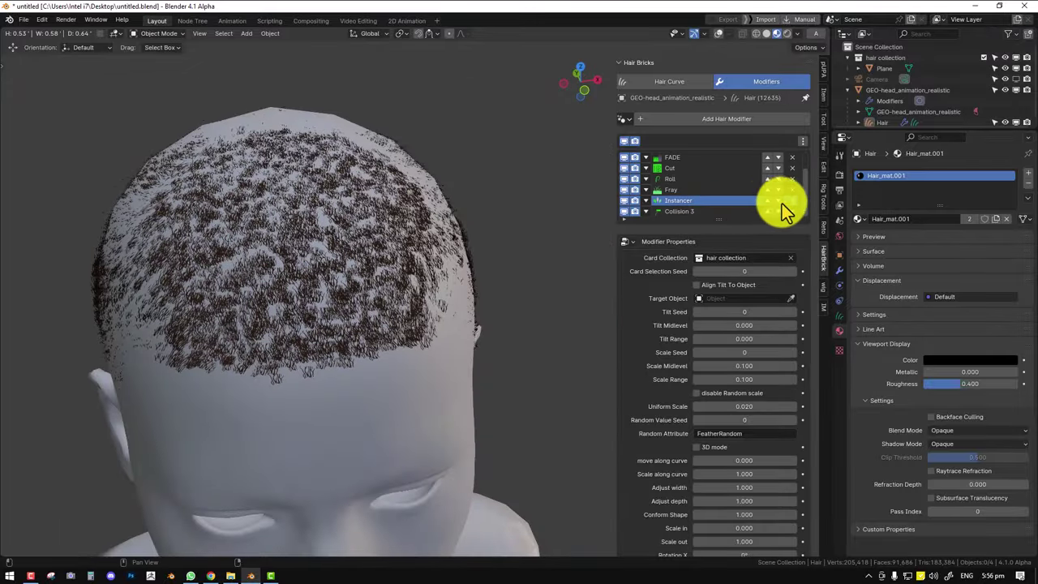
{"action": "left_click", "coordinate": [769, 202]}
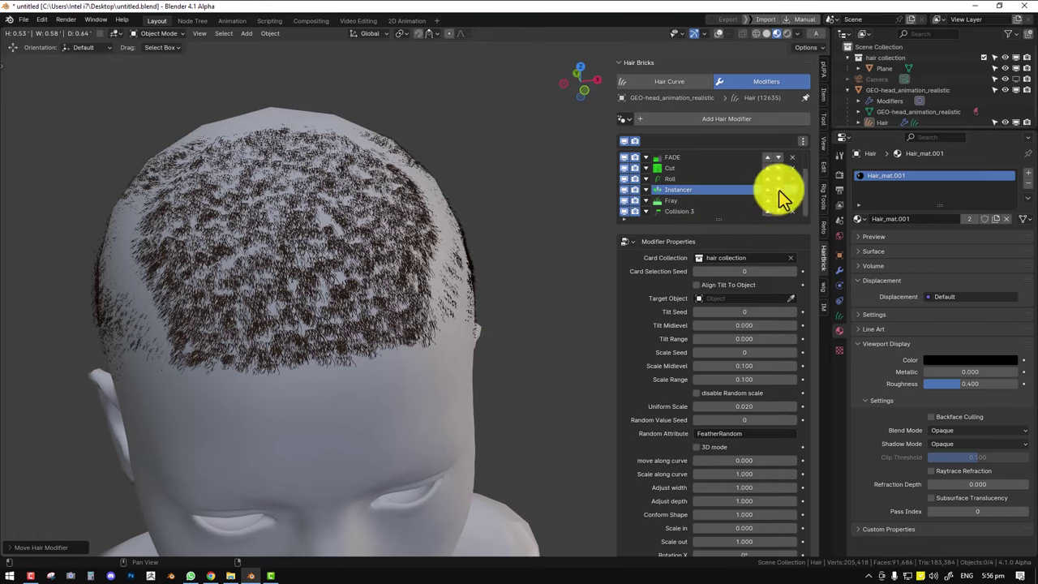
{"action": "left_click", "coordinate": [779, 192]}
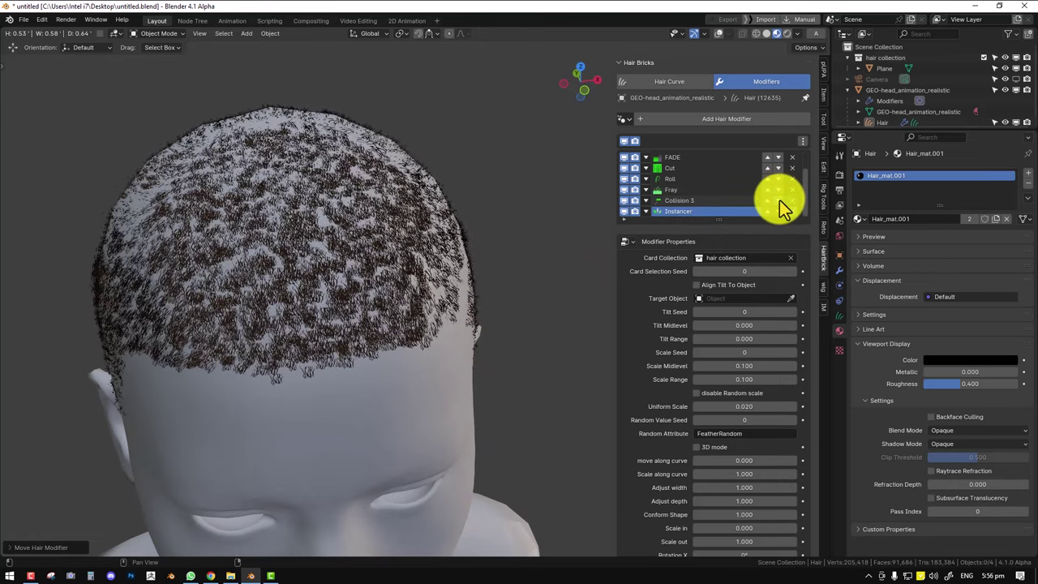
{"action": "left_click", "coordinate": [780, 201]}
{"action": "mouse_move", "coordinate": [378, 213]}
{"action": "middle_mouse_down"}
{"action": "mouse_move", "coordinate": [248, 199]}
{"action": "mouse_move", "coordinate": [476, 224]}
{"action": "mouse_move", "coordinate": [468, 178]}
{"action": "mouse_move", "coordinate": [536, 186]}
{"action": "mouse_move", "coordinate": [397, 235]}
{"action": "mouse_move", "coordinate": [378, 228]}
{"action": "middle_mouse_up"}
Enable Hair Children for the hair and lower the density of the interpolated hair.
{"action": "left_click", "coordinate": [678, 82]}
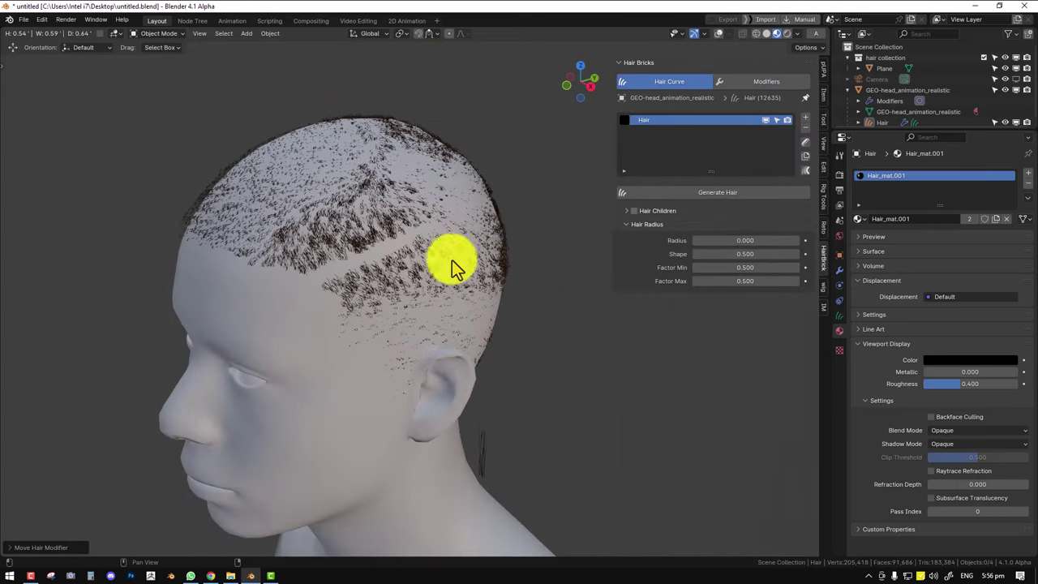
{"action": "left_click", "coordinate": [634, 211]}
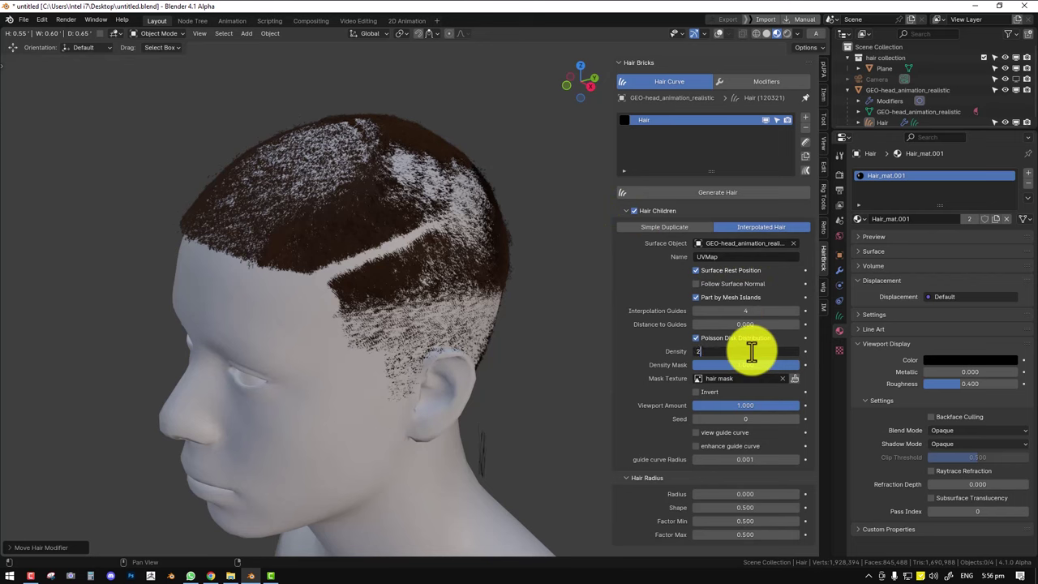
{"action": "key", "text": "Return"}
{"action": "left_click_drag", "start_coordinate": [753, 351], "coordinate": [768, 351]}
{"action": "key", "text": "Return"}
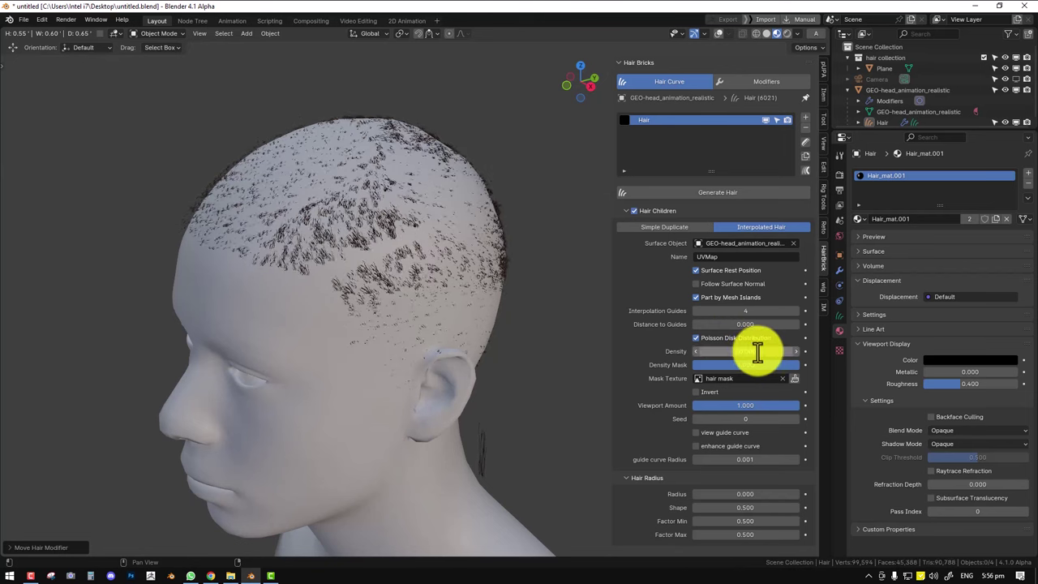
Disable the Trim modifier's viewport display and check the longer hair around the head.
{"action": "left_click", "coordinate": [758, 81]}
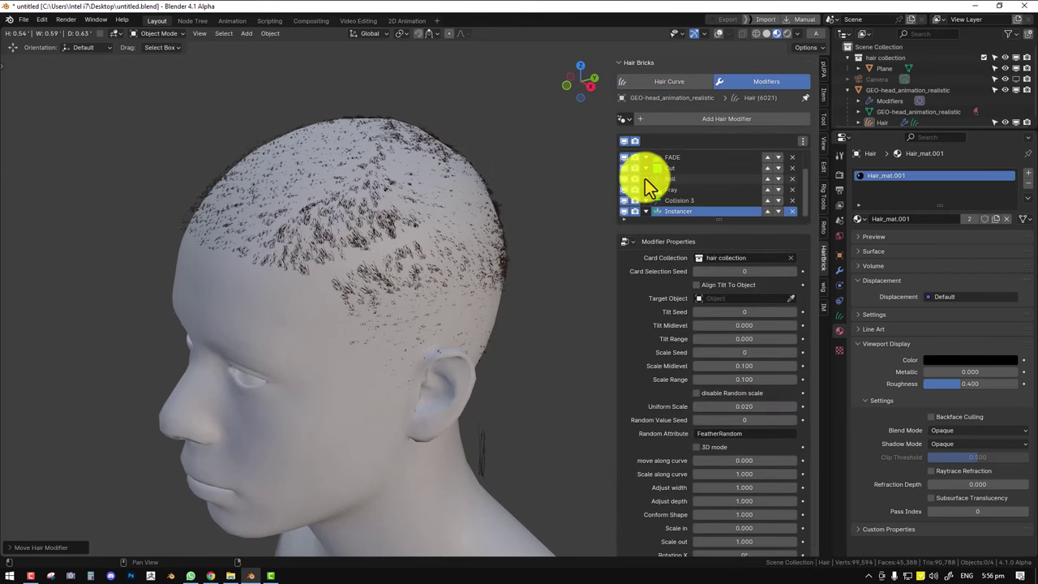
{"action": "scroll", "coordinate": [657, 185], "scroll_direction": "up", "scroll_amount": 3}
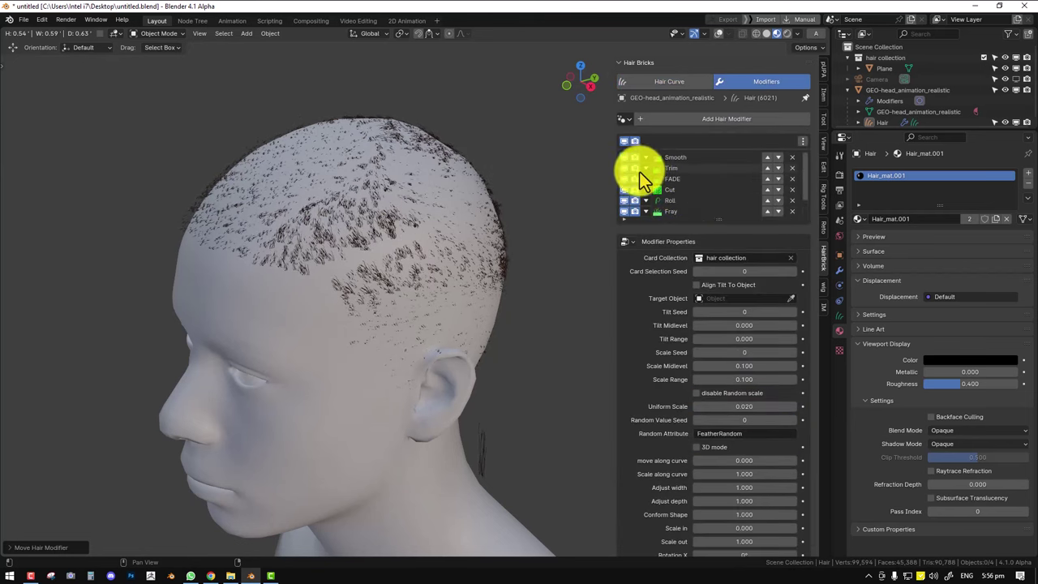
{"action": "left_click", "coordinate": [625, 169]}
{"action": "middle_click_drag", "start_coordinate": [405, 220], "coordinate": [584, 237]}
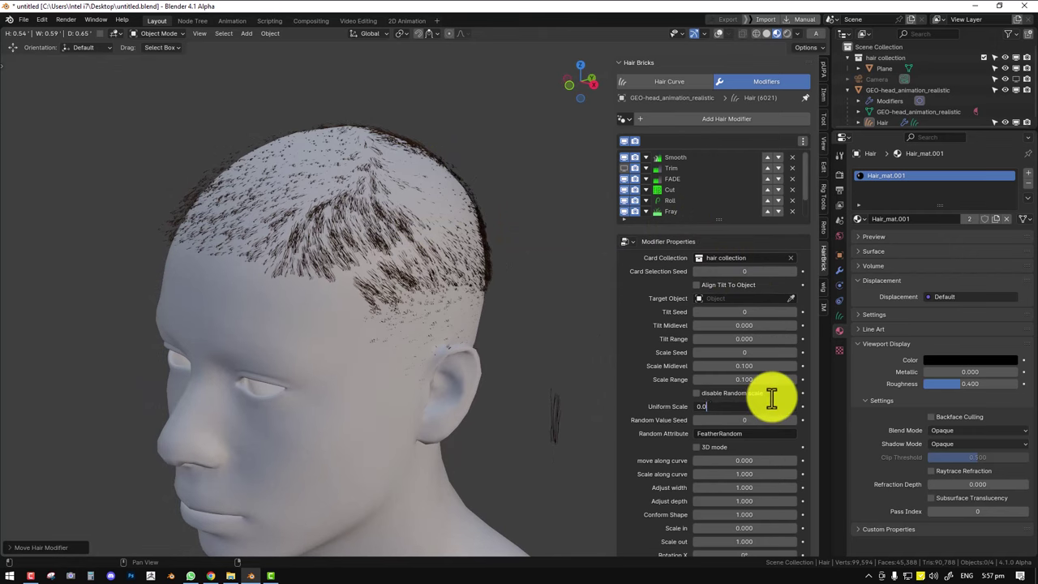
Try Uniform Scale values of 0.06 and 0.01 for the Instancer, settle on 0.030 and inspect the head.
{"action": "type", "text": "6"}
{"action": "key", "text": "Return"}
{"action": "middle_click_drag", "start_coordinate": [527, 341], "coordinate": [470, 290]}
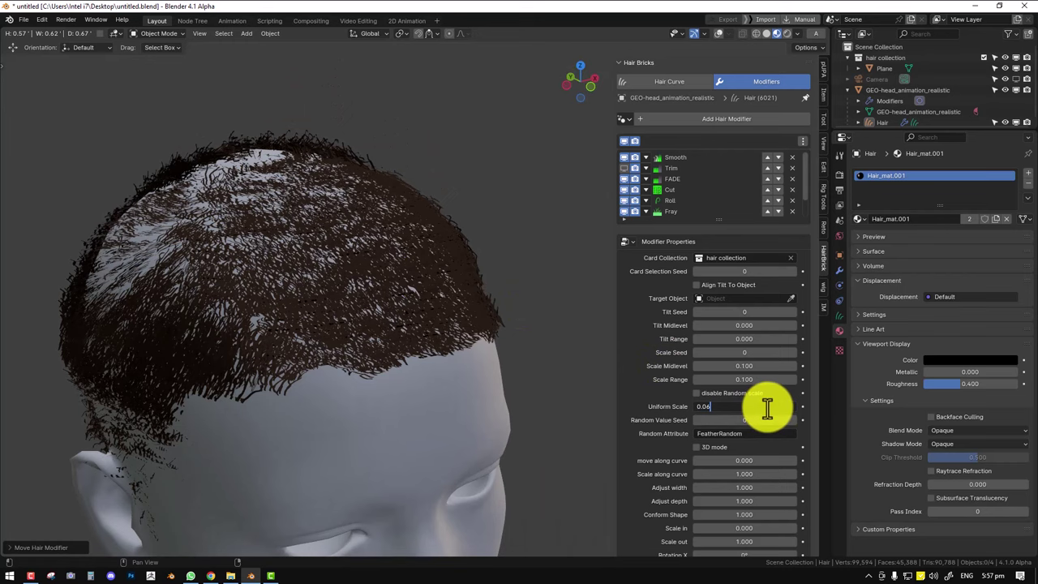
{"action": "key", "text": "Return"}
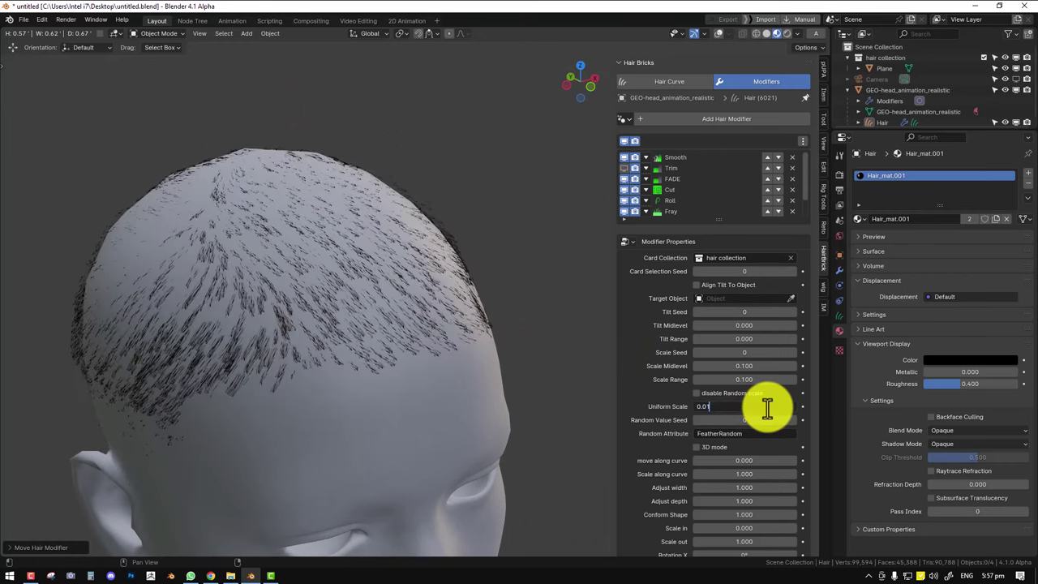
{"action": "key", "text": "Return"}
{"action": "middle_click_drag", "start_coordinate": [332, 359], "coordinate": [493, 366]}
{"action": "middle_click_drag", "start_coordinate": [379, 344], "coordinate": [408, 333]}
{"action": "scroll", "coordinate": [408, 333], "scroll_direction": "down", "scroll_amount": 5}
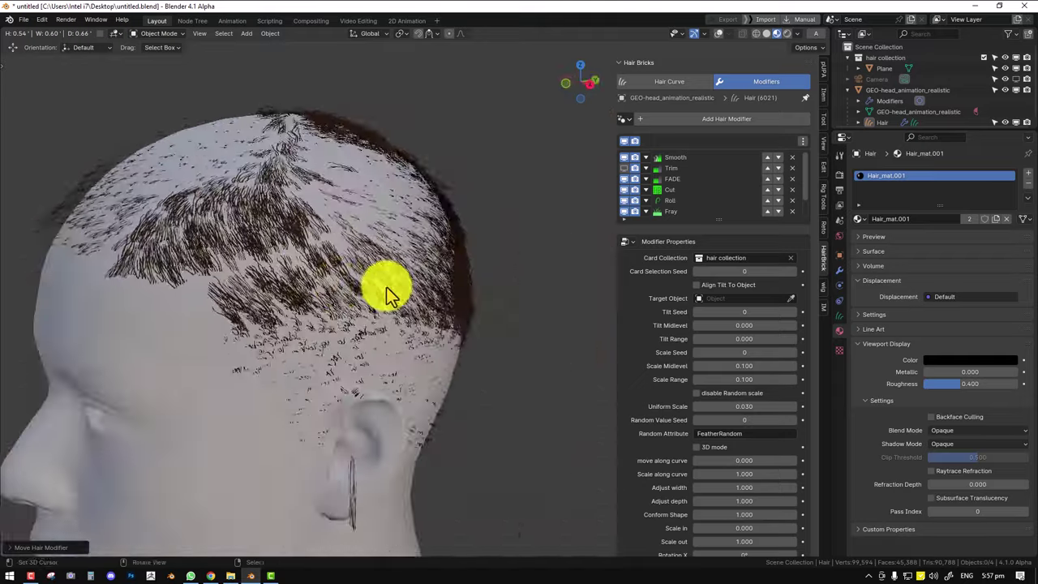
Show the viewport overlays and rotate the hair card plane 180° about the global Y axis in front view.
{"action": "middle_click_drag", "start_coordinate": [387, 294], "coordinate": [213, 288], "text": "shift"}
{"action": "key", "text": "alt+shift+z"}
{"action": "key", "text": "KP_1"}
{"action": "middle_click_drag", "start_coordinate": [476, 352], "coordinate": [416, 308], "text": "shift"}
{"action": "left_click", "coordinate": [355, 279]}
{"action": "key", "text": "r"}
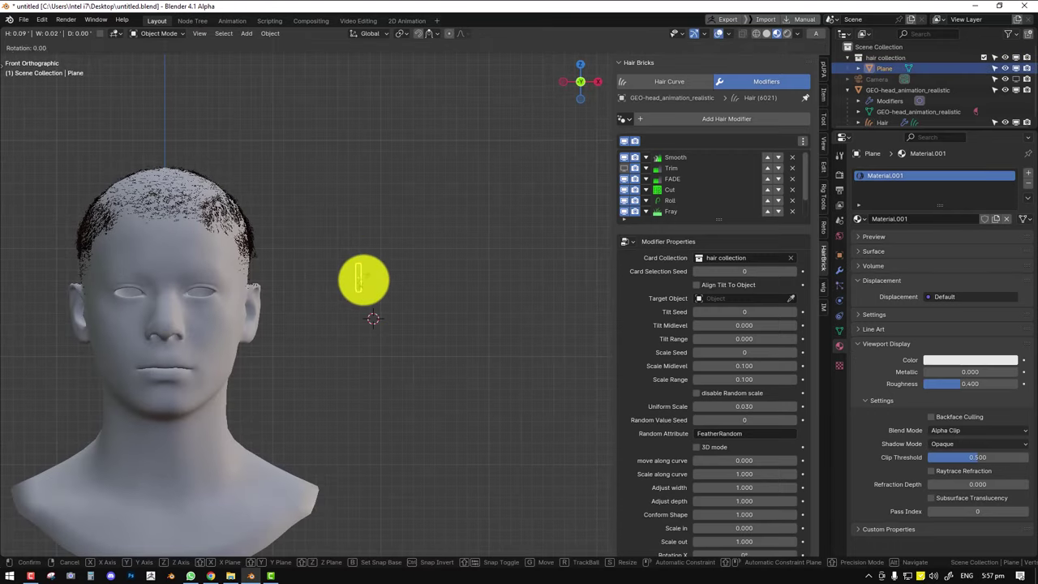
{"action": "key", "text": "y"}
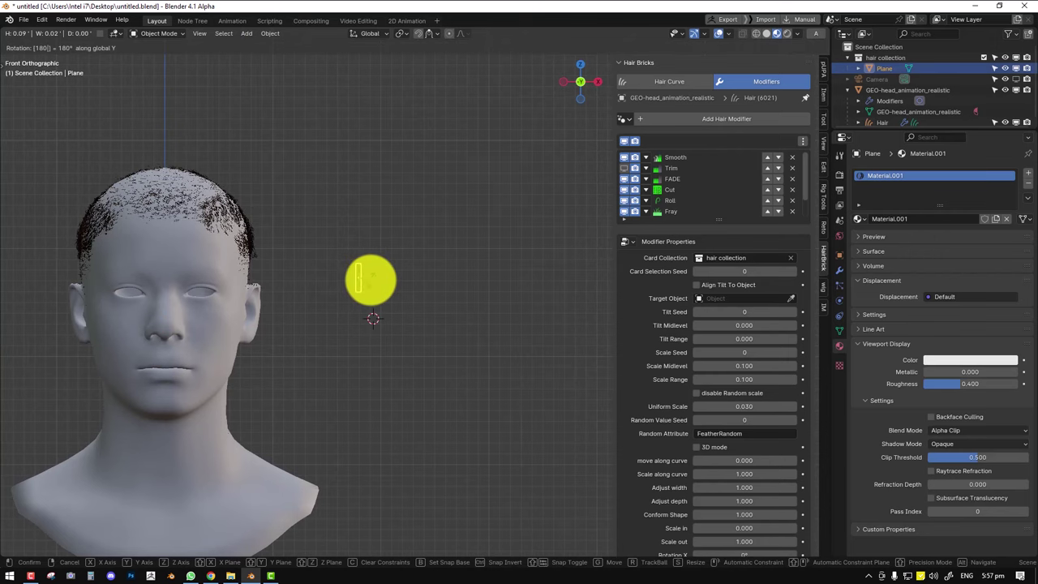
{"action": "key", "text": "Return"}
Apply the hair card plane's transform and set its origin to its geometry.
{"action": "key", "text": "ctrl+a"}
{"action": "left_click", "coordinate": [440, 262]}
{"action": "key", "text": "q"}
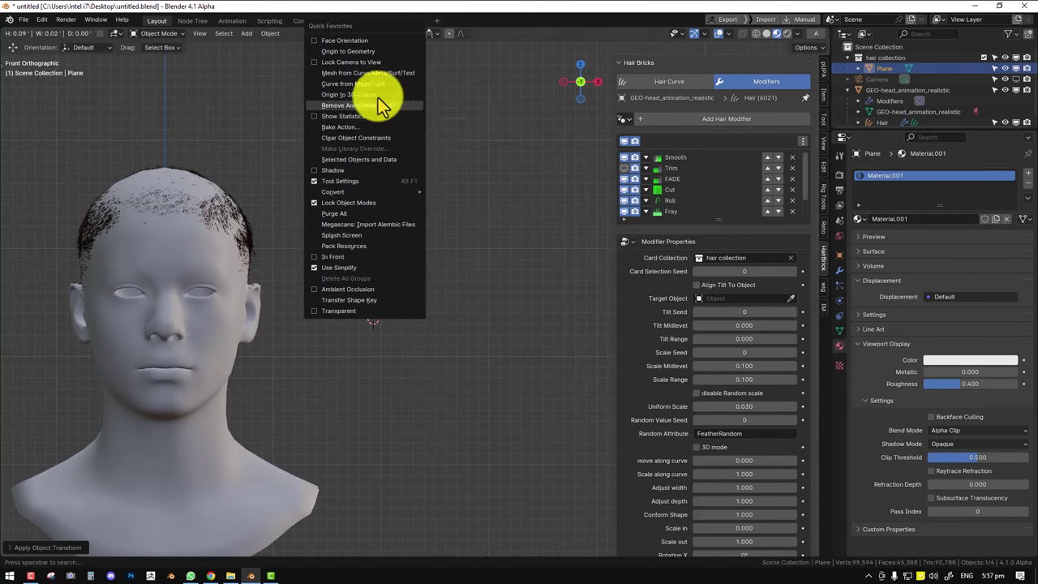
{"action": "left_click", "coordinate": [361, 52]}
{"action": "middle_click_drag", "start_coordinate": [333, 121], "coordinate": [371, 214]}
{"action": "scroll", "coordinate": [371, 213], "scroll_direction": "up", "scroll_amount": 2}
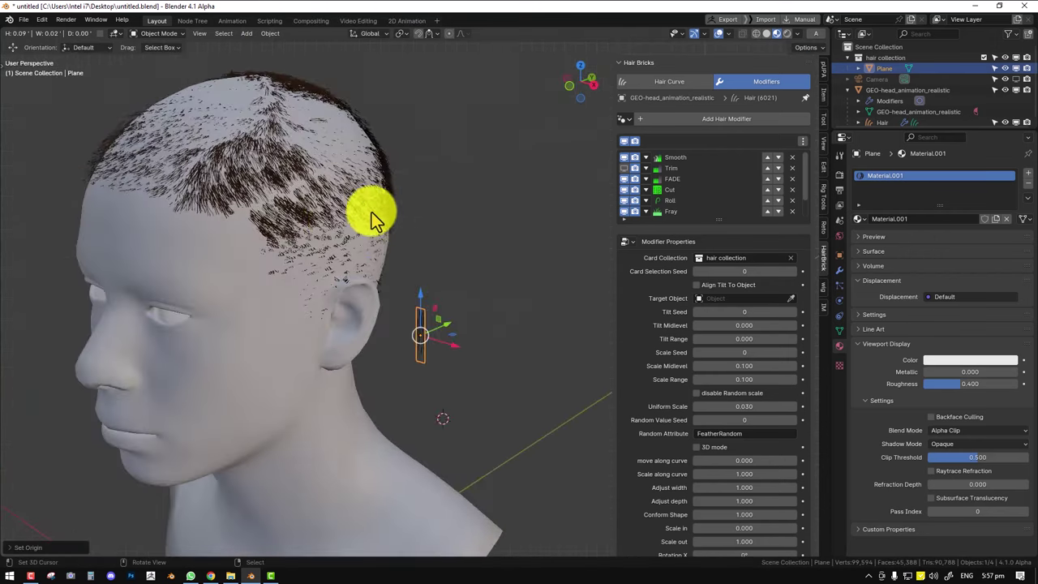
Deselect the plane and set the interpolated hair's Density to 300.
{"action": "key", "text": "alt+a"}
{"action": "middle_click_drag", "start_coordinate": [261, 237], "coordinate": [357, 243]}
{"action": "left_click", "coordinate": [666, 81]}
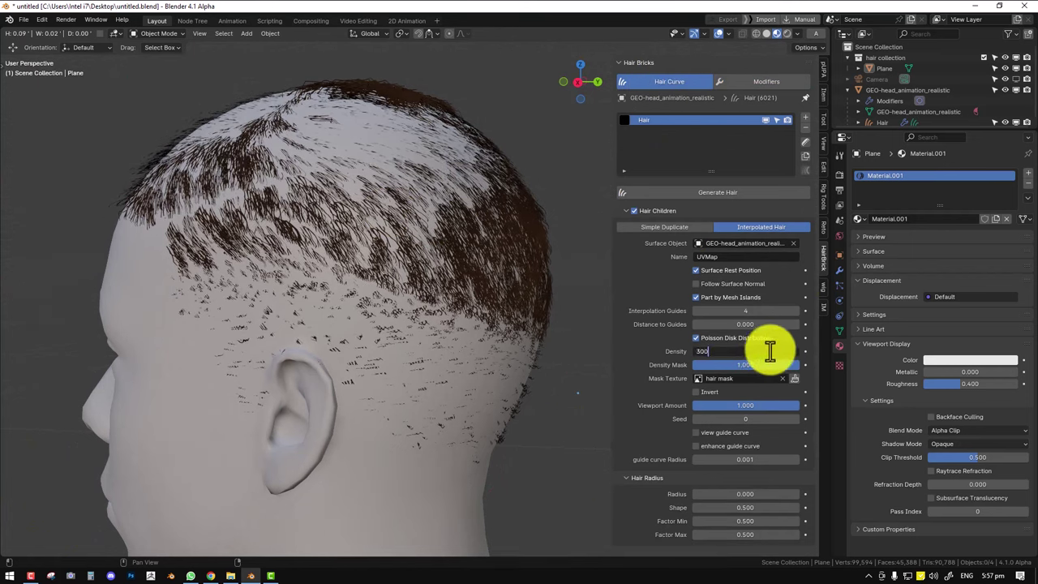
{"action": "key", "text": "Return"}
{"action": "mouse_move", "coordinate": [452, 244]}
{"action": "middle_mouse_down"}
{"action": "mouse_move", "coordinate": [511, 284]}
{"action": "mouse_move", "coordinate": [472, 308]}
{"action": "mouse_move", "coordinate": [452, 284]}
{"action": "mouse_move", "coordinate": [401, 284]}
{"action": "mouse_move", "coordinate": [333, 313]}
{"action": "mouse_move", "coordinate": [341, 286]}
{"action": "mouse_move", "coordinate": [452, 268]}
{"action": "mouse_move", "coordinate": [424, 271]}
{"action": "middle_mouse_up"}
Preview the haircut in Rendered shading from several sides and reduce the hair Density to 200.
{"action": "key", "text": "z"}
{"action": "left_click", "coordinate": [482, 195]}
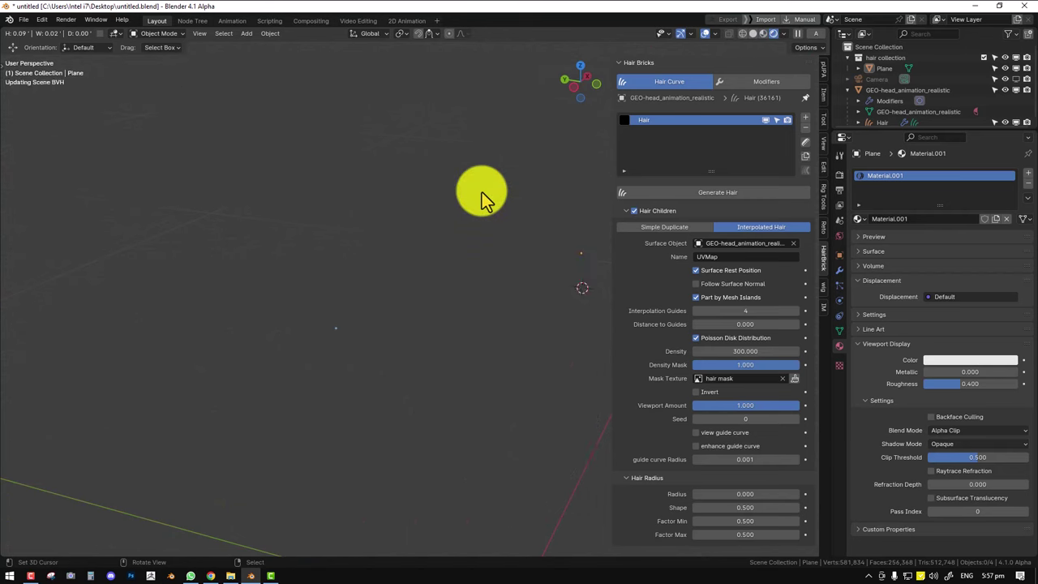
{"action": "scroll", "coordinate": [487, 200], "scroll_direction": "up", "scroll_amount": 4}
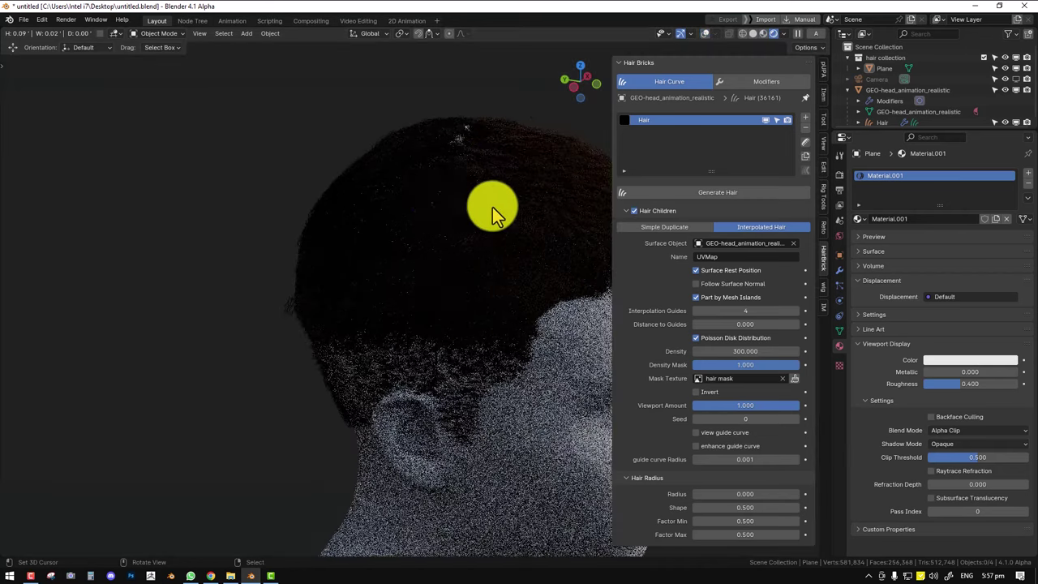
{"action": "middle_click_drag", "start_coordinate": [492, 207], "coordinate": [439, 306]}
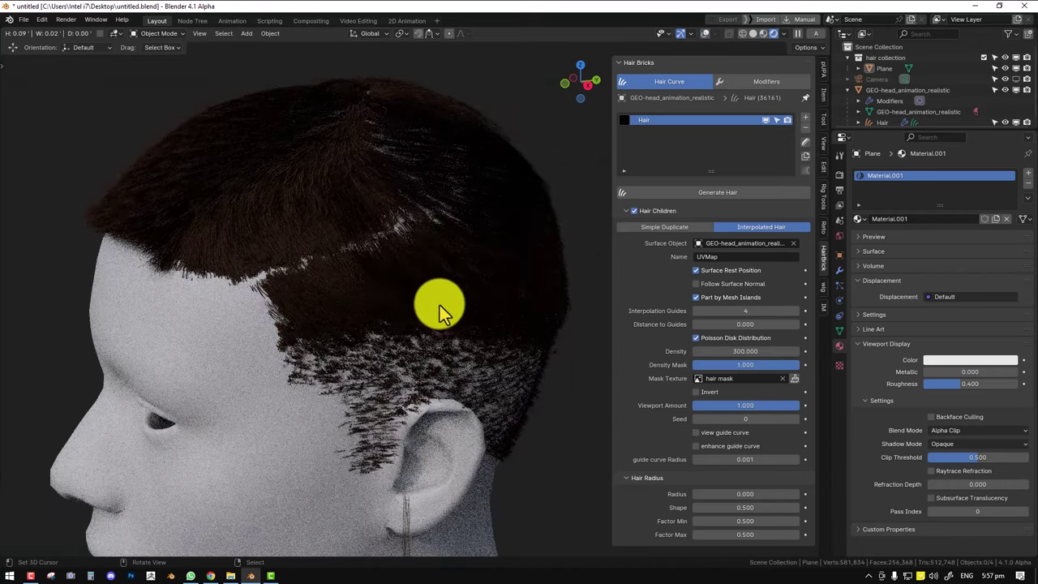
{"action": "middle_click_drag", "start_coordinate": [373, 269], "coordinate": [385, 269]}
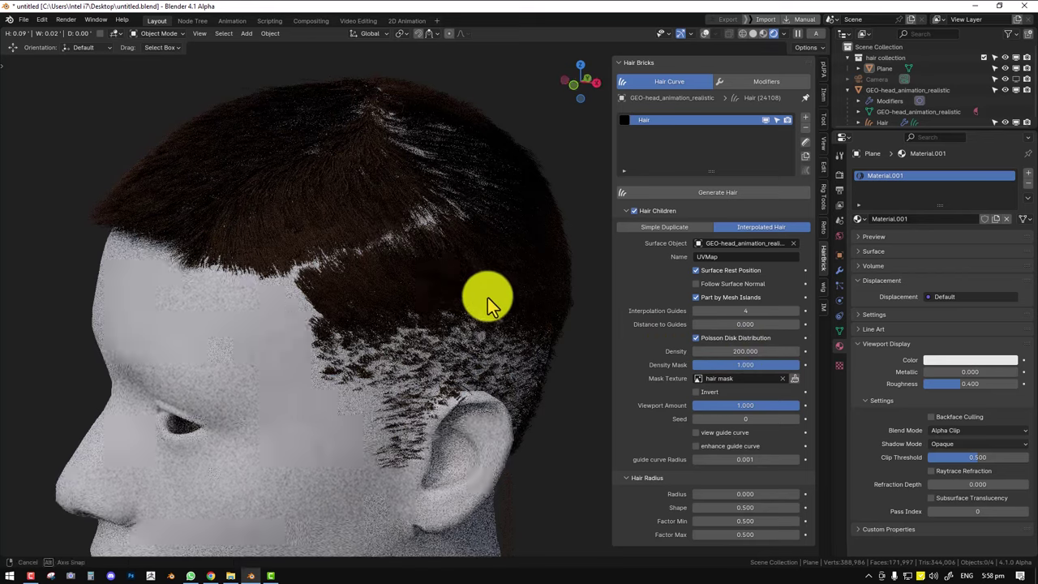
{"action": "middle_click_drag", "start_coordinate": [487, 304], "coordinate": [454, 309]}
Compare different Uniform Scale values for the Instancer, including 0.030, and set it to 0.020.
{"action": "left_click", "coordinate": [765, 81]}
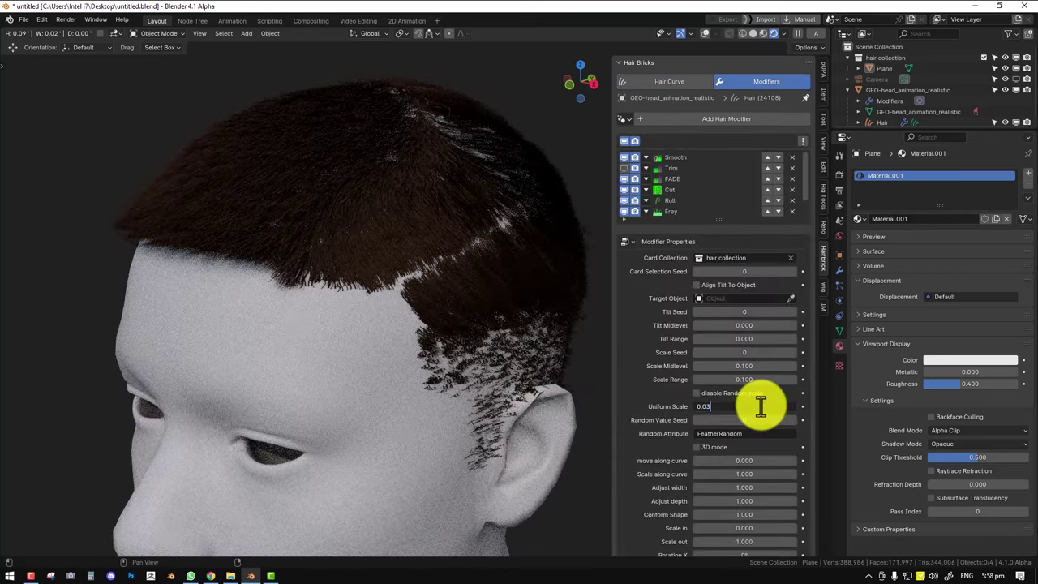
{"action": "key", "text": "Return"}
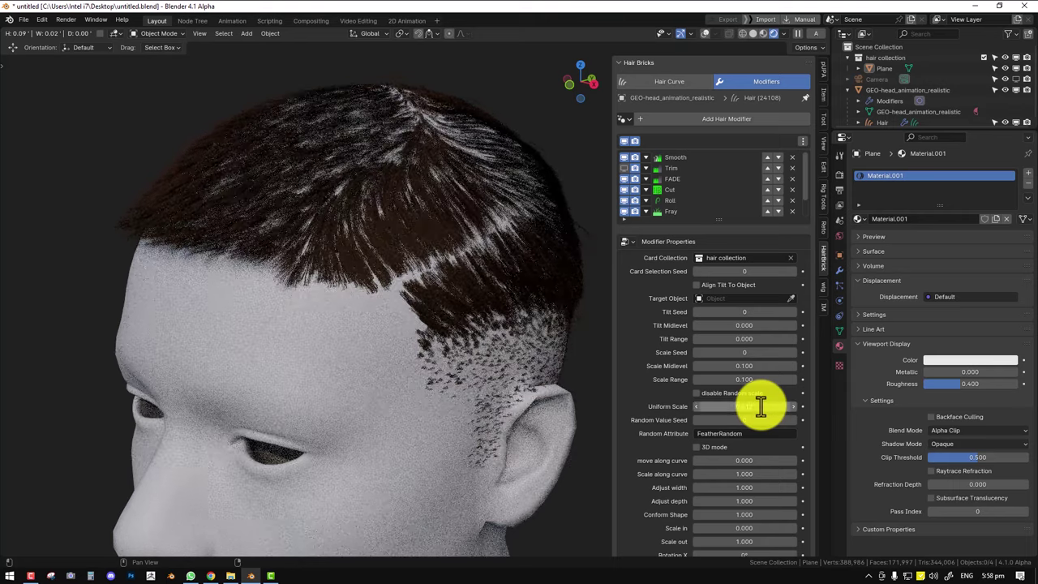
{"action": "middle_click_drag", "start_coordinate": [514, 324], "coordinate": [294, 260]}
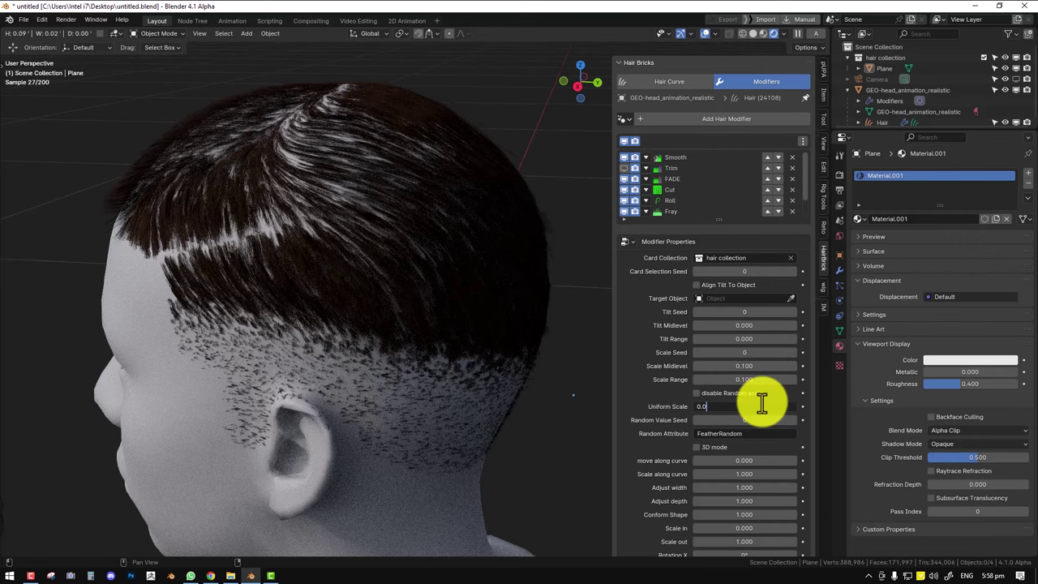
{"action": "left_click_drag", "start_coordinate": [762, 403], "coordinate": [795, 406]}
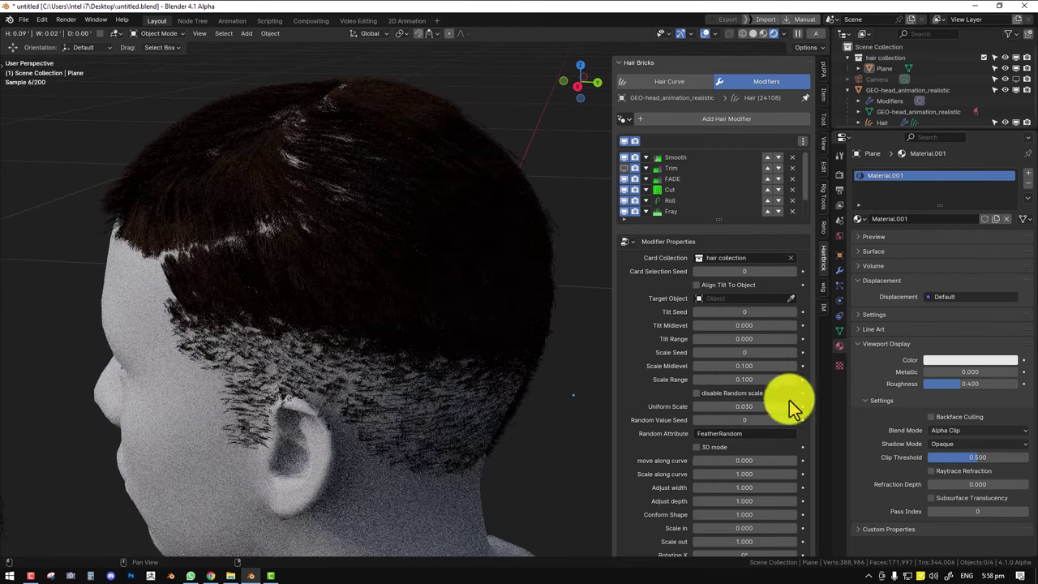
{"action": "left_click", "coordinate": [756, 408]}
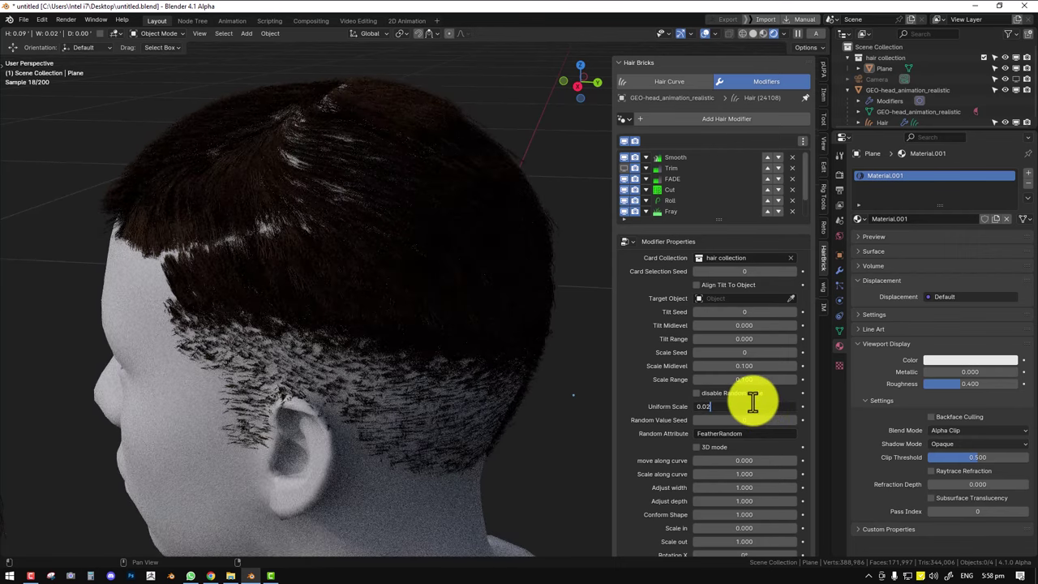
{"action": "key", "text": "Return"}
View the head from the front, switch to Solid shading and examine the hair cards around the head.
{"action": "key", "text": "KP_1"}
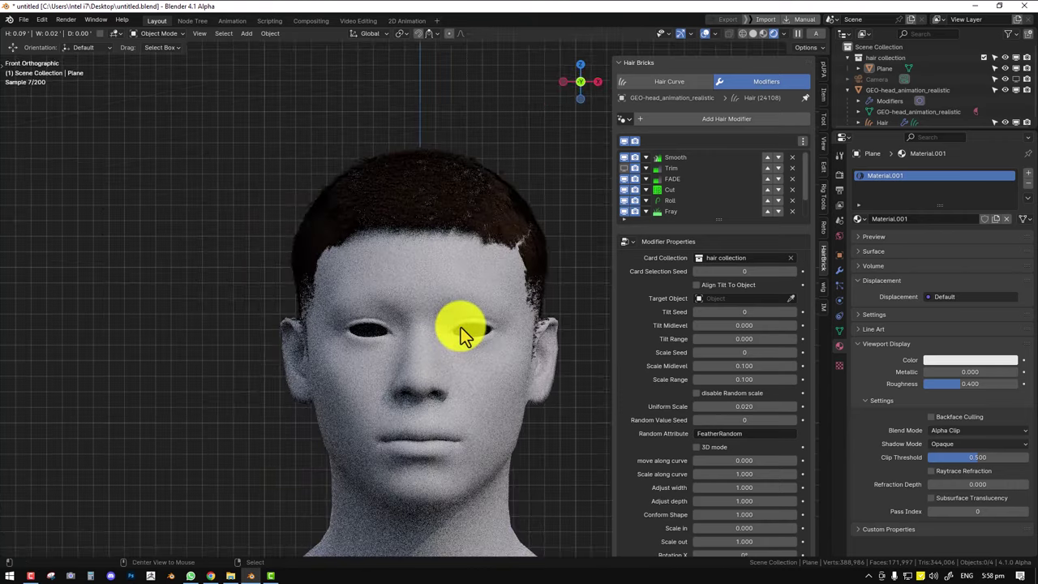
{"action": "key", "text": "z"}
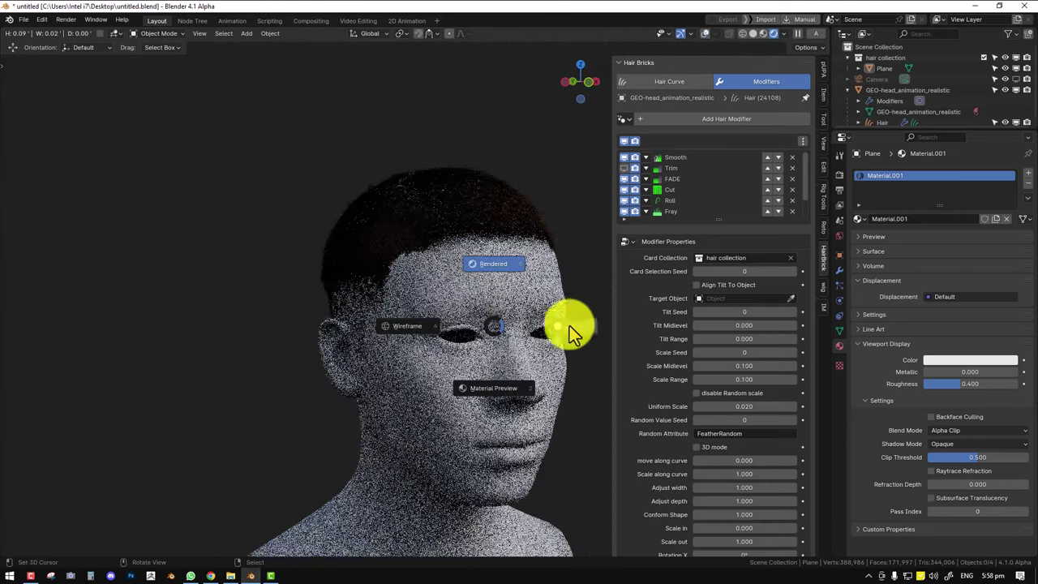
{"action": "left_click", "coordinate": [578, 325]}
{"action": "middle_click_drag", "start_coordinate": [578, 325], "coordinate": [551, 299]}
{"action": "scroll", "coordinate": [498, 216], "scroll_direction": "up", "scroll_amount": 2}
{"action": "middle_click_drag", "start_coordinate": [498, 213], "coordinate": [357, 235]}
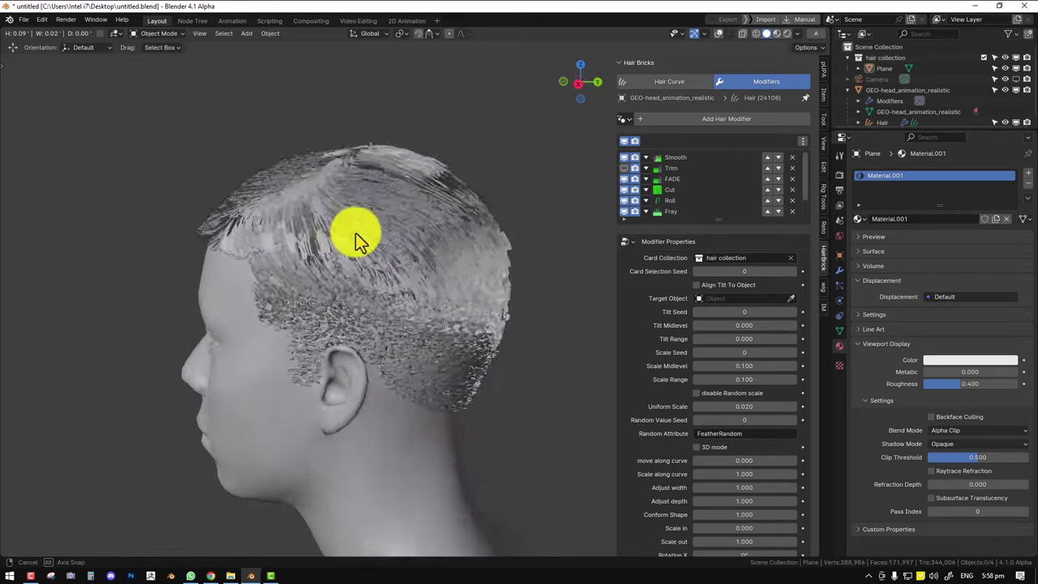
{"action": "scroll", "coordinate": [362, 235], "scroll_direction": "up", "scroll_amount": 3}
{"action": "middle_click_drag", "start_coordinate": [446, 235], "coordinate": [739, 199]}
Delete the Instancer modifier from the hair modifier stack.
{"action": "scroll", "coordinate": [681, 186], "scroll_direction": "down", "scroll_amount": 2}
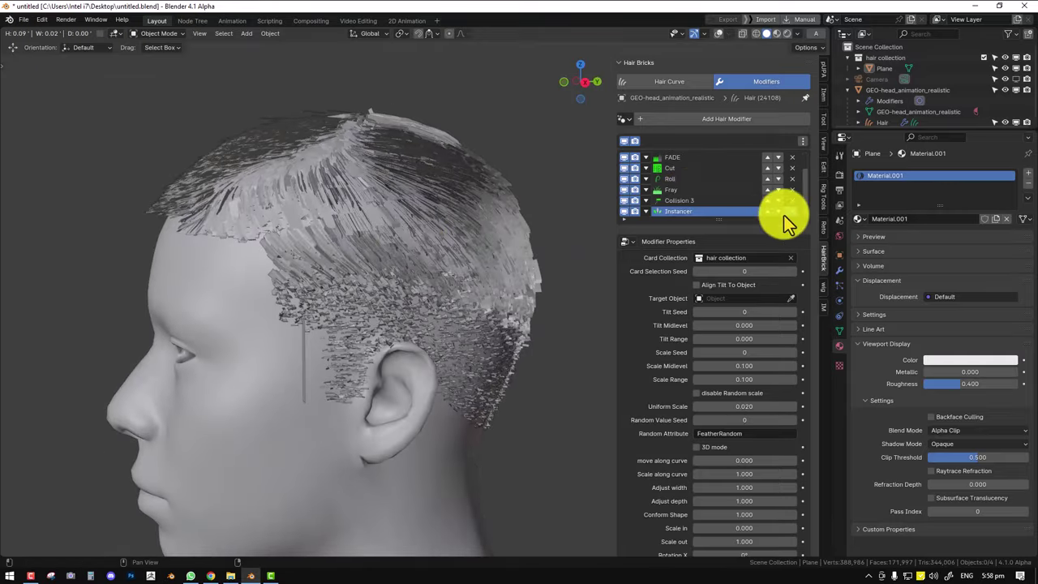
{"action": "left_click", "coordinate": [793, 211]}
{"action": "middle_click_drag", "start_coordinate": [408, 293], "coordinate": [447, 292]}
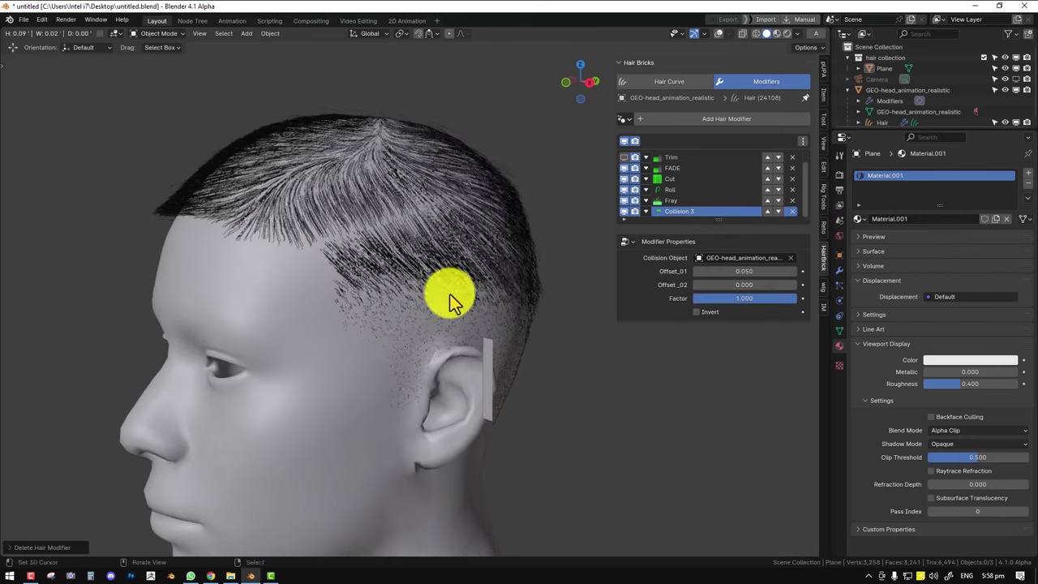
Set the interpolated hair's Density to 1000 and view the head from the front.
{"action": "left_click", "coordinate": [673, 82]}
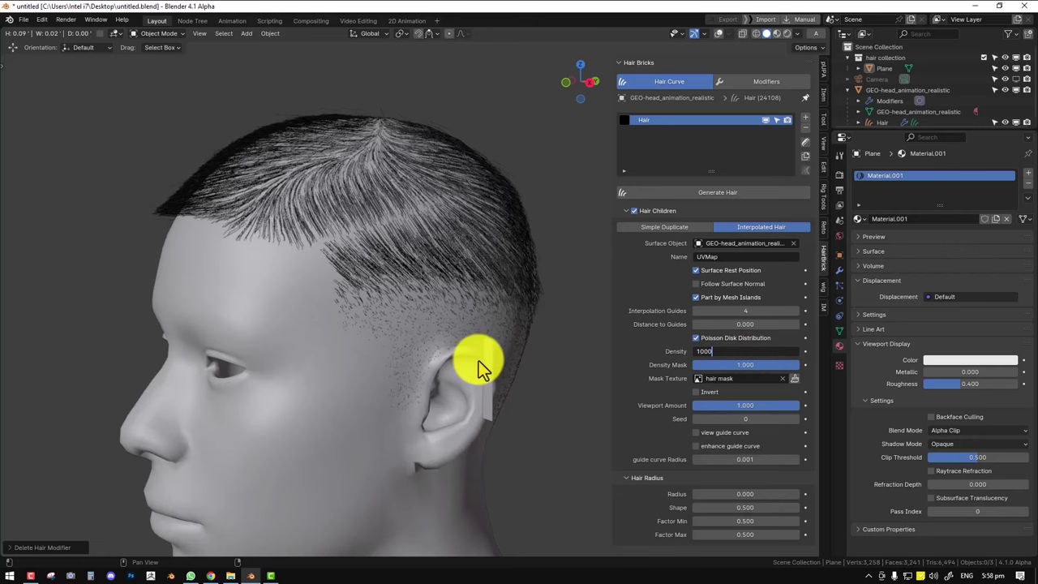
{"action": "key", "text": "Return"}
{"action": "key", "text": "KP_1"}
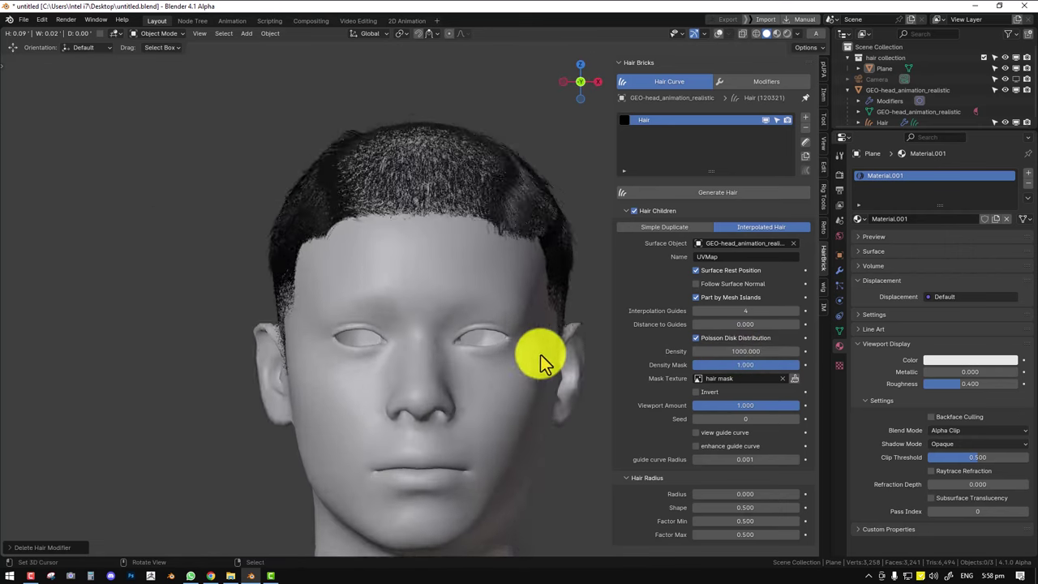
Delete the hair card plane and the "hair collection" collection from the scene.
{"action": "middle_click_drag", "start_coordinate": [539, 354], "coordinate": [547, 301]}
{"action": "right_click", "coordinate": [525, 340]}
{"action": "key", "text": "Delete"}
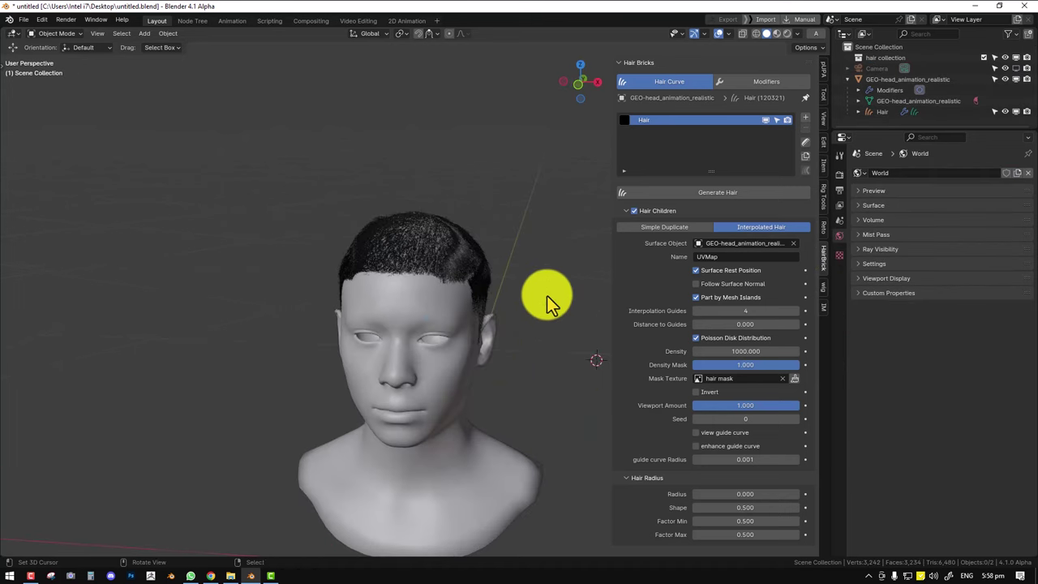
{"action": "right_click", "coordinate": [878, 60]}
{"action": "left_click", "coordinate": [809, 130]}
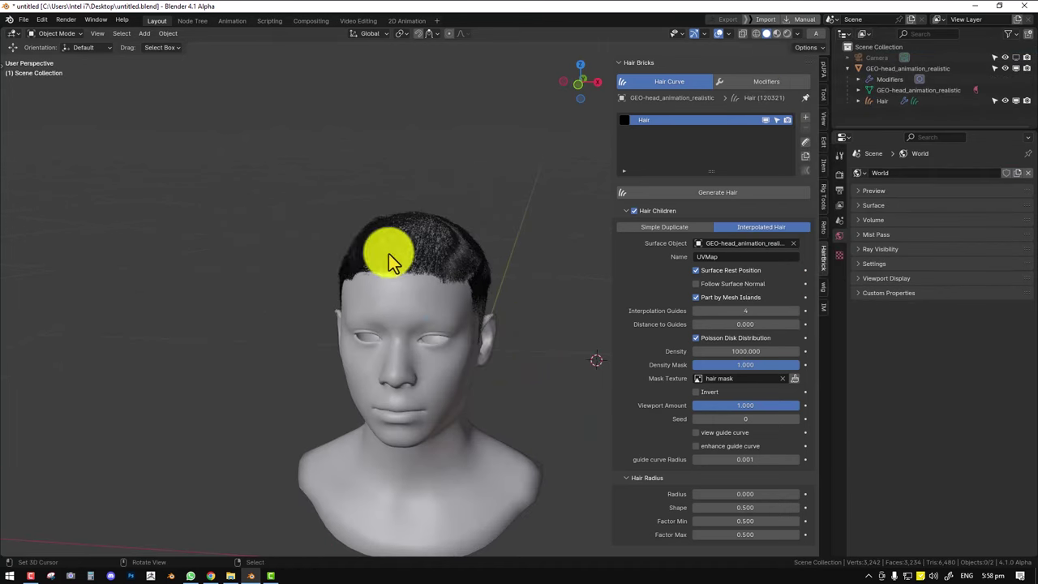
Check the hair and its modifier stack, and add a second hair curve object to the head.
{"action": "scroll", "coordinate": [422, 268], "scroll_direction": "up", "scroll_amount": 4}
{"action": "middle_click_drag", "start_coordinate": [459, 282], "coordinate": [418, 269]}
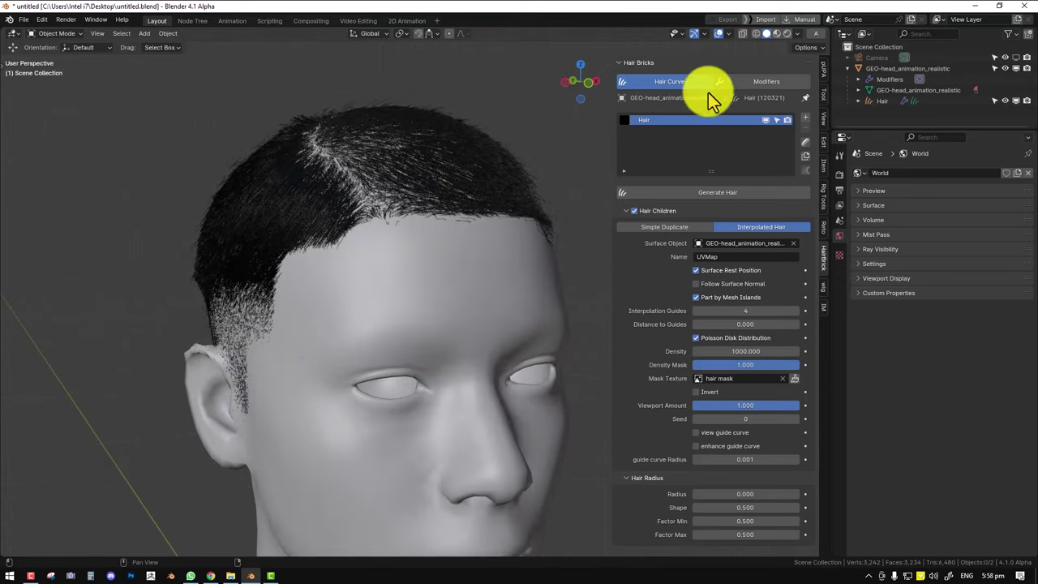
{"action": "left_click", "coordinate": [734, 82]}
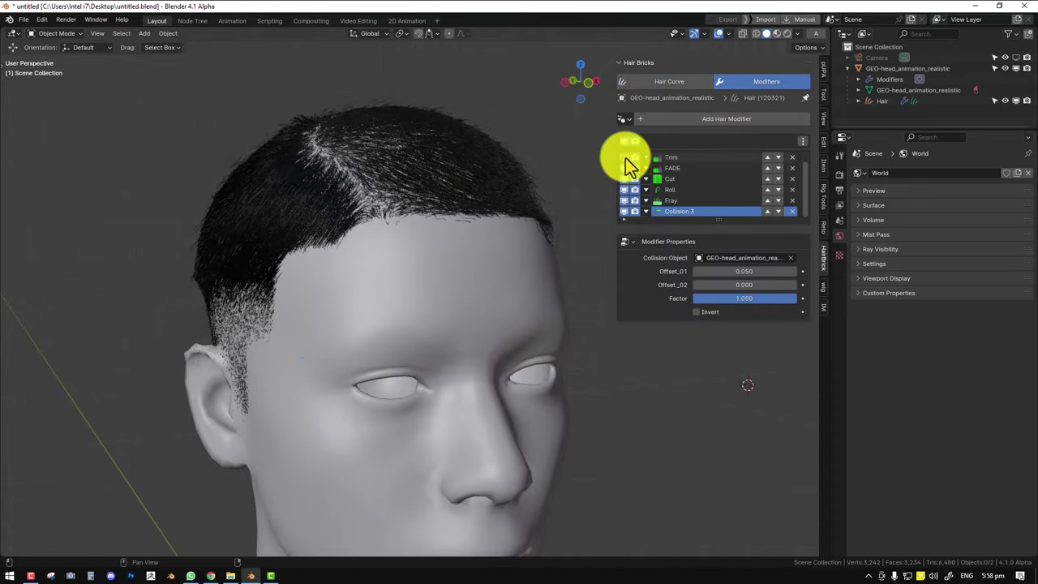
{"action": "middle_click_drag", "start_coordinate": [486, 178], "coordinate": [417, 239]}
{"action": "scroll", "coordinate": [417, 235], "scroll_direction": "up", "scroll_amount": 4}
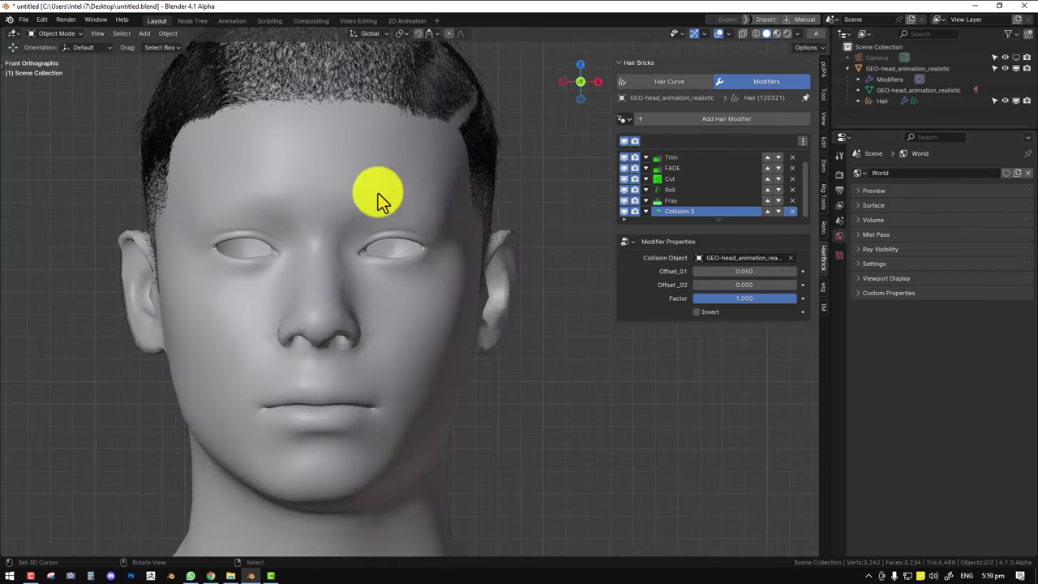
{"action": "left_click", "coordinate": [378, 193]}
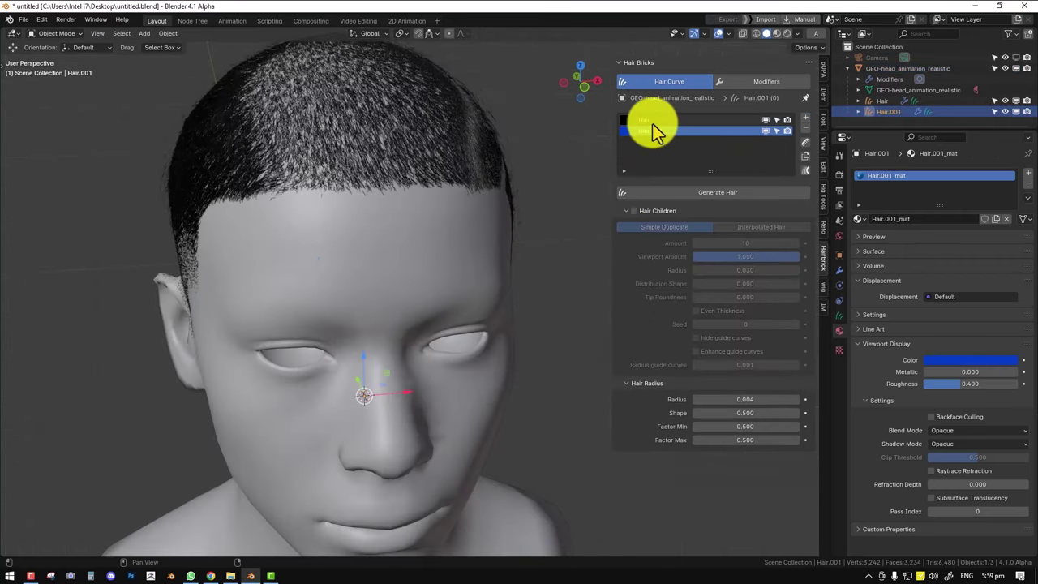
Lower the scalp hair's Viewport Amount to a small fraction so only sparse strands are drawn.
{"action": "left_click", "coordinate": [652, 123]}
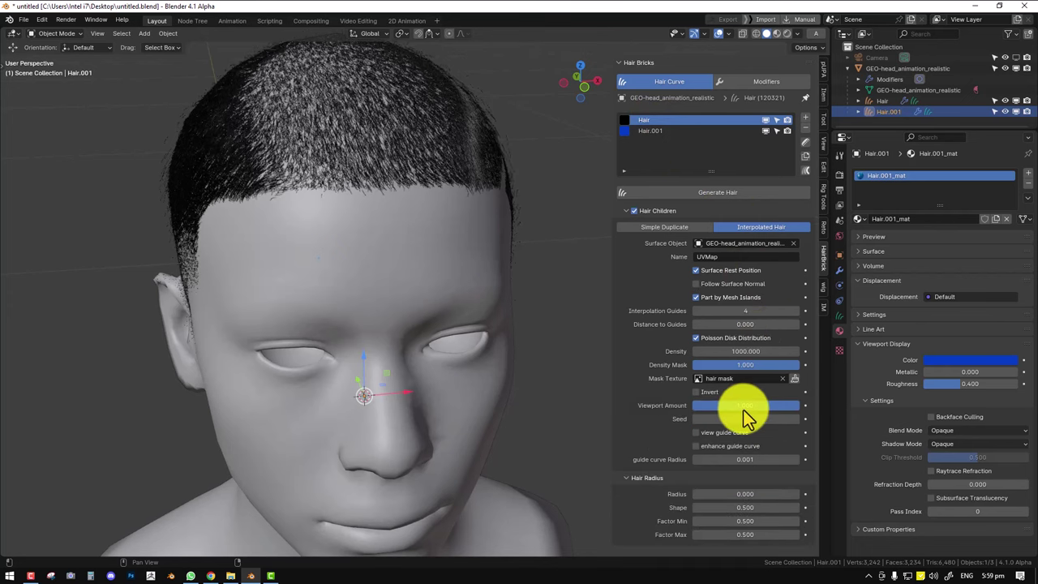
{"action": "left_click", "coordinate": [742, 405]}
{"action": "type", "text": ".001"}
{"action": "key", "text": "Return"}
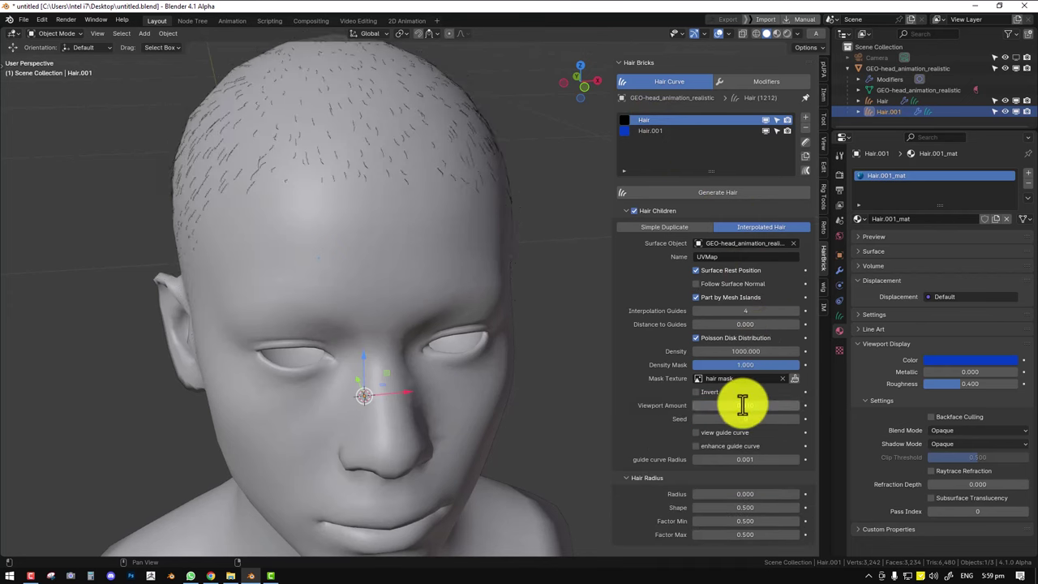
Generate hair on the head for the new Hair.001 curve and work from the front view.
{"action": "middle_click_drag", "start_coordinate": [479, 309], "coordinate": [459, 278]}
{"action": "scroll", "coordinate": [406, 252], "scroll_direction": "down", "scroll_amount": 2}
{"action": "left_click", "coordinate": [660, 131]}
{"action": "key", "text": "KP_1"}
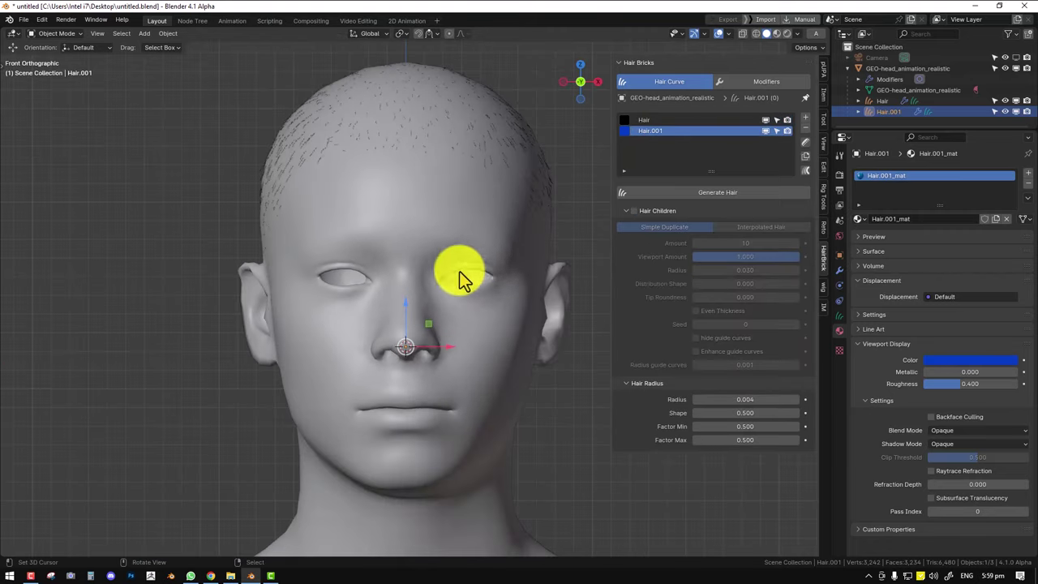
{"action": "left_click", "coordinate": [681, 199]}
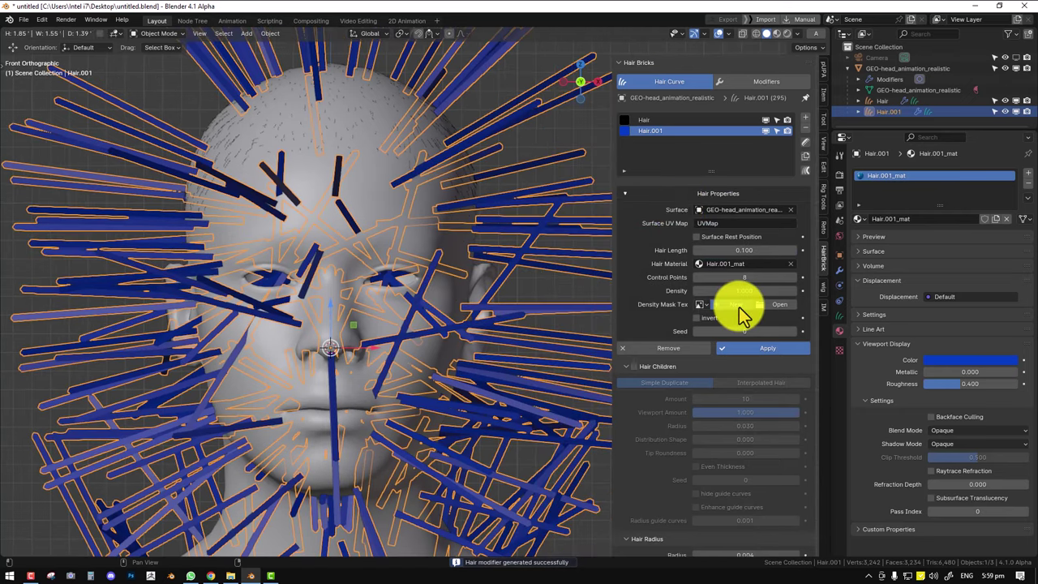
Create a blank white image named "brows" as the density mask texture for Hair.001.
{"action": "left_click", "coordinate": [740, 311]}
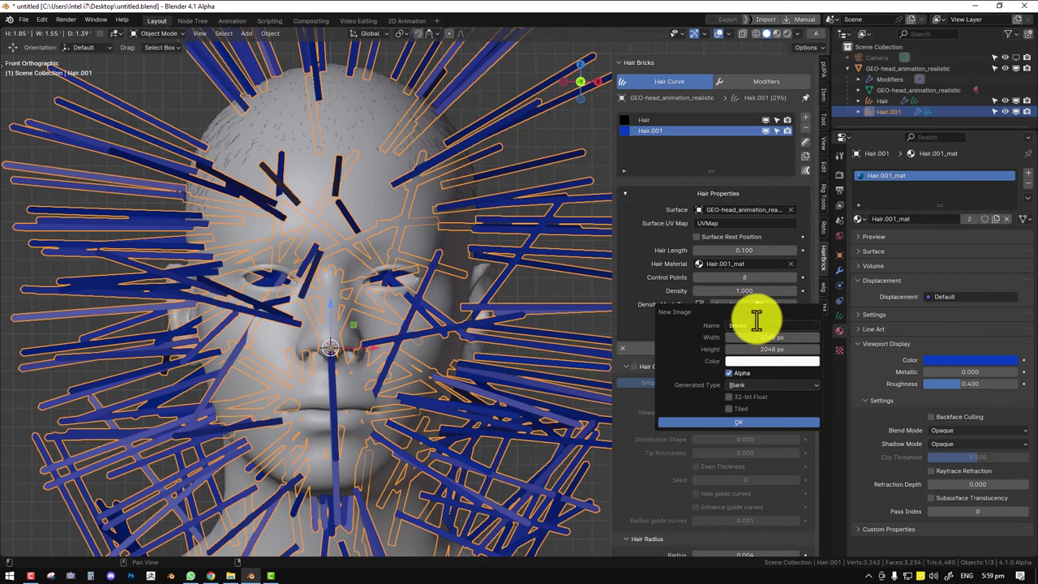
{"action": "key", "text": "Return"}
{"action": "left_click", "coordinate": [734, 424]}
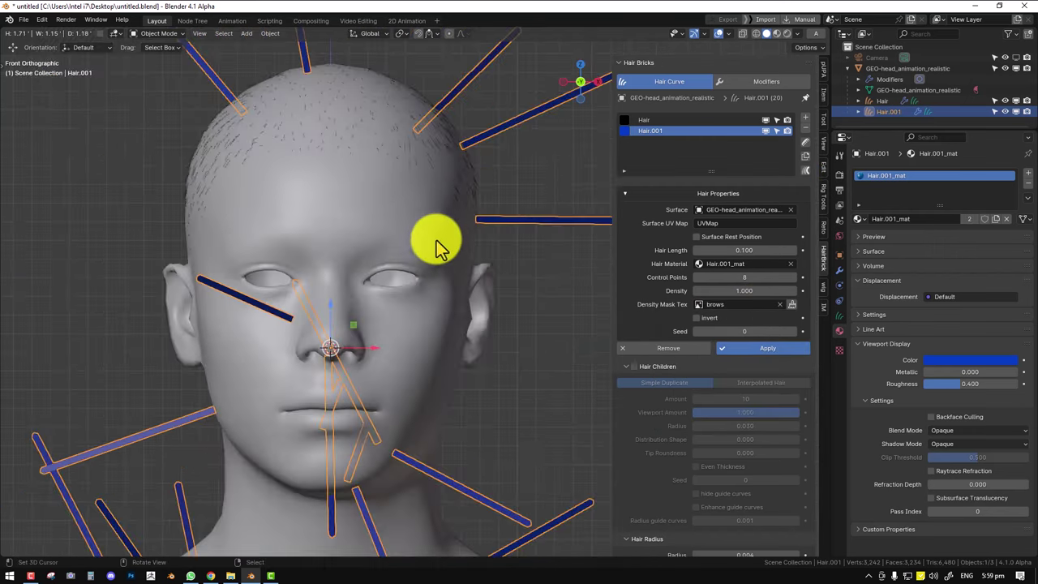
Open the brows mask for texture painting with the Draw brush and set the brush colour to white.
{"action": "middle_click_drag", "start_coordinate": [436, 244], "coordinate": [417, 261]}
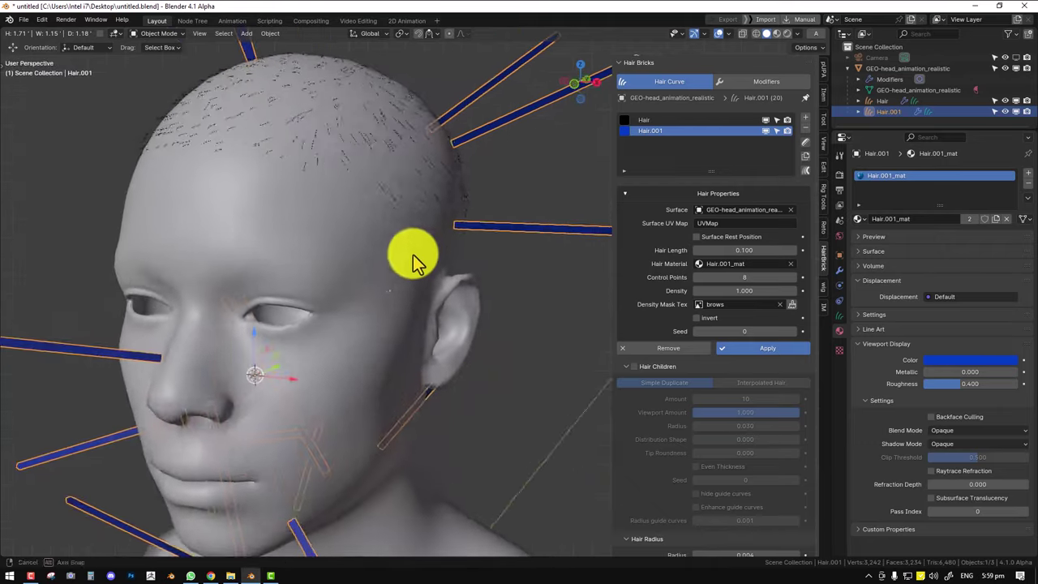
{"action": "left_click", "coordinate": [791, 304]}
{"action": "key", "text": "shift+space"}
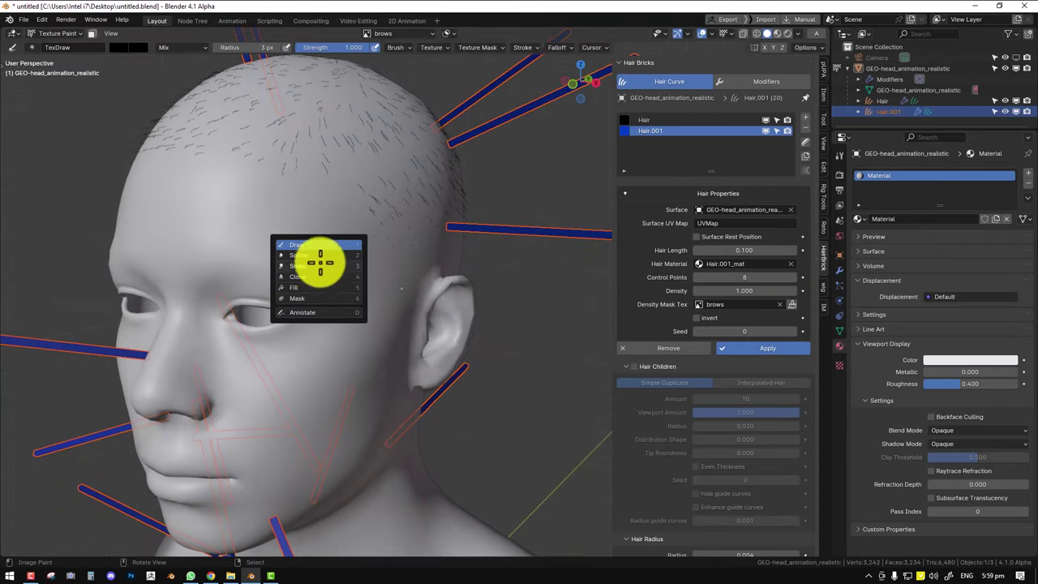
{"action": "left_click", "coordinate": [309, 250]}
{"action": "right_click", "coordinate": [336, 70]}
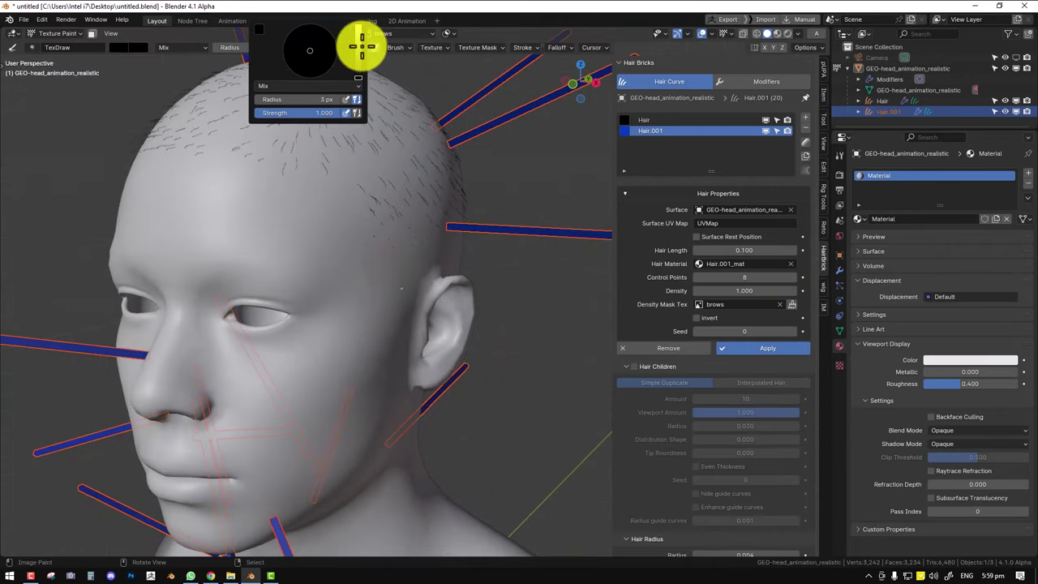
{"action": "left_click_drag", "start_coordinate": [362, 46], "coordinate": [362, 28]}
Paint the head surface white on the brows mask with a brush radius of 230 px.
{"action": "scroll", "coordinate": [389, 209], "scroll_direction": "down", "scroll_amount": 4}
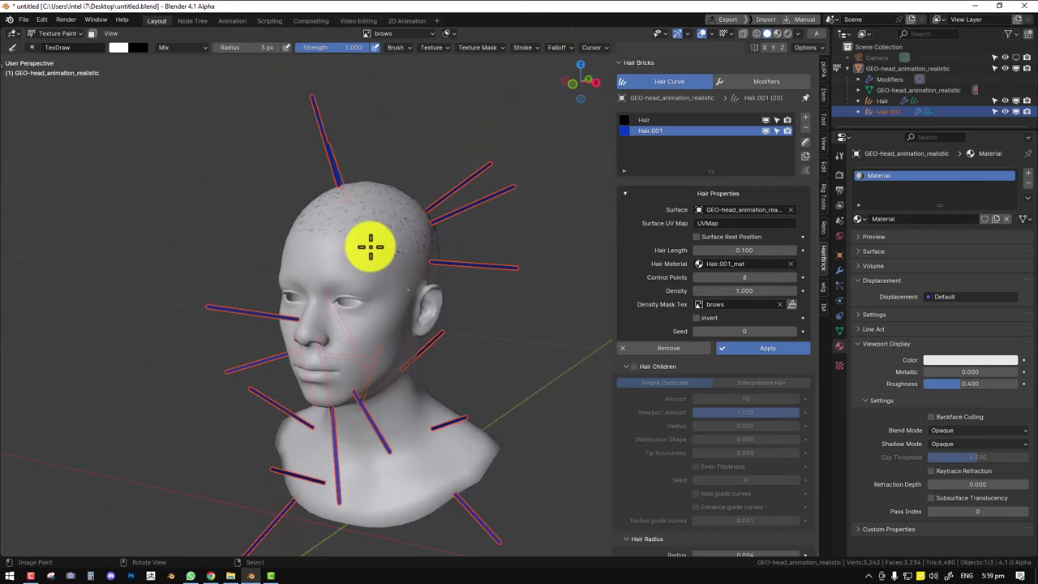
{"action": "mouse_move", "coordinate": [382, 248]}
{"action": "middle_mouse_down"}
{"action": "mouse_move", "coordinate": [333, 241]}
{"action": "mouse_move", "coordinate": [366, 229]}
{"action": "mouse_move", "coordinate": [352, 236]}
{"action": "mouse_move", "coordinate": [446, 239]}
{"action": "mouse_move", "coordinate": [431, 238]}
{"action": "middle_mouse_up"}
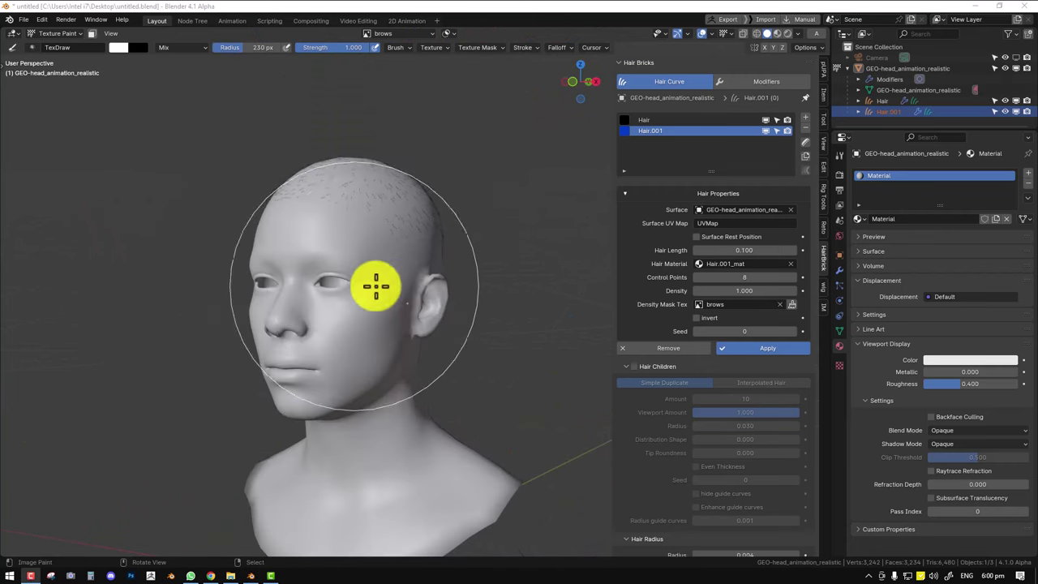
{"action": "middle_click_drag", "start_coordinate": [378, 283], "coordinate": [394, 276]}
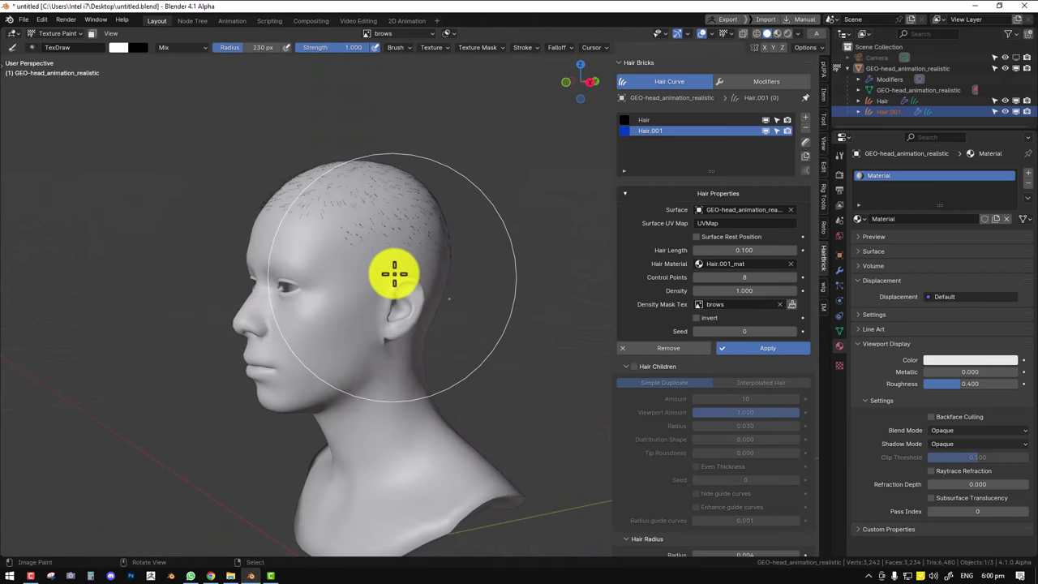
{"action": "key", "text": "q"}
Paint the main part of both eyebrows black from the front, using X symmetry and a 33 px brush radius.
{"action": "key", "text": "KP_1"}
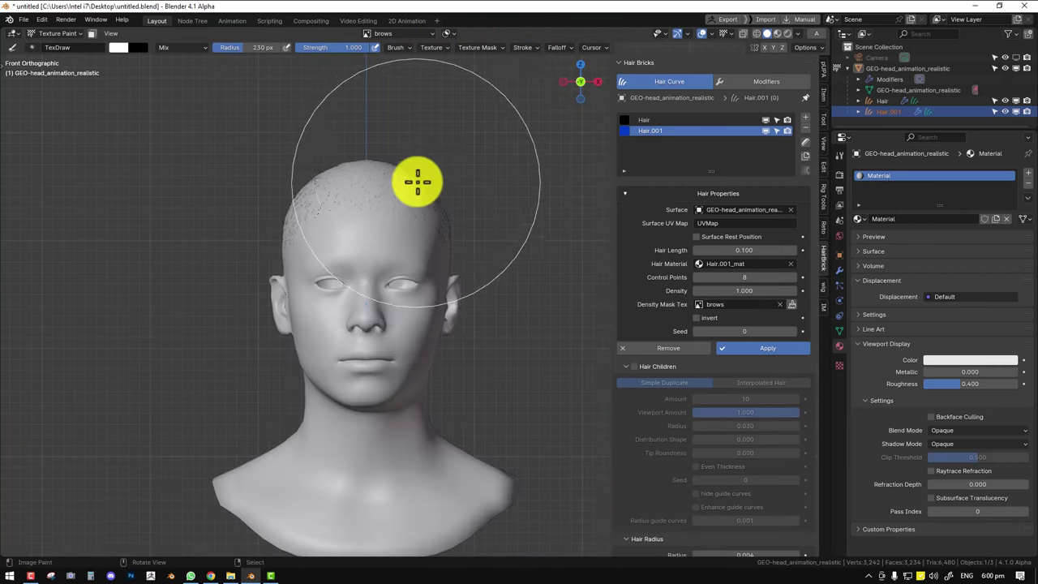
{"action": "right_click", "coordinate": [430, 158]}
{"action": "left_click_drag", "start_coordinate": [434, 102], "coordinate": [434, 129]}
{"action": "scroll", "coordinate": [412, 278], "scroll_direction": "up", "scroll_amount": 6}
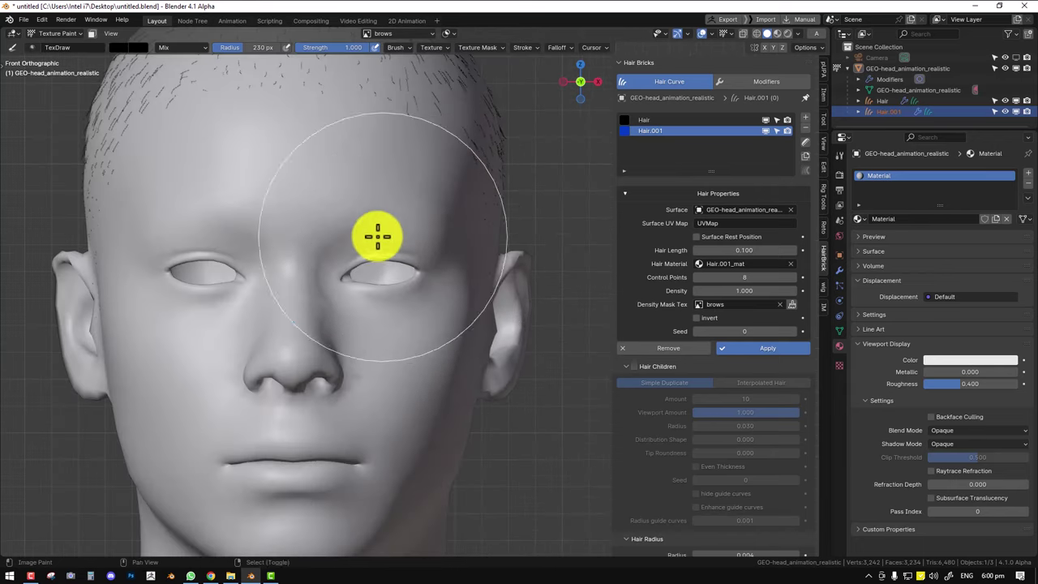
{"action": "middle_click_drag", "start_coordinate": [378, 236], "coordinate": [368, 269], "text": "shift"}
{"action": "key", "text": "f"}
{"action": "left_click", "coordinate": [256, 234]}
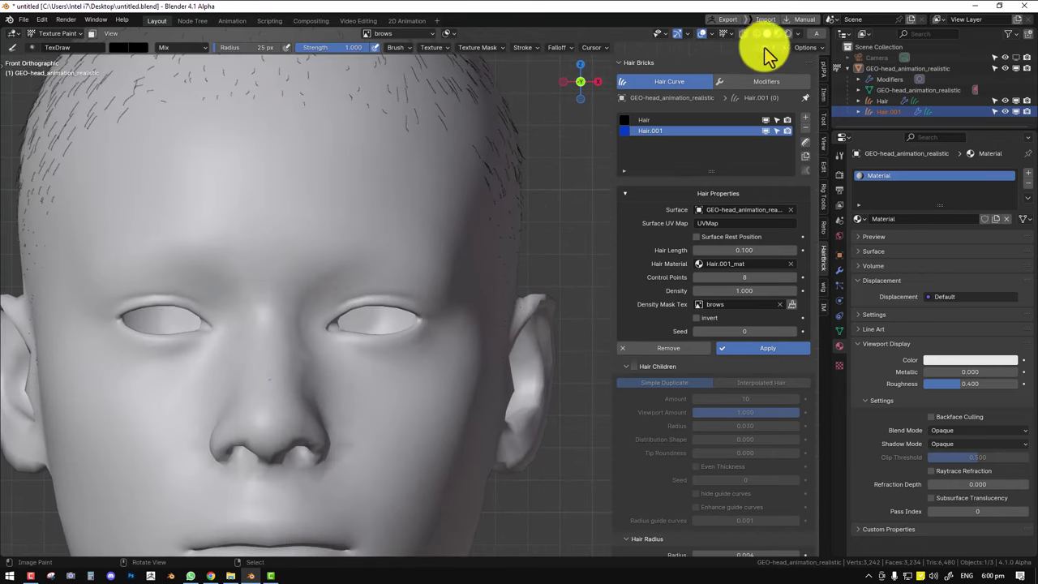
{"action": "left_click", "coordinate": [764, 48]}
{"action": "key", "text": "f"}
{"action": "left_click", "coordinate": [382, 232]}
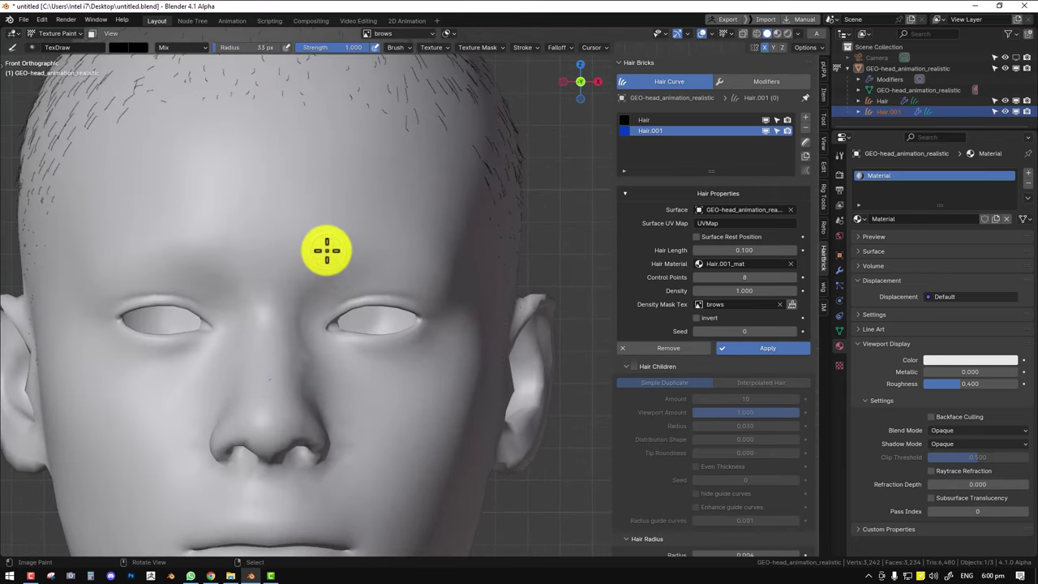
Extend both painted eyebrows outward with slanted tails using a 17 px brush radius.
{"action": "key", "text": "f"}
{"action": "left_click", "coordinate": [399, 250]}
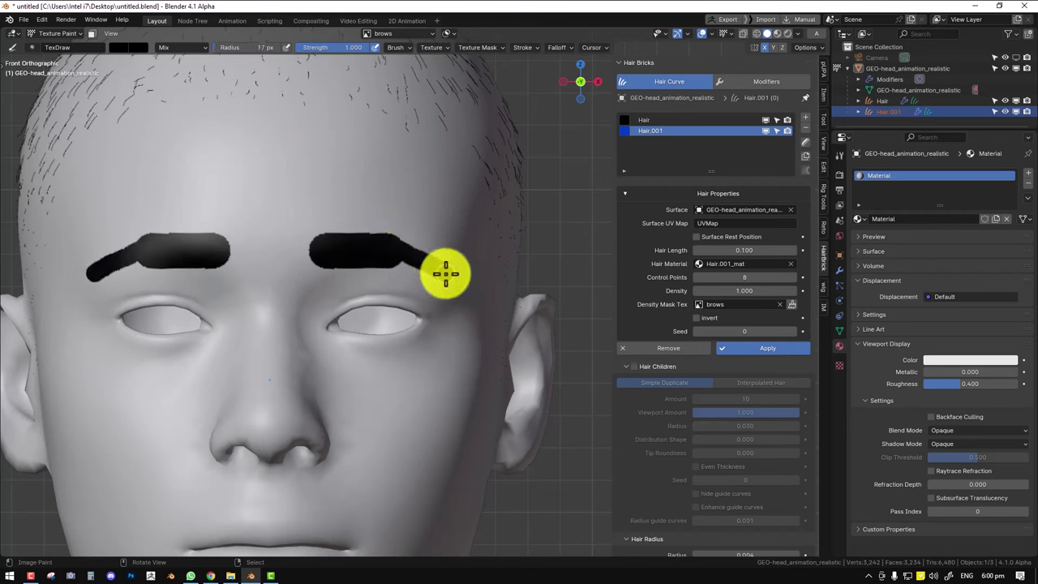
{"action": "left_click_drag", "start_coordinate": [431, 271], "coordinate": [388, 251]}
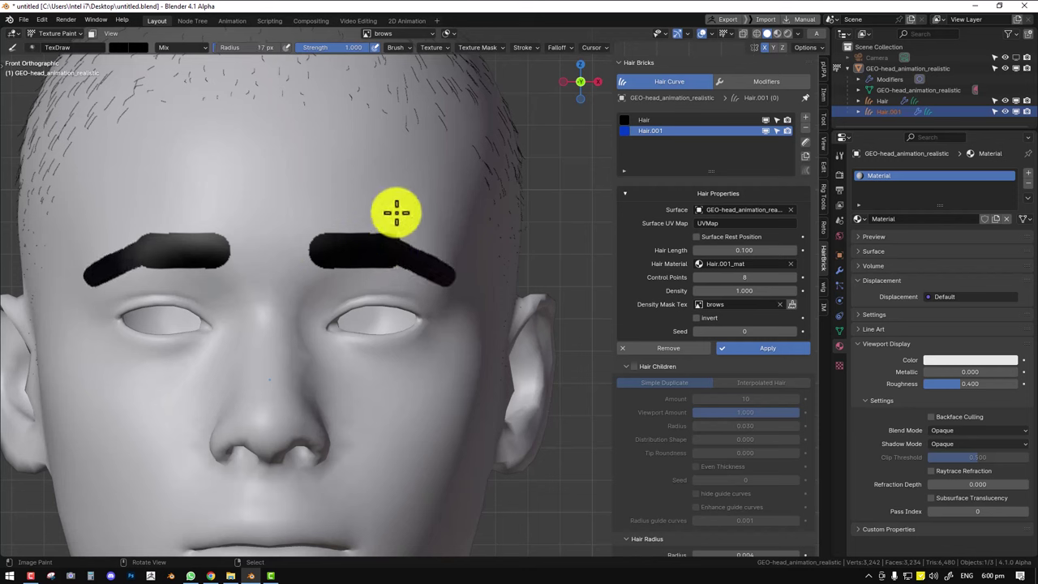
Trim the upper and lower edges of the painted eyebrows with white into tapered brow shapes and check them.
{"action": "right_click", "coordinate": [435, 146]}
{"action": "left_click_drag", "start_coordinate": [447, 98], "coordinate": [447, 68]}
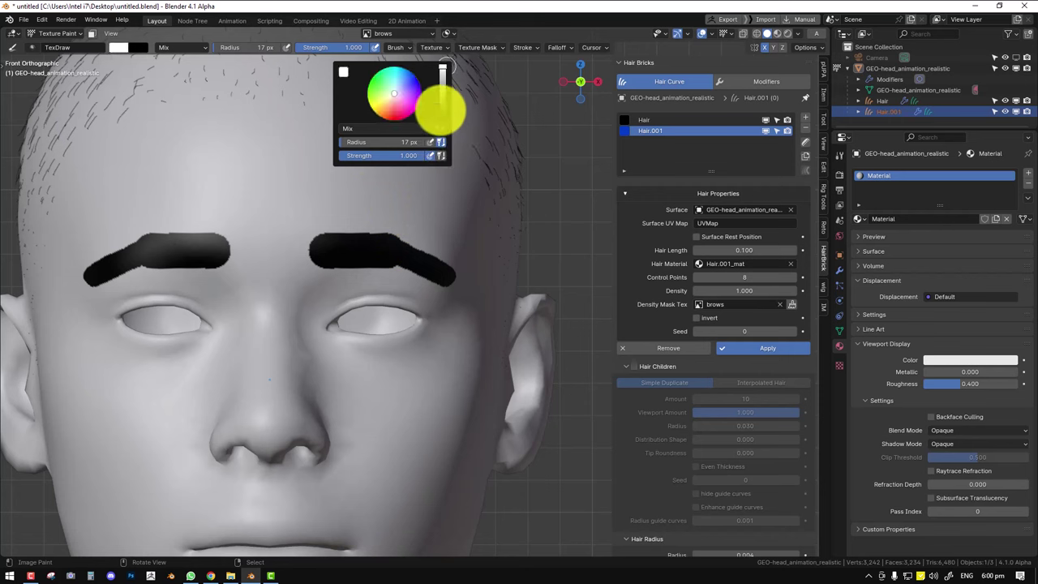
{"action": "left_click_drag", "start_coordinate": [340, 230], "coordinate": [424, 232]}
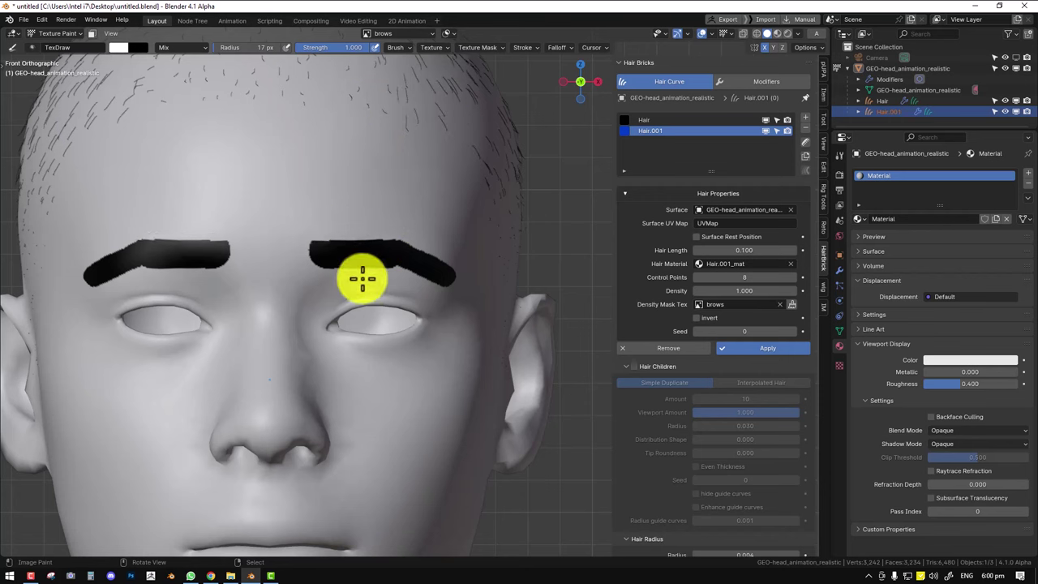
{"action": "mouse_move", "coordinate": [313, 275]}
{"action": "left_mouse_down"}
{"action": "mouse_move", "coordinate": [430, 292]}
{"action": "mouse_move", "coordinate": [466, 283]}
{"action": "mouse_move", "coordinate": [414, 279]}
{"action": "left_mouse_up"}
{"action": "scroll", "coordinate": [430, 307], "scroll_direction": "down", "scroll_amount": 4}
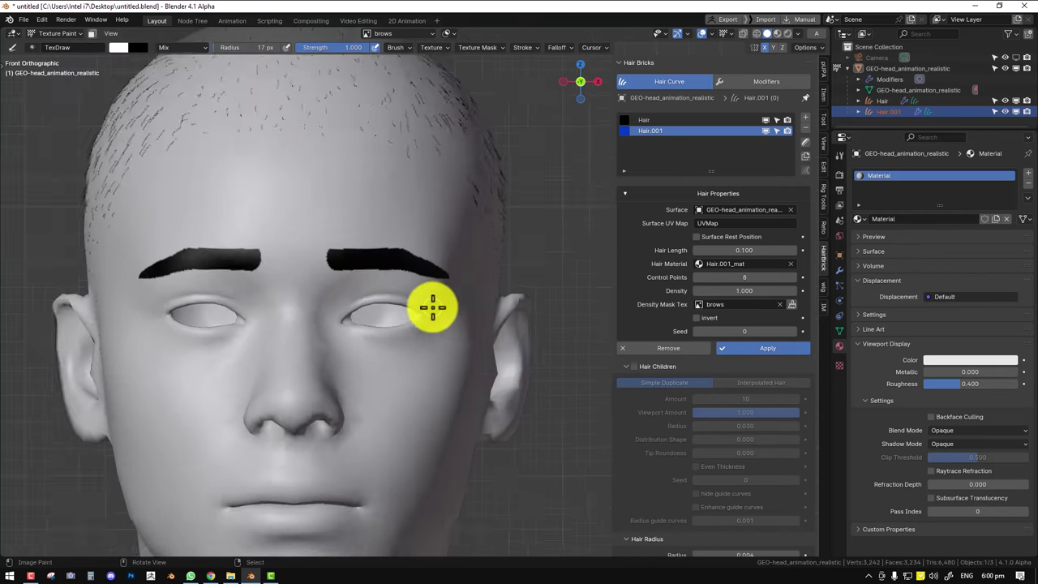
{"action": "middle_click_drag", "start_coordinate": [419, 308], "coordinate": [357, 311]}
{"action": "scroll", "coordinate": [358, 306], "scroll_direction": "up", "scroll_amount": 1}
{"action": "middle_click_drag", "start_coordinate": [513, 269], "coordinate": [431, 241]}
{"action": "scroll", "coordinate": [436, 227], "scroll_direction": "up", "scroll_amount": 3}
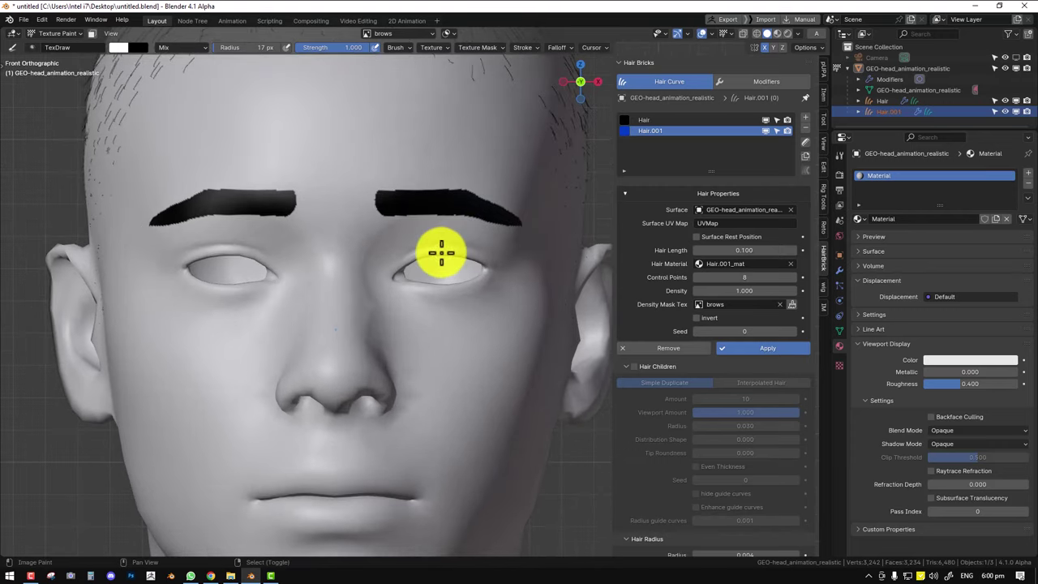
Return to Object Mode, then try inverting the brows density mask and turn the inversion back off.
{"action": "scroll", "coordinate": [443, 240], "scroll_direction": "down", "scroll_amount": 2}
{"action": "key", "text": "ctrl+Tab"}
{"action": "key", "text": "ctrl+Tab"}
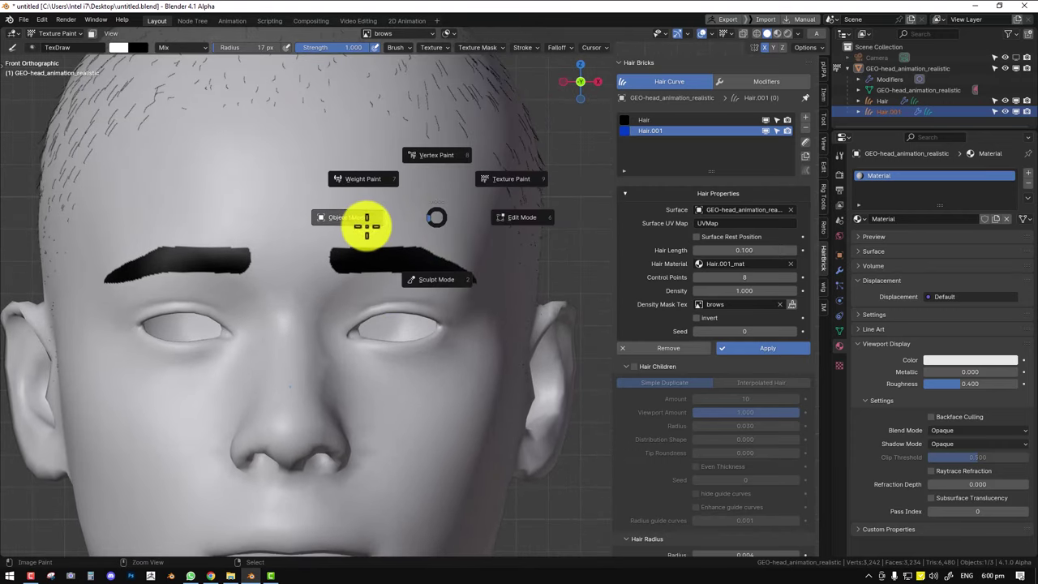
{"action": "left_click", "coordinate": [367, 225]}
{"action": "scroll", "coordinate": [359, 261], "scroll_direction": "down", "scroll_amount": 2}
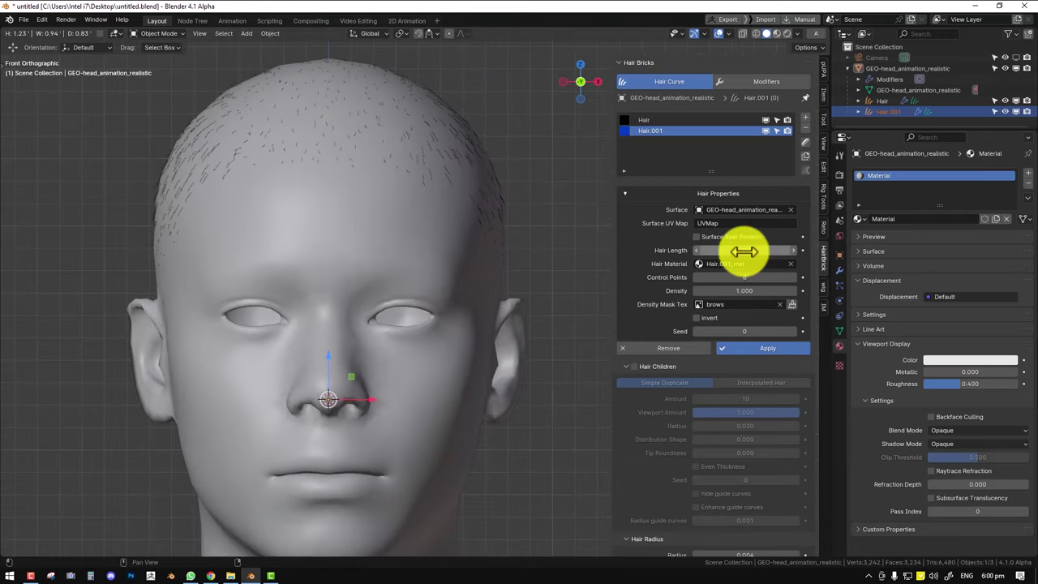
{"action": "left_click", "coordinate": [711, 318]}
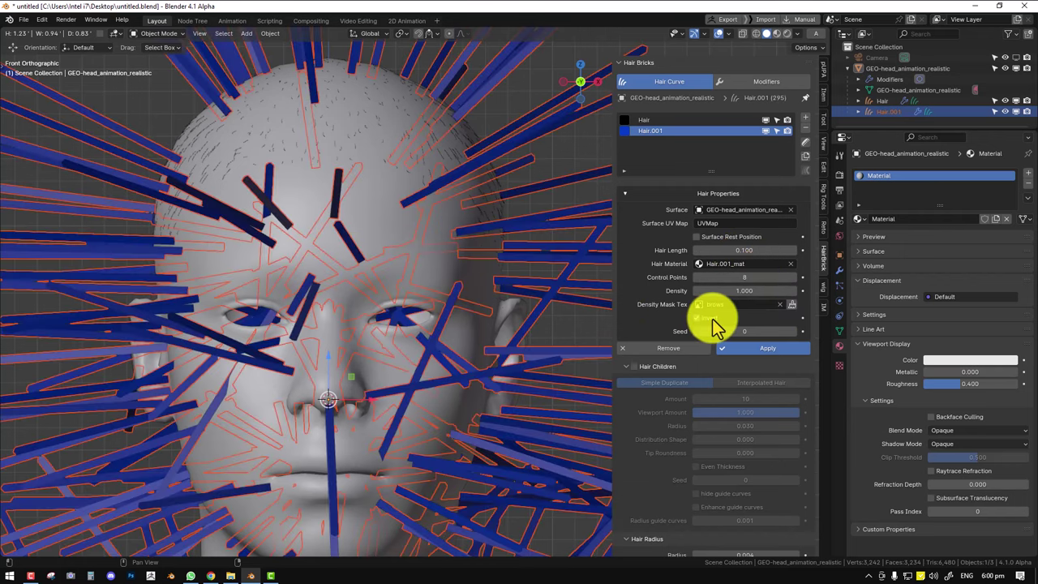
{"action": "left_click", "coordinate": [711, 318]}
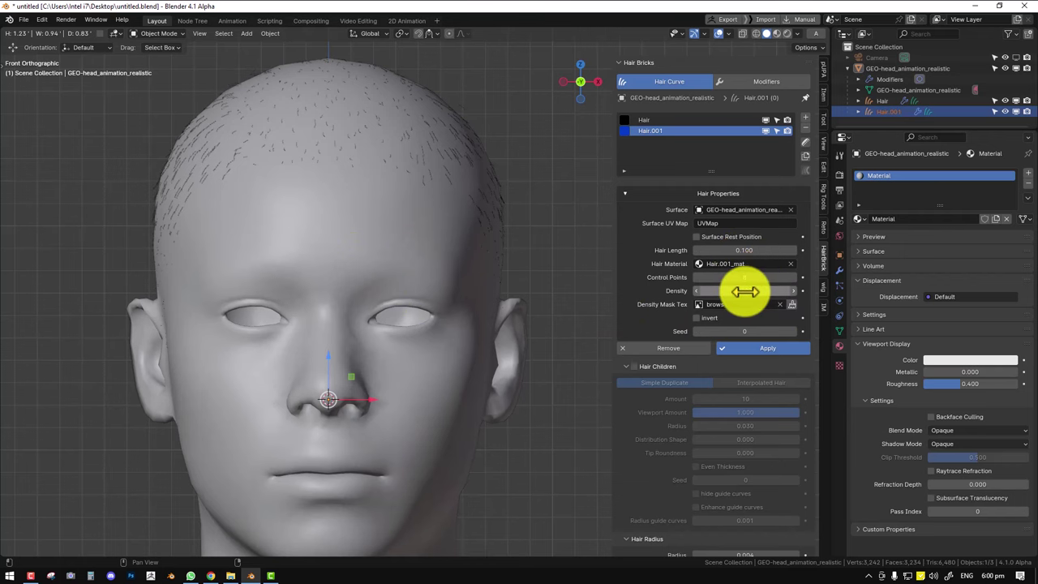
Set the eyebrow hair's Density to 196.8 and its Hair Length to 0.02.
{"action": "left_click_drag", "start_coordinate": [745, 291], "coordinate": [742, 248]}
{"action": "scroll", "coordinate": [727, 369], "scroll_direction": "down", "scroll_amount": 2}
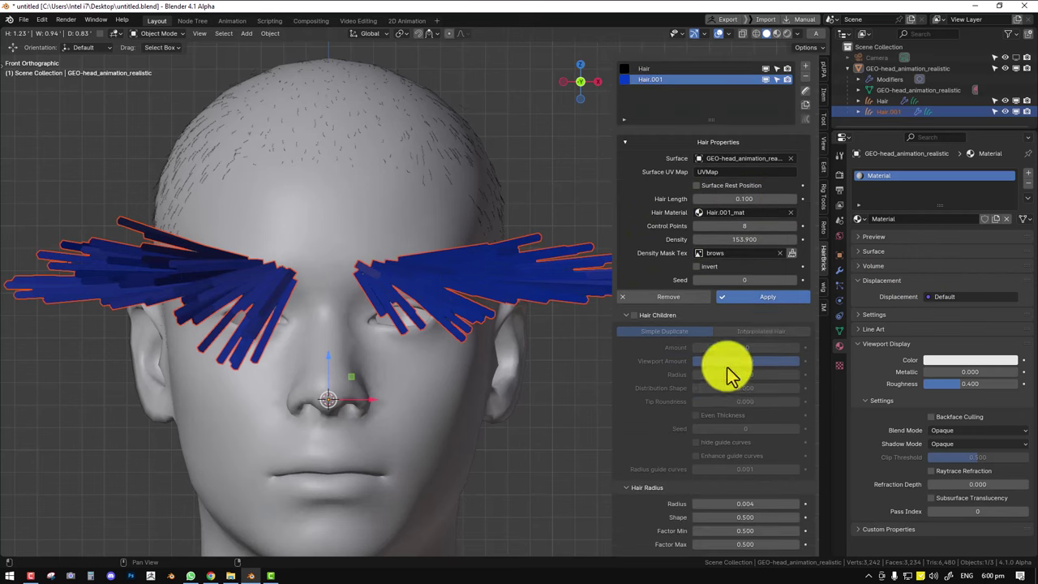
{"action": "left_click", "coordinate": [641, 316]}
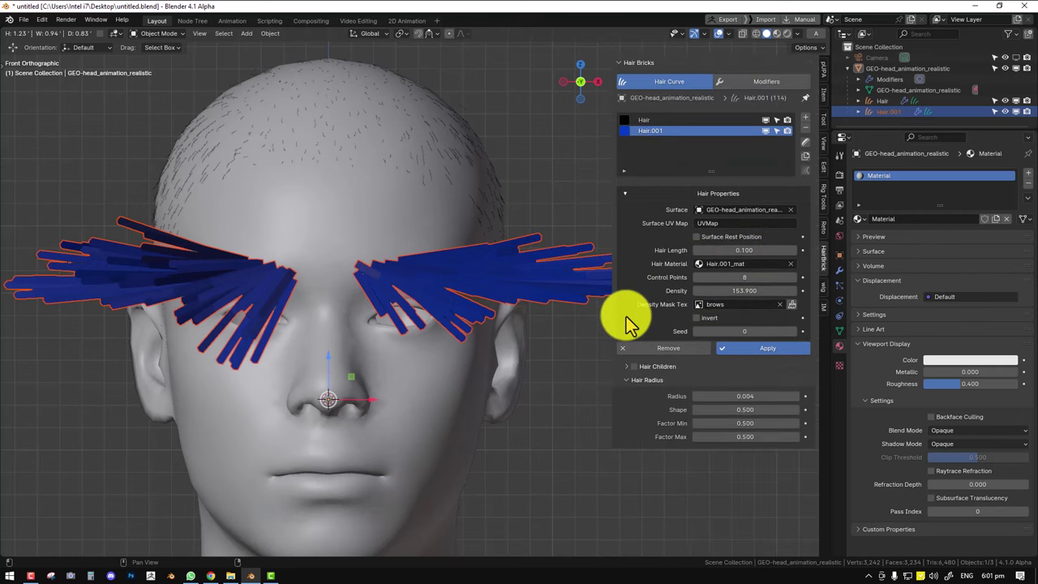
{"action": "middle_click_drag", "start_coordinate": [403, 296], "coordinate": [393, 304]}
{"action": "scroll", "coordinate": [394, 297], "scroll_direction": "down", "scroll_amount": 1}
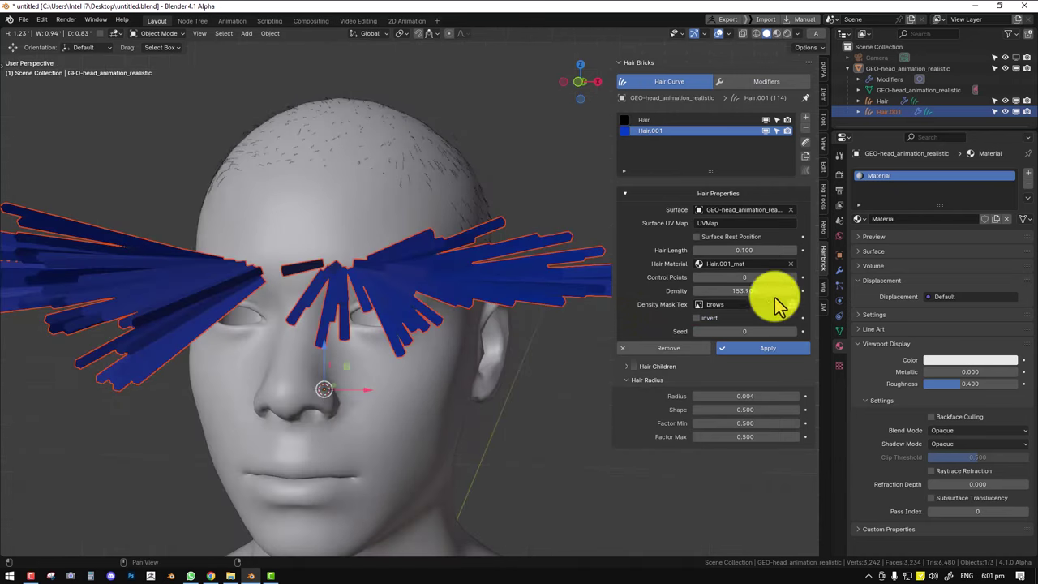
{"action": "left_click_drag", "start_coordinate": [747, 290], "coordinate": [161, 290]}
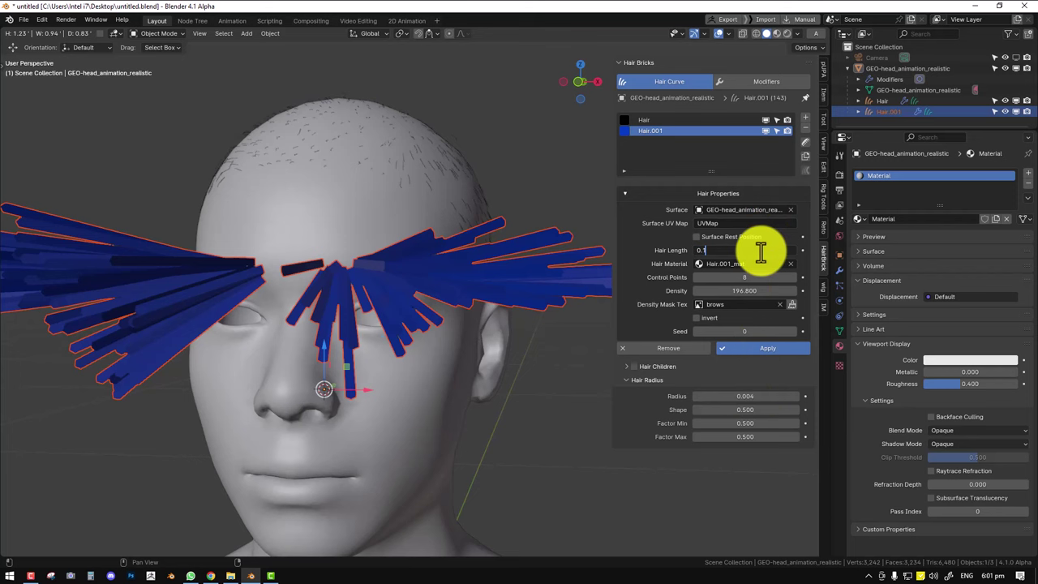
{"action": "type", "text": "2"}
{"action": "key", "text": "Return"}
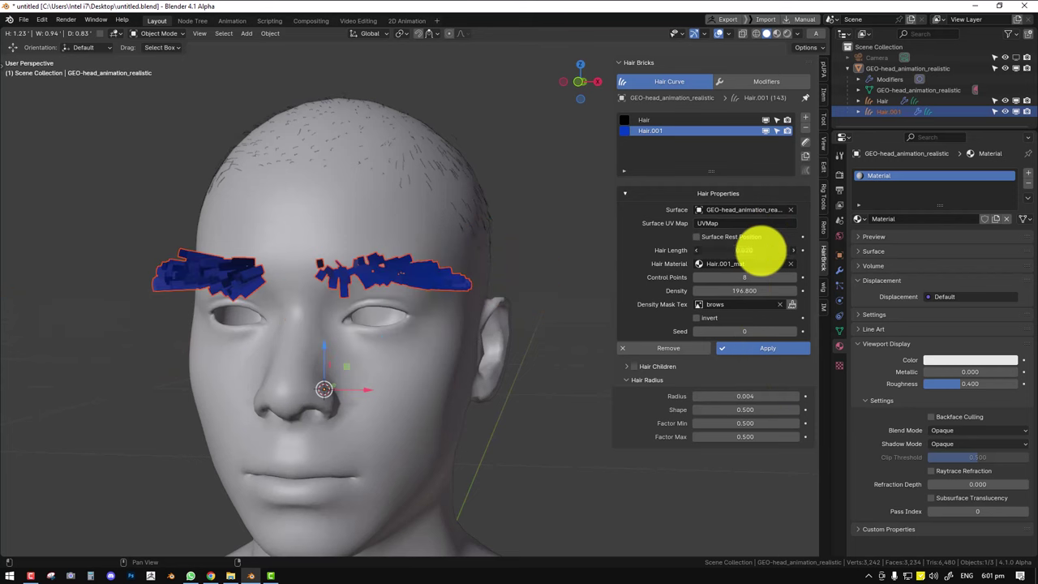
Set the eyebrow hair's Hair Length to 0.002 and reduce its Radius to make the strands much thinner.
{"action": "key", "text": "Return"}
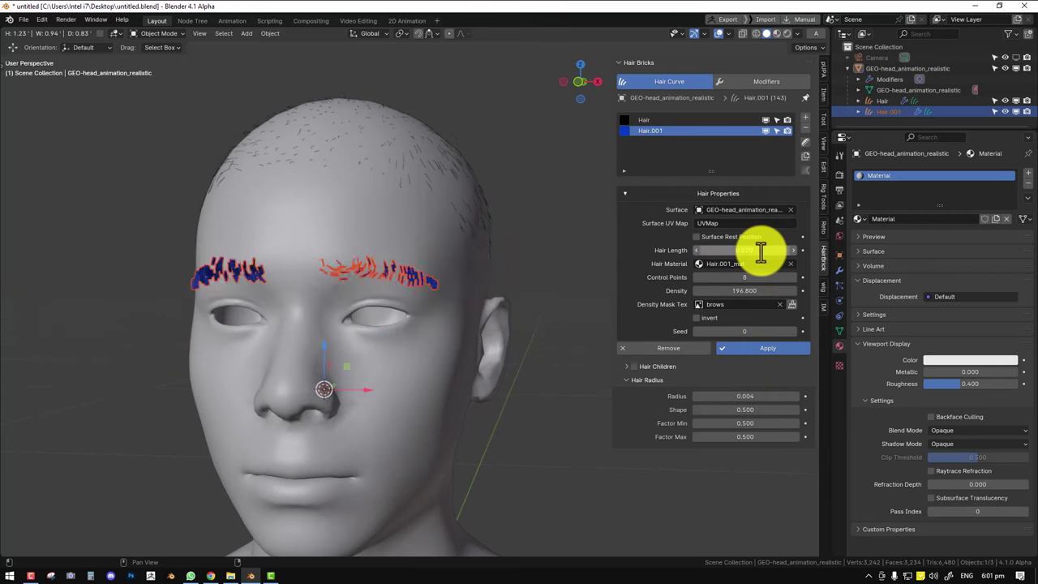
{"action": "key", "text": "KP_1"}
{"action": "scroll", "coordinate": [322, 284], "scroll_direction": "up", "scroll_amount": 5}
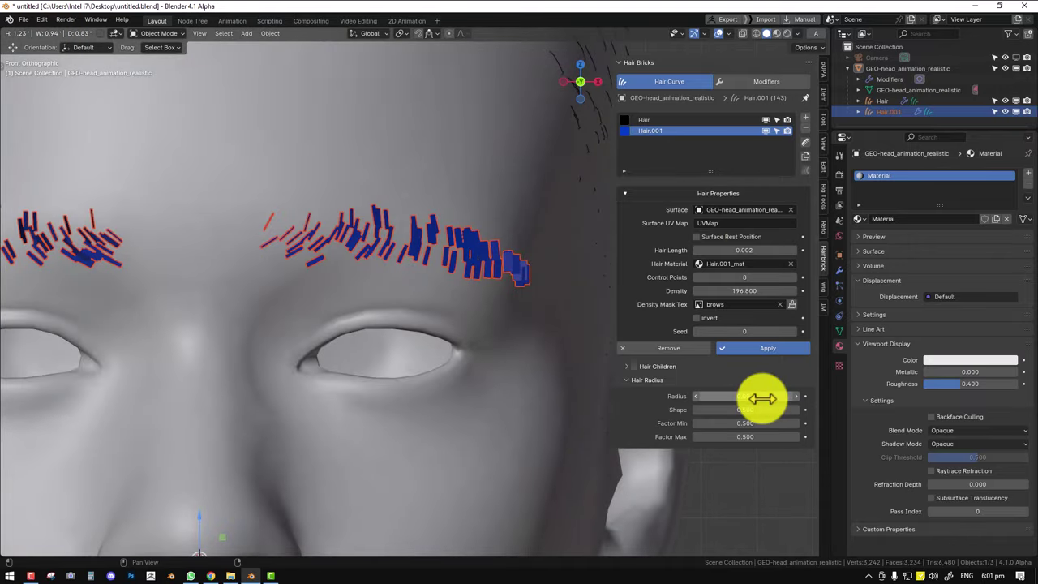
{"action": "key", "text": "Return"}
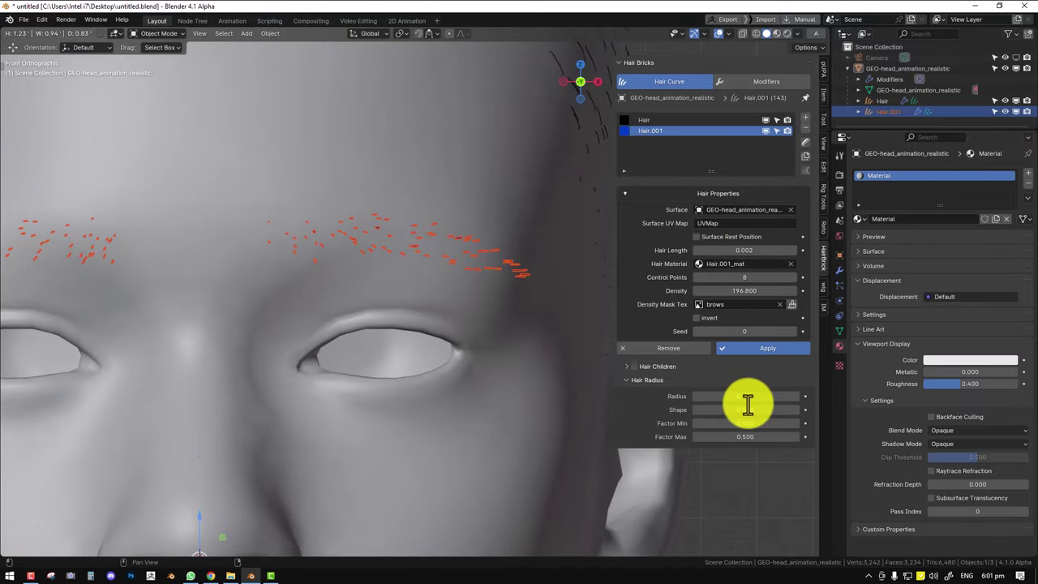
Set the eyebrow hair's Hair Length to 0.005, raise its Density to 927.4 and check it from the side and front.
{"action": "key", "text": "alt+a"}
{"action": "scroll", "coordinate": [423, 293], "scroll_direction": "down", "scroll_amount": 2}
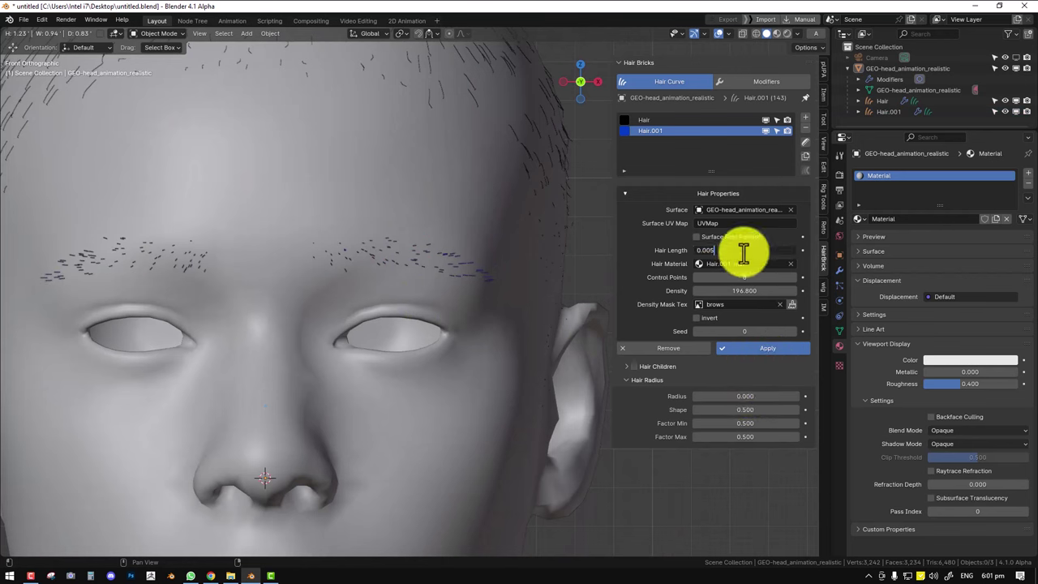
{"action": "middle_click_drag", "start_coordinate": [382, 271], "coordinate": [438, 279]}
{"action": "scroll", "coordinate": [438, 279], "scroll_direction": "up", "scroll_amount": 2}
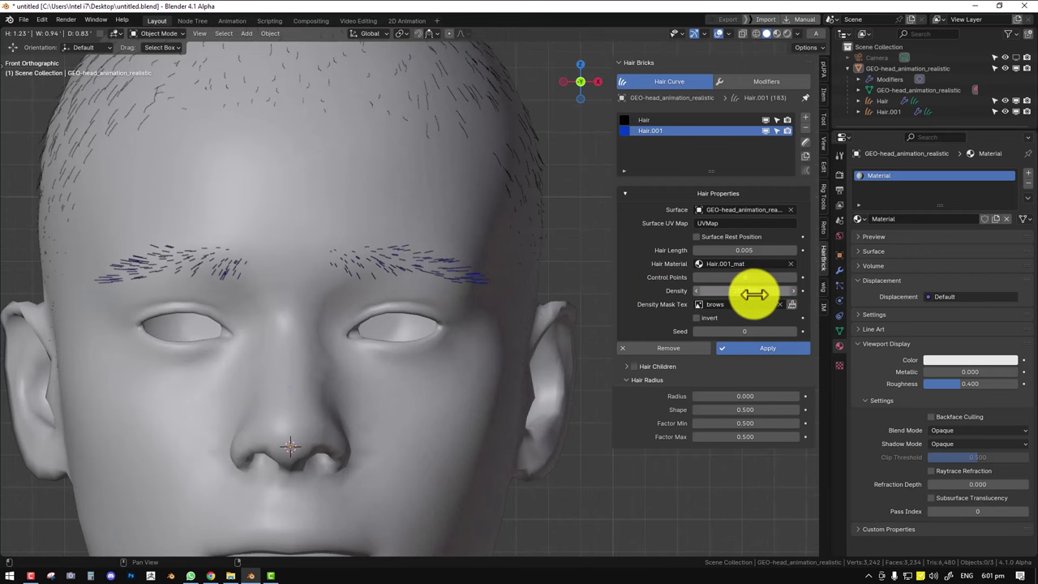
{"action": "left_click_drag", "start_coordinate": [754, 294], "coordinate": [653, 295]}
{"action": "middle_click_drag", "start_coordinate": [346, 295], "coordinate": [322, 343]}
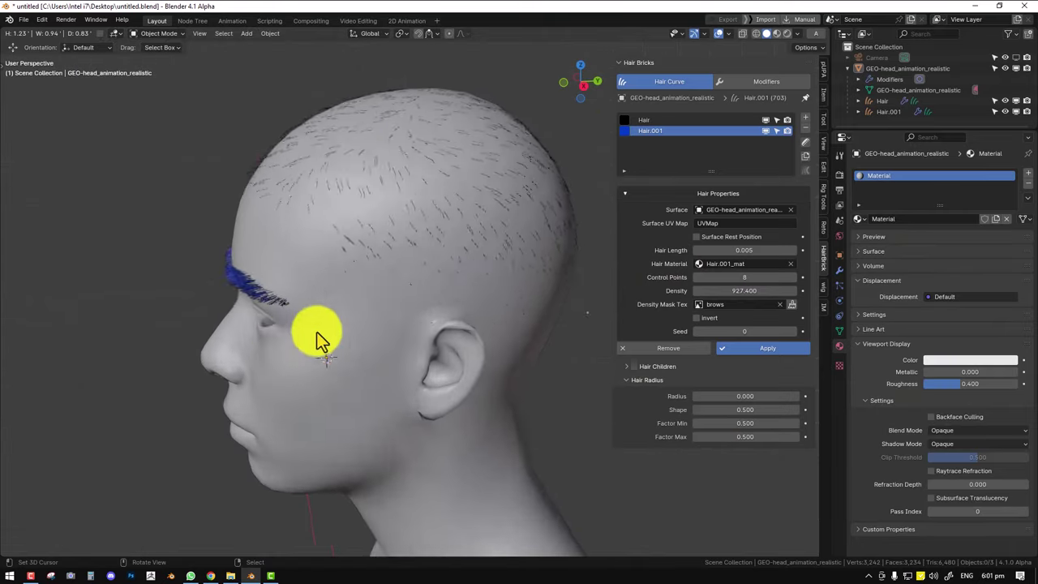
{"action": "key", "text": "KP_1"}
{"action": "scroll", "coordinate": [403, 290], "scroll_direction": "up", "scroll_amount": 3}
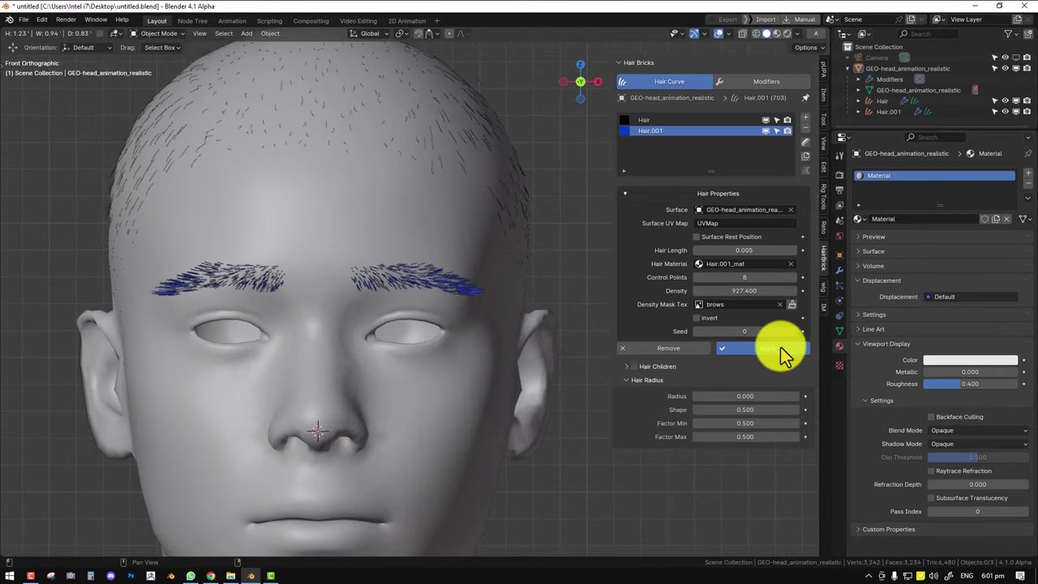
Apply the generated eyebrow hair and open it in Sculpt Mode.
{"action": "left_click", "coordinate": [781, 349]}
{"action": "left_click", "coordinate": [806, 145]}
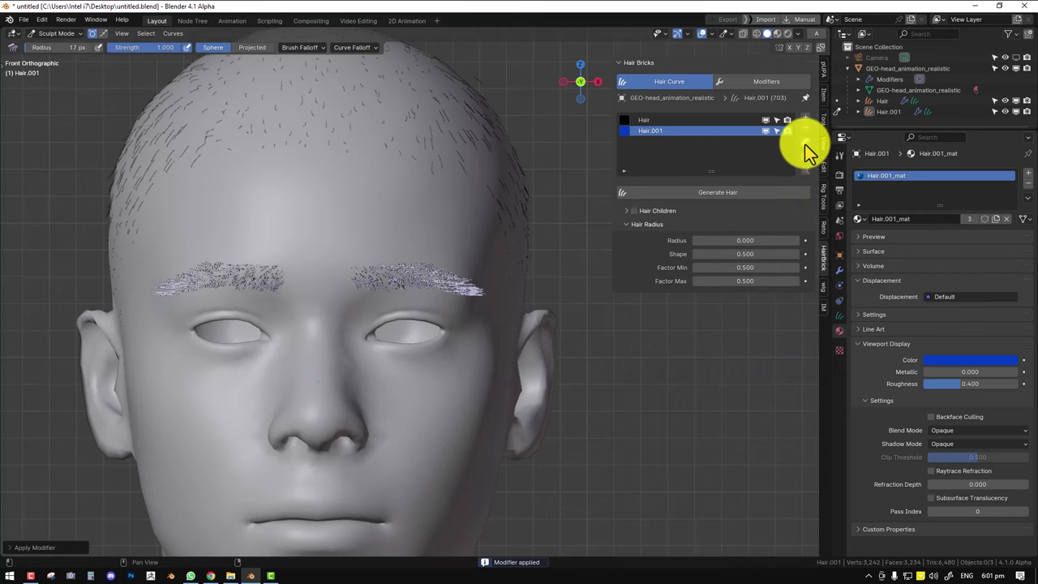
Add a Collision hair modifier with the head mesh as its collision object, and set the brush radius to 93 px.
{"action": "left_click", "coordinate": [766, 81]}
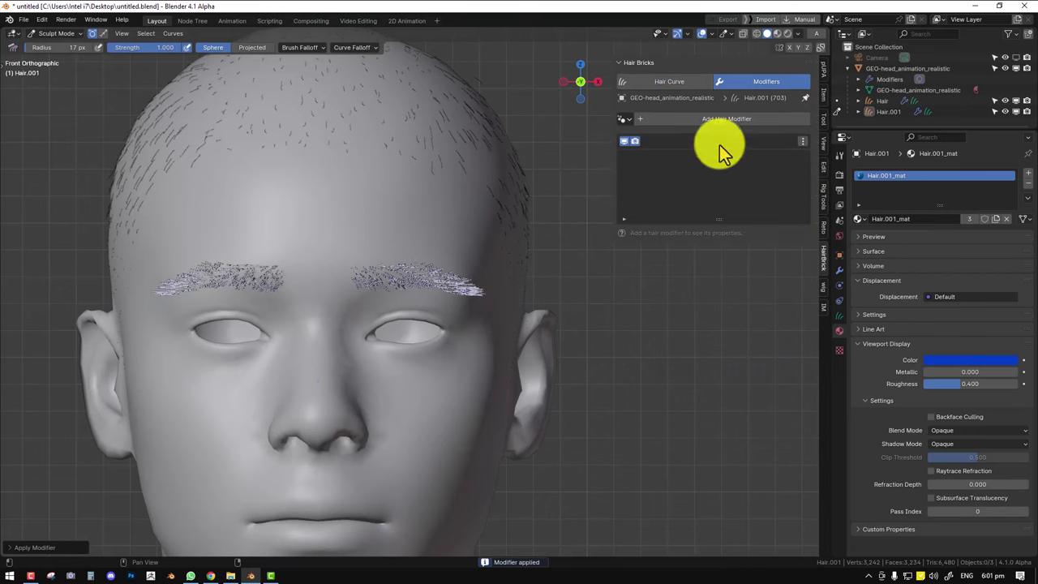
{"action": "left_click", "coordinate": [714, 121]}
{"action": "left_click", "coordinate": [769, 167]}
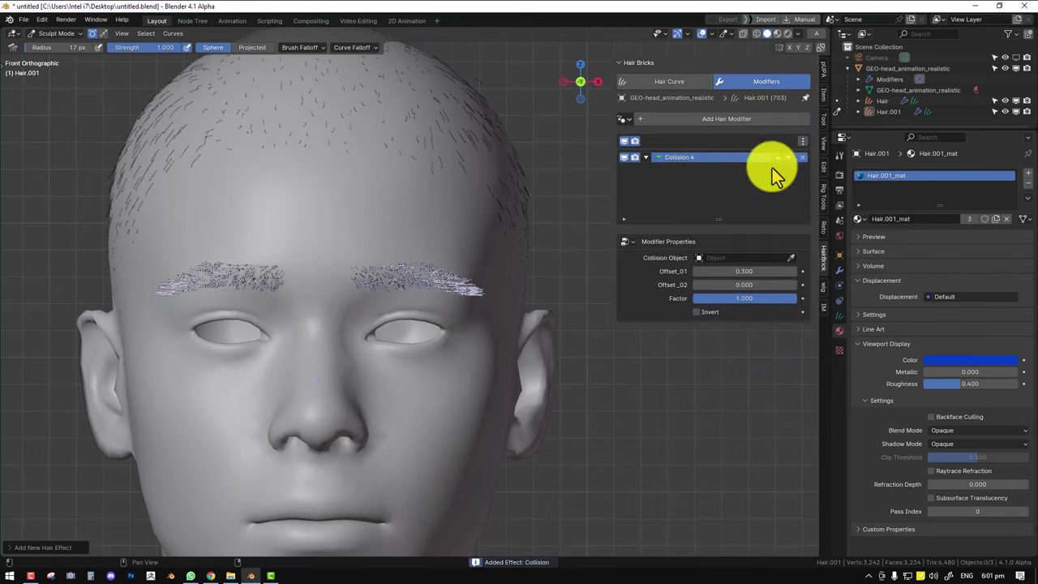
{"action": "key", "text": "f"}
{"action": "left_click", "coordinate": [542, 277]}
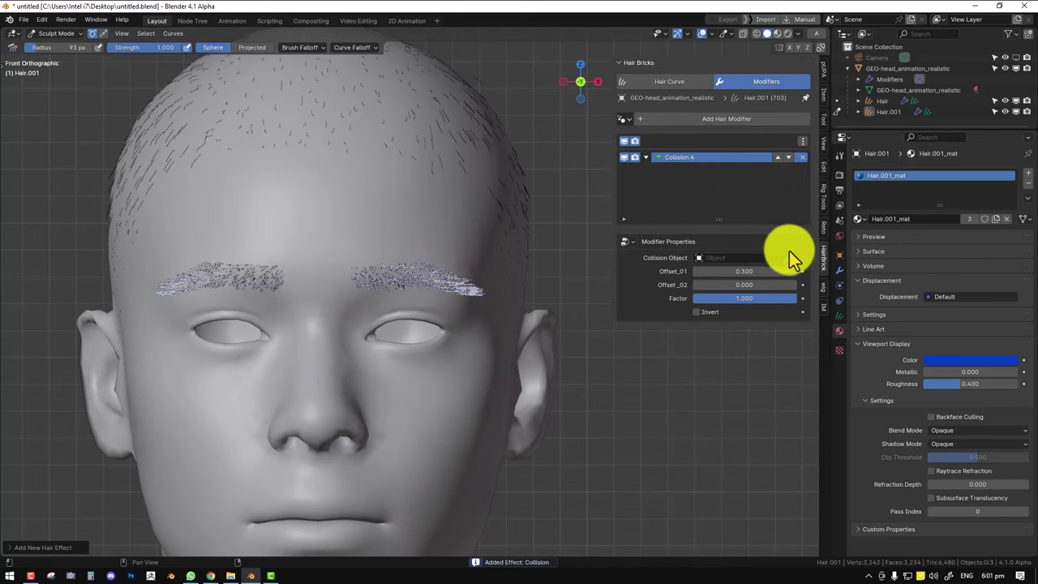
{"action": "left_click", "coordinate": [793, 258]}
{"action": "left_click", "coordinate": [394, 406]}
Comb the inner and middle eyebrow hairs upward and outward with the Comb brush, mirrored across X.
{"action": "scroll", "coordinate": [392, 317], "scroll_direction": "up", "scroll_amount": 2}
{"action": "key", "text": "shift+space"}
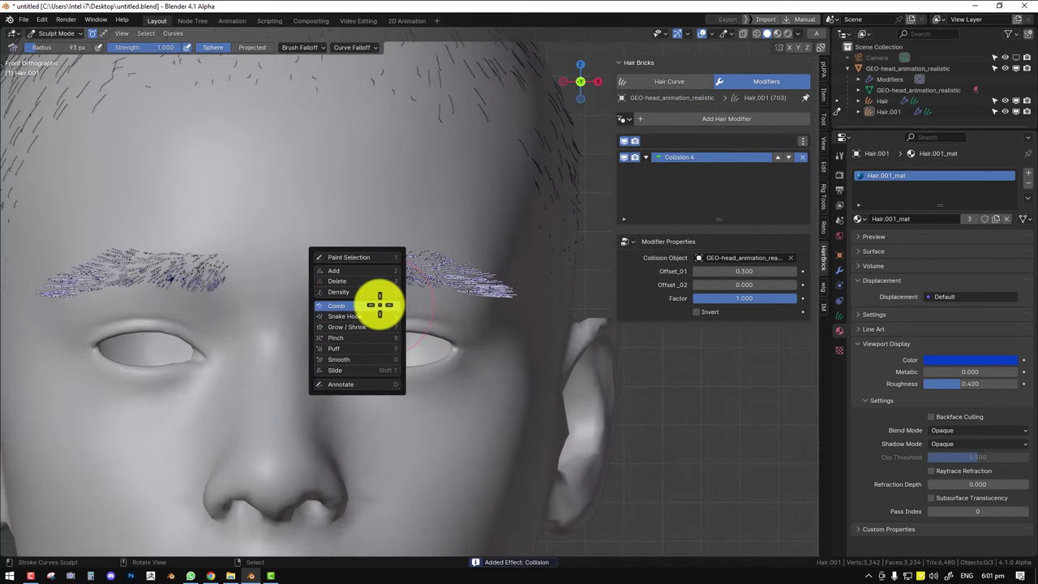
{"action": "left_click", "coordinate": [378, 304]}
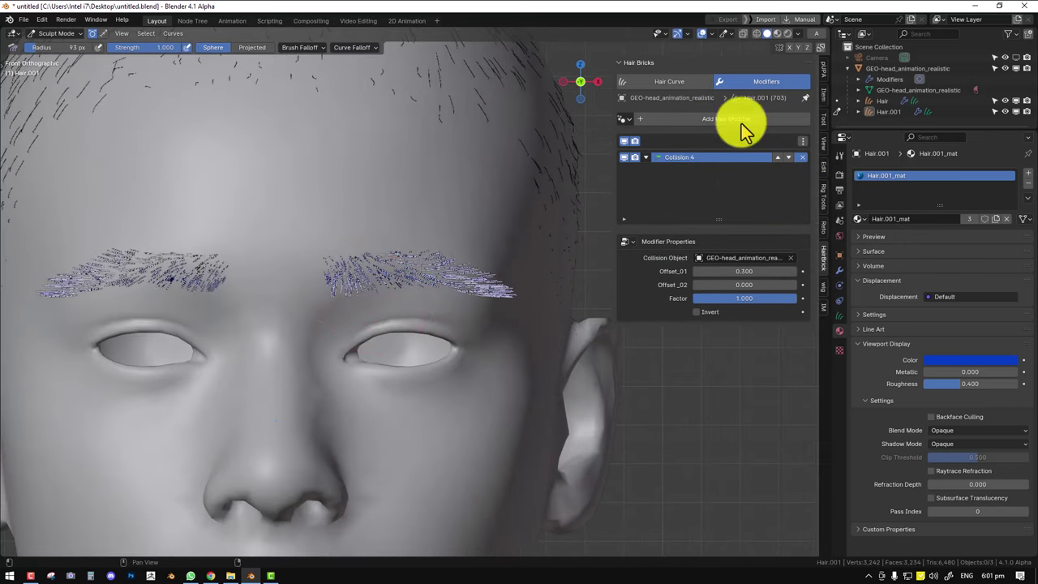
{"action": "mouse_move", "coordinate": [318, 308]}
{"action": "left_mouse_down"}
{"action": "mouse_move", "coordinate": [352, 252]}
{"action": "mouse_move", "coordinate": [324, 252]}
{"action": "mouse_move", "coordinate": [346, 262]}
{"action": "mouse_move", "coordinate": [385, 246]}
{"action": "mouse_move", "coordinate": [391, 284]}
{"action": "mouse_move", "coordinate": [434, 241]}
{"action": "left_mouse_up"}
{"action": "middle_click_drag", "start_coordinate": [434, 242], "coordinate": [365, 271]}
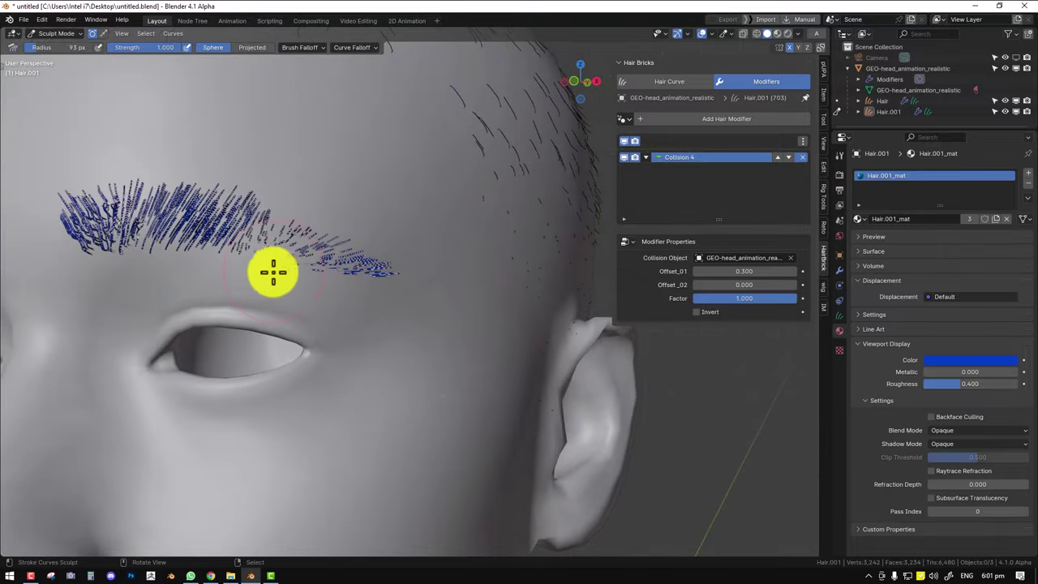
{"action": "left_click_drag", "start_coordinate": [285, 263], "coordinate": [336, 224]}
Comb the eyebrow's outer tail outward and down into a curved taper using a 120 px brush radius.
{"action": "key", "text": "f"}
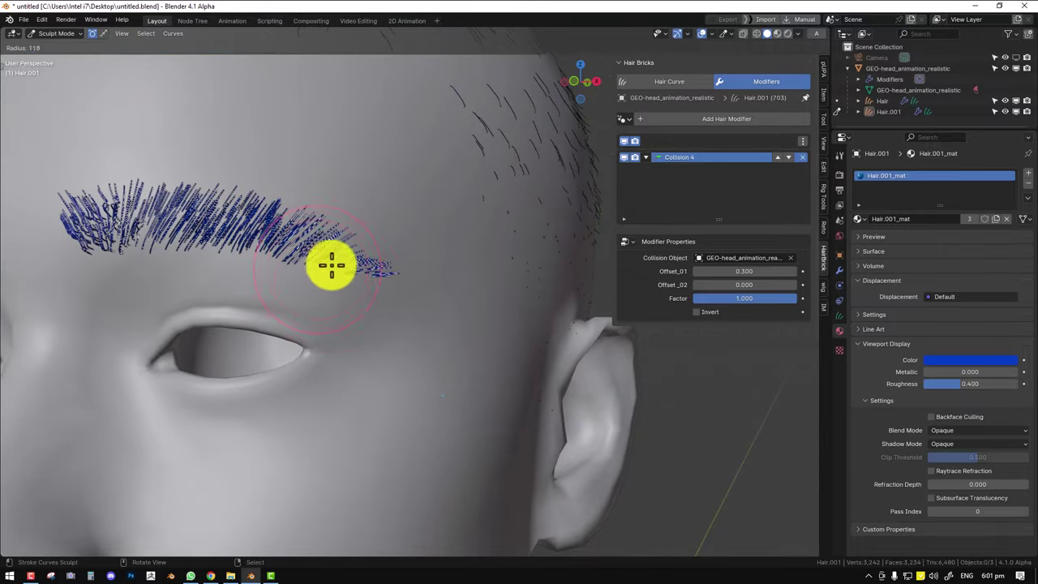
{"action": "left_click", "coordinate": [332, 264]}
{"action": "left_click_drag", "start_coordinate": [333, 281], "coordinate": [399, 243]}
{"action": "left_click_drag", "start_coordinate": [345, 211], "coordinate": [407, 270]}
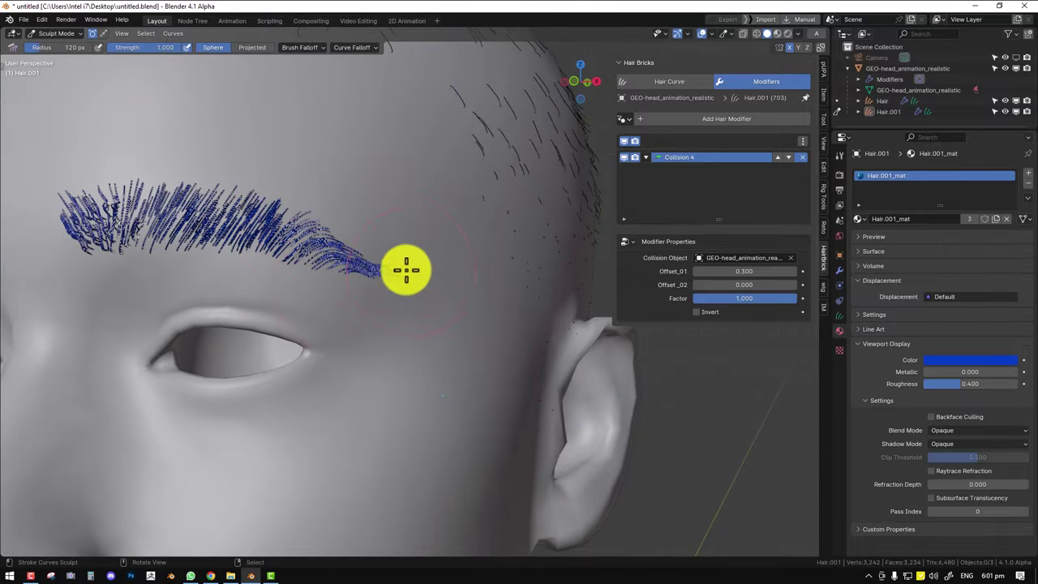
{"action": "left_click_drag", "start_coordinate": [283, 211], "coordinate": [352, 222]}
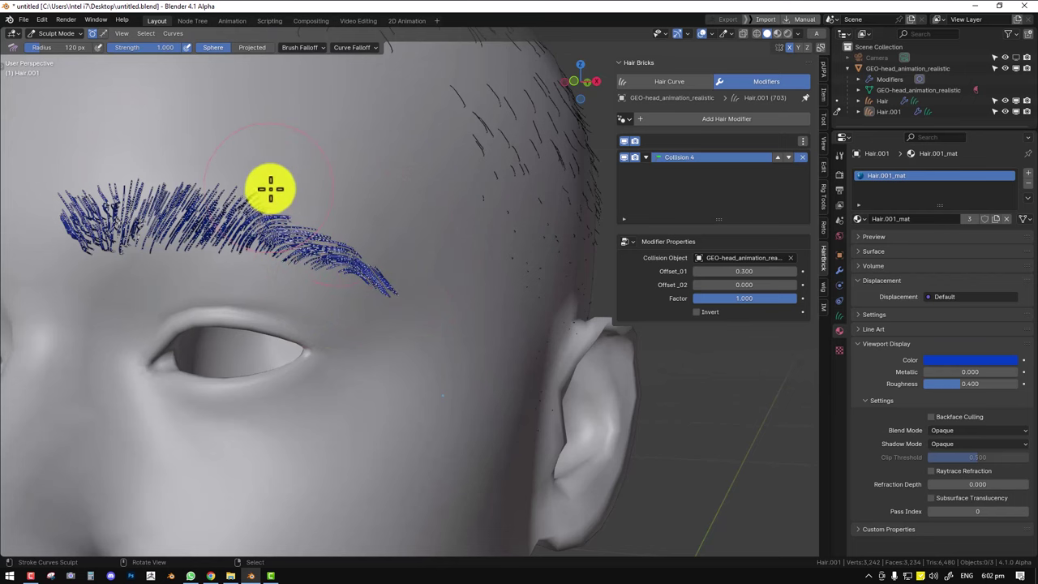
{"action": "left_click_drag", "start_coordinate": [269, 189], "coordinate": [327, 200]}
Set the Collision modifier's Offset_01 to 0.02.
{"action": "key", "text": "KP_1"}
{"action": "scroll", "coordinate": [332, 259], "scroll_direction": "up", "scroll_amount": 2}
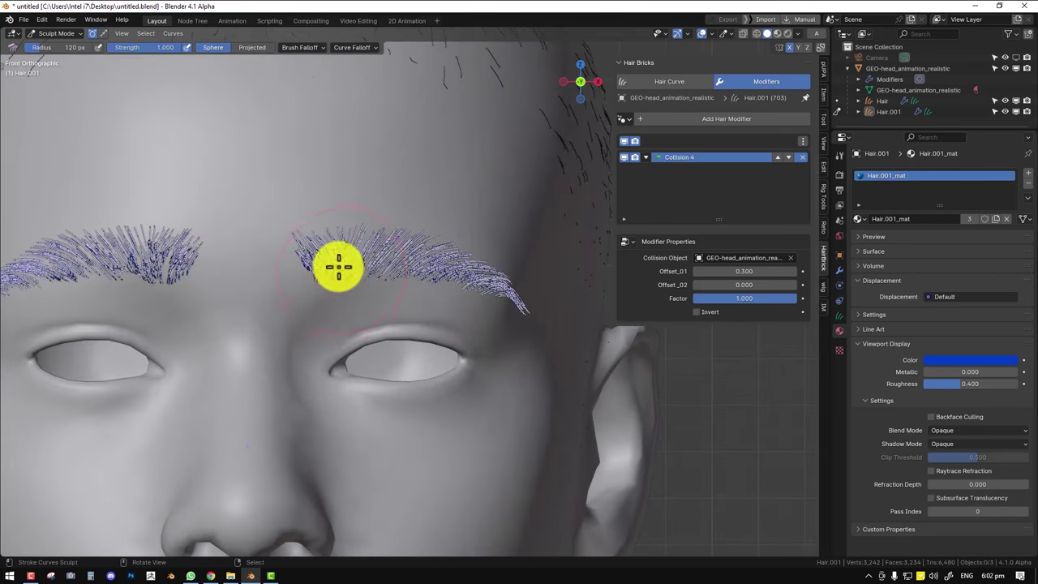
{"action": "double_click", "coordinate": [732, 271]}
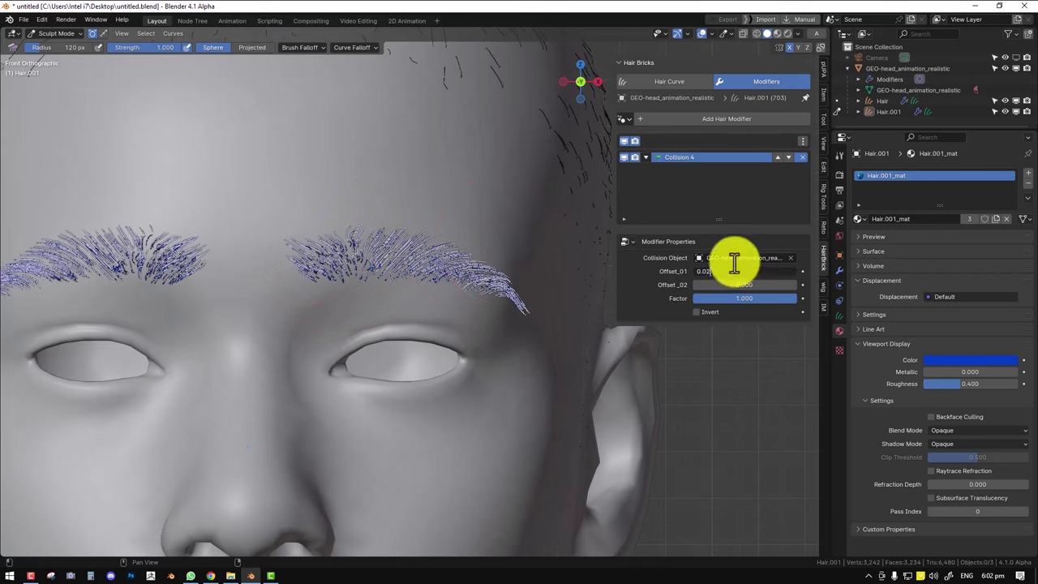
{"action": "type", "text": "0.02"}
{"action": "key", "text": "Return"}
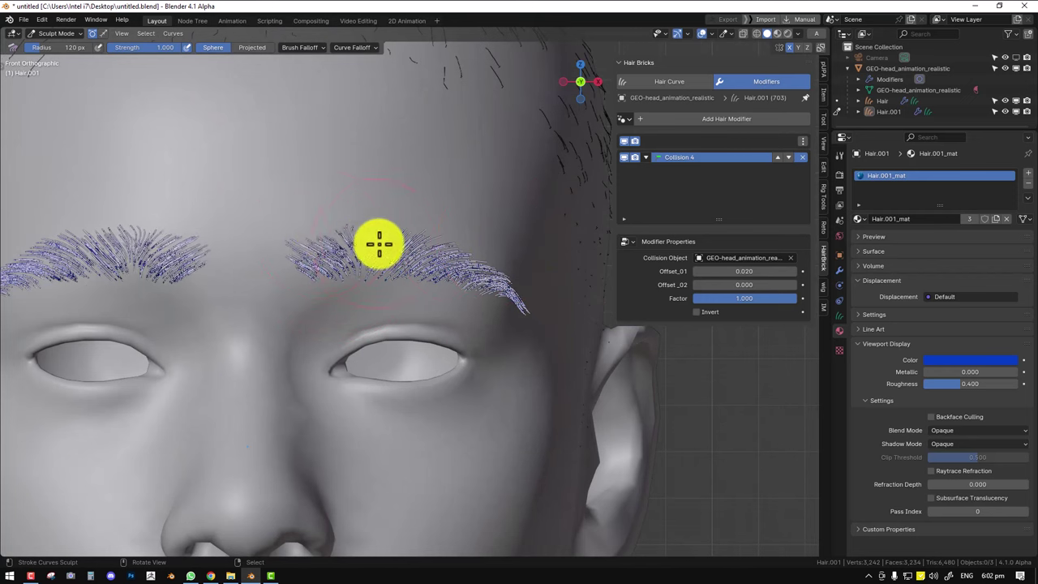
Comb the eyebrows' upper hairs outward along the brow and refine the inner ends with a 92 px brush radius.
{"action": "left_click_drag", "start_coordinate": [379, 243], "coordinate": [398, 238]}
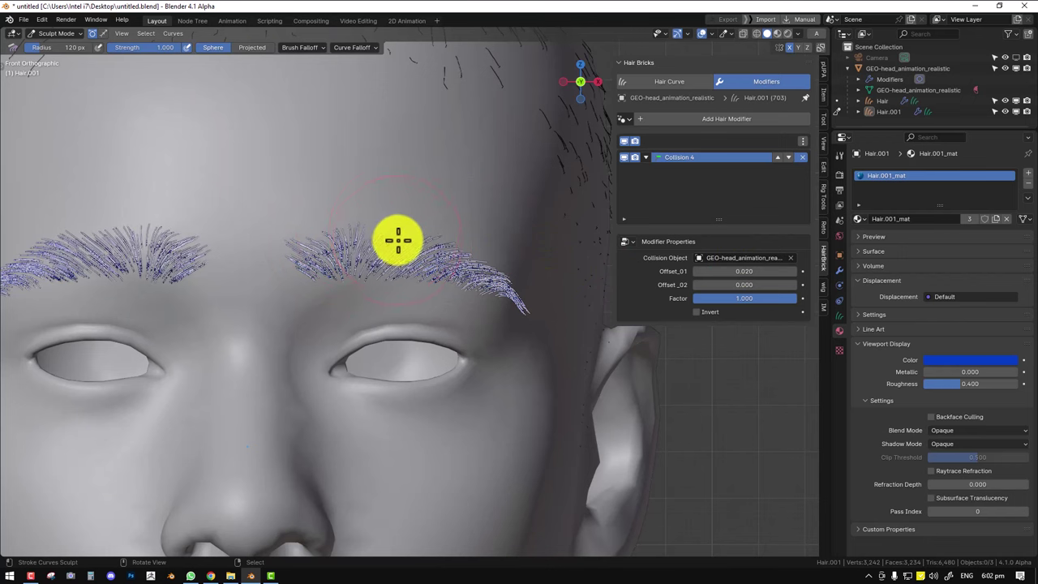
{"action": "scroll", "coordinate": [399, 231], "scroll_direction": "up", "scroll_amount": 2}
{"action": "key", "text": "f"}
{"action": "left_click", "coordinate": [375, 205]}
{"action": "left_click_drag", "start_coordinate": [371, 200], "coordinate": [504, 227]}
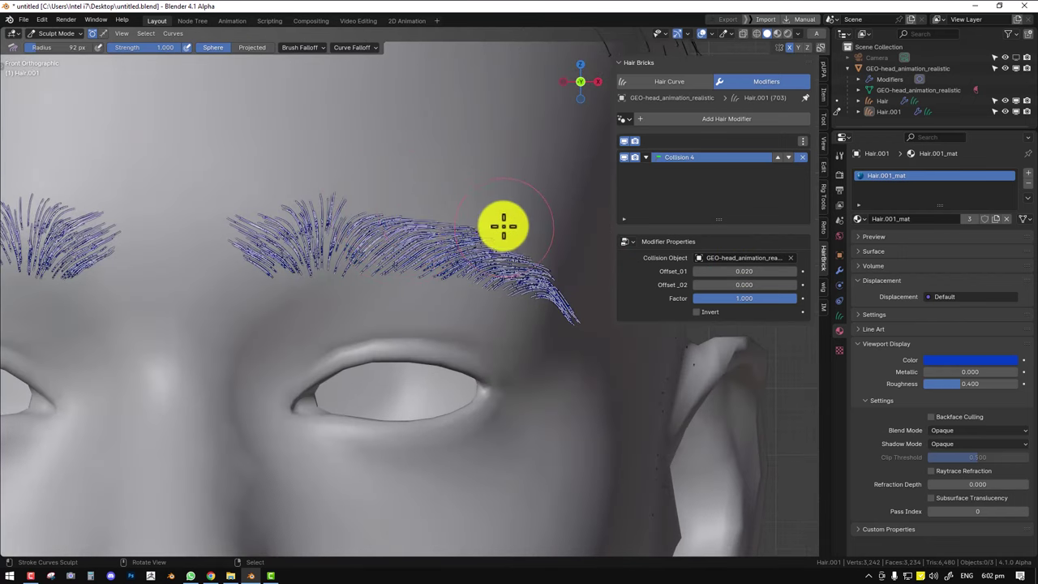
{"action": "mouse_move", "coordinate": [332, 207]}
{"action": "left_mouse_down"}
{"action": "mouse_move", "coordinate": [271, 224]}
{"action": "mouse_move", "coordinate": [322, 202]}
{"action": "mouse_move", "coordinate": [273, 225]}
{"action": "mouse_move", "coordinate": [255, 213]}
{"action": "mouse_move", "coordinate": [228, 254]}
{"action": "mouse_move", "coordinate": [243, 268]}
{"action": "mouse_move", "coordinate": [281, 241]}
{"action": "mouse_move", "coordinate": [276, 251]}
{"action": "mouse_move", "coordinate": [246, 222]}
{"action": "mouse_move", "coordinate": [270, 234]}
{"action": "mouse_move", "coordinate": [316, 209]}
{"action": "mouse_move", "coordinate": [314, 223]}
{"action": "left_mouse_up"}
{"action": "scroll", "coordinate": [429, 303], "scroll_direction": "down", "scroll_amount": 4}
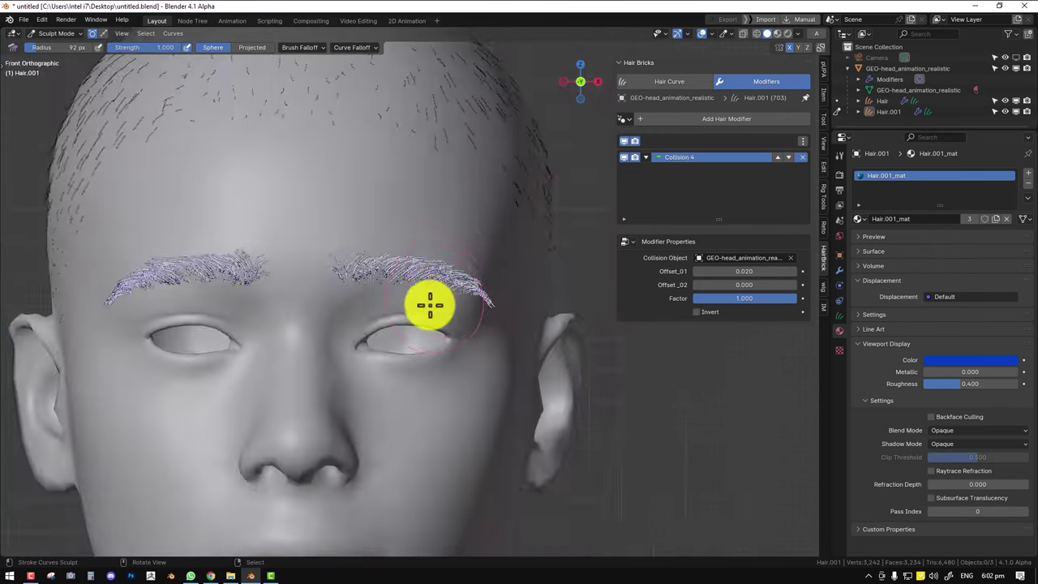
Check the eyebrows from another angle, touch up the outer tail with the Comb brush and return to Object Mode.
{"action": "middle_click_drag", "start_coordinate": [429, 303], "coordinate": [246, 283]}
{"action": "middle_click_drag", "start_coordinate": [195, 255], "coordinate": [343, 287], "text": "alt"}
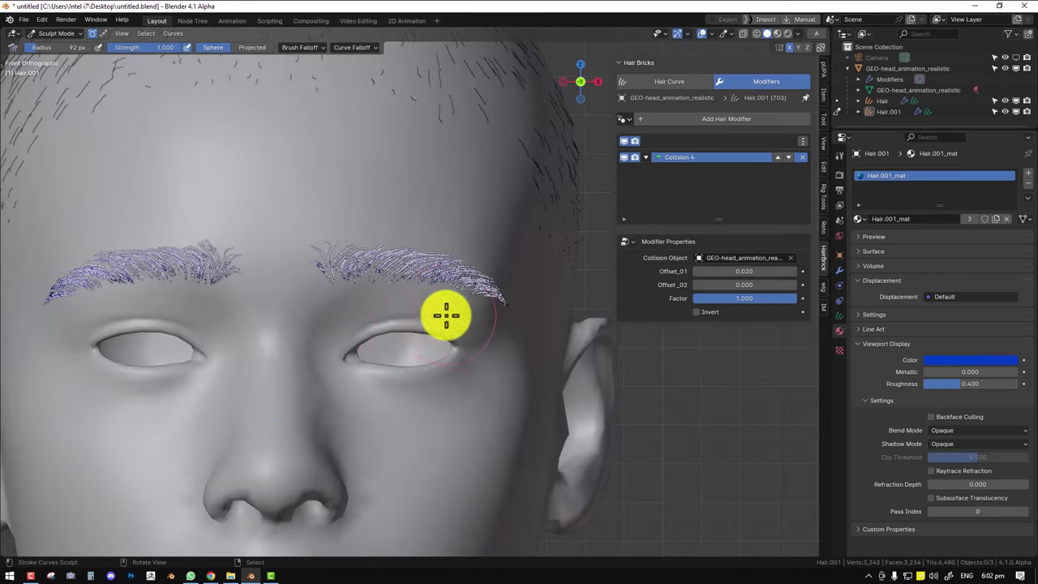
{"action": "left_click_drag", "start_coordinate": [447, 316], "coordinate": [477, 322]}
{"action": "key", "text": "ctrl+Tab"}
{"action": "left_click", "coordinate": [336, 312]}
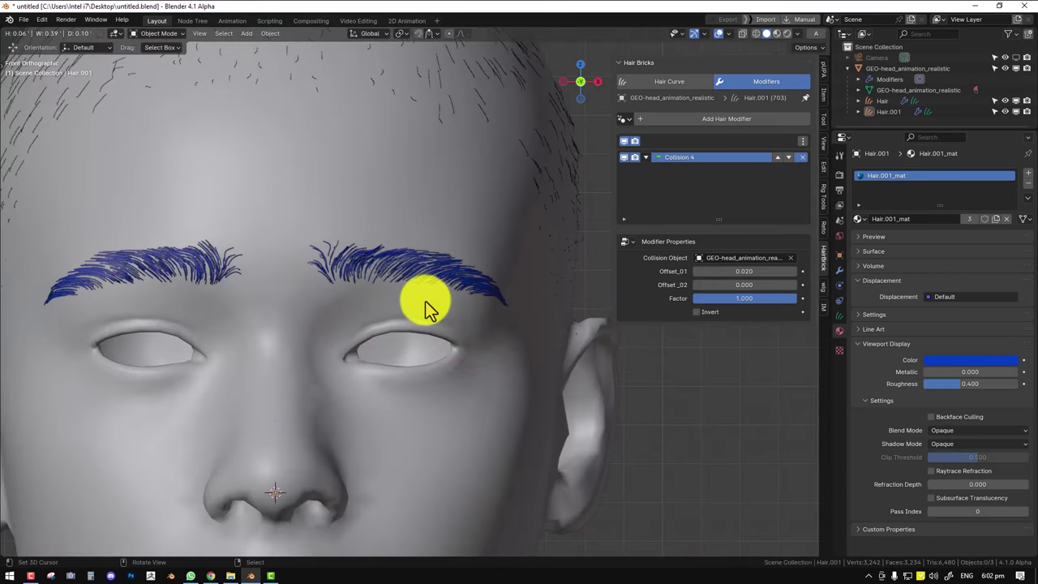
Set the eyebrow hair's radius Factor Min to 0 so the strands taper.
{"action": "middle_click_drag", "start_coordinate": [425, 302], "coordinate": [418, 329]}
{"action": "scroll", "coordinate": [430, 320], "scroll_direction": "up", "scroll_amount": 4}
{"action": "left_click_drag", "start_coordinate": [769, 284], "coordinate": [707, 304]}
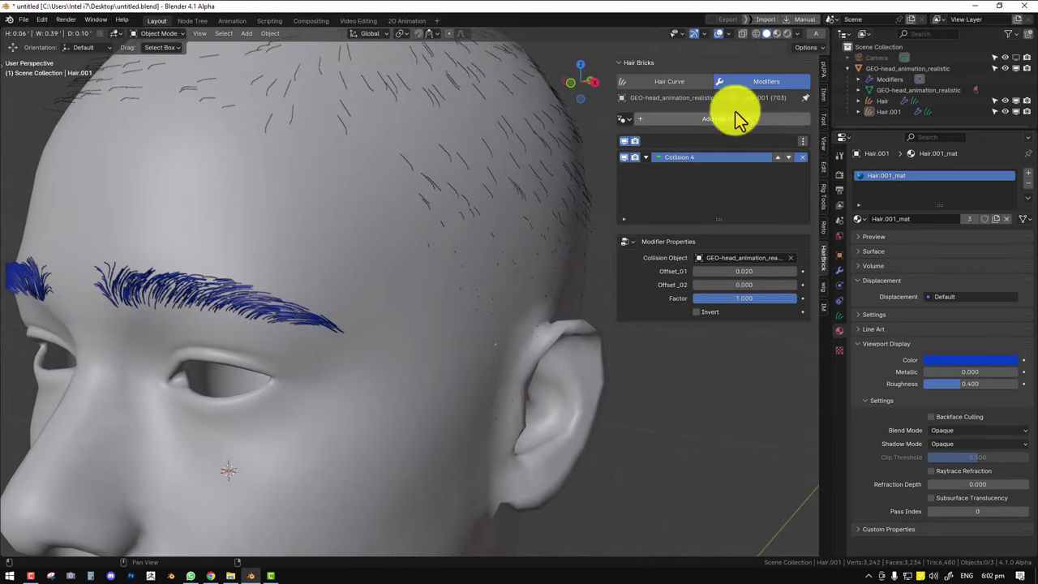
{"action": "left_click", "coordinate": [672, 82]}
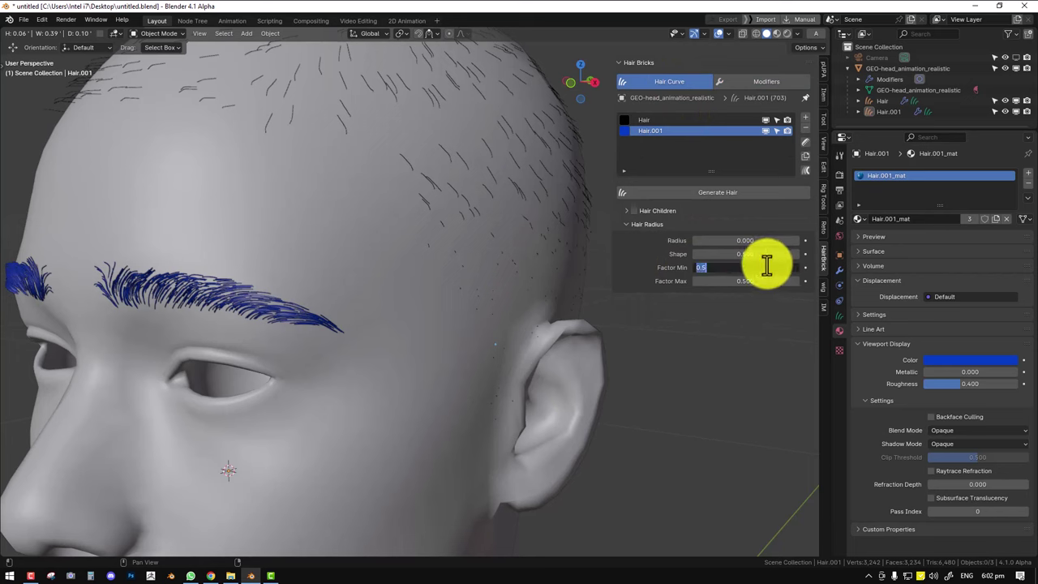
{"action": "type", "text": "0"}
{"action": "key", "text": "Return"}
{"action": "key", "text": "KP_1"}
{"action": "scroll", "coordinate": [391, 268], "scroll_direction": "up", "scroll_amount": 2}
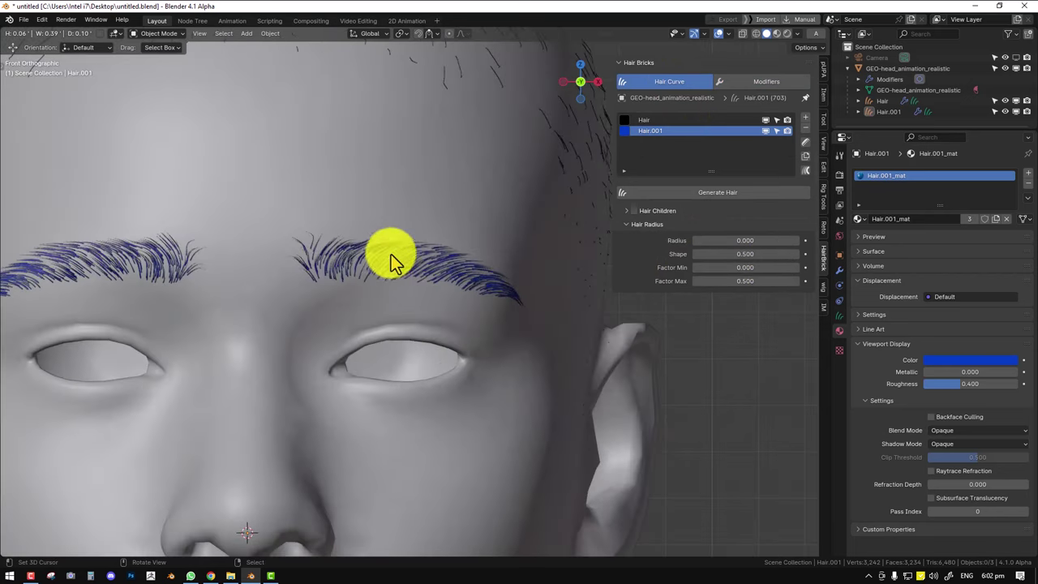
Inspect the tapered eyebrow strands up close and set their hair Radius to 0.0001.
{"action": "scroll", "coordinate": [390, 259], "scroll_direction": "up", "scroll_amount": 4}
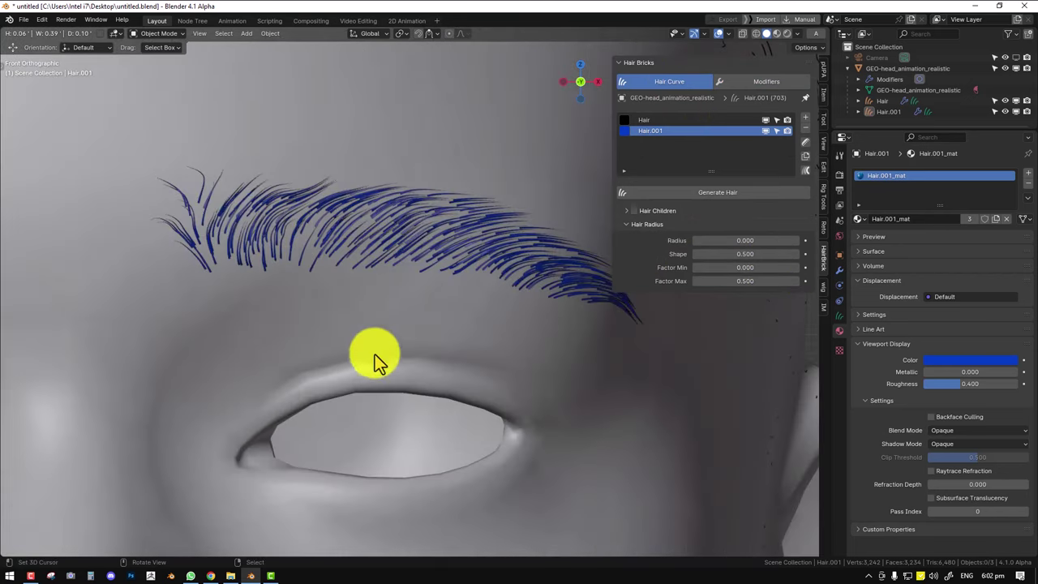
{"action": "scroll", "coordinate": [375, 365], "scroll_direction": "down", "scroll_amount": 4}
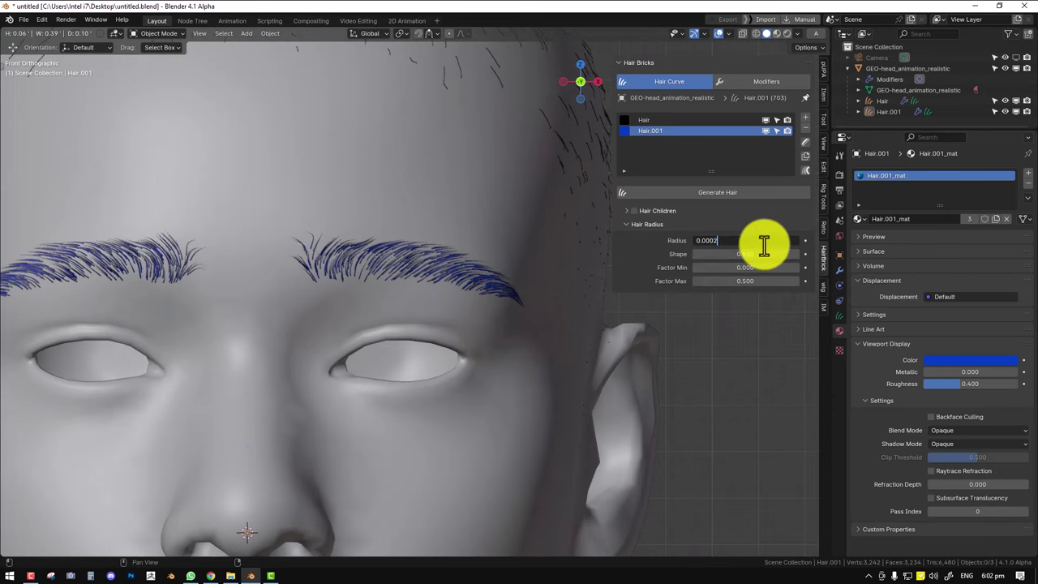
{"action": "key", "text": "BackSpace"}
{"action": "type", "text": "1"}
{"action": "key", "text": "Return"}
{"action": "scroll", "coordinate": [357, 283], "scroll_direction": "down", "scroll_amount": 6}
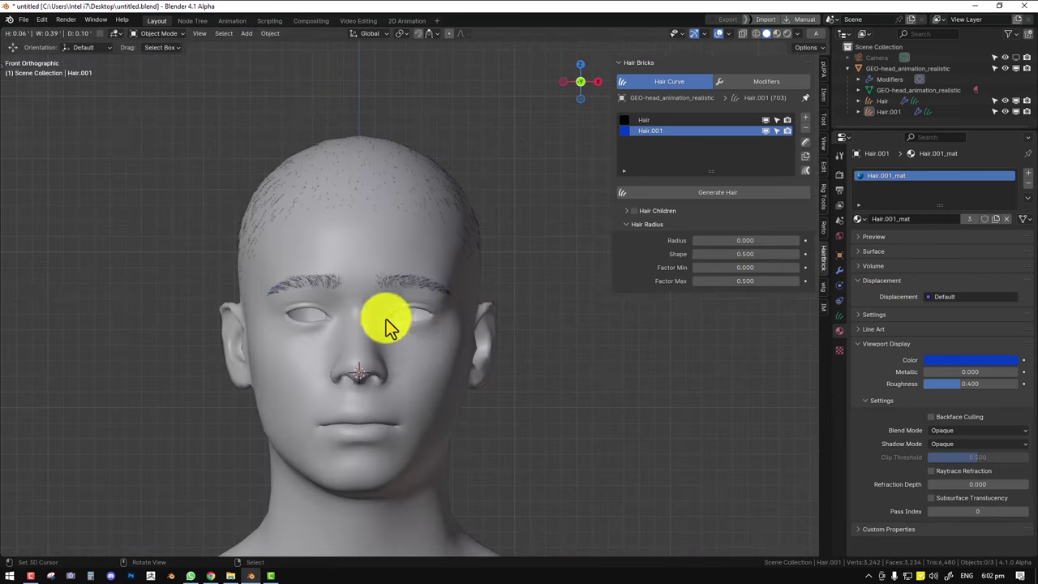
Enable Hair Children on the eyebrow hair as Interpolated Hair and use the brows image as the mask texture.
{"action": "middle_click_drag", "start_coordinate": [478, 333], "coordinate": [418, 349]}
{"action": "scroll", "coordinate": [417, 325], "scroll_direction": "up", "scroll_amount": 3}
{"action": "scroll", "coordinate": [418, 332], "scroll_direction": "up", "scroll_amount": 1}
{"action": "left_click", "coordinate": [634, 210]}
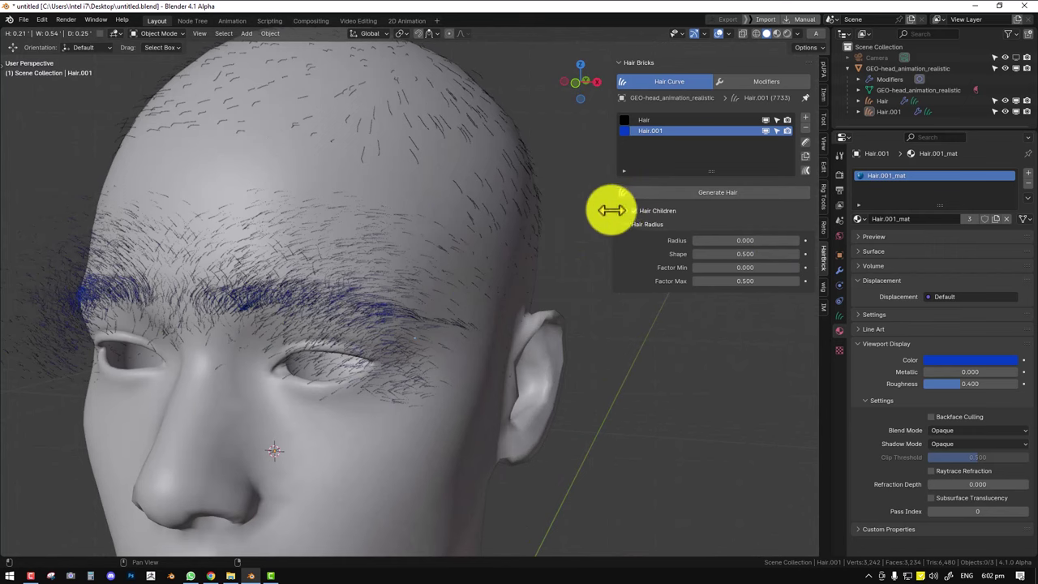
{"action": "left_click", "coordinate": [626, 211]}
{"action": "left_click", "coordinate": [732, 227]}
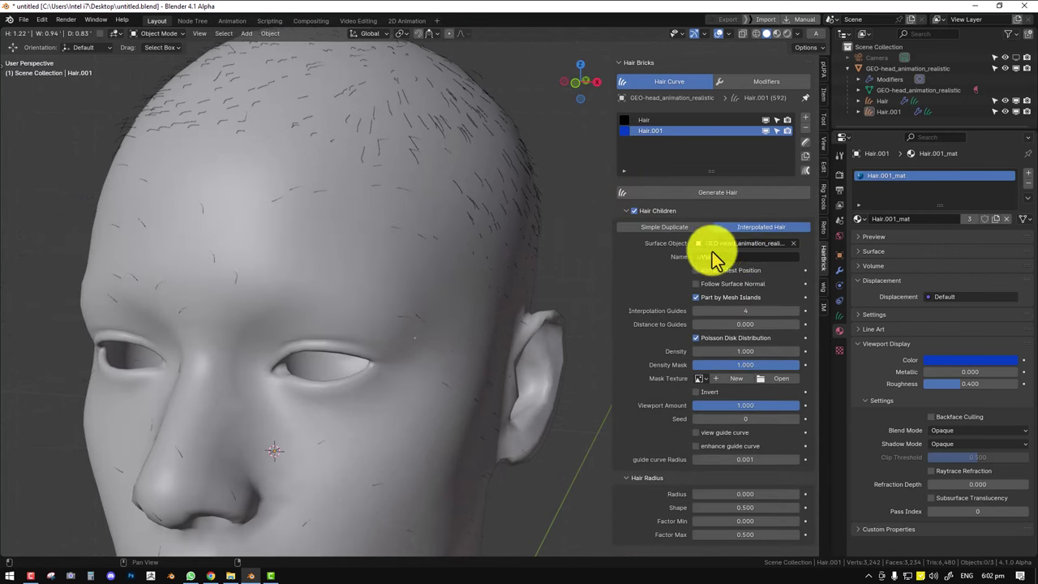
{"action": "left_click", "coordinate": [700, 377]}
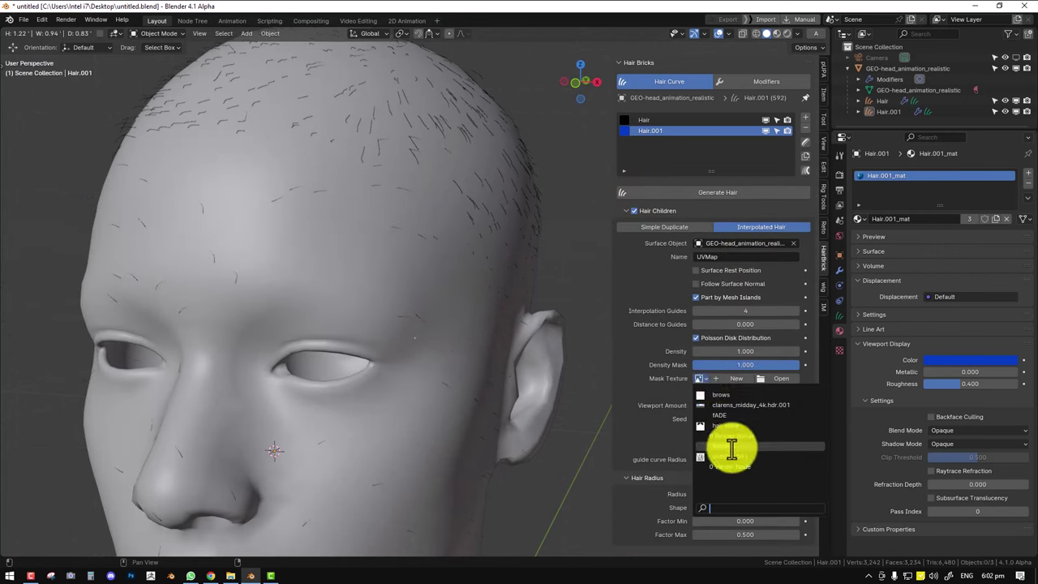
{"action": "left_click", "coordinate": [734, 395]}
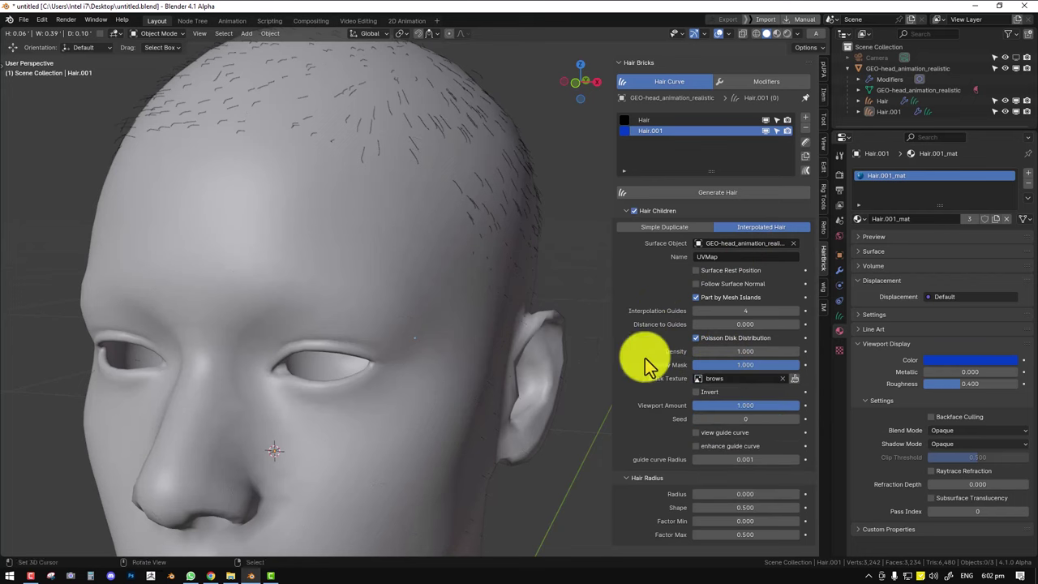
Try Density values of 600, 5000 and 2500 for the interpolated children of the eyebrow hair.
{"action": "left_click_drag", "start_coordinate": [757, 354], "coordinate": [778, 351]}
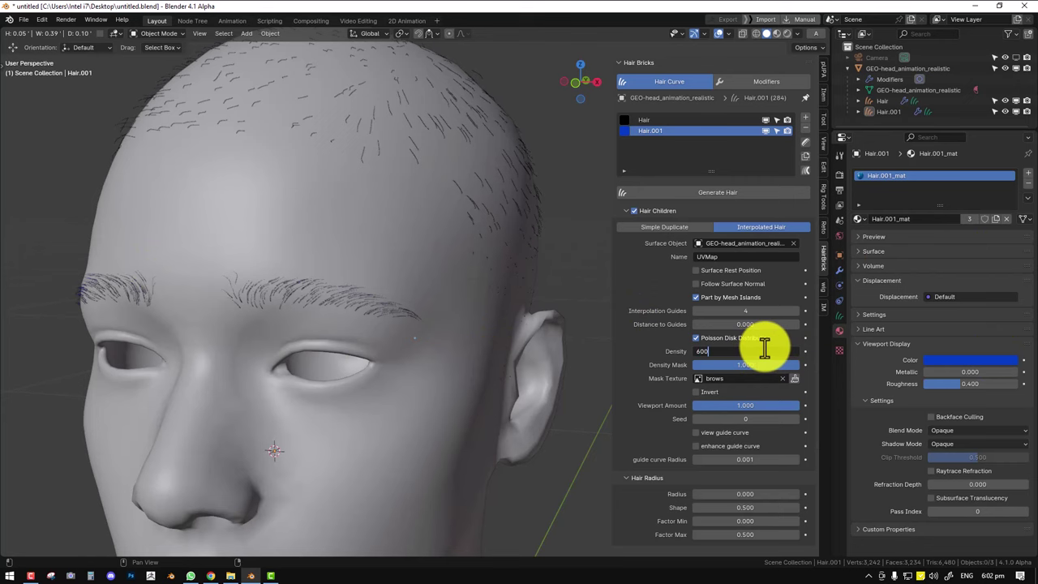
{"action": "key", "text": "Return"}
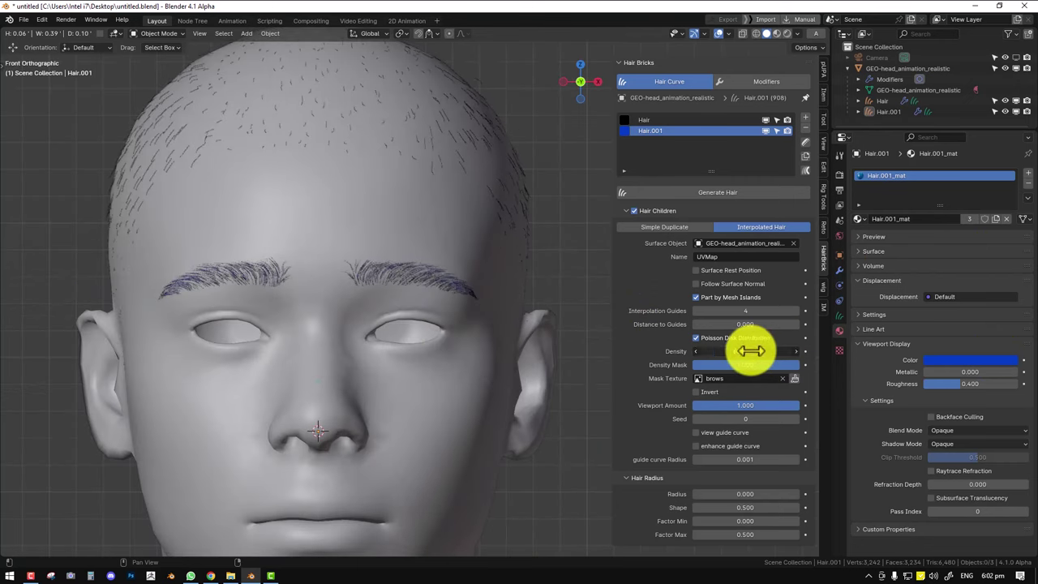
{"action": "key", "text": "Return"}
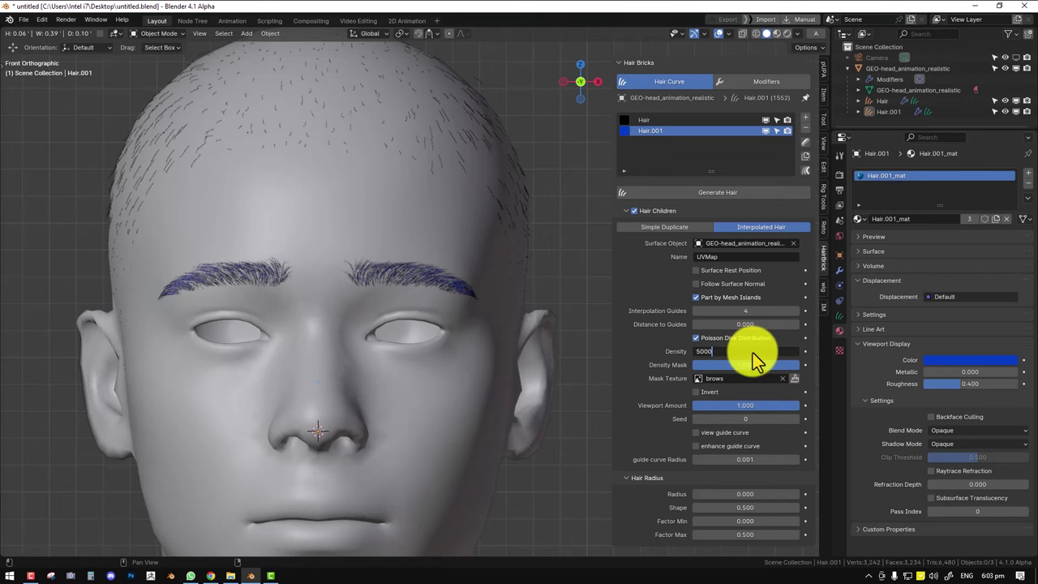
{"action": "key", "text": "Return"}
{"action": "scroll", "coordinate": [454, 328], "scroll_direction": "up", "scroll_amount": 2}
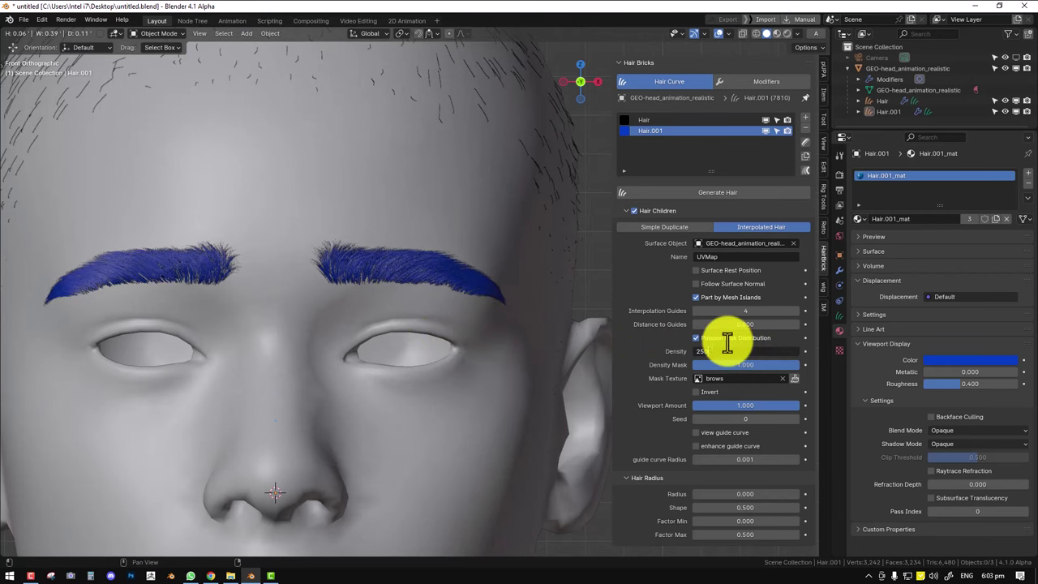
{"action": "key", "text": "Return"}
{"action": "scroll", "coordinate": [313, 325], "scroll_direction": "down", "scroll_amount": 3}
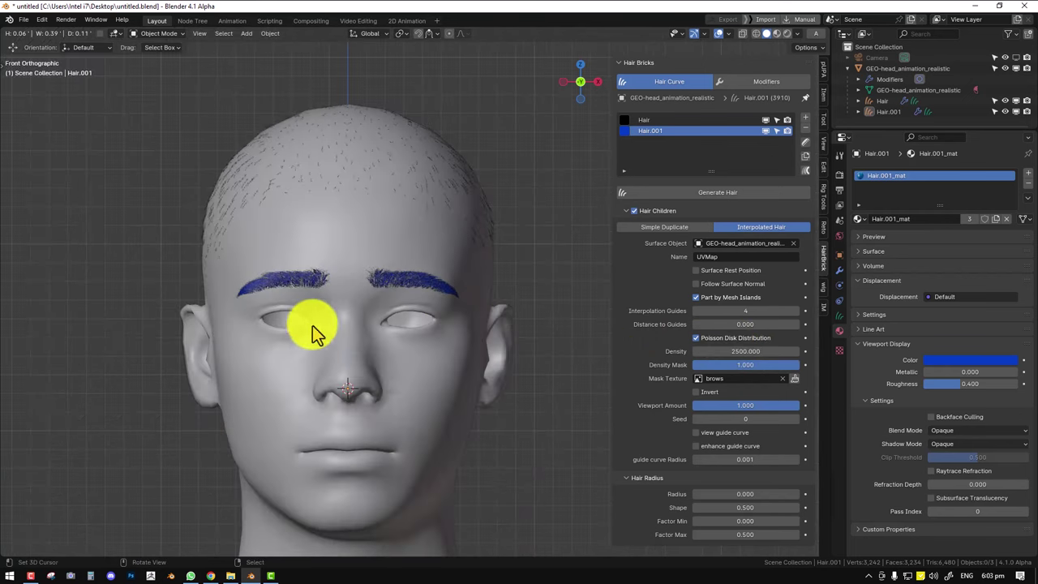
Set the Density of the eyebrow hair's interpolated children to 1600 and examine the brow up close.
{"action": "left_click", "coordinate": [753, 351]}
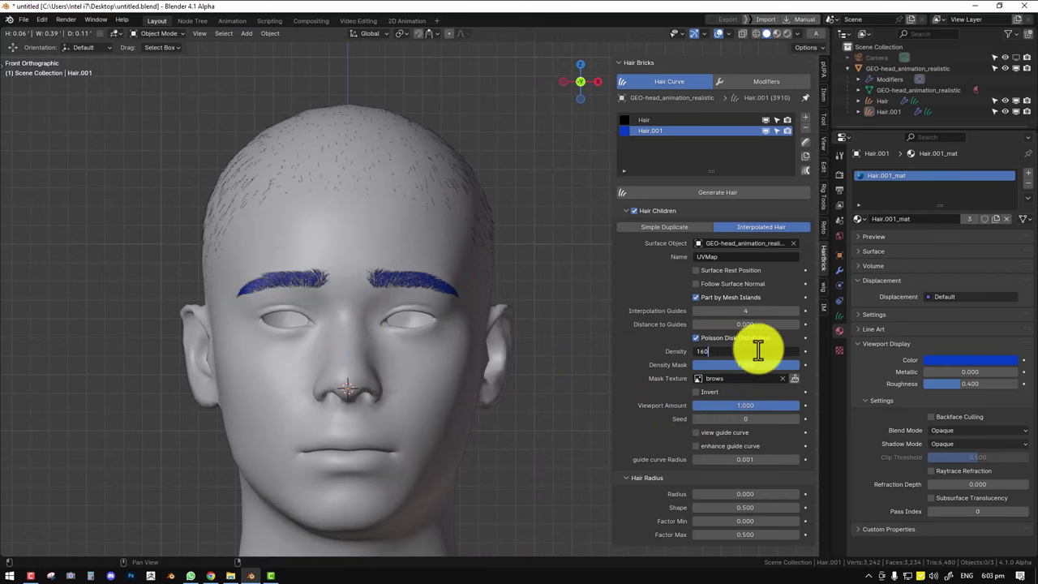
{"action": "key", "text": "Return"}
{"action": "mouse_move", "coordinate": [438, 318]}
{"action": "middle_mouse_down"}
{"action": "mouse_move", "coordinate": [341, 311]}
{"action": "mouse_move", "coordinate": [464, 293]}
{"action": "mouse_move", "coordinate": [438, 306]}
{"action": "middle_mouse_up"}
{"action": "scroll", "coordinate": [341, 310], "scroll_direction": "up", "scroll_amount": 2}
{"action": "scroll", "coordinate": [399, 305], "scroll_direction": "up", "scroll_amount": 3}
{"action": "scroll", "coordinate": [390, 306], "scroll_direction": "up", "scroll_amount": 3}
{"action": "middle_click_drag", "start_coordinate": [510, 326], "coordinate": [451, 314], "text": "shift"}
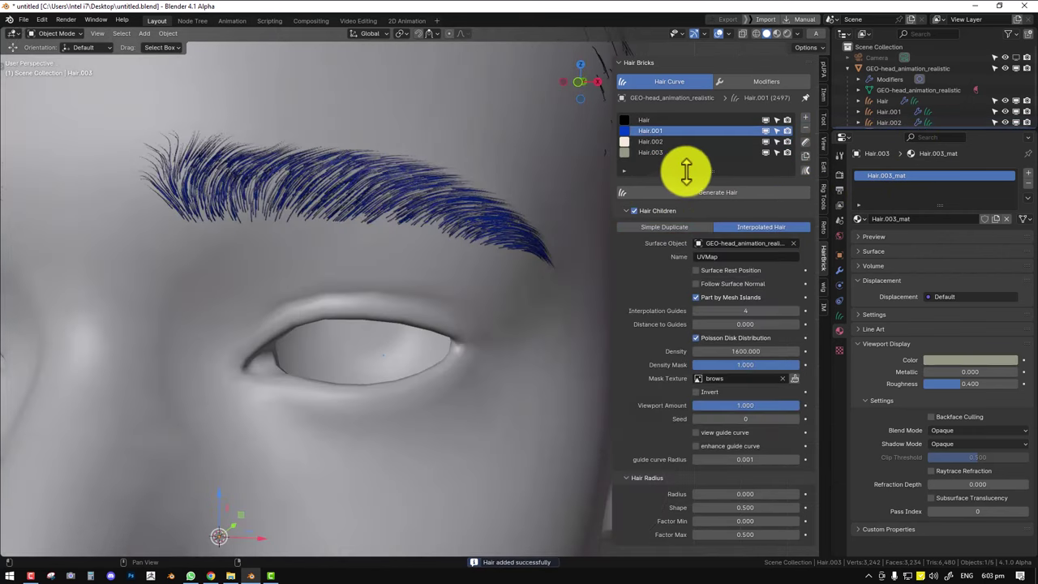
Delete the surplus Hair.003 entry and rename Hair.002 to lash.
{"action": "left_click", "coordinate": [660, 153]}
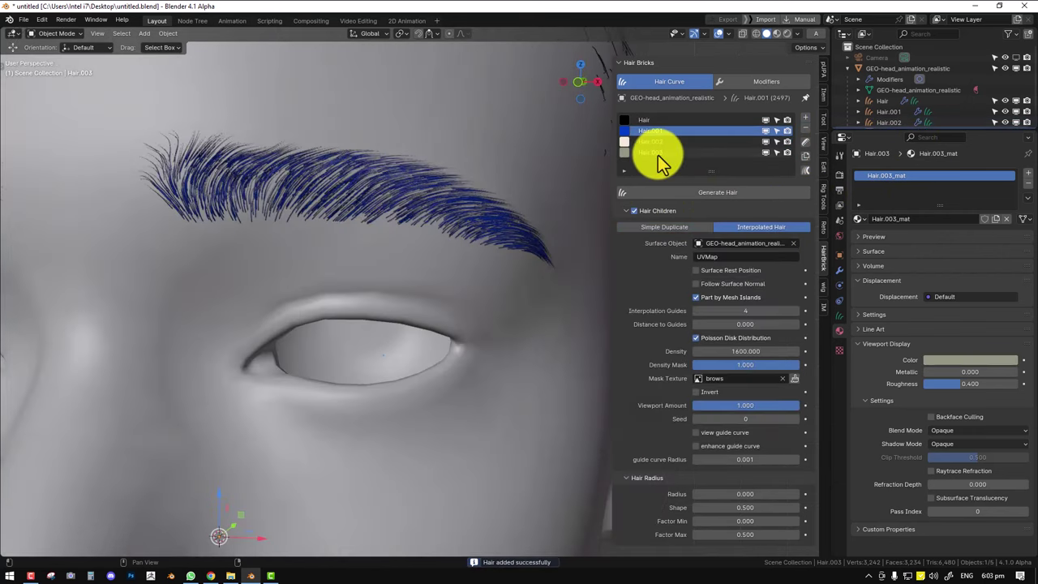
{"action": "left_click", "coordinate": [805, 130]}
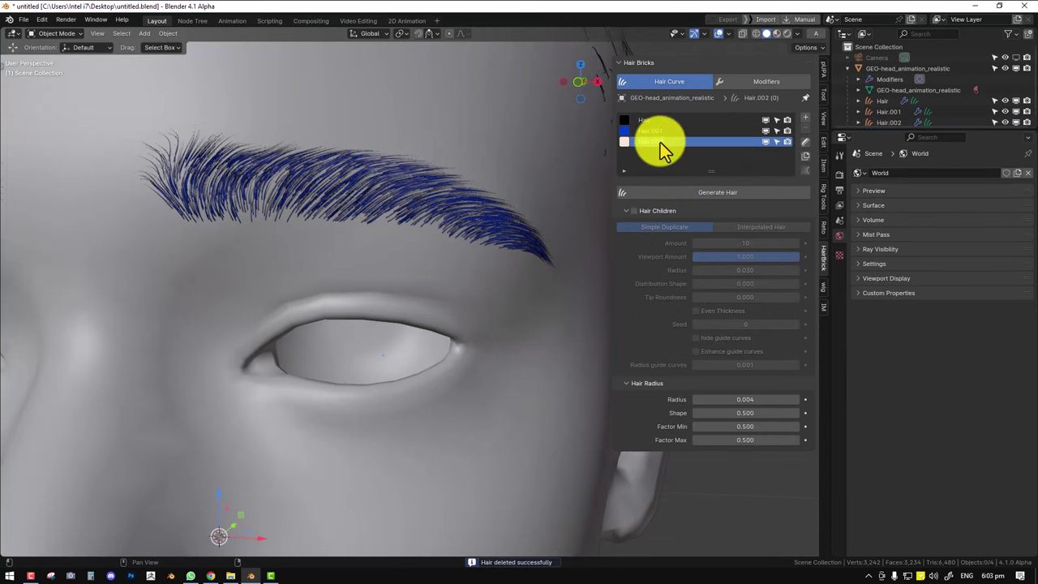
{"action": "double_click", "coordinate": [660, 142]}
{"action": "type", "text": "e"}
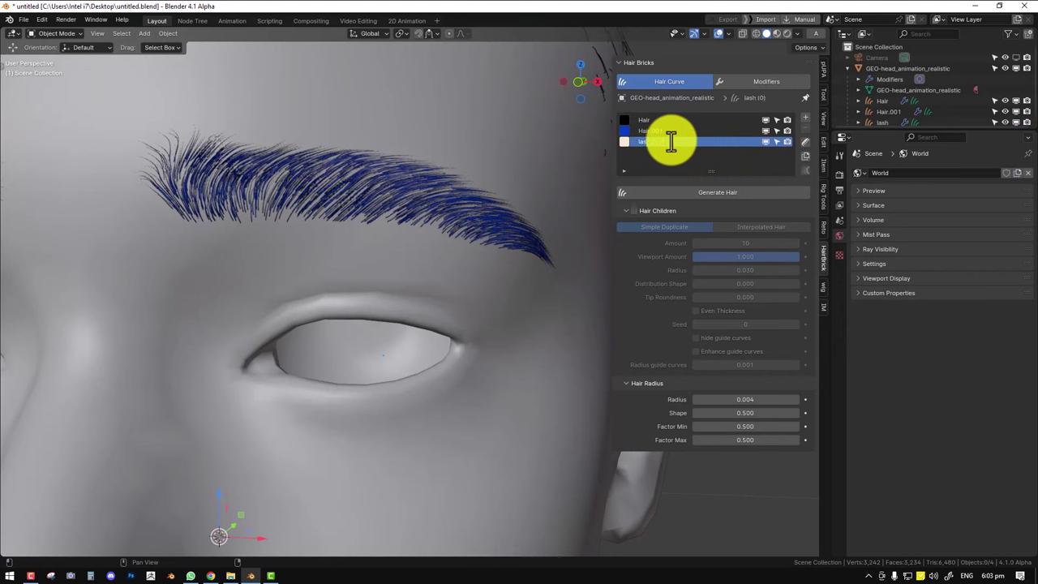
Enter Sculpt Mode on the lash hair with the Add brush active and show the brush tools.
{"action": "left_click", "coordinate": [806, 144]}
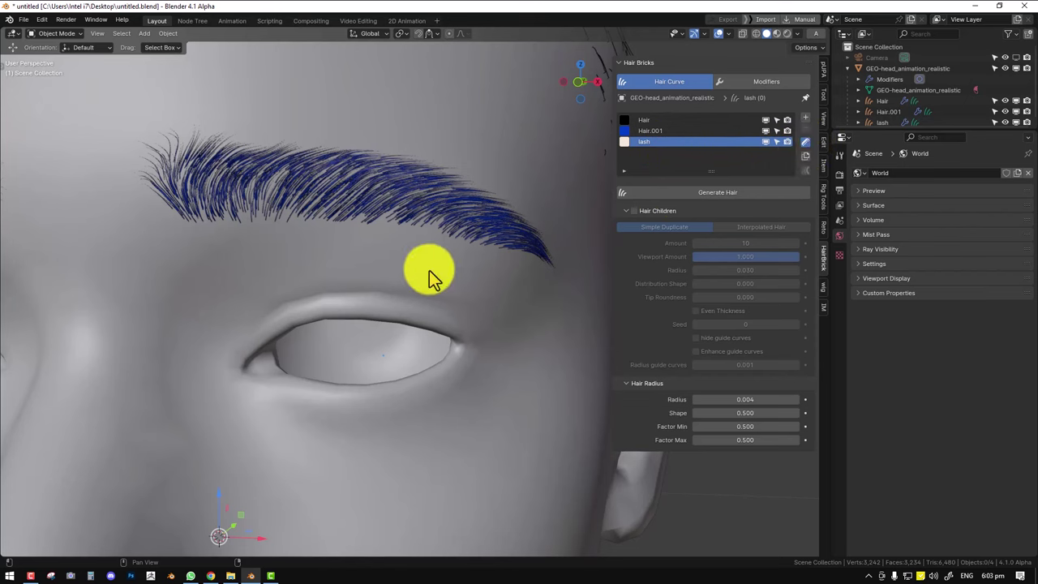
{"action": "key", "text": "shift+space"}
{"action": "left_click", "coordinate": [412, 218]}
{"action": "scroll", "coordinate": [403, 274], "scroll_direction": "down", "scroll_amount": 4}
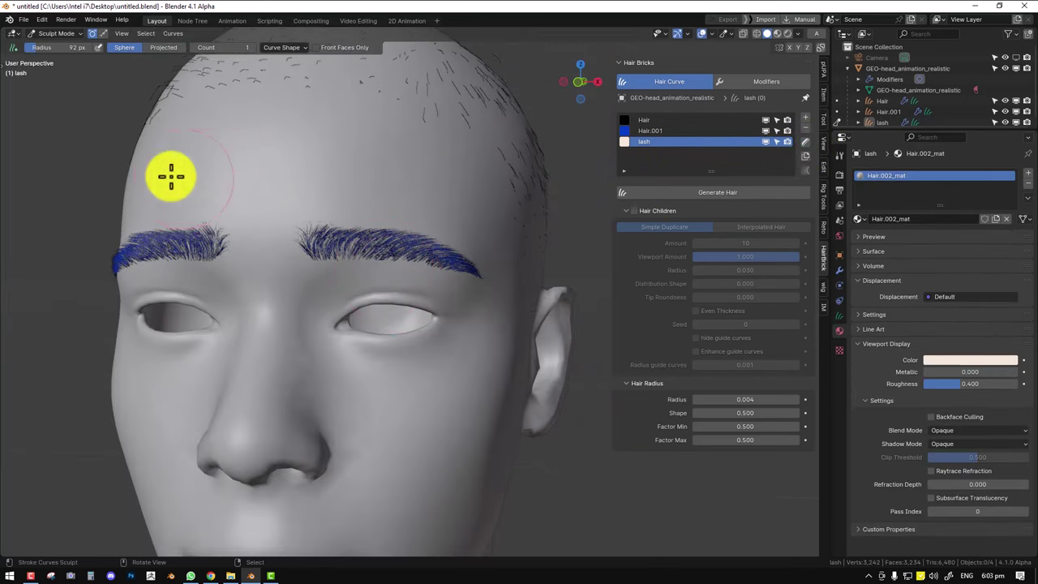
{"action": "key", "text": "t"}
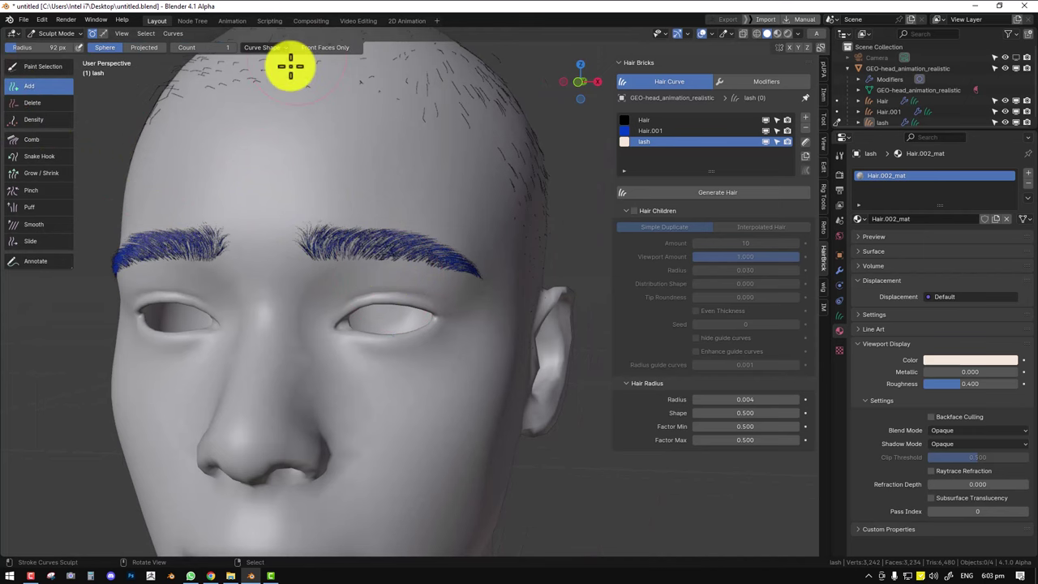
Try placing a lash strand on the face with the Add brush and undo it.
{"action": "left_click", "coordinate": [371, 401]}
{"action": "scroll", "coordinate": [390, 393], "scroll_direction": "down", "scroll_amount": 5}
{"action": "middle_click_drag", "start_coordinate": [406, 370], "coordinate": [446, 359]}
{"action": "scroll", "coordinate": [442, 365], "scroll_direction": "down", "scroll_amount": 1}
{"action": "scroll", "coordinate": [445, 359], "scroll_direction": "up", "scroll_amount": 2}
{"action": "key", "text": "ctrl+z"}
{"action": "key", "text": "ctrl+z"}
{"action": "scroll", "coordinate": [459, 322], "scroll_direction": "up", "scroll_amount": 2}
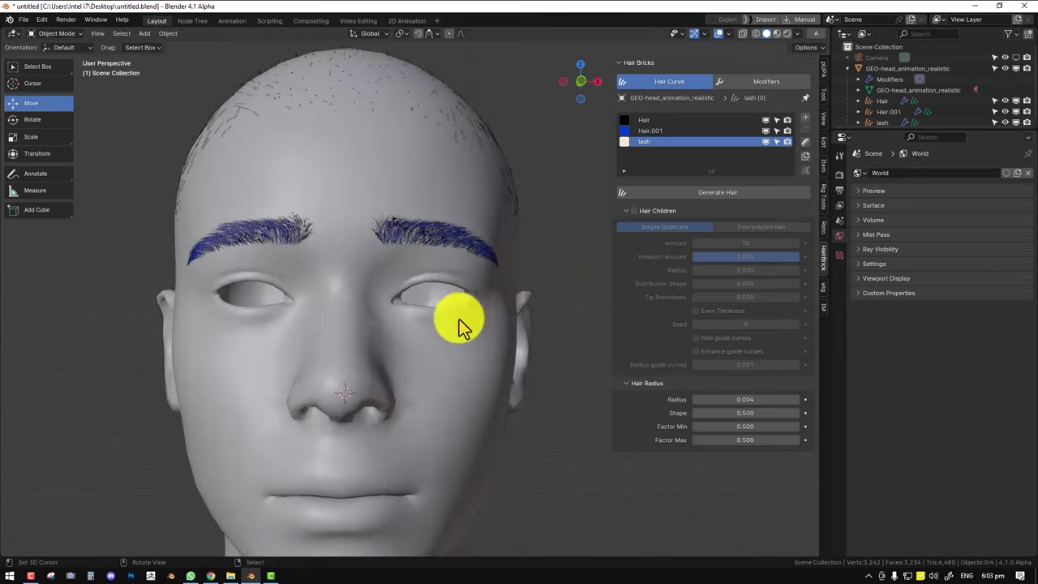
Return to Sculpt Mode on the lash hair and reduce its Radius to a tiny value displayed as 0.000.
{"action": "left_click", "coordinate": [807, 142]}
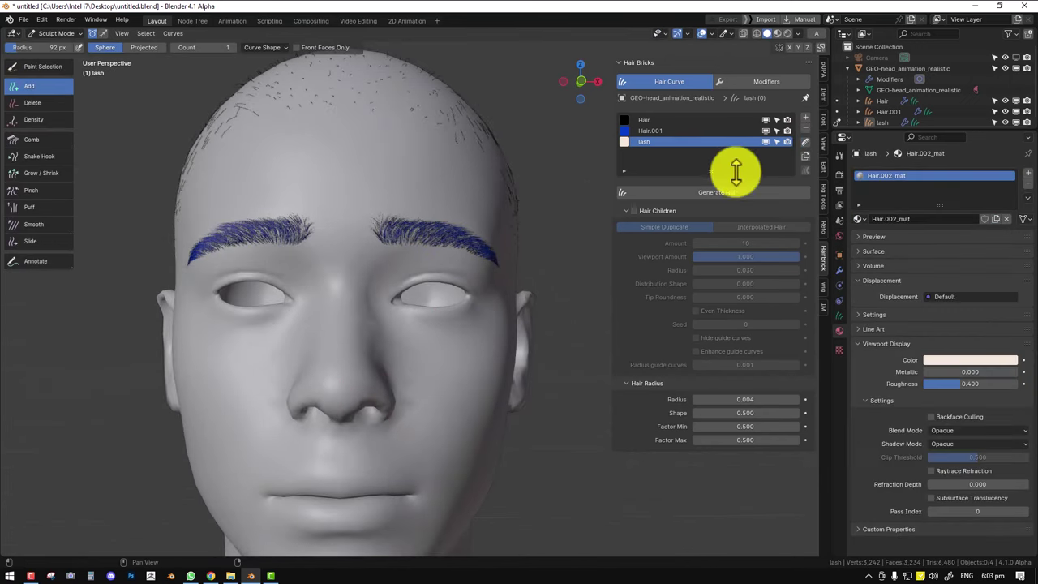
{"action": "left_click_drag", "start_coordinate": [706, 398], "coordinate": [751, 400]}
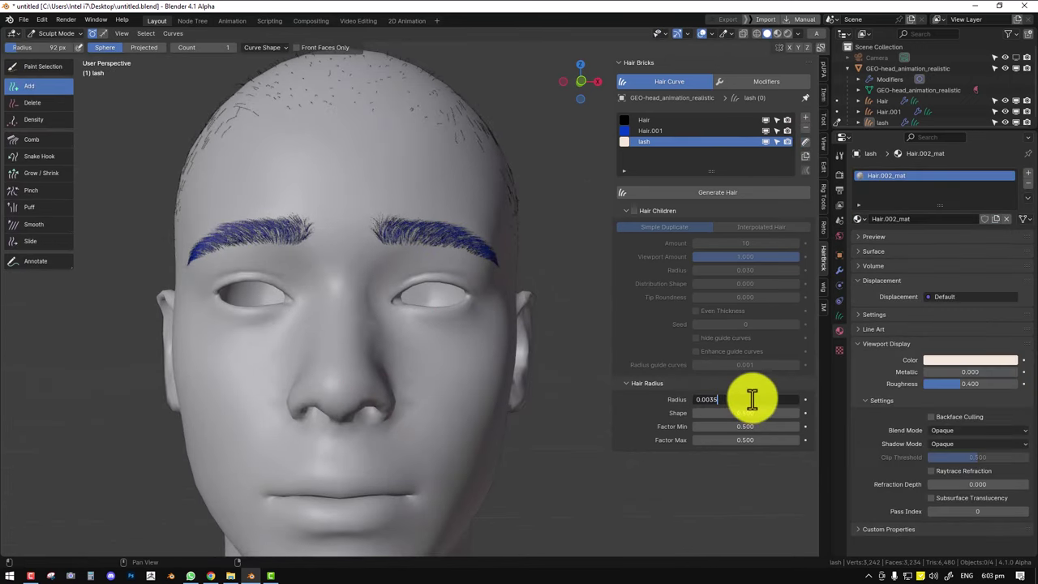
{"action": "key", "text": "Return"}
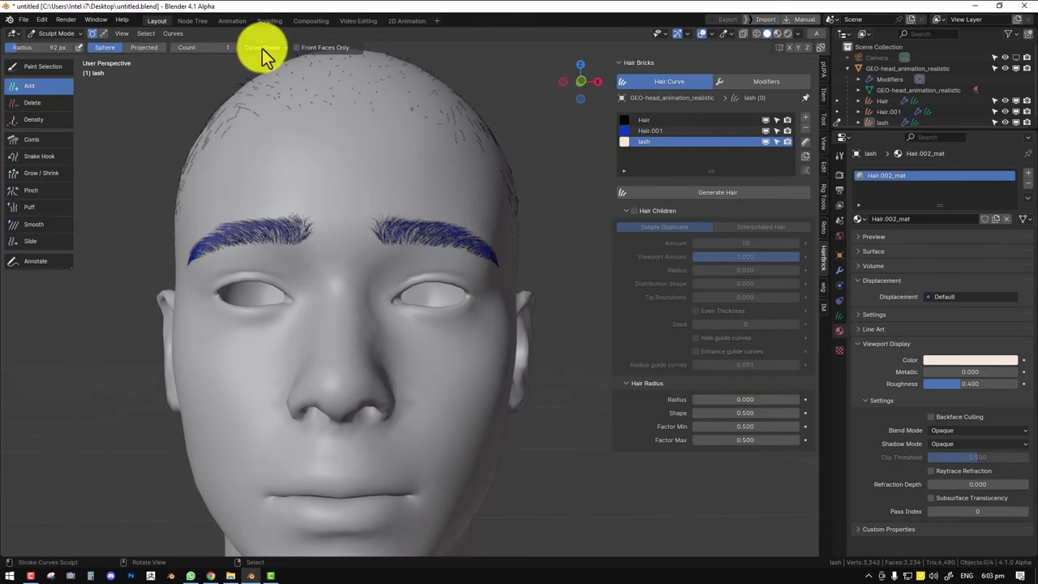
Try a shorter curve Length for the Add brush with one test strand beside the nose, and undo the strand.
{"action": "left_click", "coordinate": [265, 47]}
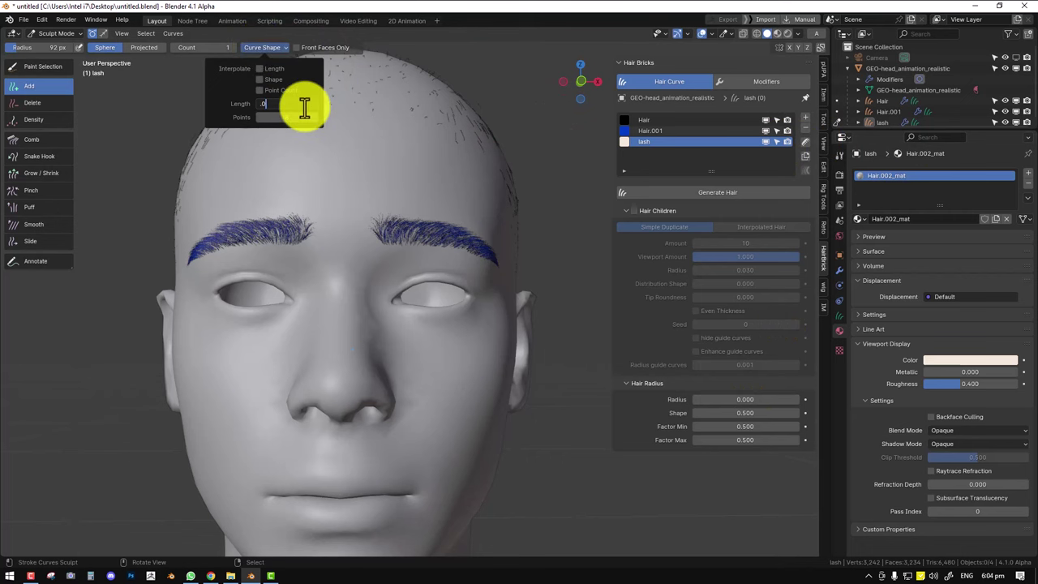
{"action": "left_click", "coordinate": [407, 336]}
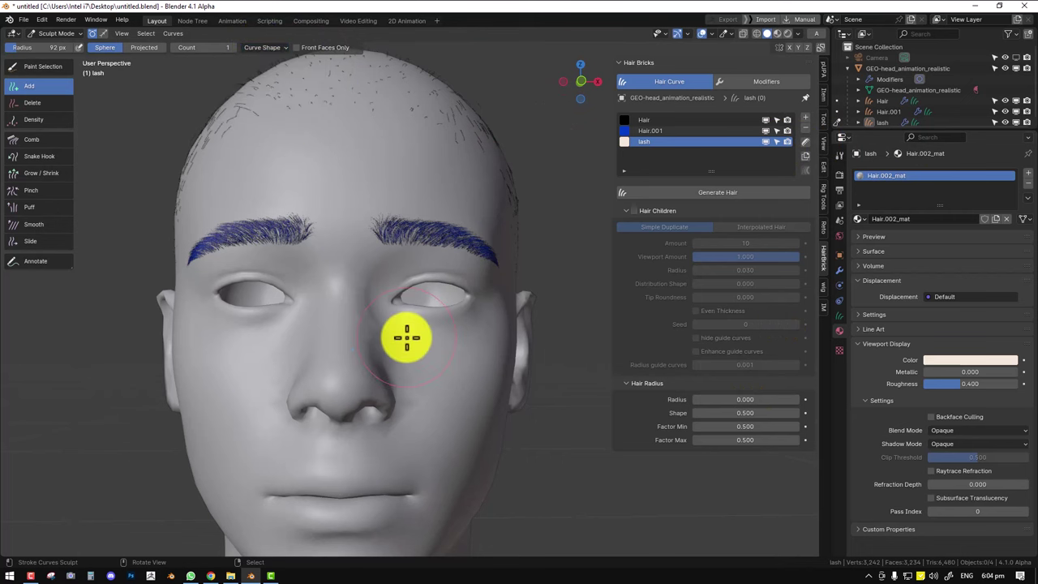
{"action": "middle_click_drag", "start_coordinate": [431, 341], "coordinate": [284, 289]}
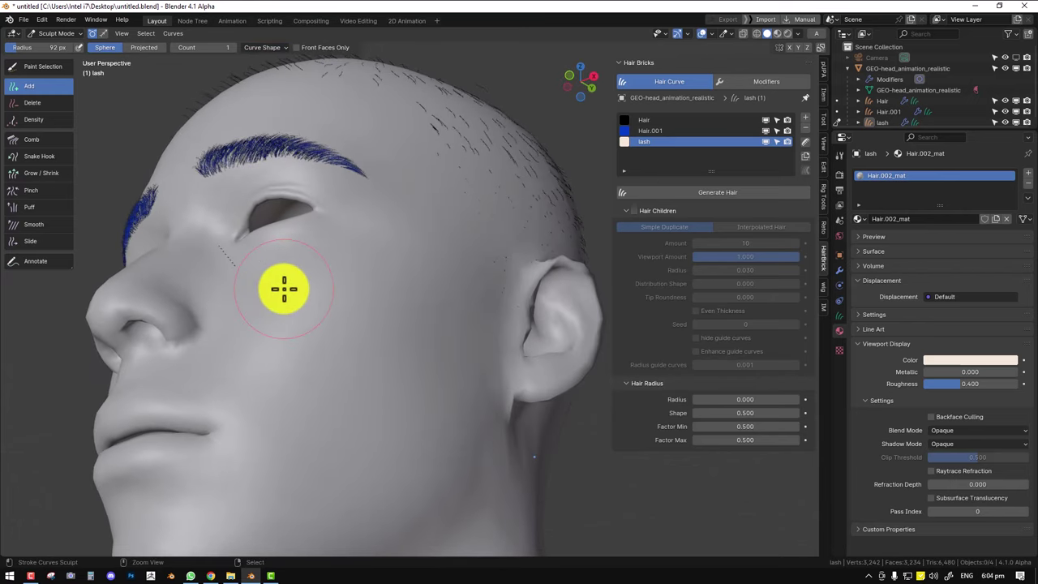
{"action": "key", "text": "ctrl+z"}
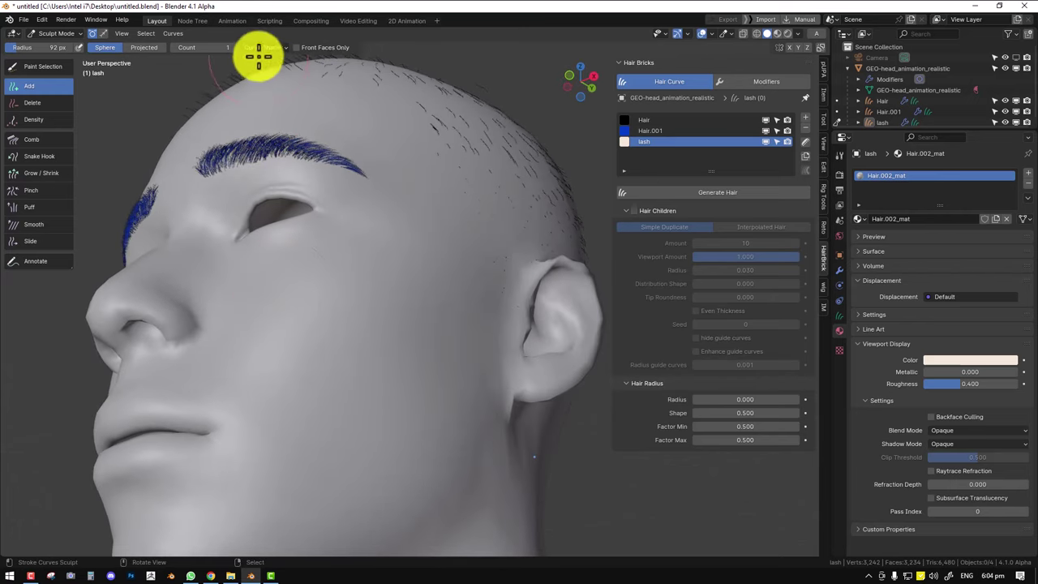
Adjust the Add brush's curve Length again and enable X mirror symmetry in a maximized viewport.
{"action": "left_click", "coordinate": [262, 47]}
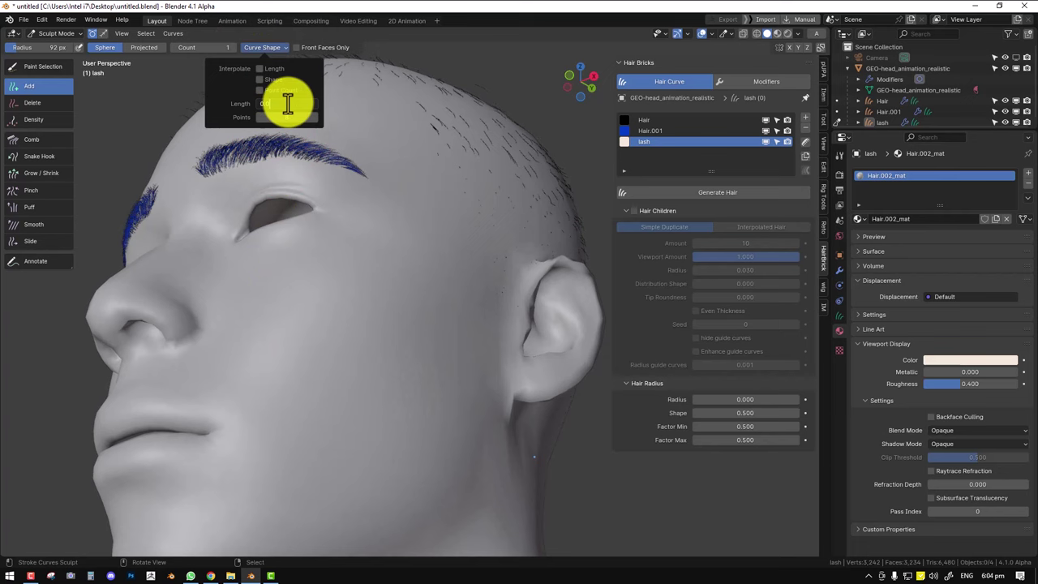
{"action": "middle_click_drag", "start_coordinate": [352, 289], "coordinate": [692, 144]}
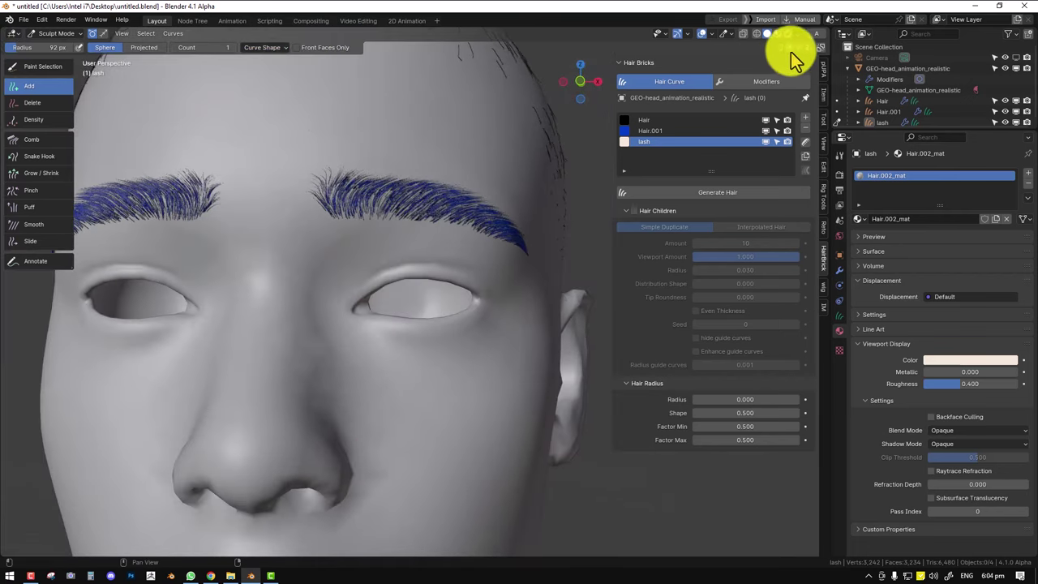
{"action": "key", "text": "ctrl+space"}
Set the viewport's Clip Start to 0.001 for close-up work on the eye.
{"action": "scroll", "coordinate": [510, 310], "scroll_direction": "up", "scroll_amount": 8}
{"action": "scroll", "coordinate": [512, 307], "scroll_direction": "down", "scroll_amount": 4}
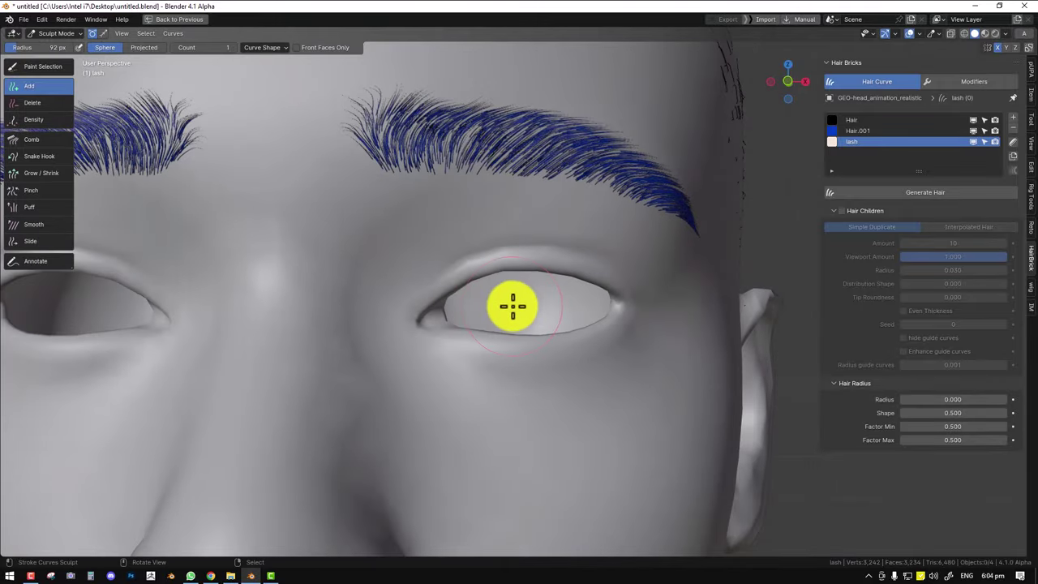
{"action": "left_click", "coordinate": [1030, 146]}
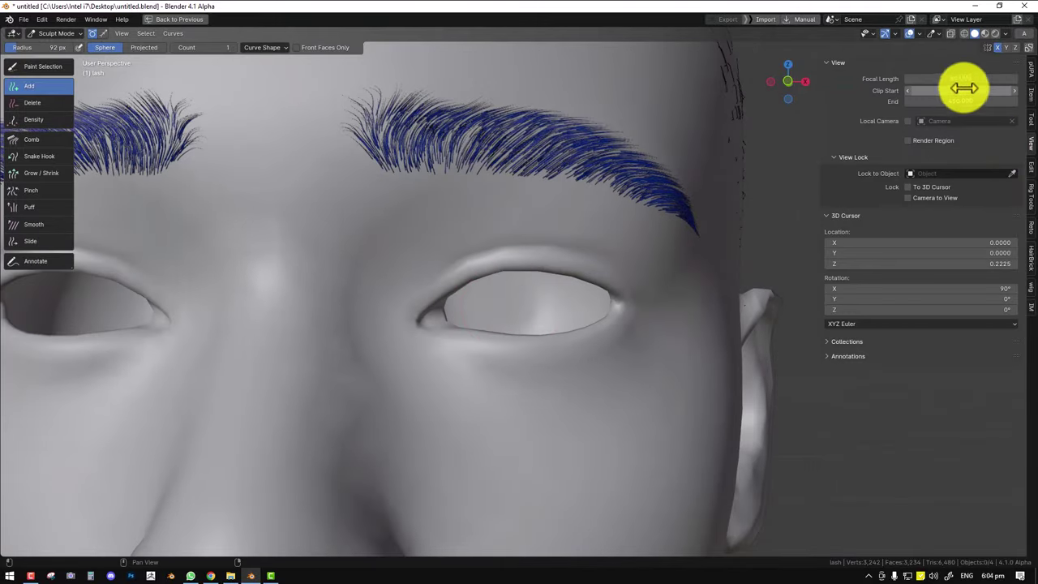
{"action": "scroll", "coordinate": [519, 308], "scroll_direction": "up", "scroll_amount": 5}
{"action": "scroll", "coordinate": [531, 308], "scroll_direction": "down", "scroll_amount": 5}
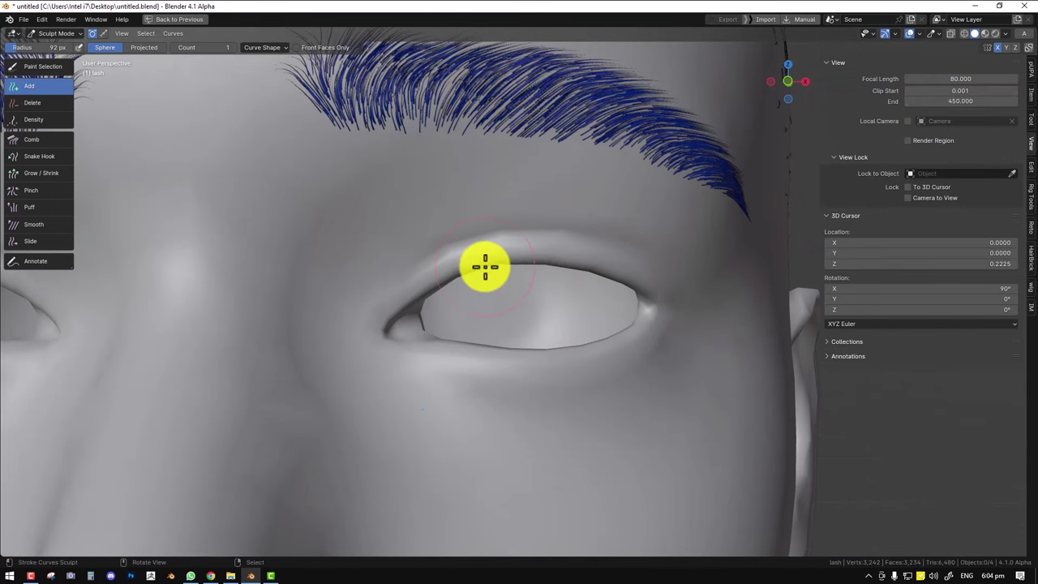
Add individual lash strands along the upper eyelid edge from the inner to the outer corner.
{"action": "scroll", "coordinate": [482, 271], "scroll_direction": "up", "scroll_amount": 2}
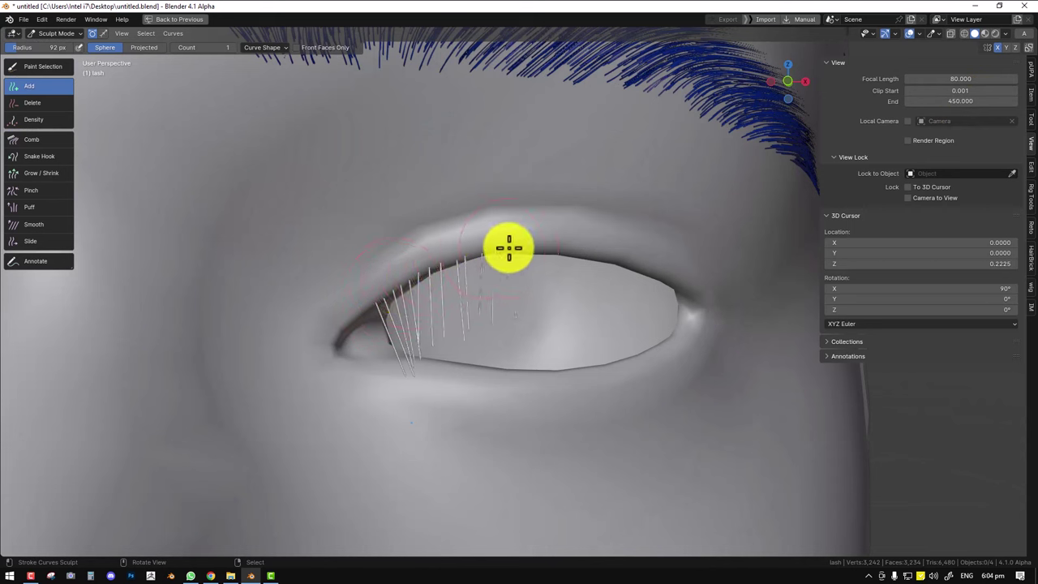
{"action": "middle_click_drag", "start_coordinate": [552, 255], "coordinate": [528, 259]}
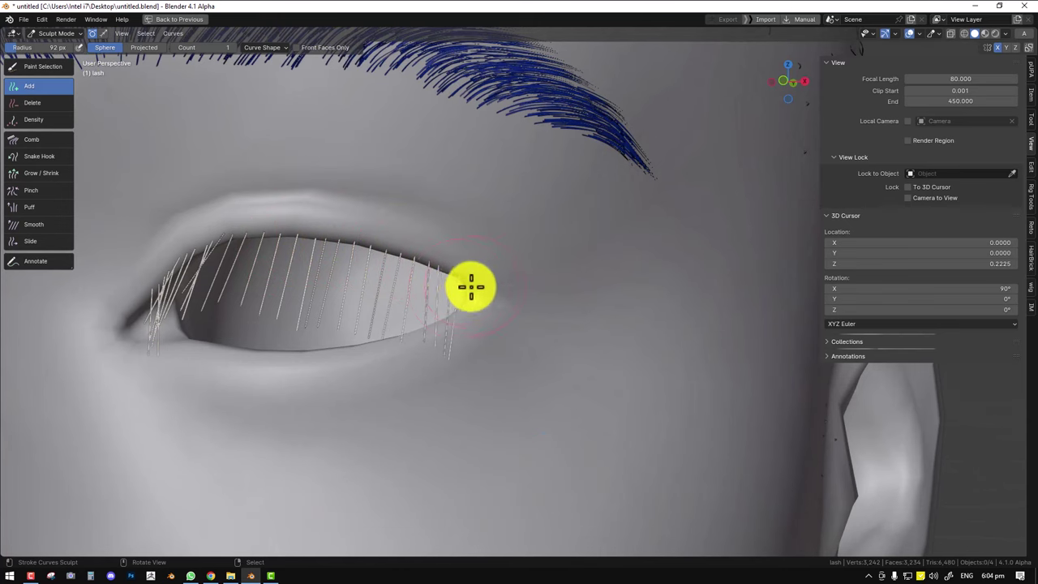
{"action": "scroll", "coordinate": [472, 287], "scroll_direction": "down", "scroll_amount": 5}
Choose the Comb brush in the right side view with a 189 px radius and the Projected falloff shape.
{"action": "middle_click_drag", "start_coordinate": [472, 287], "coordinate": [301, 304]}
{"action": "key", "text": "shift+space"}
{"action": "left_click", "coordinate": [275, 341]}
{"action": "key", "text": "KP_3"}
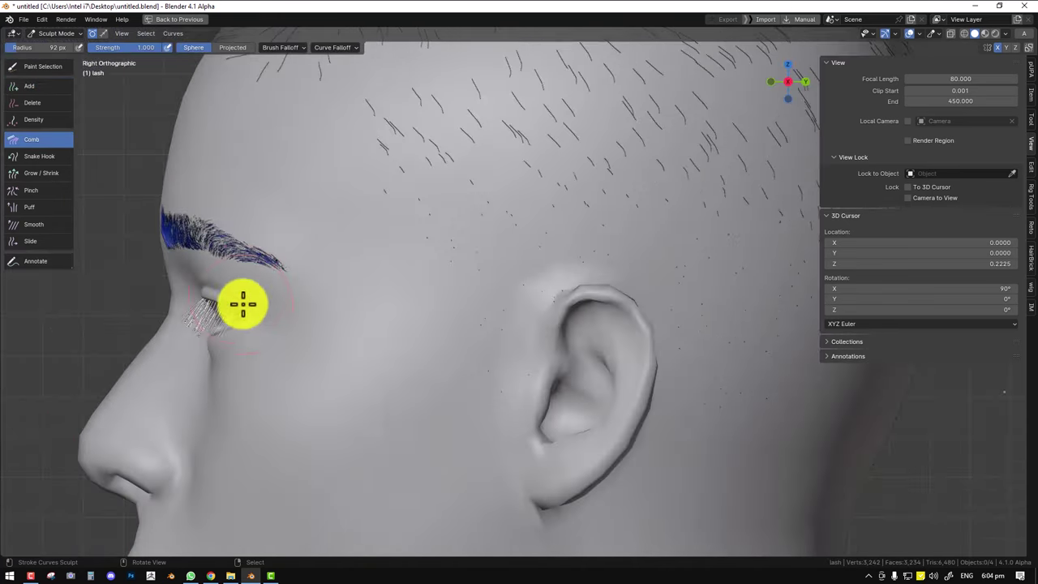
{"action": "key", "text": "f"}
{"action": "left_click", "coordinate": [287, 301]}
{"action": "left_click", "coordinate": [233, 47]}
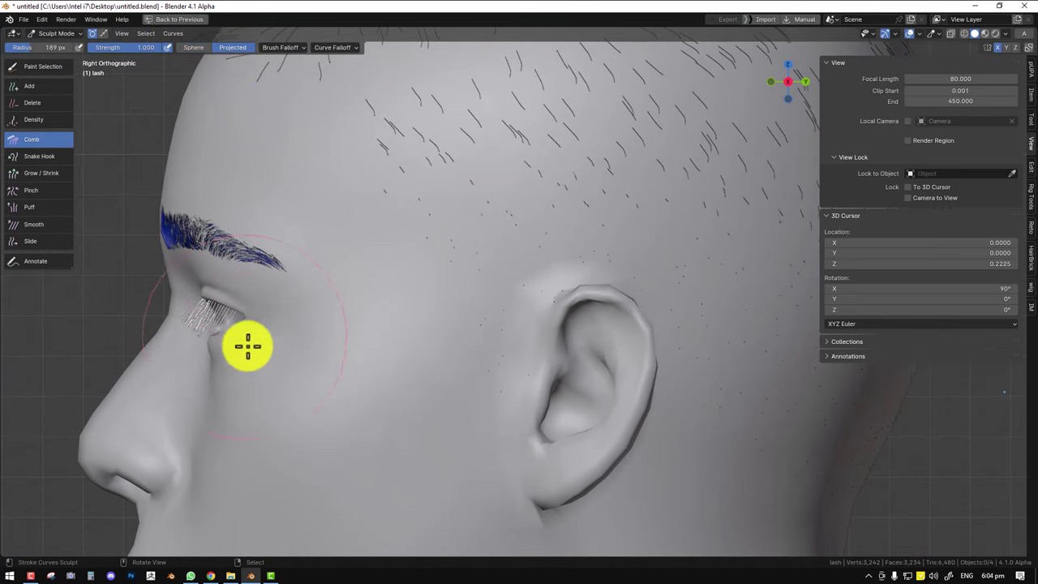
Comb the upper lashes forward and upward away from the eye in the side view.
{"action": "mouse_move", "coordinate": [247, 346]}
{"action": "left_mouse_down"}
{"action": "mouse_move", "coordinate": [211, 366]}
{"action": "mouse_move", "coordinate": [153, 302]}
{"action": "left_mouse_up"}
{"action": "scroll", "coordinate": [194, 315], "scroll_direction": "up", "scroll_amount": 2}
{"action": "middle_click_drag", "start_coordinate": [162, 325], "coordinate": [441, 299], "text": "shift"}
{"action": "scroll", "coordinate": [422, 297], "scroll_direction": "up", "scroll_amount": 2}
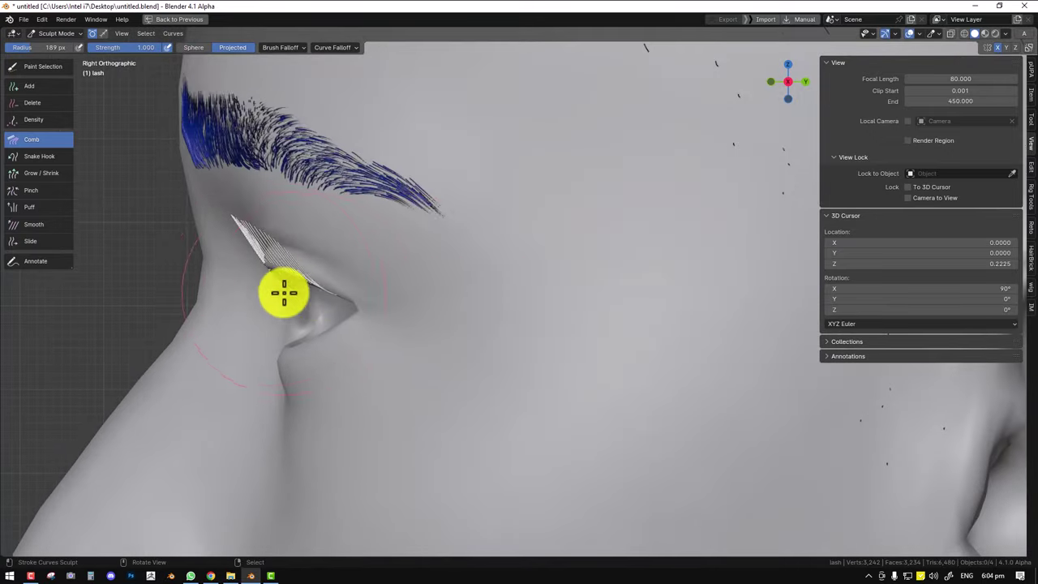
{"action": "mouse_move", "coordinate": [284, 292]}
{"action": "left_mouse_down"}
{"action": "mouse_move", "coordinate": [267, 284]}
{"action": "mouse_move", "coordinate": [264, 295]}
{"action": "left_mouse_up"}
Comb the upper lashes from the front to shorten their upward sweep and fan them at the outer corner.
{"action": "key", "text": "KP_1"}
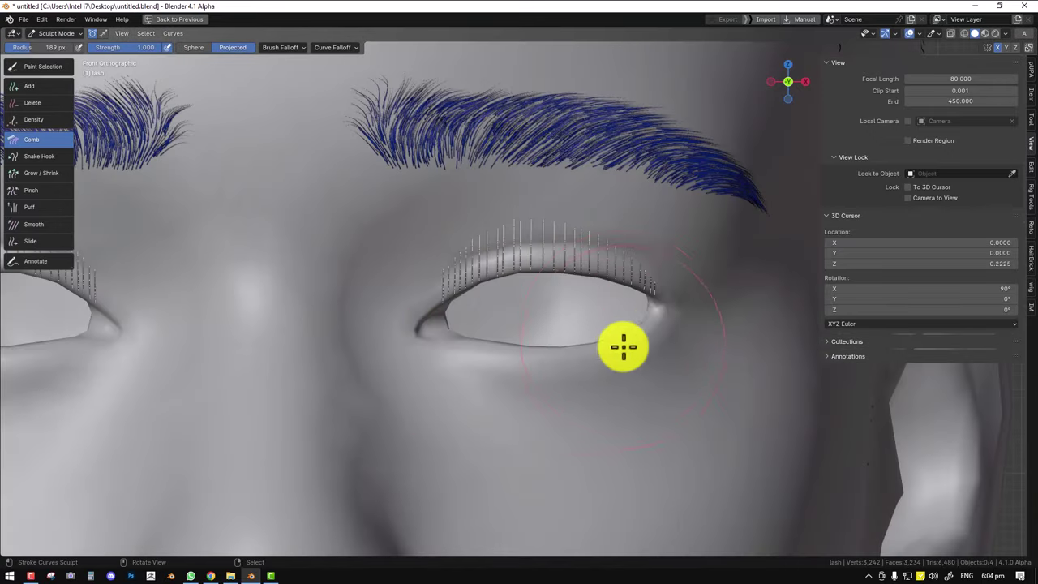
{"action": "left_click_drag", "start_coordinate": [528, 280], "coordinate": [533, 337]}
{"action": "mouse_move", "coordinate": [584, 283]}
{"action": "left_mouse_down"}
{"action": "mouse_move", "coordinate": [580, 313]}
{"action": "mouse_move", "coordinate": [606, 322]}
{"action": "left_mouse_up"}
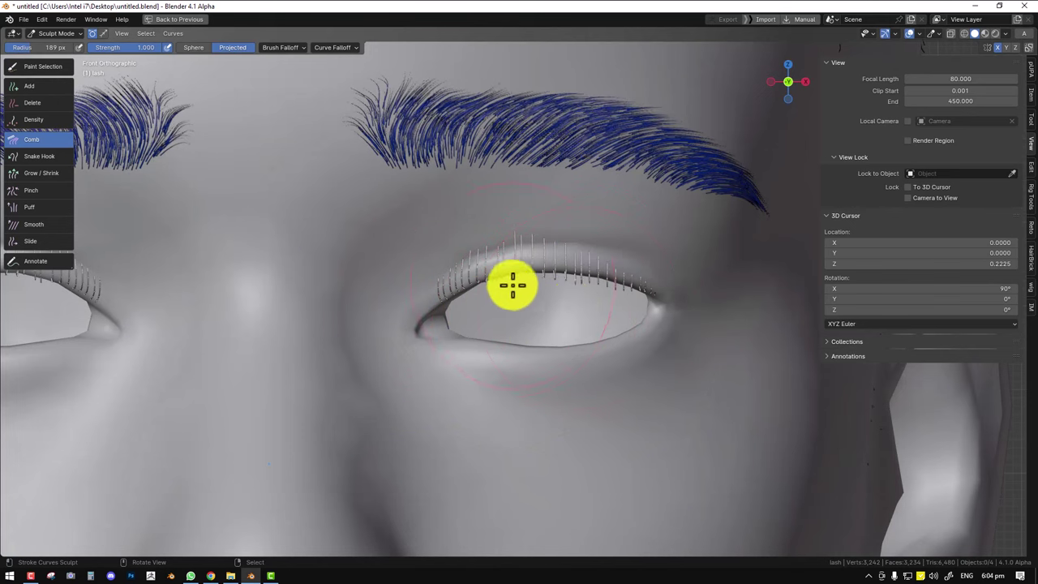
{"action": "left_click_drag", "start_coordinate": [512, 285], "coordinate": [510, 297]}
{"action": "mouse_move", "coordinate": [661, 330]}
{"action": "left_mouse_down"}
{"action": "mouse_move", "coordinate": [686, 326]}
{"action": "mouse_move", "coordinate": [696, 307]}
{"action": "mouse_move", "coordinate": [698, 224]}
{"action": "mouse_move", "coordinate": [645, 236]}
{"action": "left_mouse_up"}
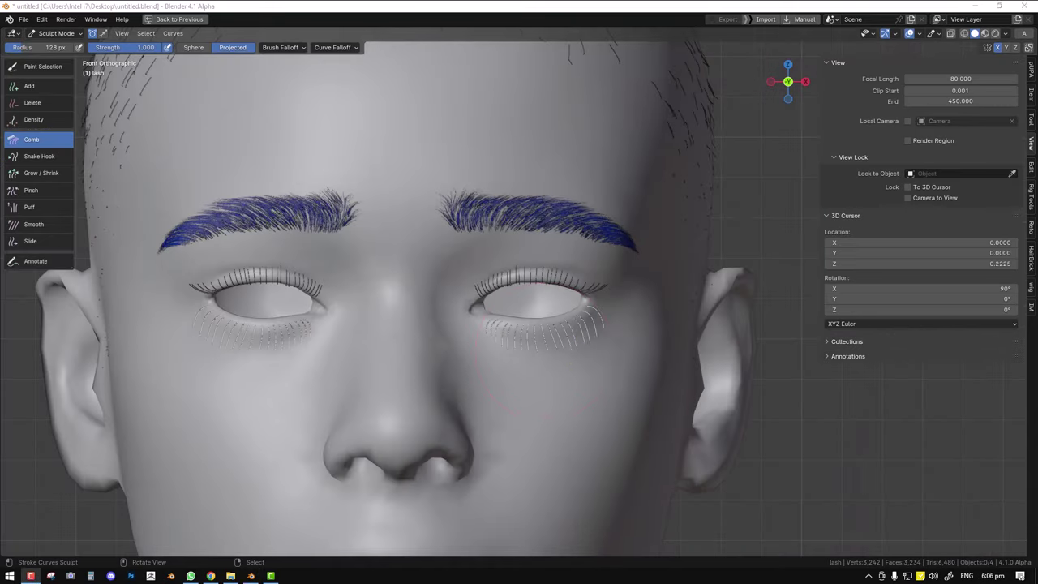
Comb the lower lashes outward from the front with the 128 px Comb brush.
{"action": "middle_click_drag", "start_coordinate": [649, 348], "coordinate": [549, 336]}
{"action": "scroll", "coordinate": [371, 317], "scroll_direction": "up", "scroll_amount": 3}
{"action": "middle_click_drag", "start_coordinate": [410, 329], "coordinate": [630, 345]}
{"action": "scroll", "coordinate": [631, 346], "scroll_direction": "up", "scroll_amount": 4}
{"action": "left_click_drag", "start_coordinate": [720, 353], "coordinate": [708, 341]}
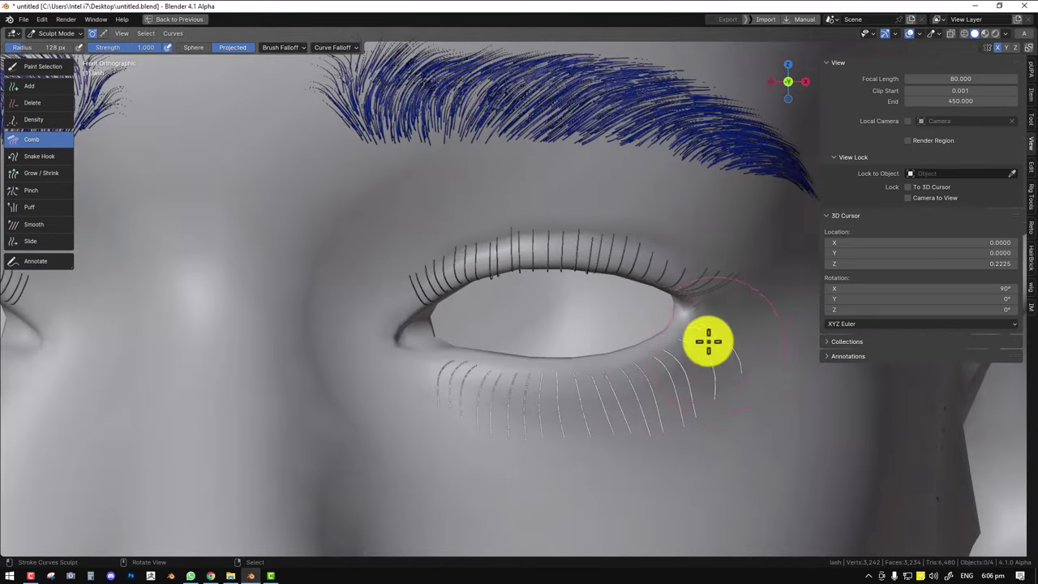
{"action": "mouse_move", "coordinate": [452, 431]}
{"action": "left_mouse_down"}
{"action": "mouse_move", "coordinate": [449, 375]}
{"action": "mouse_move", "coordinate": [435, 367]}
{"action": "mouse_move", "coordinate": [480, 430]}
{"action": "mouse_move", "coordinate": [454, 410]}
{"action": "mouse_move", "coordinate": [544, 436]}
{"action": "mouse_move", "coordinate": [628, 391]}
{"action": "left_mouse_up"}
Enlarge the Comb brush radius to 141 px and comb the outer lower lashes downward from an angled view.
{"action": "middle_click_drag", "start_coordinate": [627, 391], "coordinate": [653, 390]}
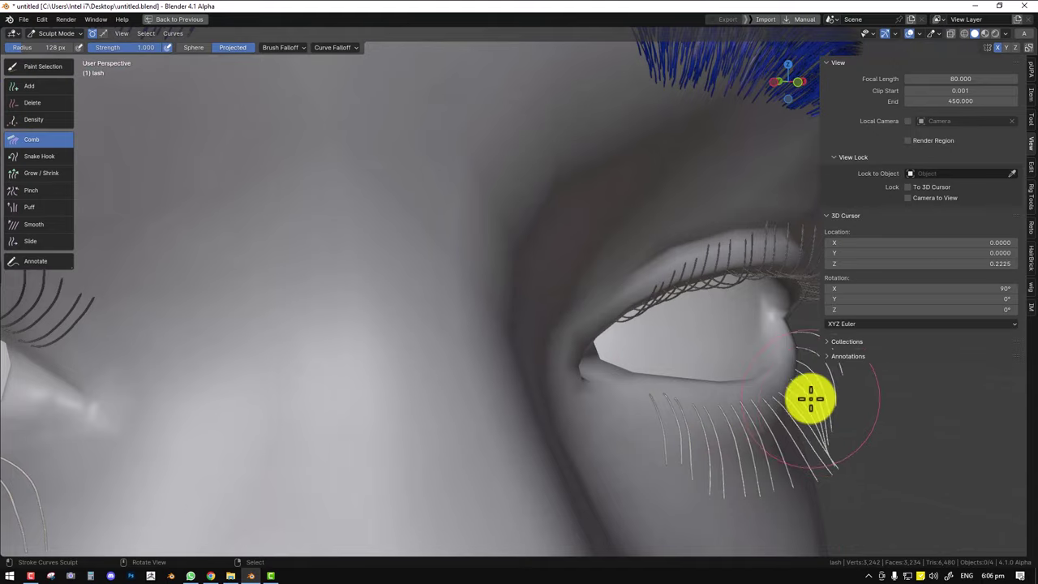
{"action": "middle_click_drag", "start_coordinate": [815, 414], "coordinate": [850, 438]}
{"action": "key", "text": "f"}
{"action": "left_click", "coordinate": [867, 446]}
{"action": "left_click_drag", "start_coordinate": [867, 454], "coordinate": [853, 491]}
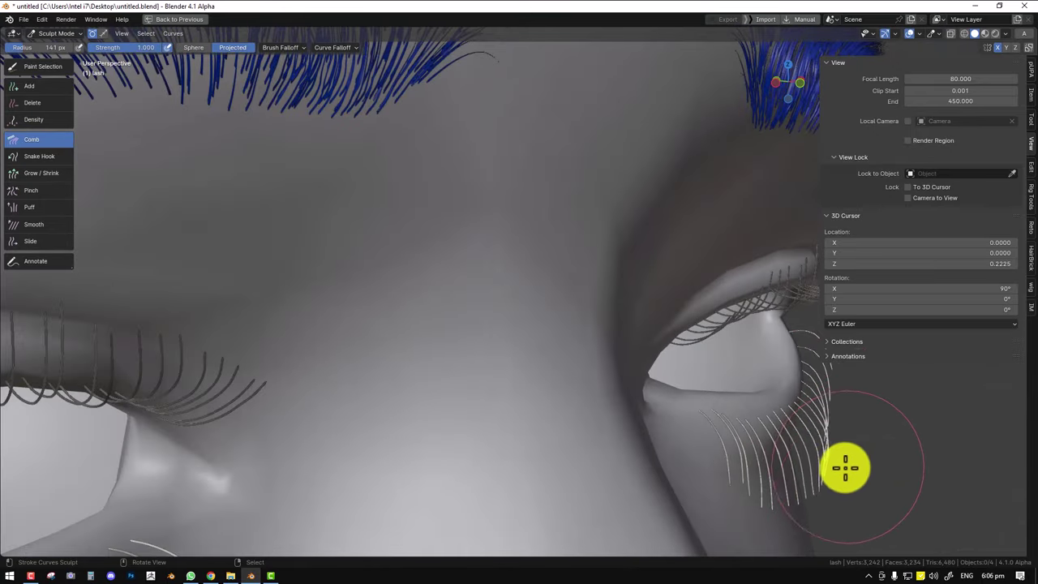
{"action": "left_click_drag", "start_coordinate": [843, 446], "coordinate": [825, 478]}
{"action": "mouse_move", "coordinate": [802, 481]}
{"action": "middle_mouse_down"}
{"action": "mouse_move", "coordinate": [665, 487]}
{"action": "mouse_move", "coordinate": [236, 398]}
{"action": "mouse_move", "coordinate": [297, 400]}
{"action": "mouse_move", "coordinate": [215, 402]}
{"action": "mouse_move", "coordinate": [558, 330]}
{"action": "middle_mouse_up"}
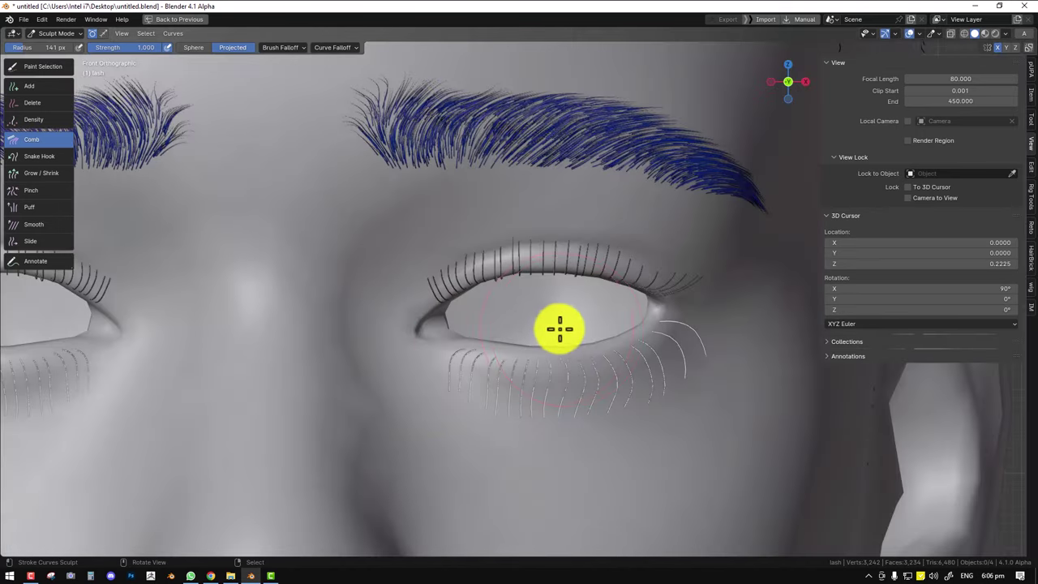
Return to Object Mode and add a Hair Bricks Trim modifier to the lash hair, with a factor of about 0.876.
{"action": "key", "text": "ctrl+Tab"}
{"action": "left_click", "coordinate": [407, 335]}
{"action": "scroll", "coordinate": [679, 227], "scroll_direction": "down", "scroll_amount": 3}
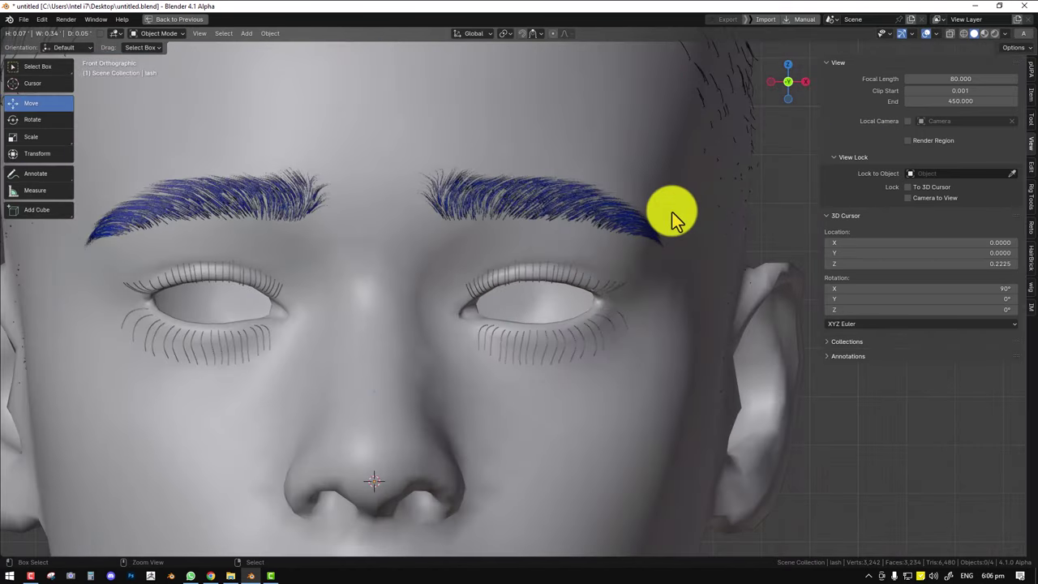
{"action": "key", "text": "ctrl+space"}
{"action": "left_click", "coordinate": [823, 260]}
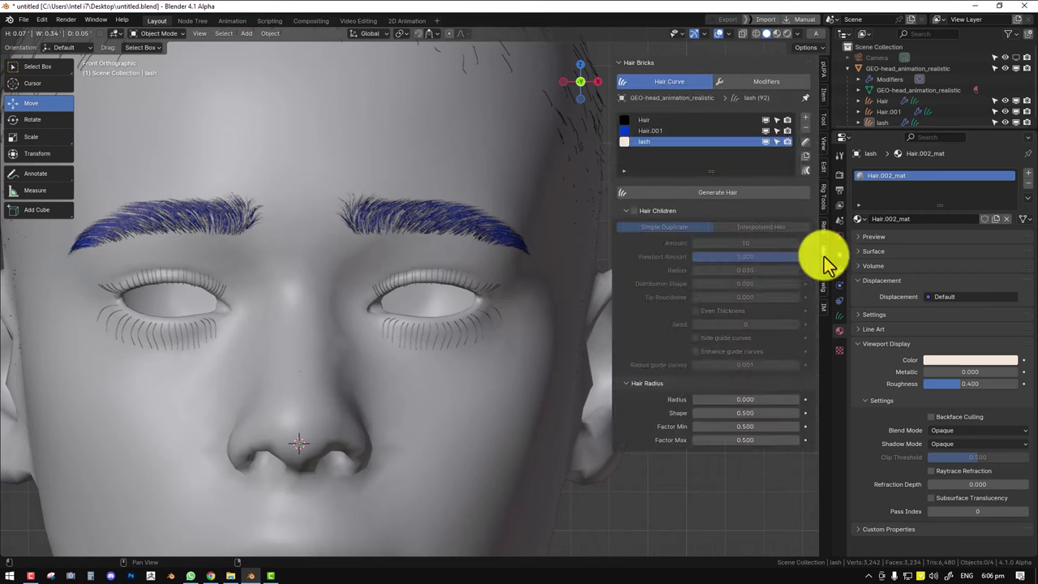
{"action": "left_click", "coordinate": [759, 83]}
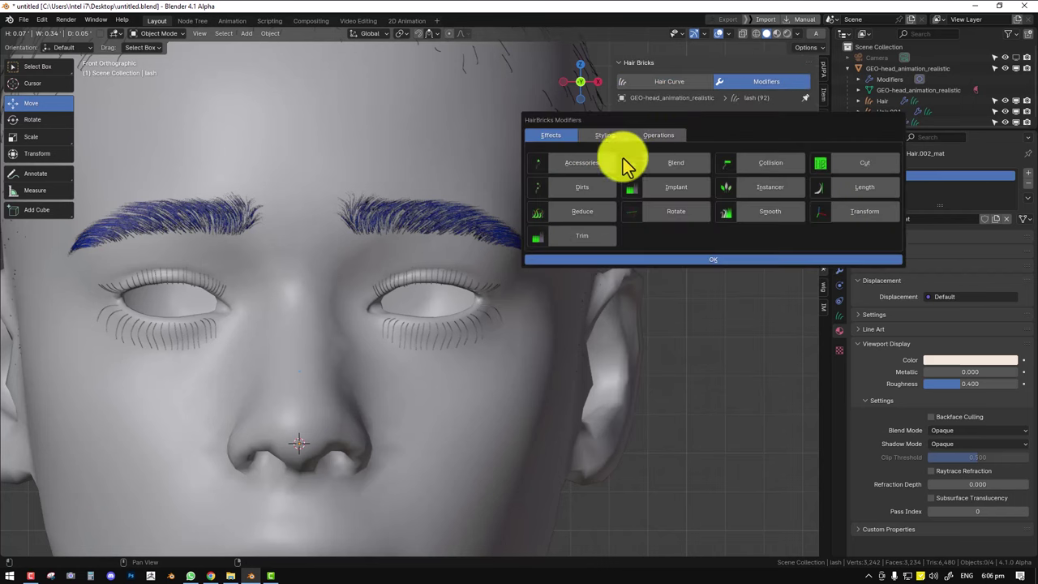
{"action": "left_click", "coordinate": [600, 236]}
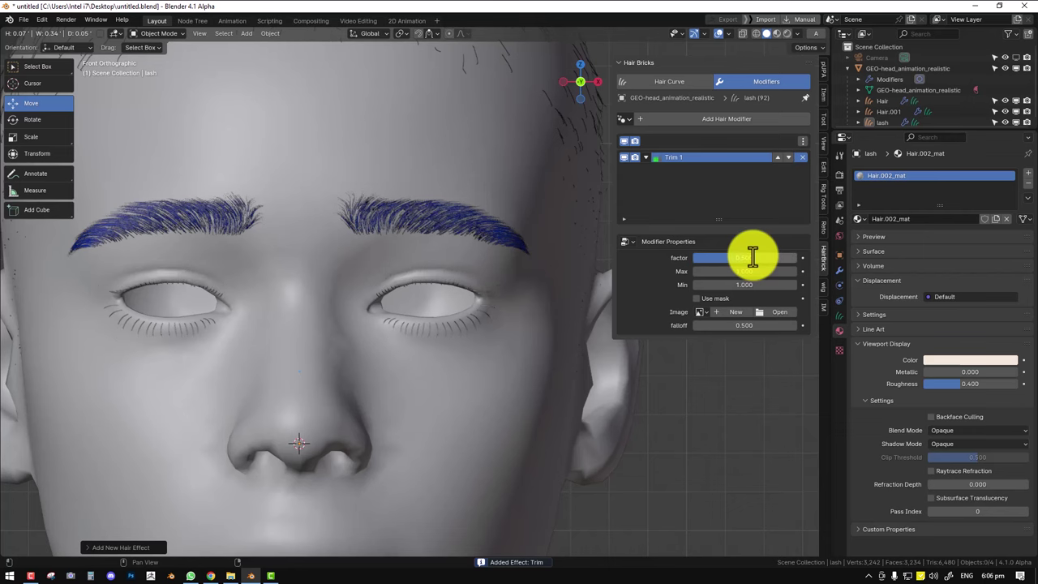
{"action": "middle_click_drag", "start_coordinate": [398, 259], "coordinate": [430, 286]}
{"action": "left_click_drag", "start_coordinate": [755, 260], "coordinate": [812, 260]}
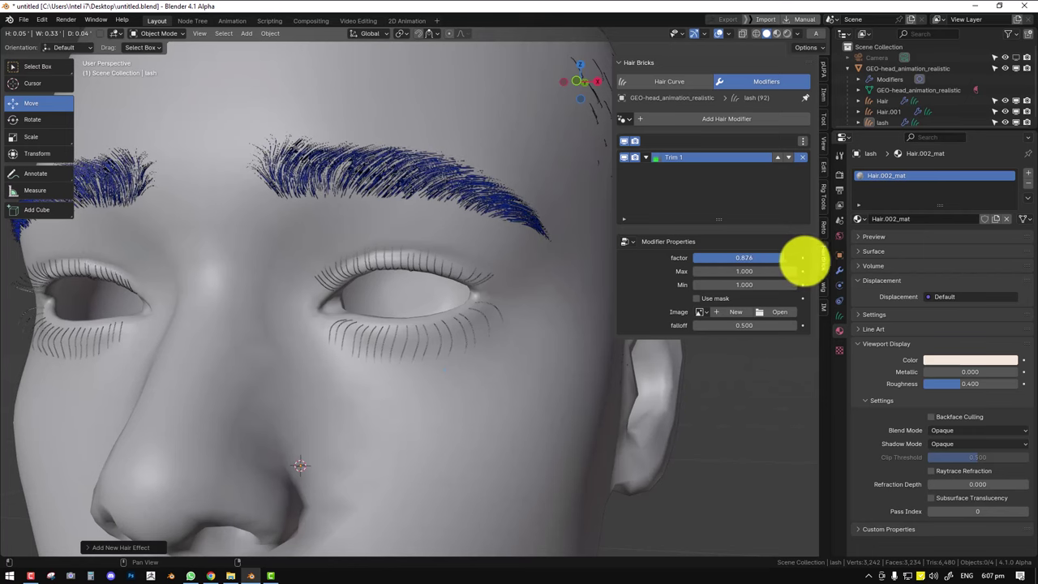
Delete all the lower eyelid strands of the lash hair using the Delete brush with a 24 px radius.
{"action": "left_click", "coordinate": [666, 82]}
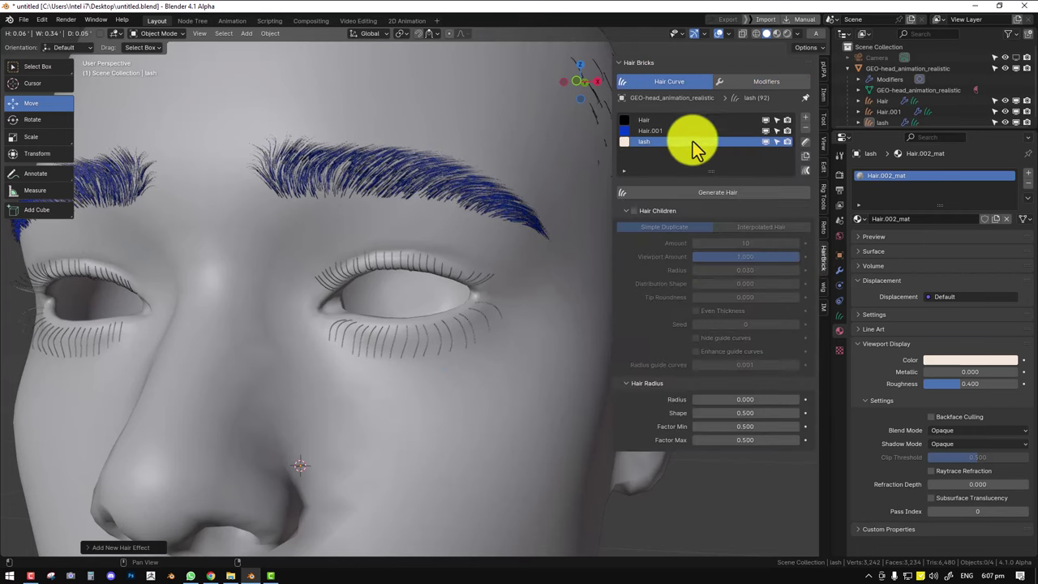
{"action": "left_click", "coordinate": [805, 142]}
{"action": "key", "text": "shift+space"}
{"action": "left_click", "coordinate": [438, 192]}
{"action": "key", "text": "f"}
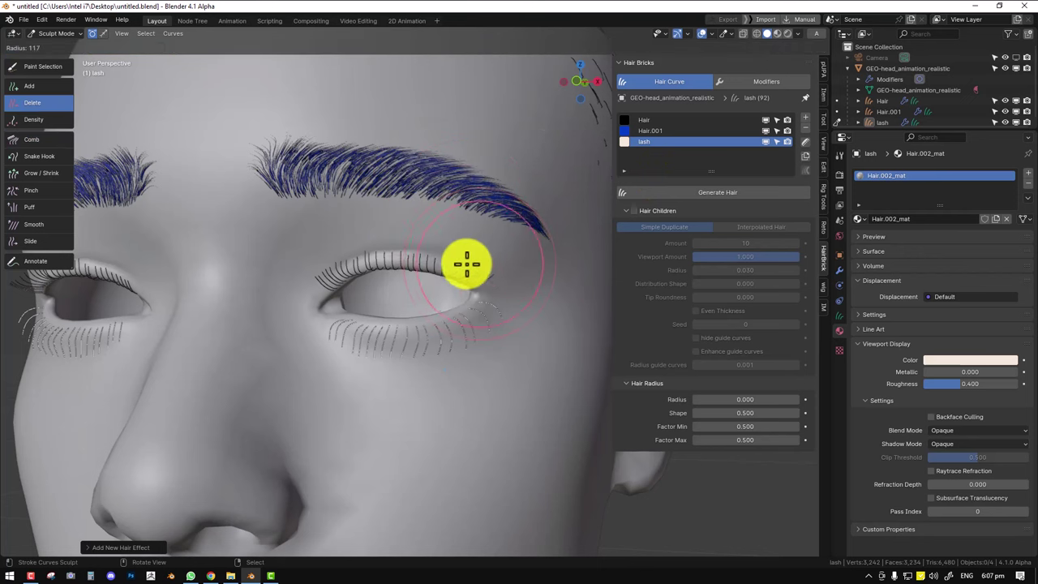
{"action": "left_click", "coordinate": [417, 254]}
{"action": "left_click_drag", "start_coordinate": [479, 312], "coordinate": [438, 329]}
{"action": "mouse_move", "coordinate": [341, 332]}
{"action": "left_mouse_down"}
{"action": "mouse_move", "coordinate": [325, 326]}
{"action": "mouse_move", "coordinate": [480, 317]}
{"action": "left_mouse_up"}
{"action": "left_click", "coordinate": [484, 304]}
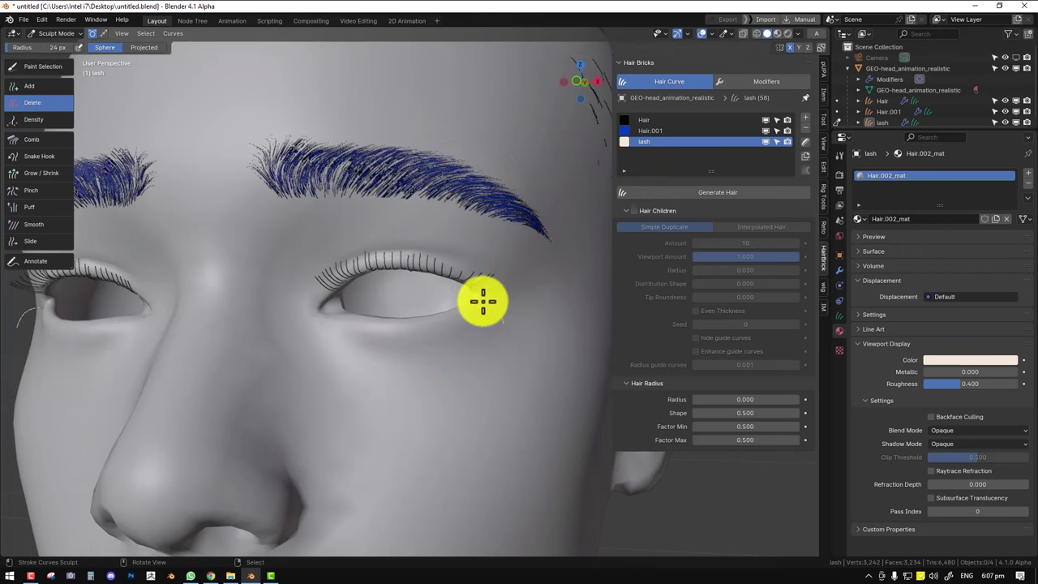
Add new short strands along the lower eyelid edge from inner to outer corner, using a reduced curve length for the Add brush.
{"action": "key", "text": "shift+space"}
{"action": "left_click", "coordinate": [447, 288]}
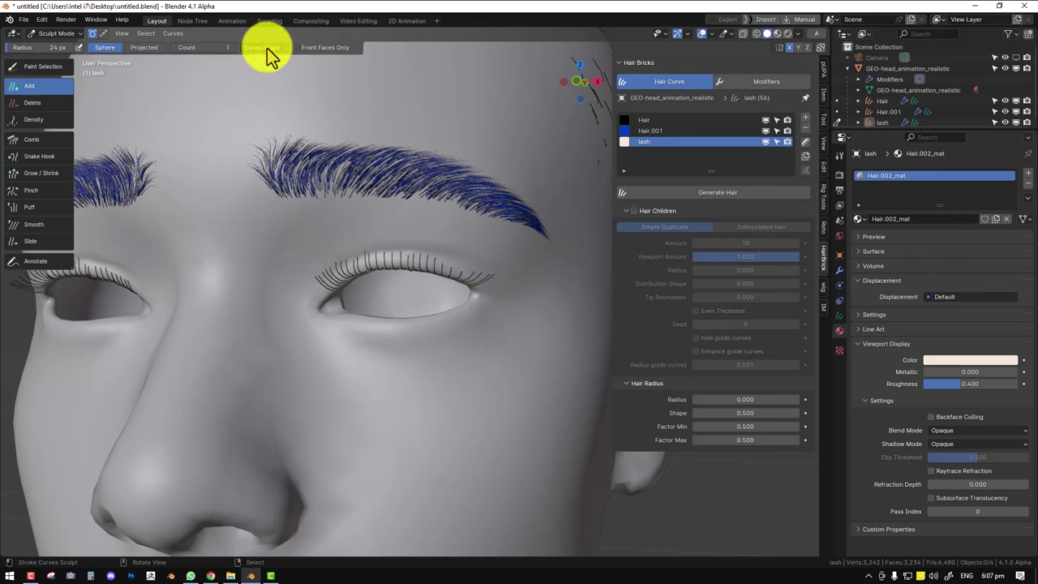
{"action": "left_click", "coordinate": [265, 48]}
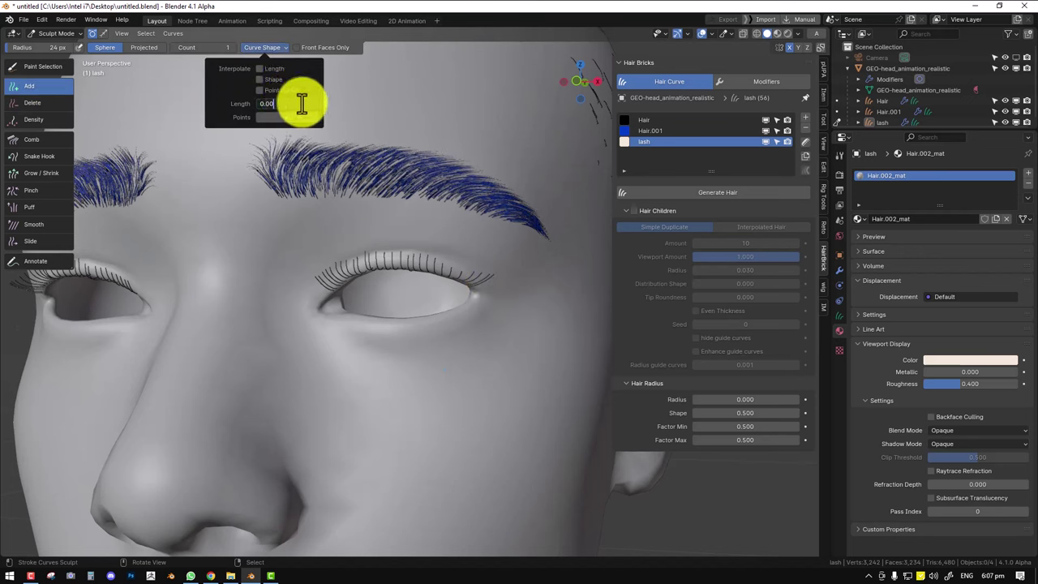
{"action": "left_click", "coordinate": [290, 187]}
{"action": "scroll", "coordinate": [394, 324], "scroll_direction": "up", "scroll_amount": 2}
{"action": "middle_click_drag", "start_coordinate": [394, 341], "coordinate": [384, 364], "text": "alt"}
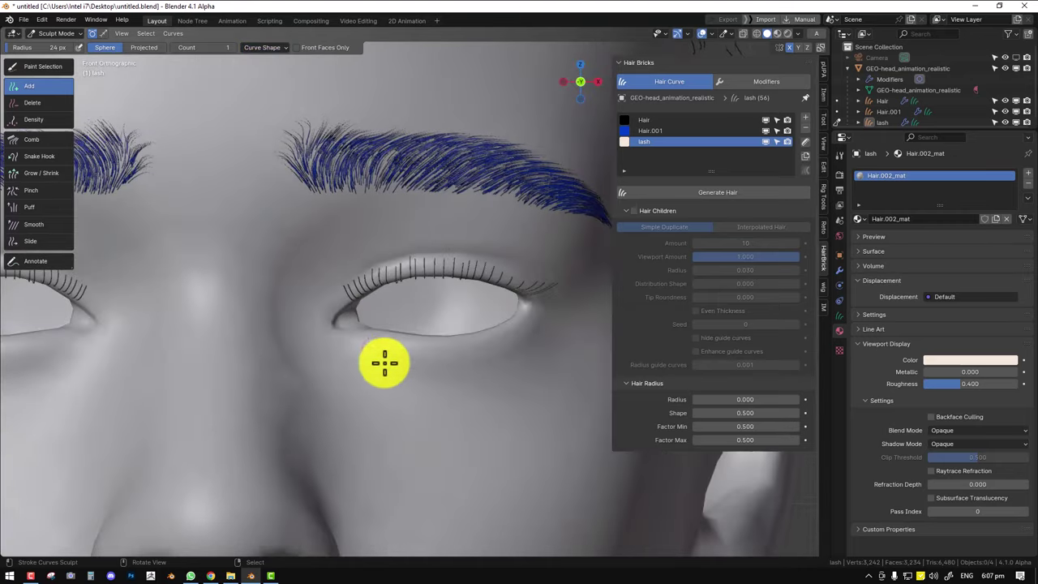
{"action": "scroll", "coordinate": [391, 318], "scroll_direction": "up", "scroll_amount": 3}
{"action": "left_click", "coordinate": [340, 309]}
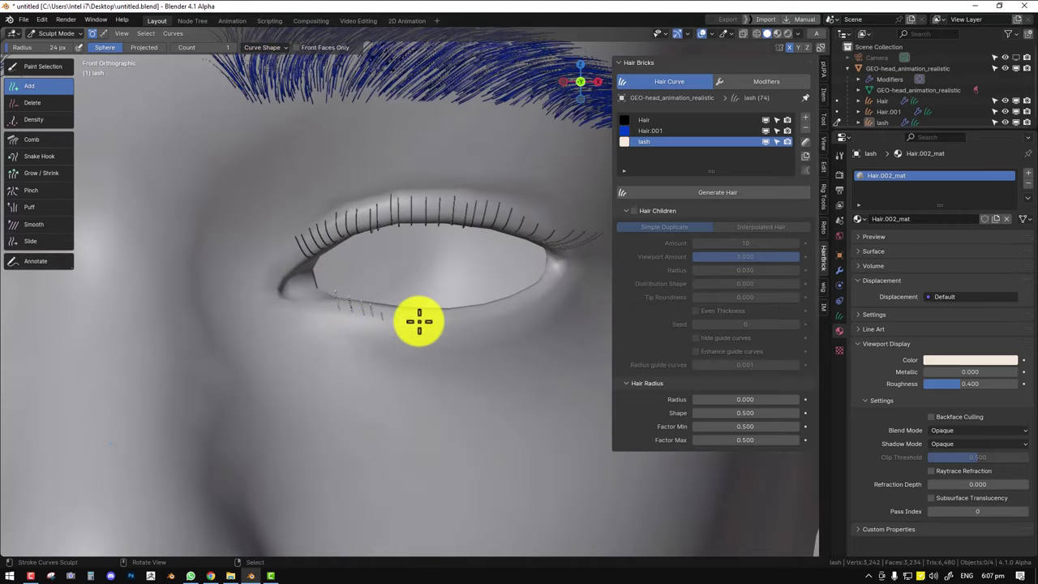
{"action": "left_click", "coordinate": [448, 322]}
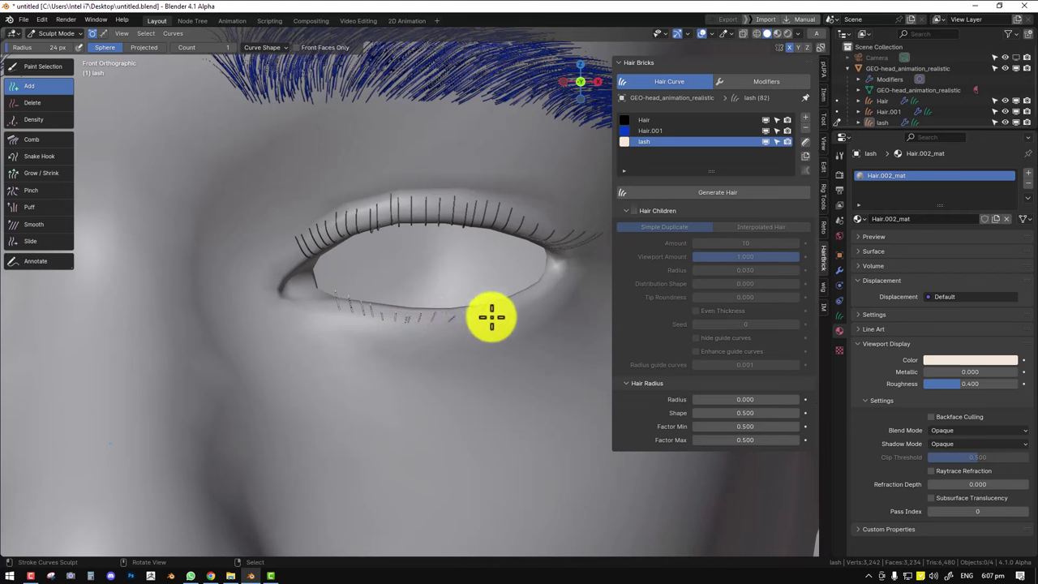
{"action": "left_click", "coordinate": [557, 271]}
Comb the new lower lashes downward, fanning them out at the outer corner, with a 132 px Comb brush.
{"action": "key", "text": "shift+space"}
{"action": "left_click", "coordinate": [480, 302]}
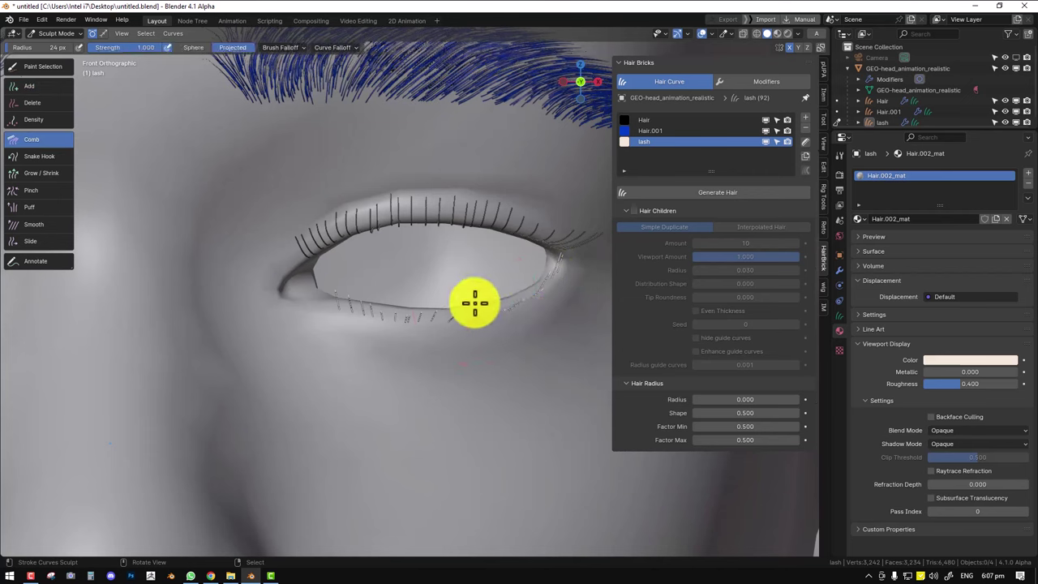
{"action": "left_click_drag", "start_coordinate": [512, 303], "coordinate": [601, 340]}
{"action": "left_click_drag", "start_coordinate": [443, 303], "coordinate": [441, 371]}
{"action": "left_click_drag", "start_coordinate": [395, 322], "coordinate": [392, 366]}
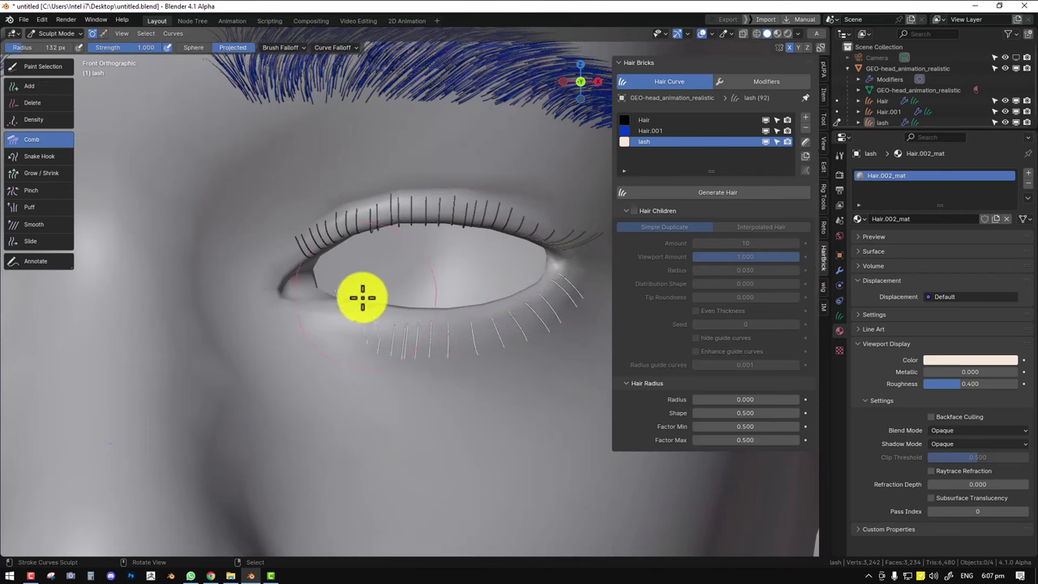
{"action": "left_click_drag", "start_coordinate": [361, 298], "coordinate": [341, 372]}
{"action": "middle_click_drag", "start_coordinate": [406, 336], "coordinate": [475, 306]}
{"action": "key", "text": "KP_1"}
Return to Object Mode and set the lash hair's Trim factor to about 0.407.
{"action": "key", "text": "ctrl+Tab"}
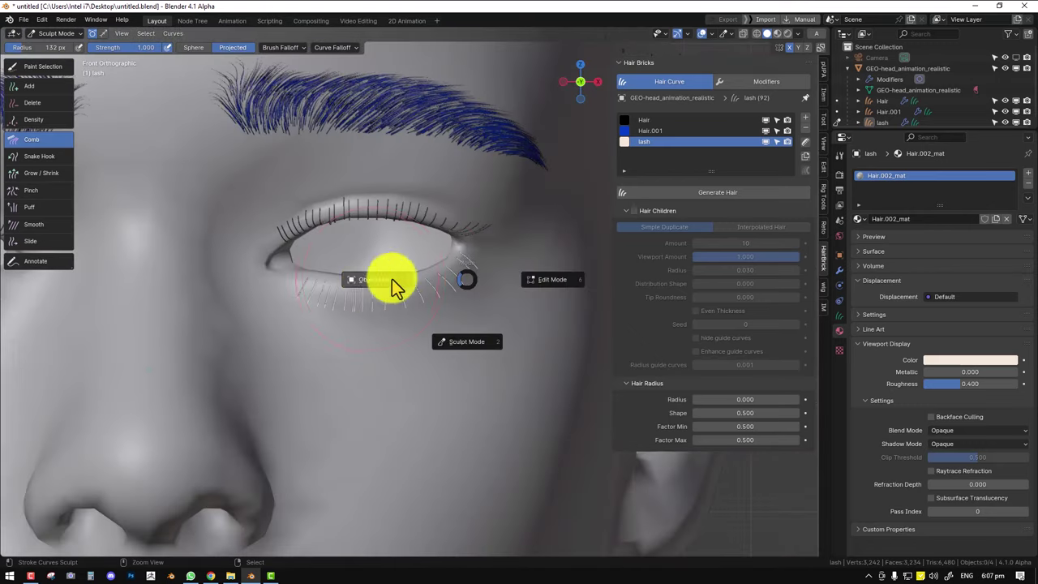
{"action": "left_click", "coordinate": [393, 287]}
{"action": "left_click", "coordinate": [763, 84]}
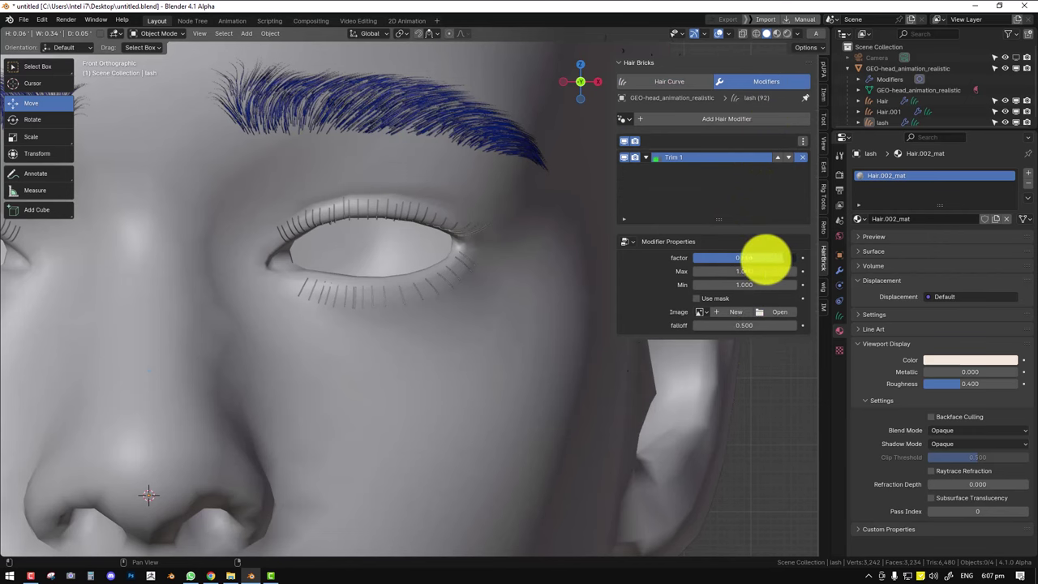
{"action": "left_click_drag", "start_coordinate": [740, 257], "coordinate": [734, 258]}
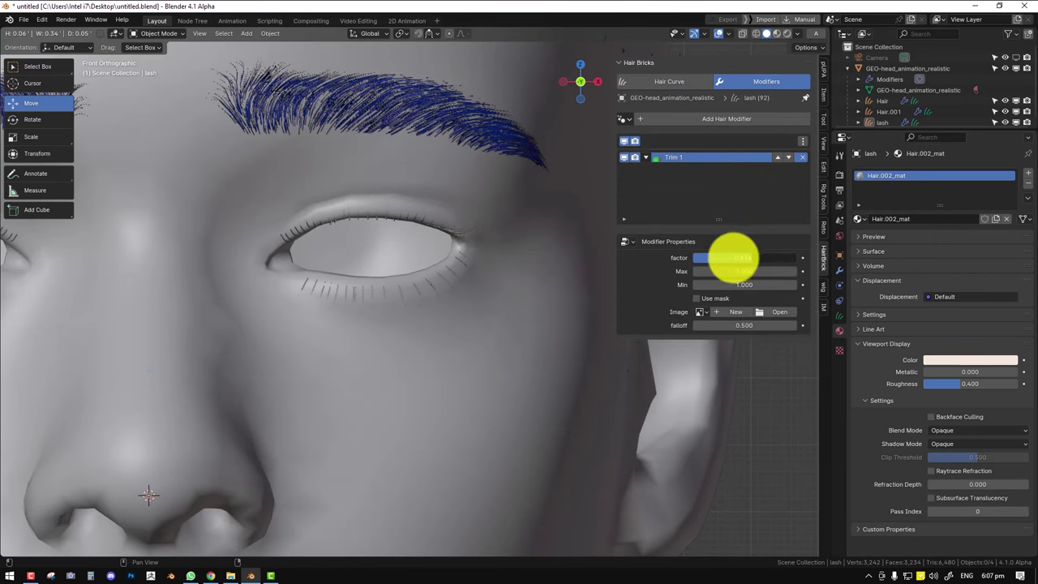
Reduce the Comb brush radius to 95 px in Sculpt Mode and comb the upper lashes, finishing from the front.
{"action": "middle_click_drag", "start_coordinate": [333, 253], "coordinate": [359, 243]}
{"action": "key", "text": "ctrl+Tab"}
{"action": "left_click", "coordinate": [369, 340]}
{"action": "scroll", "coordinate": [332, 182], "scroll_direction": "up", "scroll_amount": 3}
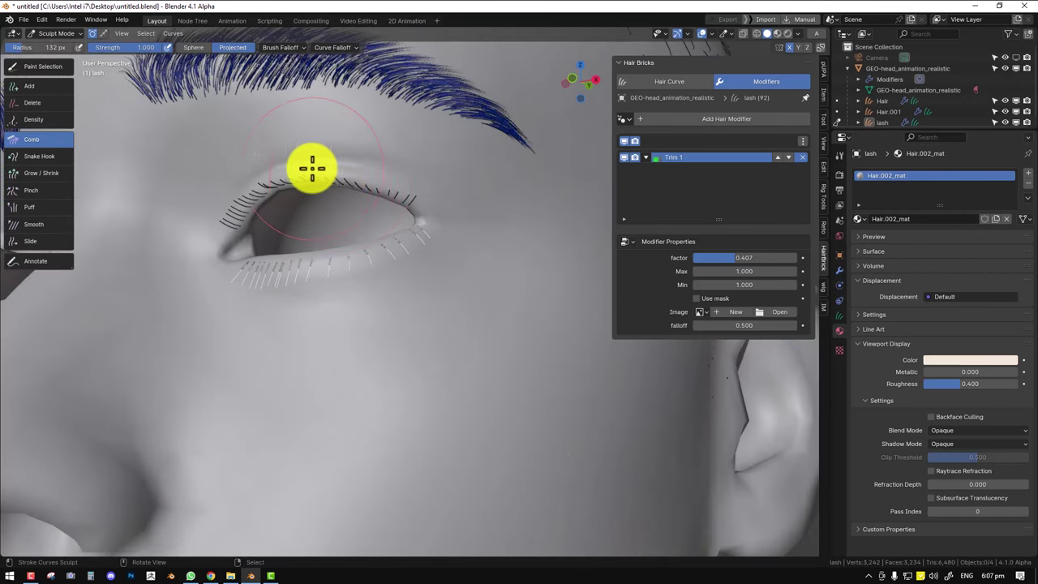
{"action": "key", "text": "f"}
{"action": "left_click", "coordinate": [280, 162]}
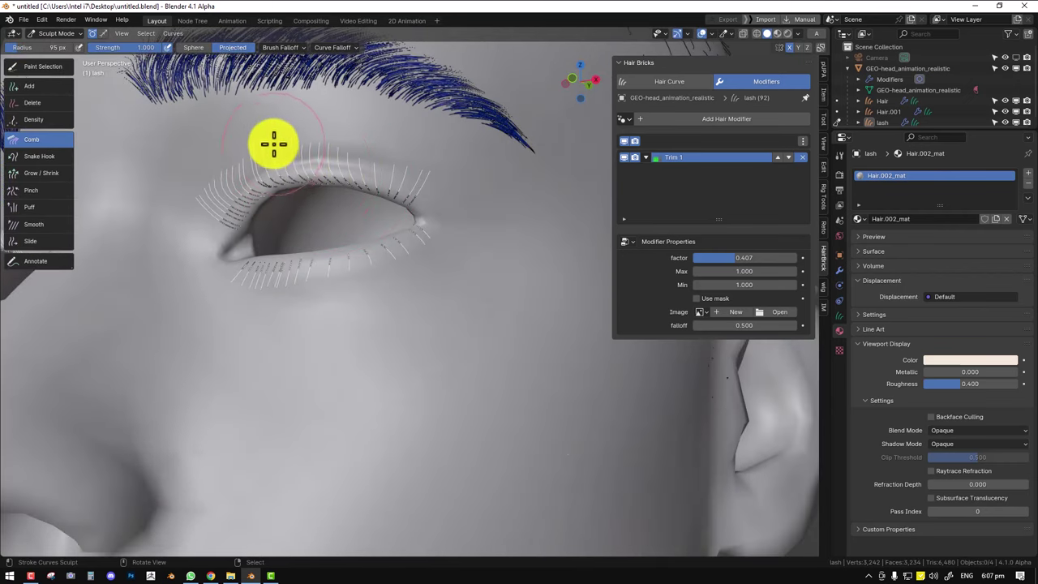
{"action": "key", "text": "KP_1"}
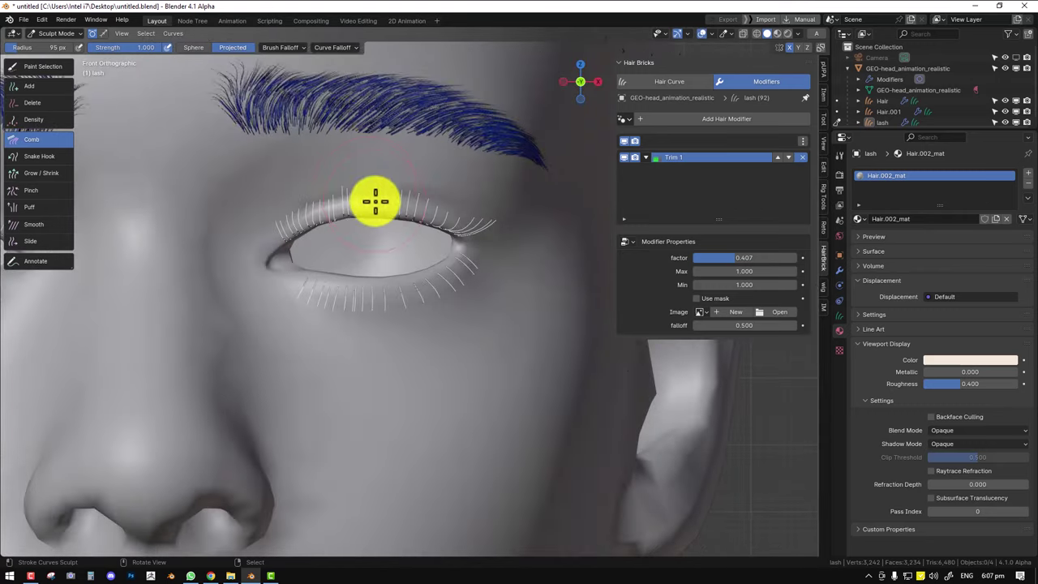
{"action": "mouse_move", "coordinate": [376, 201]}
{"action": "left_mouse_down"}
{"action": "mouse_move", "coordinate": [371, 186]}
{"action": "mouse_move", "coordinate": [421, 208]}
{"action": "left_mouse_up"}
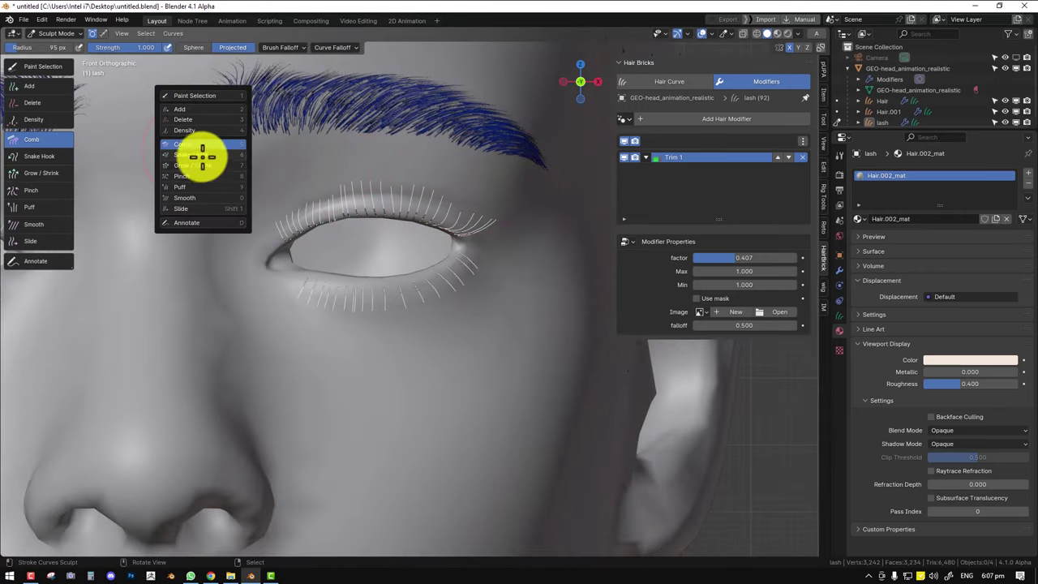
Lengthen the middle upper lashes with the Grow / Shrink brush, and return to Object Mode to view the face.
{"action": "left_click", "coordinate": [209, 165]}
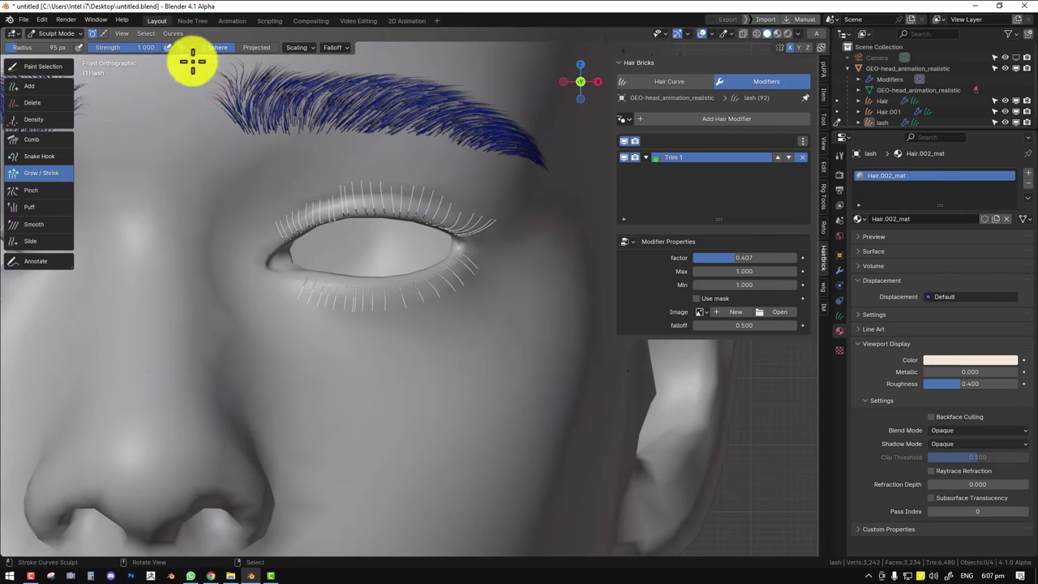
{"action": "scroll", "coordinate": [389, 248], "scroll_direction": "up", "scroll_amount": 2}
{"action": "mouse_move", "coordinate": [353, 176]}
{"action": "left_mouse_down"}
{"action": "mouse_move", "coordinate": [401, 190]}
{"action": "mouse_move", "coordinate": [317, 202]}
{"action": "mouse_move", "coordinate": [310, 183]}
{"action": "mouse_move", "coordinate": [304, 206]}
{"action": "mouse_move", "coordinate": [298, 194]}
{"action": "mouse_move", "coordinate": [415, 209]}
{"action": "mouse_move", "coordinate": [398, 192]}
{"action": "mouse_move", "coordinate": [457, 208]}
{"action": "mouse_move", "coordinate": [423, 190]}
{"action": "left_mouse_up"}
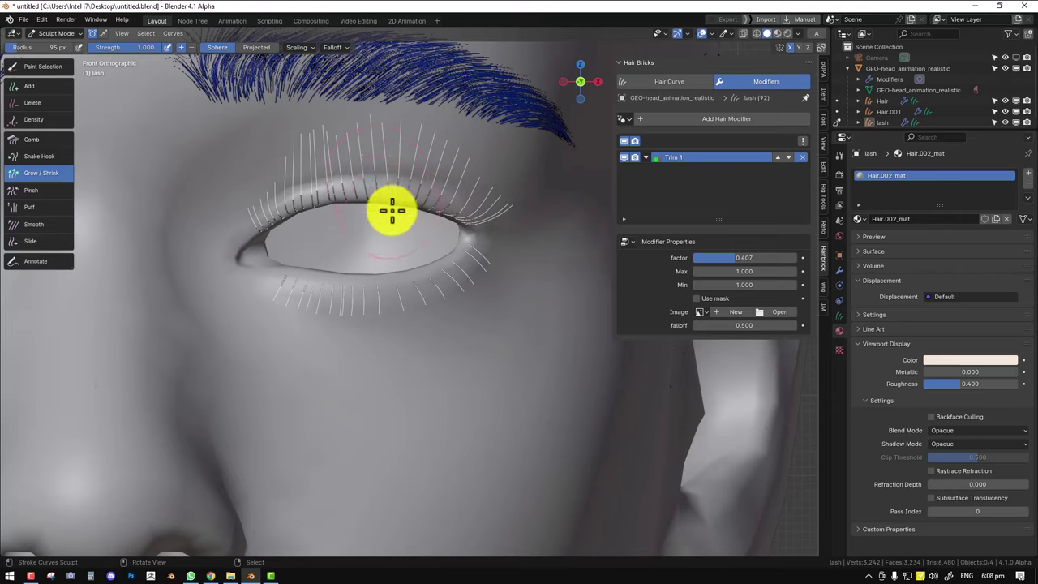
{"action": "key", "text": "ctrl+Tab"}
{"action": "scroll", "coordinate": [417, 295], "scroll_direction": "down", "scroll_amount": 5}
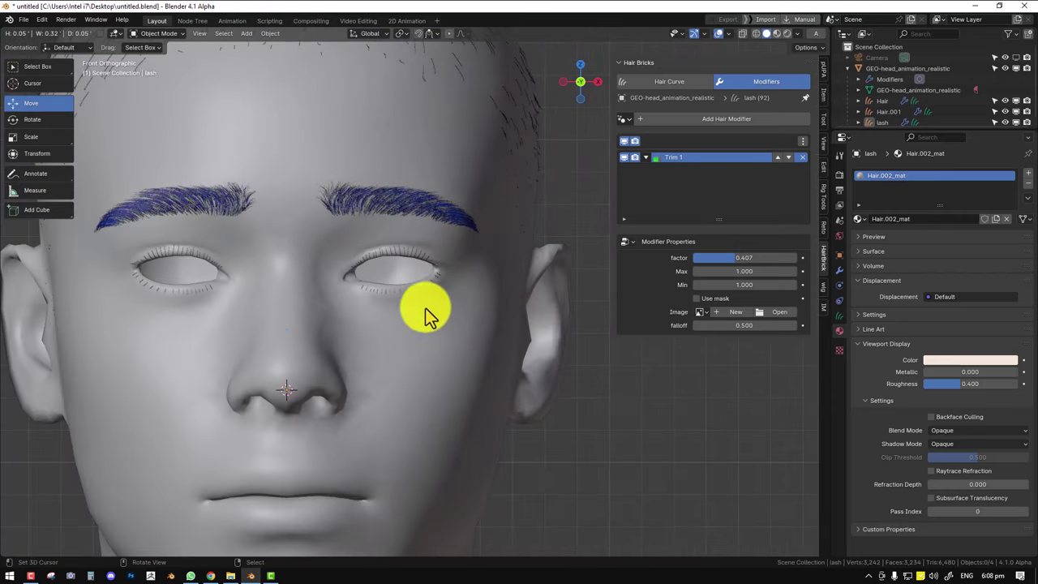
{"action": "middle_click_drag", "start_coordinate": [424, 308], "coordinate": [454, 268]}
{"action": "scroll", "coordinate": [397, 299], "scroll_direction": "up", "scroll_amount": 2}
Add a Noise styling modifier to the lash hair with a distance of 0.020 and a factor of 0.040.
{"action": "left_click", "coordinate": [738, 120]}
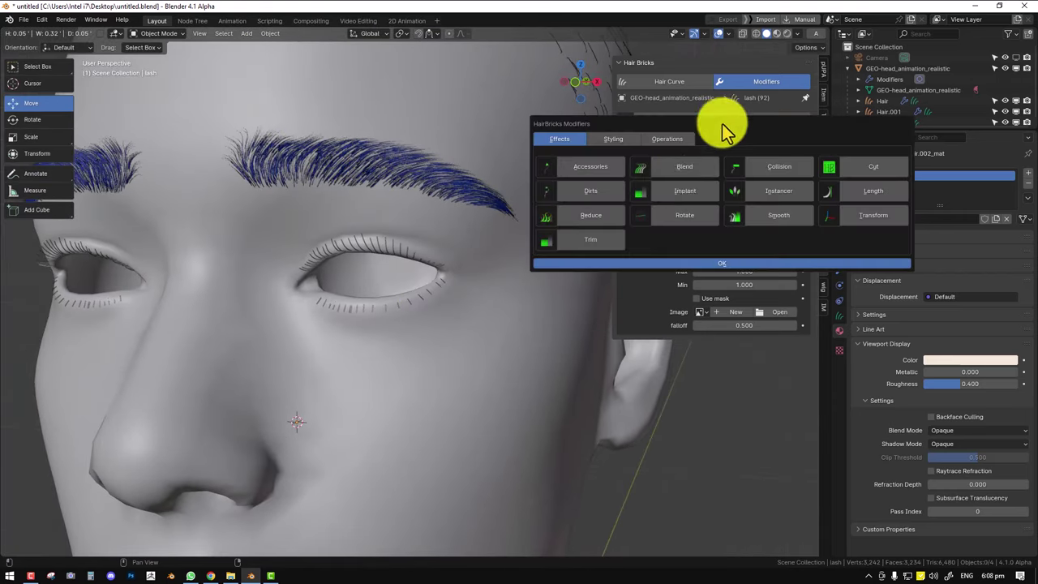
{"action": "left_click", "coordinate": [613, 139]}
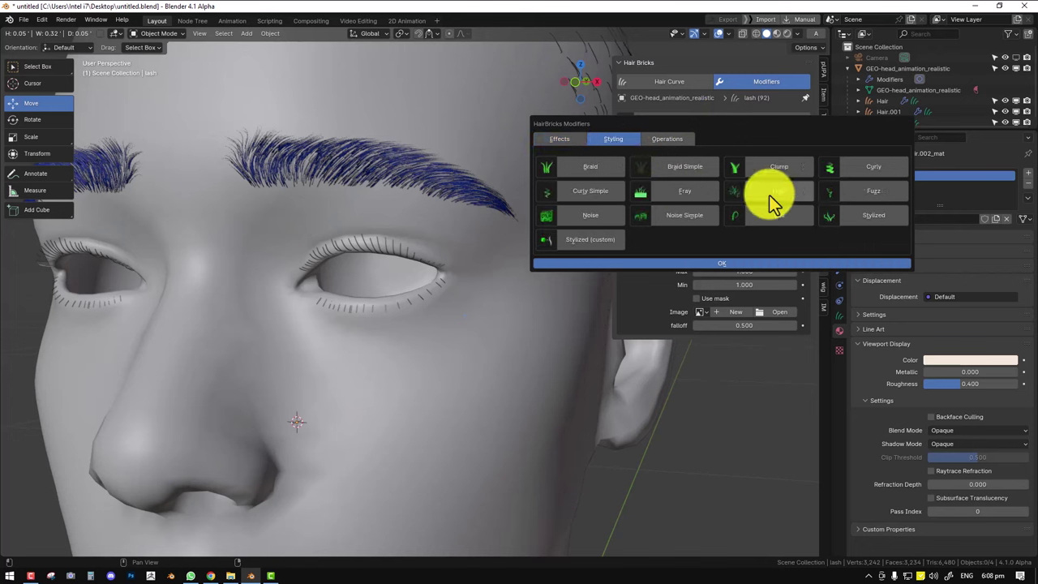
{"action": "left_click", "coordinate": [603, 222]}
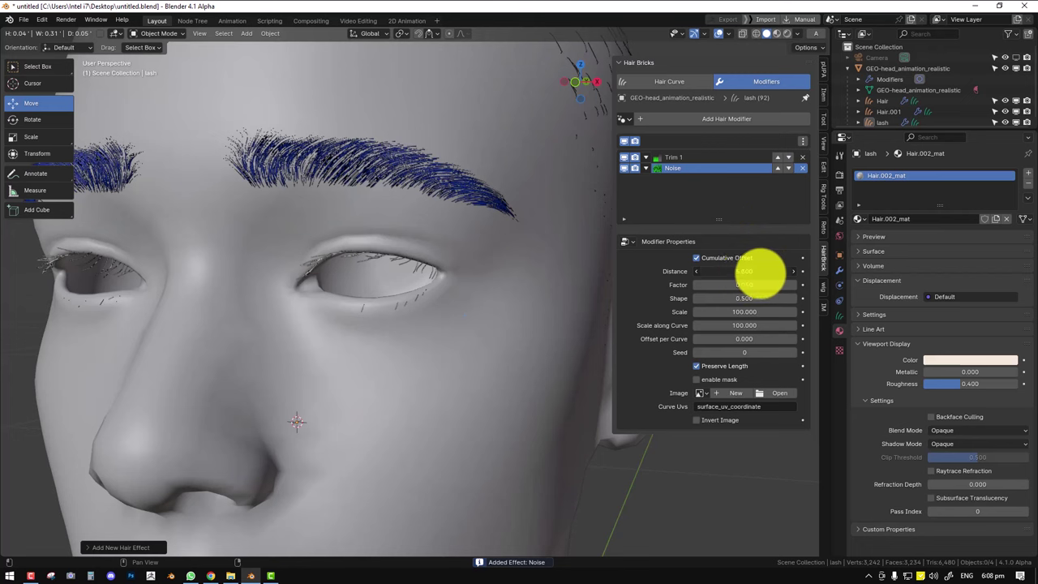
{"action": "left_click_drag", "start_coordinate": [761, 273], "coordinate": [655, 285]}
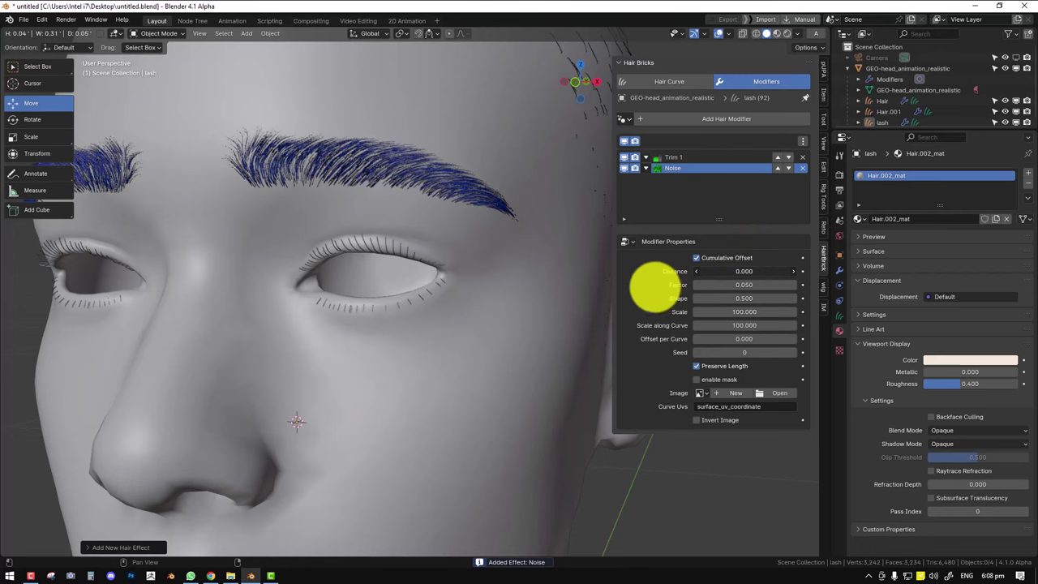
{"action": "left_click", "coordinate": [753, 270]}
{"action": "type", "text": "0"}
{"action": "key", "text": "Return"}
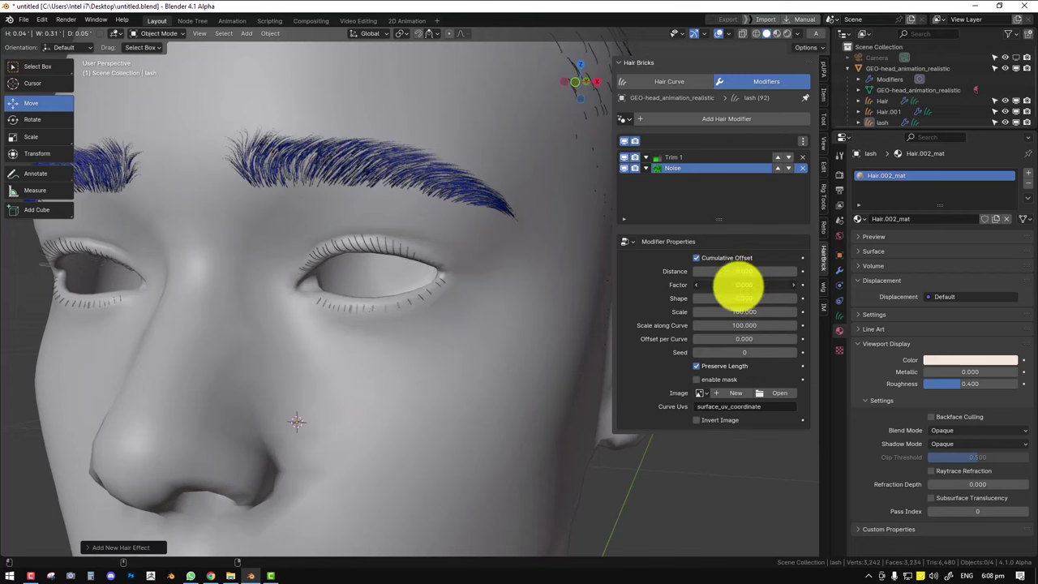
{"action": "left_click_drag", "start_coordinate": [739, 285], "coordinate": [742, 285]}
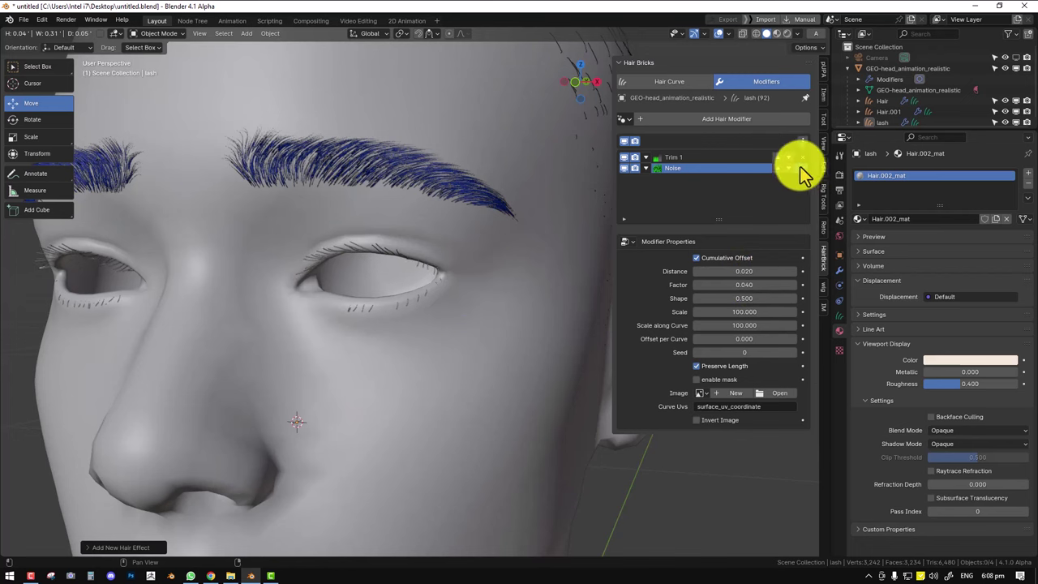
Replace the lash hair's Noise modifier with a Noise Simple styling modifier and set its noise scale to 0.001.
{"action": "left_click", "coordinate": [714, 122]}
{"action": "left_click", "coordinate": [668, 219]}
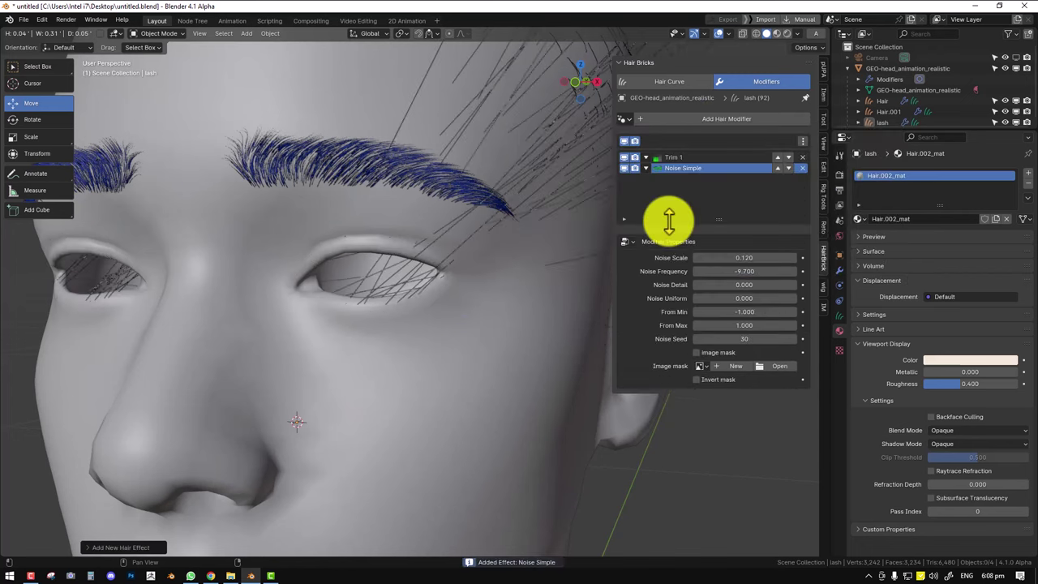
{"action": "left_click", "coordinate": [732, 257]}
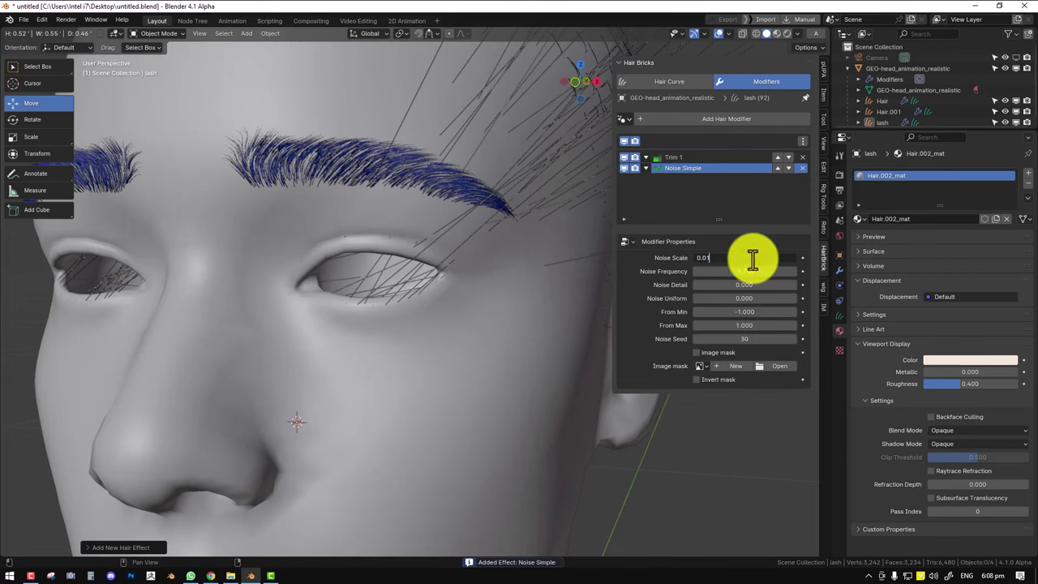
{"action": "type", "text": "0.01"}
{"action": "key", "text": "Return"}
{"action": "left_click_drag", "start_coordinate": [753, 259], "coordinate": [755, 257]}
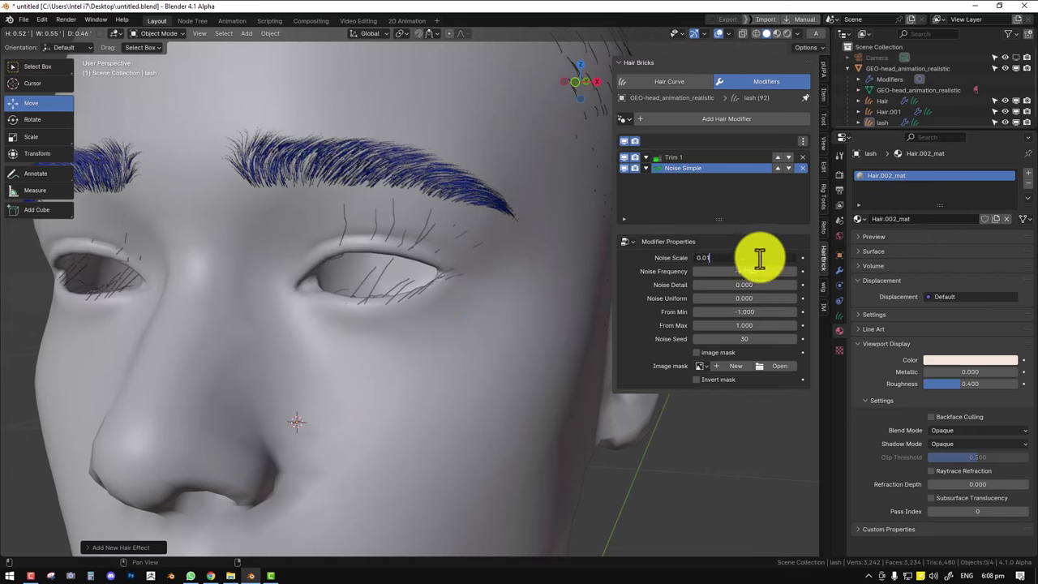
{"action": "type", "text": "1"}
{"action": "key", "text": "Return"}
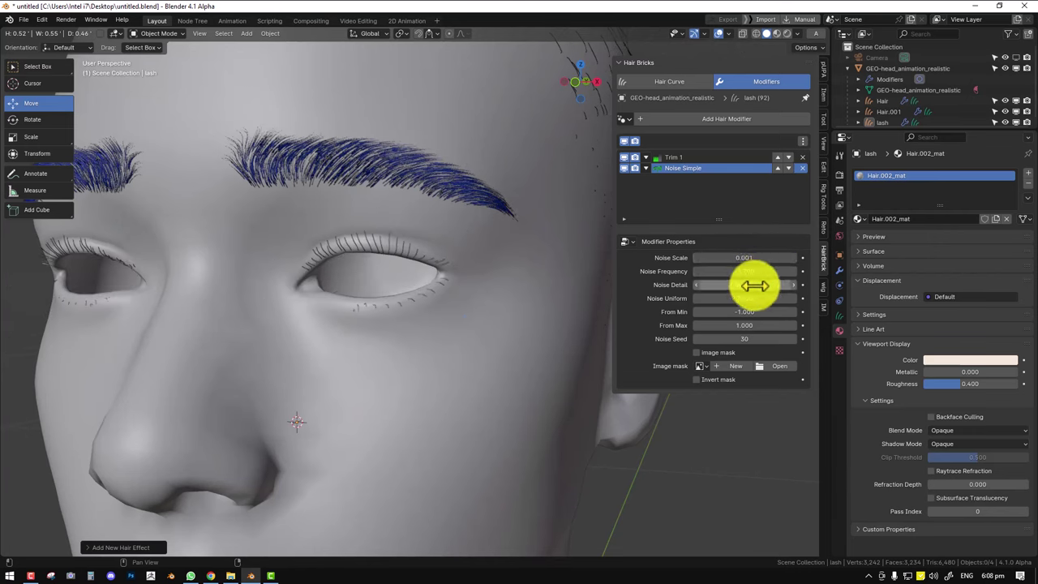
Try a noise frequency of 60.000 on the Noise Simple modifier and remove that modifier from the lash hair.
{"action": "left_click_drag", "start_coordinate": [747, 275], "coordinate": [829, 271]}
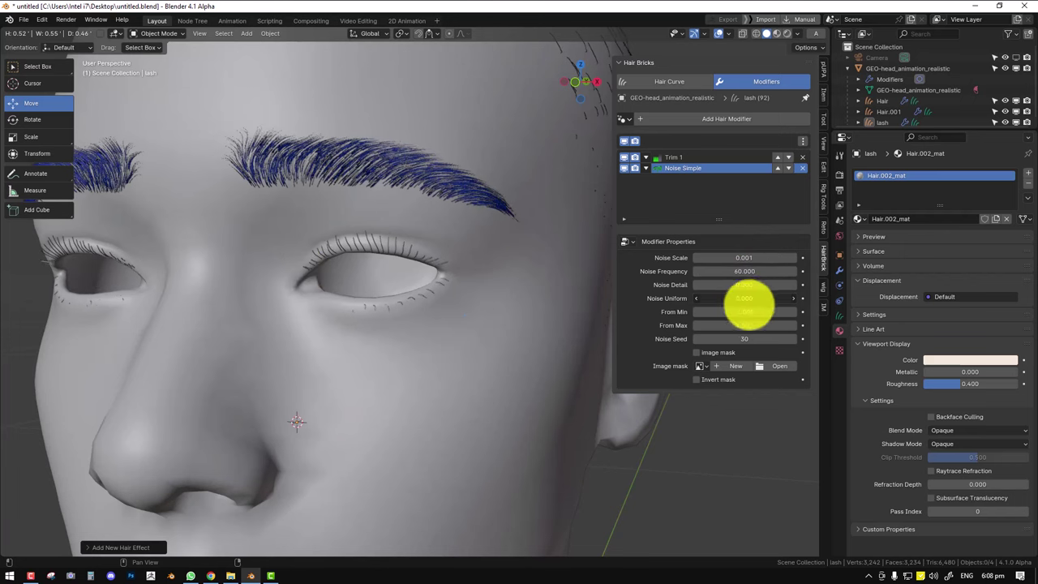
{"action": "left_click_drag", "start_coordinate": [738, 317], "coordinate": [876, 322]}
{"action": "mouse_move", "coordinate": [751, 259]}
{"action": "left_mouse_down"}
{"action": "mouse_move", "coordinate": [732, 260]}
{"action": "mouse_move", "coordinate": [746, 251]}
{"action": "left_mouse_up"}
{"action": "left_click", "coordinate": [802, 168]}
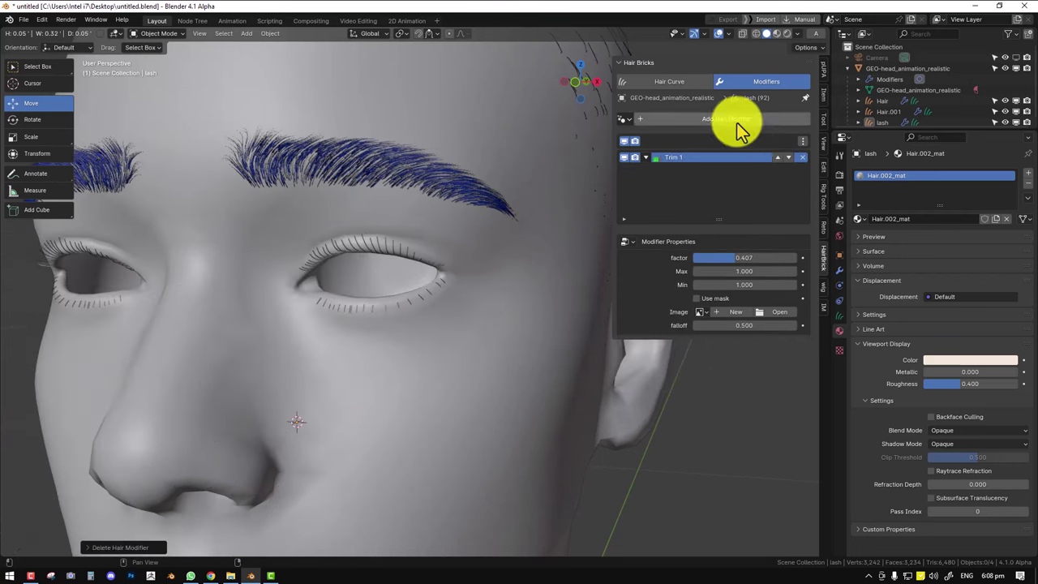
Add a Frizz styling modifier to the lash hair and lower its factor to about -0.029.
{"action": "left_click", "coordinate": [738, 122]}
{"action": "left_click", "coordinate": [794, 197]}
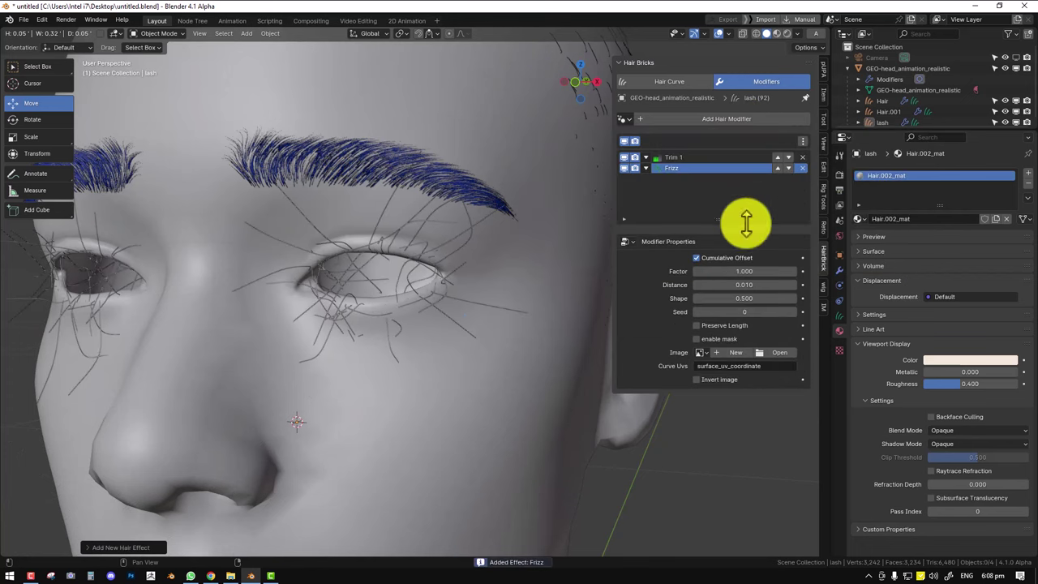
{"action": "left_click", "coordinate": [779, 270]}
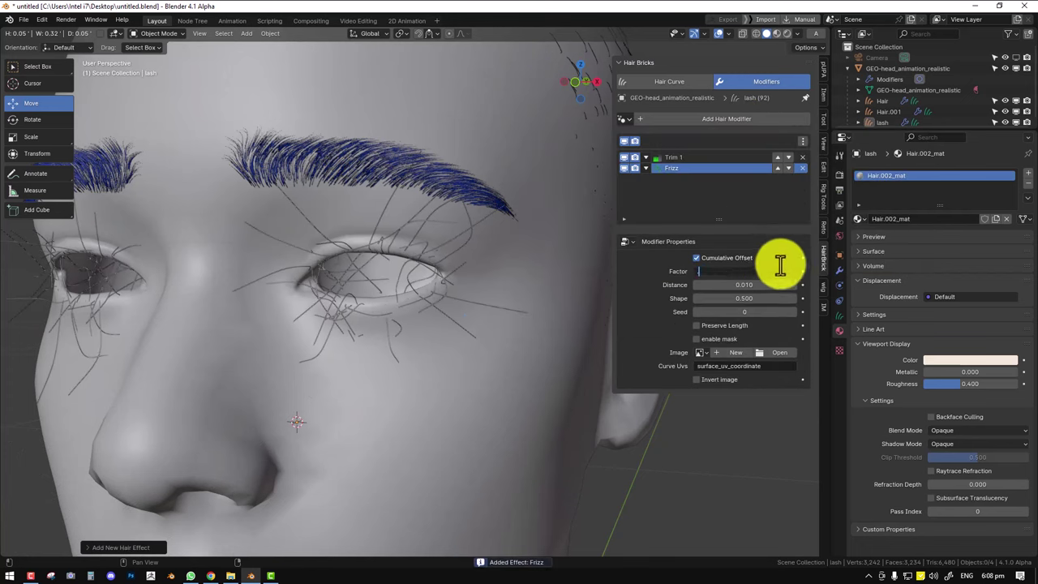
{"action": "key", "text": "Return"}
{"action": "left_click_drag", "start_coordinate": [781, 264], "coordinate": [771, 273]}
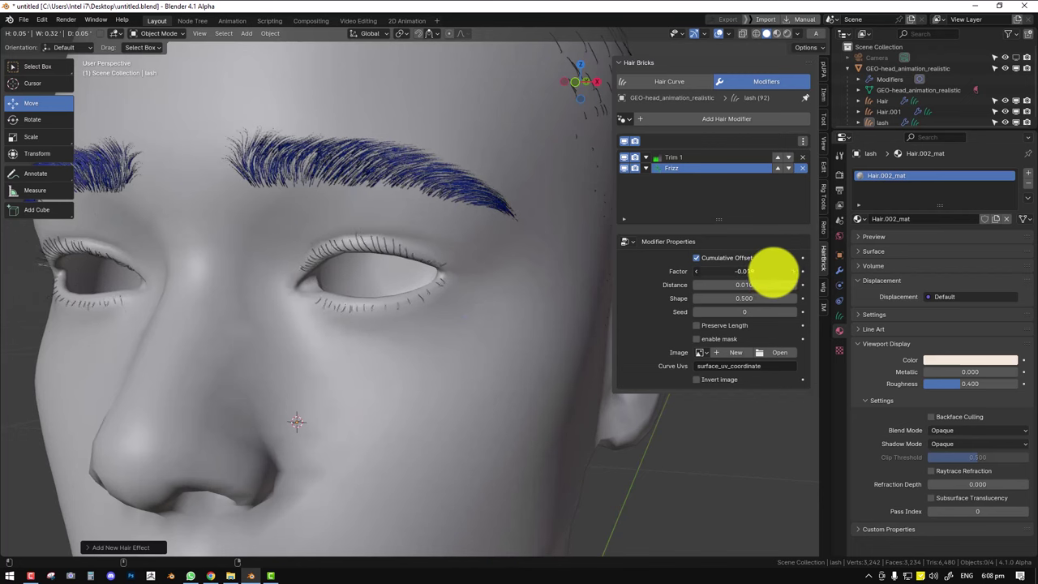
Enable Simple Duplicate hair children for the lash hair and set their radius to 0.001.
{"action": "left_click", "coordinate": [680, 82]}
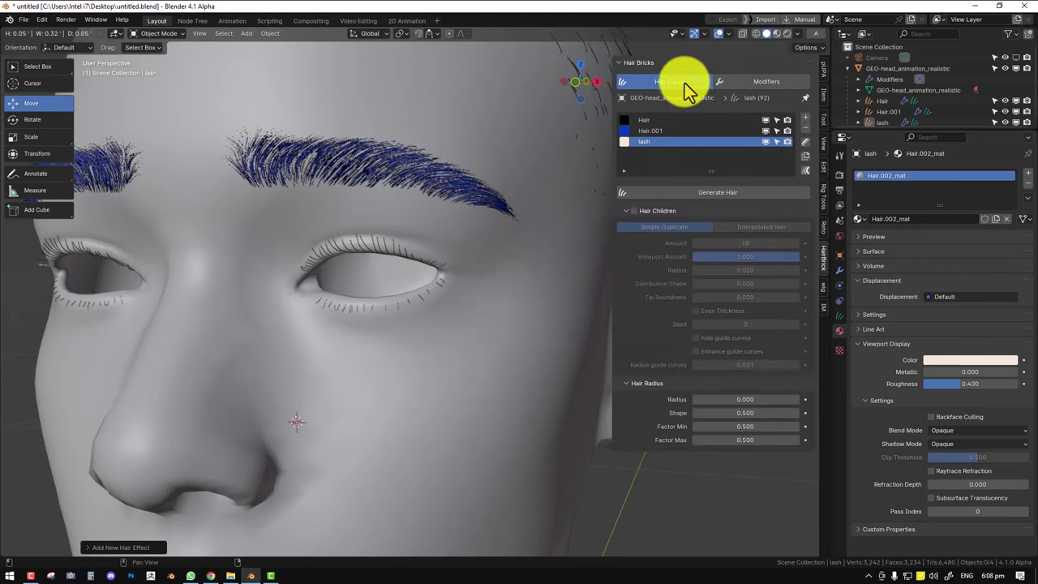
{"action": "left_click", "coordinate": [634, 211]}
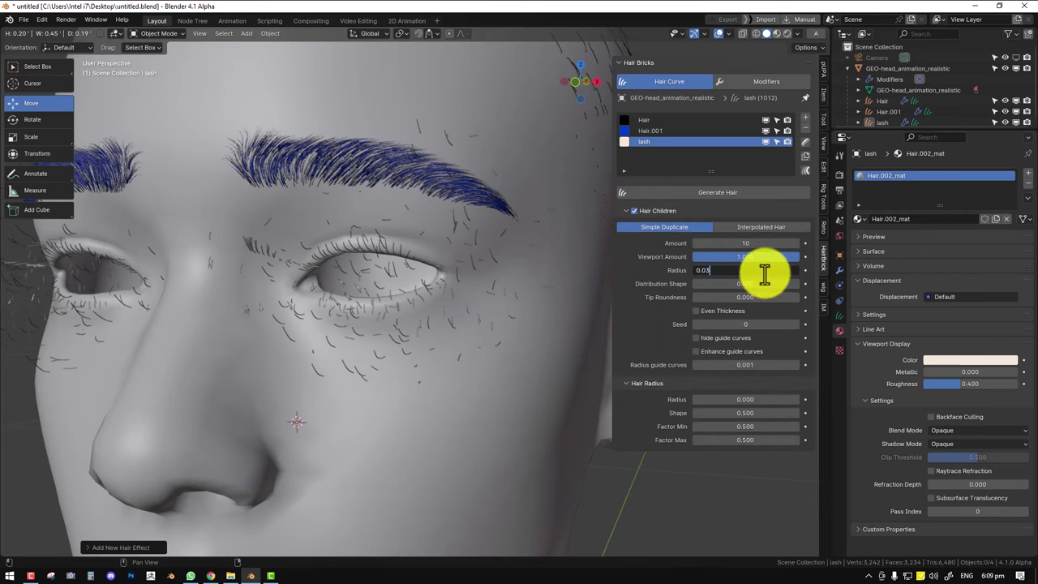
{"action": "key", "text": "Return"}
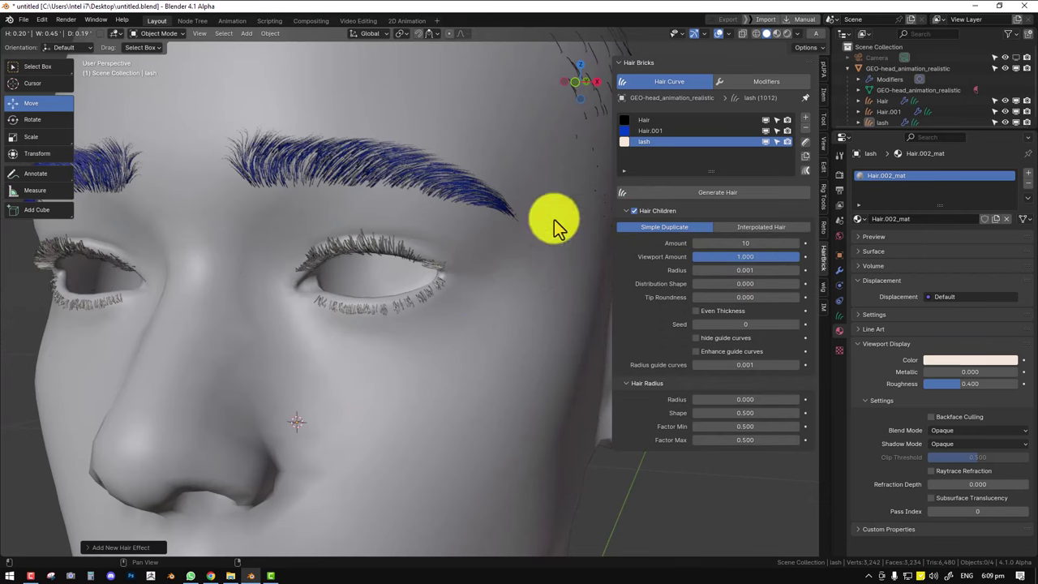
Add a Clump styling modifier to the lash hair and reduce its guide distance to 0.002, then 0.001.
{"action": "key", "text": "KP_1"}
{"action": "scroll", "coordinate": [463, 267], "scroll_direction": "up", "scroll_amount": 5}
{"action": "middle_click_drag", "start_coordinate": [451, 281], "coordinate": [487, 244]}
{"action": "left_click", "coordinate": [761, 85]}
{"action": "left_click", "coordinate": [709, 121]}
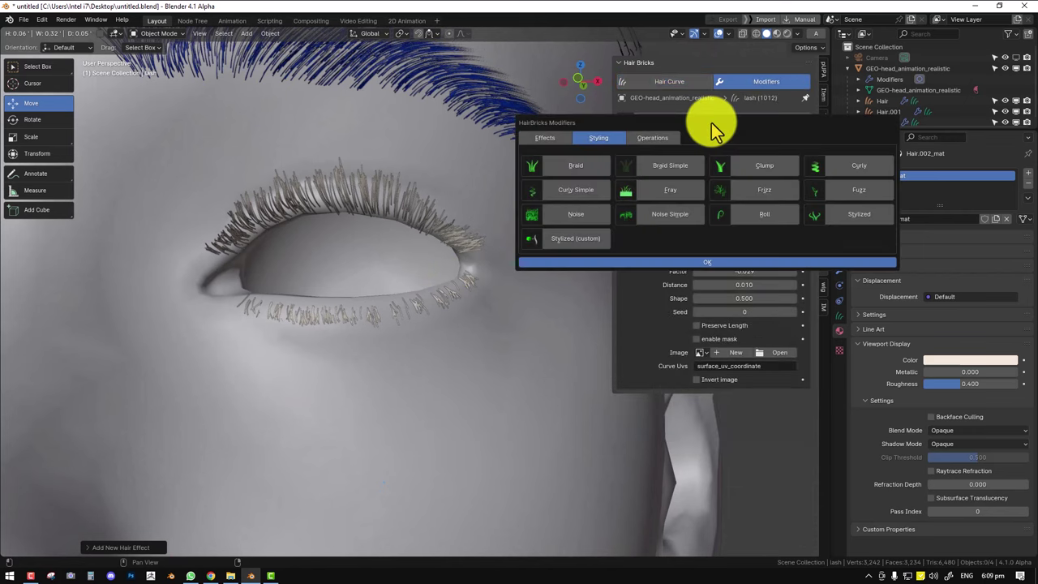
{"action": "left_click", "coordinate": [754, 171]}
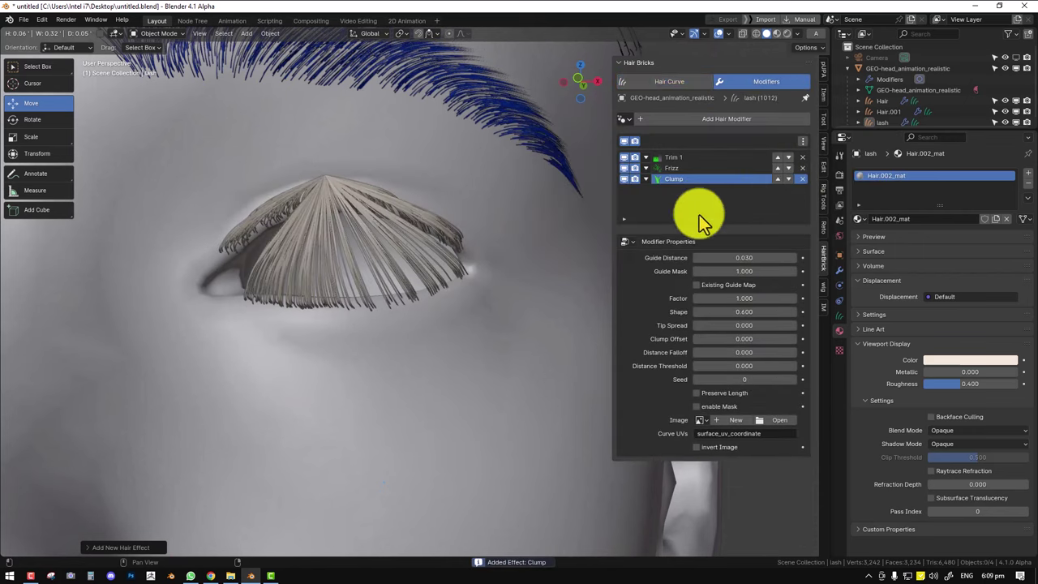
{"action": "left_click", "coordinate": [772, 261]}
{"action": "type", "text": "0.0"}
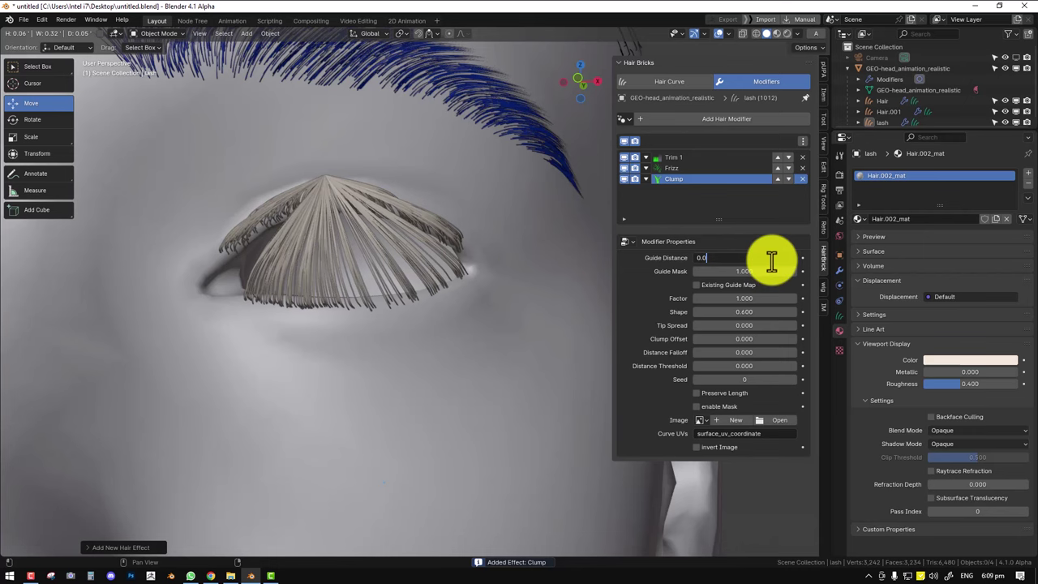
{"action": "type", "text": "02"}
{"action": "key", "text": "Return"}
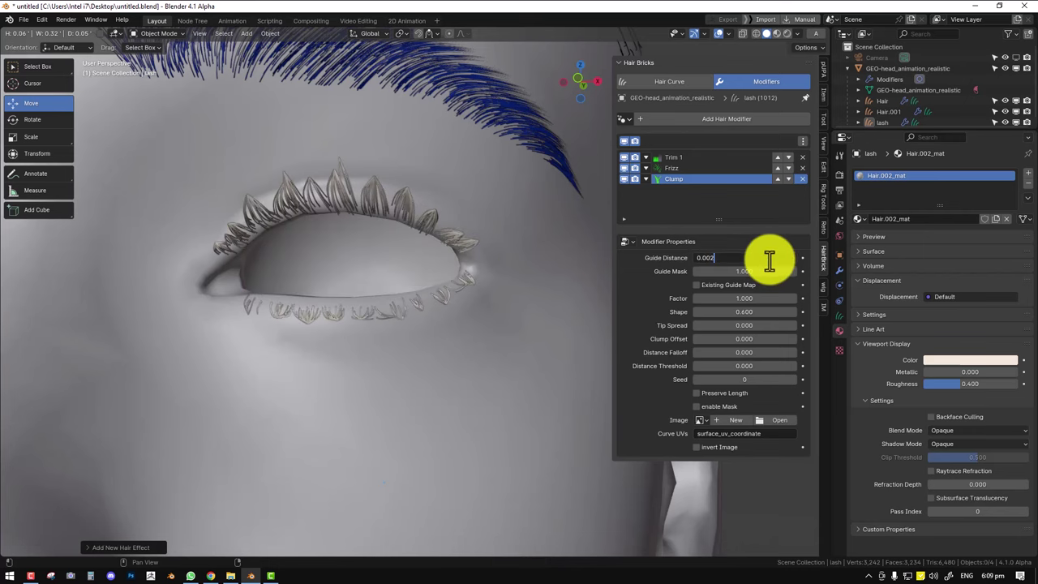
{"action": "key", "text": "Return"}
Try larger Clump guide distances of 0.2 and 0.03 on the lashes.
{"action": "scroll", "coordinate": [442, 297], "scroll_direction": "down", "scroll_amount": 4}
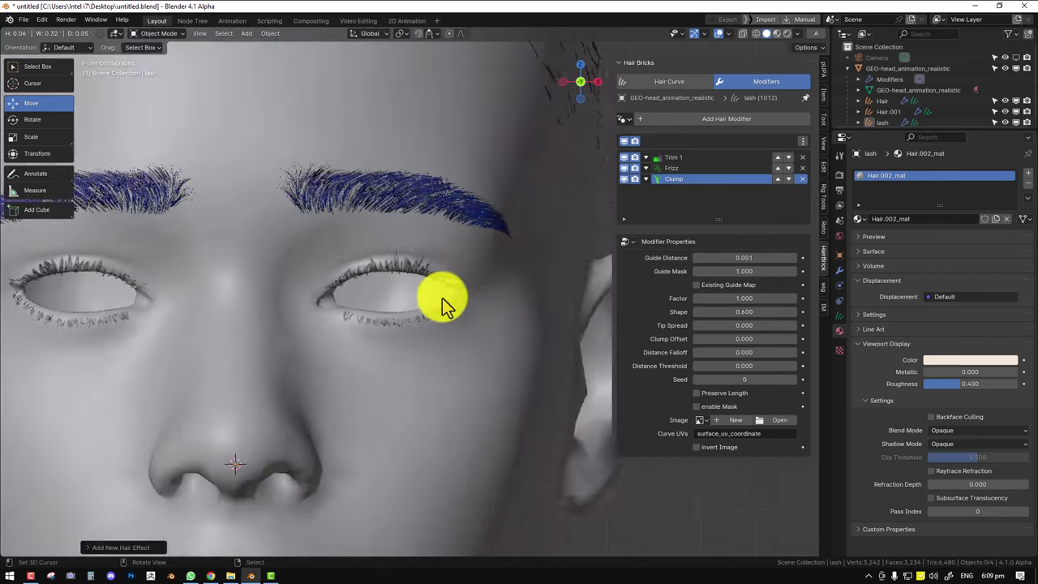
{"action": "scroll", "coordinate": [442, 298], "scroll_direction": "up", "scroll_amount": 2}
{"action": "middle_click_drag", "start_coordinate": [430, 316], "coordinate": [416, 286]}
{"action": "scroll", "coordinate": [414, 282], "scroll_direction": "up", "scroll_amount": 2}
{"action": "left_click", "coordinate": [769, 258]}
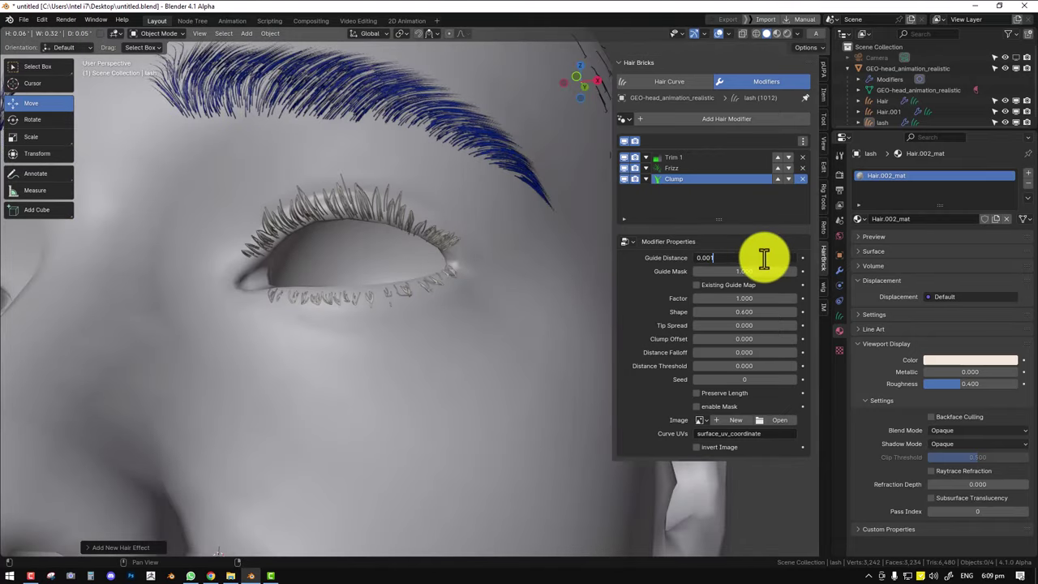
{"action": "type", "text": "1"}
{"action": "key", "text": "Return"}
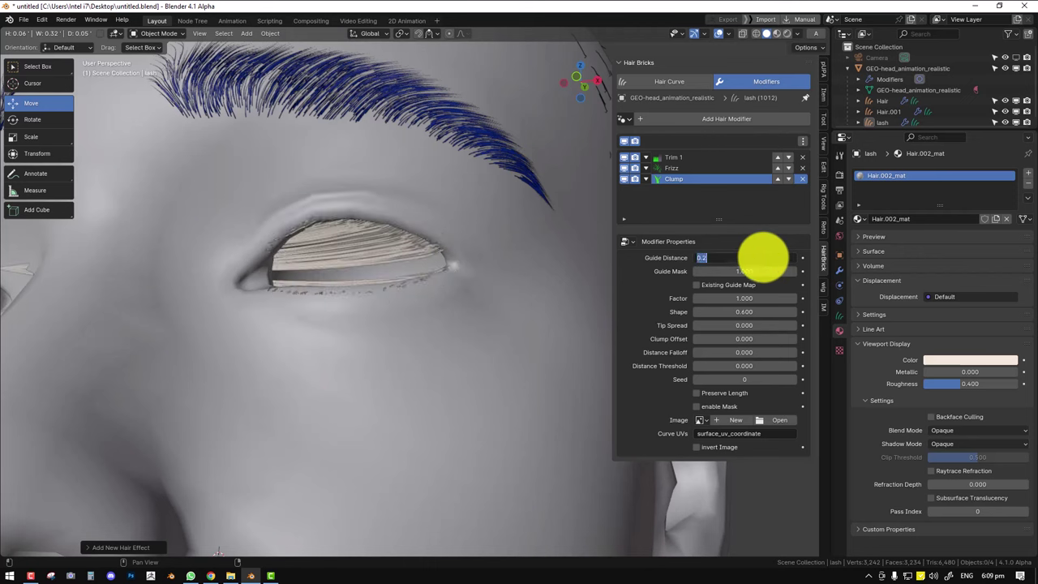
{"action": "key", "text": "Return"}
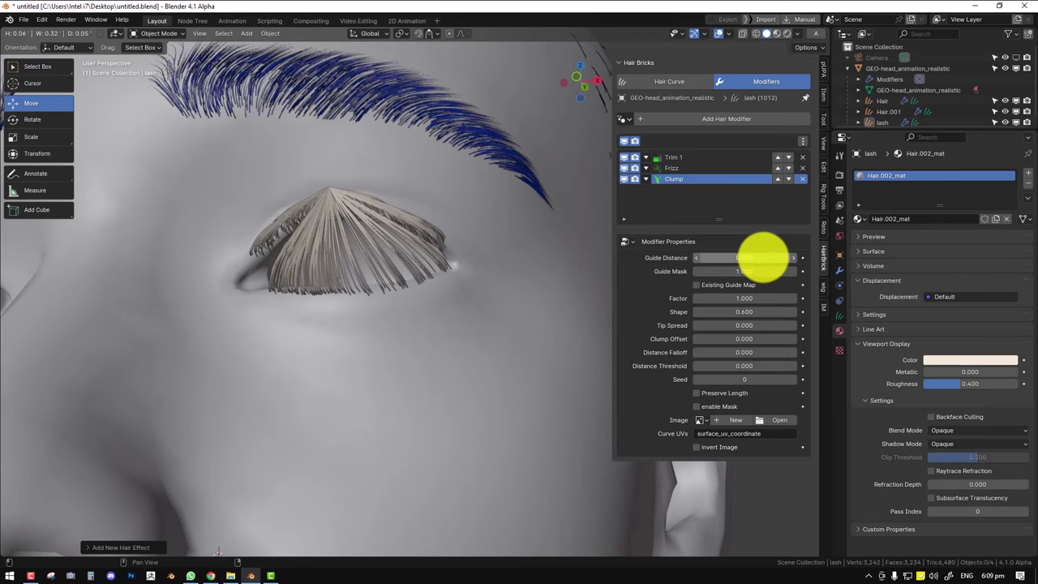
{"action": "middle_click_drag", "start_coordinate": [434, 234], "coordinate": [495, 267]}
Set the Clump guide distance to about 0.001, fine-tuning it for smaller lash clumps.
{"action": "left_click", "coordinate": [762, 257]}
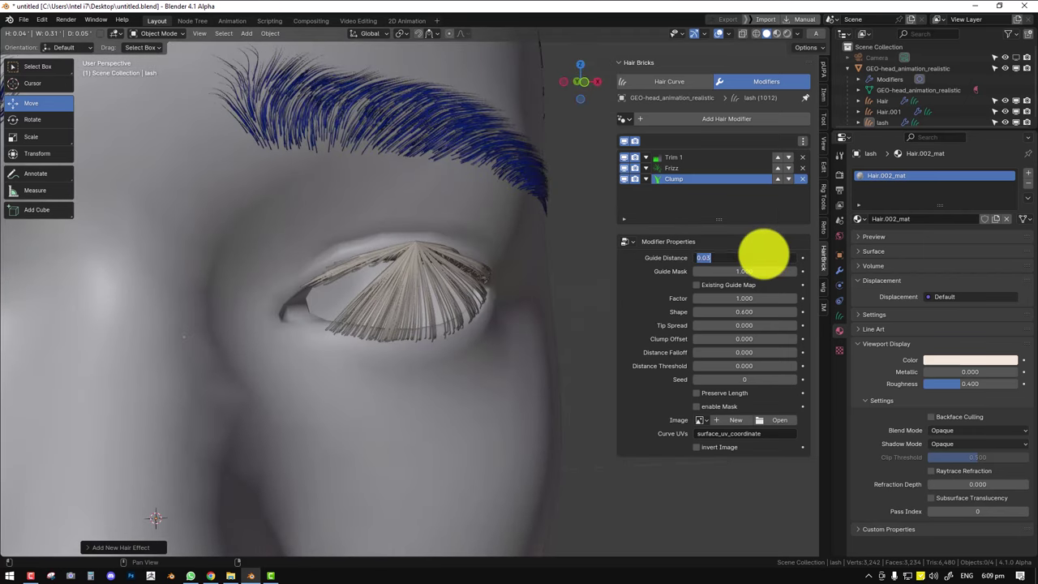
{"action": "key", "text": "Return"}
{"action": "middle_click_drag", "start_coordinate": [630, 284], "coordinate": [406, 278]}
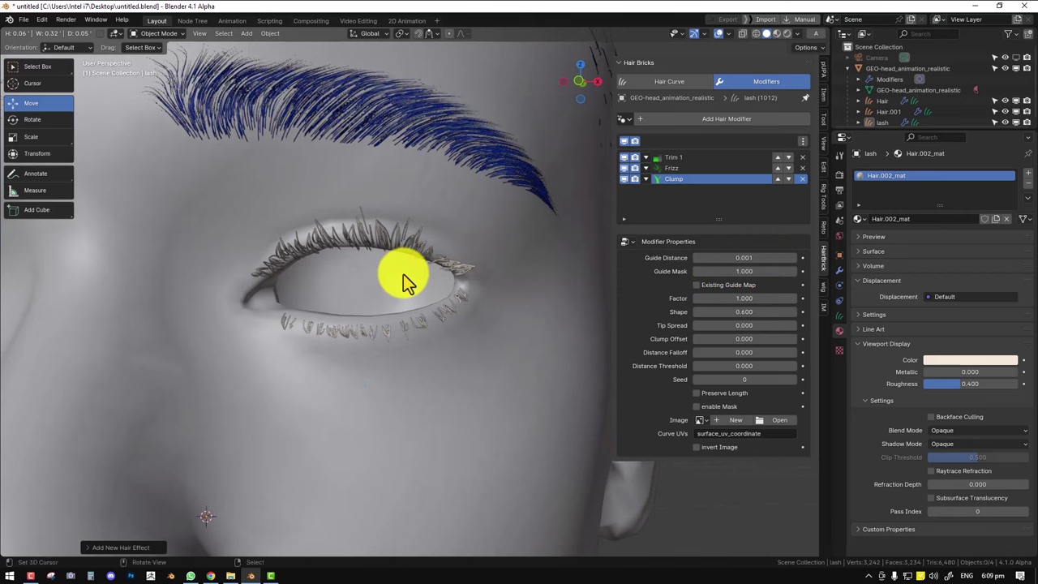
{"action": "left_click", "coordinate": [754, 258]}
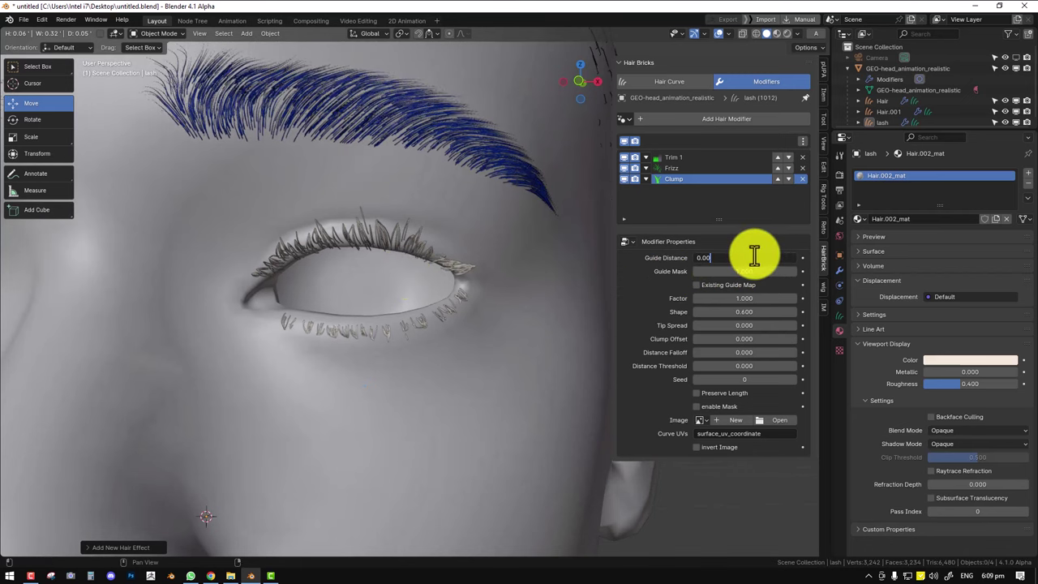
{"action": "key", "text": "Return"}
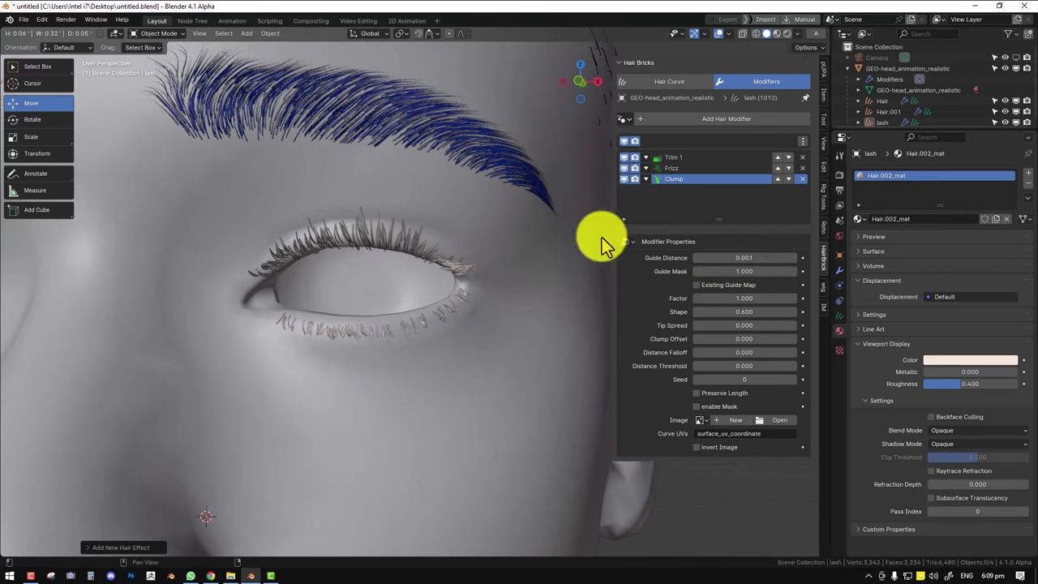
Set the lash hair's radius Factor Min to 0.
{"action": "key", "text": "KP_1"}
{"action": "scroll", "coordinate": [412, 302], "scroll_direction": "down", "scroll_amount": 2}
{"action": "left_click", "coordinate": [692, 84]}
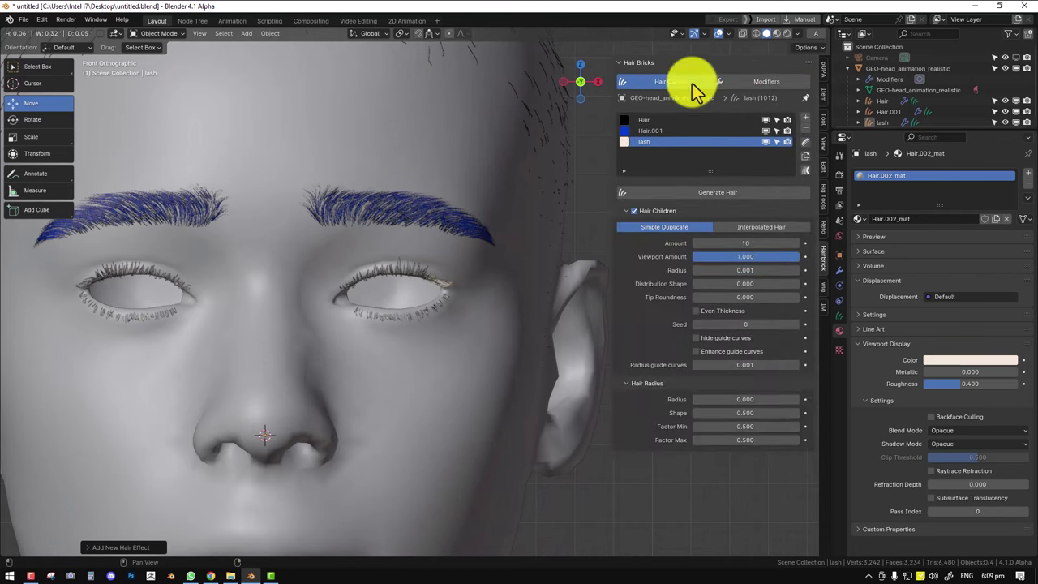
{"action": "left_click", "coordinate": [759, 426]}
{"action": "type", "text": "0"}
{"action": "key", "text": "Return"}
Set the lash children's Tip Roundness to 1.000 and enable Even Thickness.
{"action": "scroll", "coordinate": [487, 345], "scroll_direction": "up", "scroll_amount": 3}
{"action": "middle_click_drag", "start_coordinate": [486, 345], "coordinate": [440, 321]}
{"action": "scroll", "coordinate": [456, 316], "scroll_direction": "down", "scroll_amount": 6}
{"action": "scroll", "coordinate": [487, 318], "scroll_direction": "up", "scroll_amount": 3}
{"action": "scroll", "coordinate": [443, 316], "scroll_direction": "up", "scroll_amount": 4}
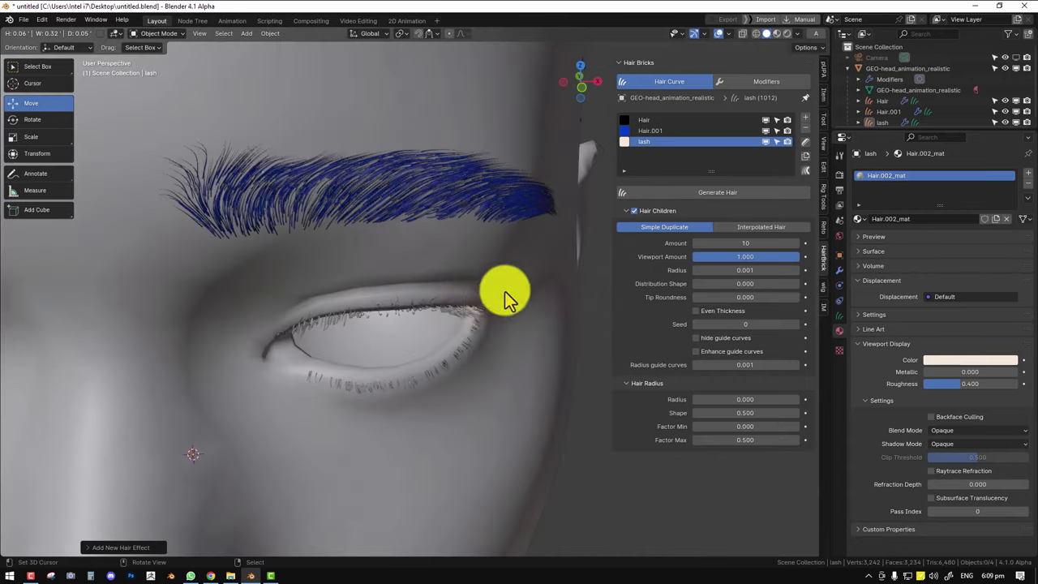
{"action": "middle_click_drag", "start_coordinate": [504, 299], "coordinate": [473, 255]}
{"action": "scroll", "coordinate": [473, 254], "scroll_direction": "up", "scroll_amount": 3}
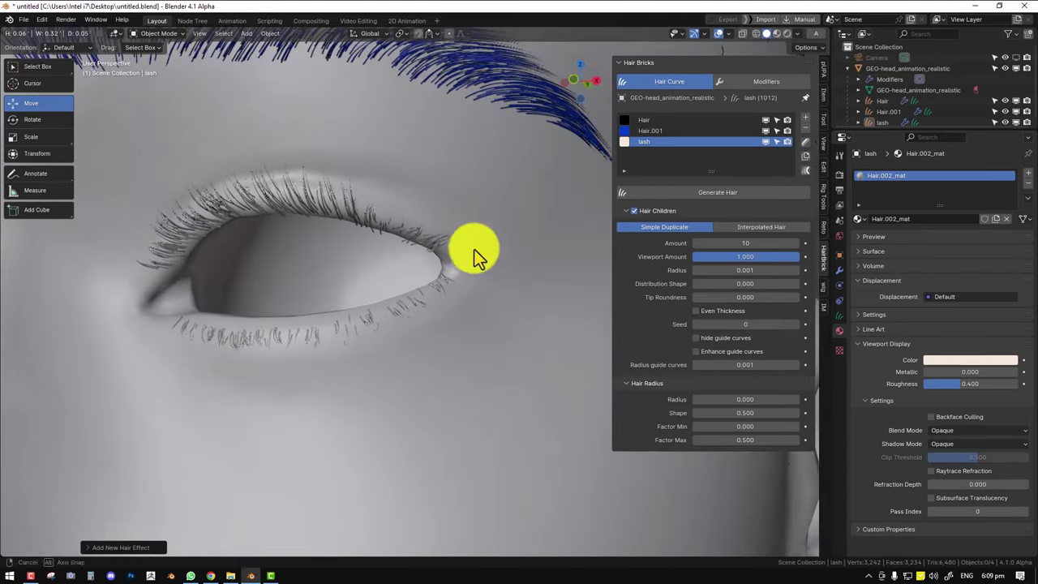
{"action": "left_click", "coordinate": [742, 297]}
{"action": "left_click", "coordinate": [746, 298]}
{"action": "type", "text": "1"}
{"action": "key", "text": "Return"}
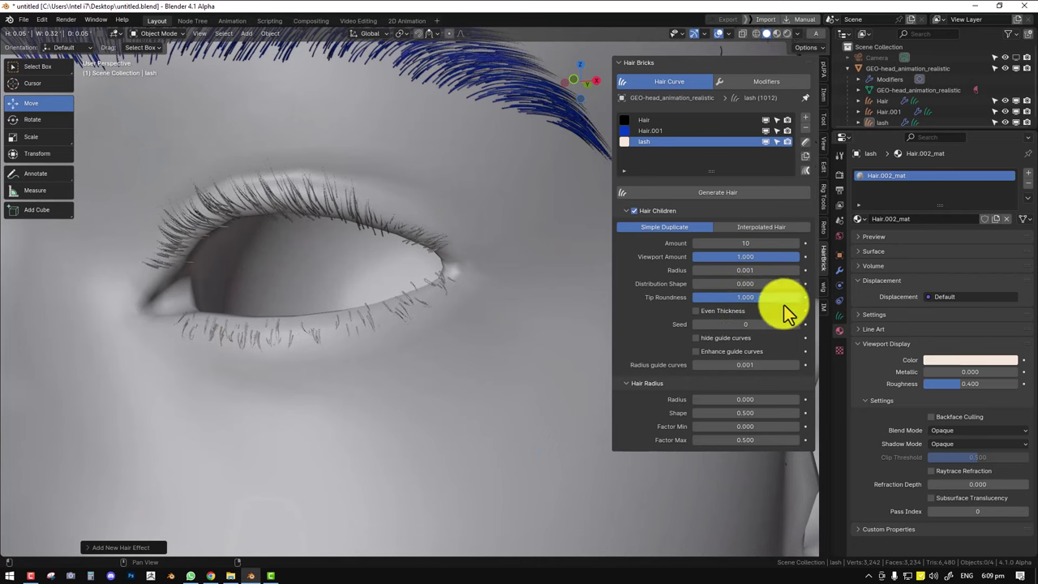
{"action": "left_click", "coordinate": [711, 311]}
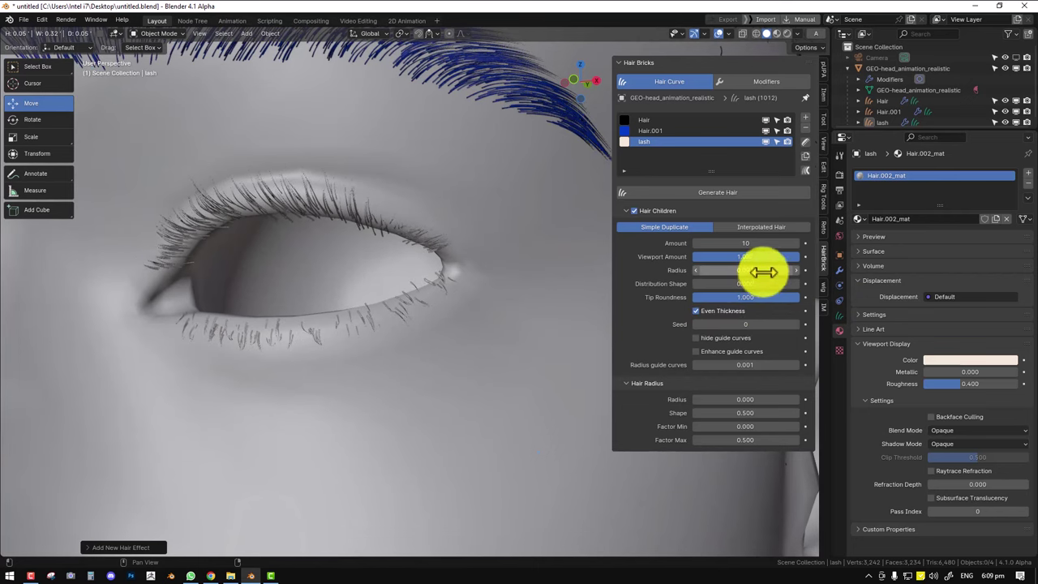
Fine-tune the lash children's radius to about 0.001 and check the lashes from several angles.
{"action": "middle_click_drag", "start_coordinate": [361, 302], "coordinate": [427, 304]}
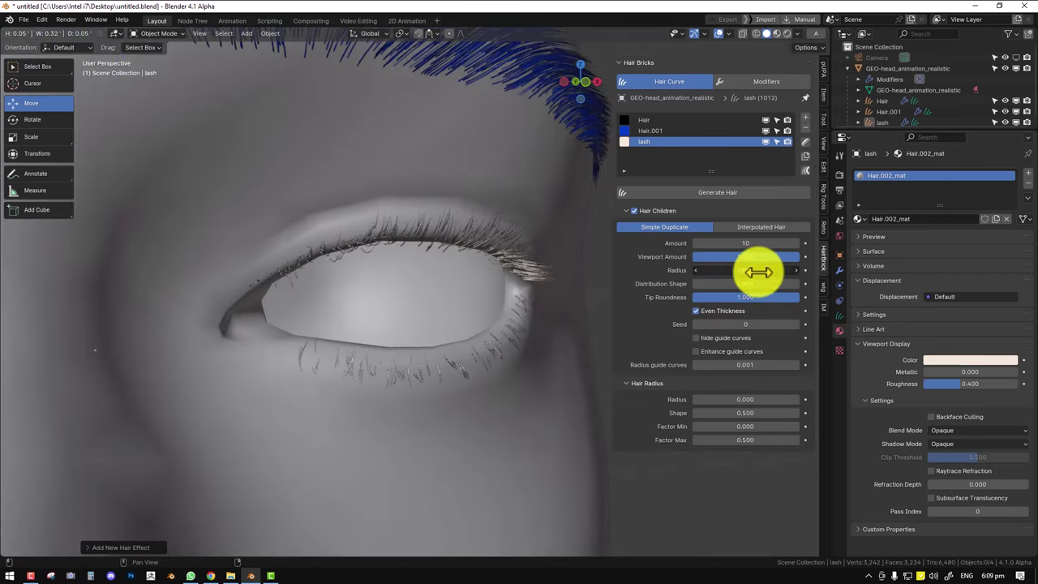
{"action": "key", "text": "Return"}
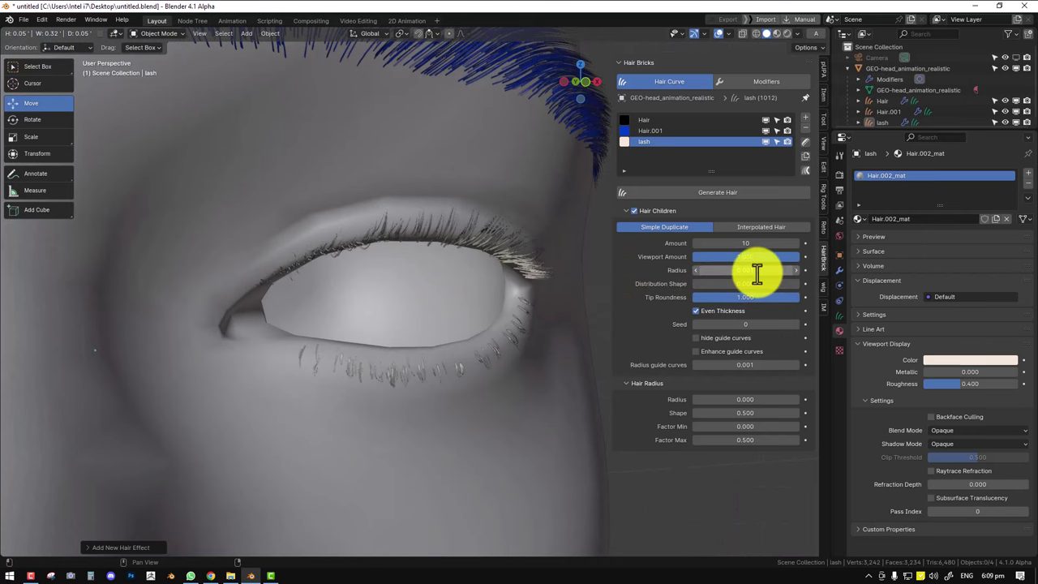
{"action": "middle_click_drag", "start_coordinate": [328, 295], "coordinate": [301, 298]}
{"action": "scroll", "coordinate": [408, 303], "scroll_direction": "down", "scroll_amount": 3}
{"action": "middle_click_drag", "start_coordinate": [471, 304], "coordinate": [411, 299]}
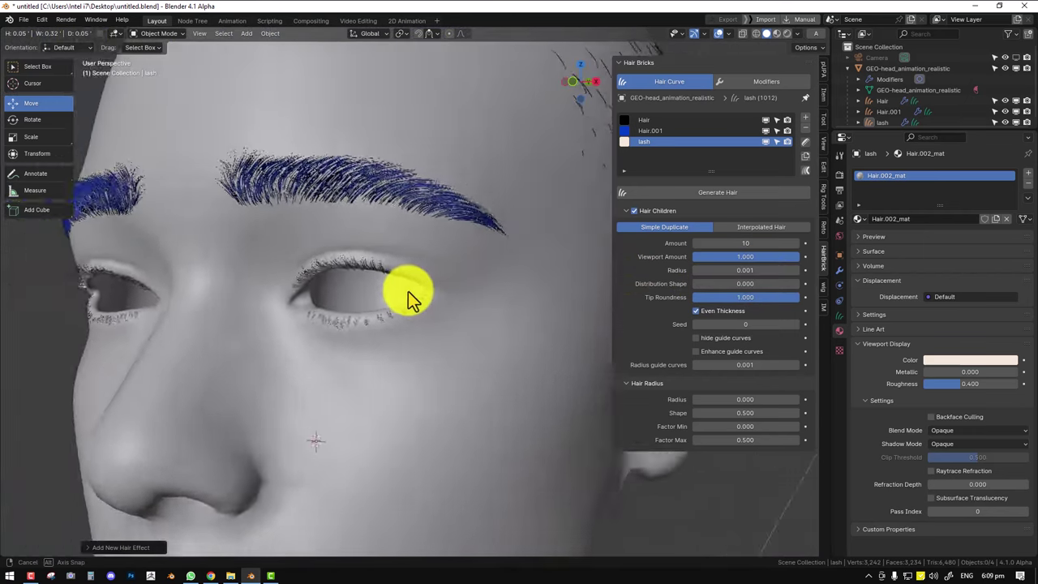
Select the lash hair and darken its colour to near black with a value of 0.003.
{"action": "scroll", "coordinate": [417, 288], "scroll_direction": "up", "scroll_amount": 3}
{"action": "left_click", "coordinate": [317, 255]}
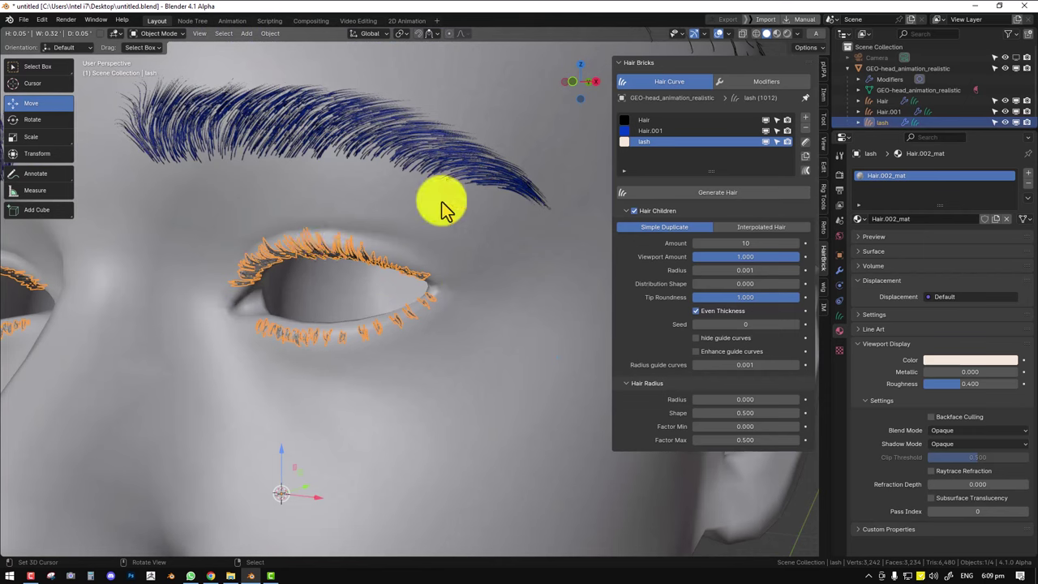
{"action": "left_click", "coordinate": [625, 142]}
{"action": "left_click_drag", "start_coordinate": [729, 225], "coordinate": [730, 238]}
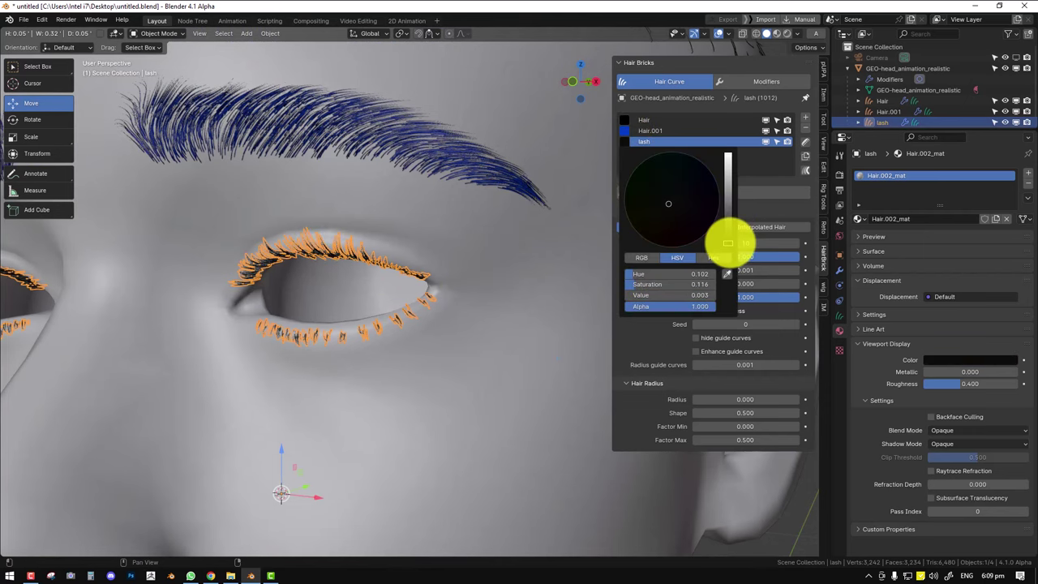
{"action": "scroll", "coordinate": [434, 178], "scroll_direction": "down", "scroll_amount": 3}
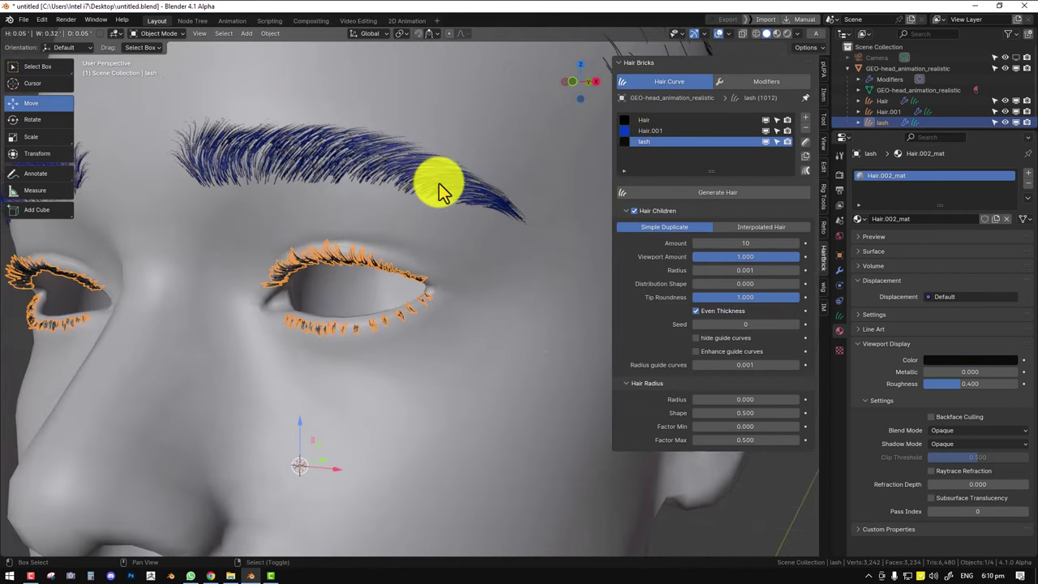
Link the scalp hair's black material to the lash hair and the eyebrow hair, and clear the selection.
{"action": "left_click", "coordinate": [438, 183], "text": "shift"}
{"action": "scroll", "coordinate": [444, 191], "scroll_direction": "down", "scroll_amount": 4}
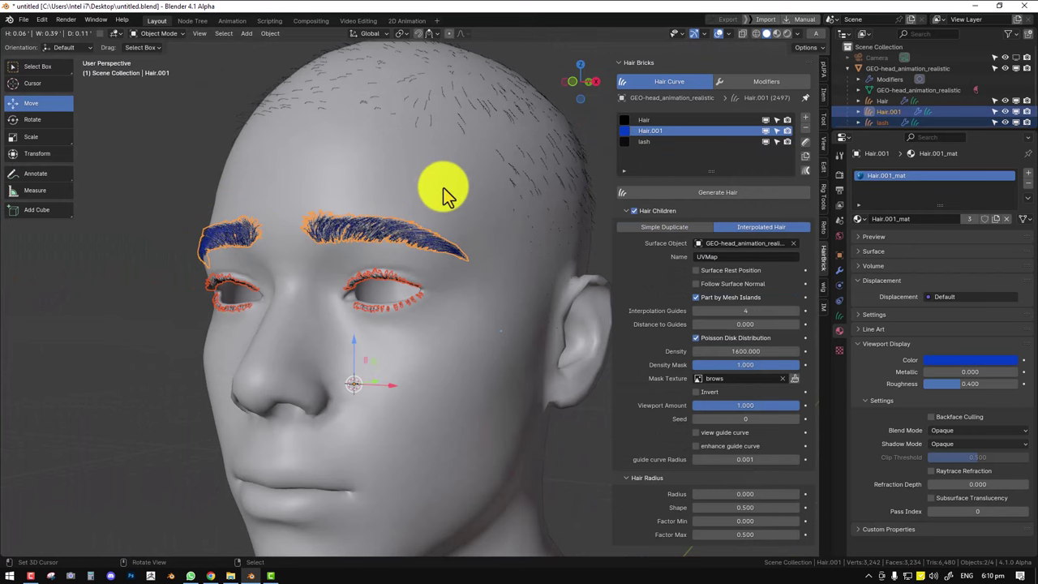
{"action": "left_click", "coordinate": [597, 195], "text": "shift"}
{"action": "key", "text": "ctrl+l"}
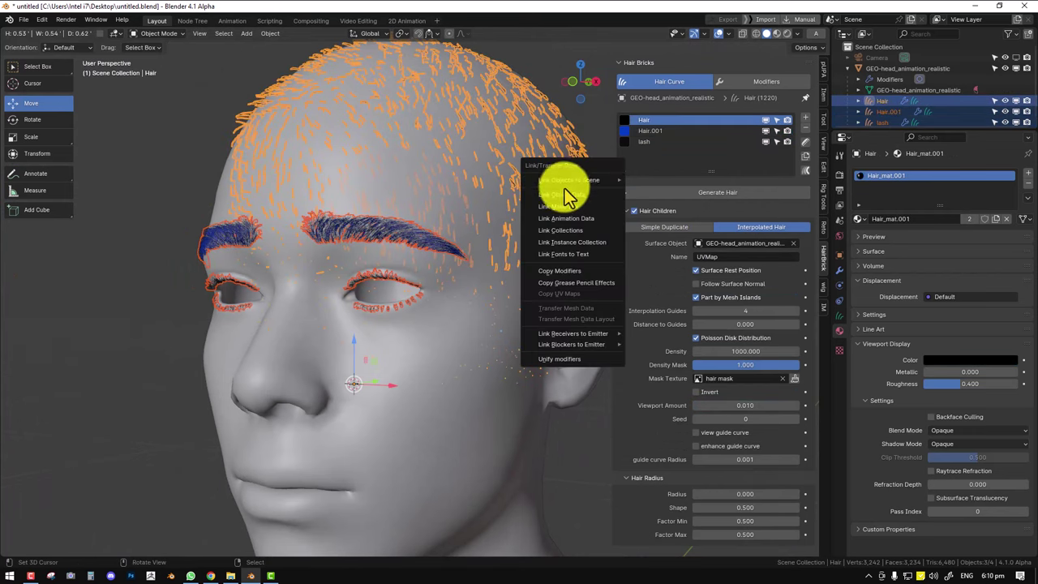
{"action": "left_click", "coordinate": [570, 207]}
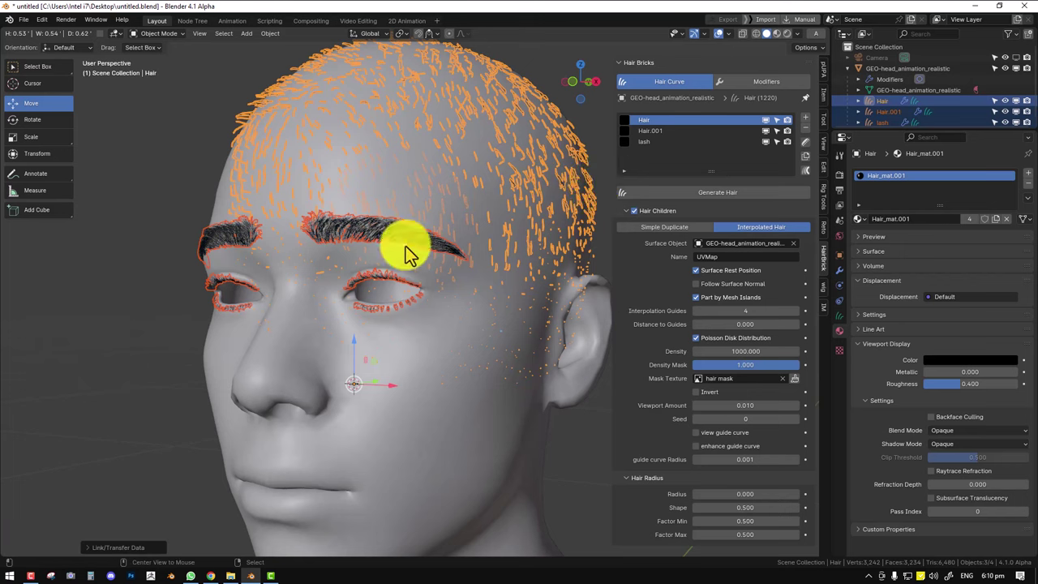
{"action": "key", "text": "alt+a"}
Vary the lash colour from a front view to test the shared material, ending at black with a value of 0.000.
{"action": "middle_click_drag", "start_coordinate": [441, 267], "coordinate": [610, 155]}
{"action": "left_click", "coordinate": [625, 142]}
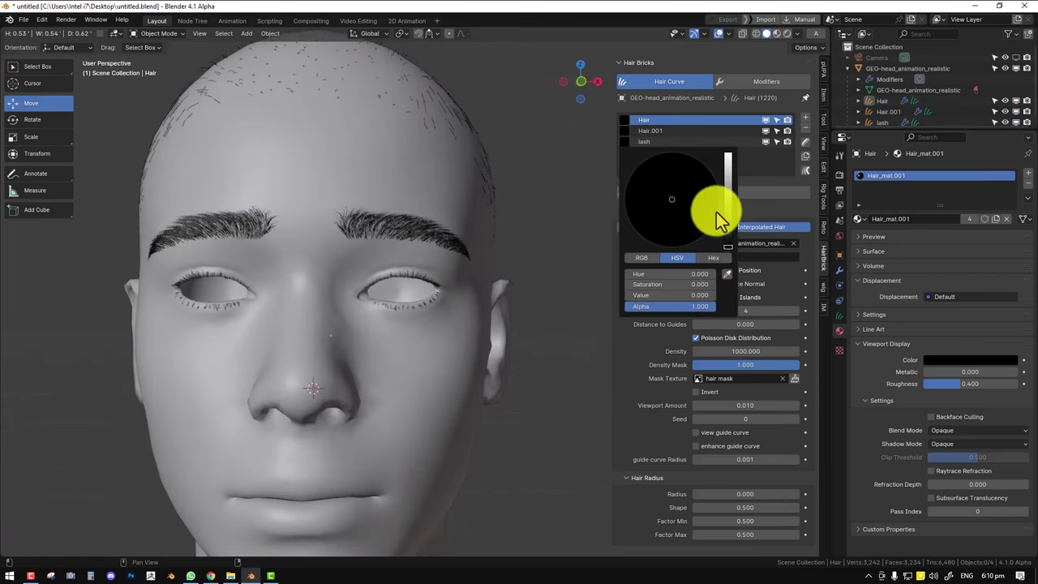
{"action": "left_click_drag", "start_coordinate": [721, 213], "coordinate": [728, 166]}
{"action": "left_click_drag", "start_coordinate": [693, 203], "coordinate": [728, 247]}
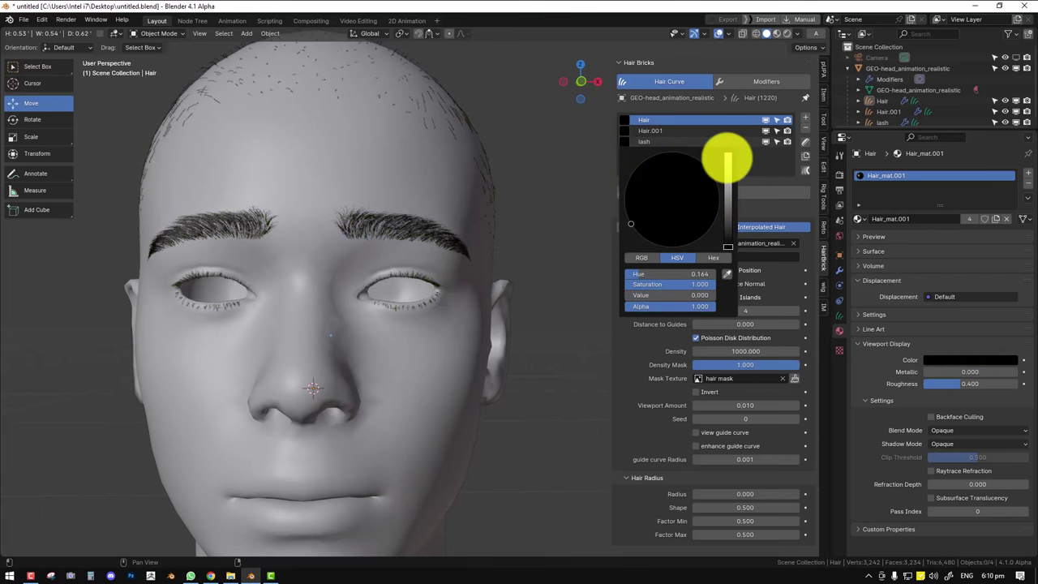
Switch to the camera view and, with the camera locked to the view, frame the head at a three-quarter angle.
{"action": "key", "text": "KP_1"}
{"action": "scroll", "coordinate": [394, 249], "scroll_direction": "down", "scroll_amount": 1}
{"action": "middle_click_drag", "start_coordinate": [409, 255], "coordinate": [440, 204]}
{"action": "key", "text": "KP_0"}
{"action": "key", "text": "q"}
{"action": "left_click", "coordinate": [422, 217]}
{"action": "middle_click_drag", "start_coordinate": [411, 238], "coordinate": [454, 189]}
{"action": "scroll", "coordinate": [448, 177], "scroll_direction": "up", "scroll_amount": 1}
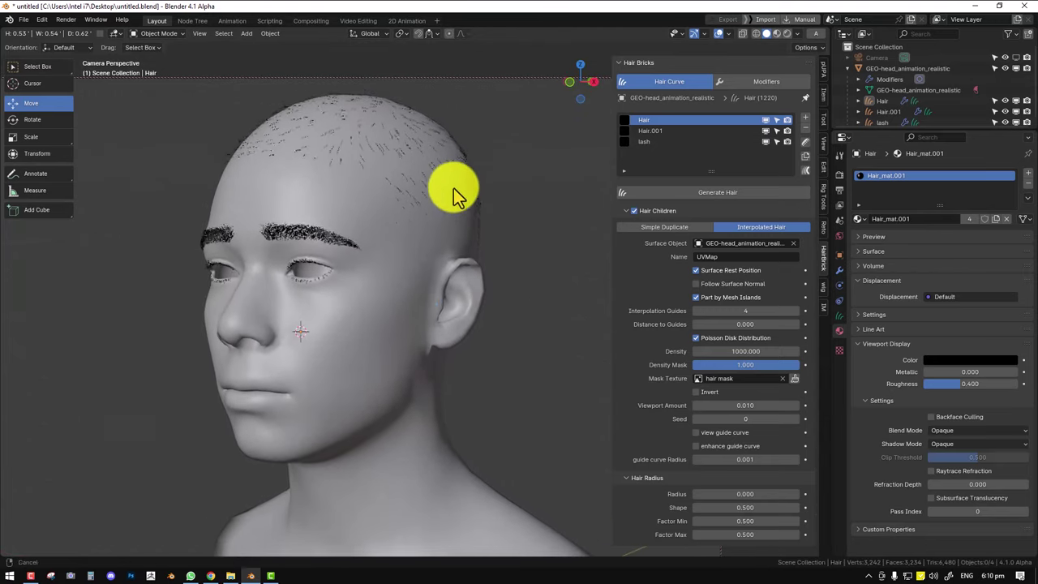
{"action": "key", "text": "q"}
{"action": "left_click", "coordinate": [469, 160]}
Render the image and examine the scalp hair, eyebrows and eyelashes up close.
{"action": "key", "text": "F12"}
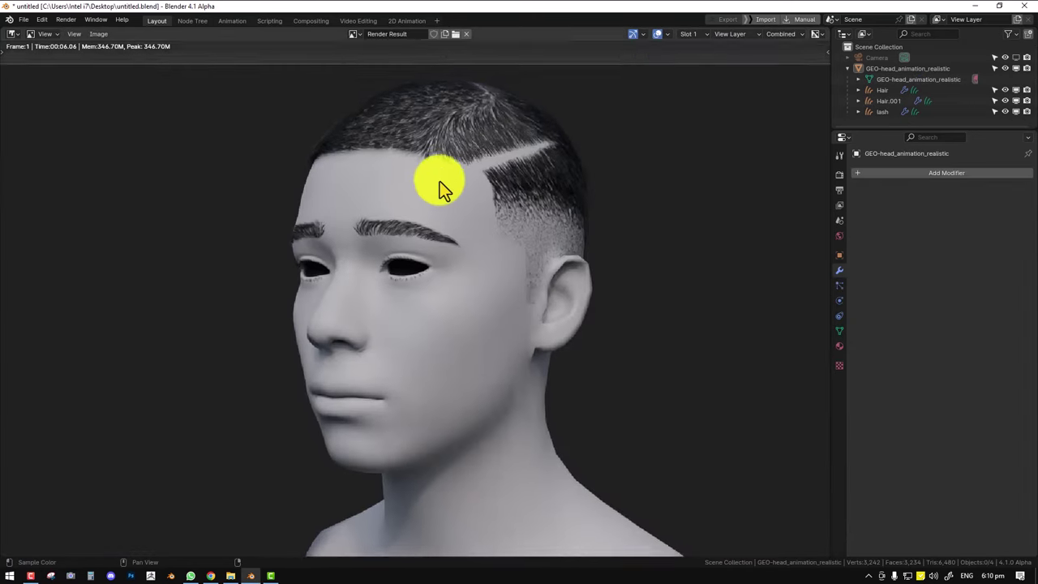
{"action": "scroll", "coordinate": [440, 186], "scroll_direction": "up", "scroll_amount": 2}
{"action": "scroll", "coordinate": [398, 179], "scroll_direction": "up", "scroll_amount": 2}
{"action": "middle_click_drag", "start_coordinate": [398, 179], "coordinate": [433, 209]}
{"action": "scroll", "coordinate": [381, 200], "scroll_direction": "down", "scroll_amount": 4}
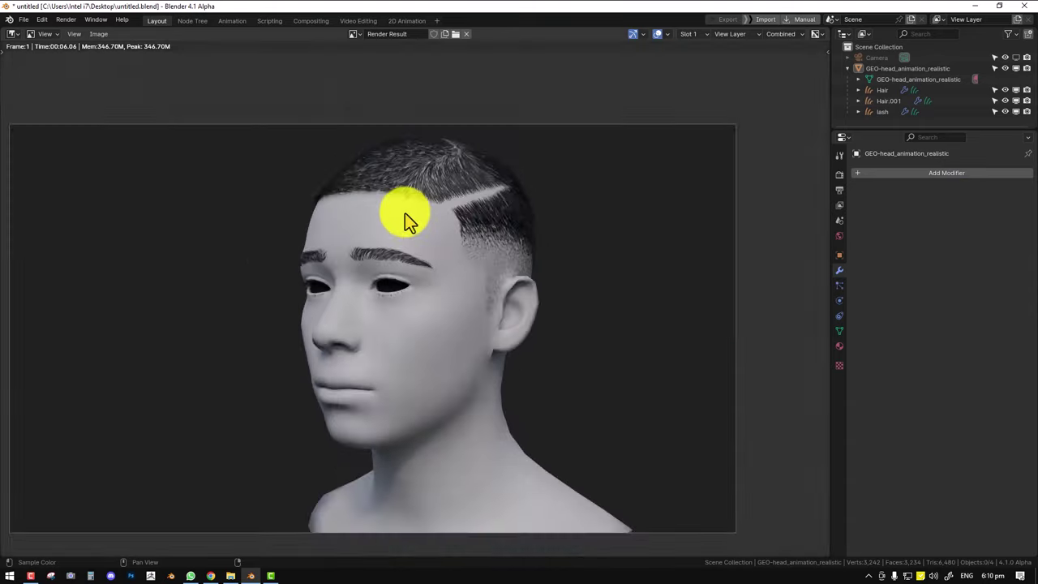
Close the render and reframe the camera closer on the head, looking down from the opposite front side.
{"action": "key", "text": "Escape"}
{"action": "key", "text": "q"}
{"action": "left_click", "coordinate": [456, 62]}
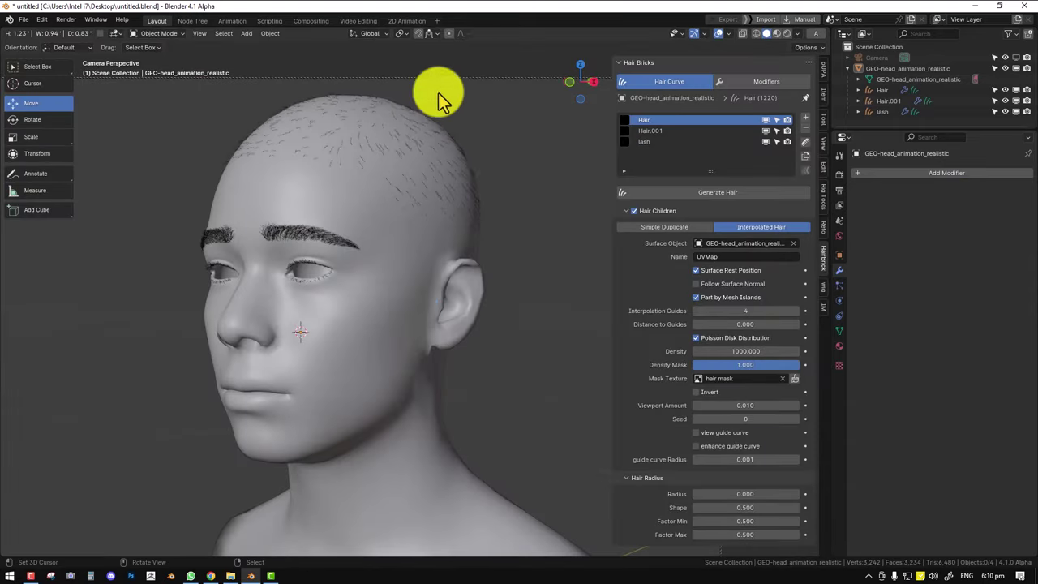
{"action": "middle_click_drag", "start_coordinate": [308, 184], "coordinate": [483, 191]}
{"action": "middle_click_drag", "start_coordinate": [353, 205], "coordinate": [487, 362], "text": "shift"}
{"action": "scroll", "coordinate": [479, 205], "scroll_direction": "up", "scroll_amount": 2}
Render the new camera angle and examine the hairline, eyebrows and eyelashes.
{"action": "right_click", "coordinate": [556, 216]}
{"action": "key", "text": "Escape"}
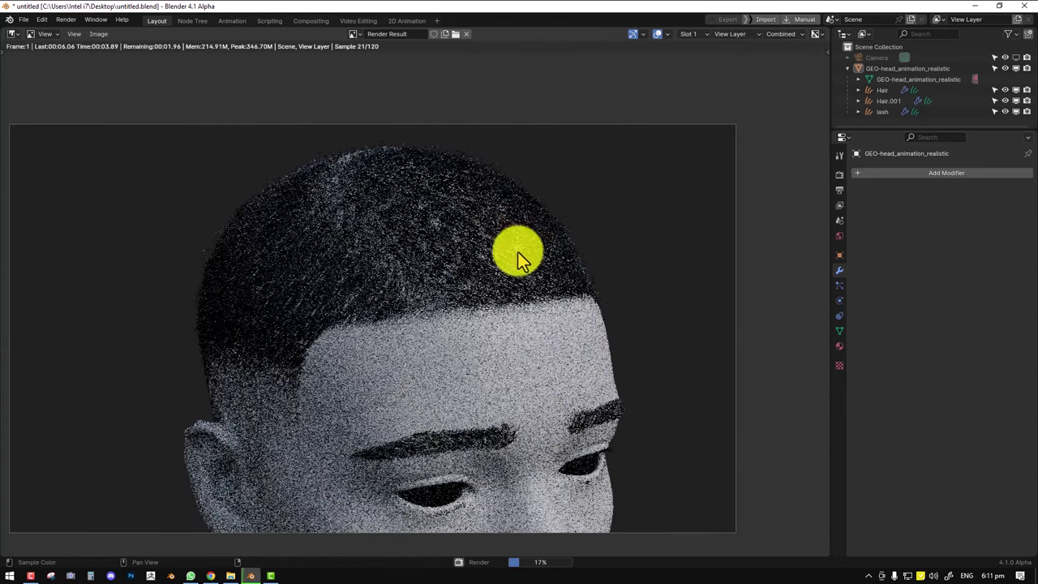
{"action": "middle_click_drag", "start_coordinate": [533, 304], "coordinate": [480, 264]}
{"action": "scroll", "coordinate": [520, 189], "scroll_direction": "up", "scroll_amount": 1}
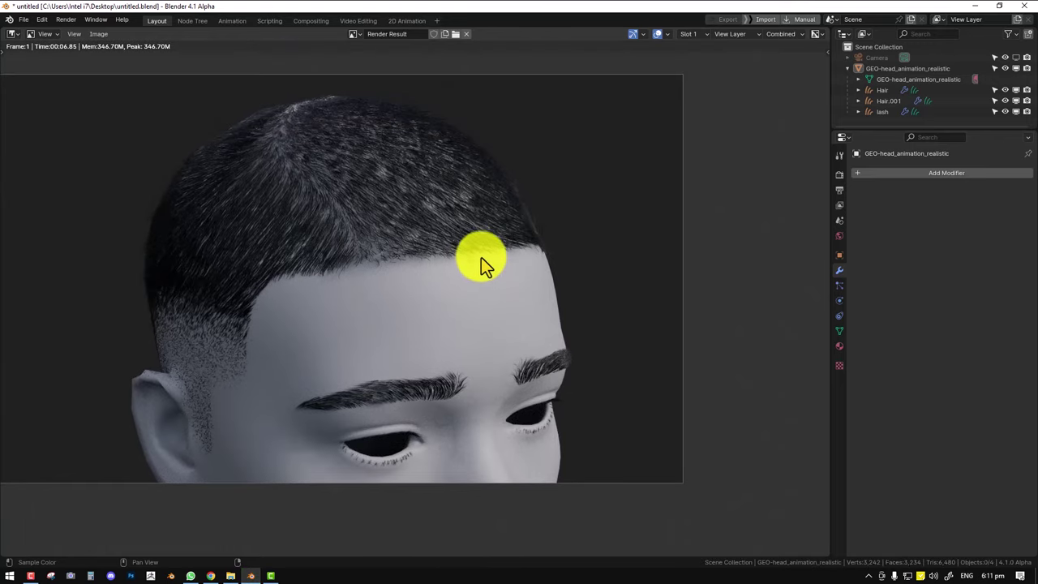
{"action": "scroll", "coordinate": [484, 256], "scroll_direction": "up", "scroll_amount": 2}
{"action": "scroll", "coordinate": [485, 253], "scroll_direction": "down", "scroll_amount": 6}
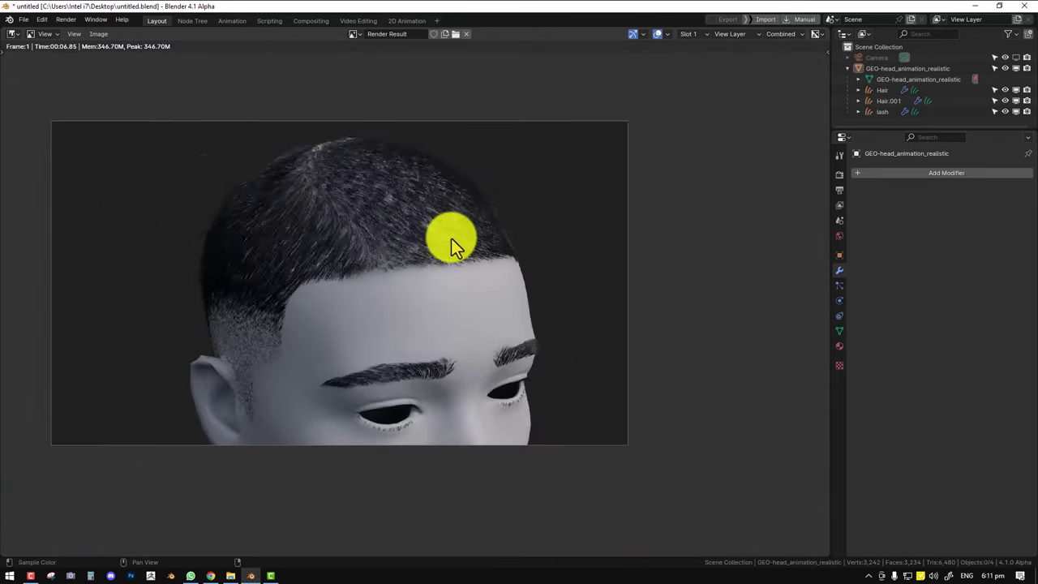
Close the render and reposition the camera to a side three-quarter view showing the whole head and ear.
{"action": "key", "text": "Escape"}
{"action": "key", "text": "q"}
{"action": "left_click", "coordinate": [536, 223]}
{"action": "scroll", "coordinate": [522, 245], "scroll_direction": "down", "scroll_amount": 3}
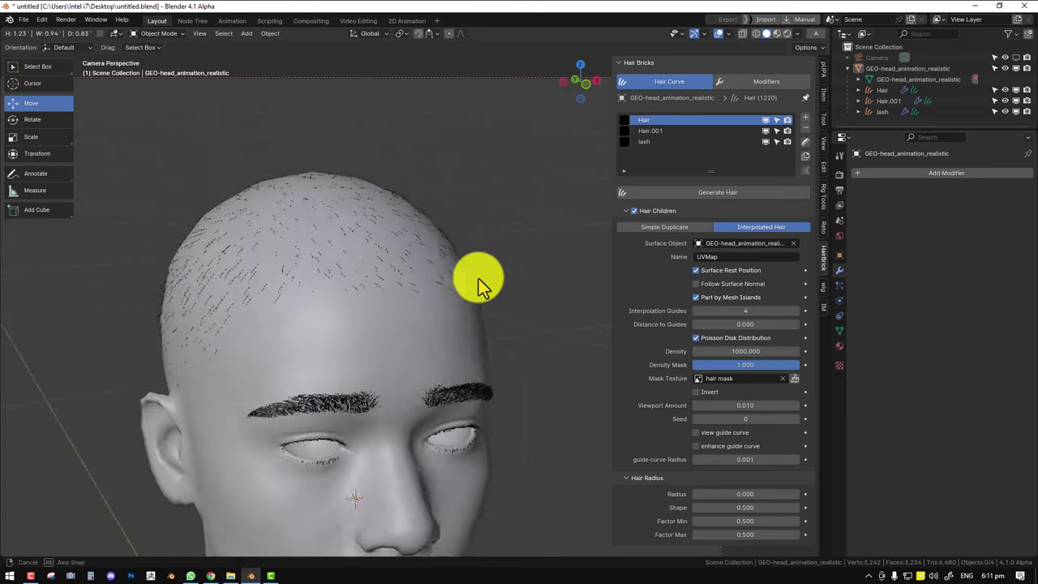
{"action": "middle_click_drag", "start_coordinate": [479, 279], "coordinate": [520, 221]}
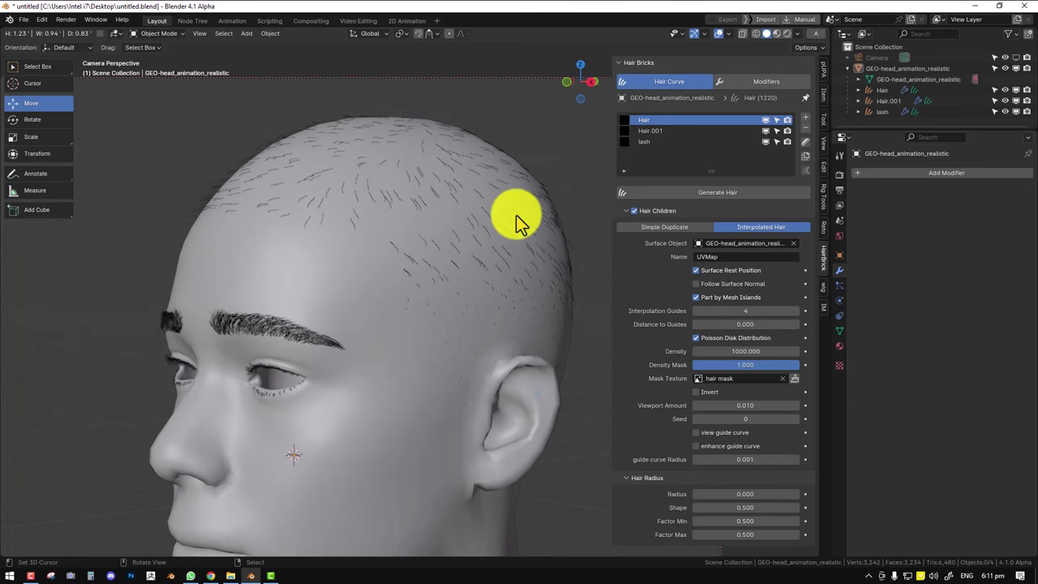
{"action": "key", "text": "q"}
{"action": "left_click", "coordinate": [540, 188]}
{"action": "scroll", "coordinate": [460, 333], "scroll_direction": "down", "scroll_amount": 3}
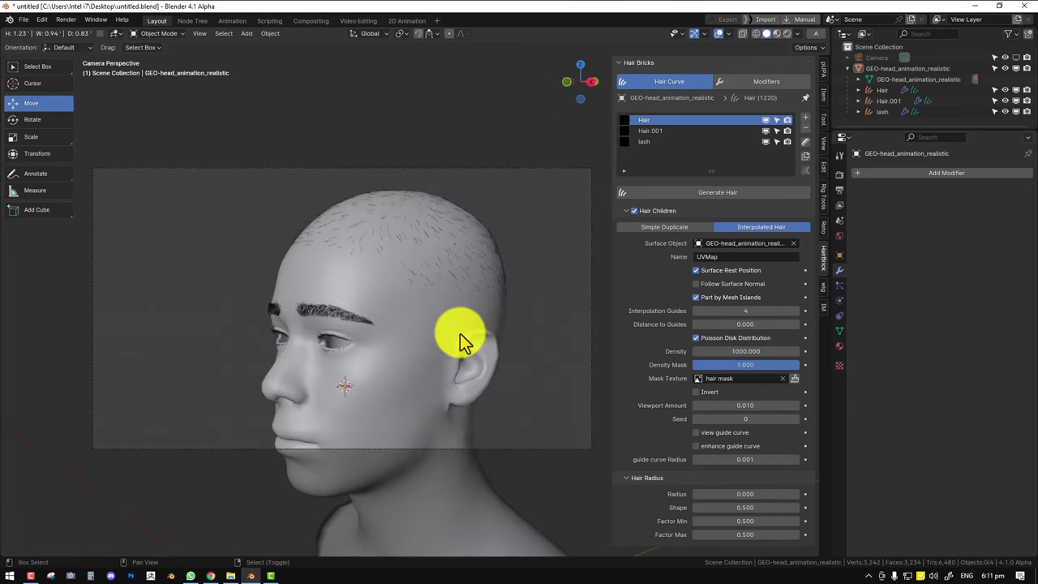
{"action": "middle_click_drag", "start_coordinate": [460, 334], "coordinate": [445, 297], "text": "shift"}
{"action": "scroll", "coordinate": [445, 297], "scroll_direction": "up", "scroll_amount": 1}
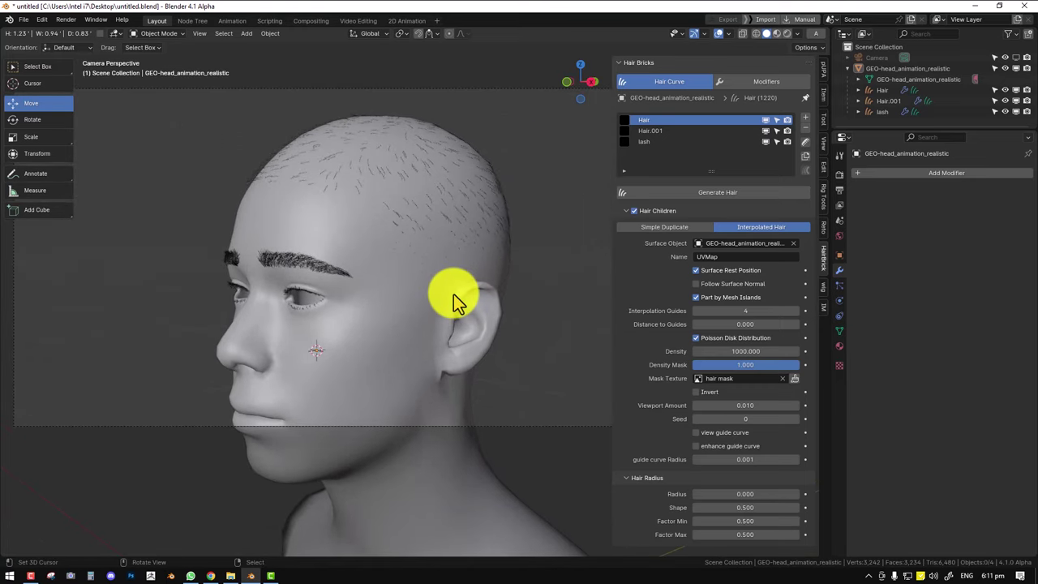